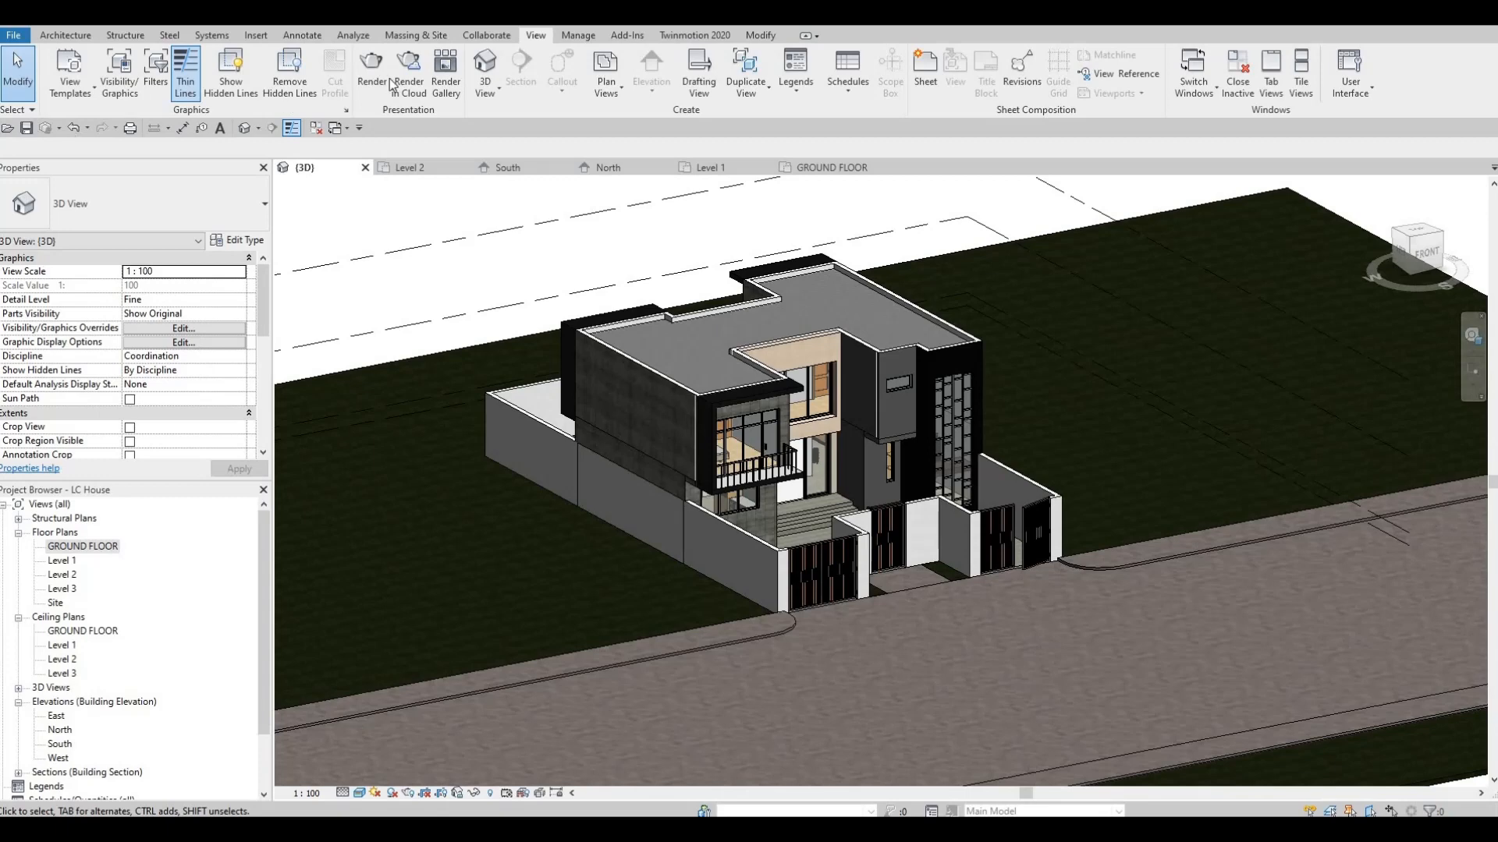
Save the house project.
{"action": "key", "text": "ctrl+s"}
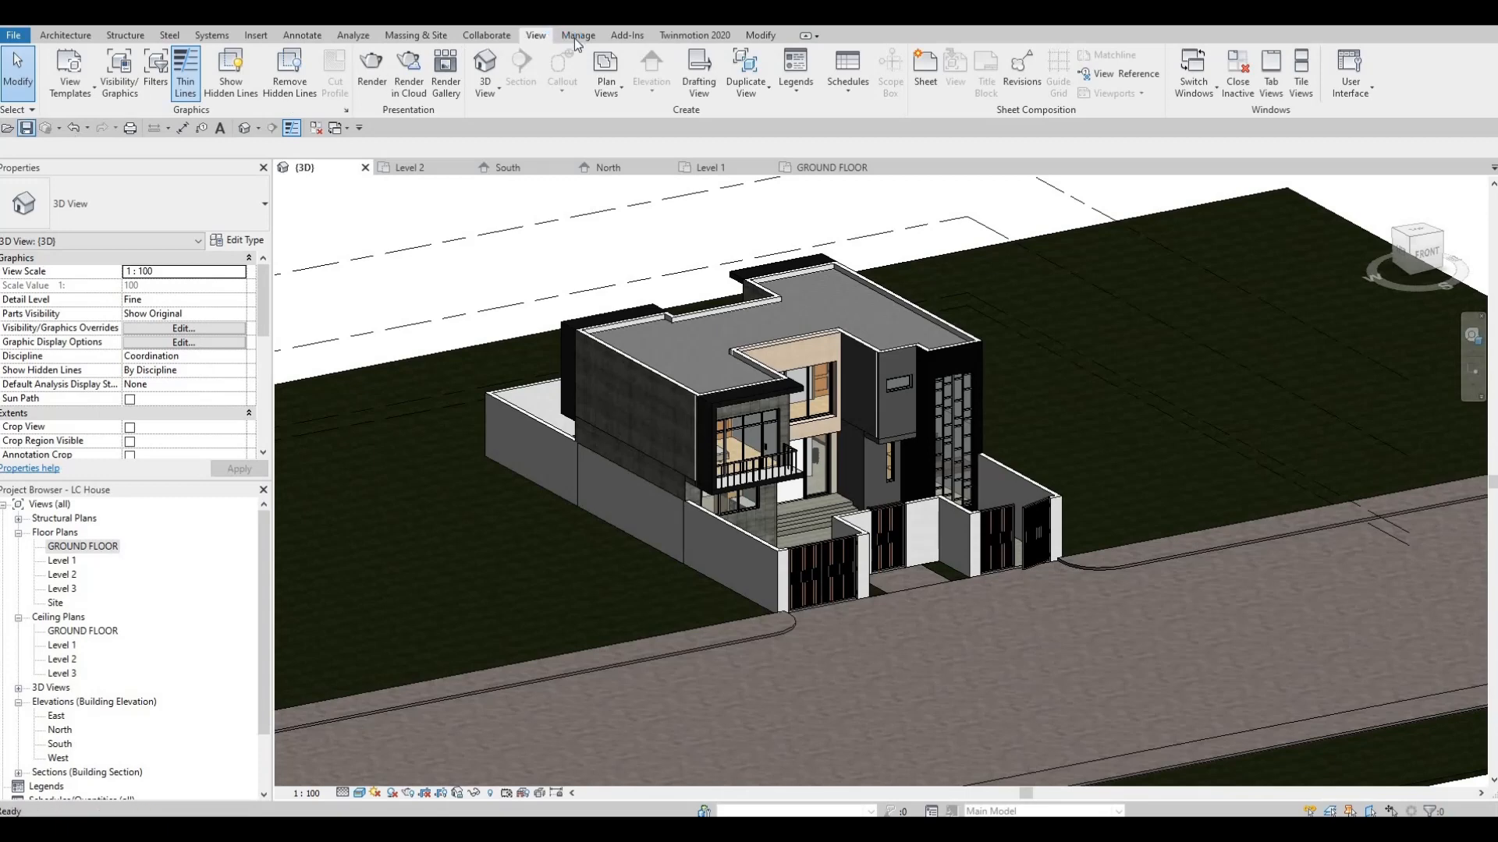
Examine the project's Starting View setting and close it without changes.
{"action": "left_click", "coordinate": [574, 39]}
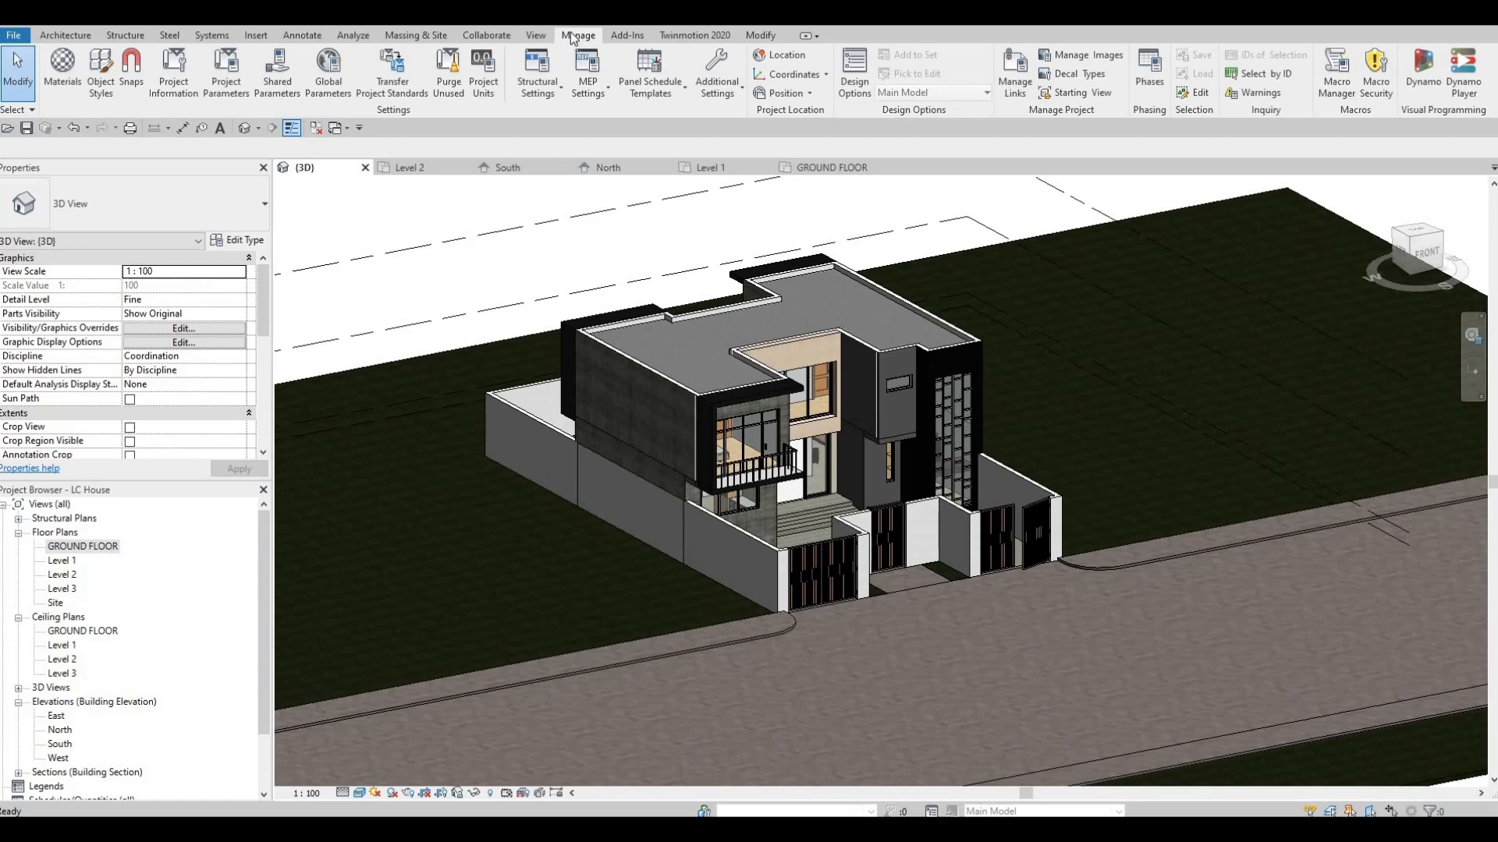
{"action": "left_click", "coordinate": [1102, 94]}
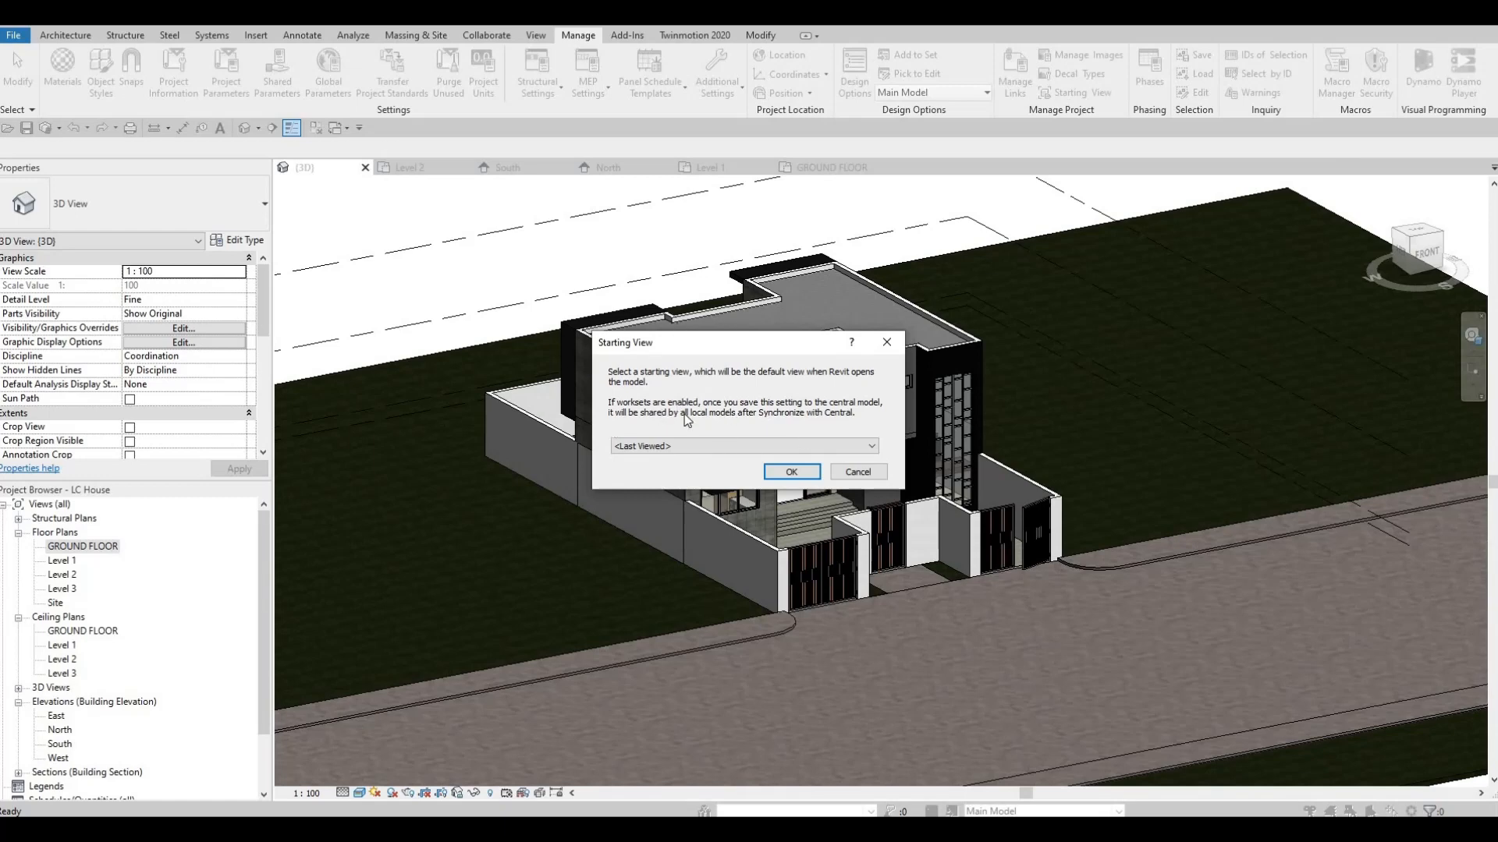
{"action": "left_click", "coordinate": [858, 472]}
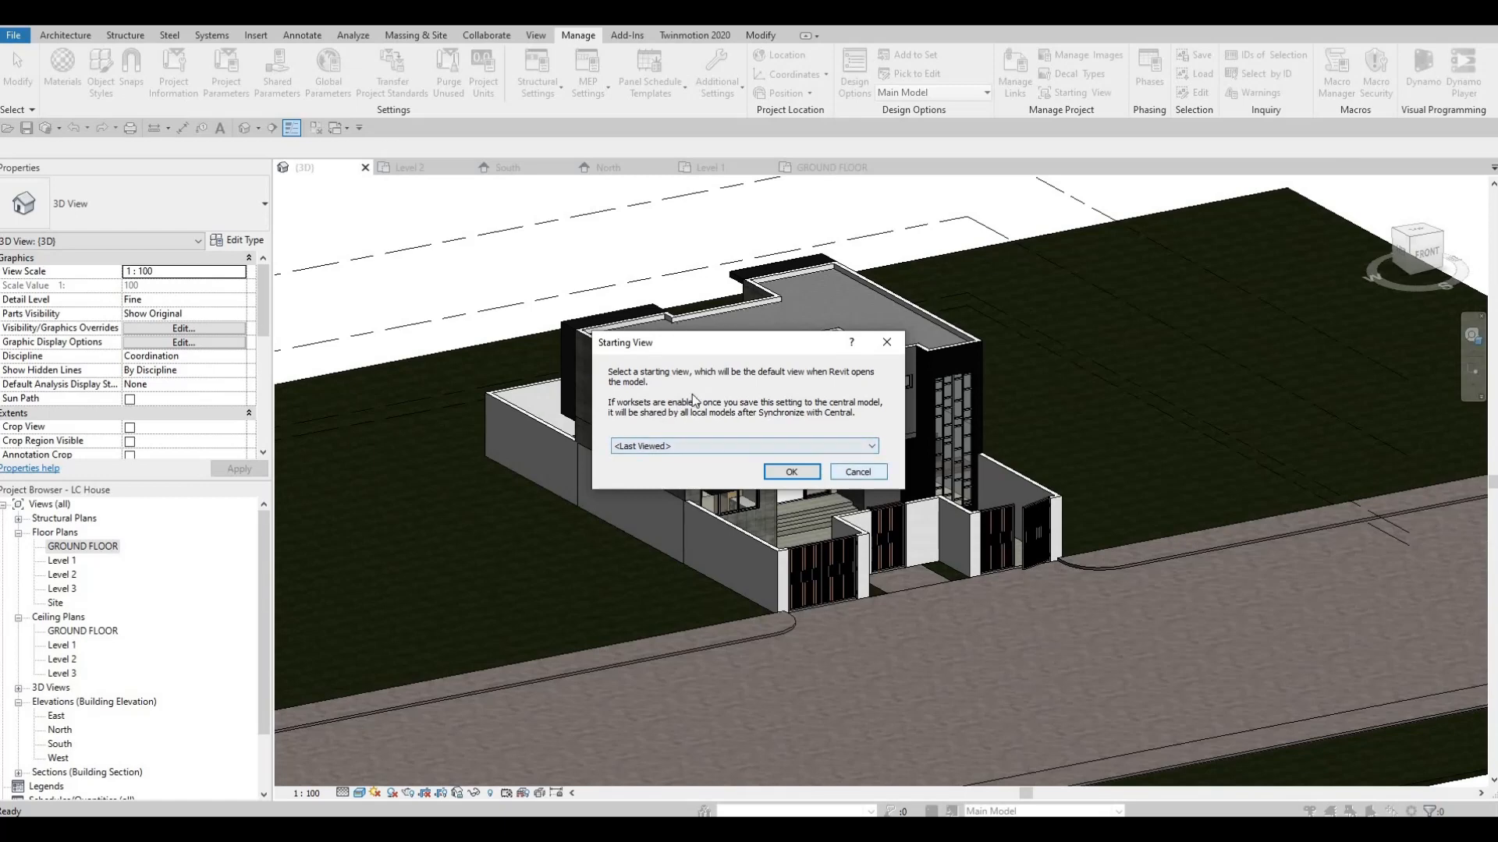
Create a perspective camera view on the GROUND FLOOR plan, placed on the street at the front-left and aimed past the back of the house.
{"action": "double_click", "coordinate": [76, 548]}
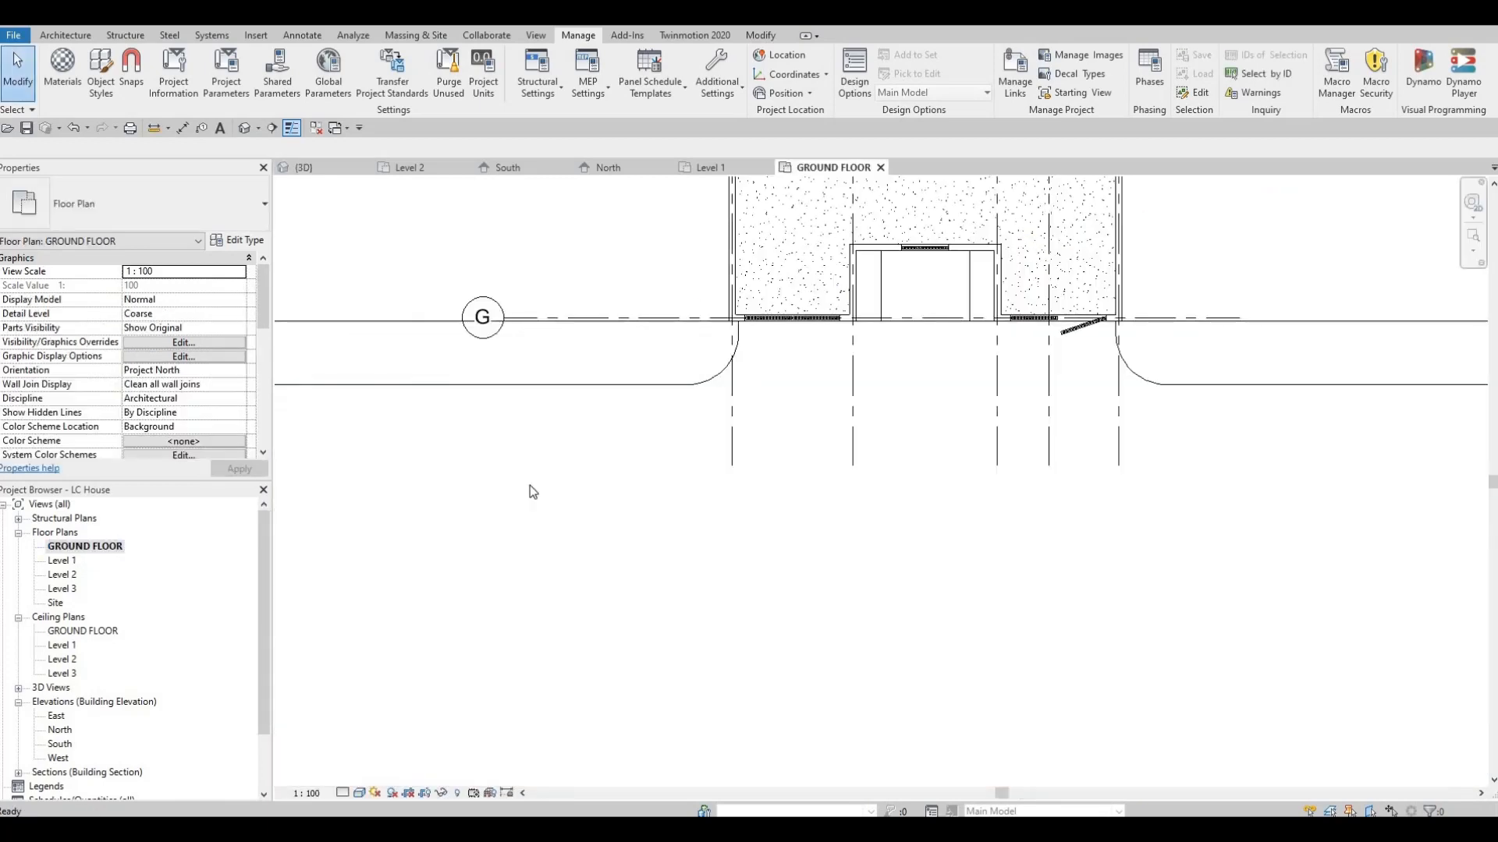
{"action": "scroll", "coordinate": [531, 488], "scroll_direction": "down", "scroll_amount": 5}
{"action": "middle_click_drag", "start_coordinate": [447, 563], "coordinate": [568, 556]}
{"action": "scroll", "coordinate": [568, 555], "scroll_direction": "down", "scroll_amount": 1}
{"action": "middle_click_drag", "start_coordinate": [489, 507], "coordinate": [480, 525]}
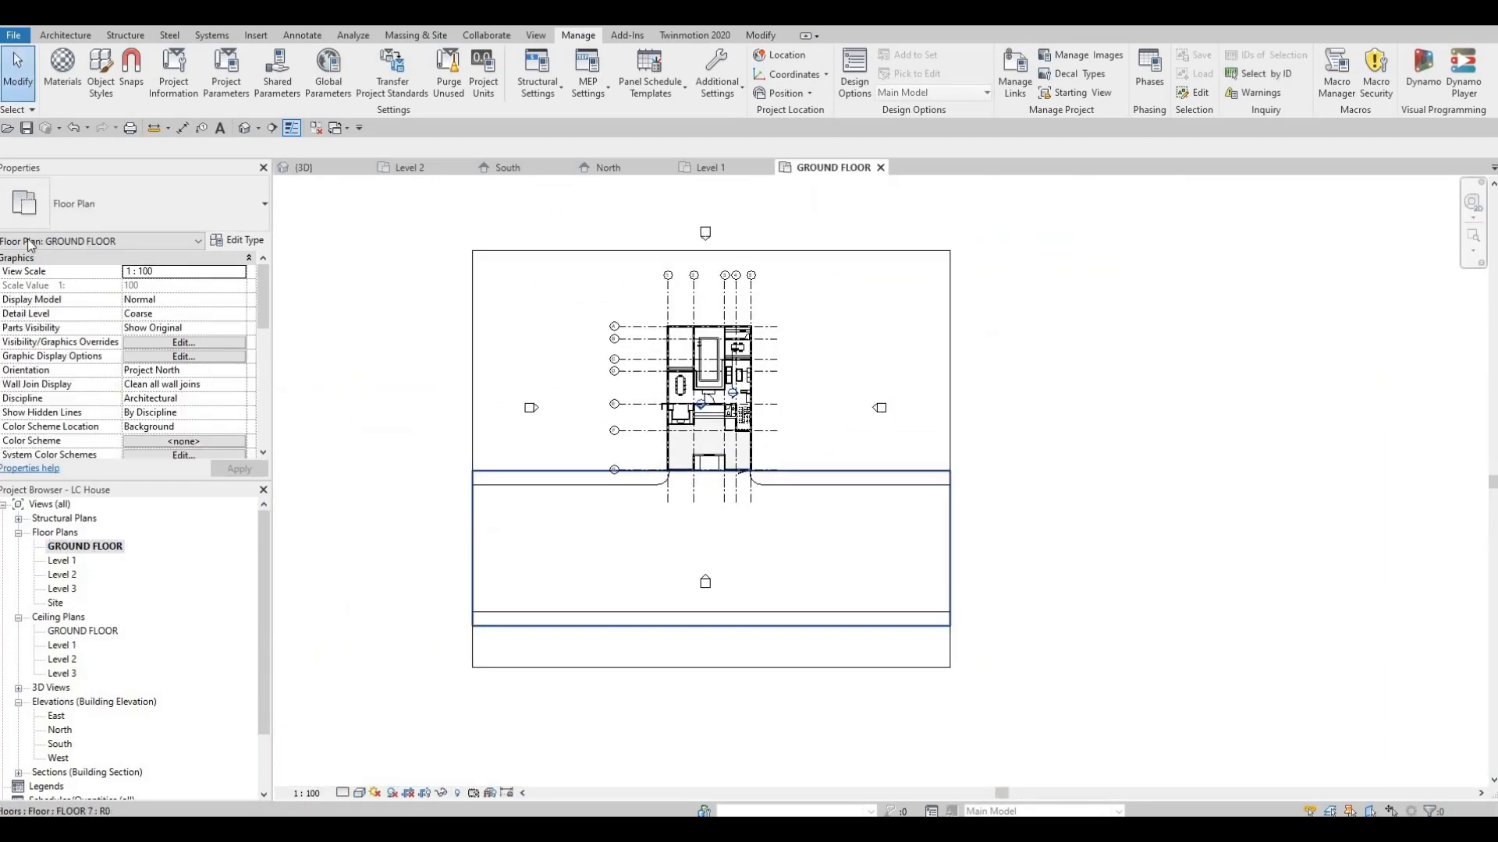
{"action": "left_click", "coordinate": [259, 130]}
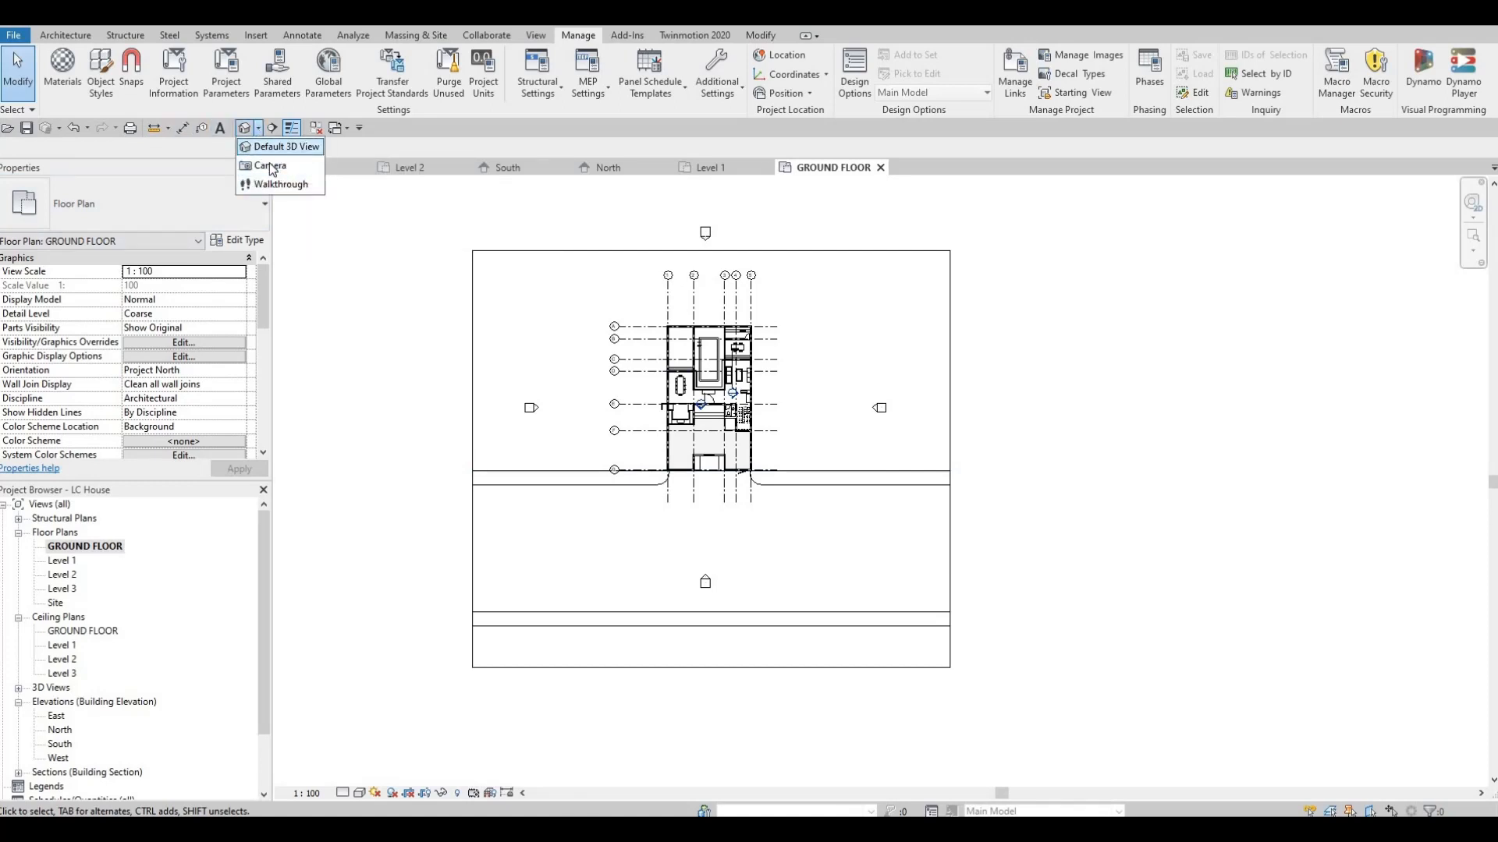
{"action": "left_click", "coordinate": [290, 173]}
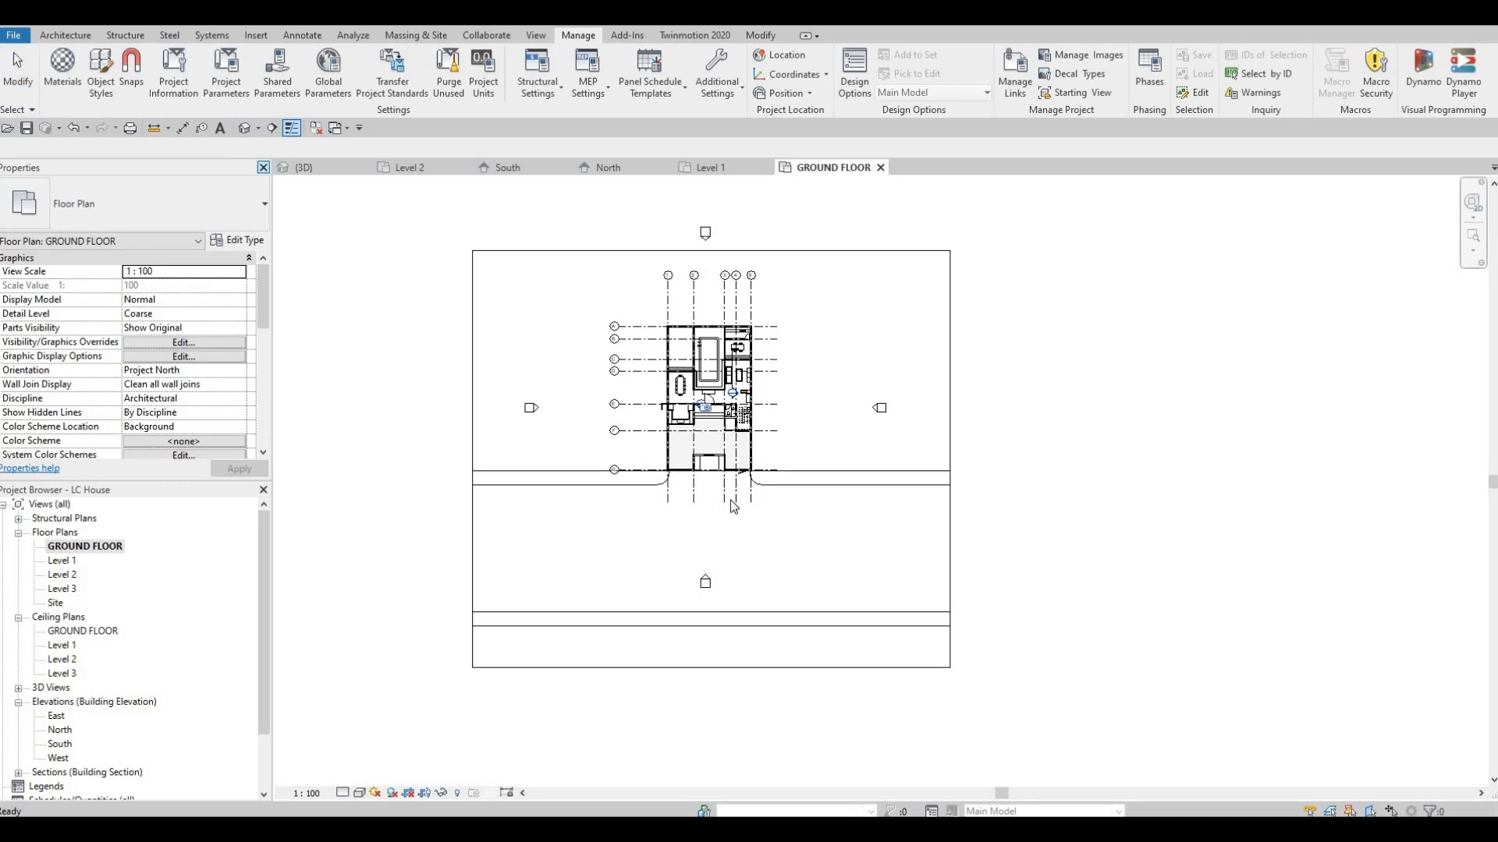
{"action": "left_click", "coordinate": [627, 601]}
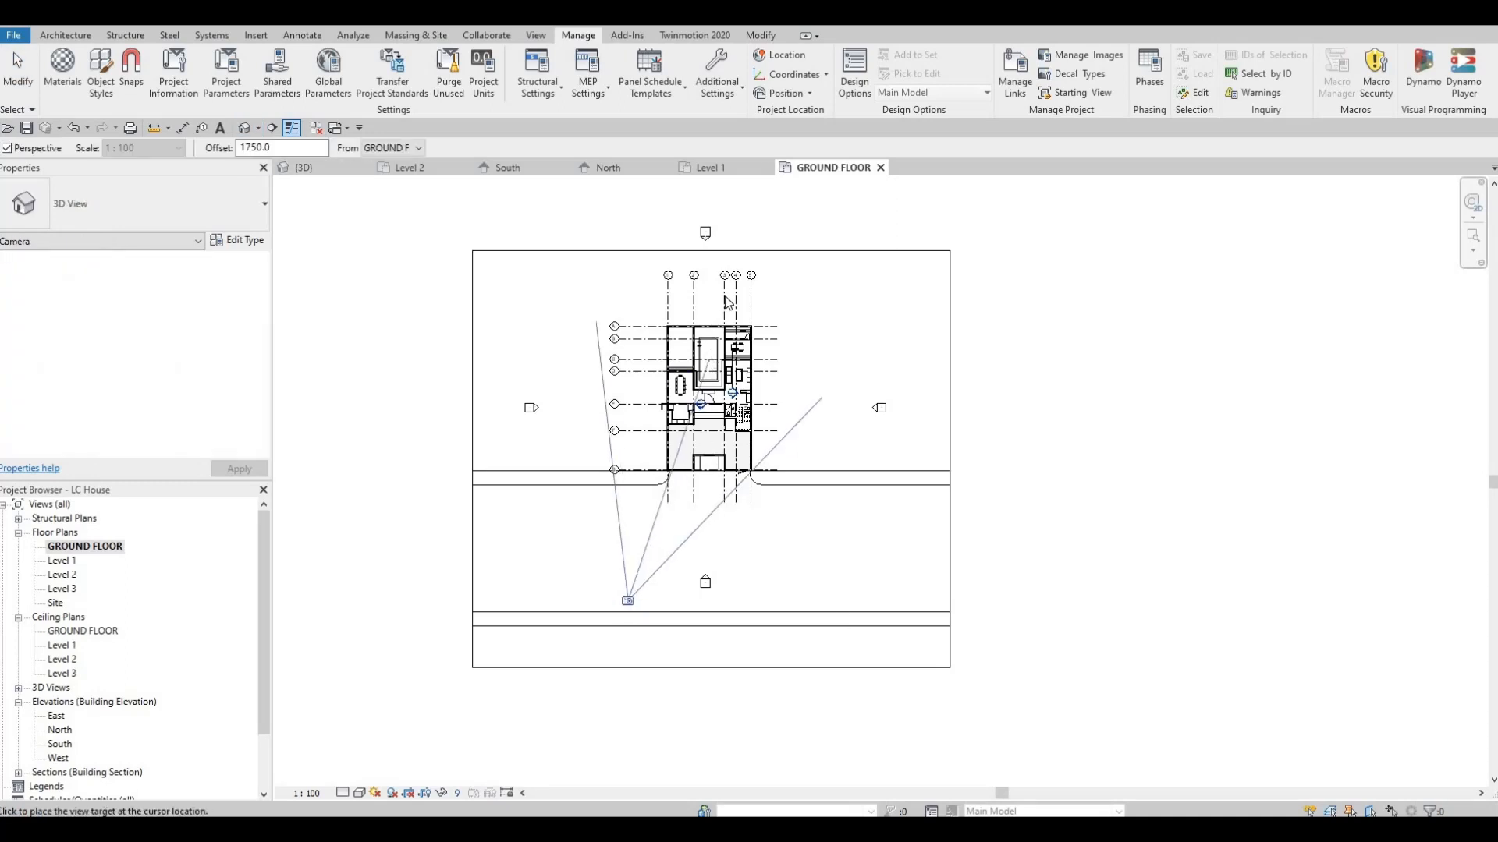
{"action": "left_click", "coordinate": [728, 301]}
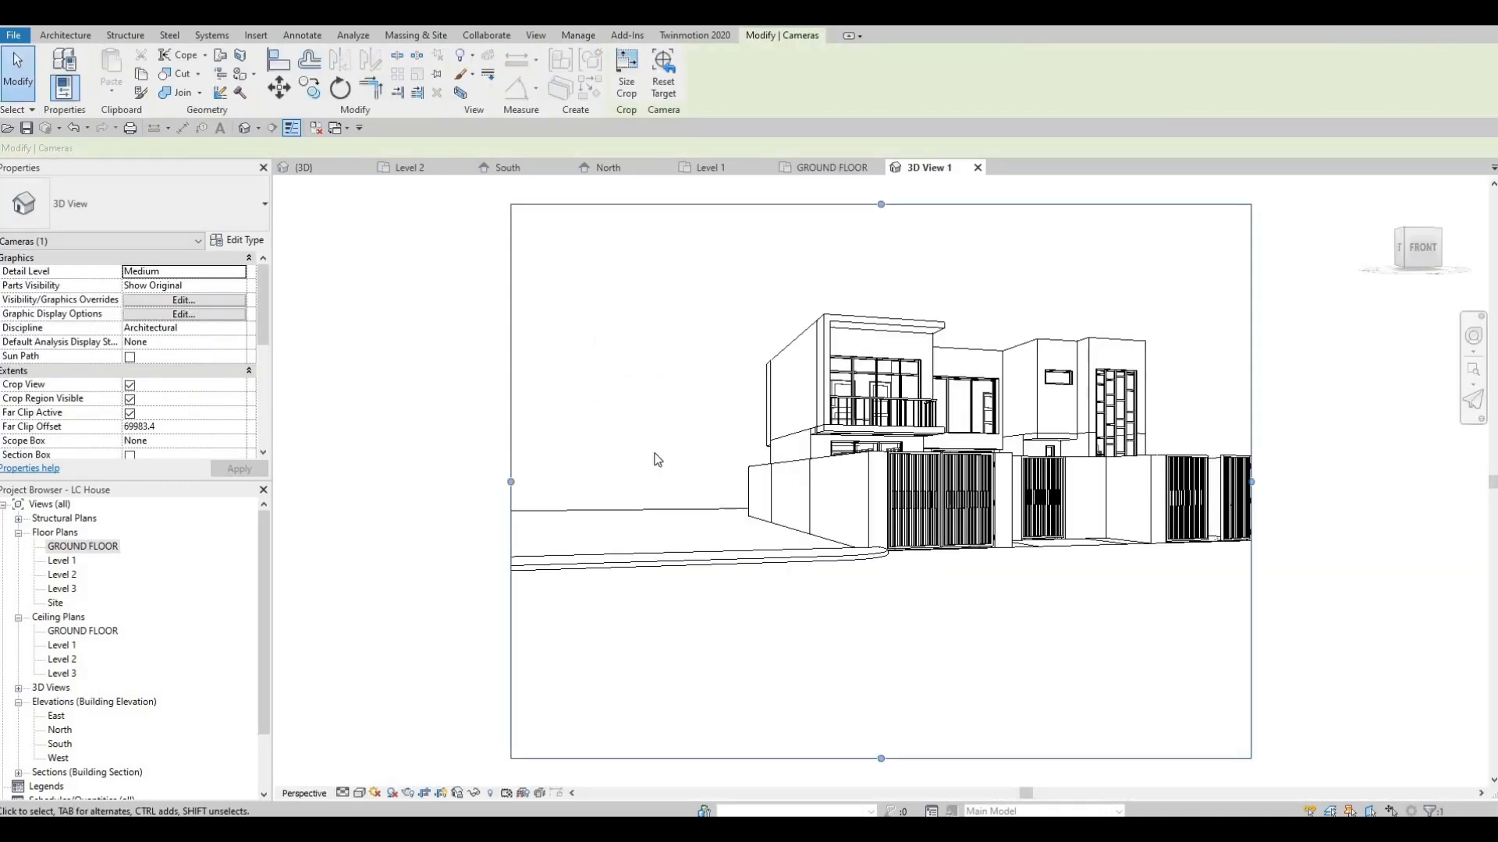
Reshape the camera view's crop region by extending its right side, raising the bottom edge and adjusting the top edge above the house.
{"action": "scroll", "coordinate": [835, 495], "scroll_direction": "down", "scroll_amount": 3}
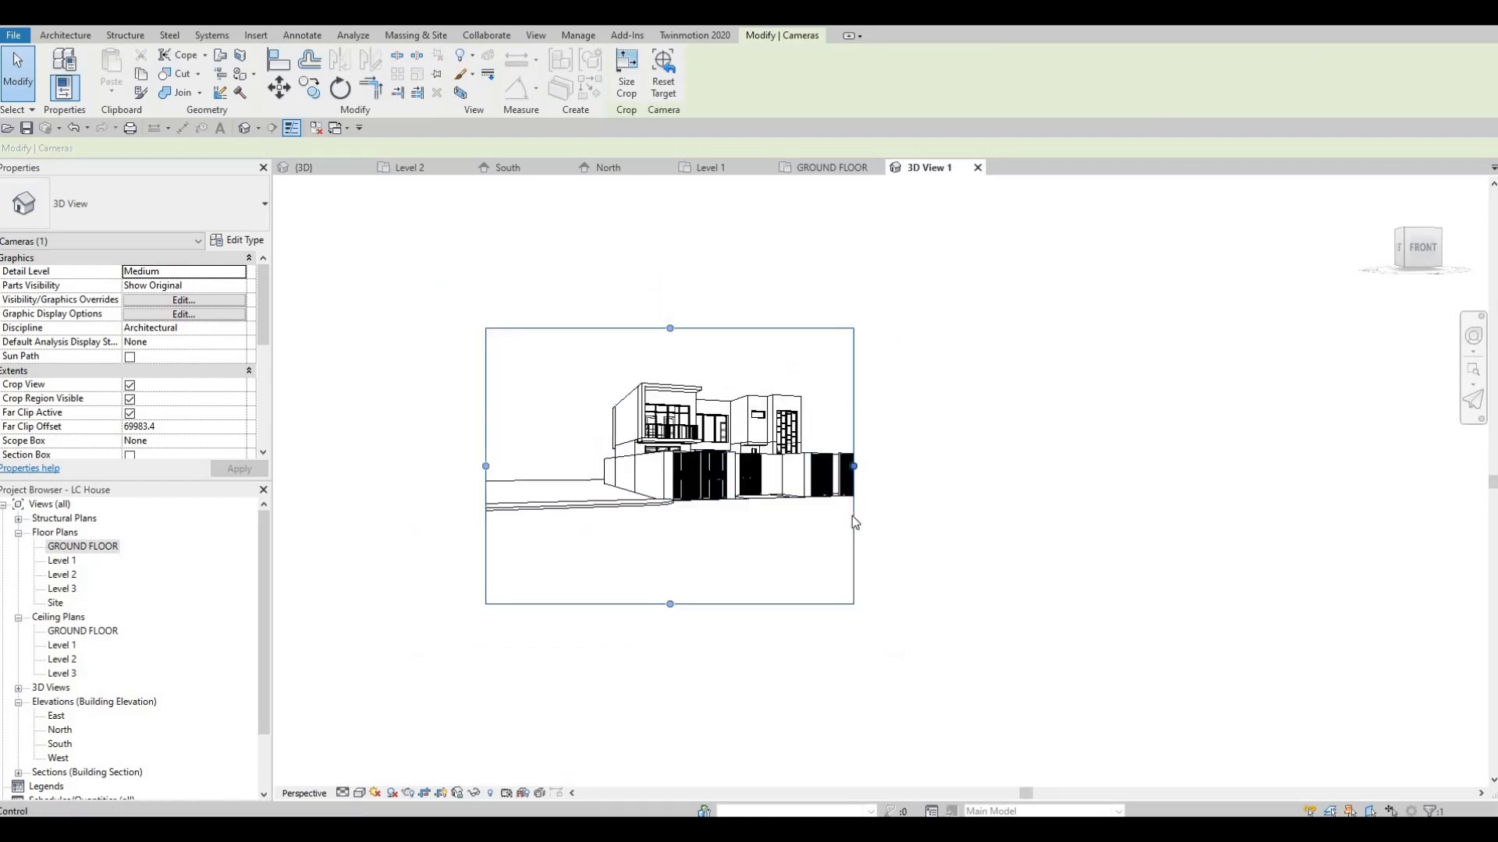
{"action": "left_click_drag", "start_coordinate": [853, 466], "coordinate": [942, 468]}
{"action": "left_click_drag", "start_coordinate": [719, 604], "coordinate": [716, 562]}
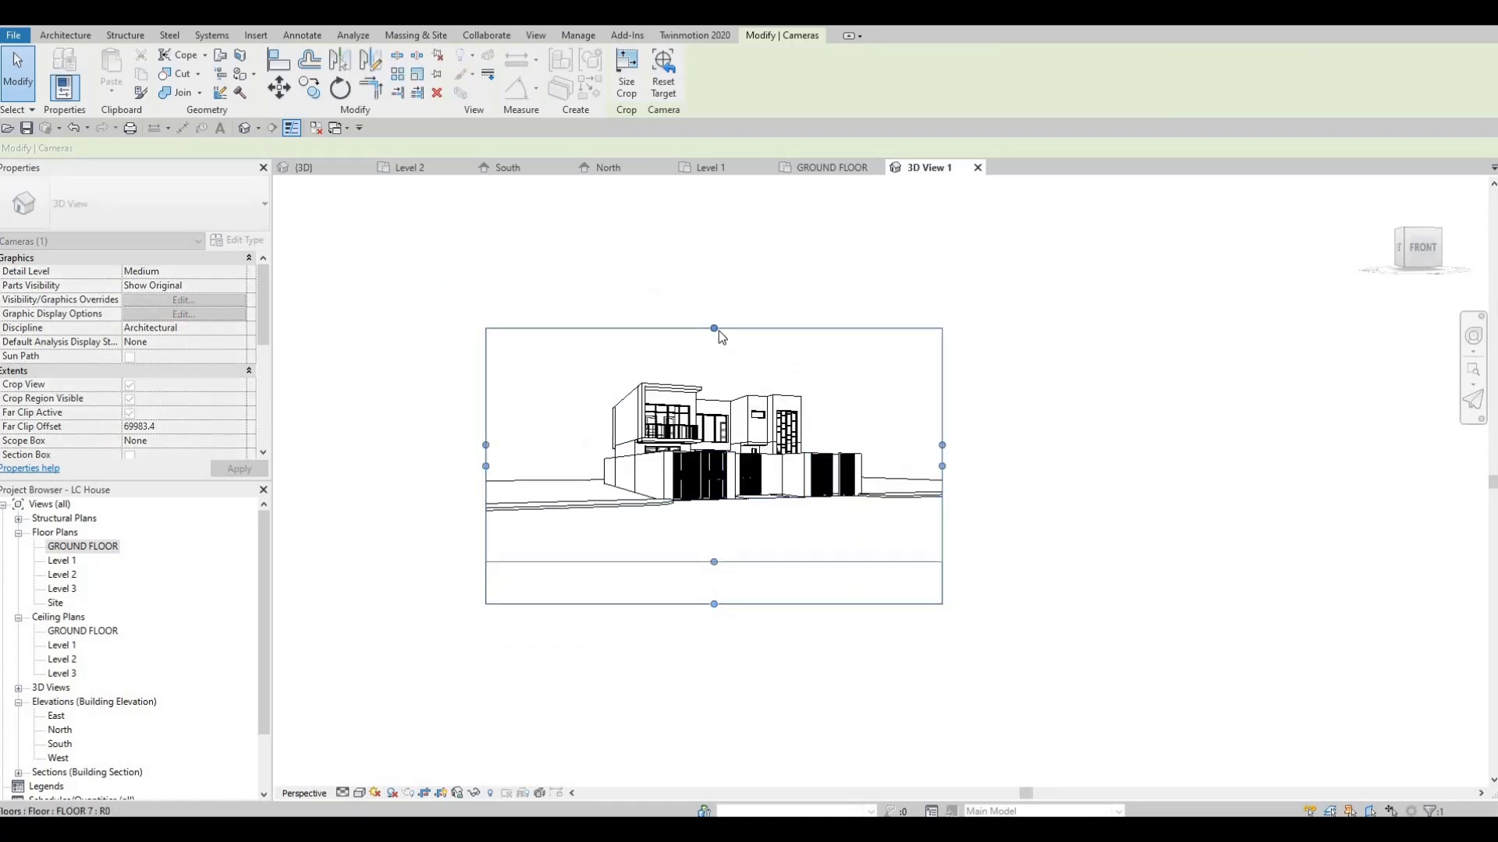
{"action": "left_click_drag", "start_coordinate": [486, 445], "coordinate": [488, 443]}
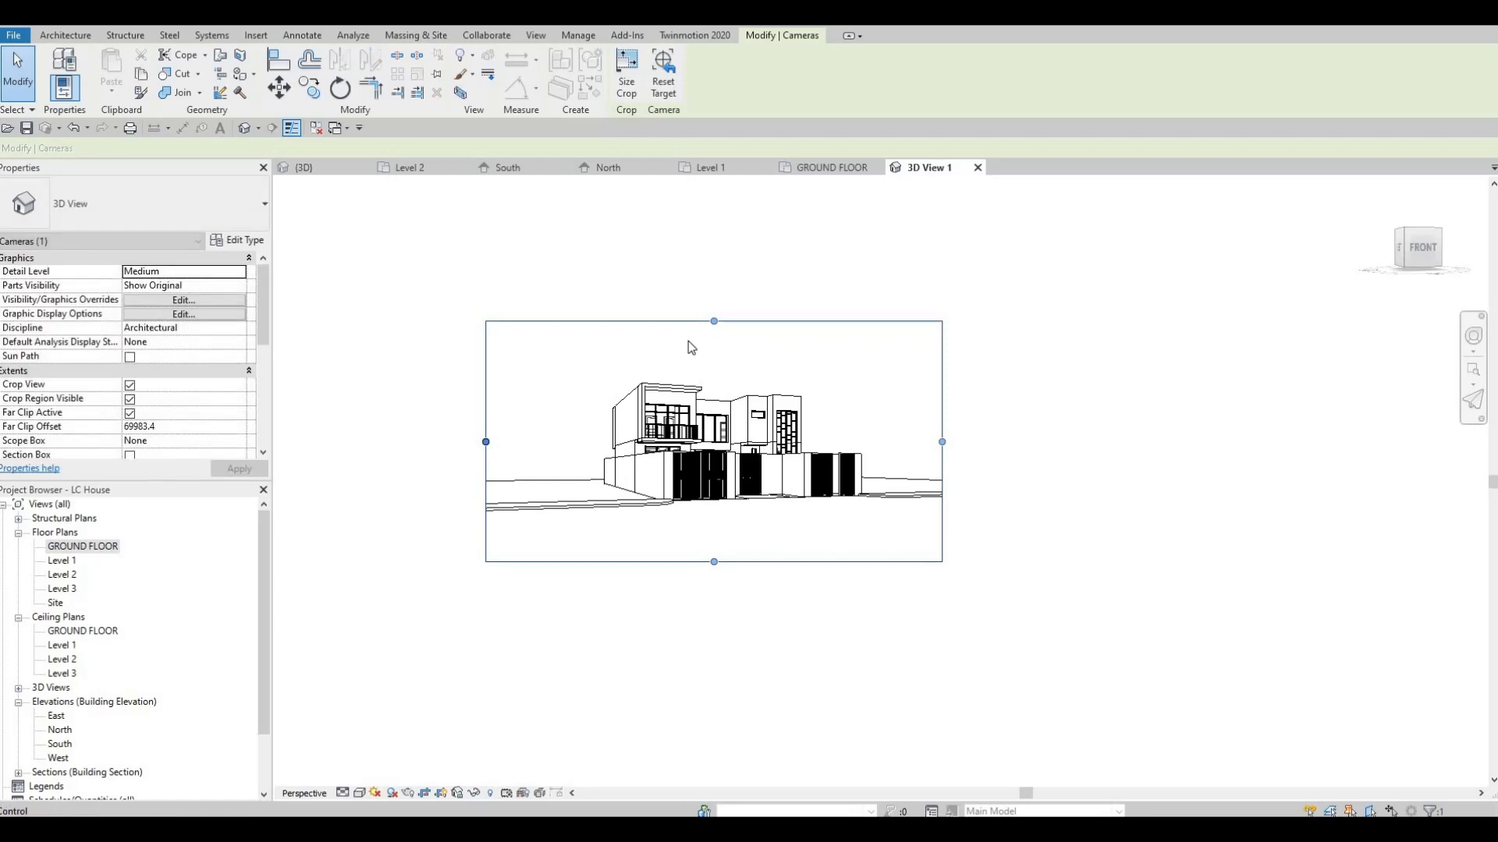
{"action": "left_click_drag", "start_coordinate": [719, 291], "coordinate": [715, 297]}
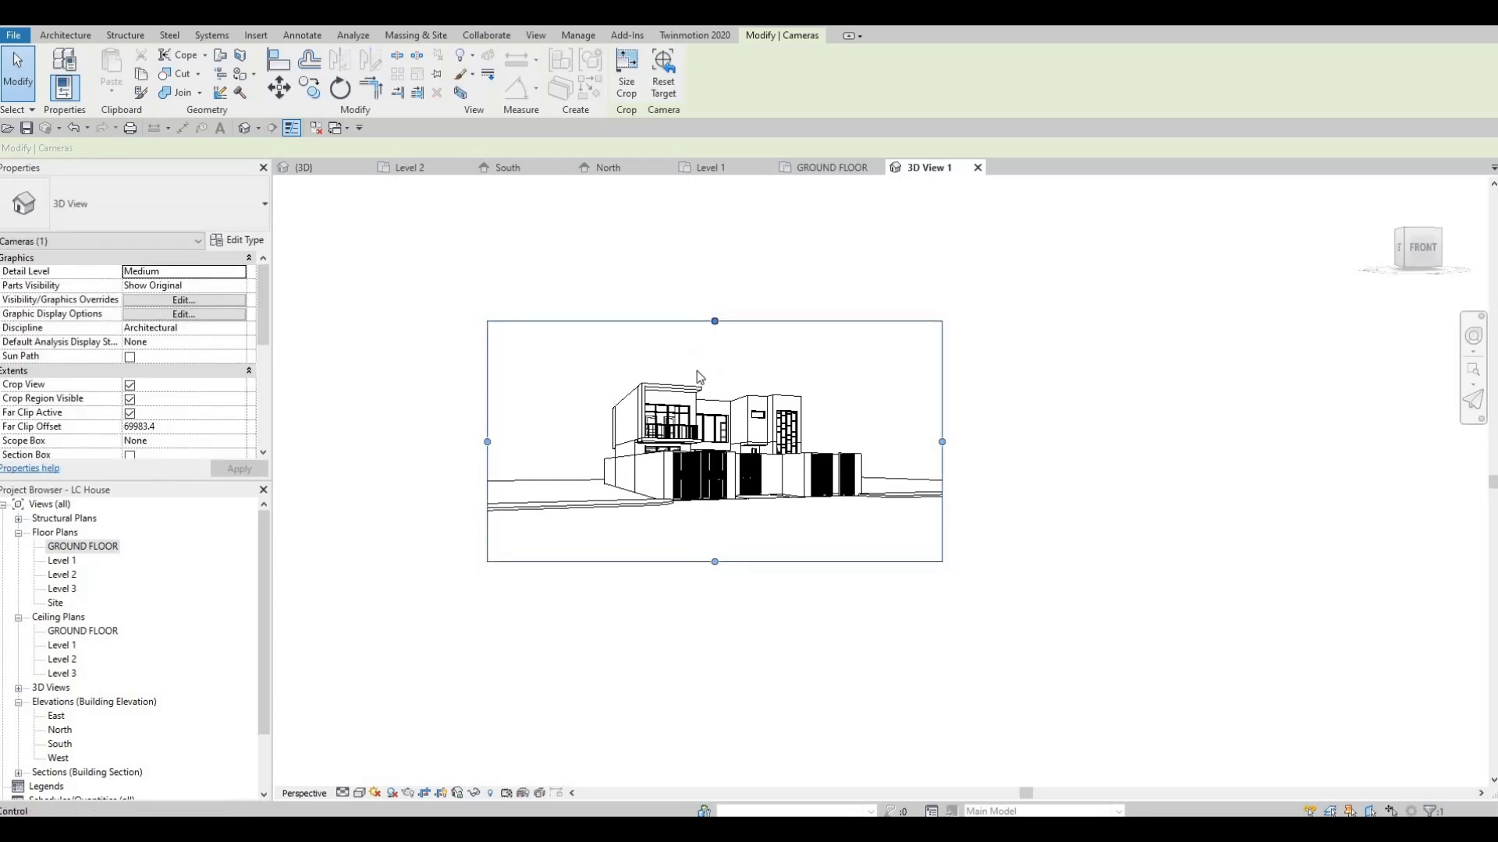
Set the camera view's background to Gradient in the Graphic Display Options.
{"action": "left_click", "coordinate": [361, 794]}
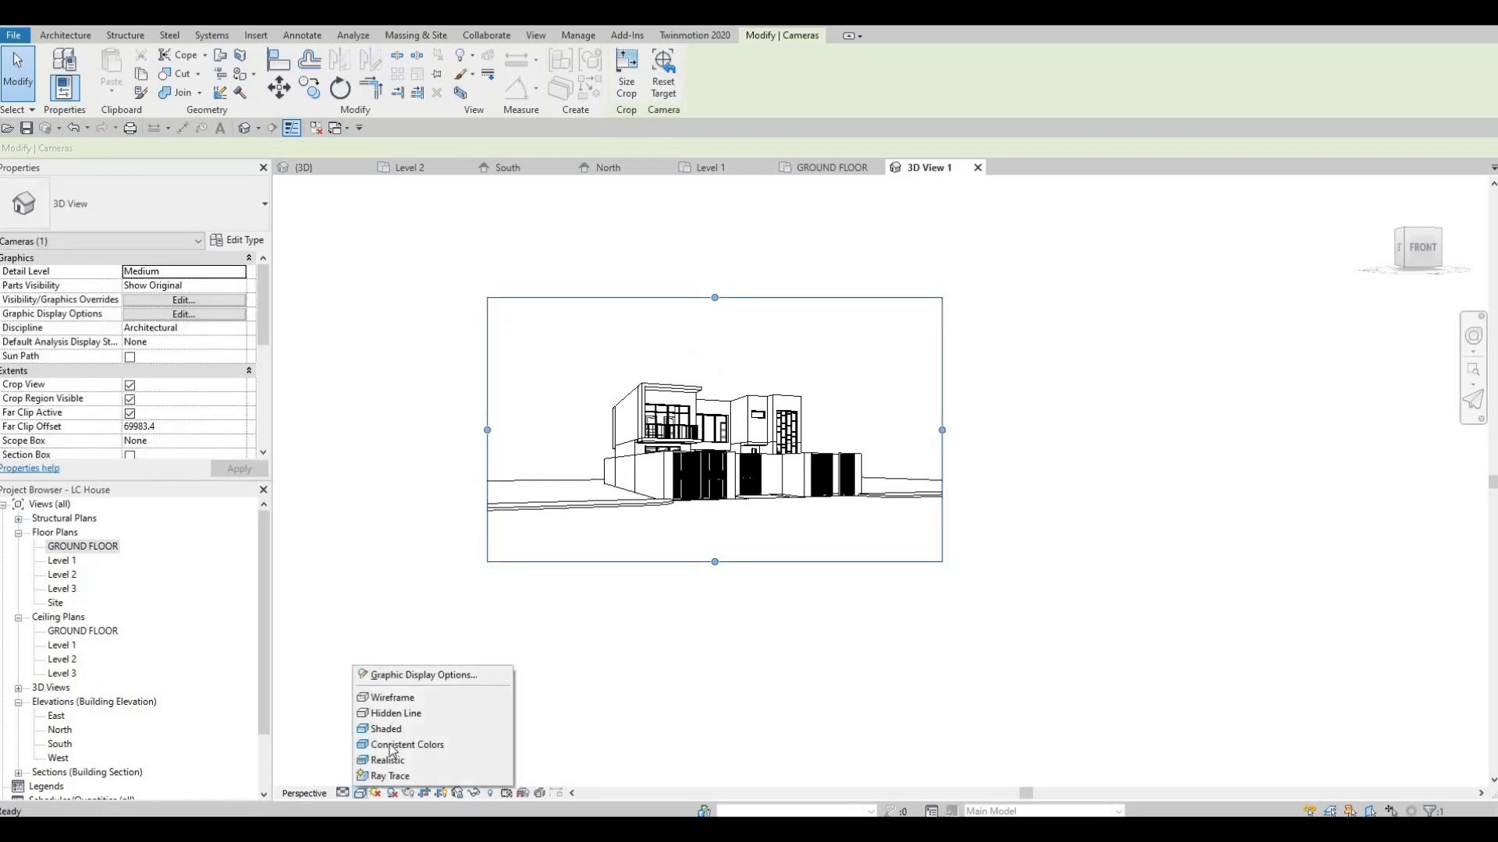
{"action": "left_click", "coordinate": [397, 678]}
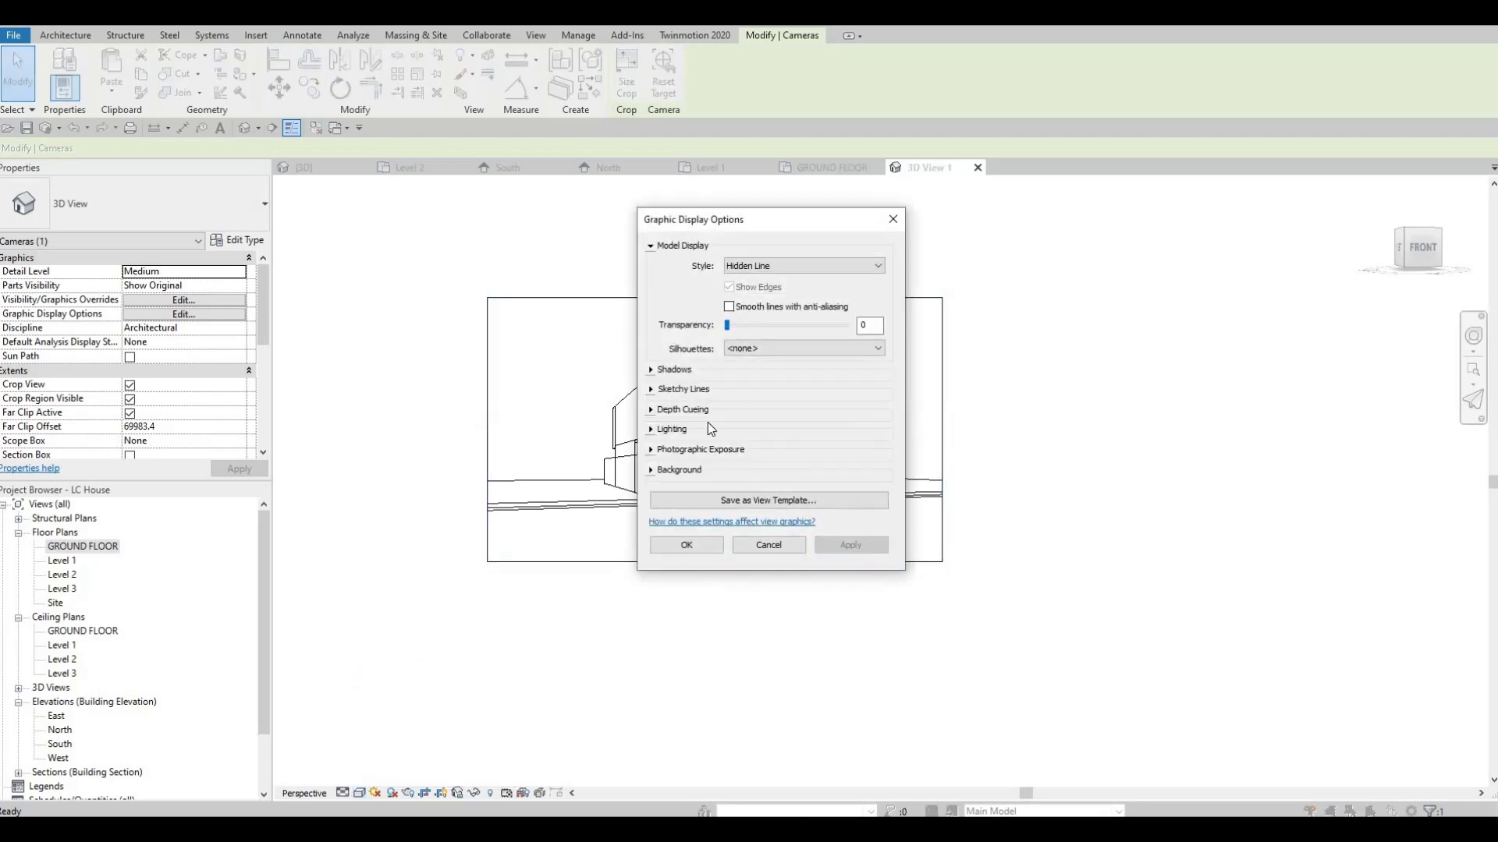
{"action": "left_click", "coordinate": [649, 470]}
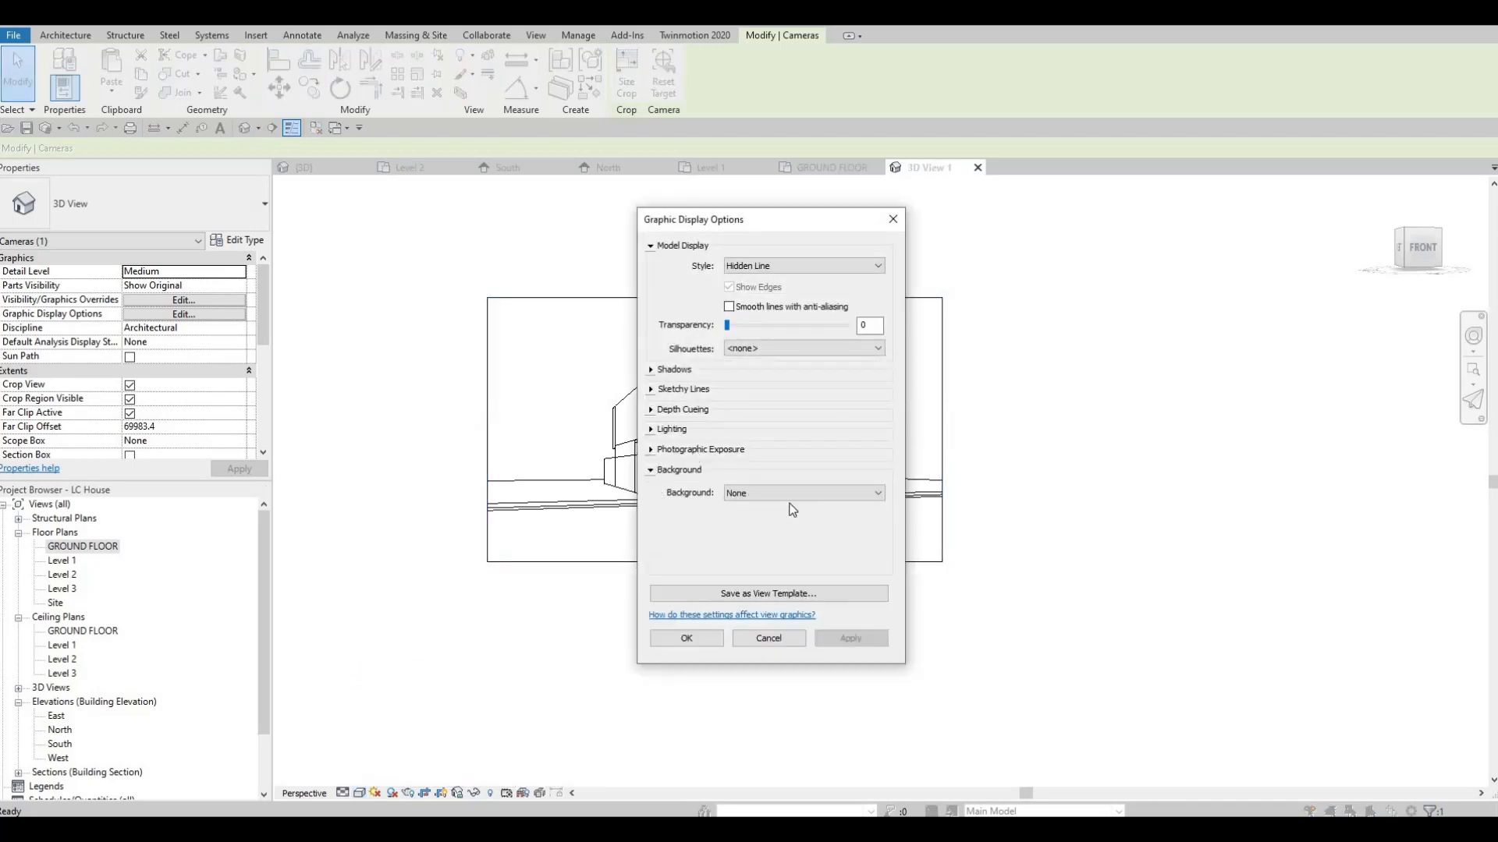
{"action": "left_click", "coordinate": [803, 493]}
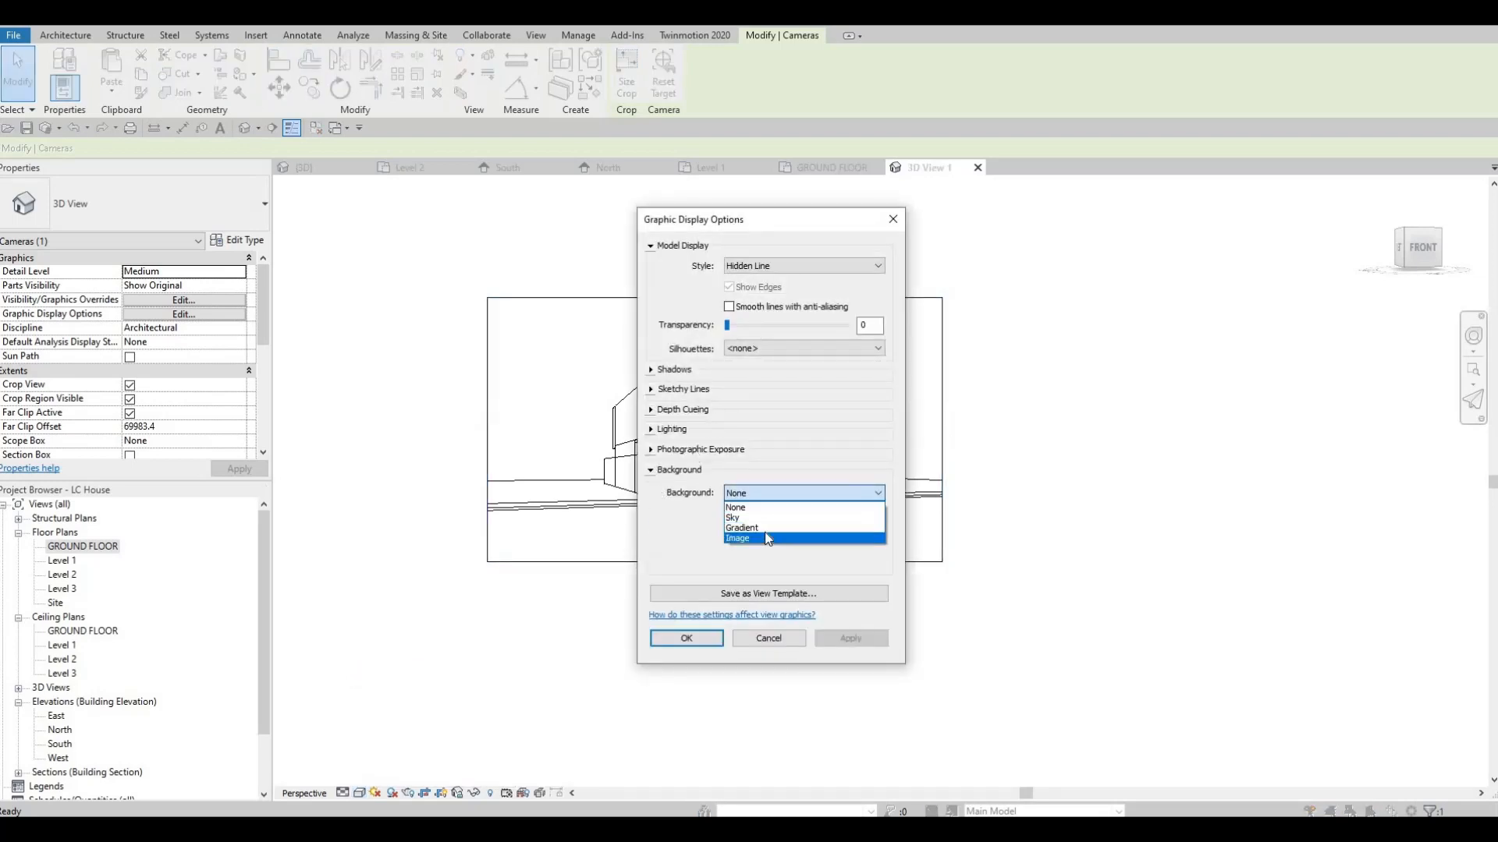
{"action": "left_click", "coordinate": [769, 528]}
{"action": "left_click", "coordinate": [835, 638]}
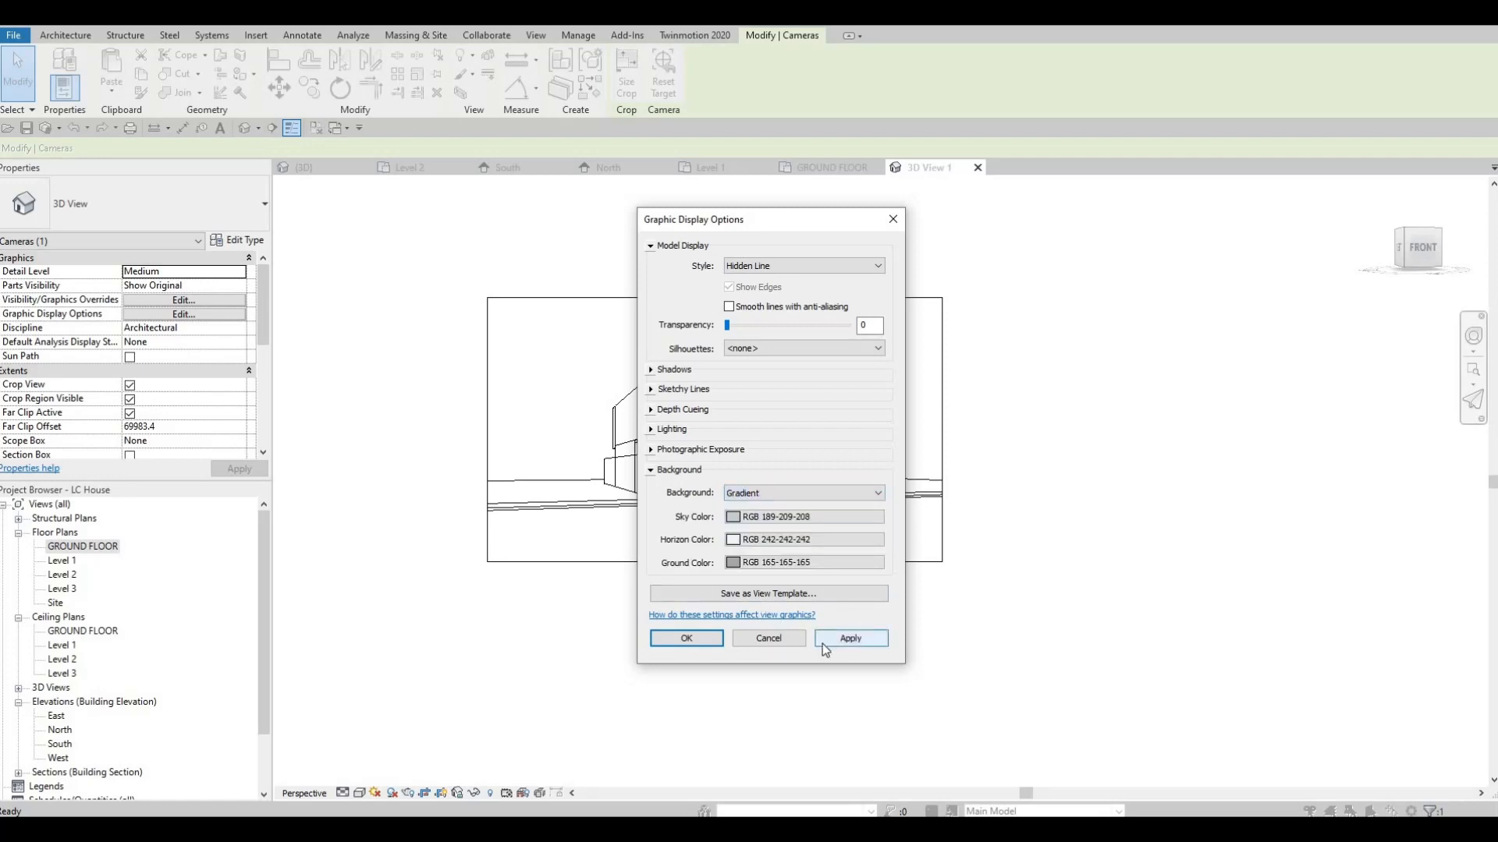
{"action": "left_click", "coordinate": [686, 638]}
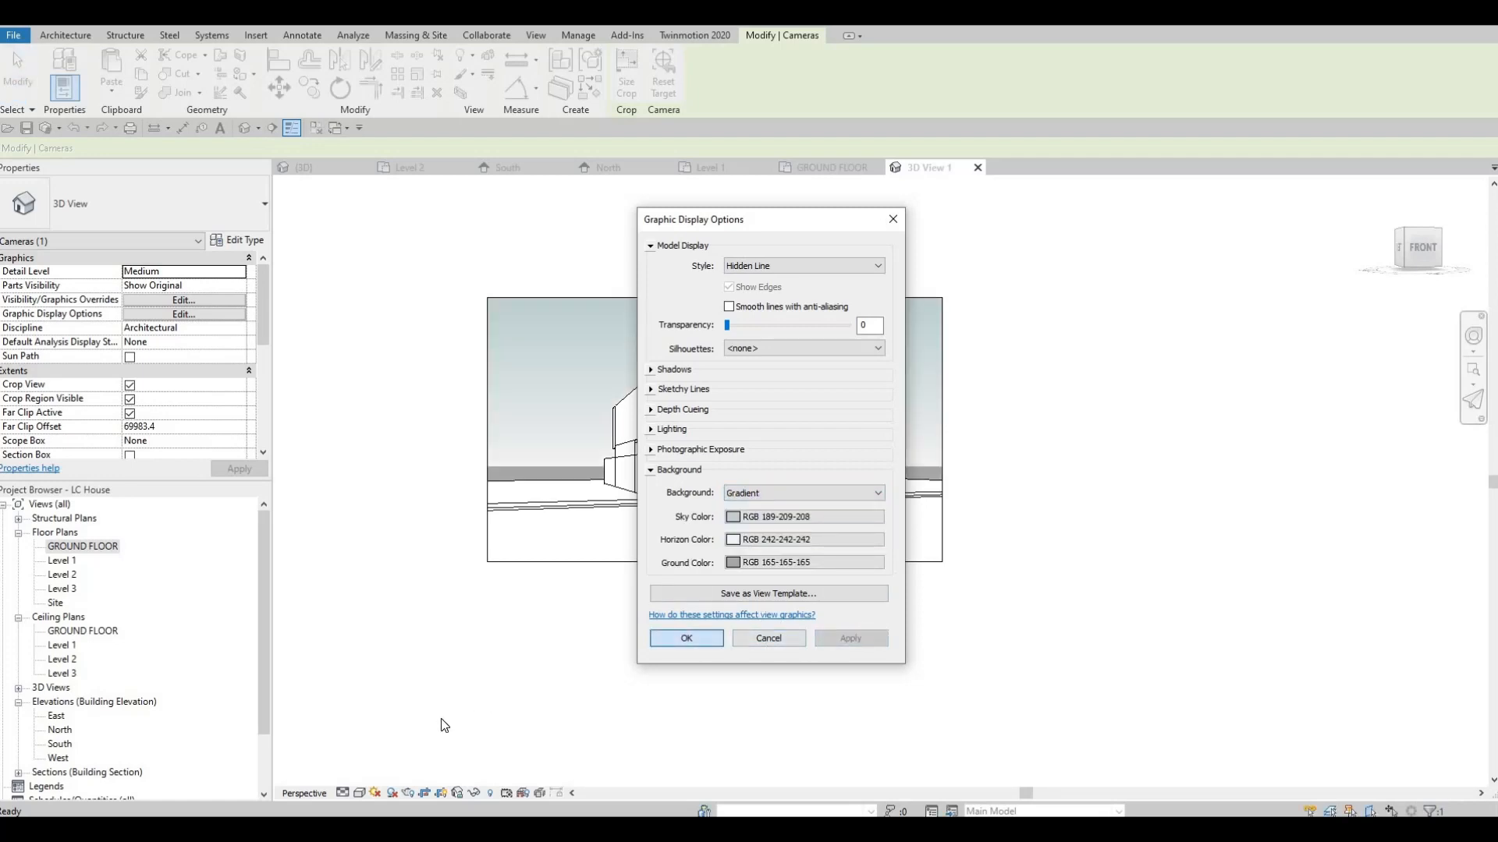
Try the Shaded visual style on the camera view, and settle on Realistic.
{"action": "left_click", "coordinate": [360, 794]}
{"action": "left_click", "coordinate": [373, 758]}
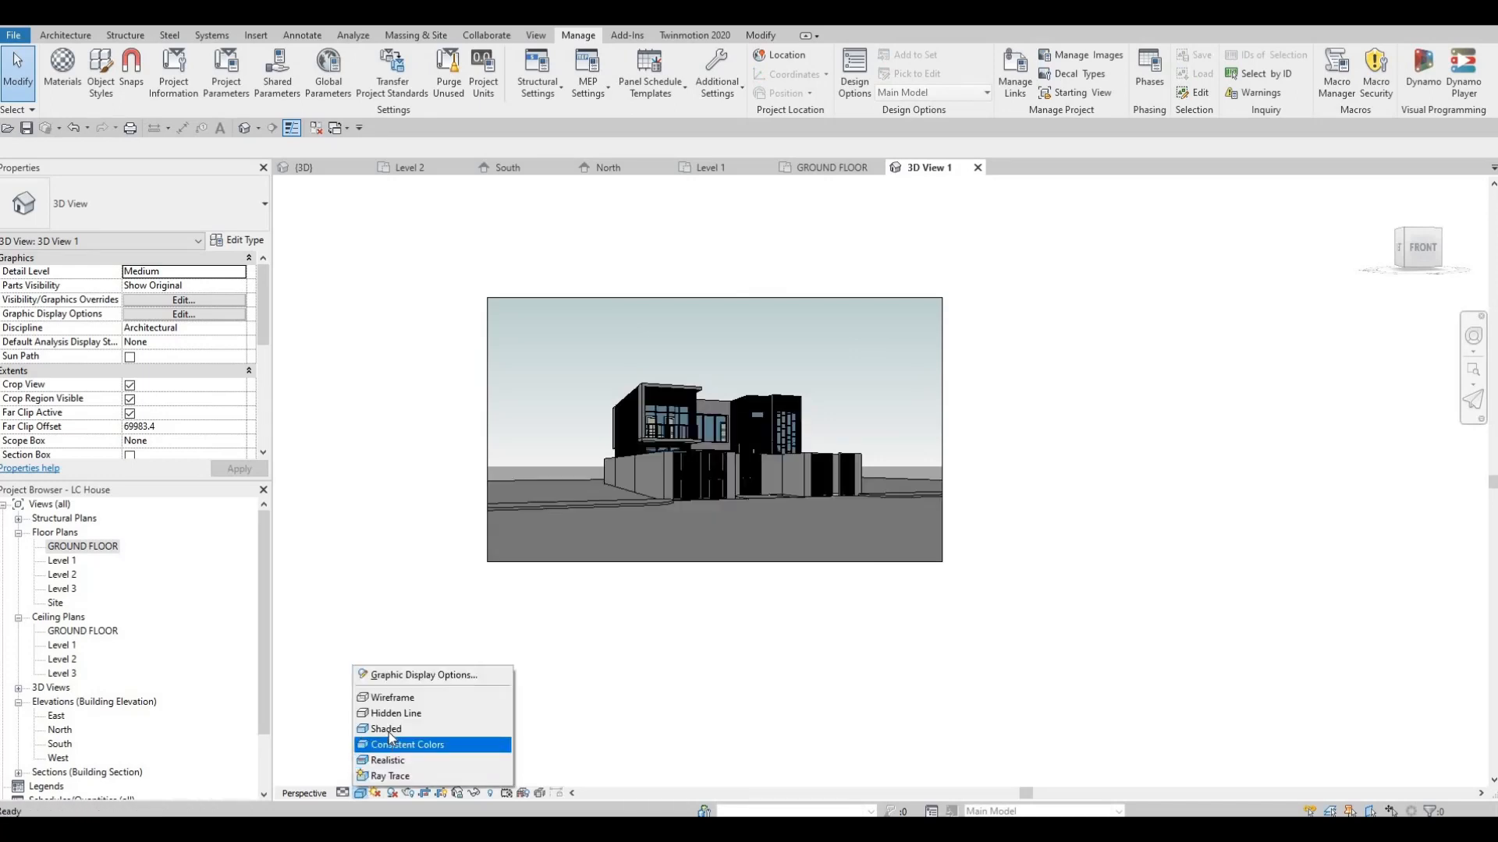
{"action": "left_click", "coordinate": [388, 730]}
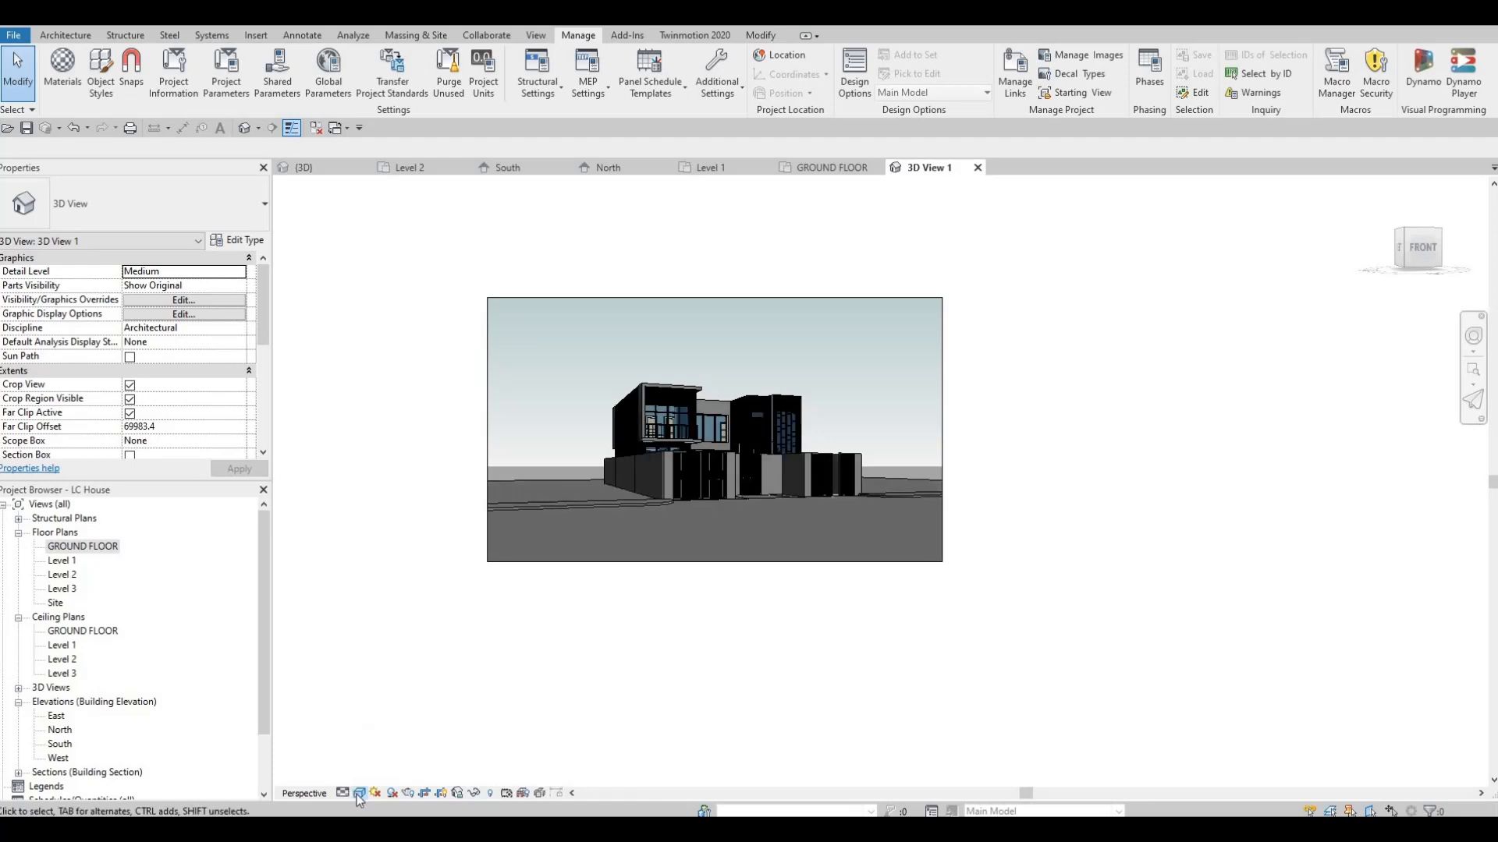
{"action": "left_click", "coordinate": [360, 794]}
{"action": "left_click", "coordinate": [389, 758]}
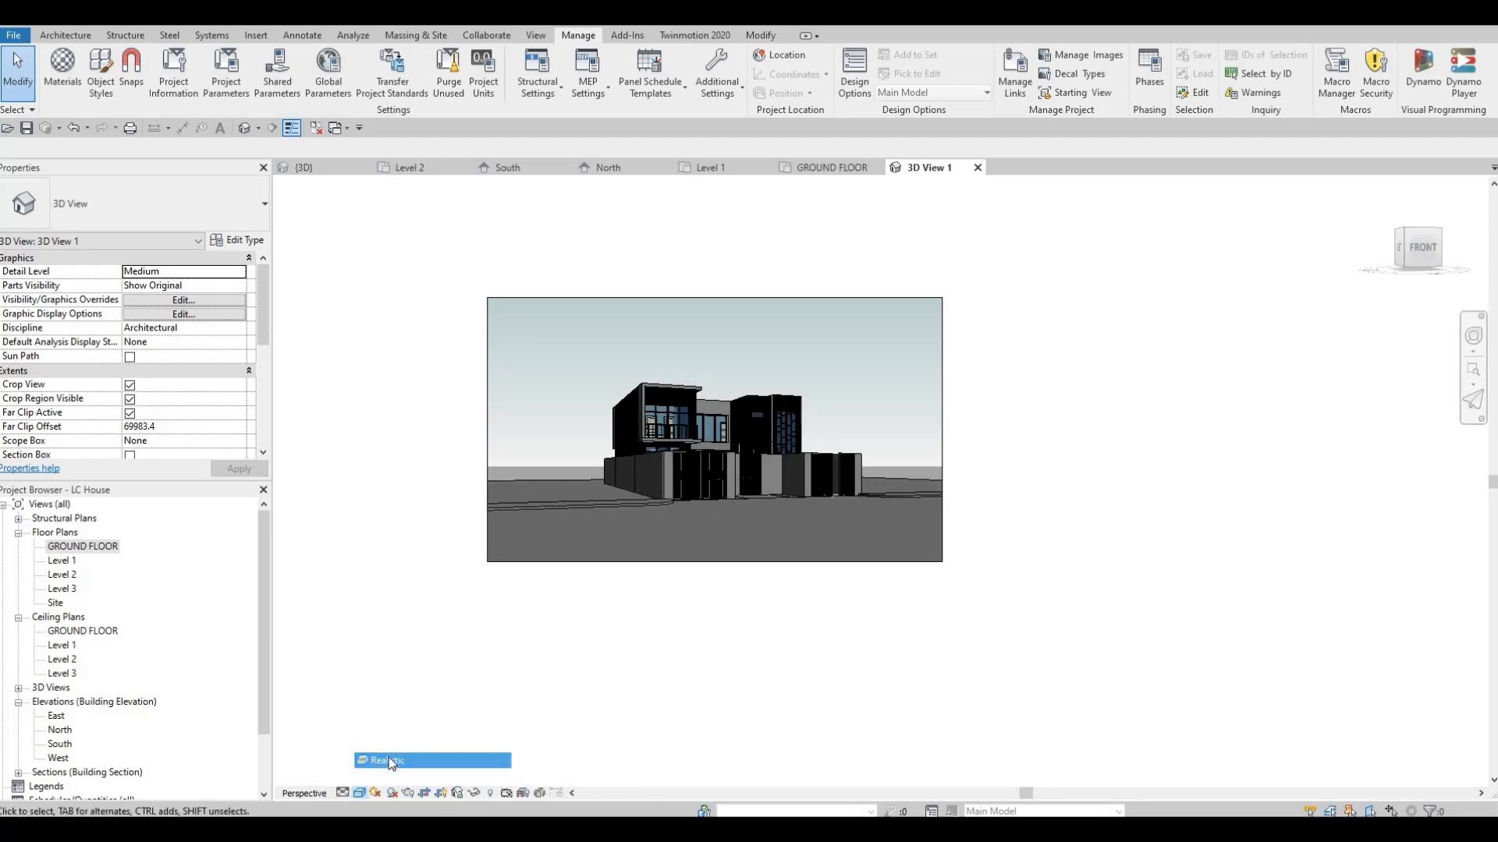
Fine-tune the camera view's crop region by slightly extending the top and right edges and trimming the road at the bottom.
{"action": "scroll", "coordinate": [725, 593], "scroll_direction": "up", "scroll_amount": 3}
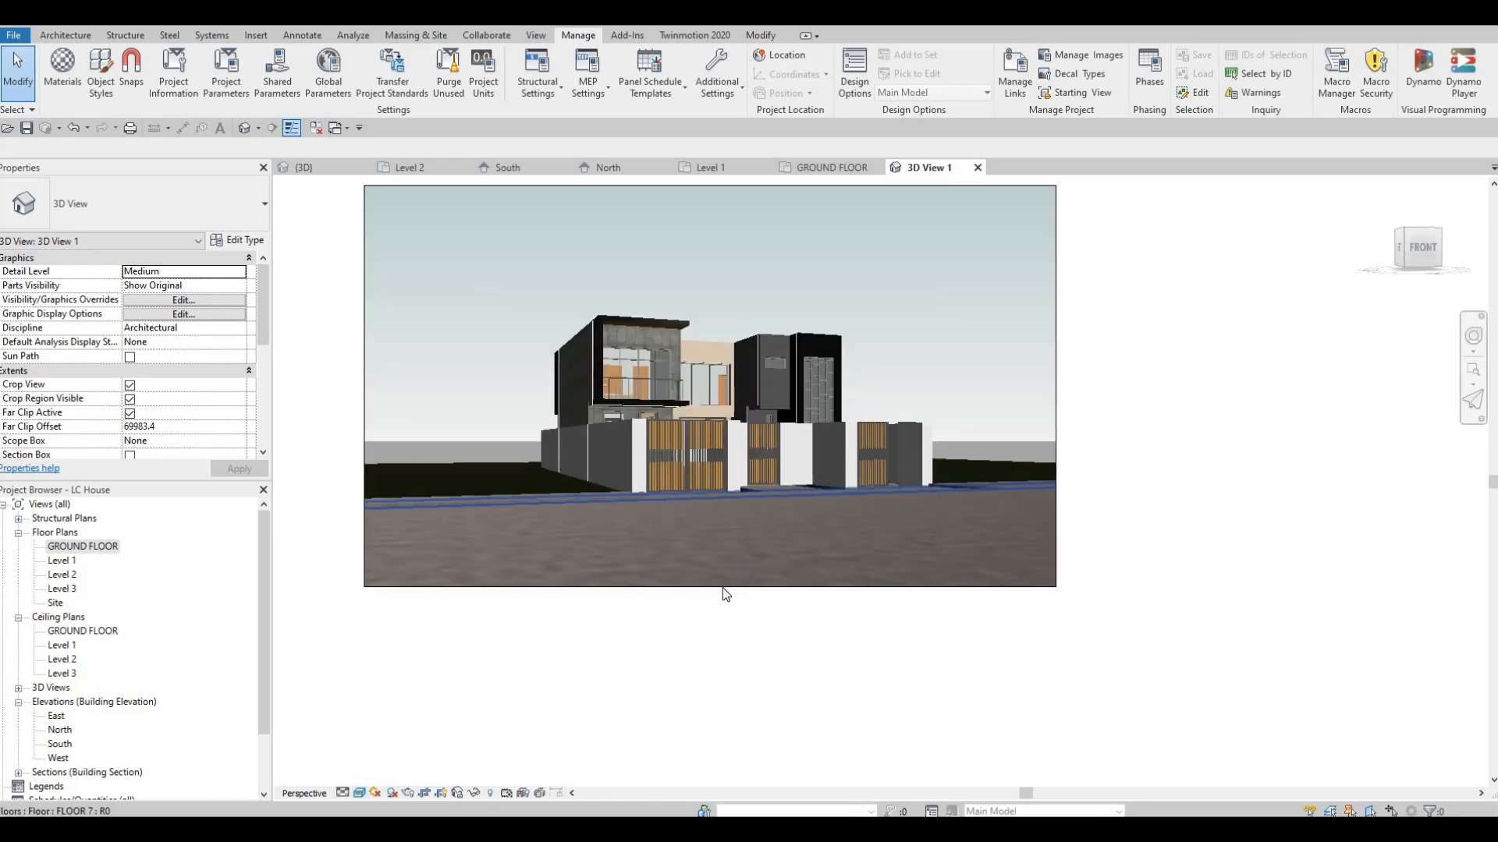
{"action": "left_click", "coordinate": [747, 280]}
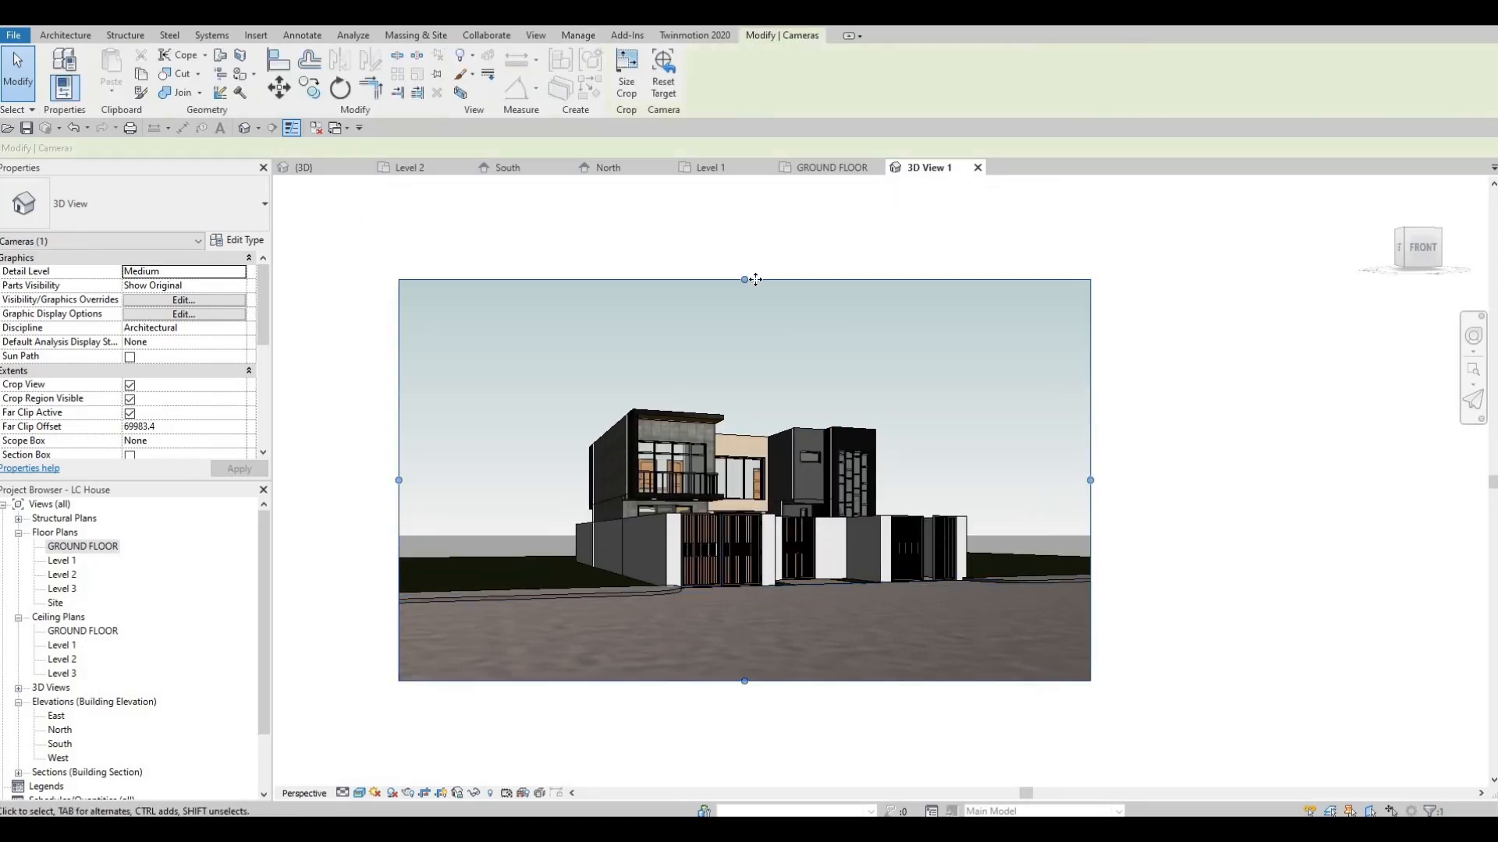
{"action": "left_click_drag", "start_coordinate": [1091, 477], "coordinate": [1100, 476]}
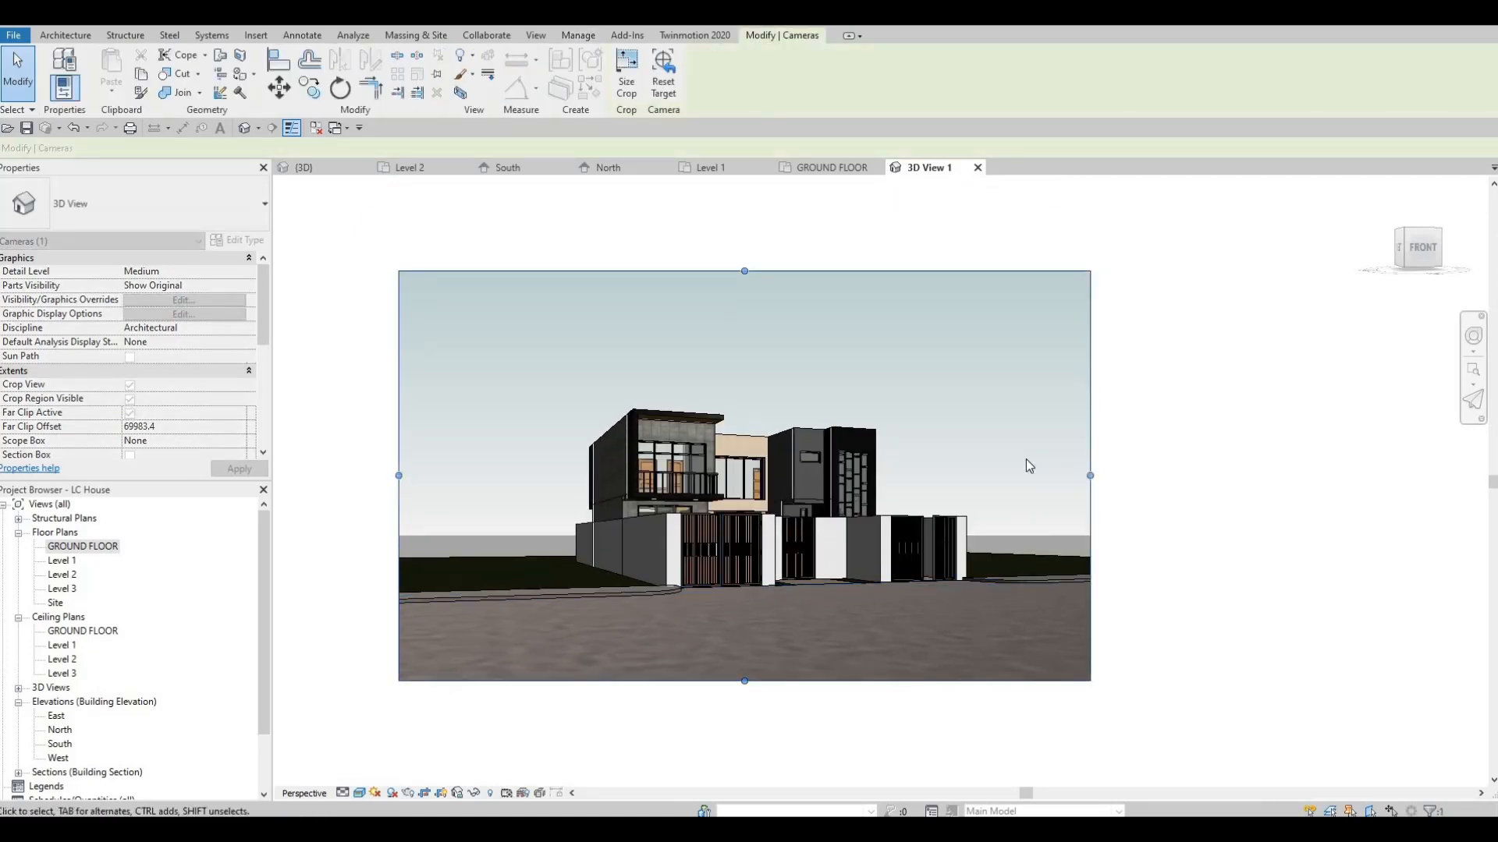
{"action": "left_click_drag", "start_coordinate": [745, 678], "coordinate": [747, 647]}
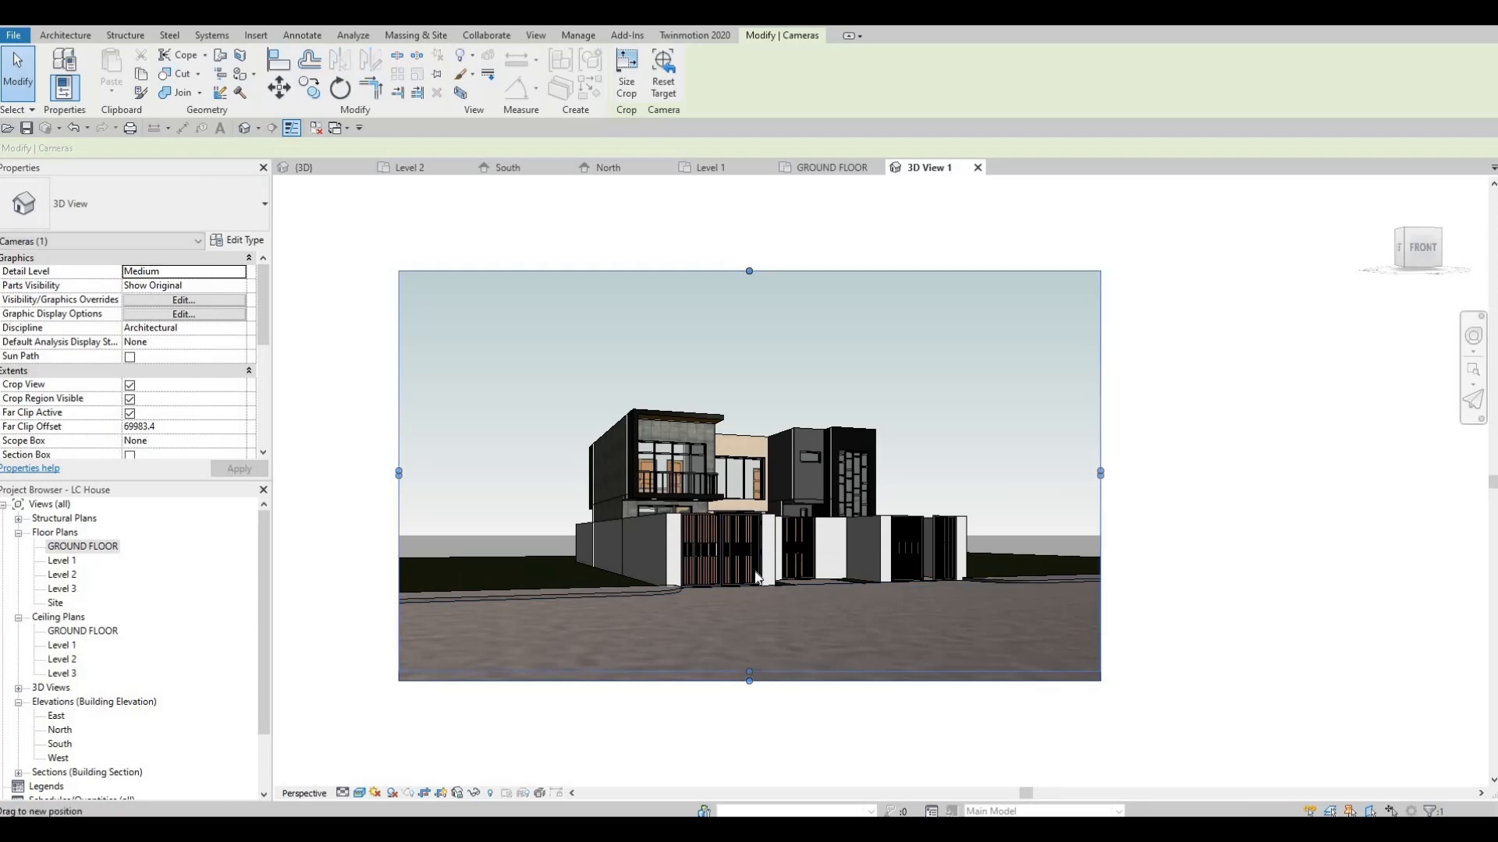
{"action": "scroll", "coordinate": [758, 571], "scroll_direction": "up", "scroll_amount": 3}
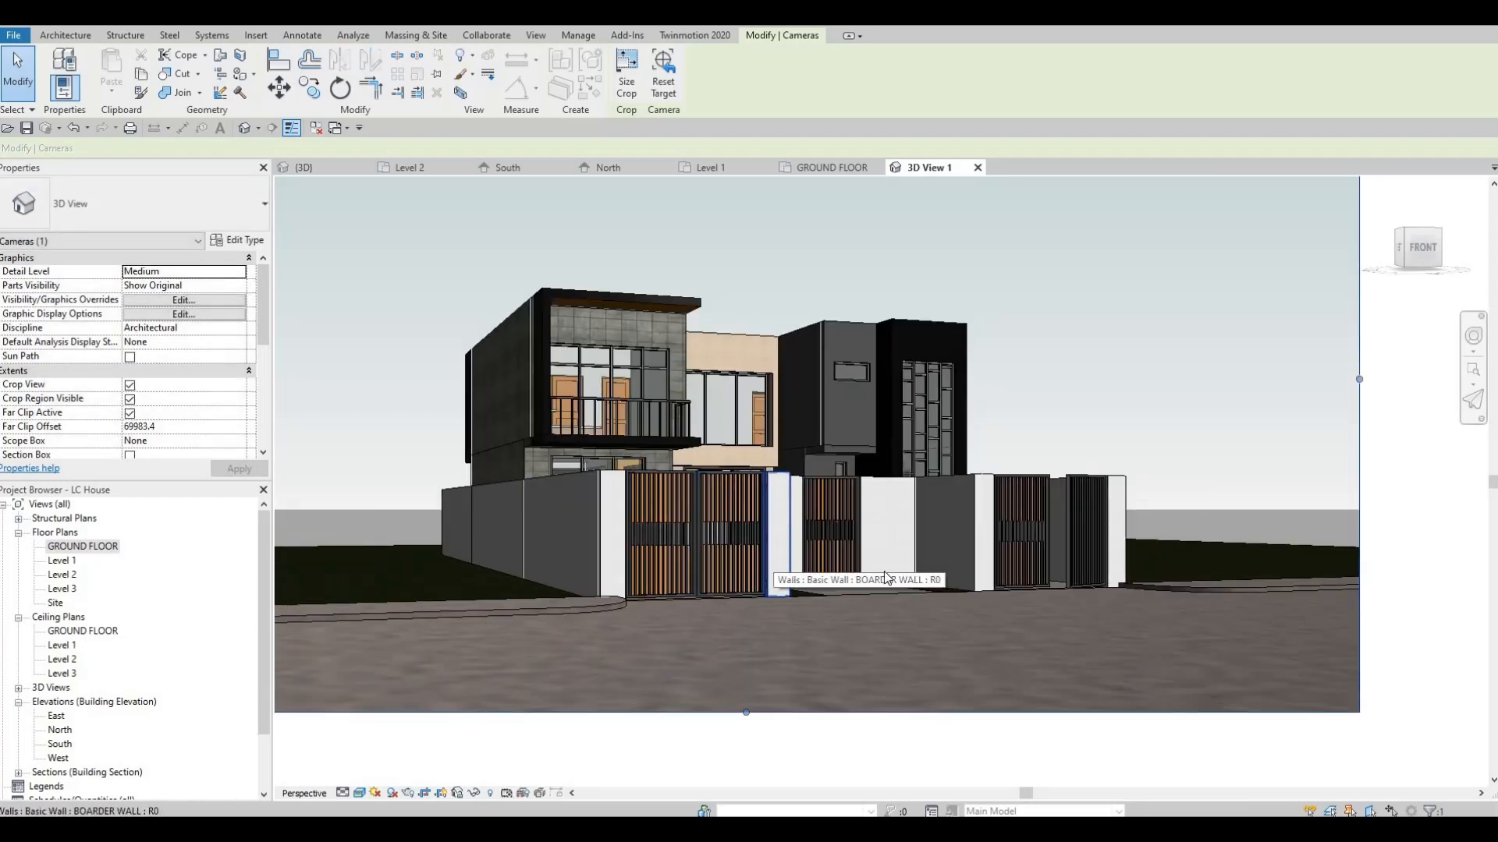
{"action": "scroll", "coordinate": [897, 558], "scroll_direction": "down", "scroll_amount": 3}
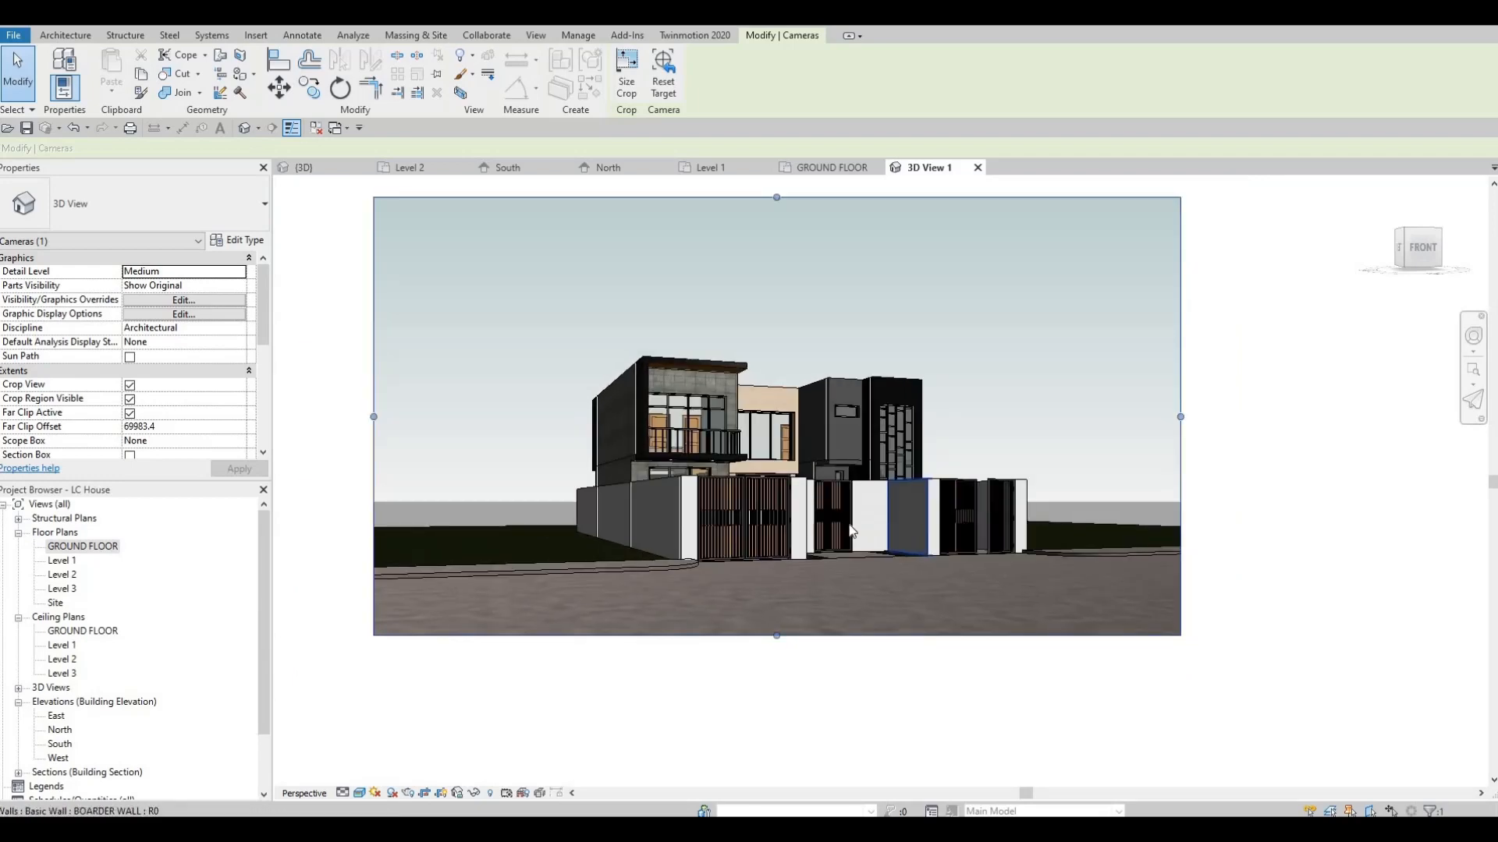
{"action": "scroll", "coordinate": [780, 452], "scroll_direction": "down", "scroll_amount": 2}
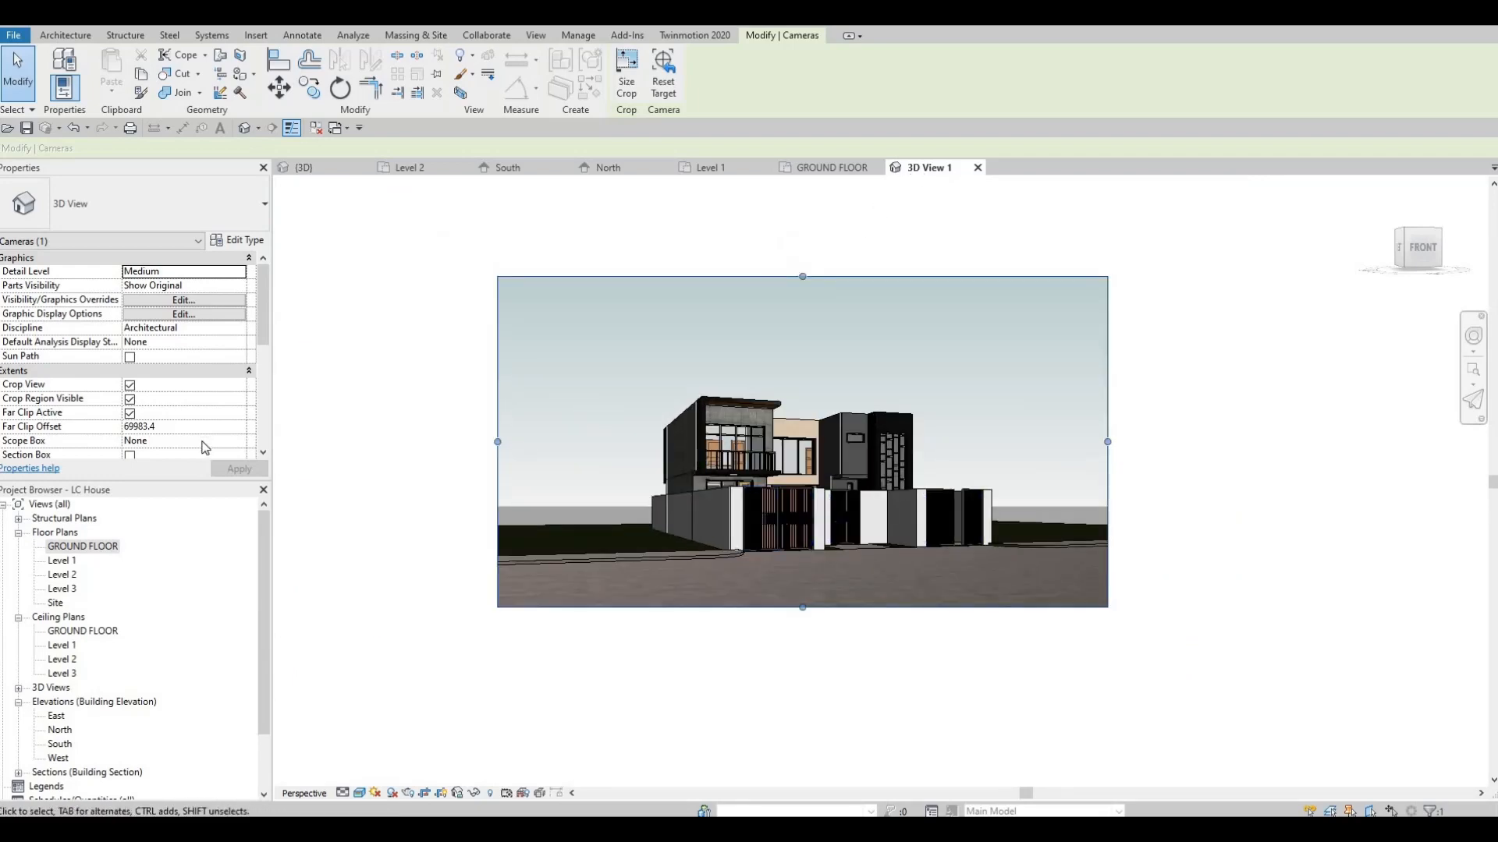
Set the project's starting view to 3D View: 3D View 1.
{"action": "left_click", "coordinate": [580, 37]}
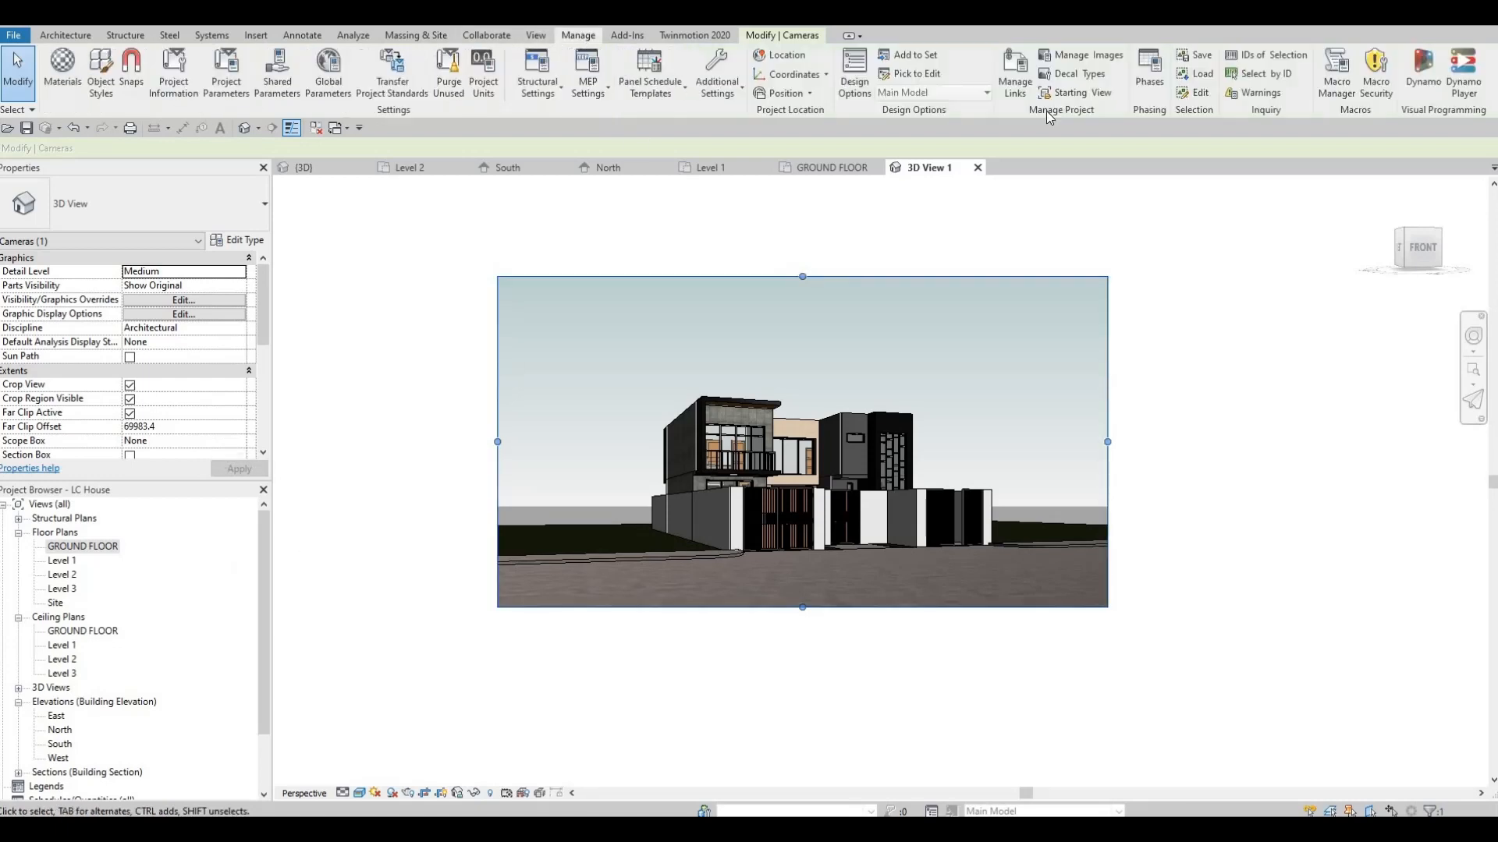
{"action": "left_click", "coordinate": [1086, 93]}
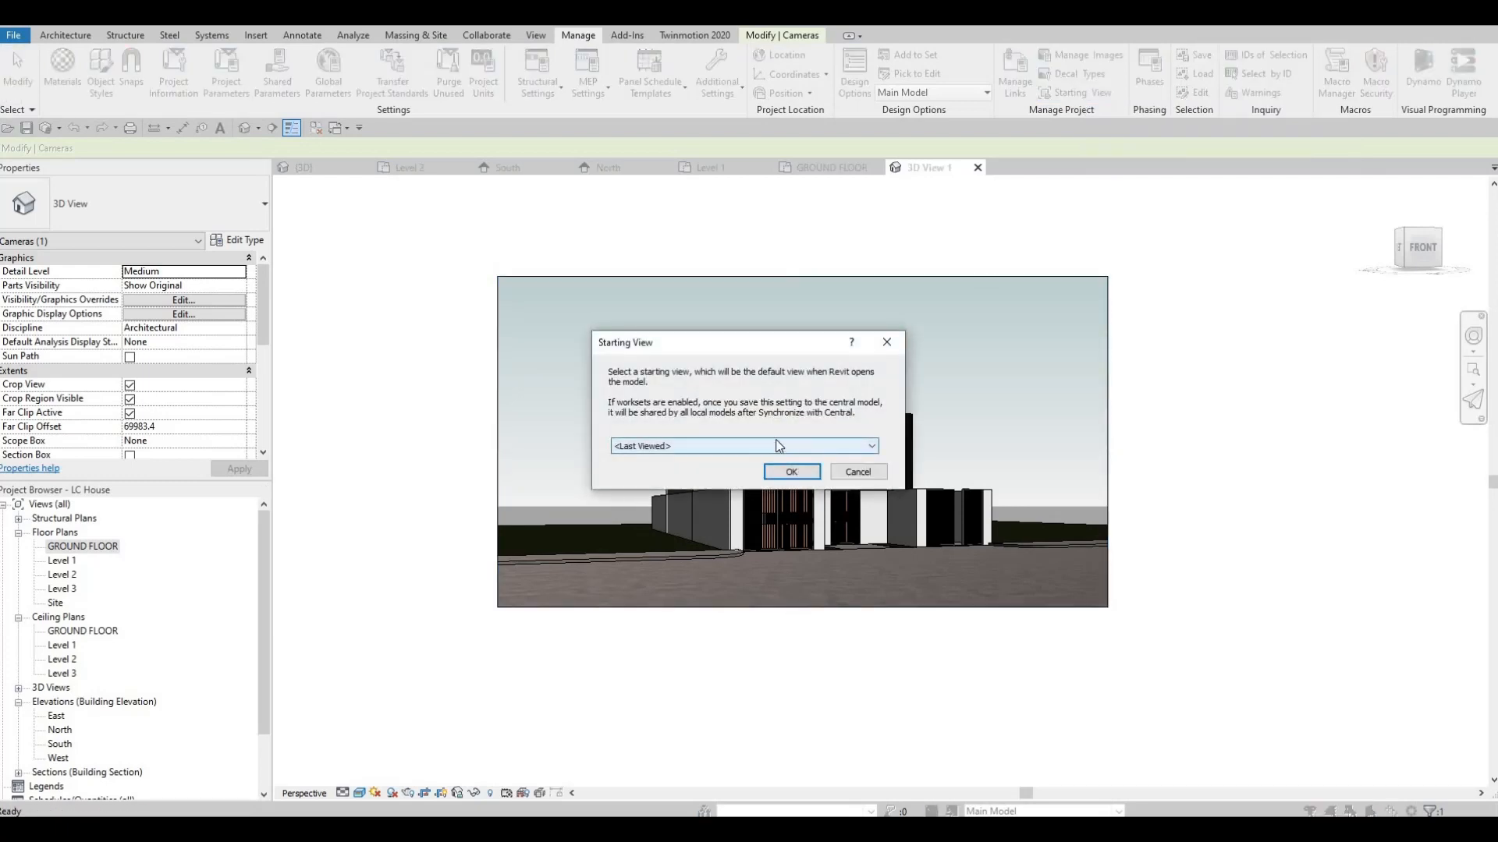
{"action": "left_click", "coordinate": [778, 446]}
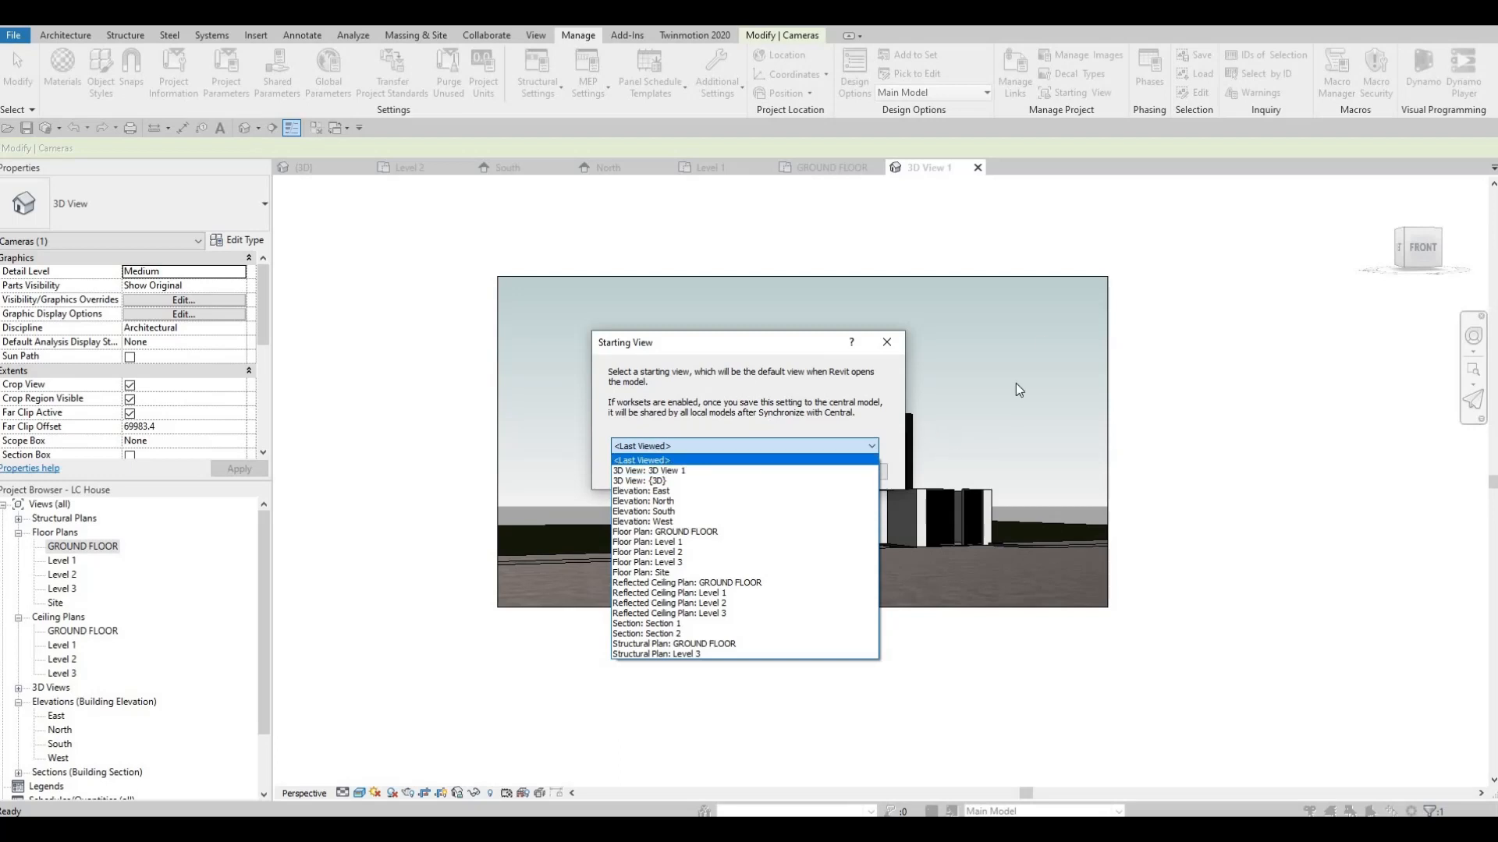
{"action": "left_click", "coordinate": [653, 471]}
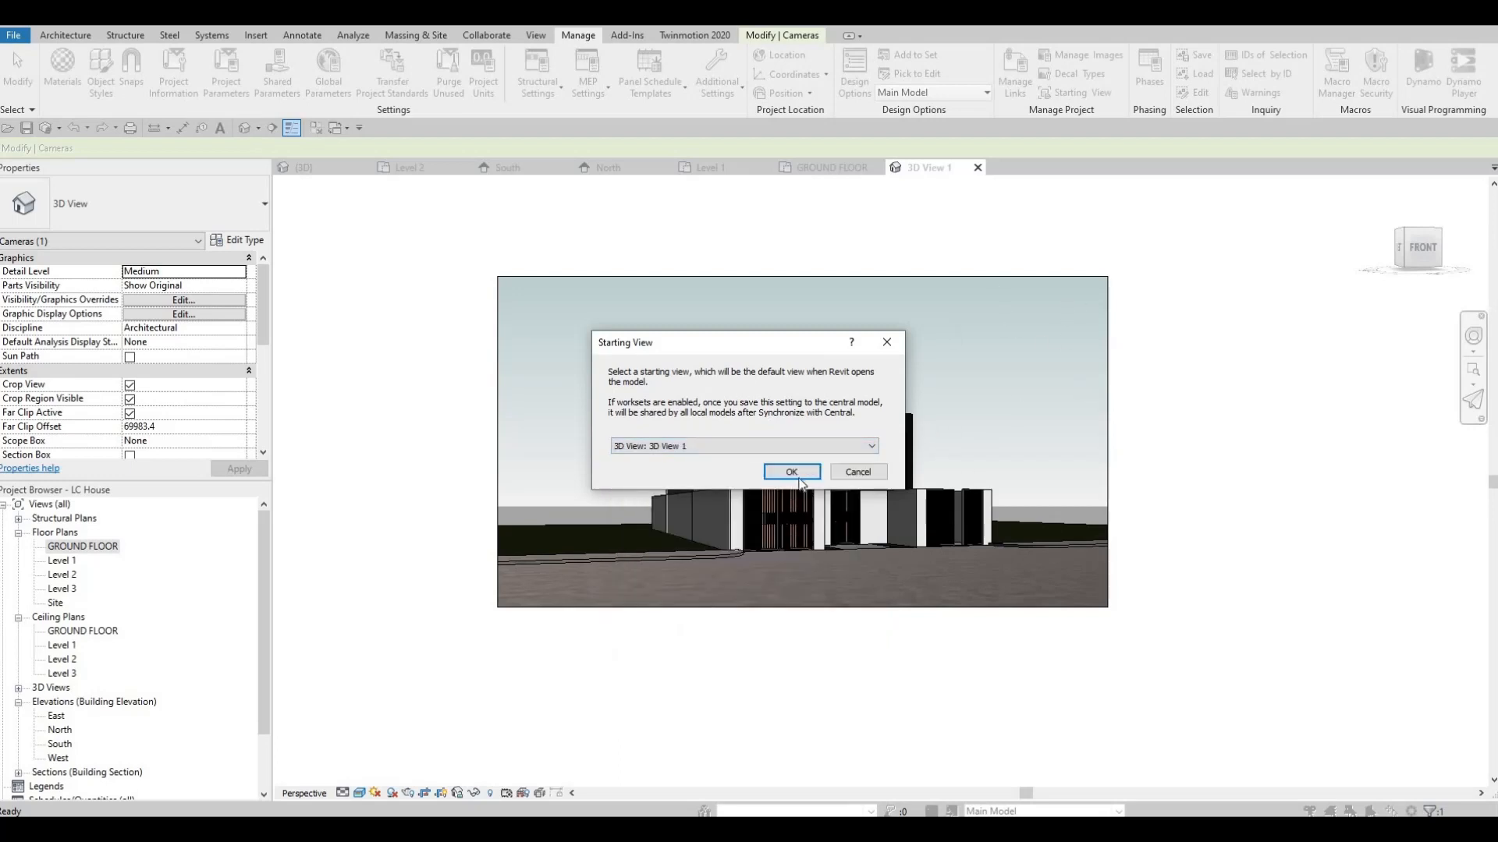
{"action": "left_click", "coordinate": [791, 472]}
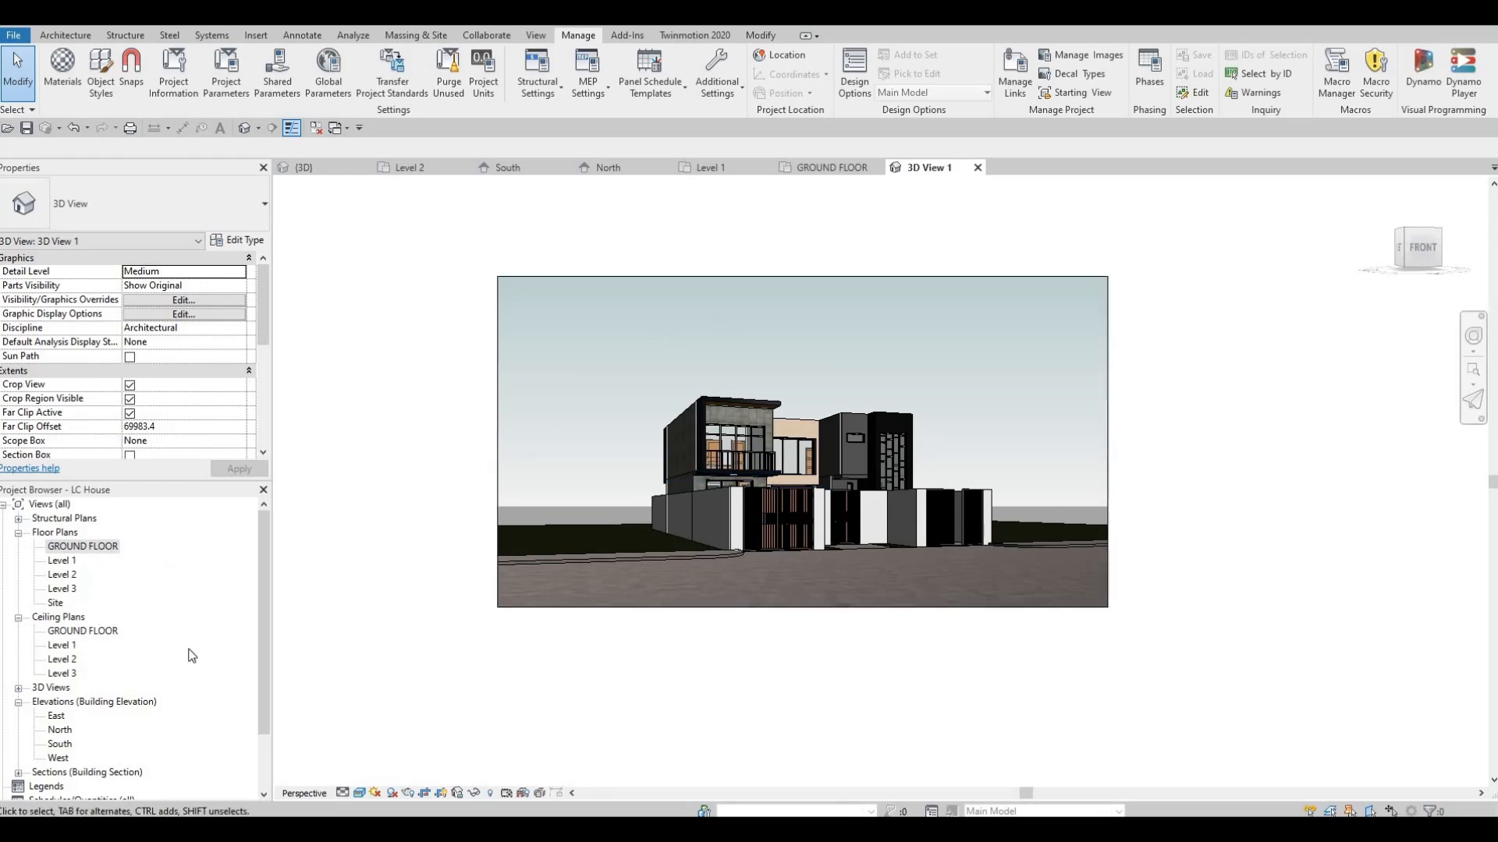
Check the available title block families in the Titleblocks library without loading any, and create a new sheet with the A0 metric titleblock.
{"action": "scroll", "coordinate": [159, 641], "scroll_direction": "down", "scroll_amount": 2}
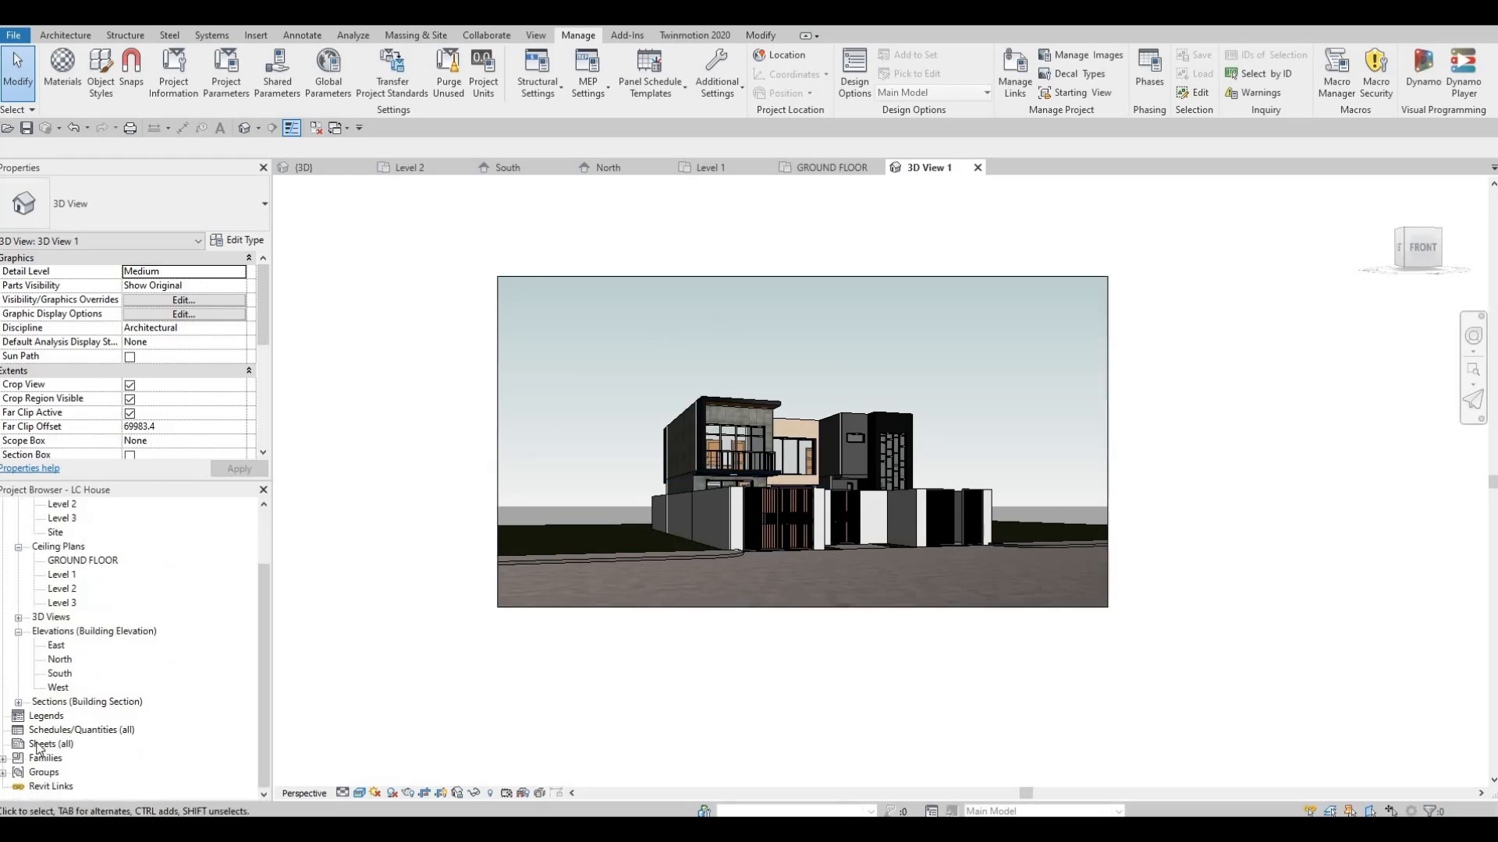
{"action": "left_click", "coordinate": [39, 747]}
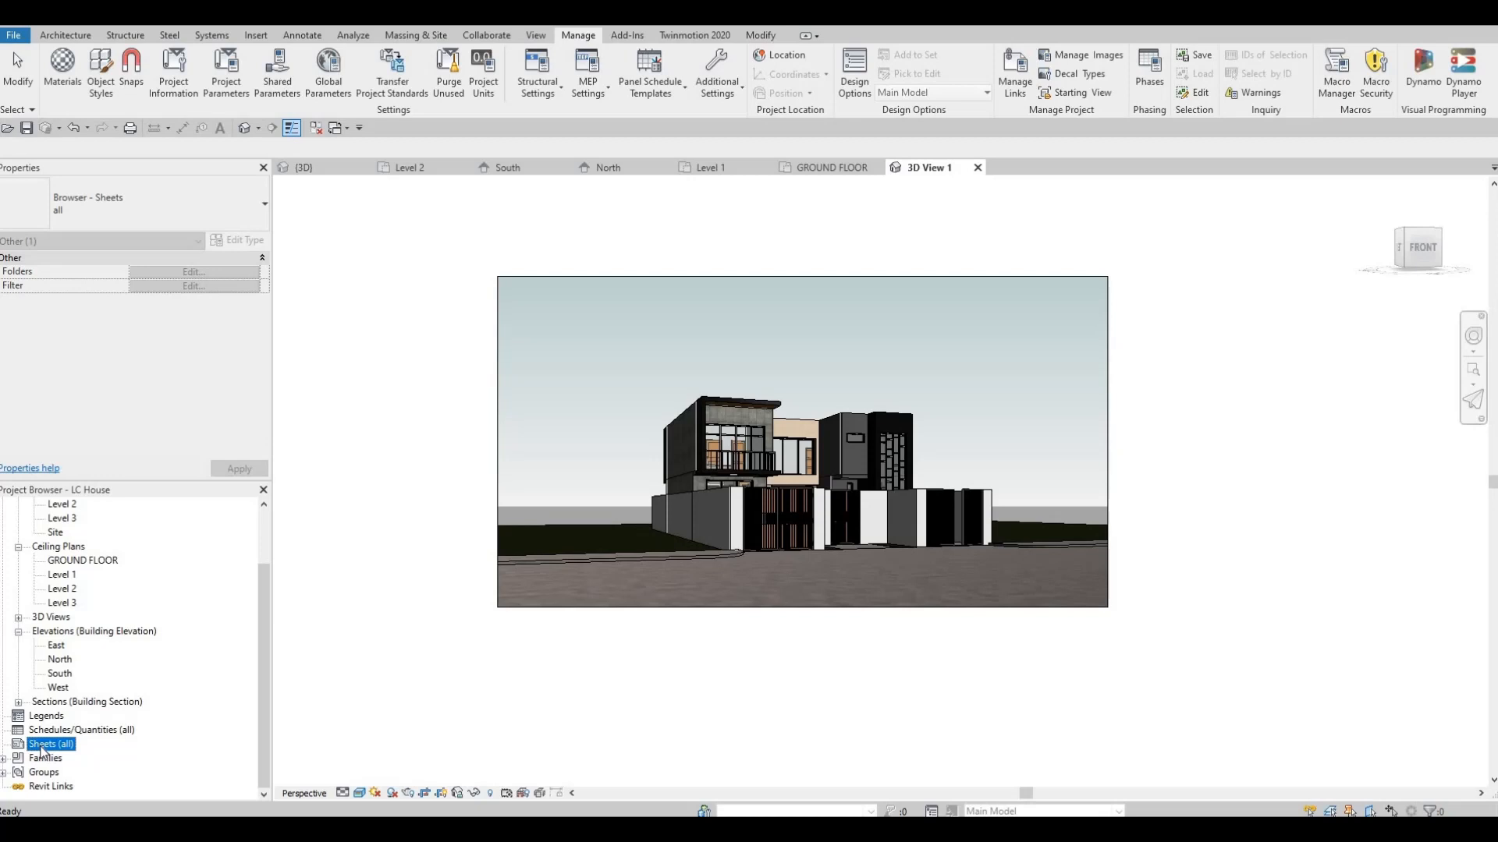
{"action": "right_click", "coordinate": [41, 750]}
{"action": "left_click", "coordinate": [93, 654]}
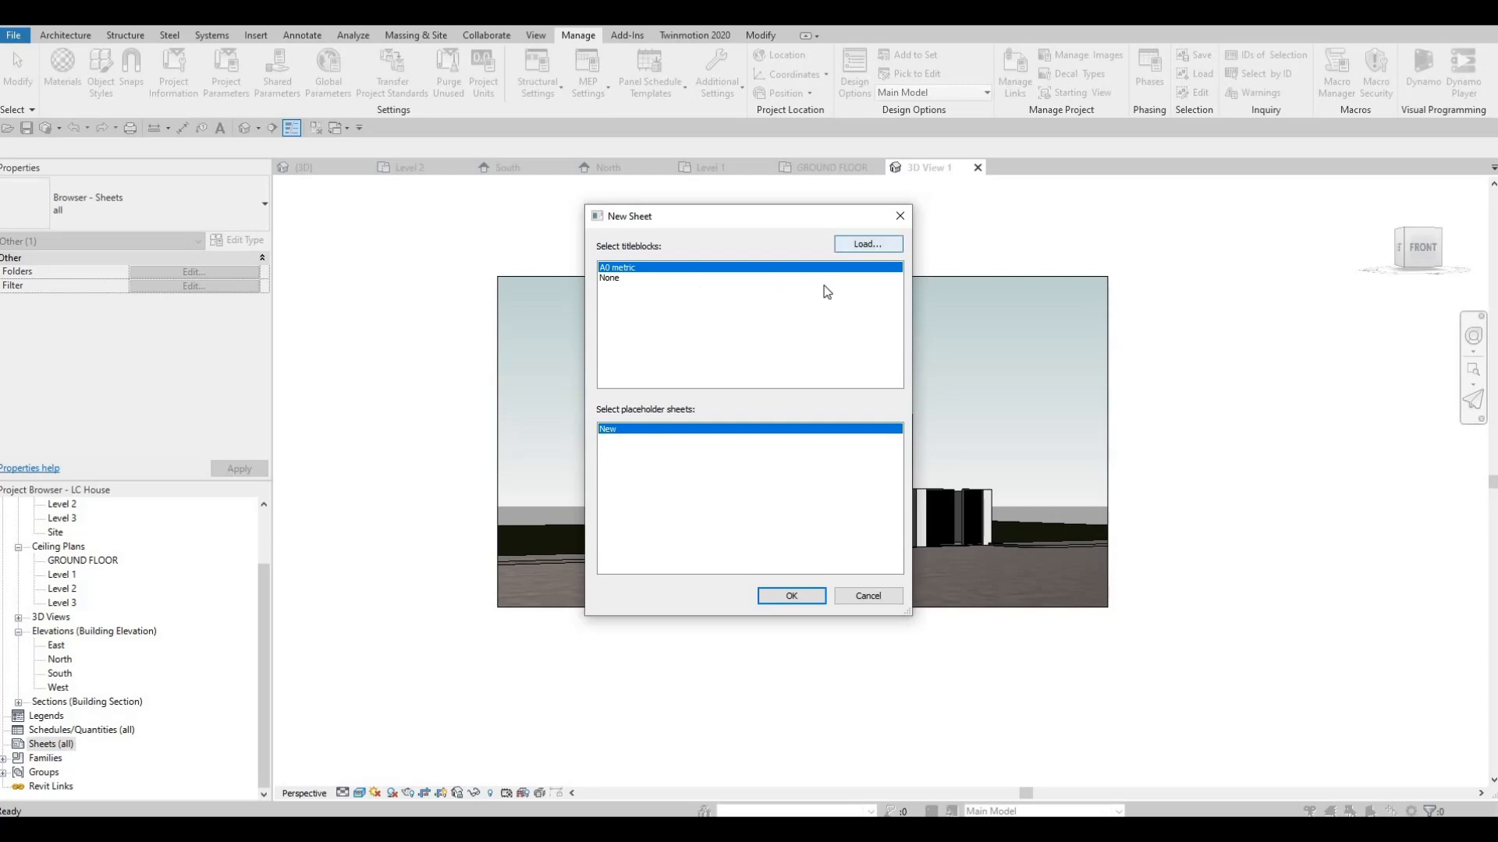
{"action": "left_click", "coordinate": [868, 244]}
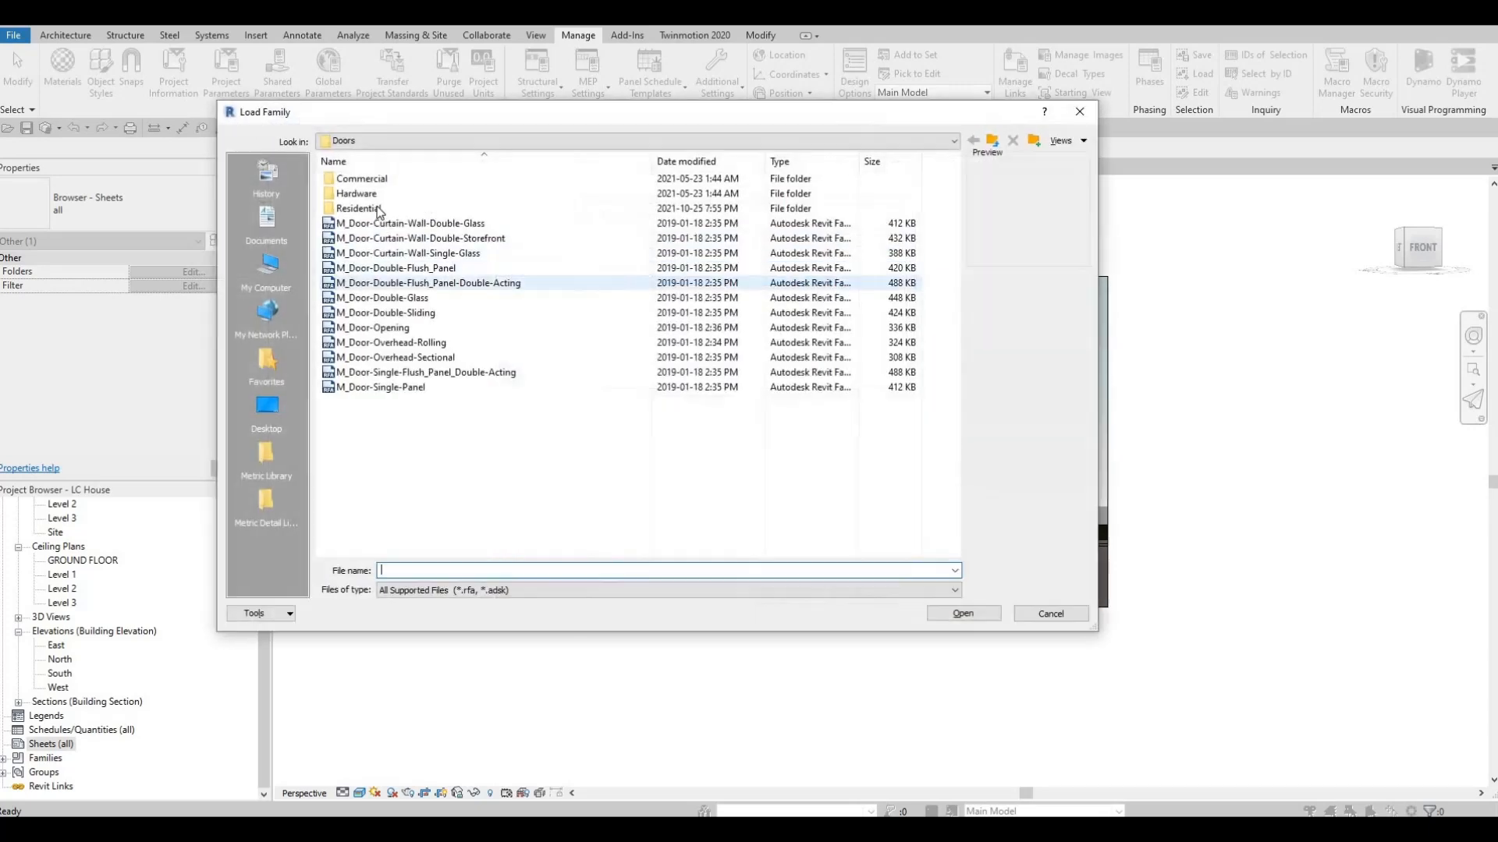
{"action": "left_click", "coordinate": [993, 141]}
{"action": "scroll", "coordinate": [571, 257], "scroll_direction": "down", "scroll_amount": 5}
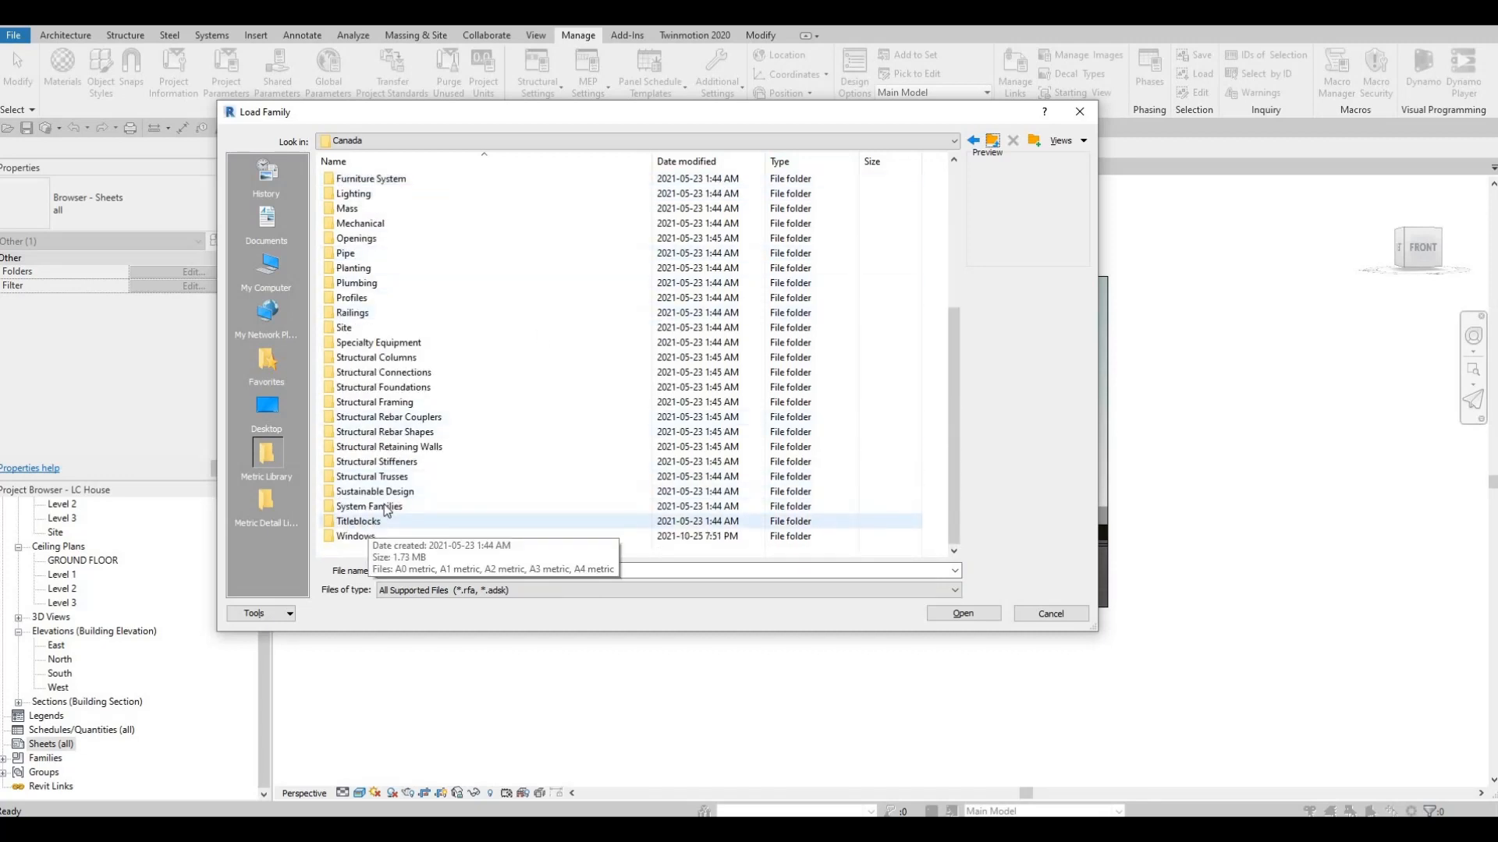
{"action": "double_click", "coordinate": [365, 521]}
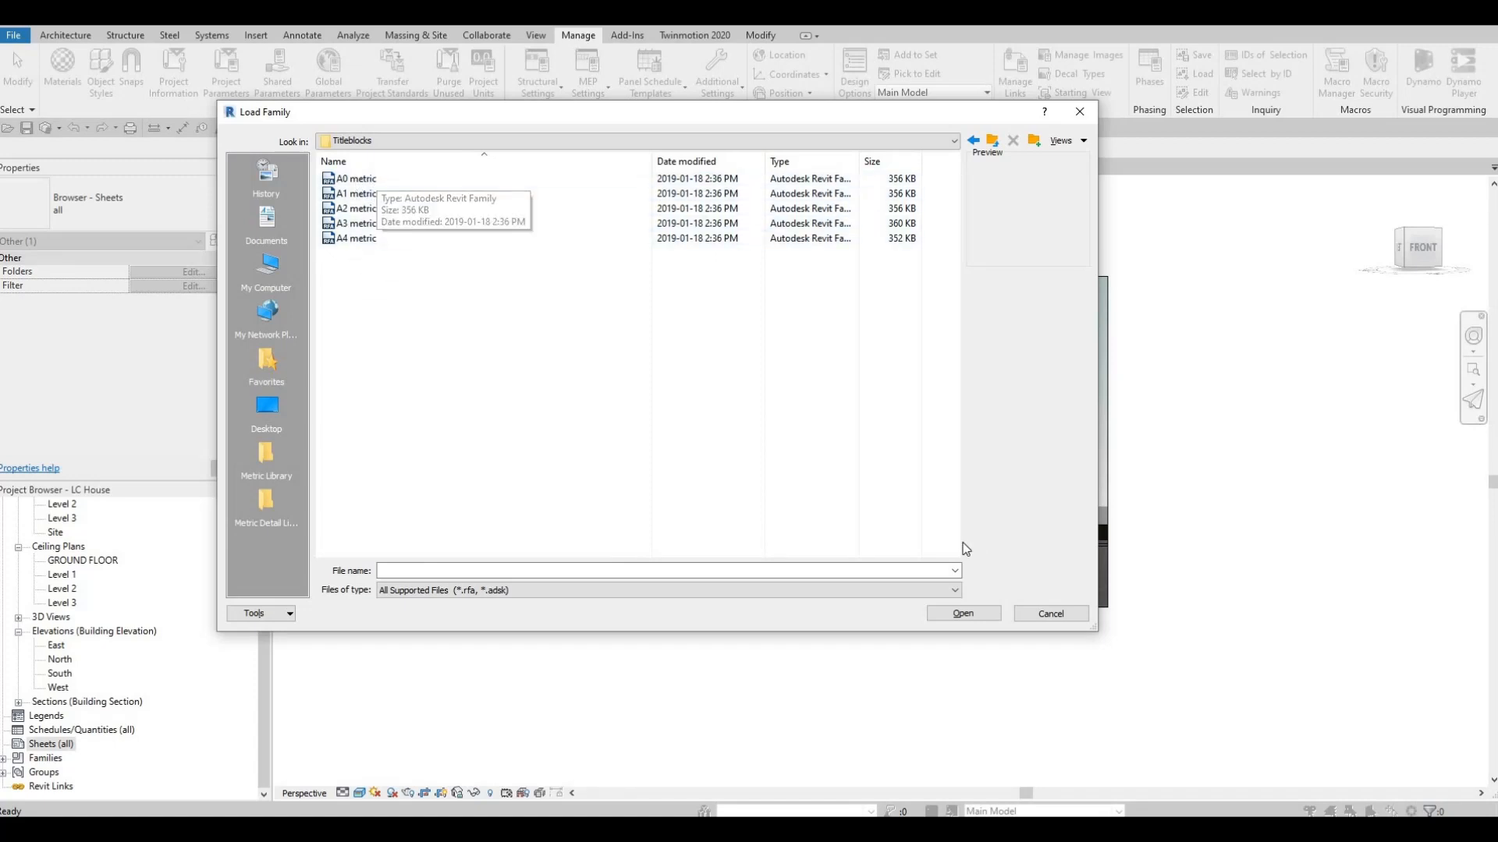
{"action": "left_click", "coordinate": [1045, 610]}
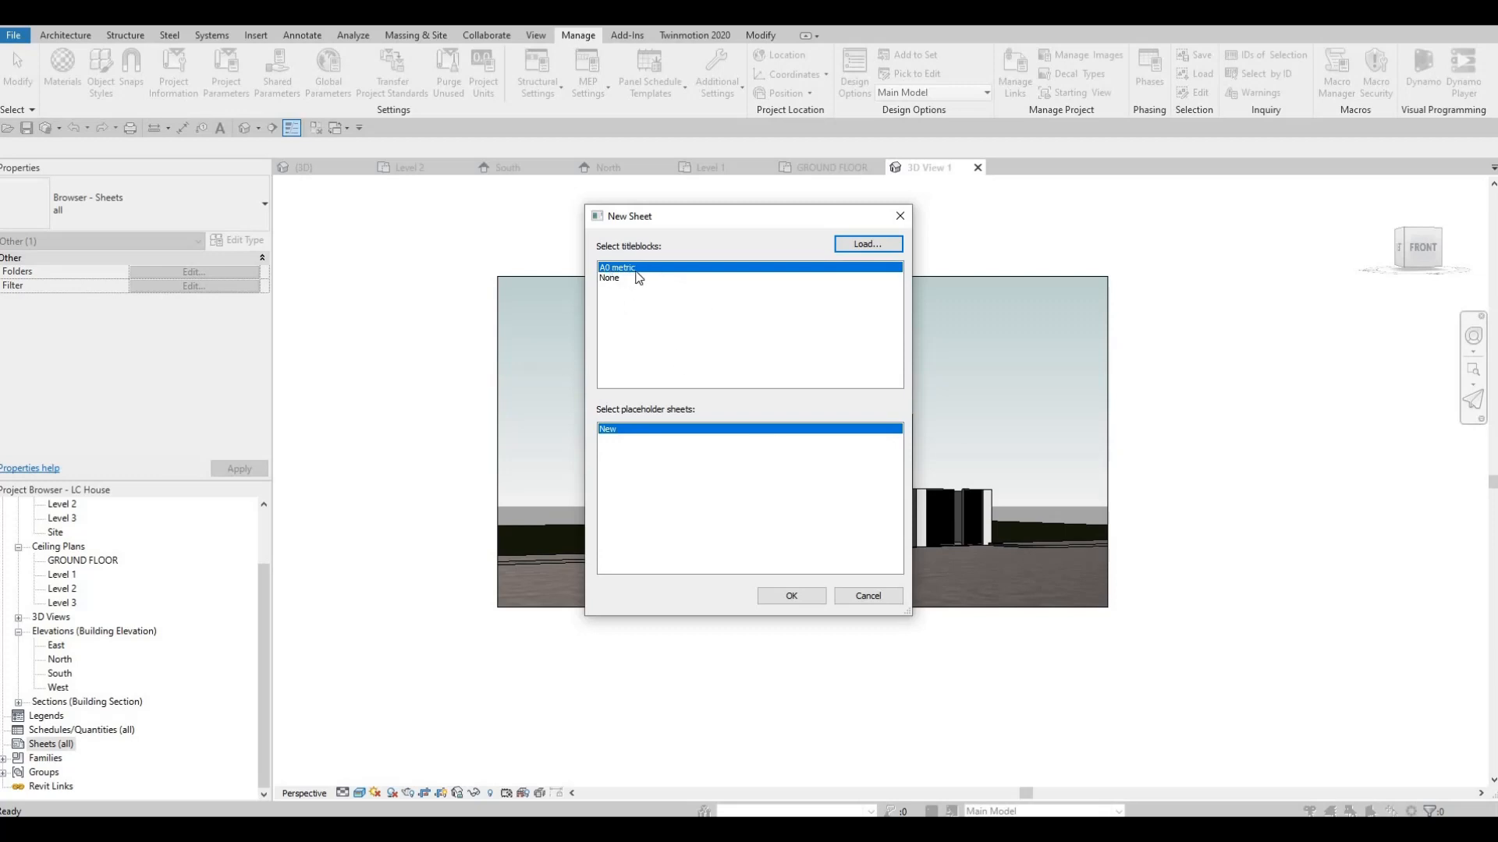
{"action": "left_click", "coordinate": [809, 600]}
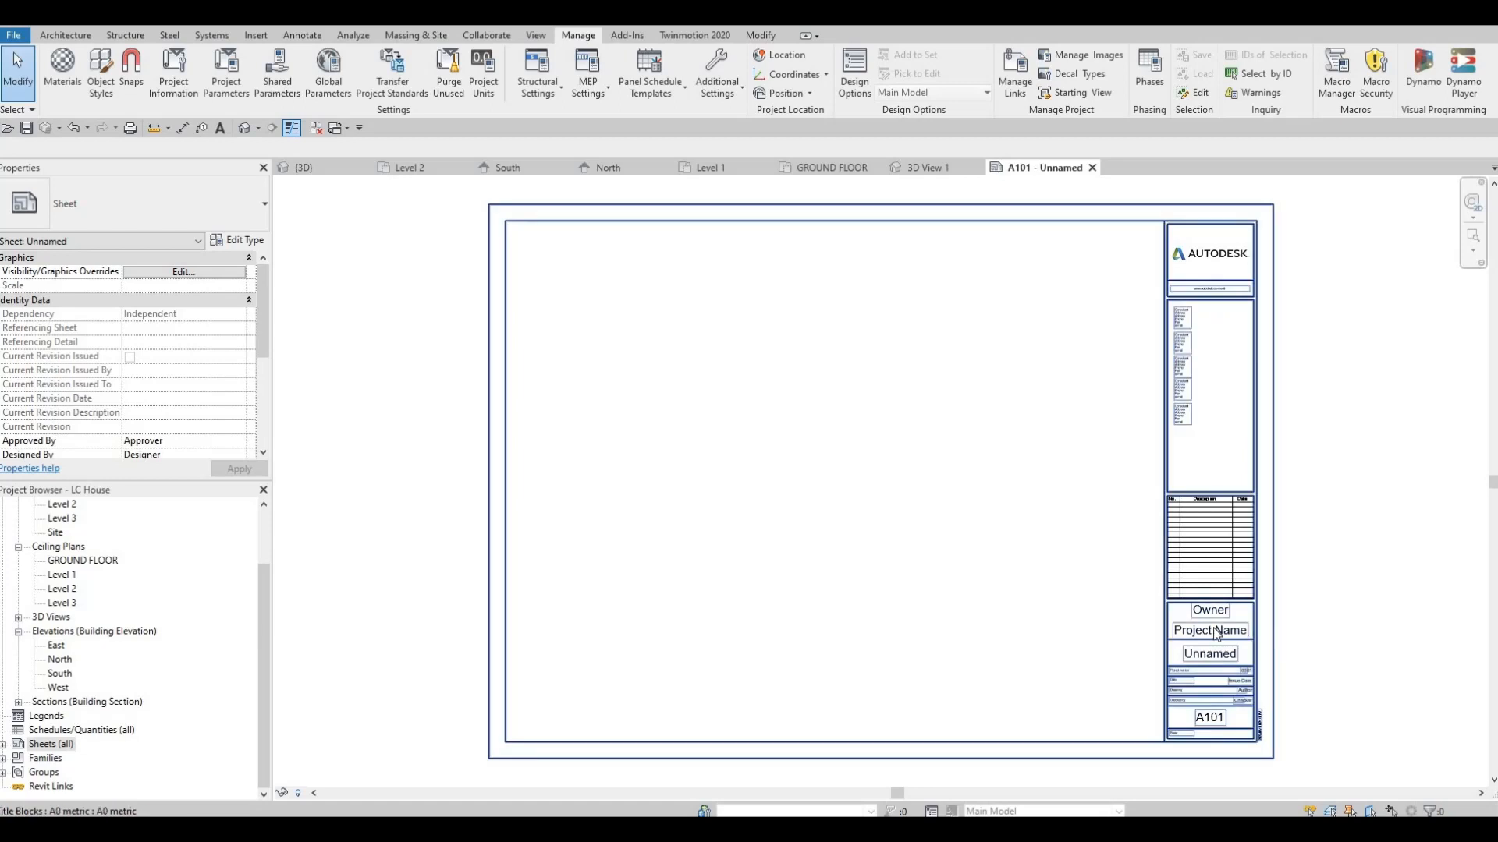
Set the owner in the new sheet's title block to ACD in capital letters.
{"action": "scroll", "coordinate": [1202, 632], "scroll_direction": "up", "scroll_amount": 3}
{"action": "left_click", "coordinate": [1158, 600]}
{"action": "left_click", "coordinate": [1158, 593]}
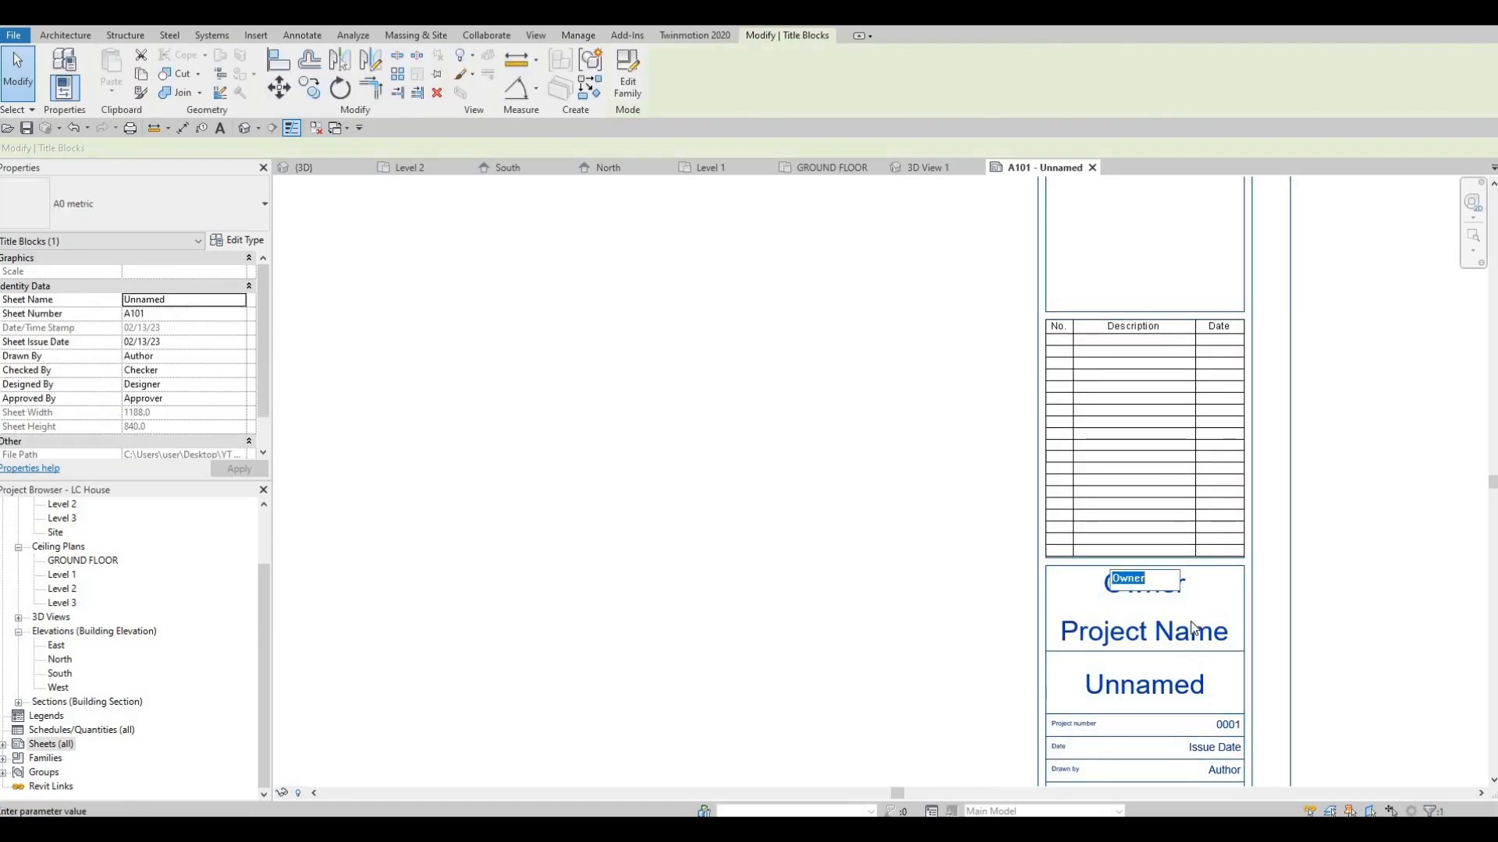
{"action": "key", "text": "ctrl+shift+a"}
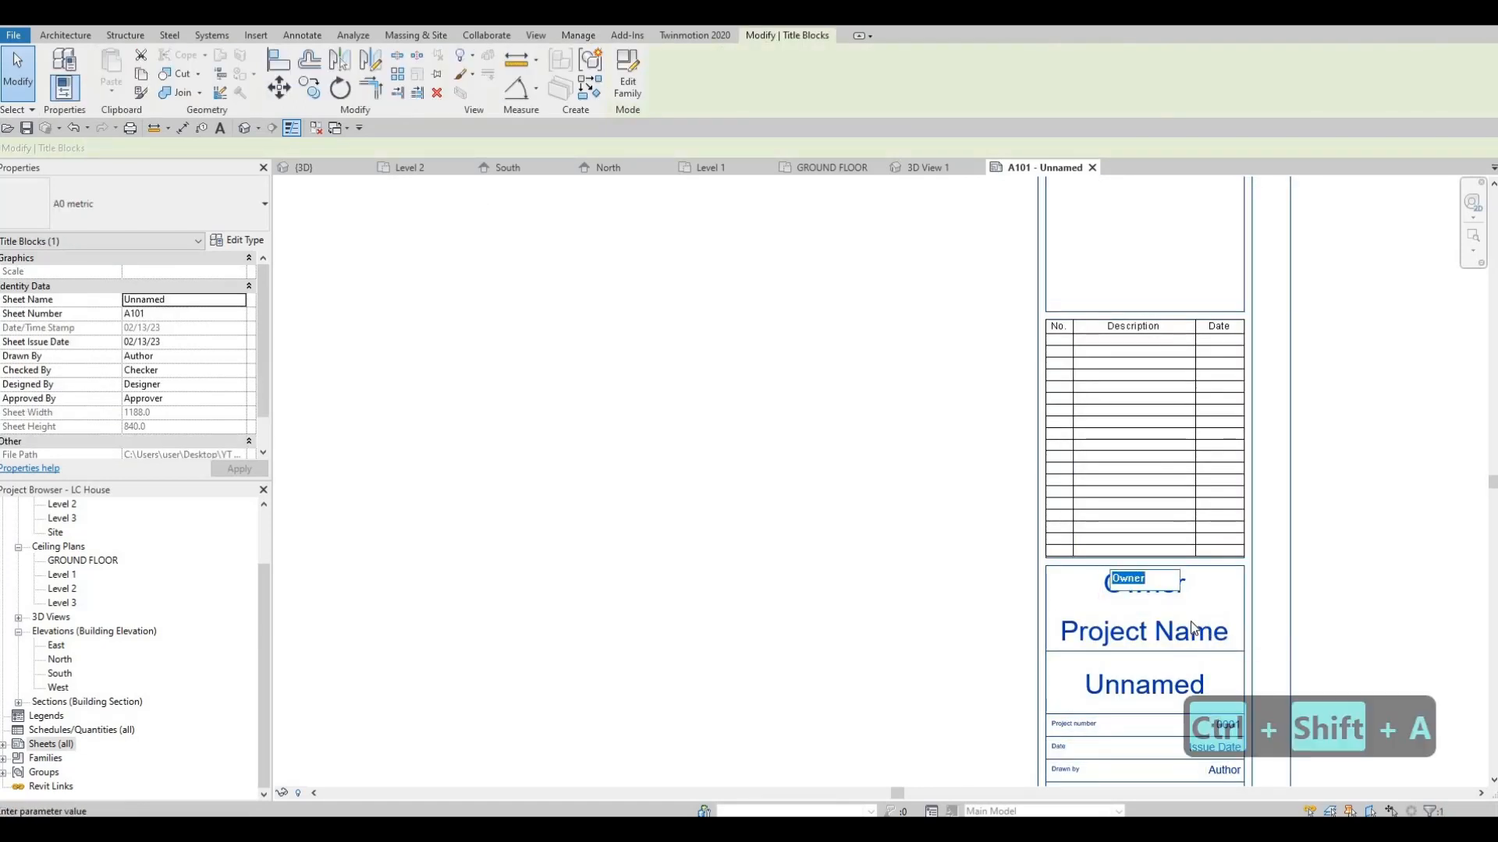
{"action": "left_click", "coordinate": [1161, 583]}
{"action": "left_click_drag", "start_coordinate": [1148, 580], "coordinate": [1128, 580]}
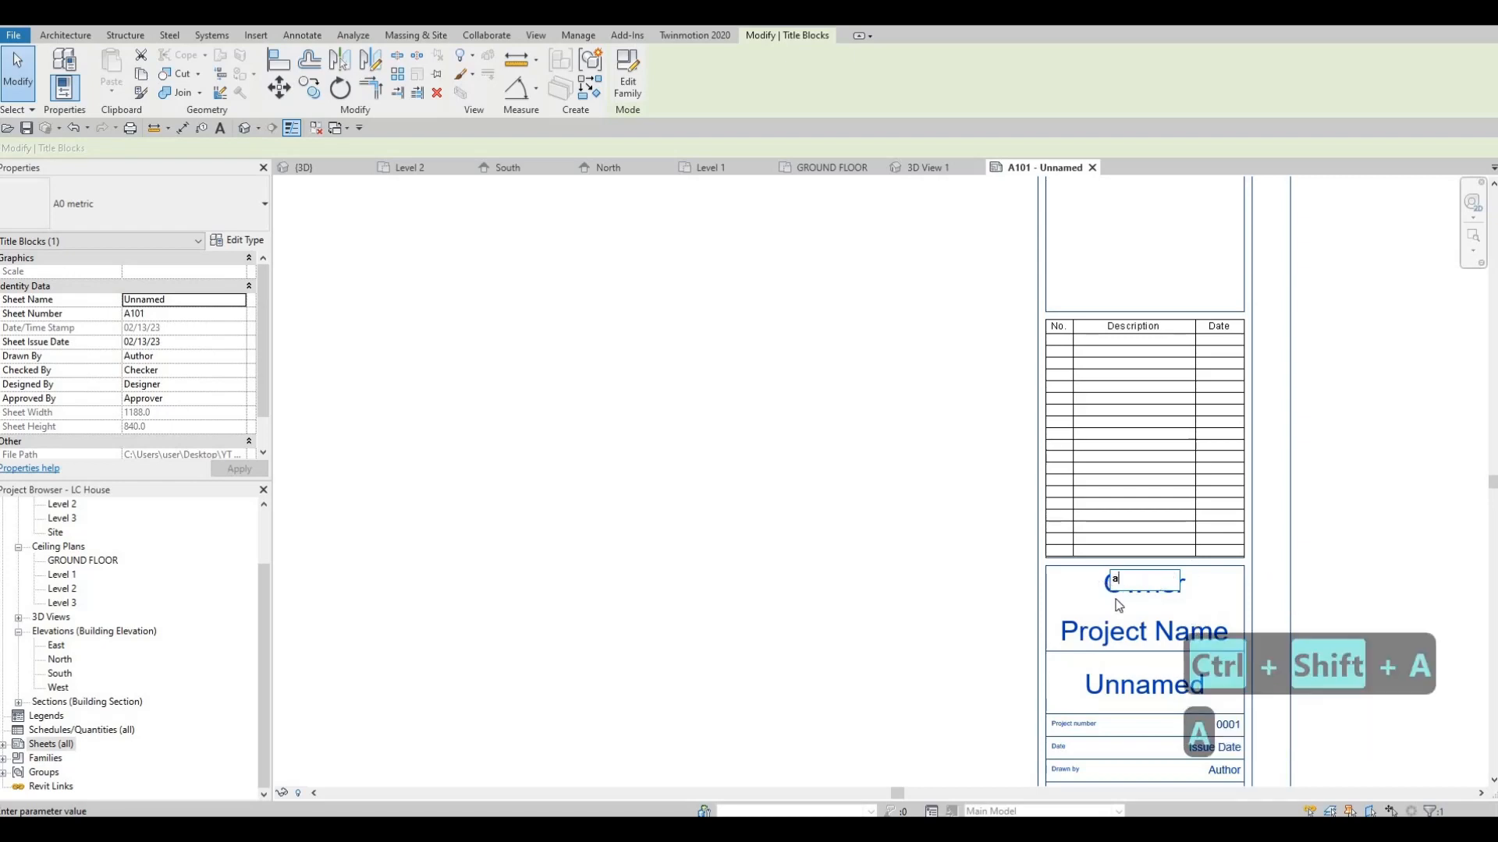
{"action": "type", "text": "cd"}
{"action": "key", "text": "BackSpace"}
{"action": "key", "text": "BackSpace"}
{"action": "key", "text": "BackSpace"}
{"action": "key", "text": "BackSpace"}
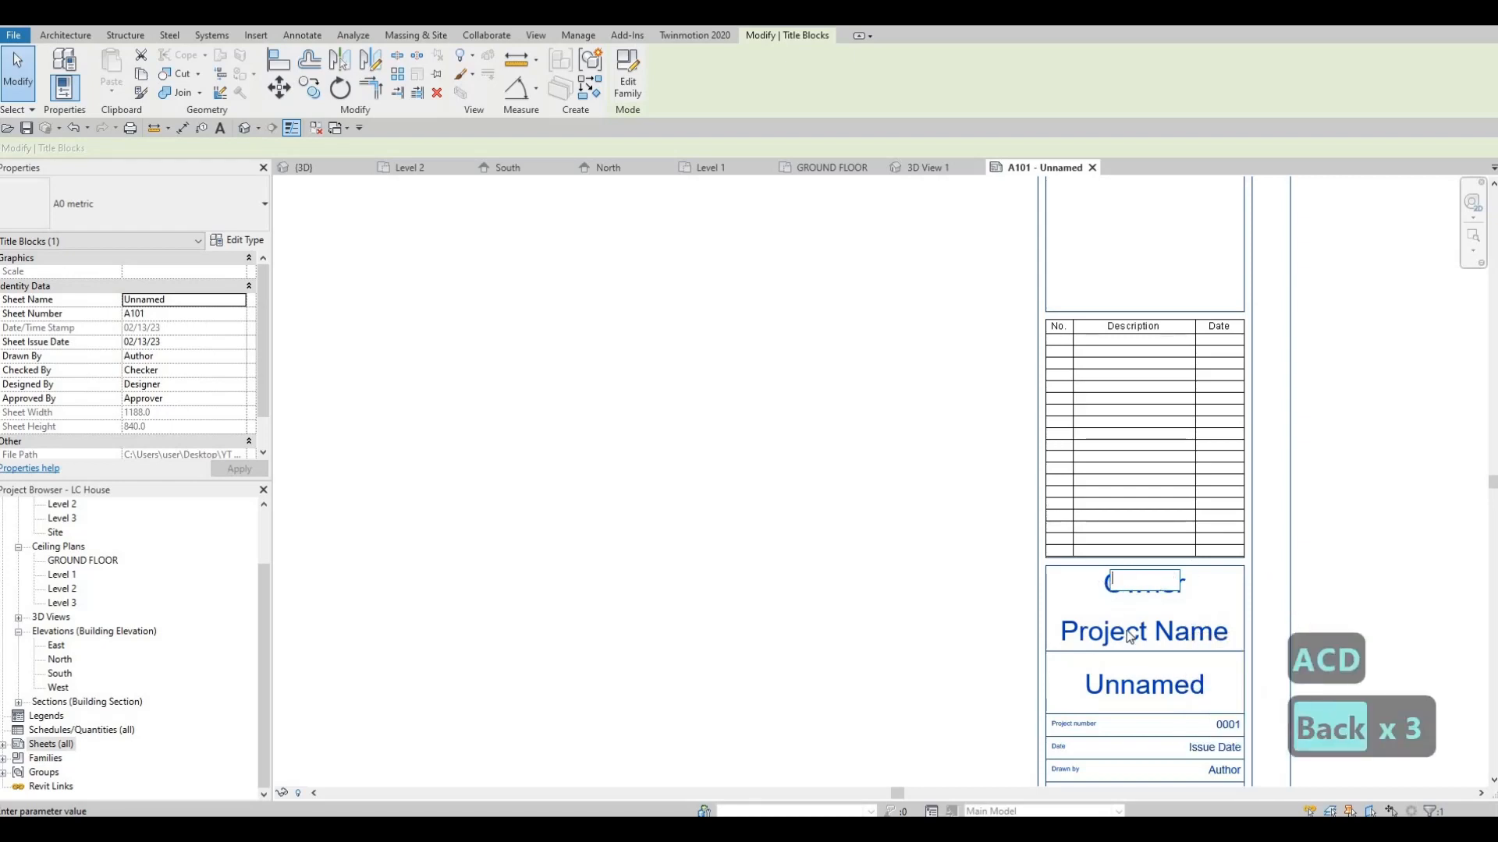
{"action": "key", "text": "BackSpace"}
{"action": "key", "text": "Caps_Lock"}
{"action": "type", "text": "acd"}
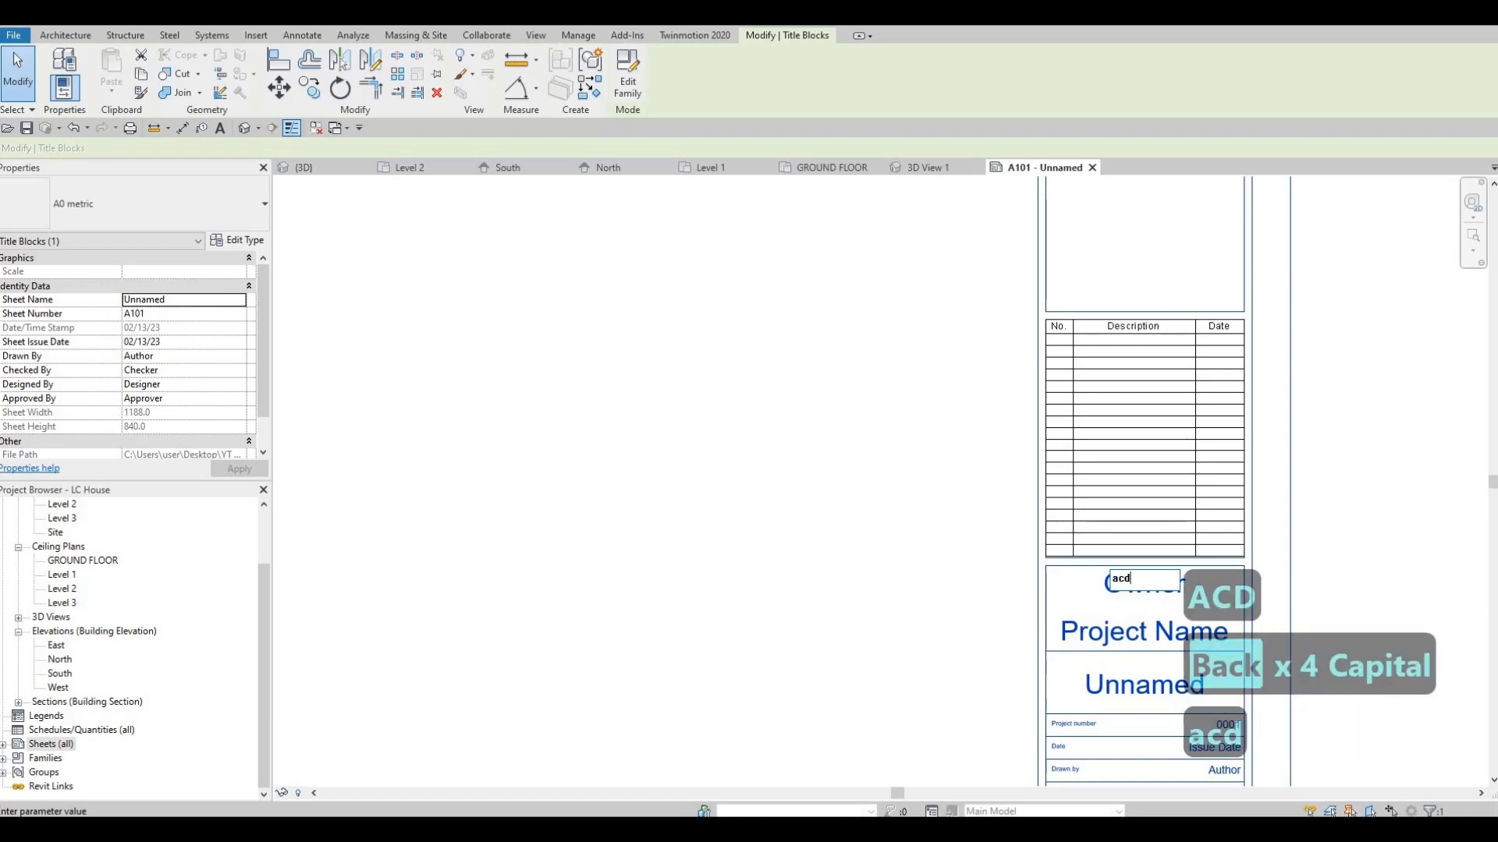
{"action": "key", "text": "BackSpace"}
{"action": "key", "text": "BackSpace"}
{"action": "key", "text": "BackSpace"}
{"action": "key", "text": "BackSpace"}
{"action": "key", "text": "Caps_Lock"}
{"action": "type", "text": "ACD"}
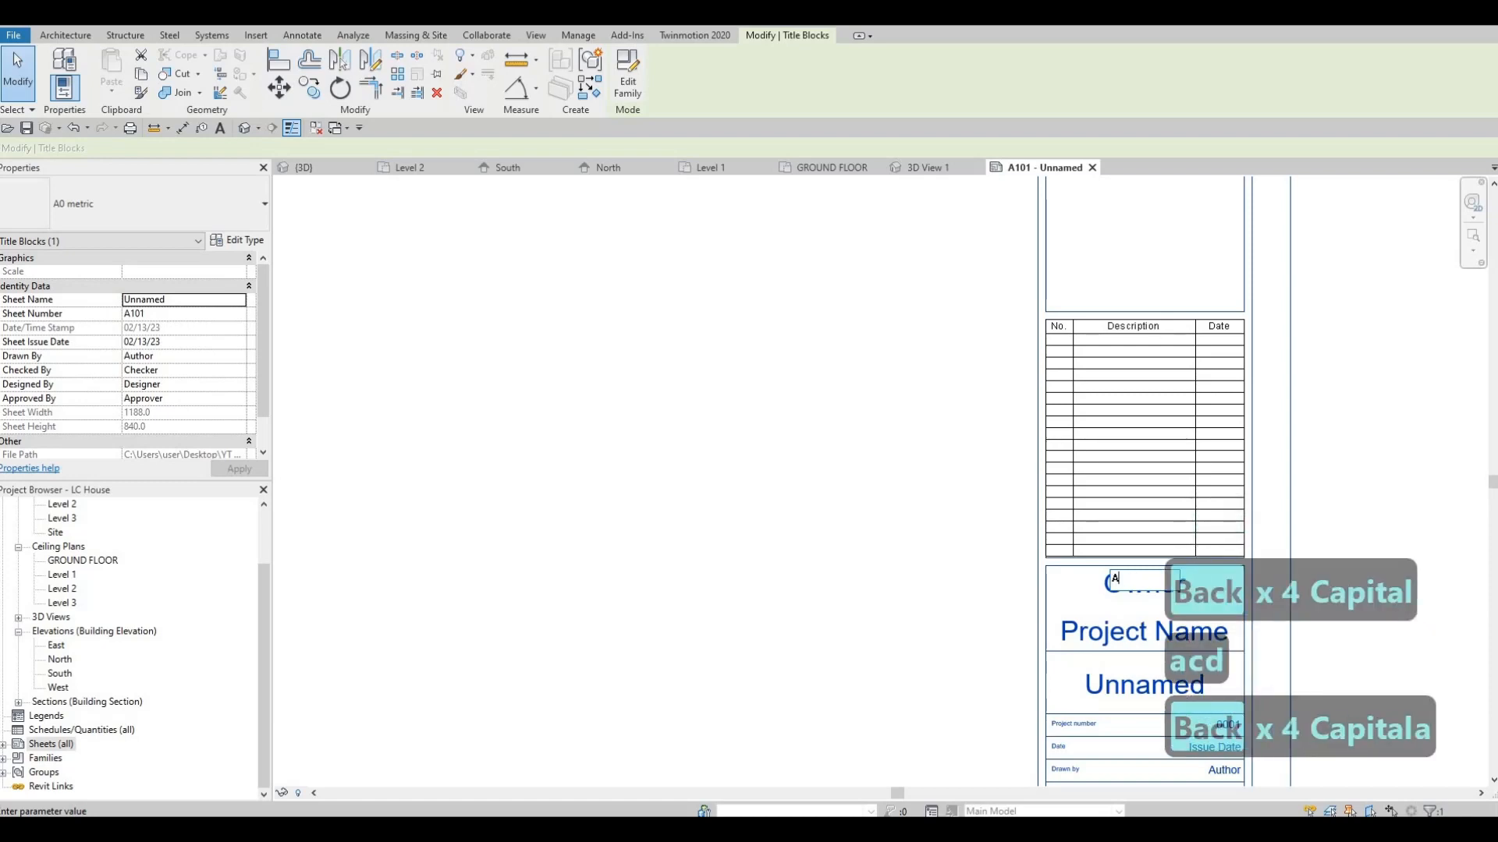
Set the project name in the title block to LC House.
{"action": "left_click", "coordinate": [1133, 638]}
{"action": "left_click", "coordinate": [1135, 636]}
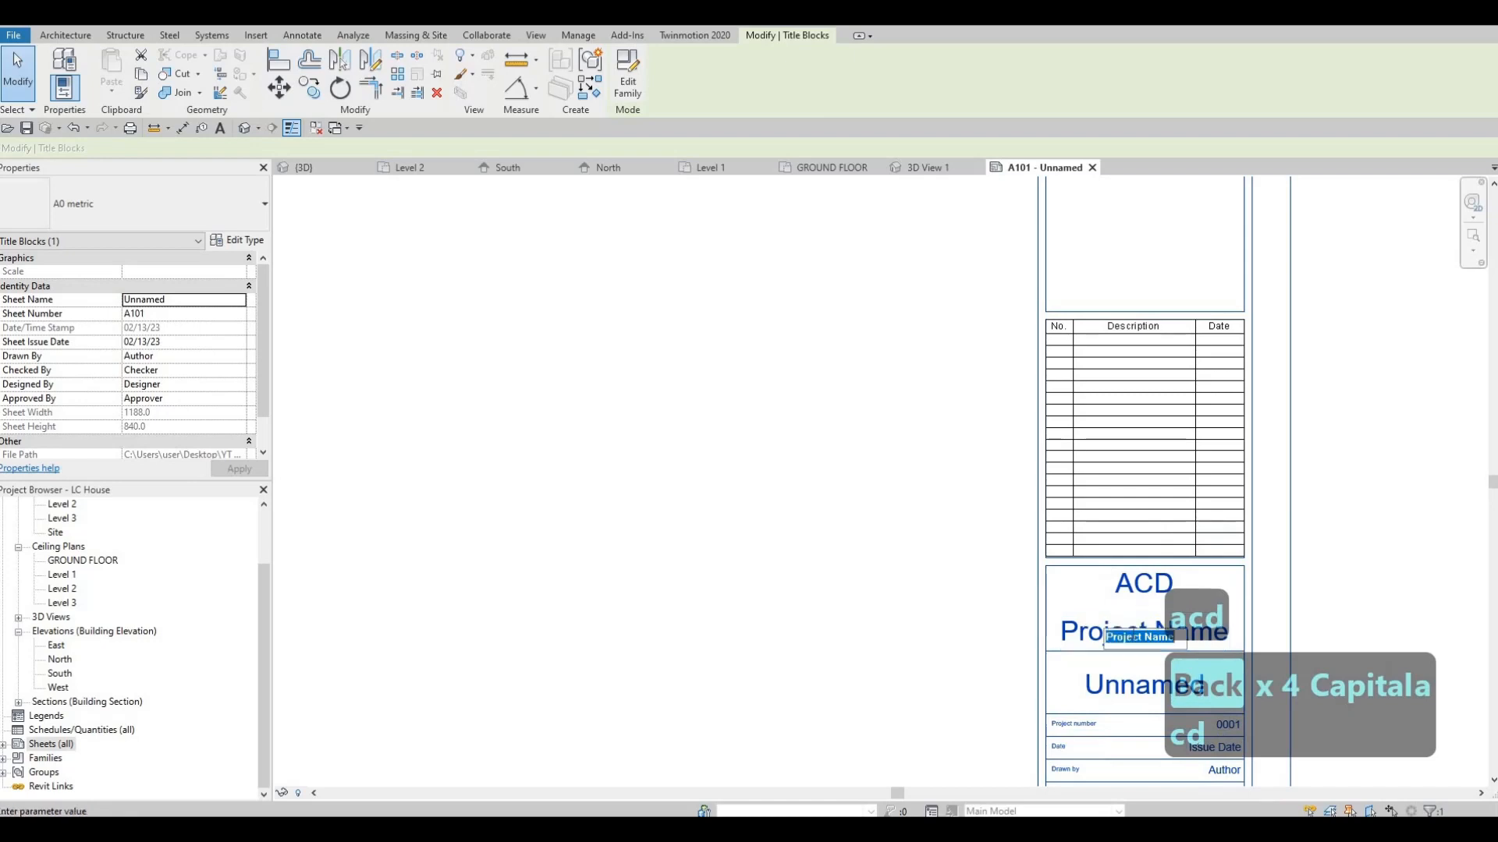
{"action": "type", "text": "LC"}
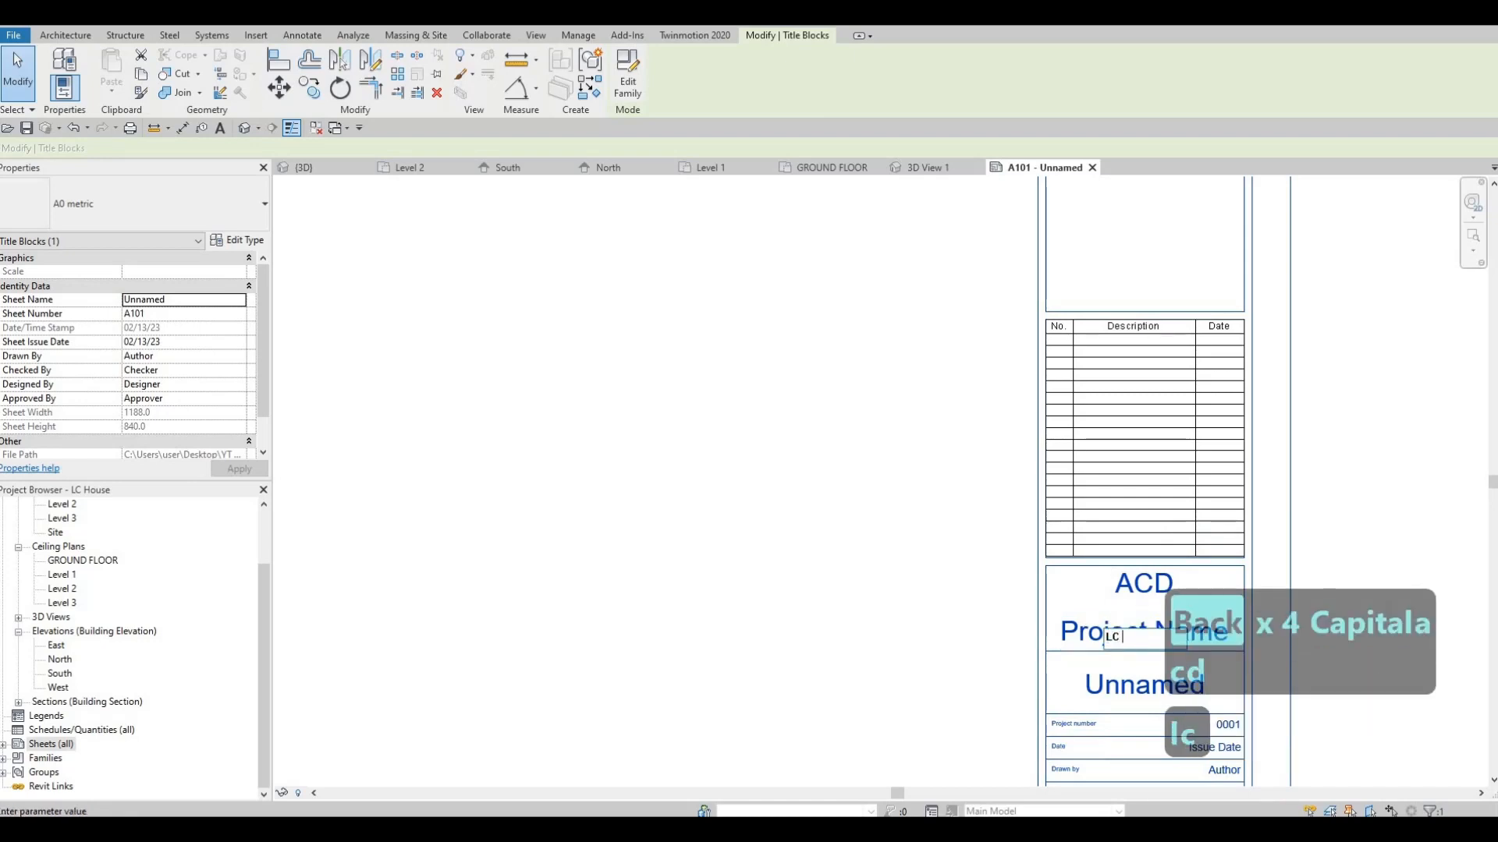
{"action": "key", "text": "BackSpace"}
{"action": "key", "text": "BackSpace"}
{"action": "key", "text": "BackSpace"}
{"action": "key", "text": "BackSpace"}
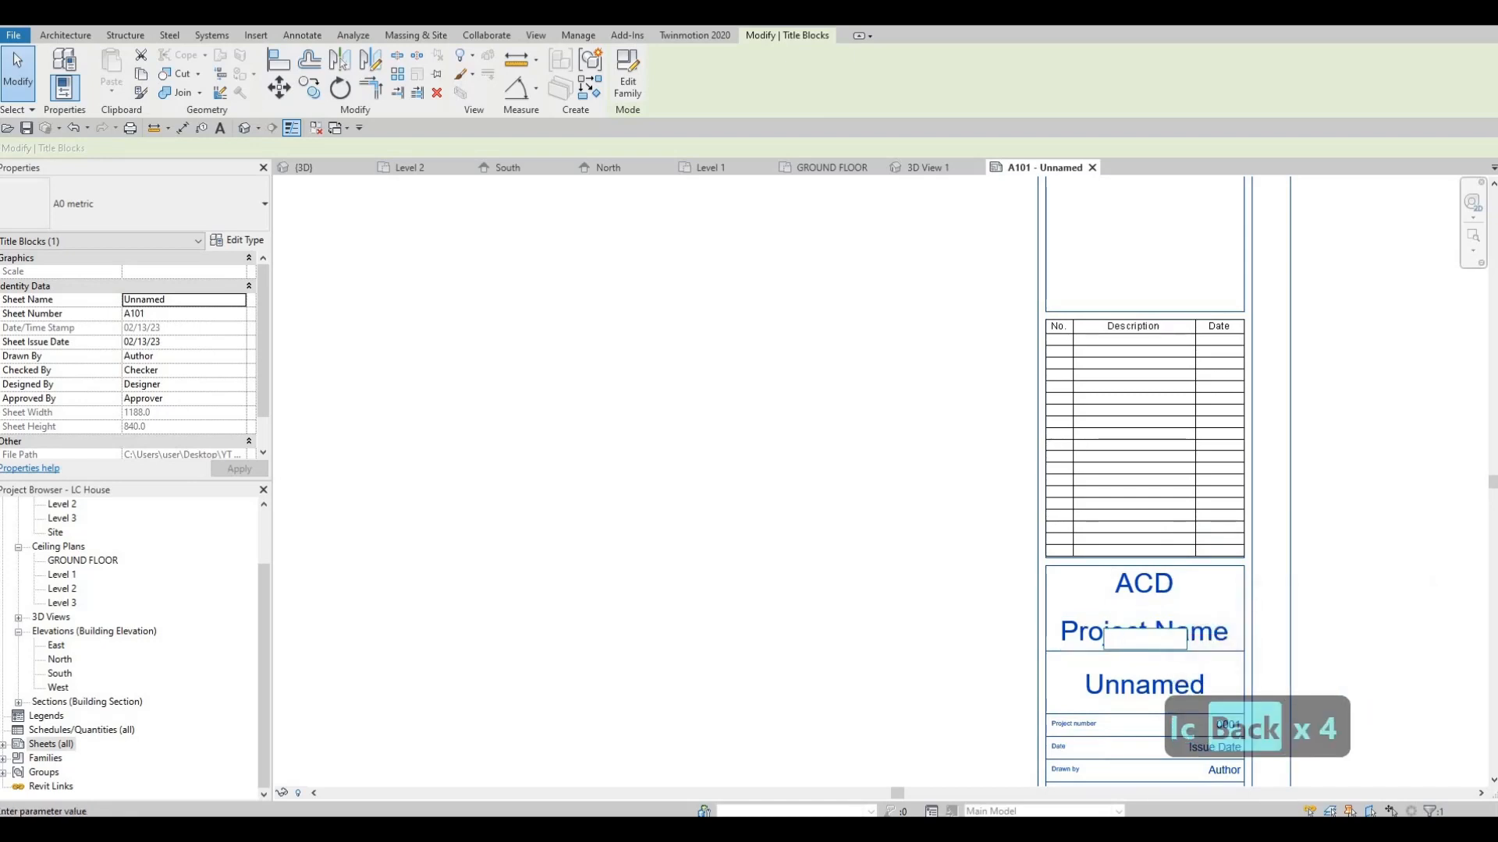
{"action": "key", "text": "Caps_Lock"}
{"action": "type", "text": "LC"}
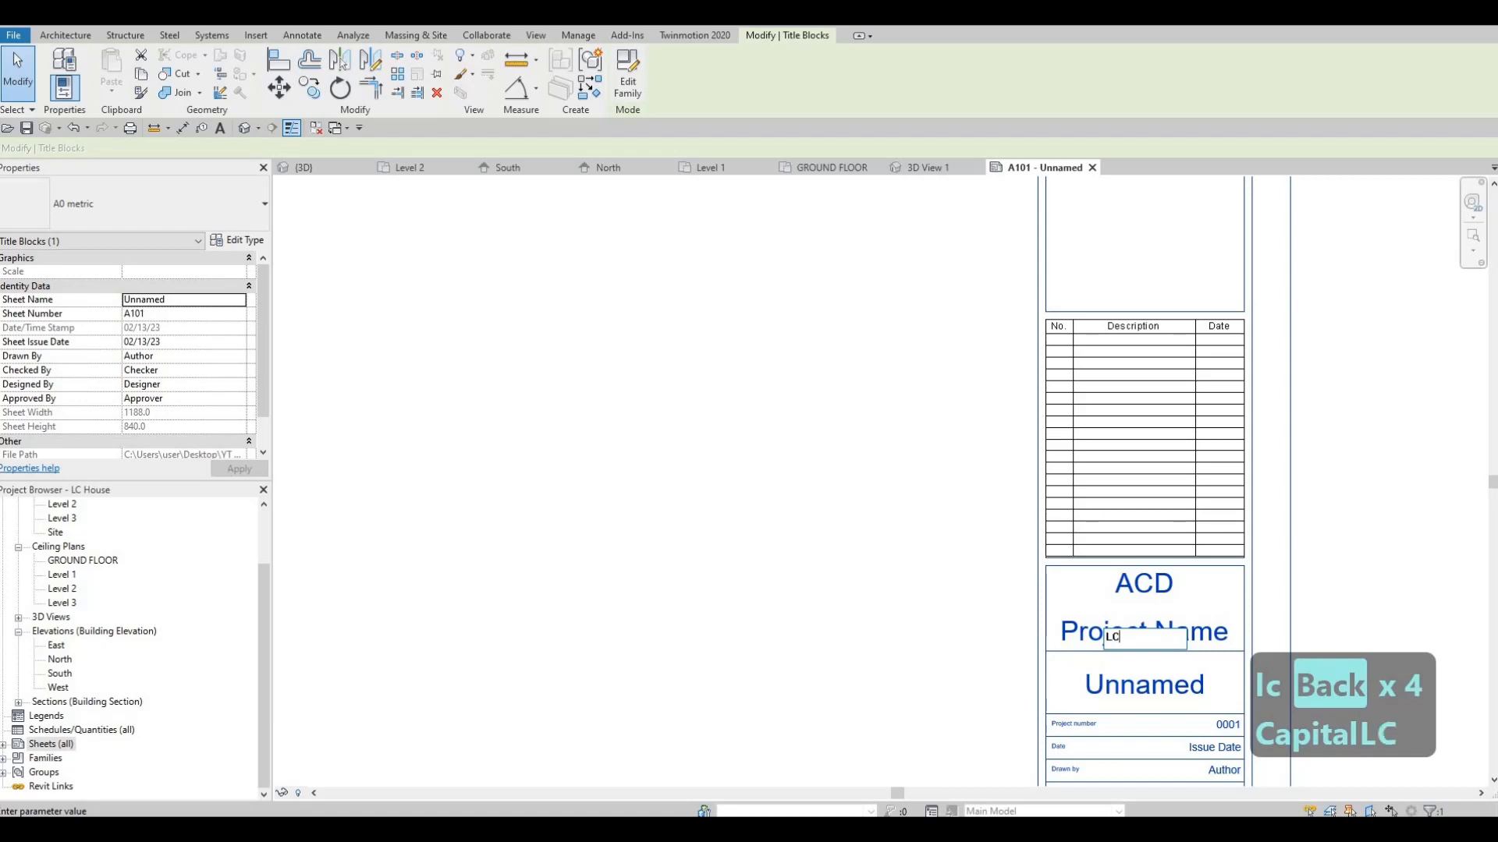
{"action": "type", "text": " House"}
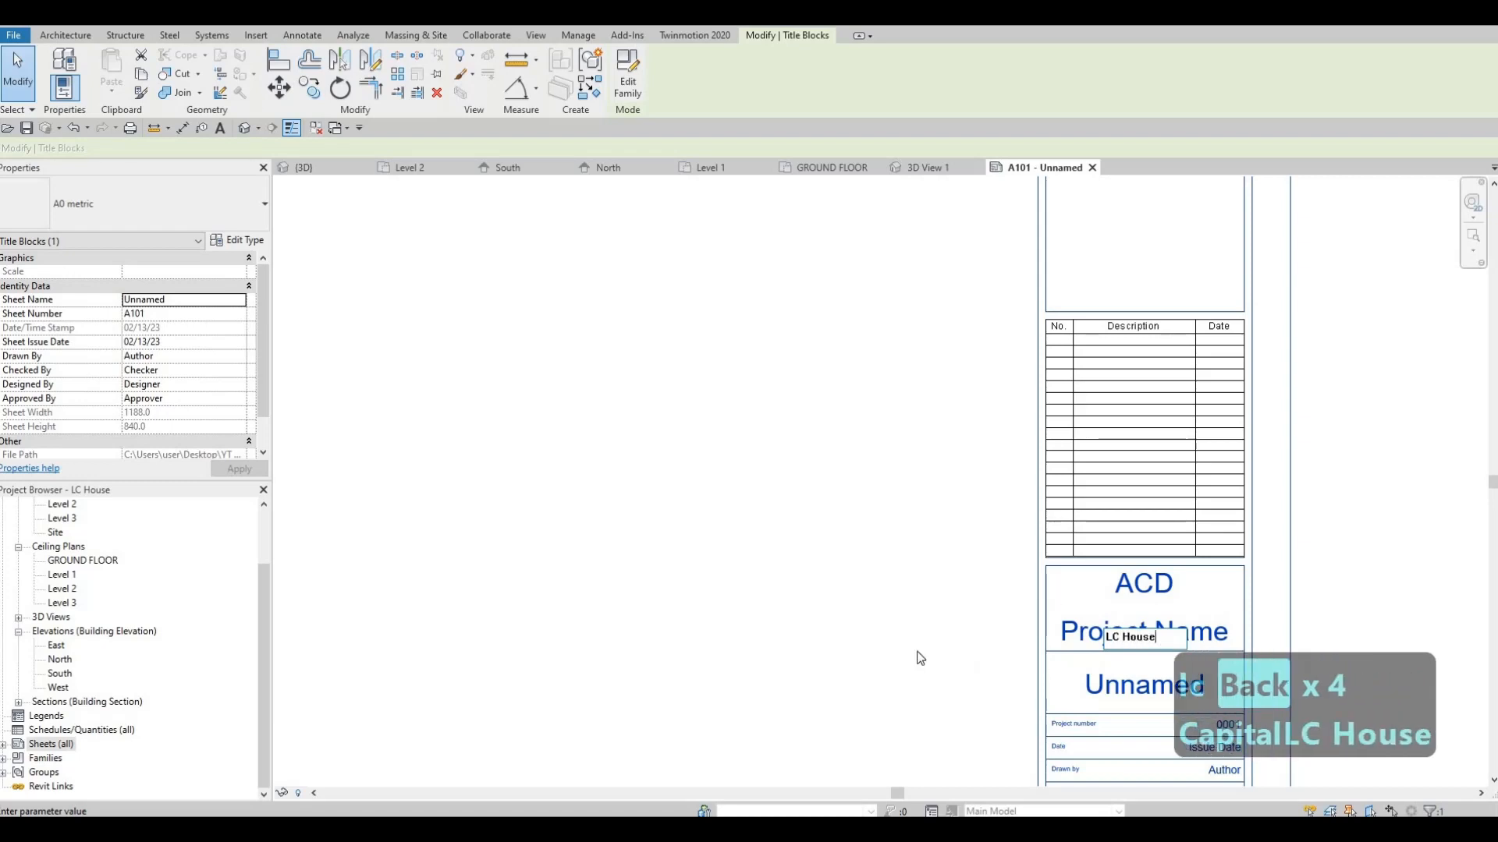
{"action": "left_click", "coordinate": [1004, 632]}
Rename the unnamed sheet COVER SHEET in its title block.
{"action": "scroll", "coordinate": [1147, 511], "scroll_direction": "down", "scroll_amount": 3}
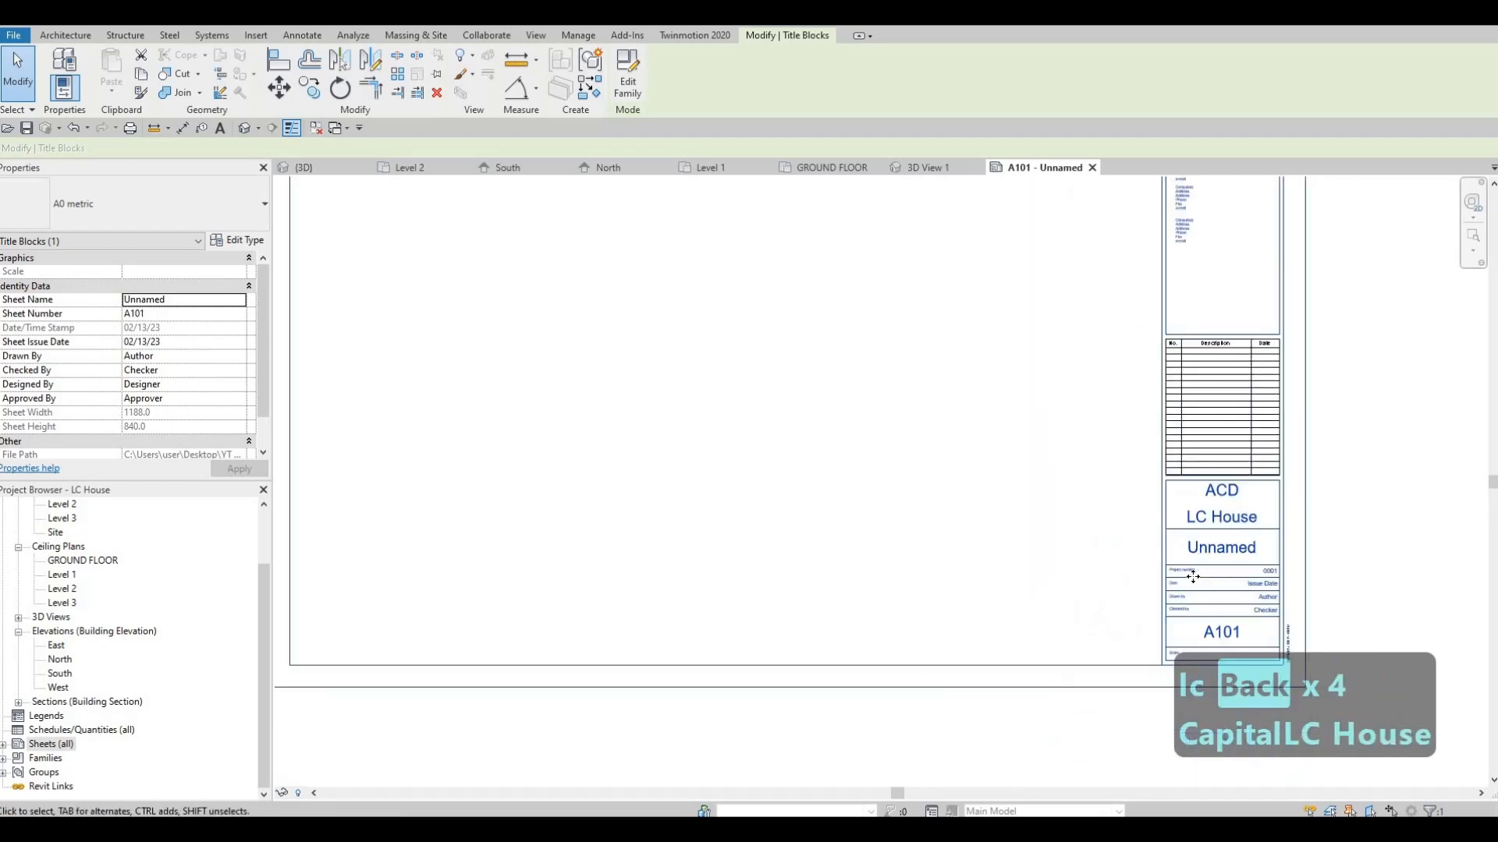
{"action": "left_click", "coordinate": [1230, 549]}
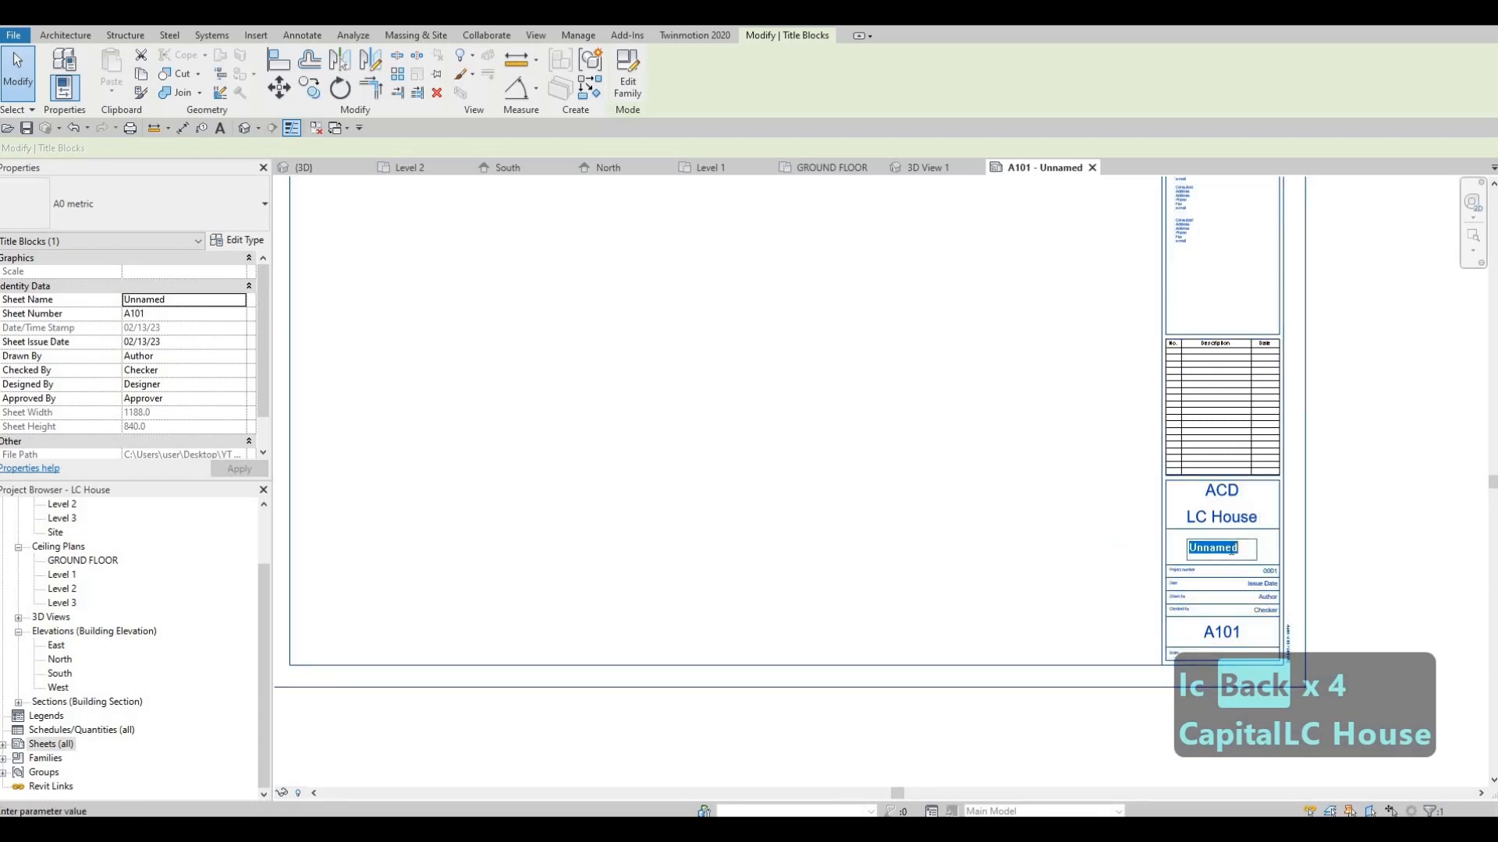
{"action": "type", "text": "cover"}
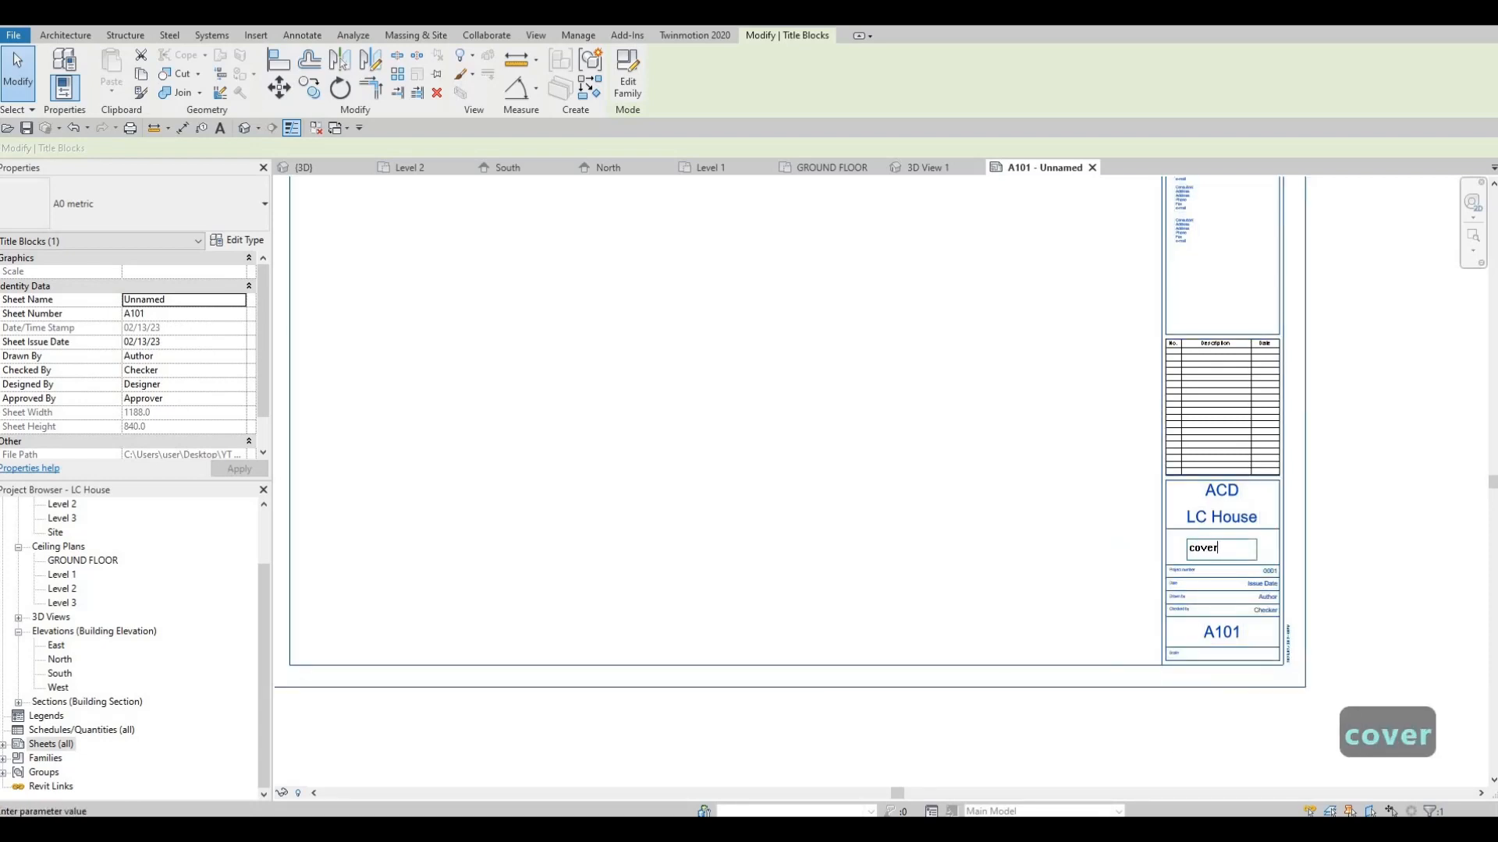
{"action": "key", "text": "BackSpace"}
{"action": "key", "text": "BackSpace"}
{"action": "key", "text": "BackSpace"}
{"action": "key", "text": "BackSpace"}
{"action": "key", "text": "BackSpace"}
{"action": "key", "text": "BackSpace"}
{"action": "key", "text": "Caps_Lock"}
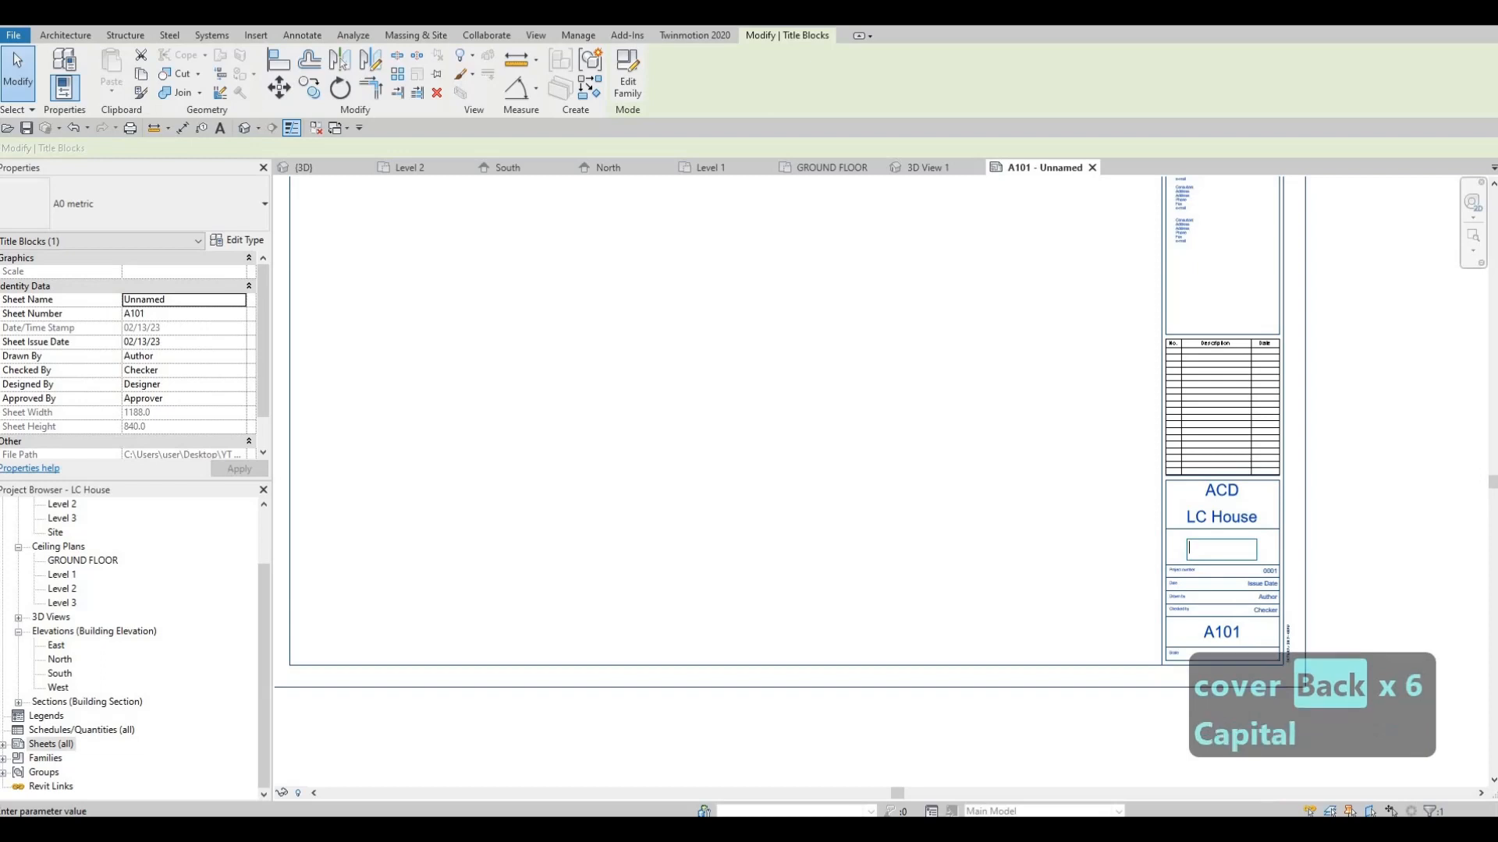
{"action": "type", "text": "COVER SHEET"}
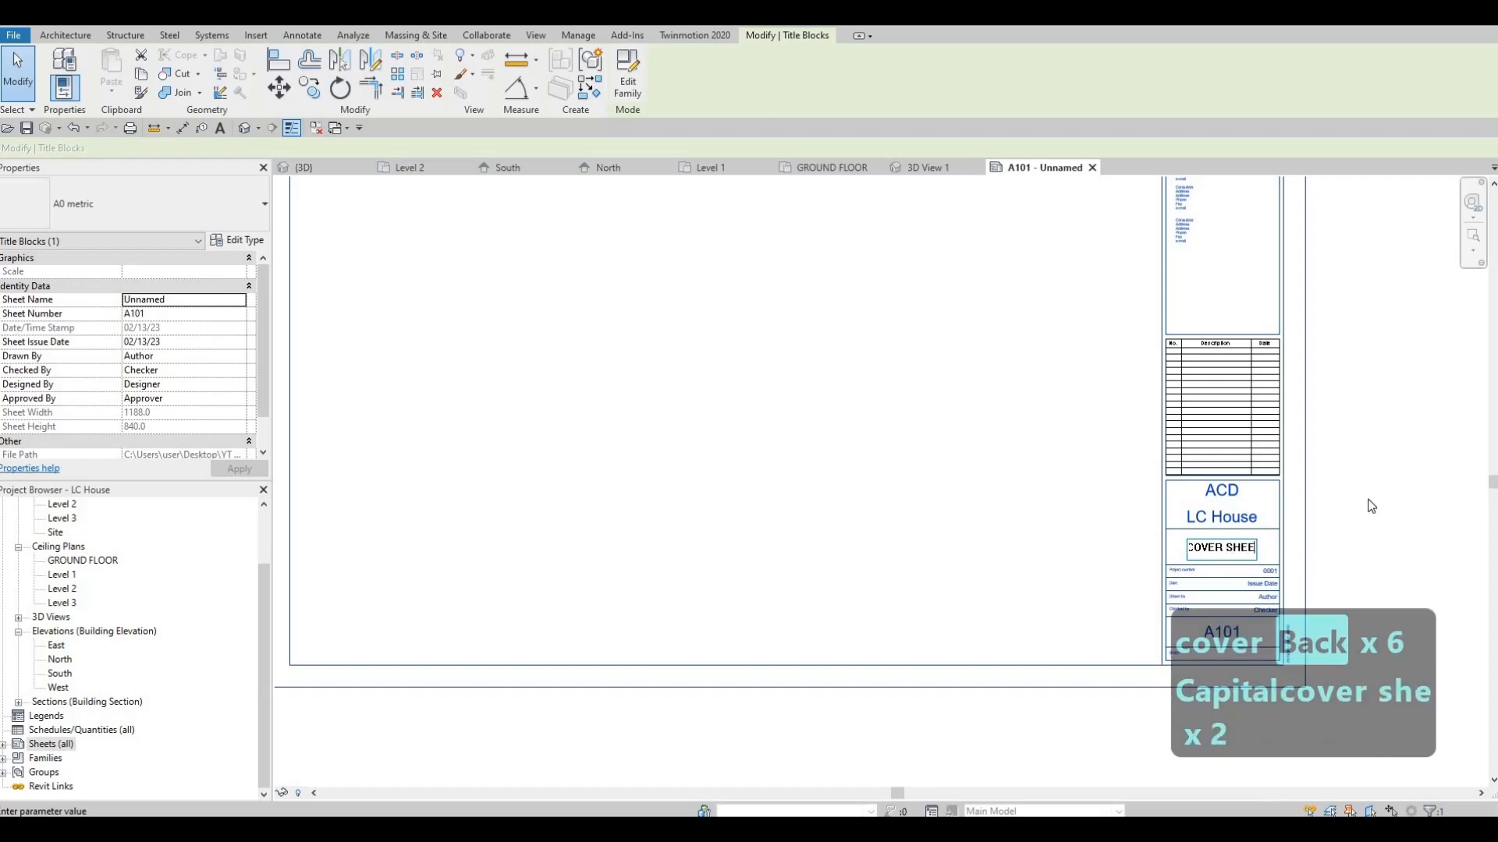
{"action": "left_click", "coordinate": [715, 534]}
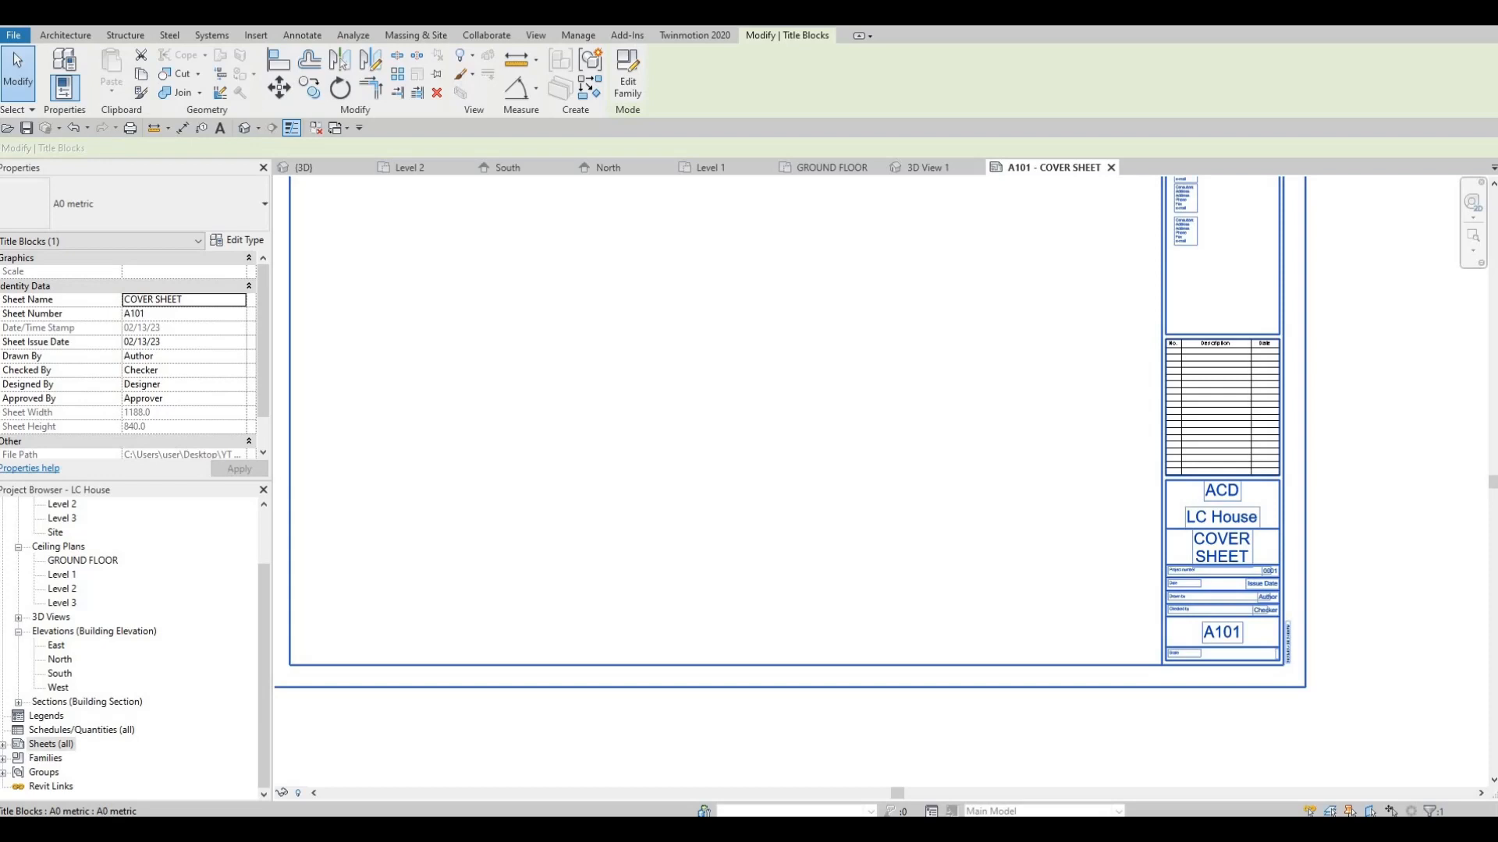
Add four more sheets to the project, each with the A0 metric titleblock.
{"action": "double_click", "coordinate": [23, 745]}
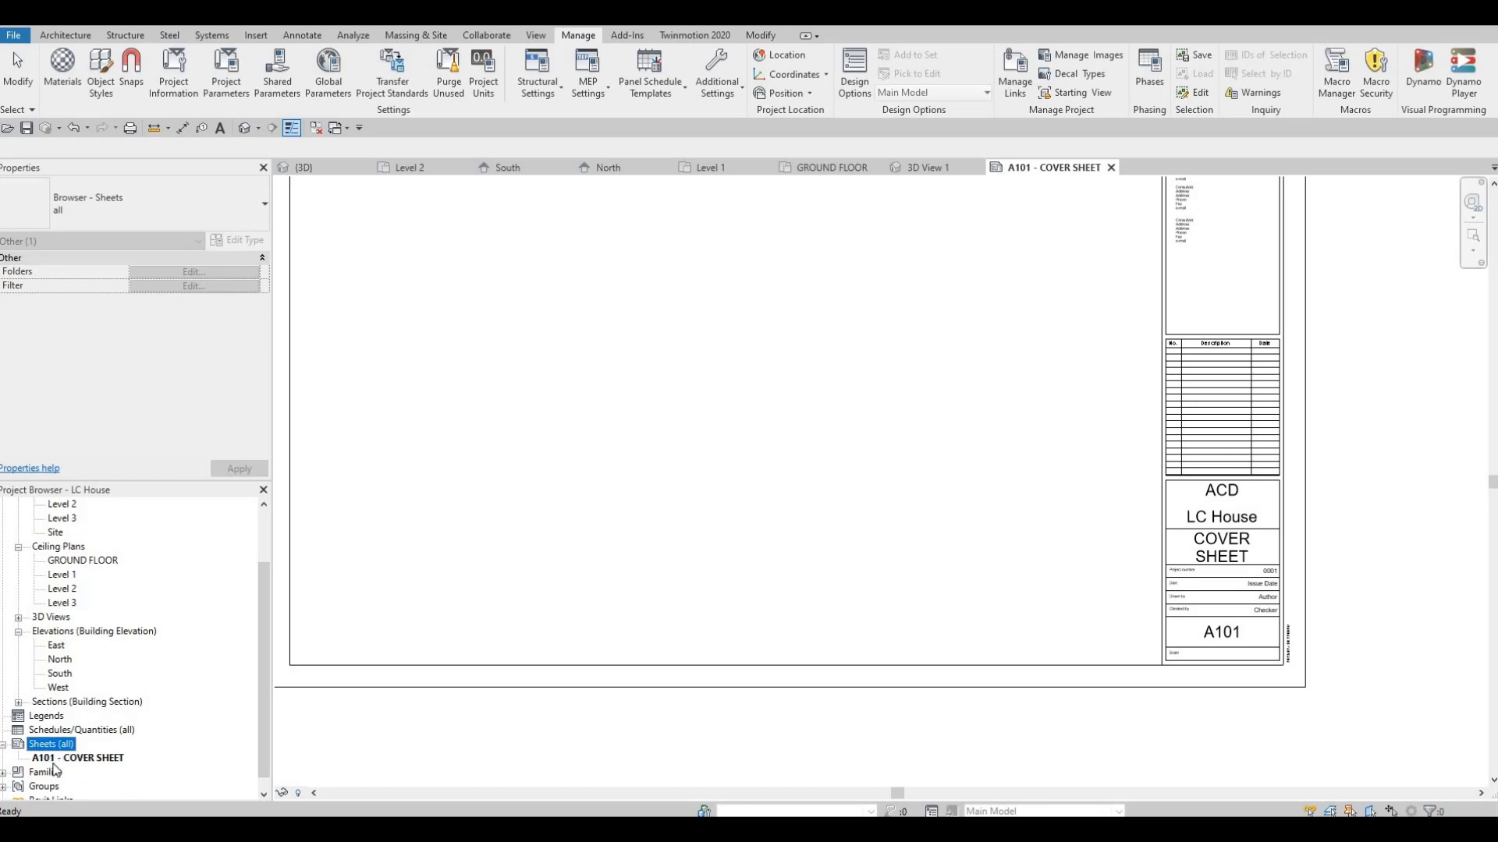
{"action": "right_click", "coordinate": [47, 751]}
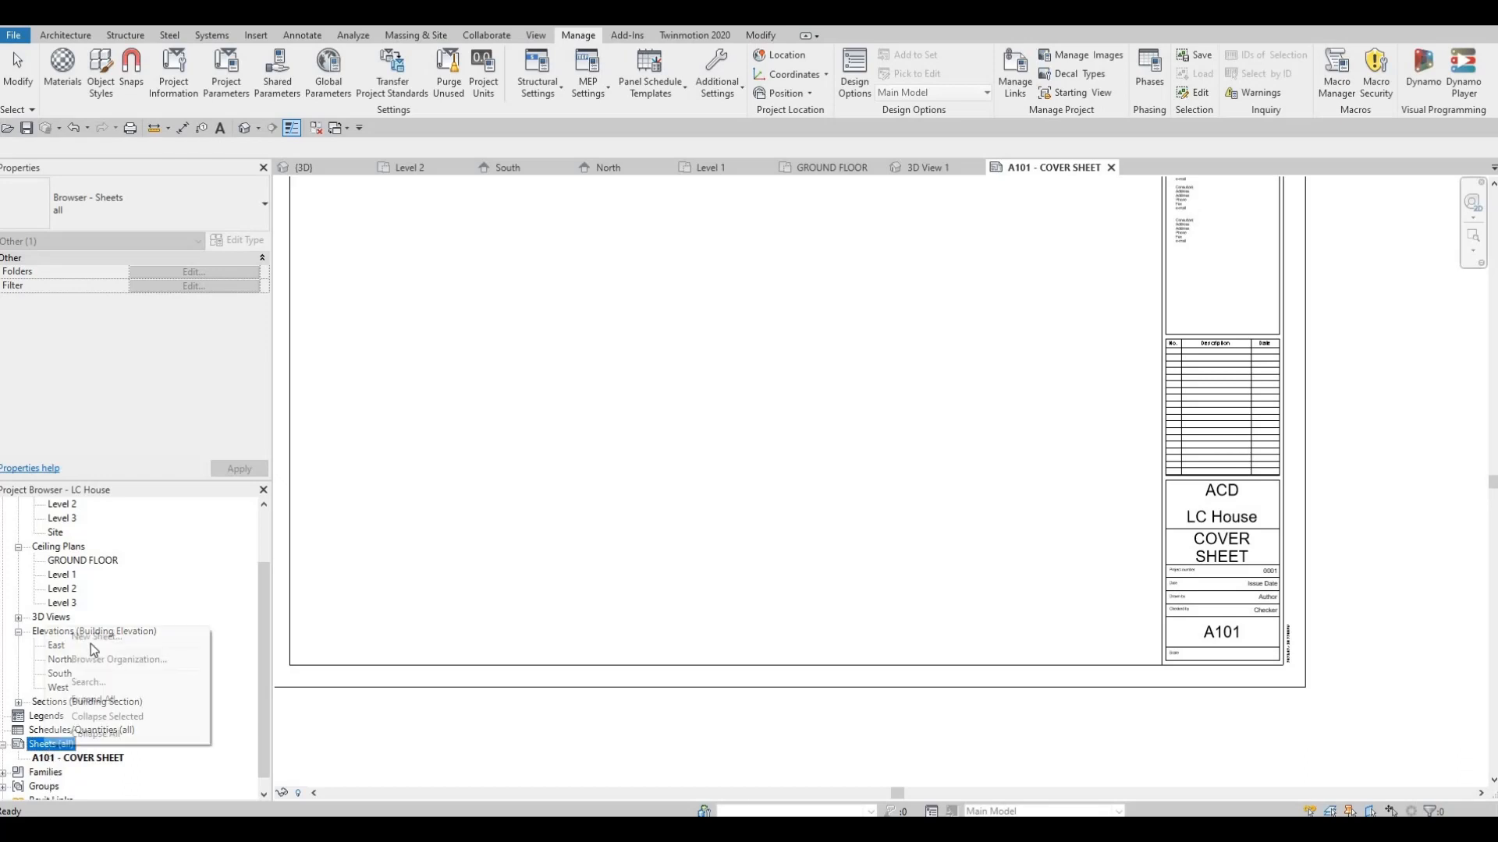
{"action": "left_click", "coordinate": [92, 637]}
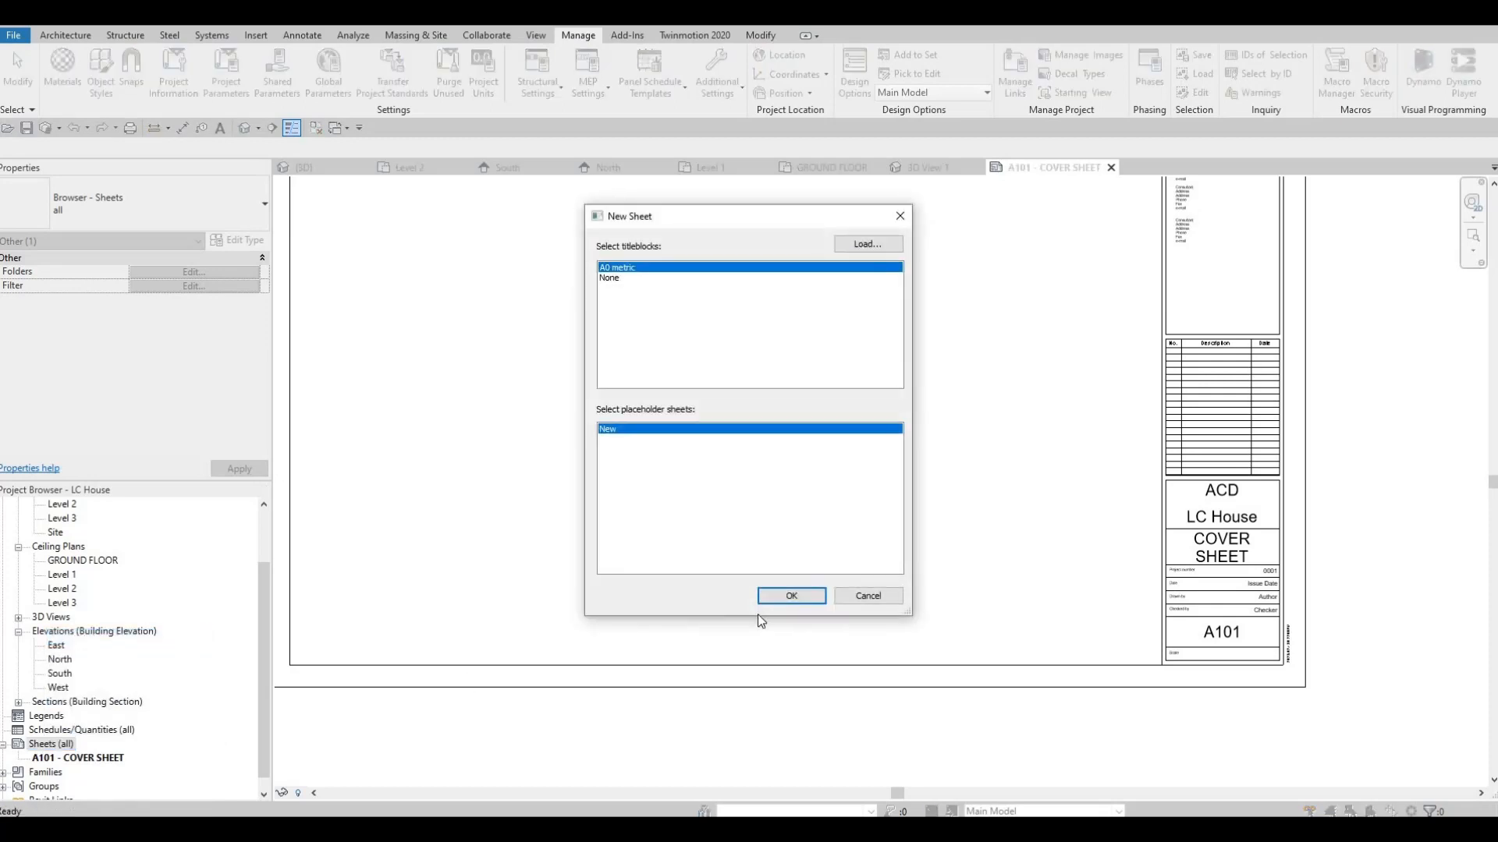
{"action": "left_click", "coordinate": [793, 597]}
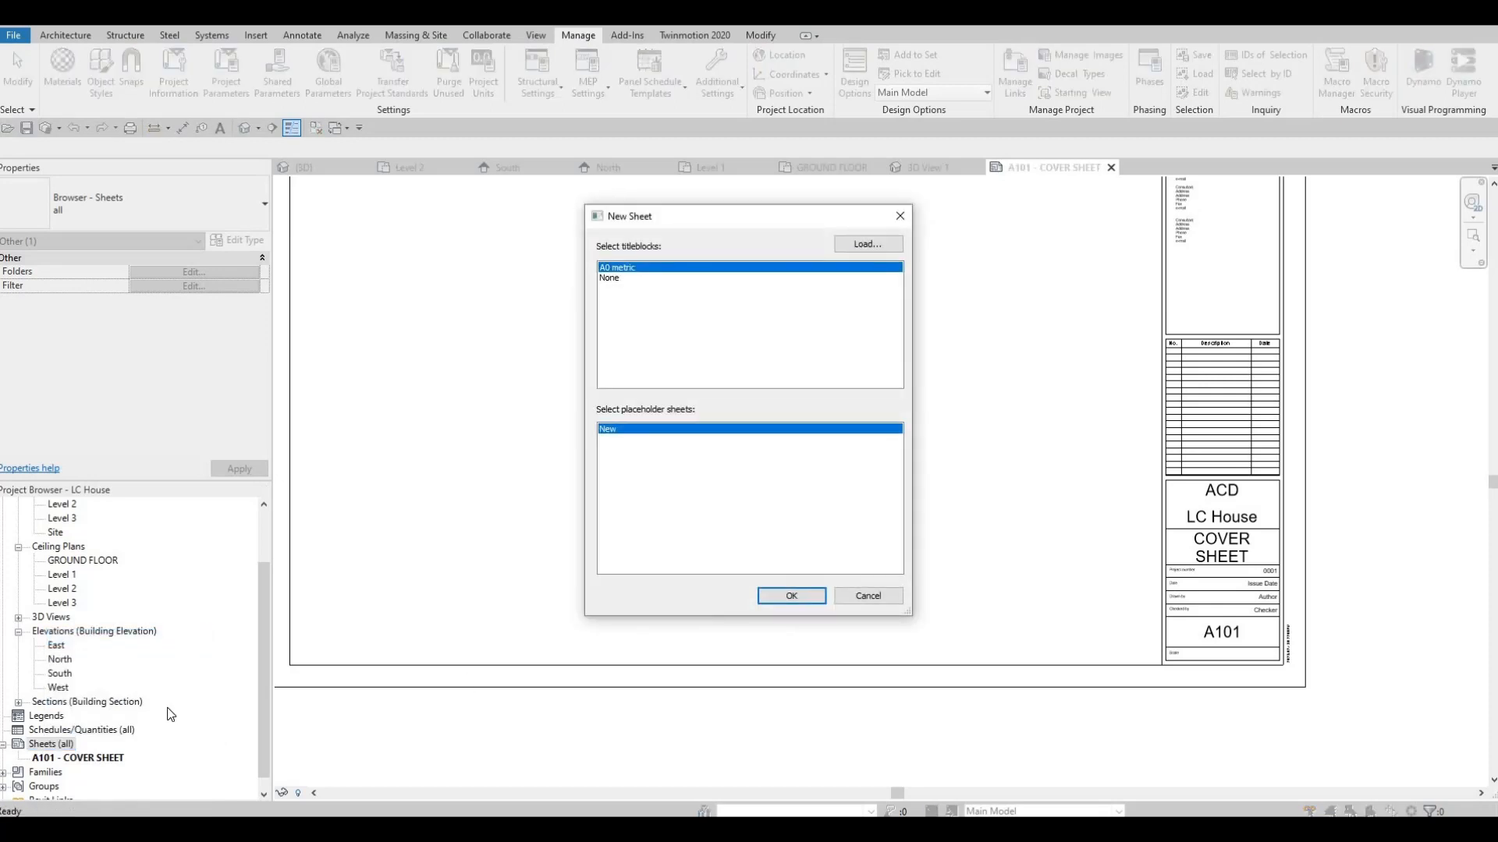
{"action": "right_click", "coordinate": [54, 744]}
{"action": "left_click", "coordinate": [134, 638]}
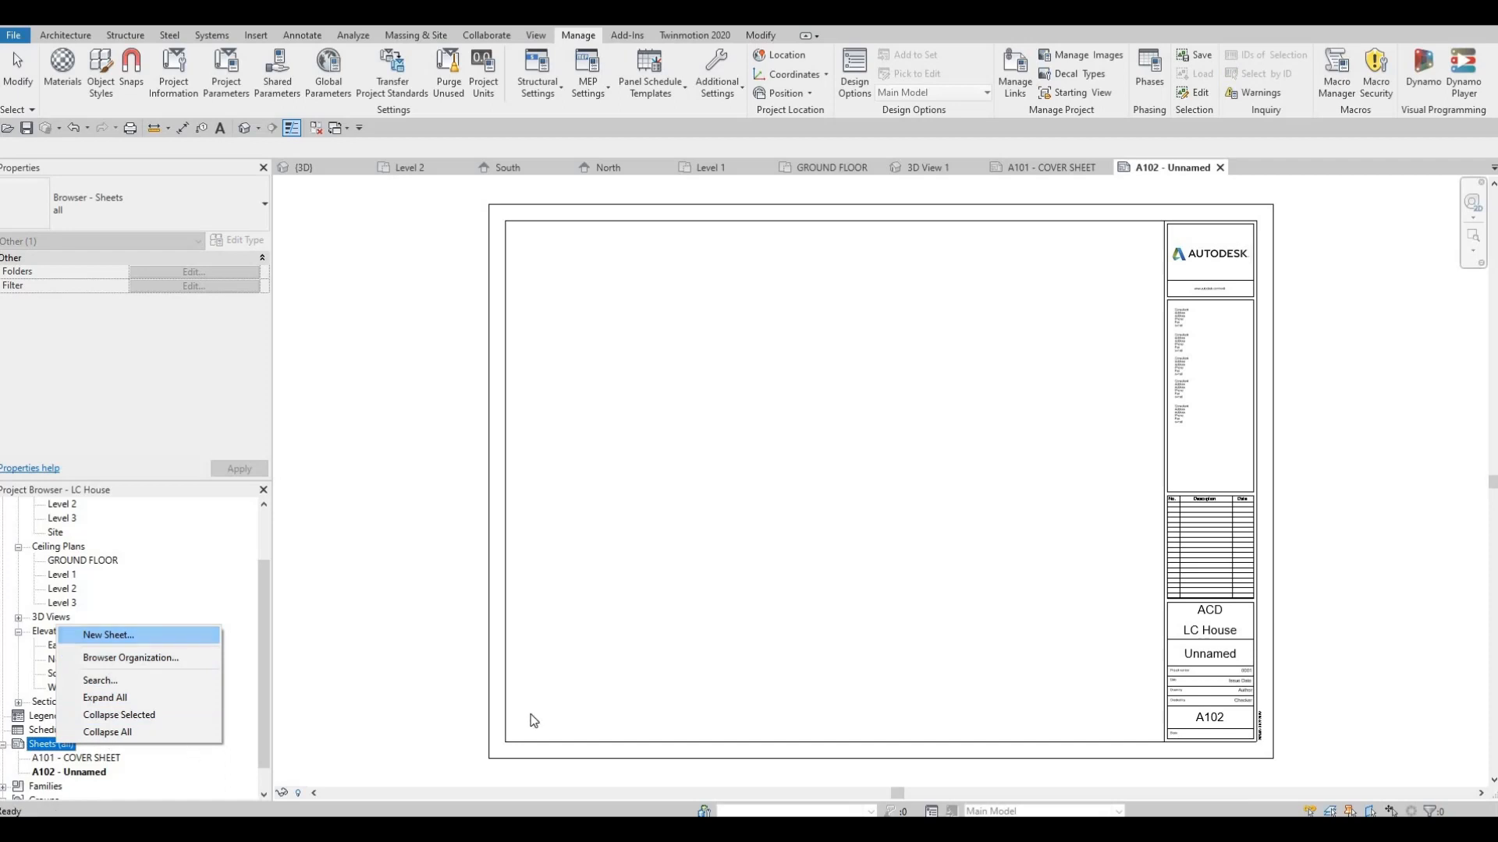
{"action": "left_click", "coordinate": [783, 597]}
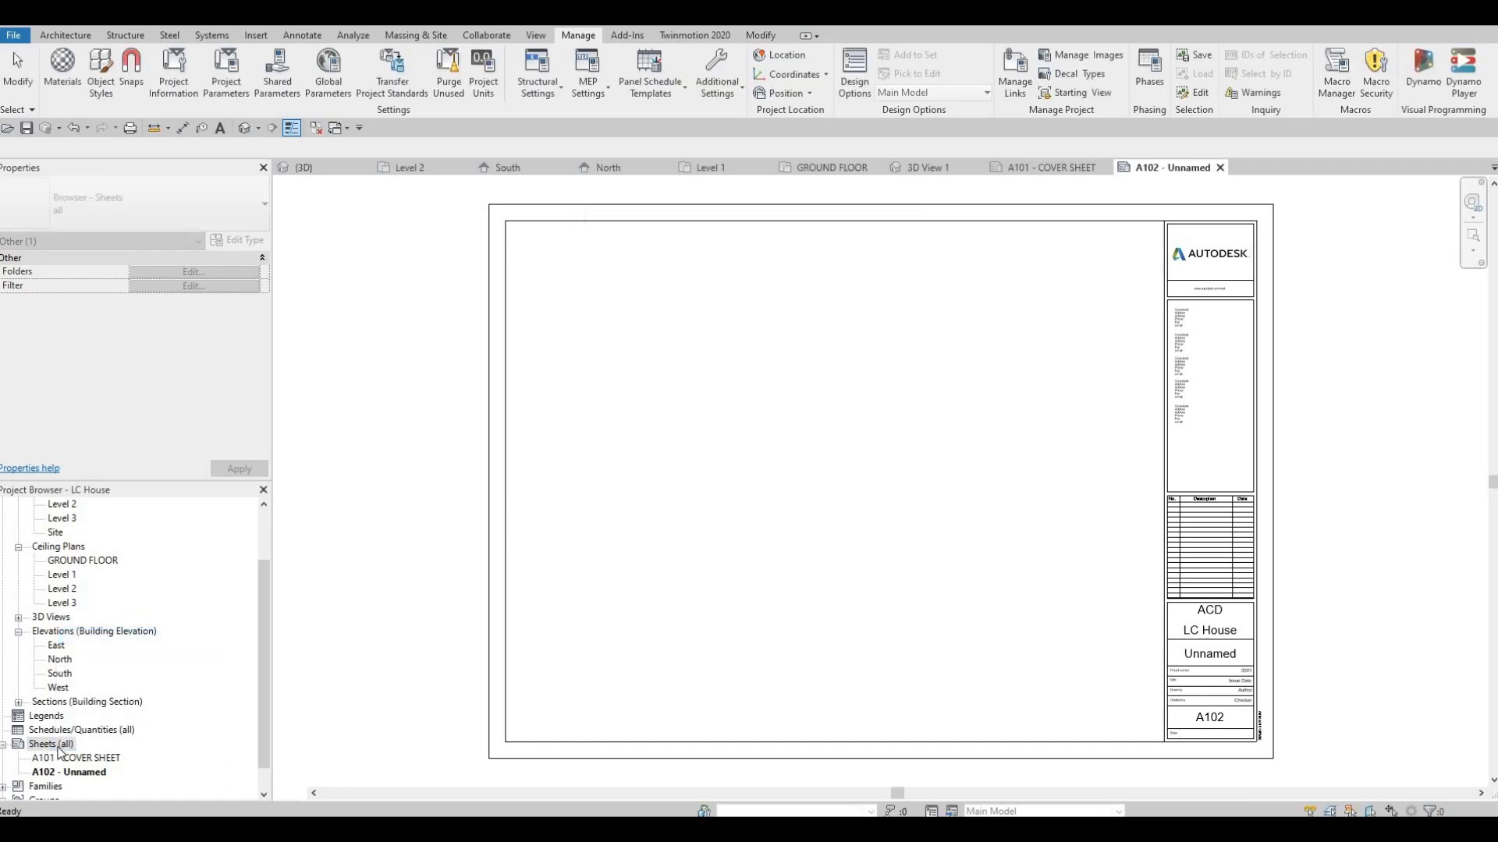
{"action": "right_click", "coordinate": [51, 744]}
{"action": "key", "text": "Down"}
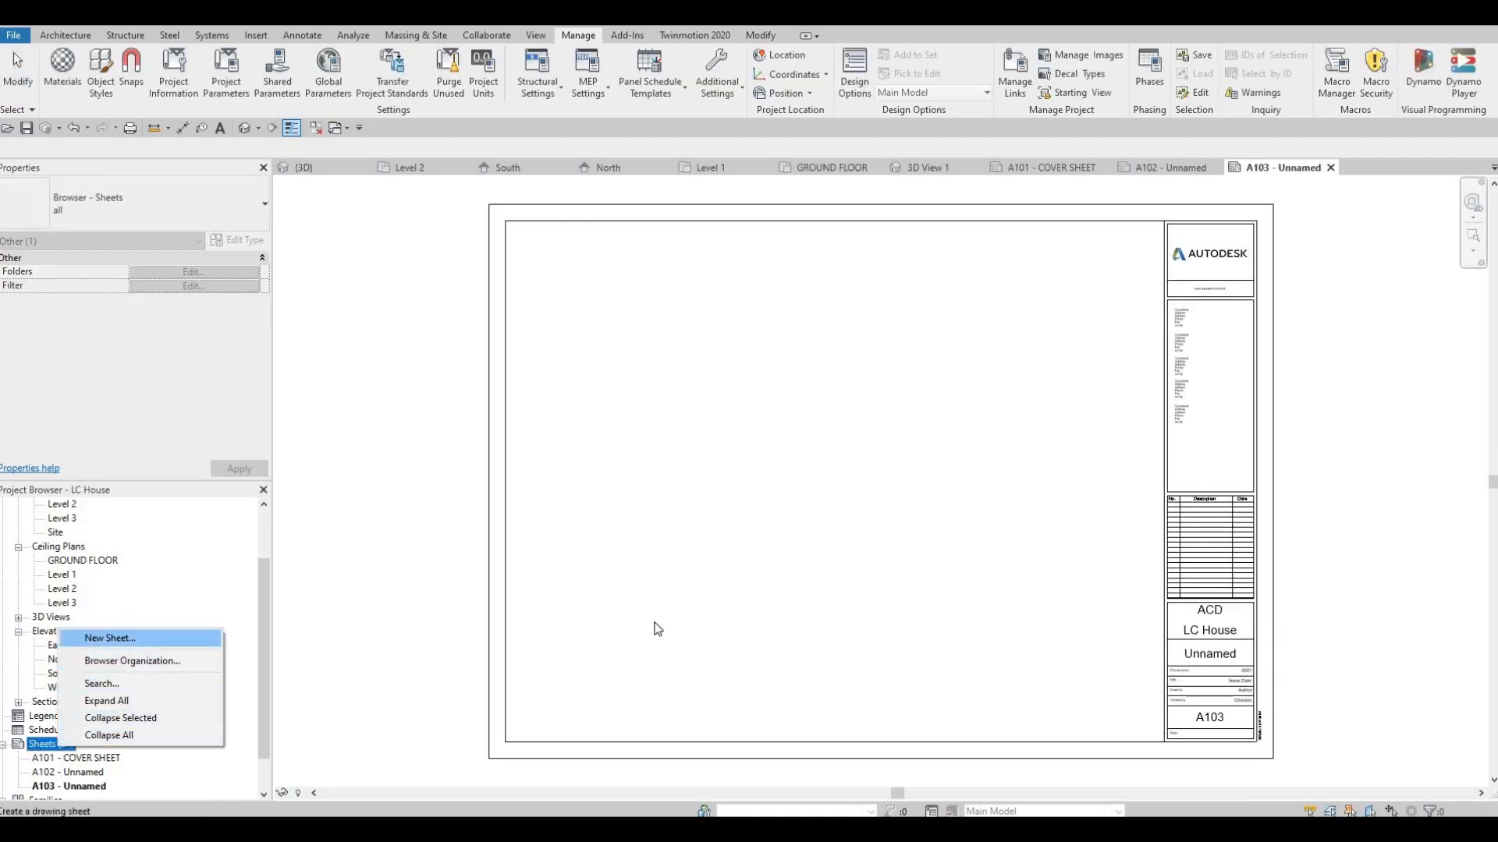
{"action": "key", "text": "Return"}
{"action": "left_click", "coordinate": [808, 602]}
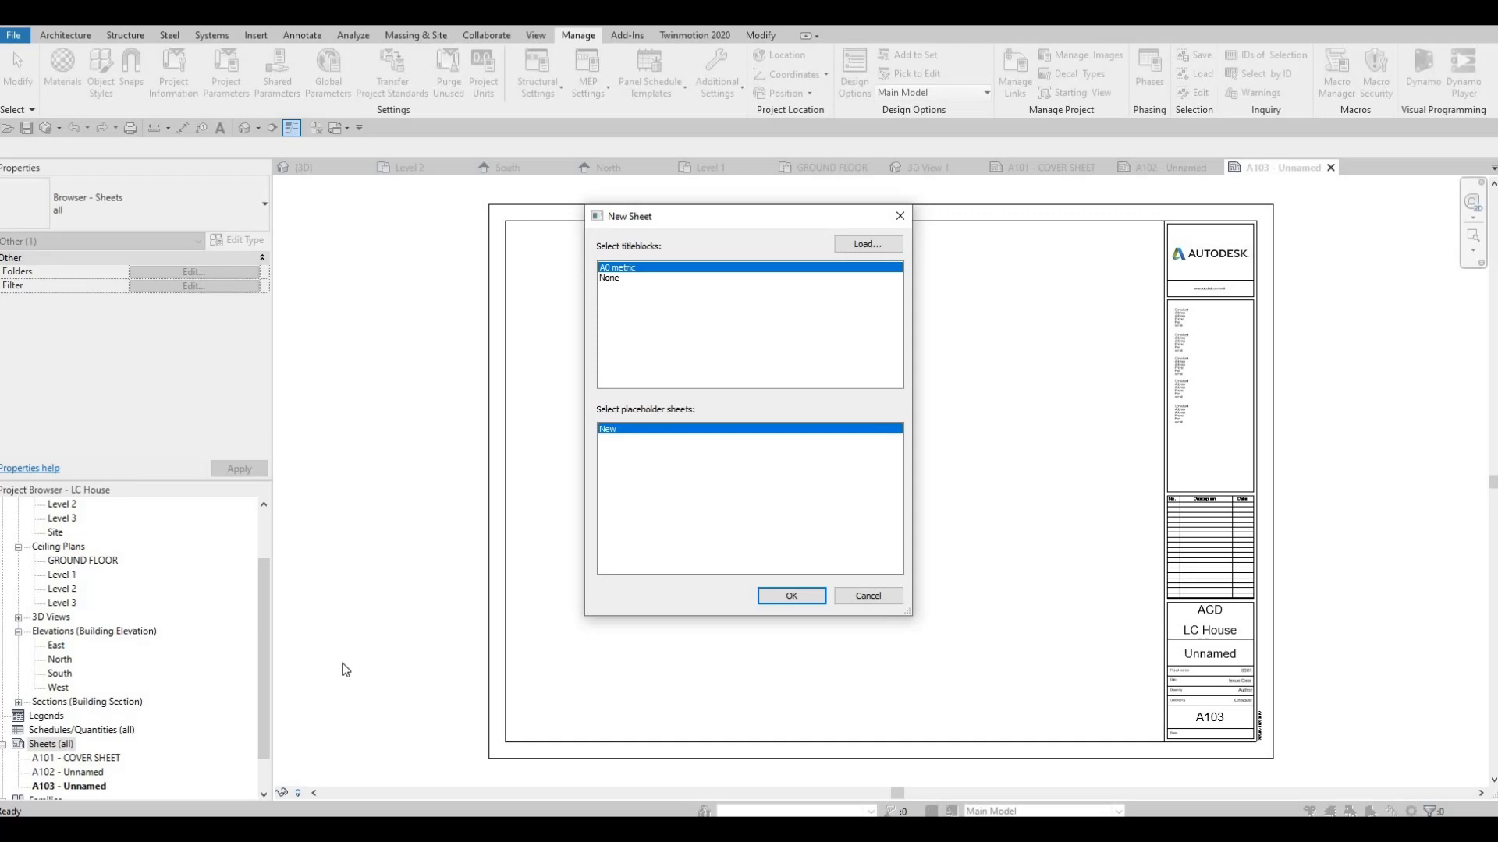
{"action": "right_click", "coordinate": [55, 744]}
{"action": "key", "text": "Down"}
{"action": "key", "text": "Return"}
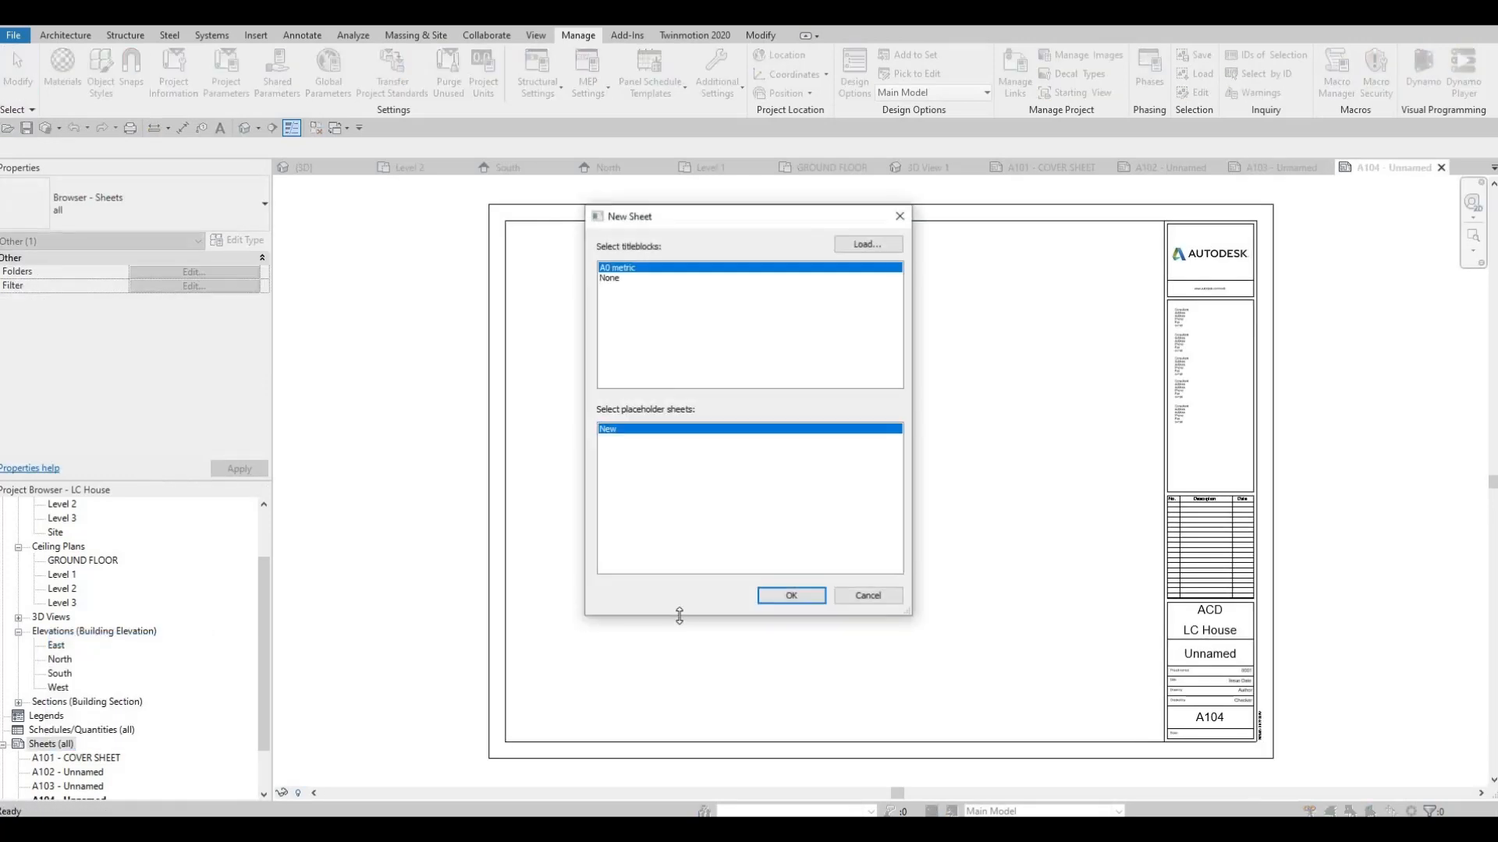
{"action": "left_click", "coordinate": [789, 598]}
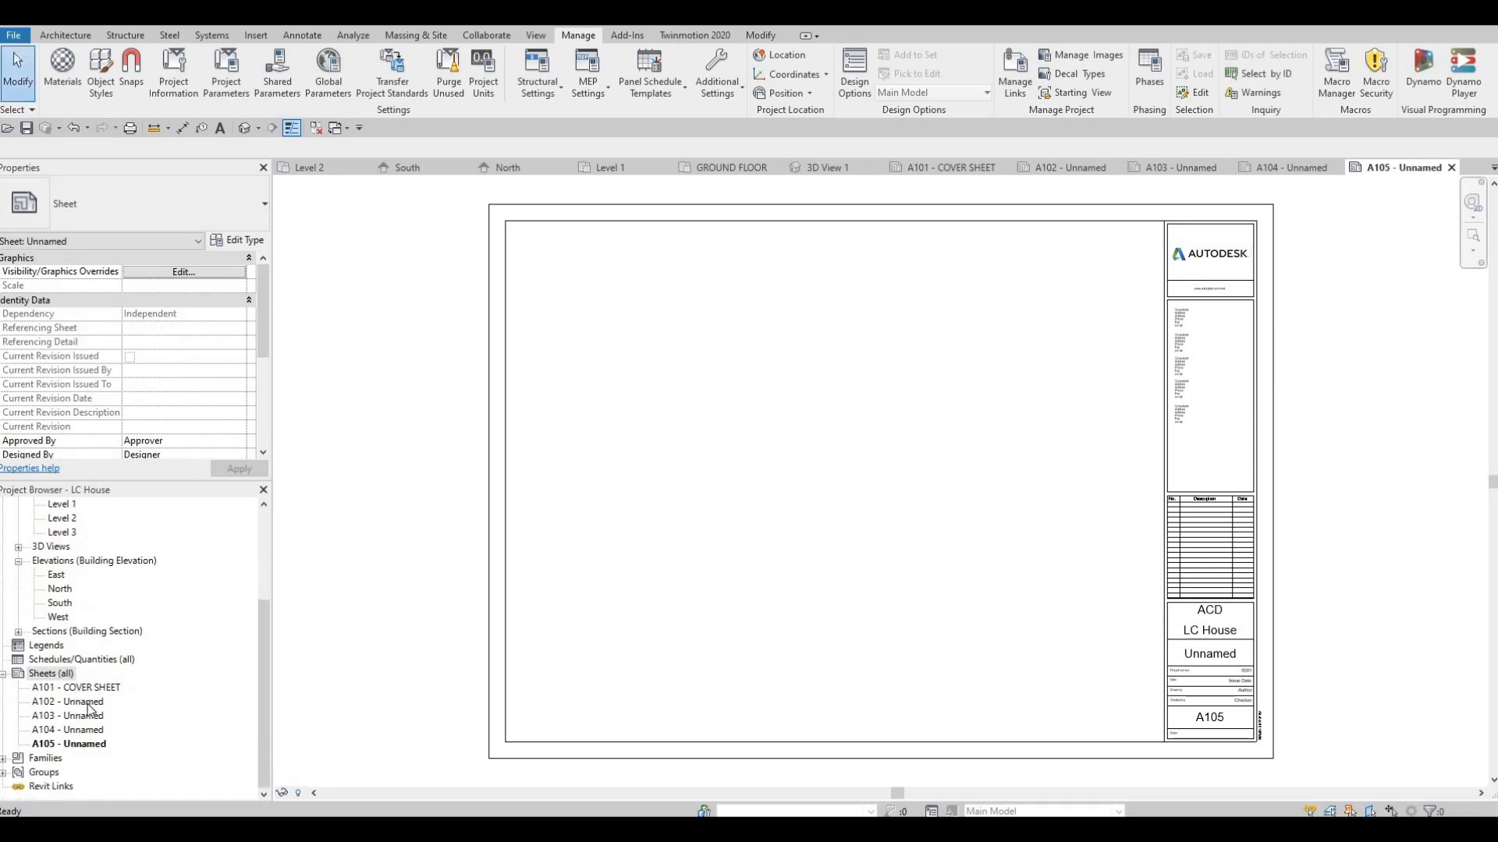
Rename sheet A102 to FIRST FLOOR, keeping its number, and open that sheet.
{"action": "left_click", "coordinate": [84, 706]}
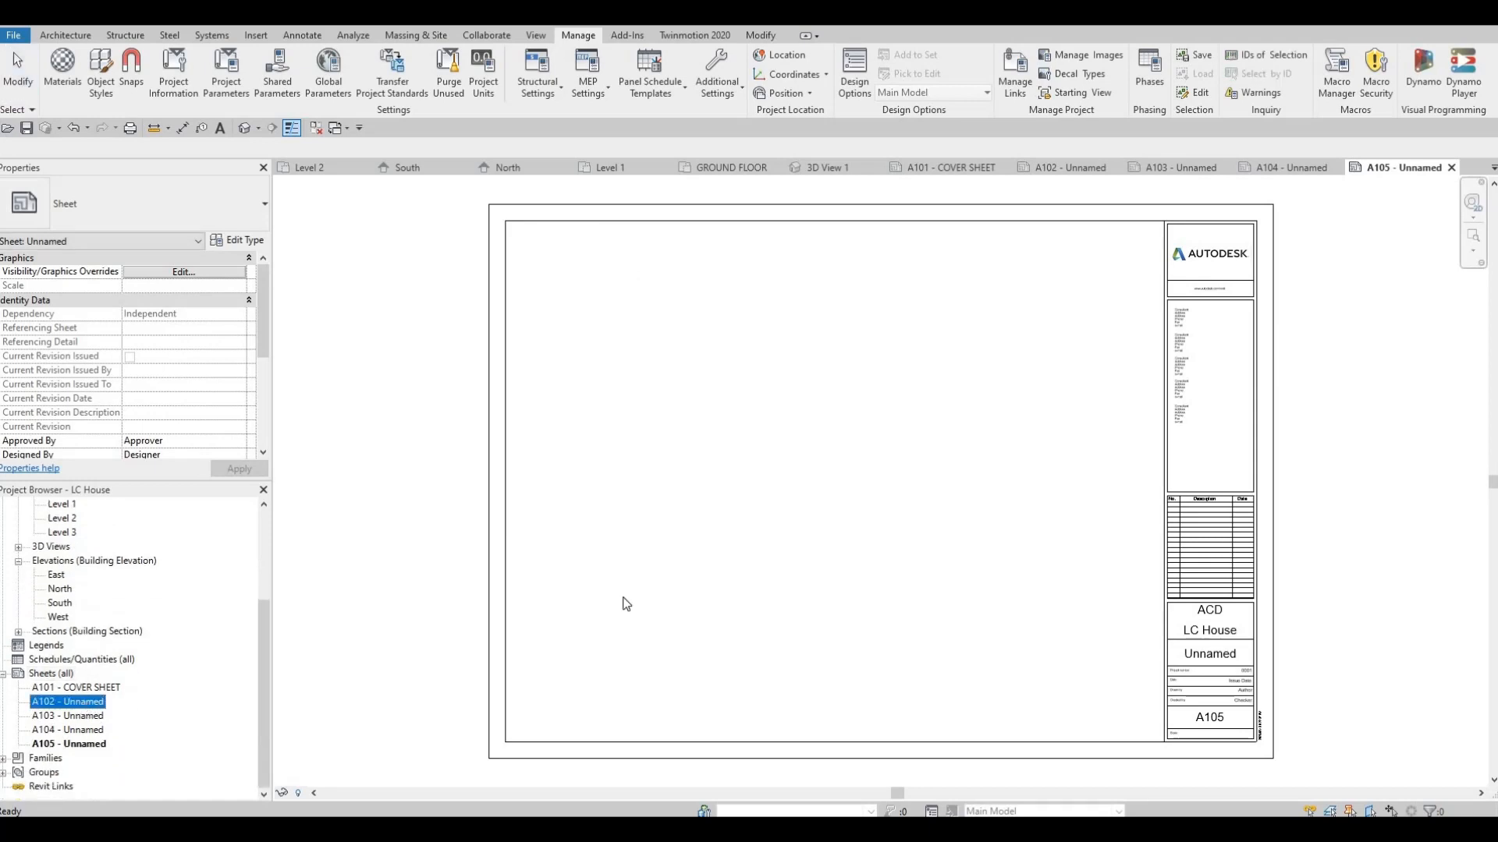
{"action": "key", "text": "F2"}
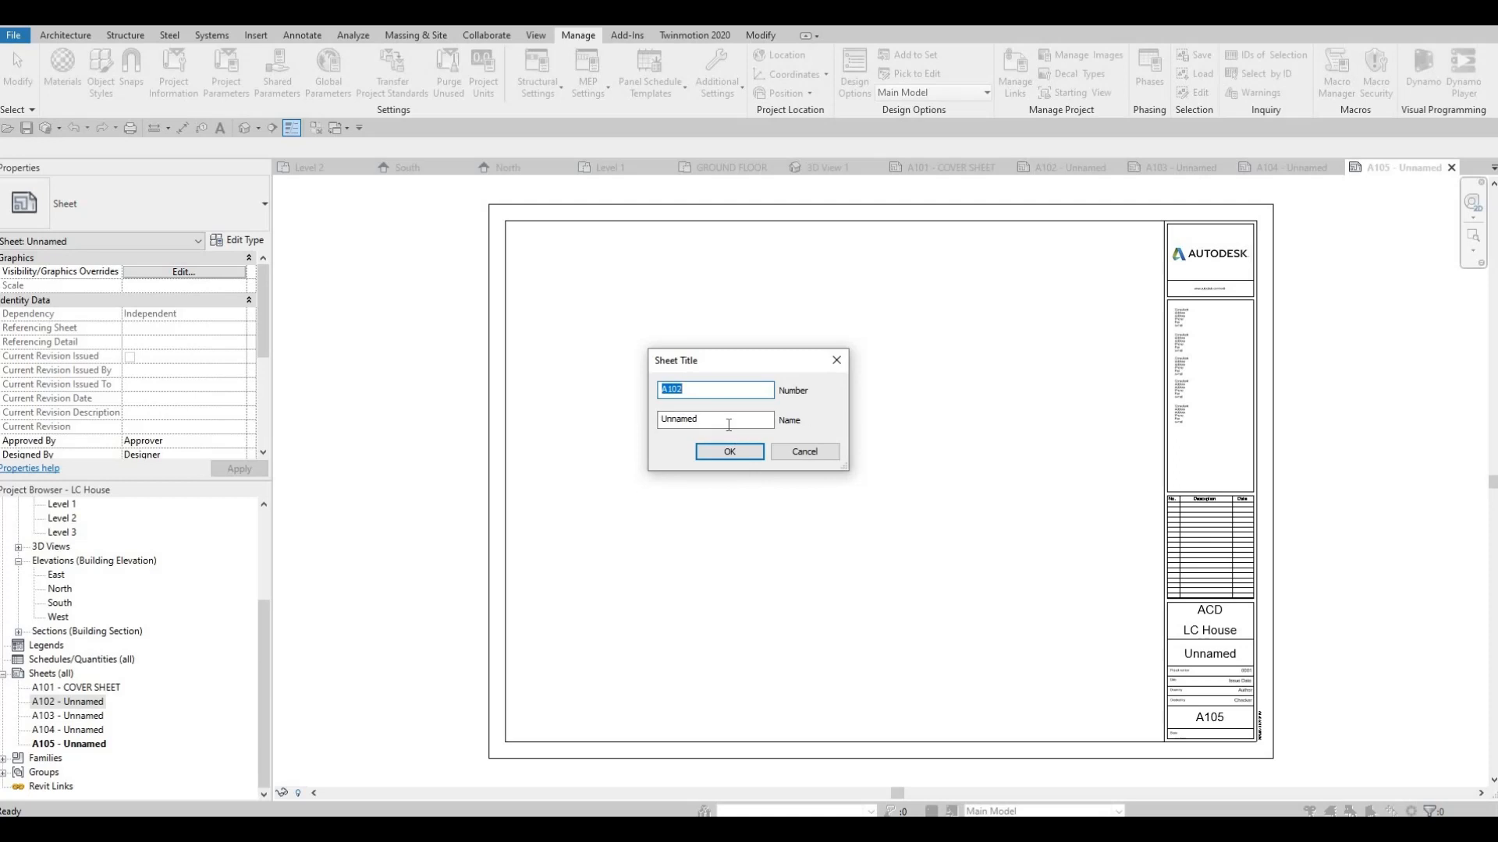
{"action": "key", "text": "Tab"}
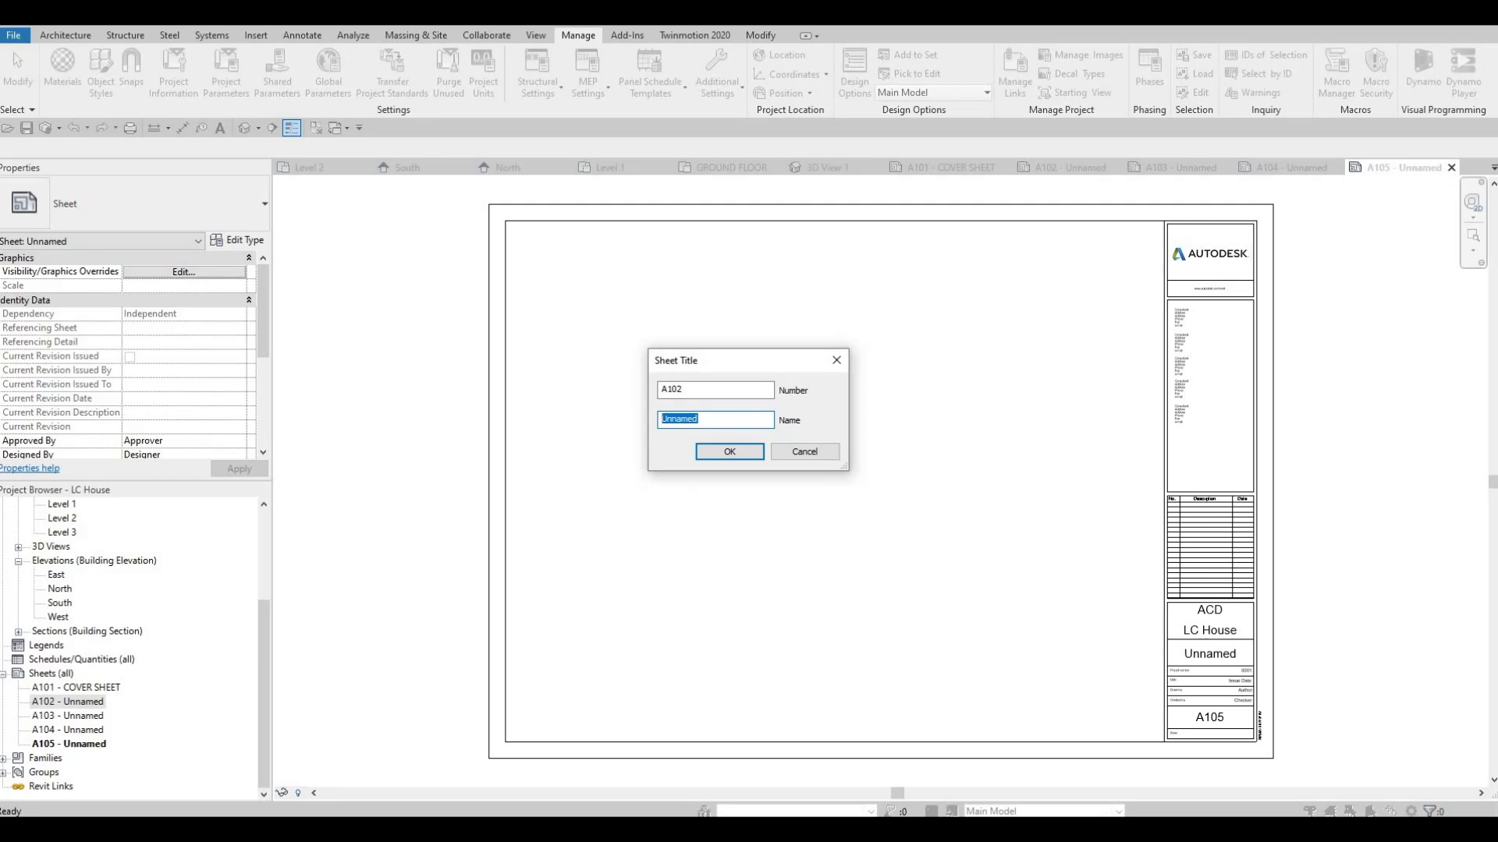
{"action": "type", "text": "FIRST FL"}
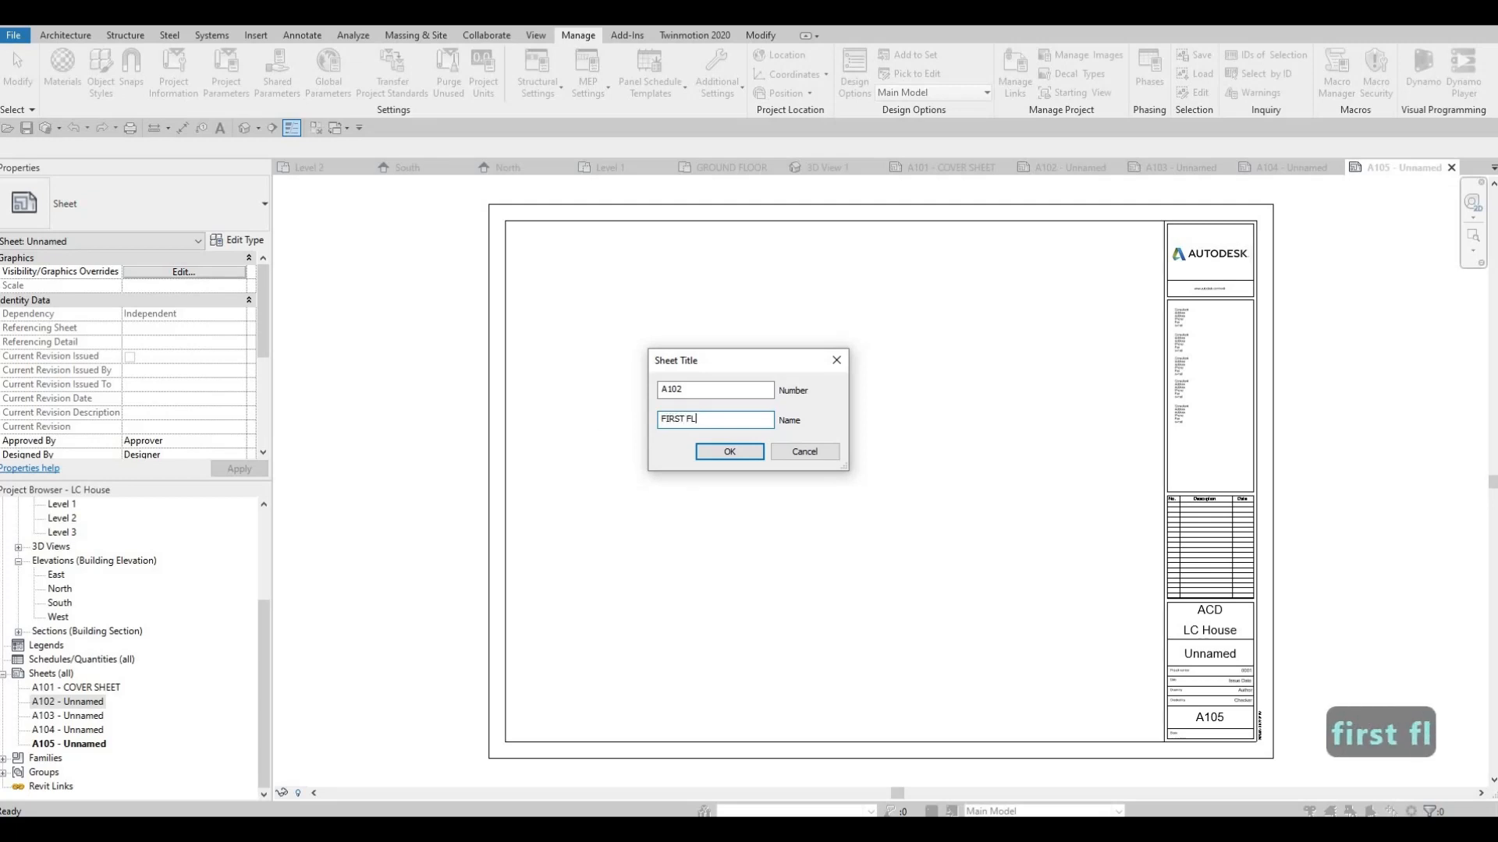
{"action": "type", "text": "OOR"}
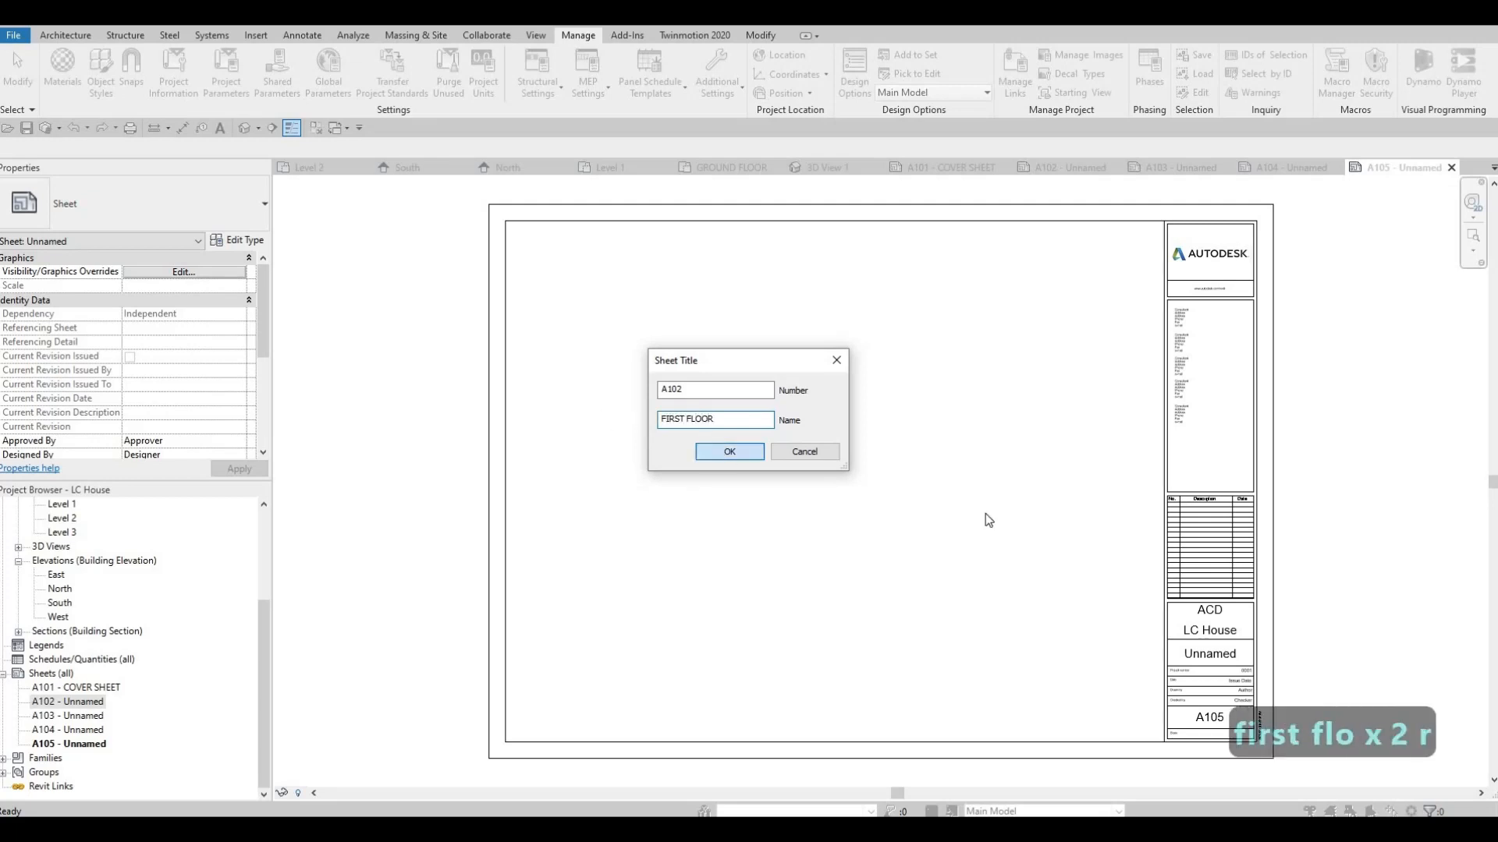
{"action": "left_click", "coordinate": [724, 452]}
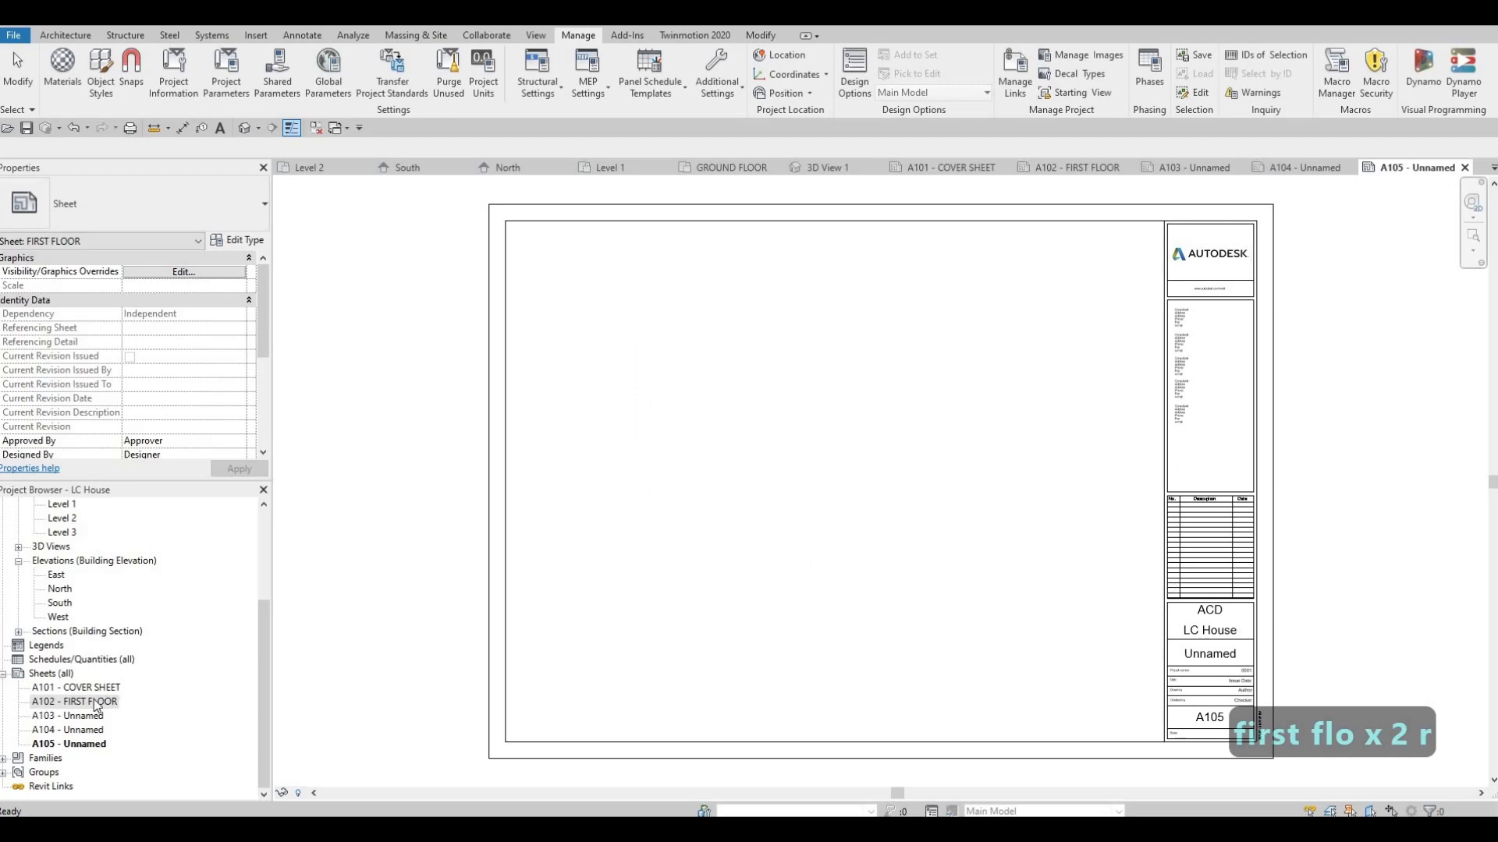
{"action": "double_click", "coordinate": [129, 700]}
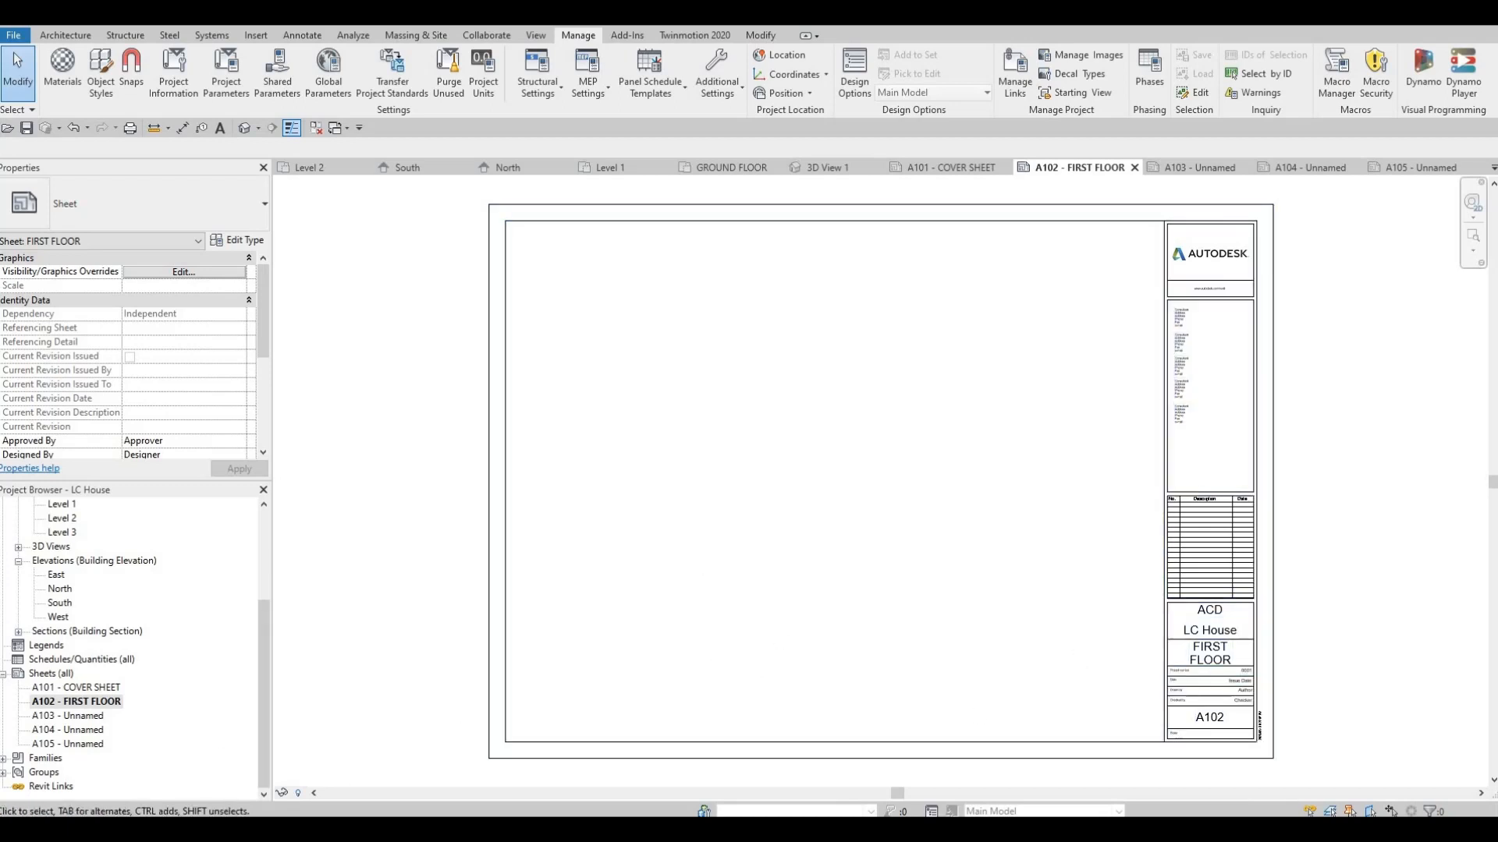
Open sheet A103 and set its sheet name in the title block to SECOND FLOOR.
{"action": "double_click", "coordinate": [82, 718]}
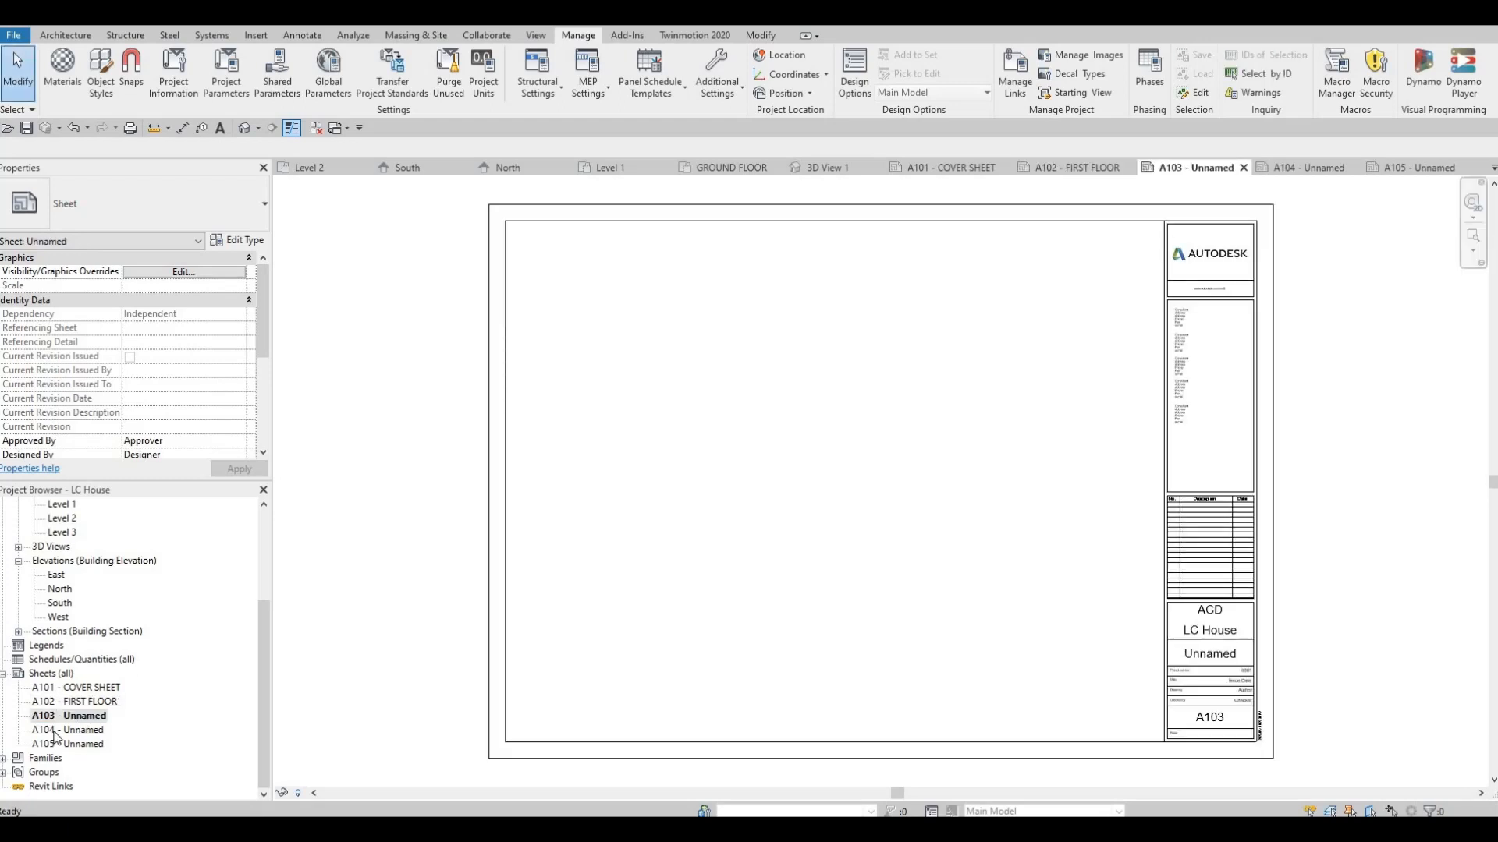
{"action": "left_click", "coordinate": [78, 717]}
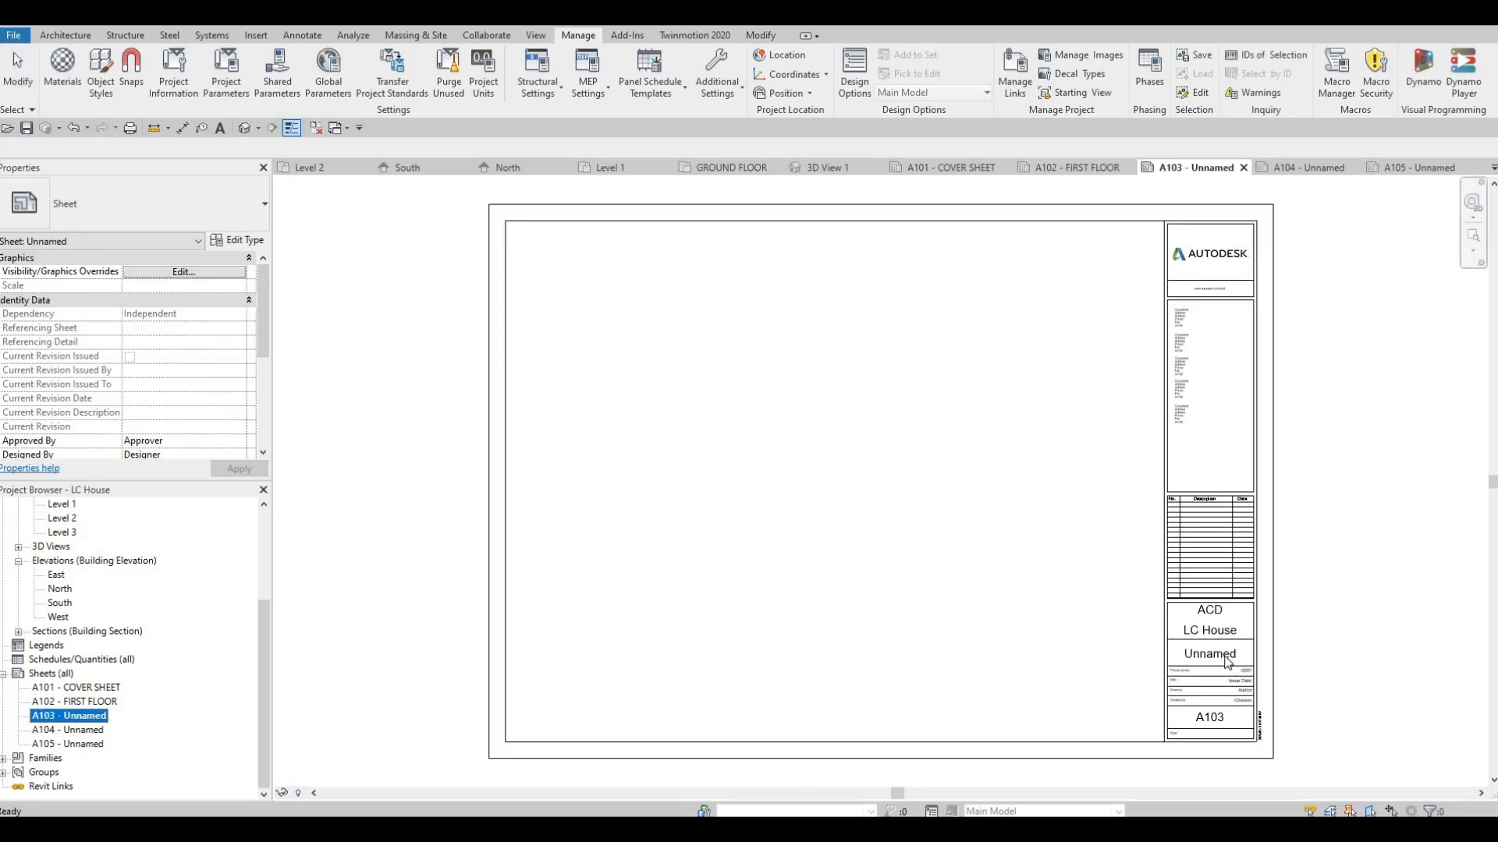
{"action": "left_click", "coordinate": [1225, 662]}
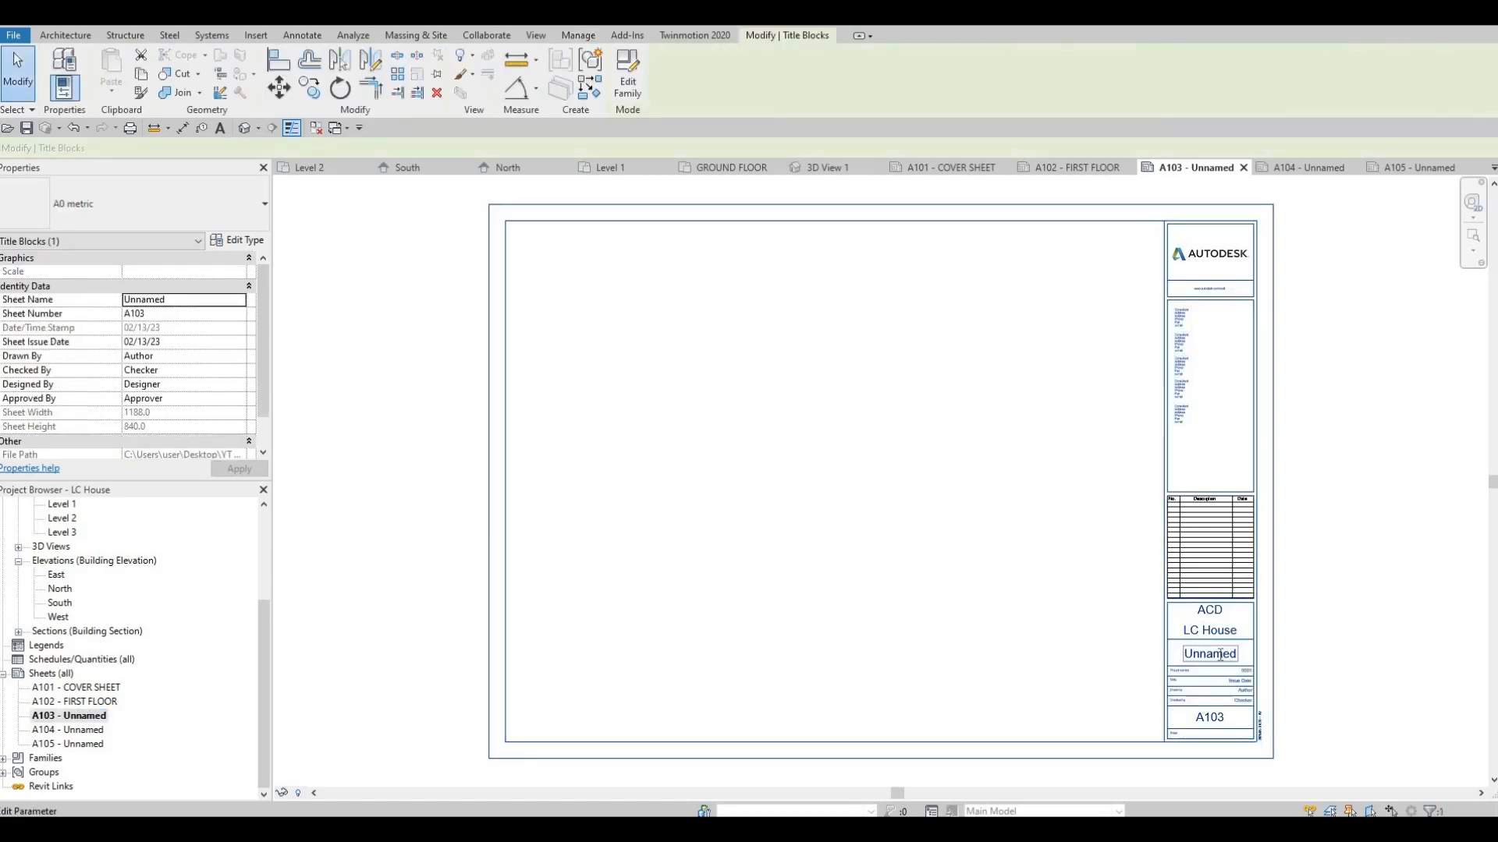
{"action": "left_click", "coordinate": [1222, 657]}
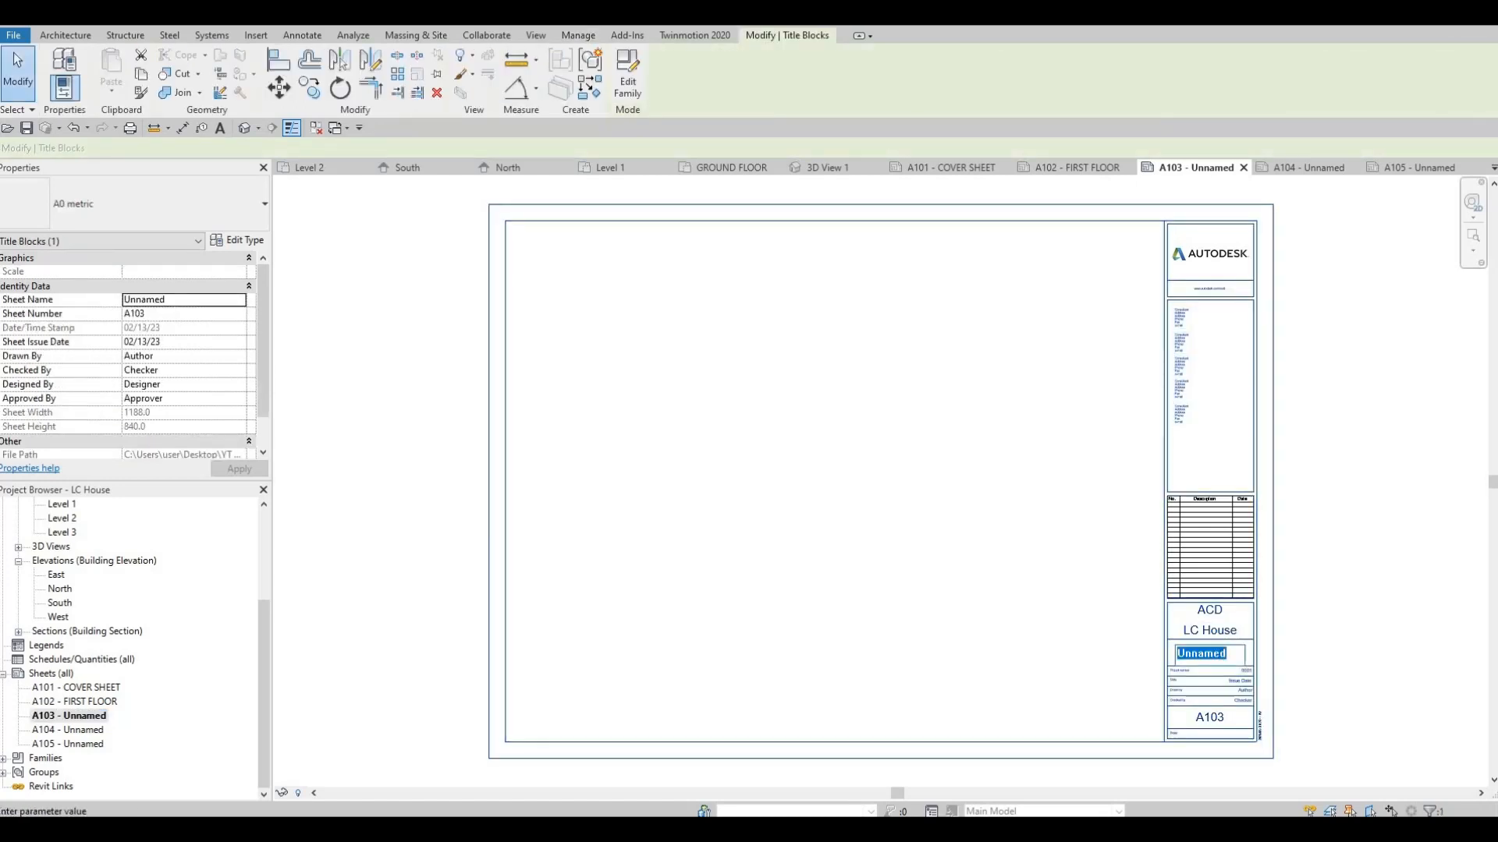
{"action": "type", "text": "SECOND FLO"}
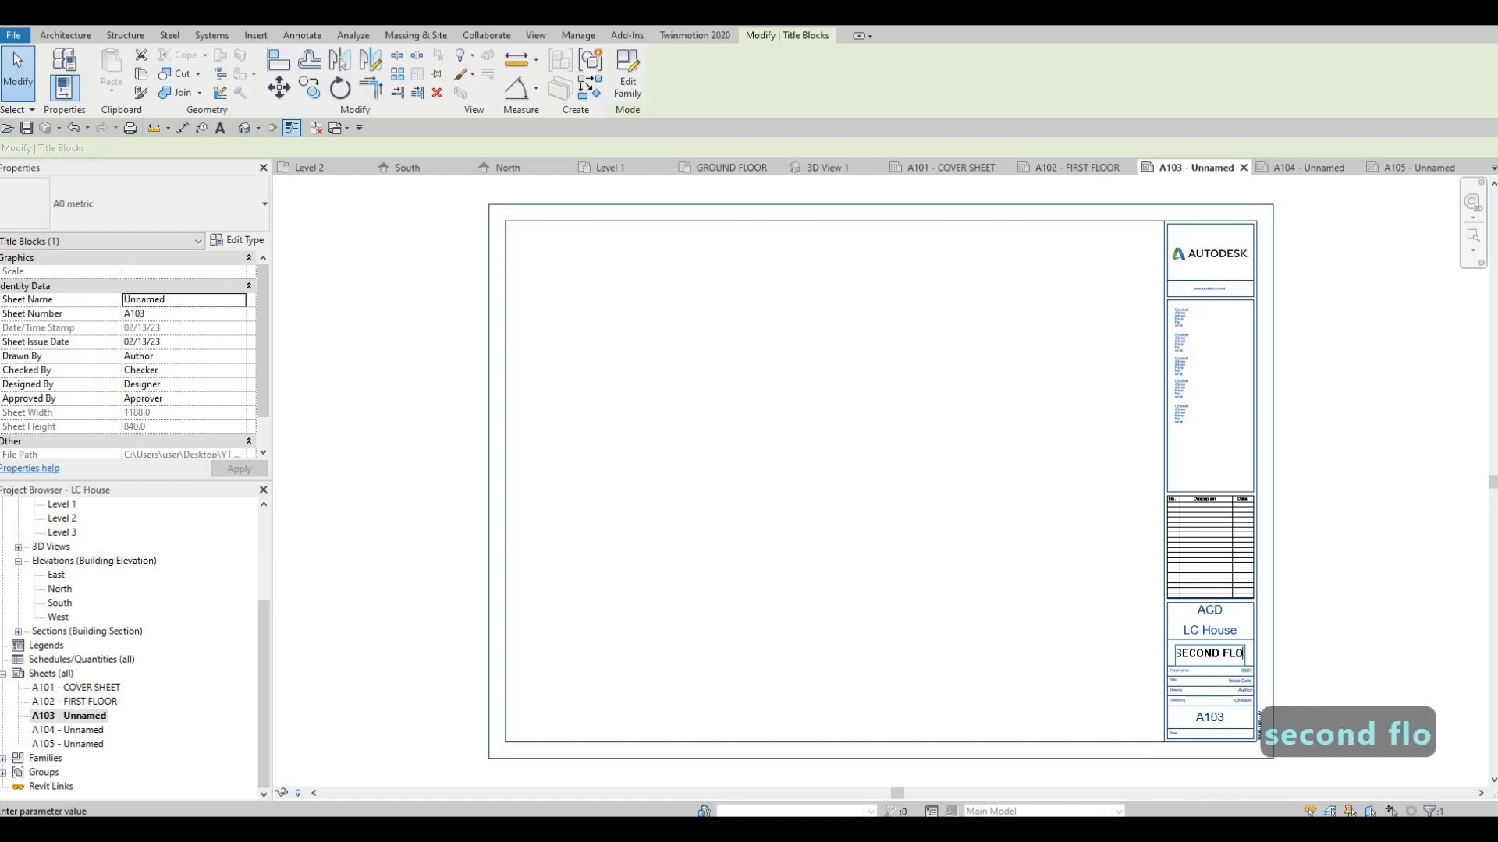
{"action": "type", "text": "OR"}
{"action": "left_click", "coordinate": [798, 700]}
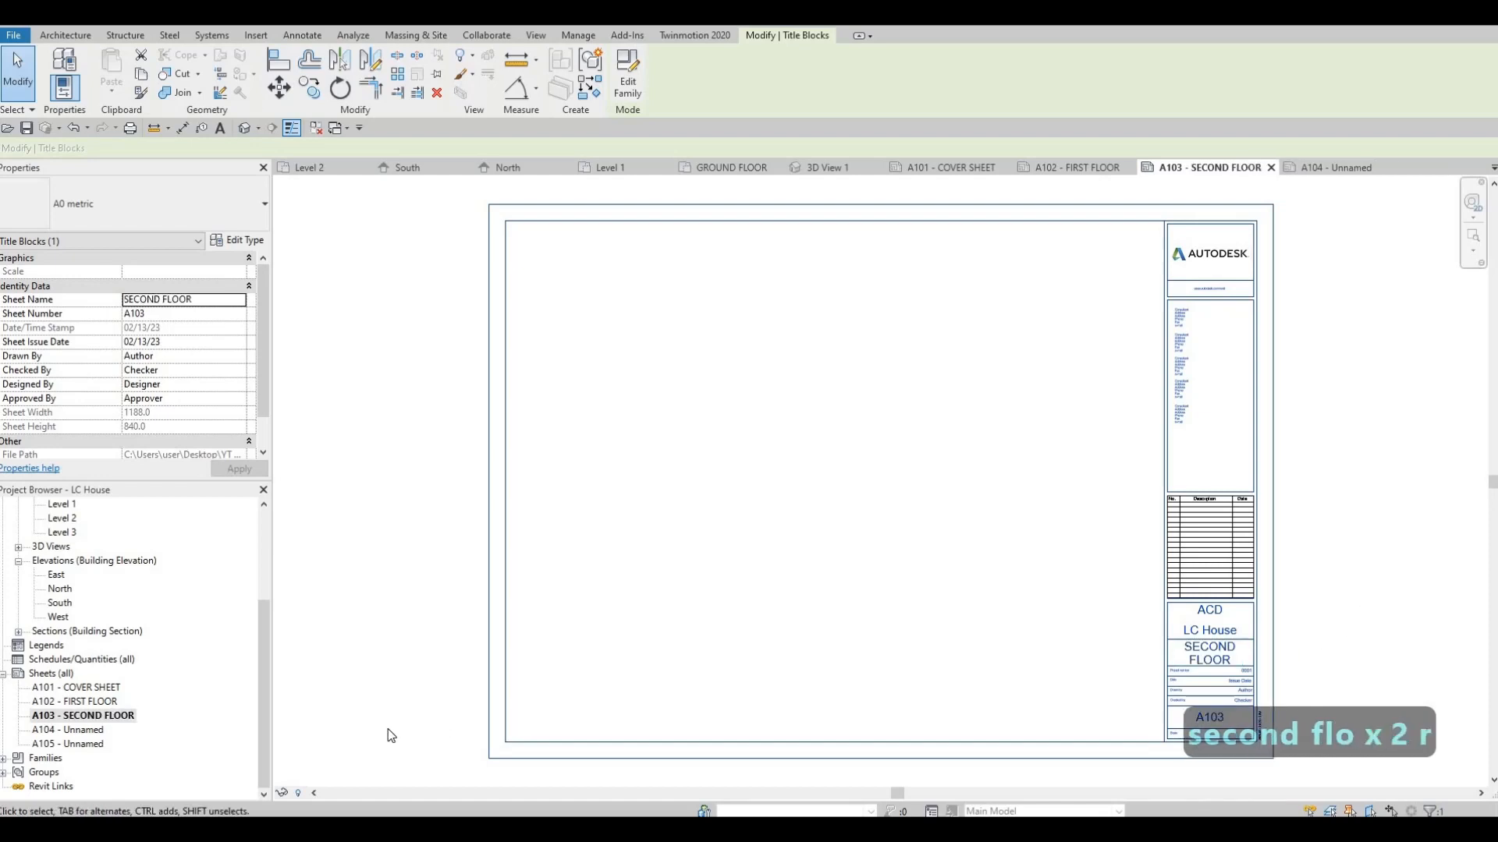
Open sheet A104 and set its sheet name in the title block to ELEVATION.
{"action": "double_click", "coordinate": [84, 735]}
{"action": "left_click", "coordinate": [1208, 661]}
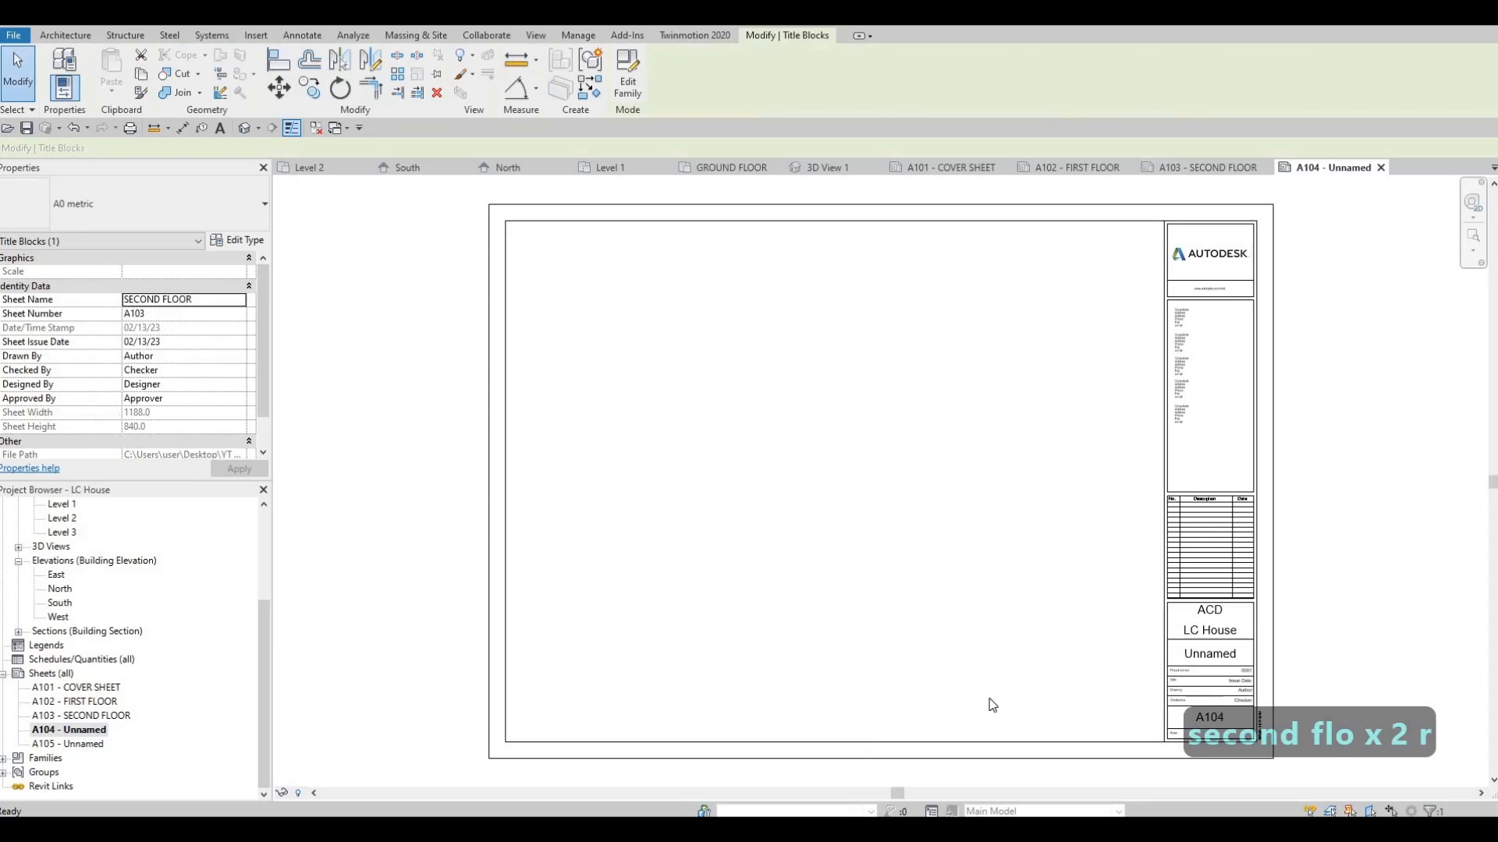
{"action": "left_click", "coordinate": [1208, 661]}
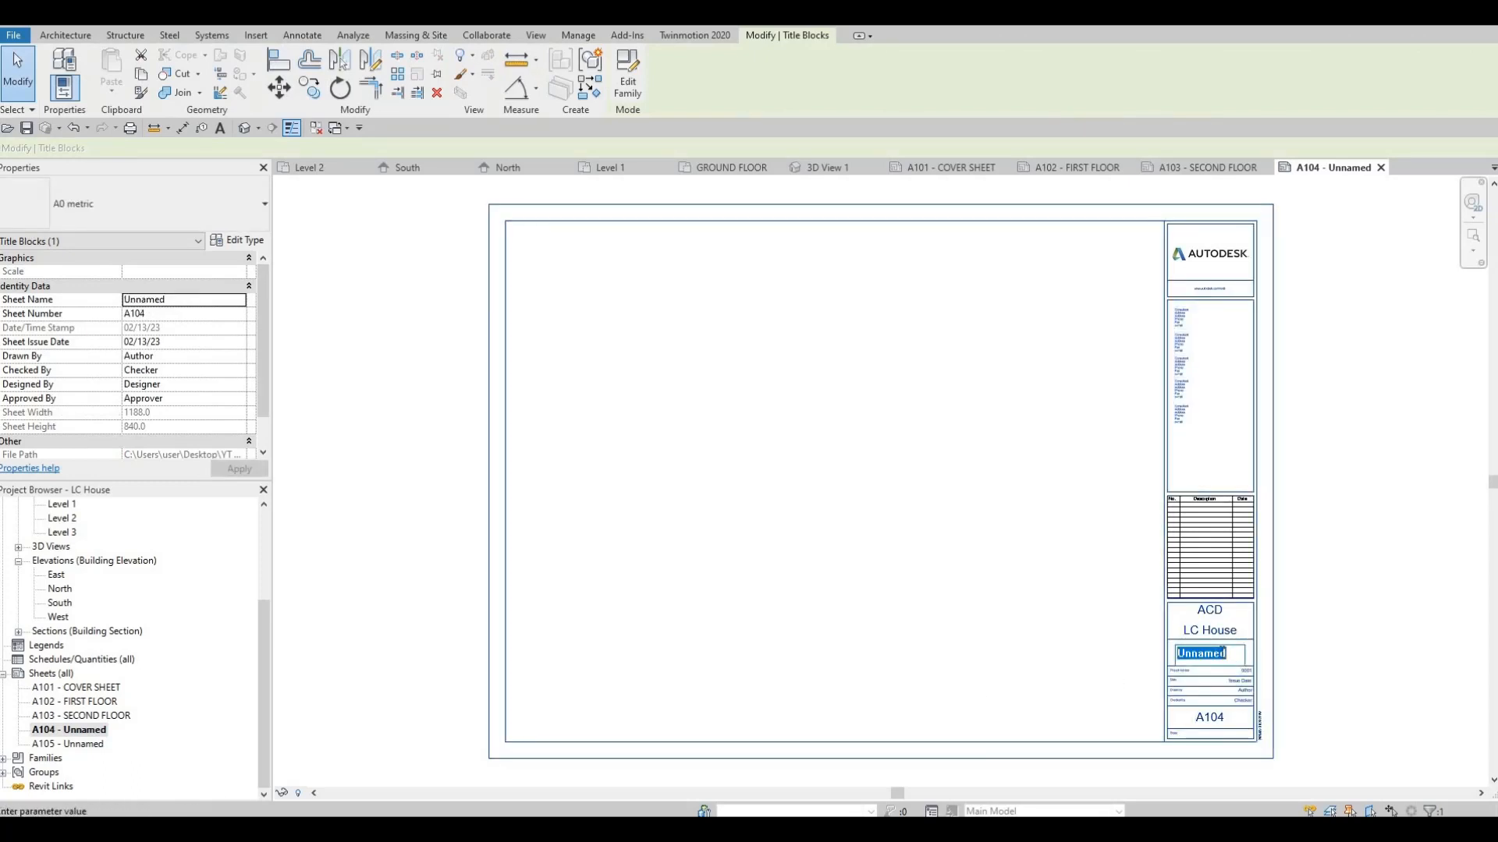
{"action": "type", "text": "elevation"}
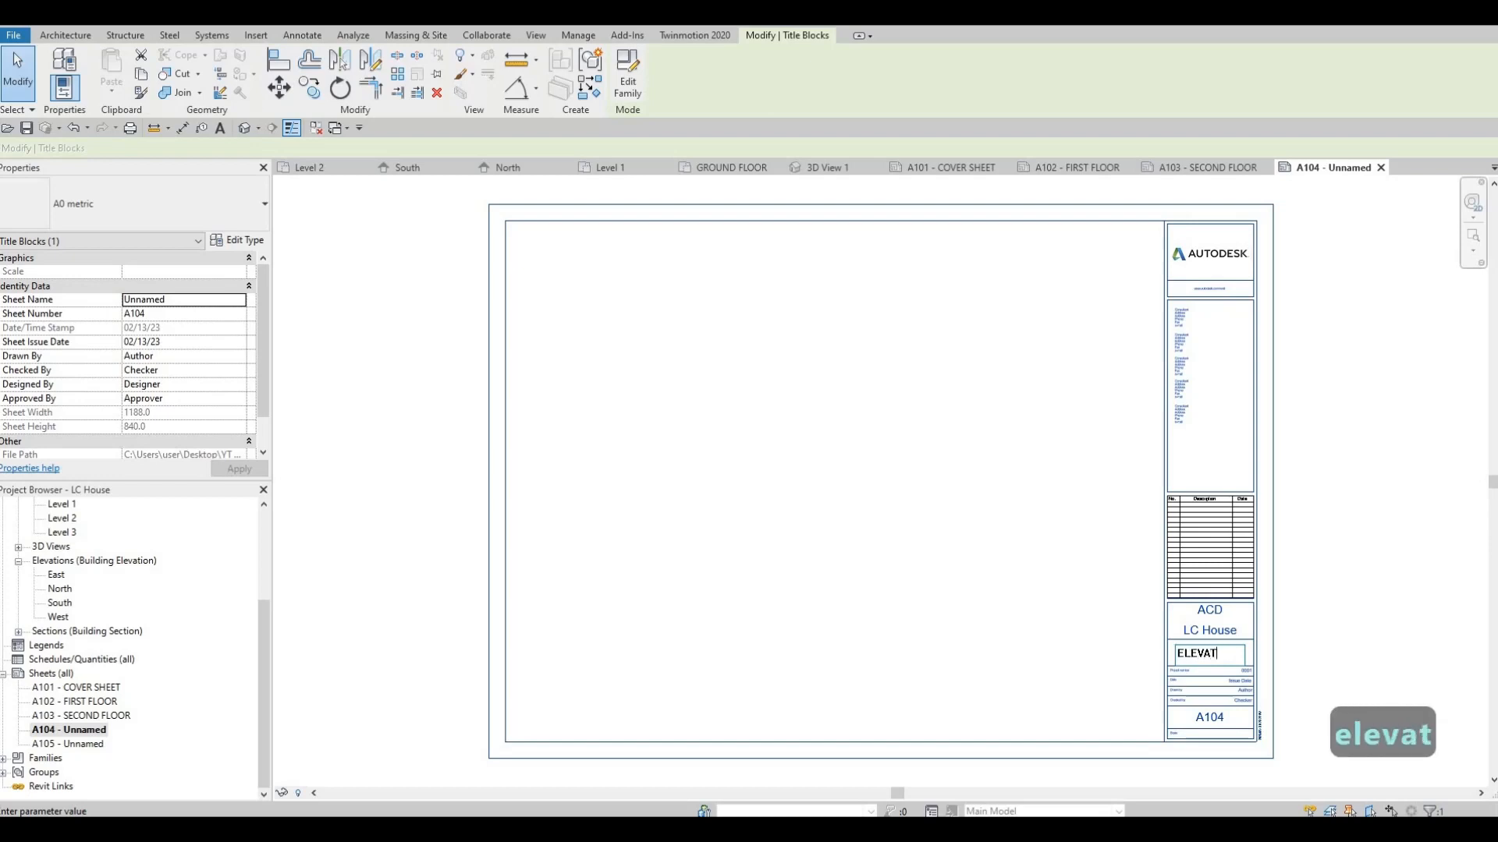
{"action": "left_click", "coordinate": [280, 678]}
Rename sheet A105 to ELEVATION, keeping its number.
{"action": "left_click", "coordinate": [93, 745]}
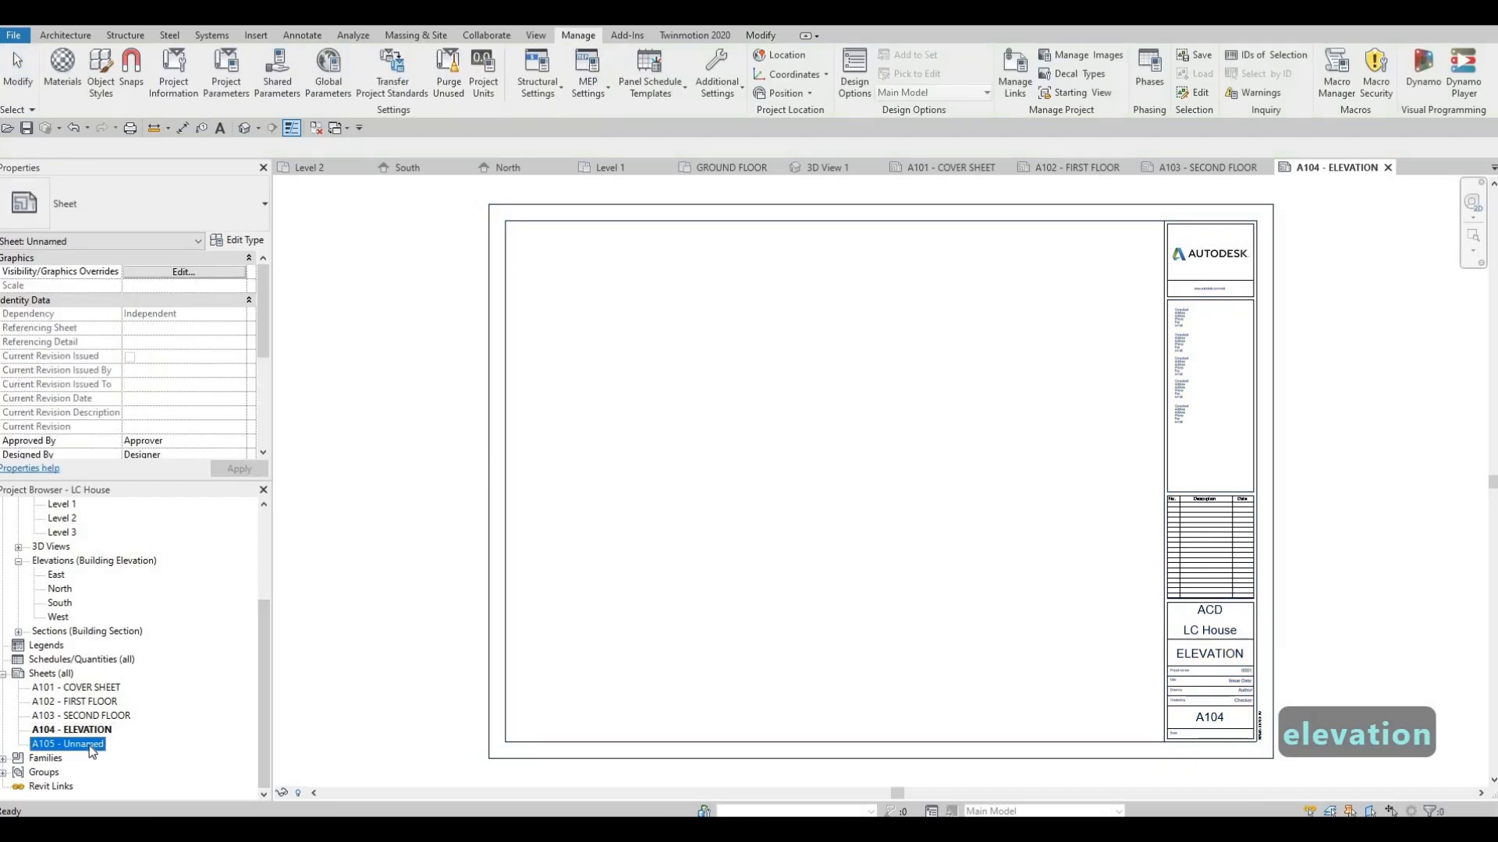
{"action": "key", "text": "F2"}
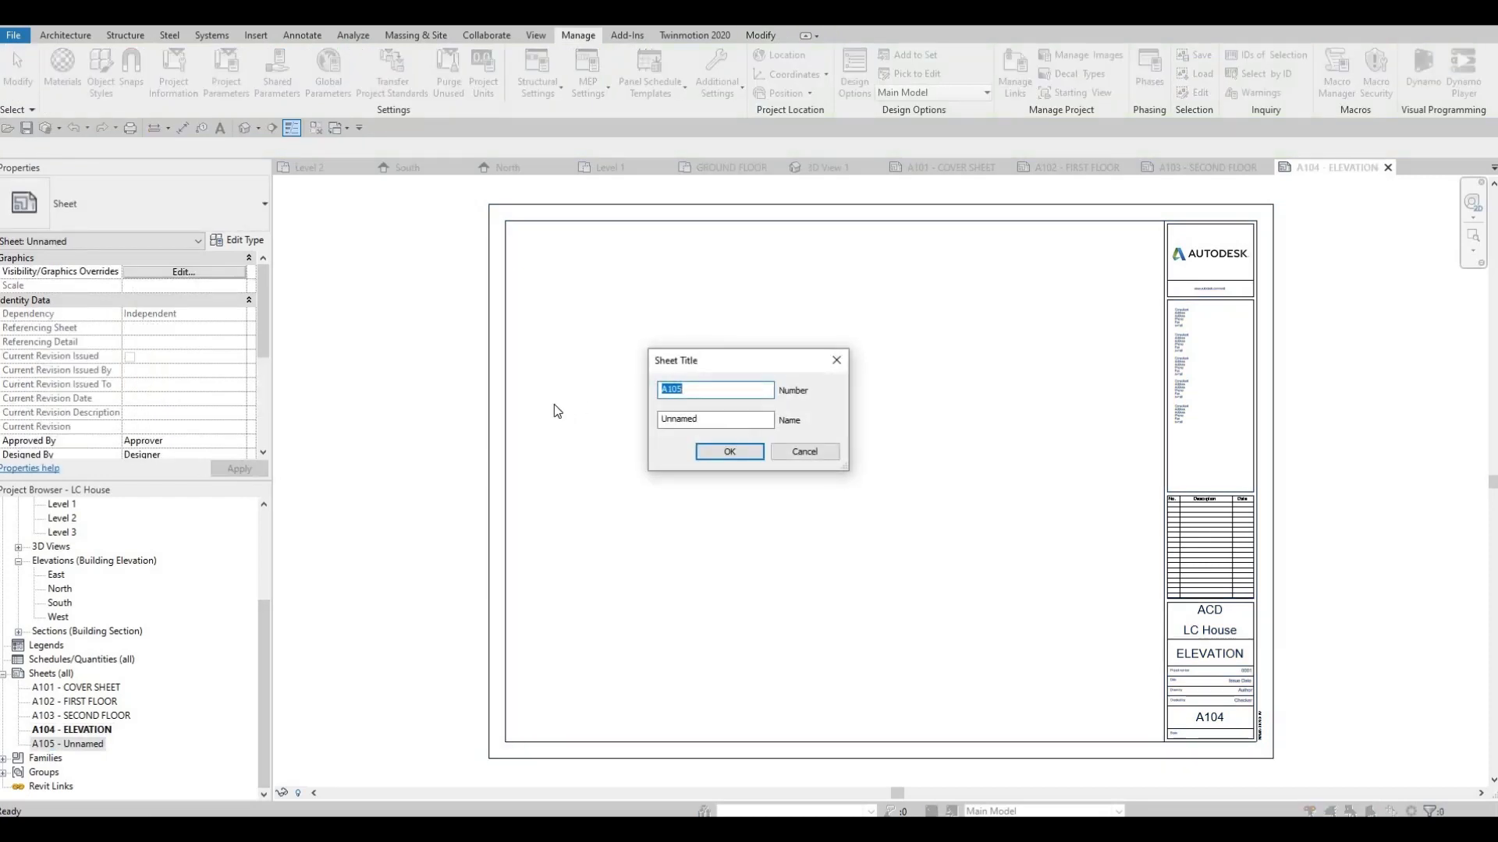
{"action": "key", "text": "Tab"}
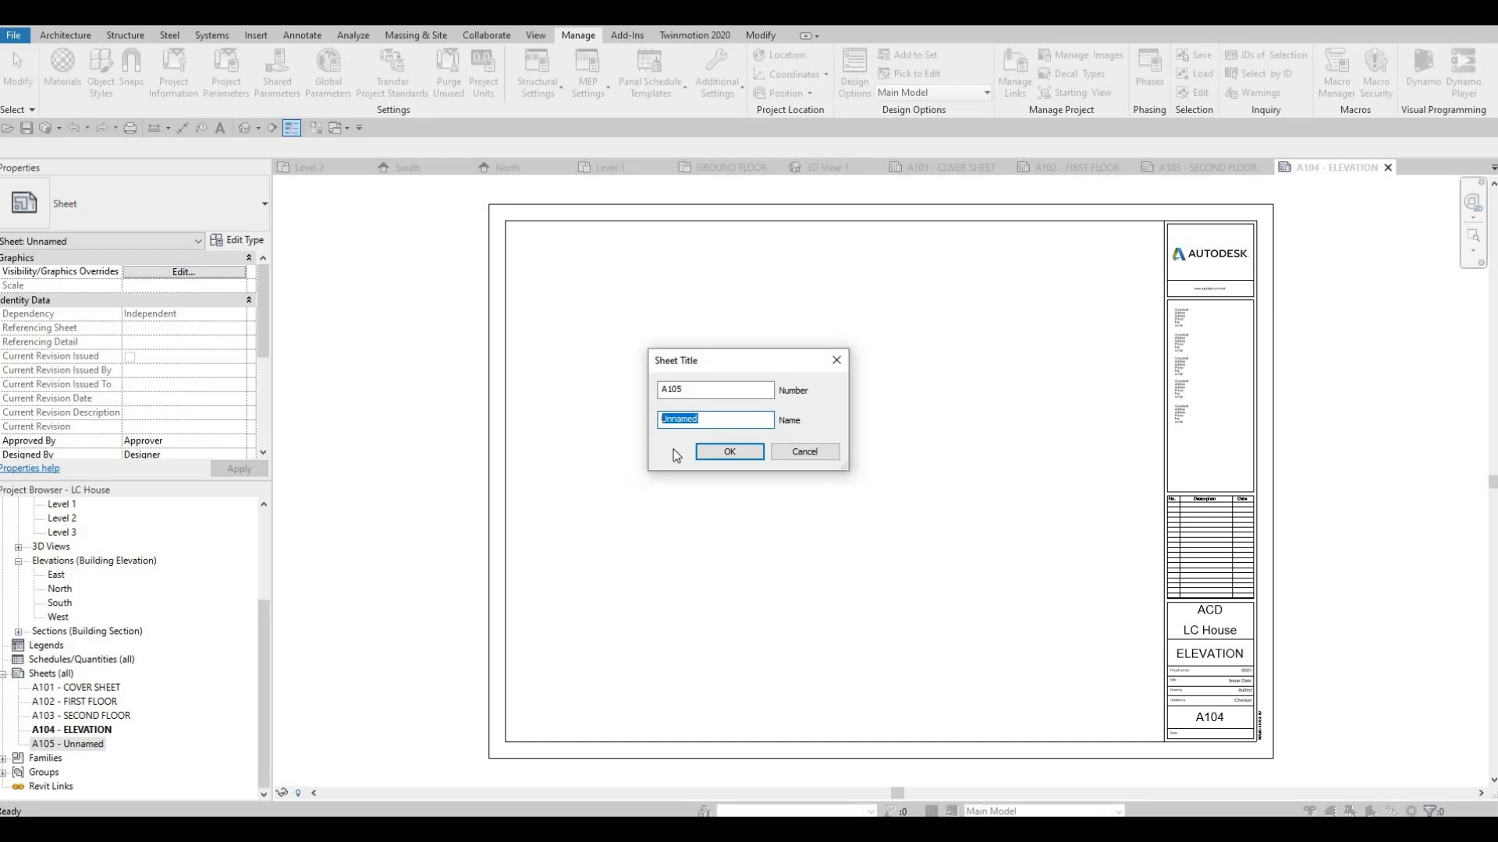
{"action": "type", "text": "ELEVATIONM"}
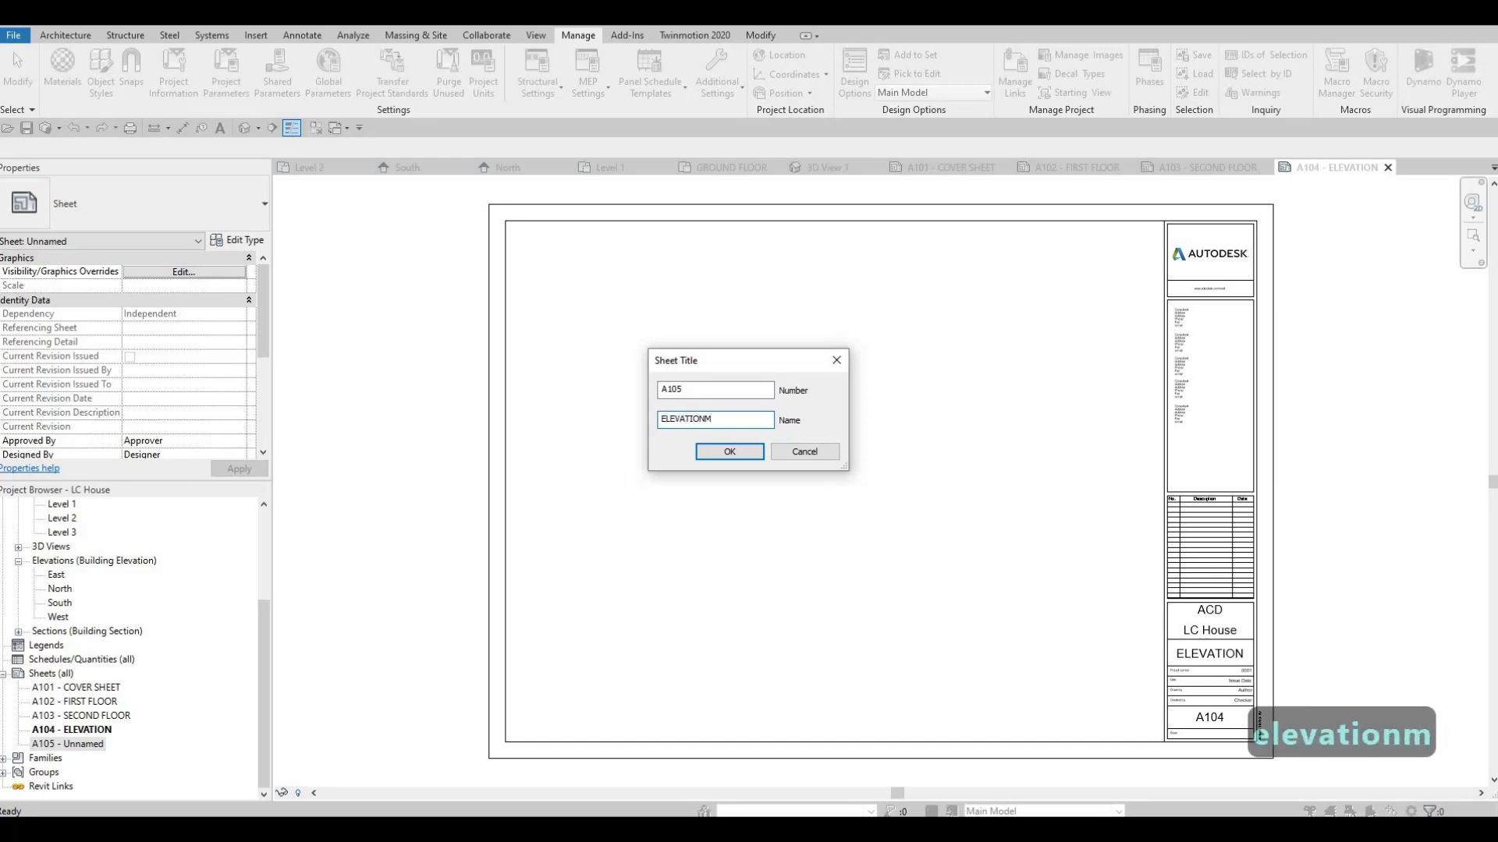
{"action": "key", "text": "BackSpace"}
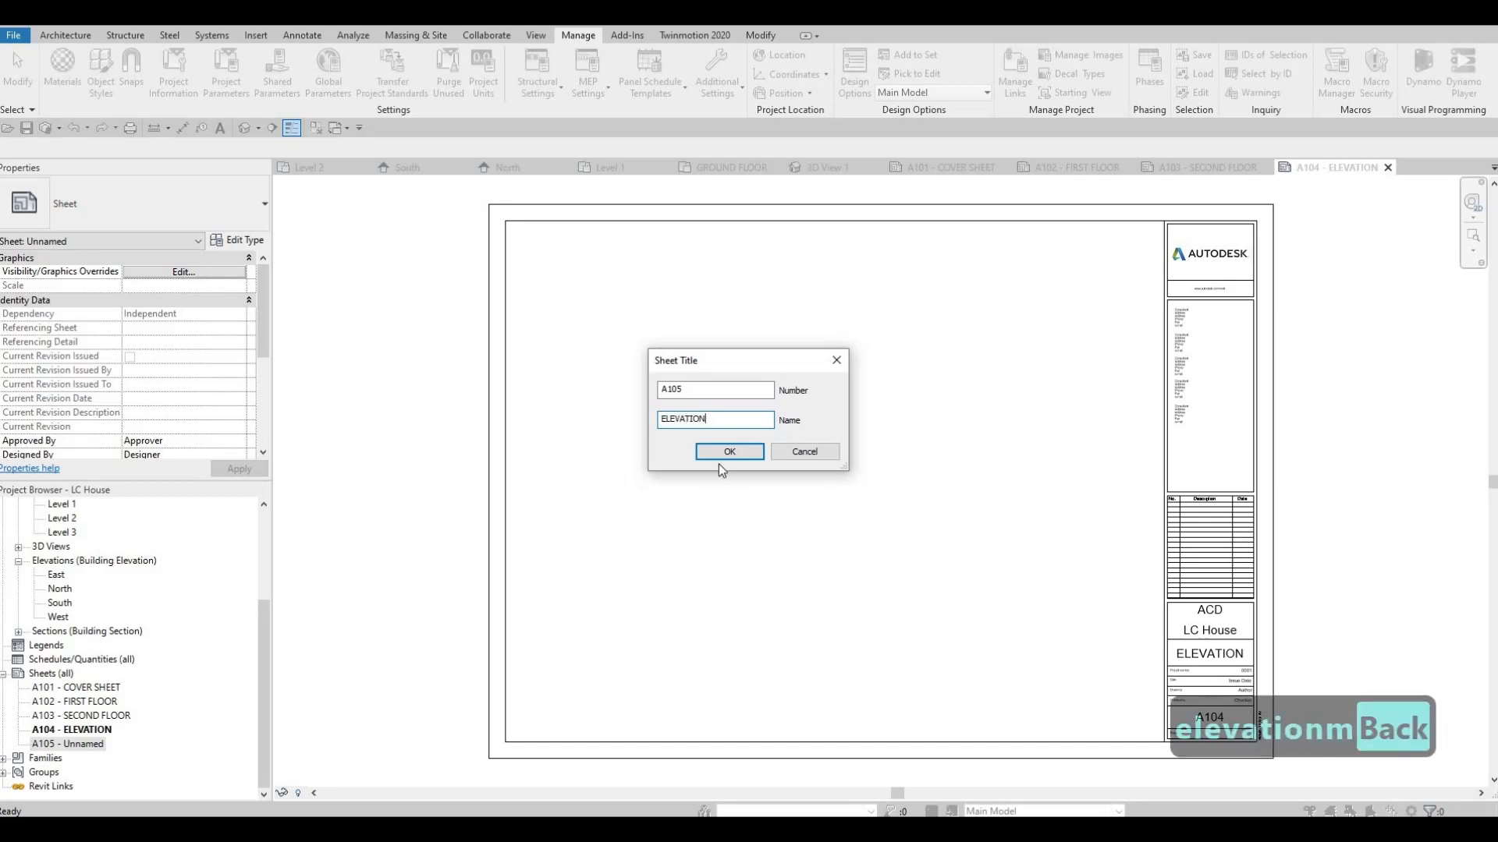
{"action": "key", "text": "Return"}
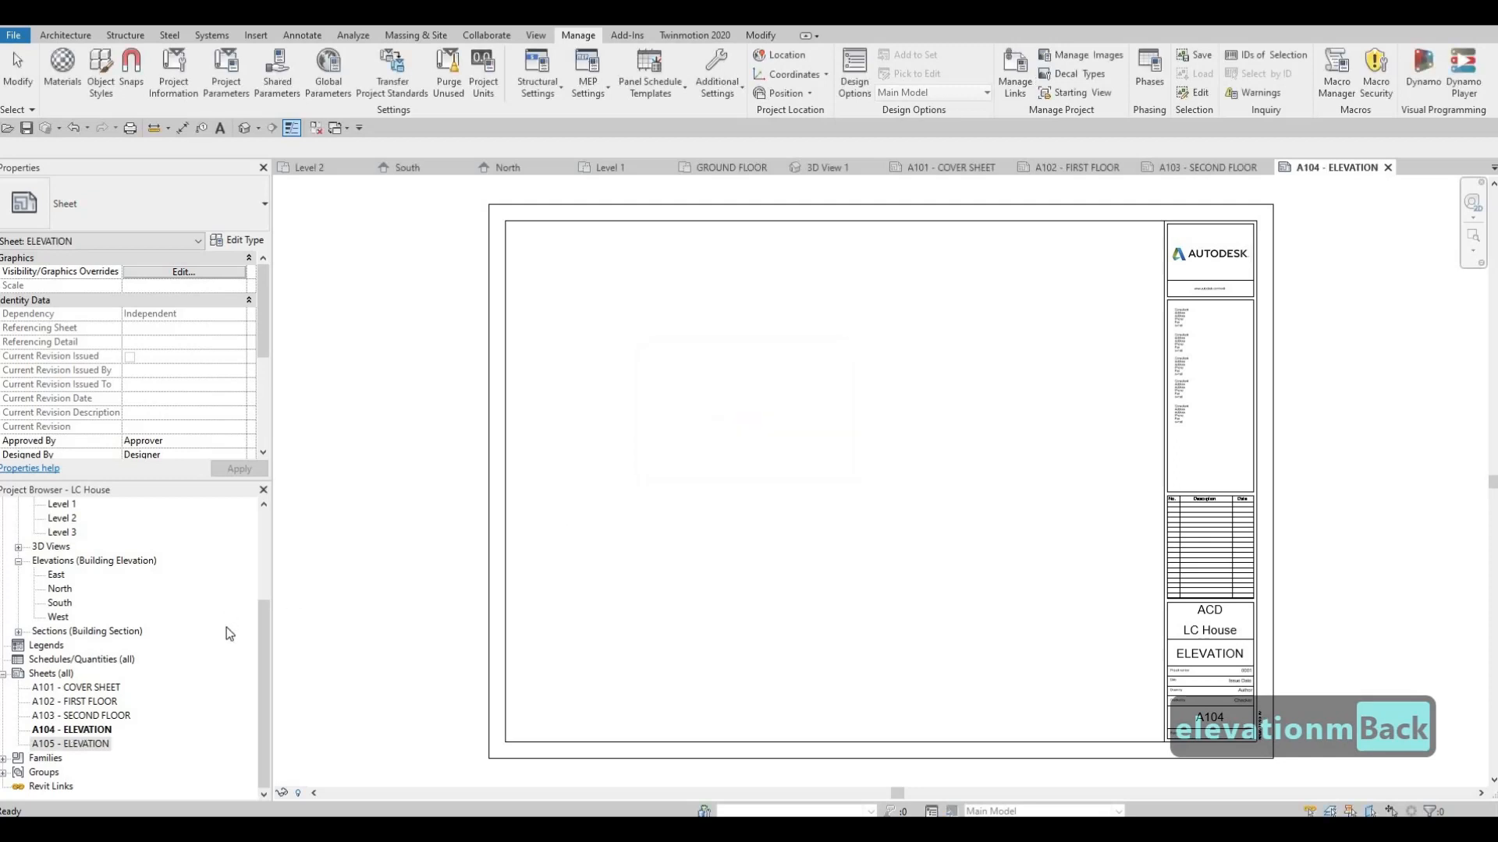
Expand the building sections in the project browser and add one more sheet with the A0 metric titleblock.
{"action": "left_click", "coordinate": [18, 631]}
{"action": "left_click", "coordinate": [55, 773]}
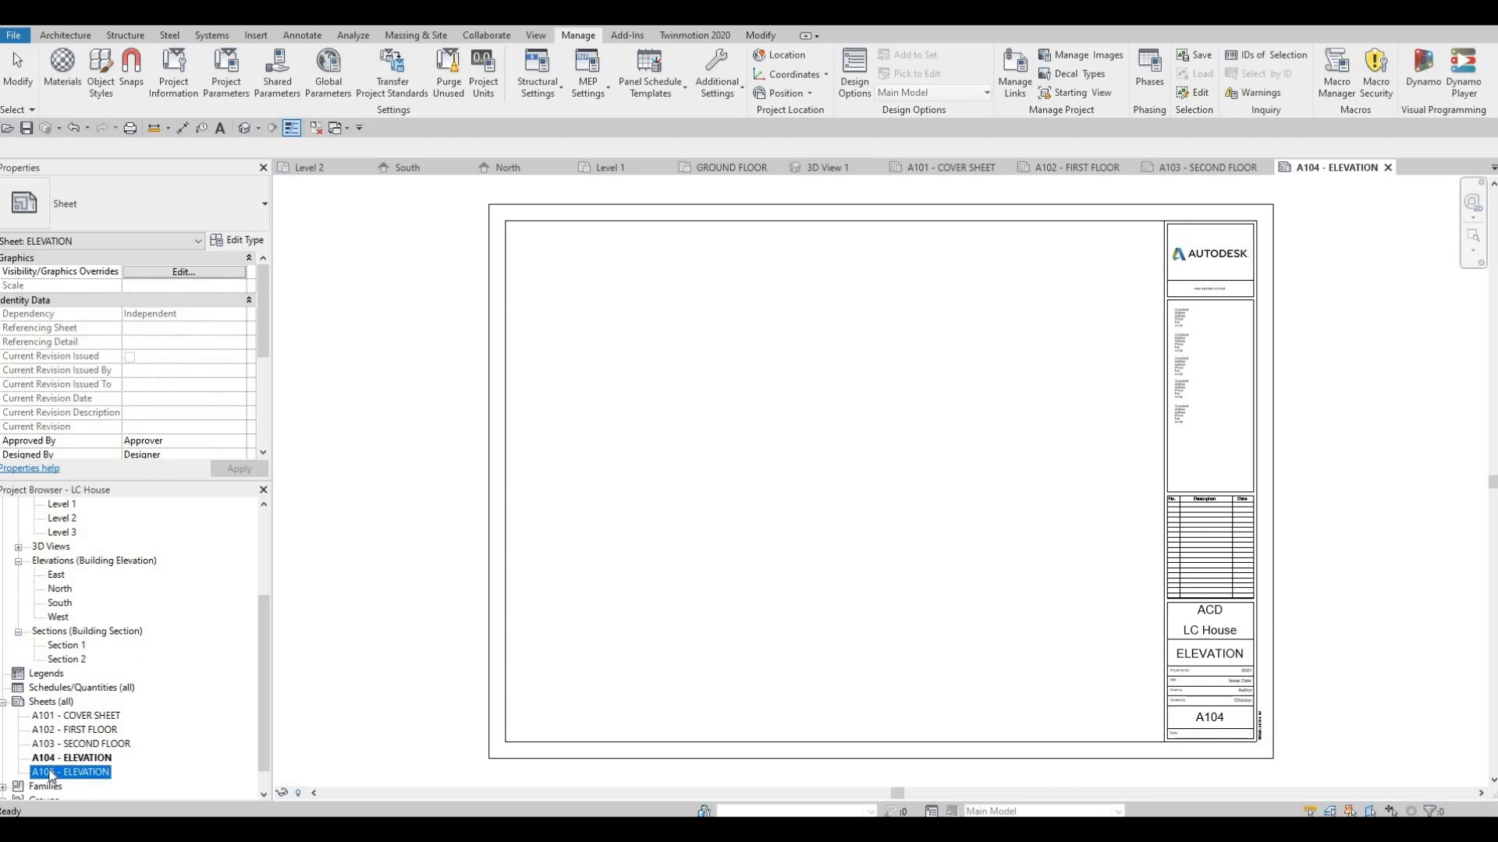
{"action": "right_click", "coordinate": [47, 770]}
{"action": "right_click", "coordinate": [43, 702]}
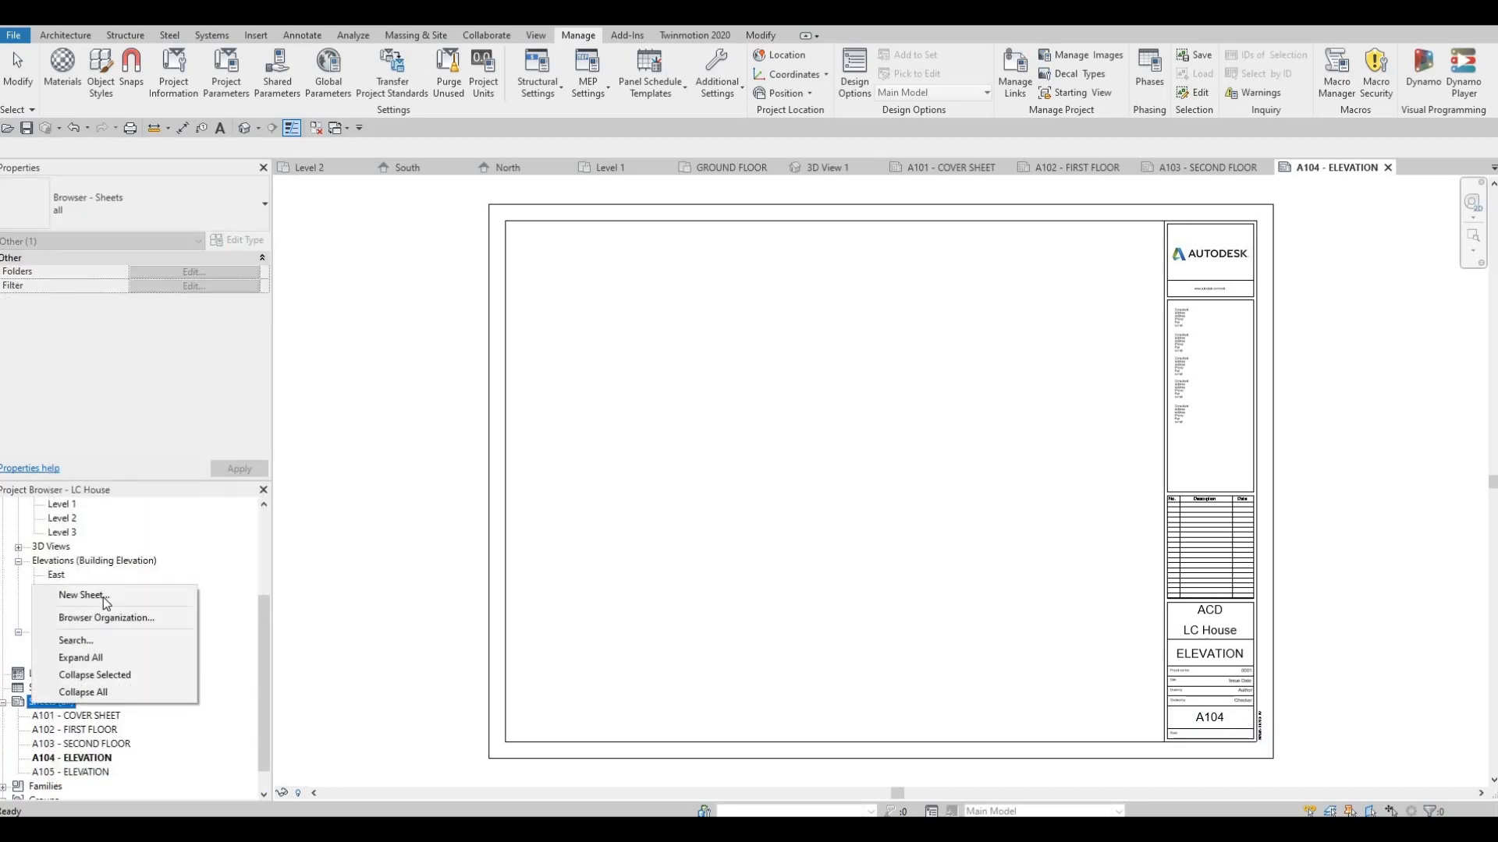
{"action": "key", "text": "Return"}
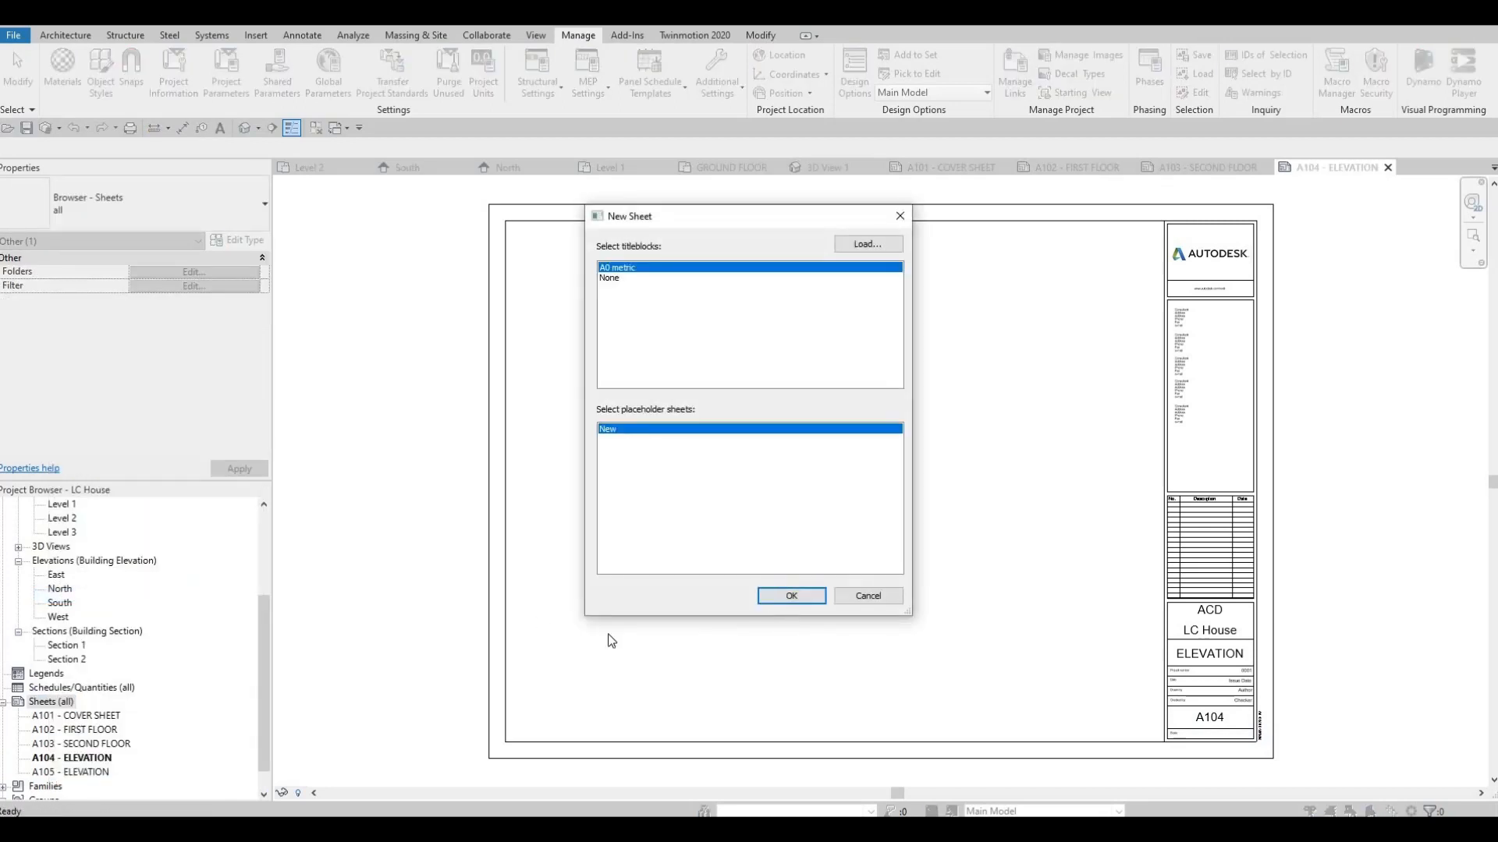
{"action": "key", "text": "Escape"}
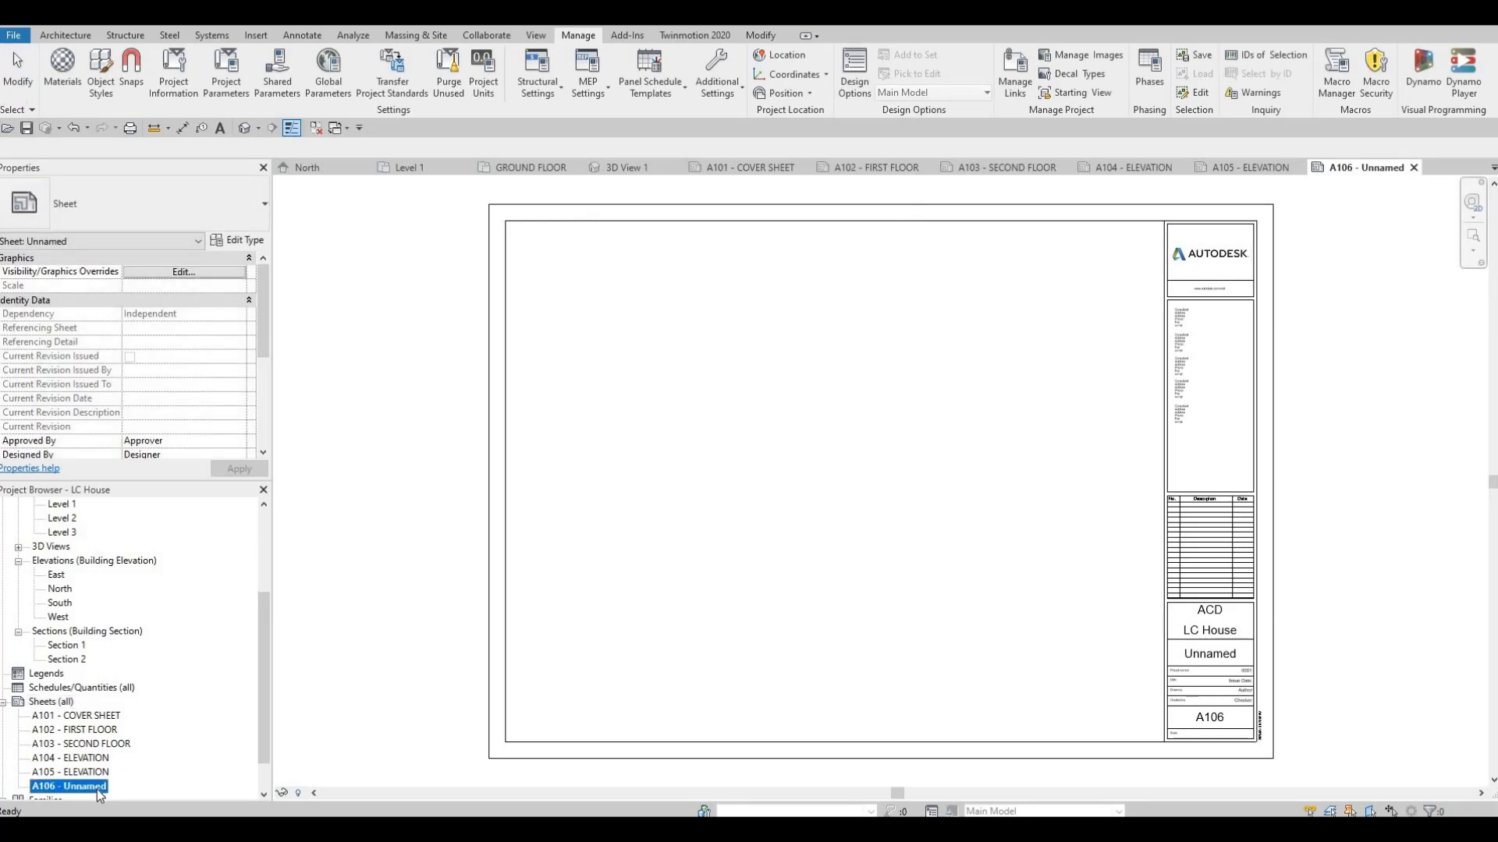
Rename the newly added unnamed sheet to SECTION, keeping its number.
{"action": "key", "text": "F2"}
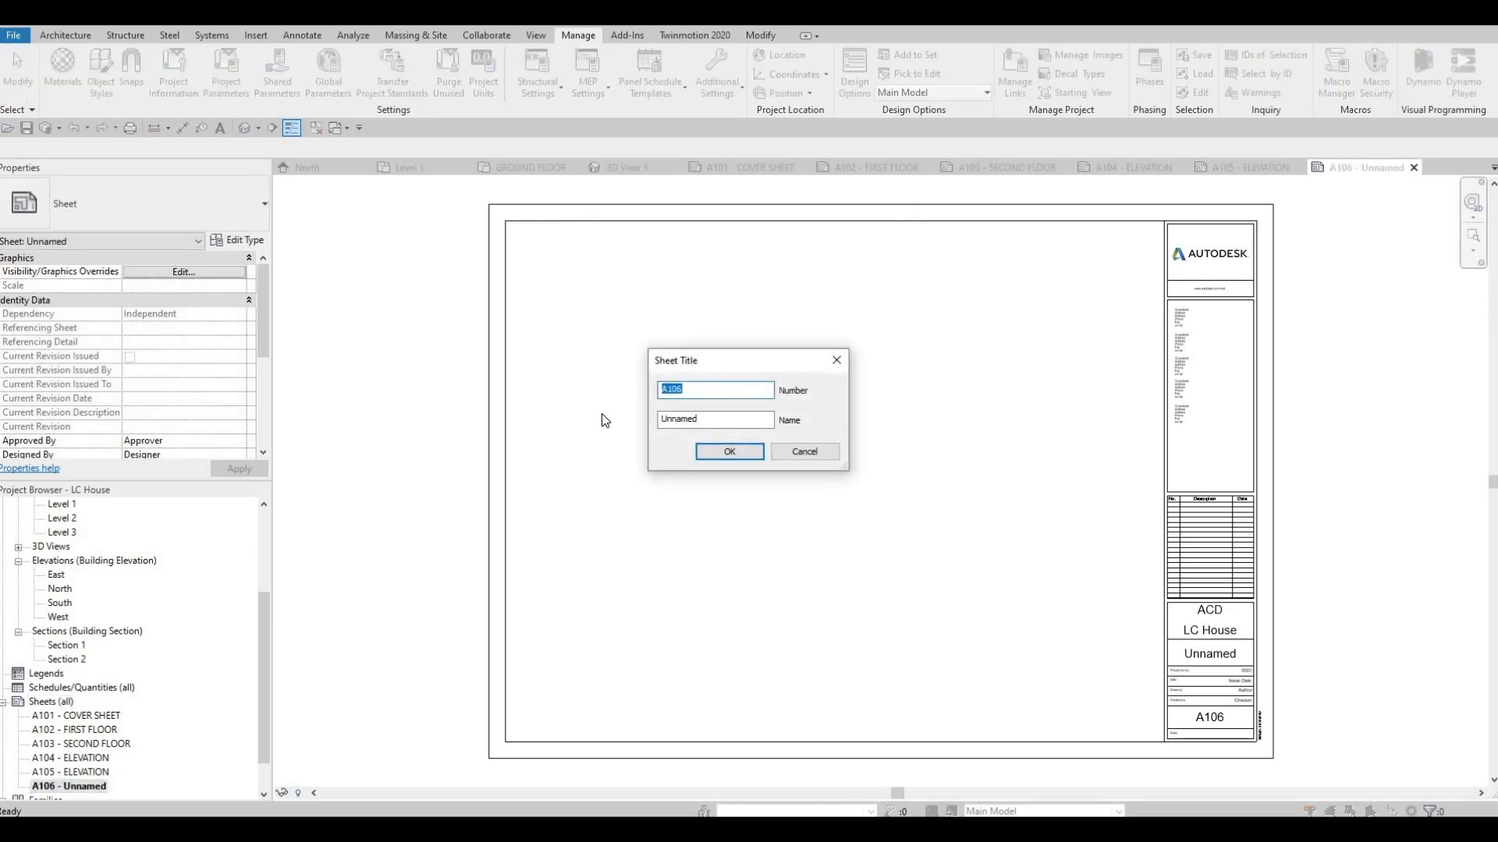
{"action": "key", "text": "Tab"}
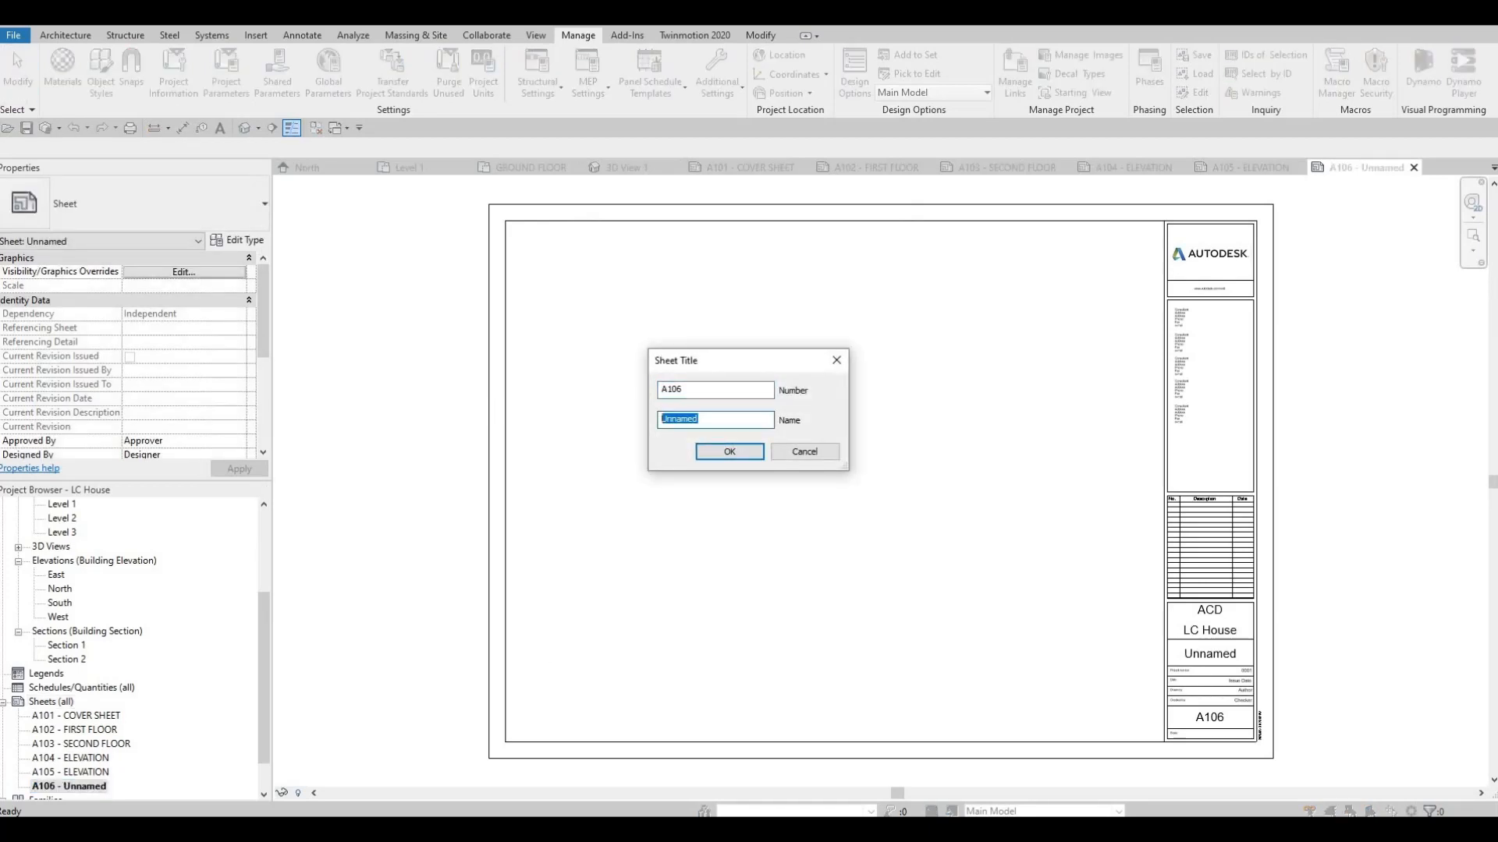
{"action": "type", "text": "SECTION"}
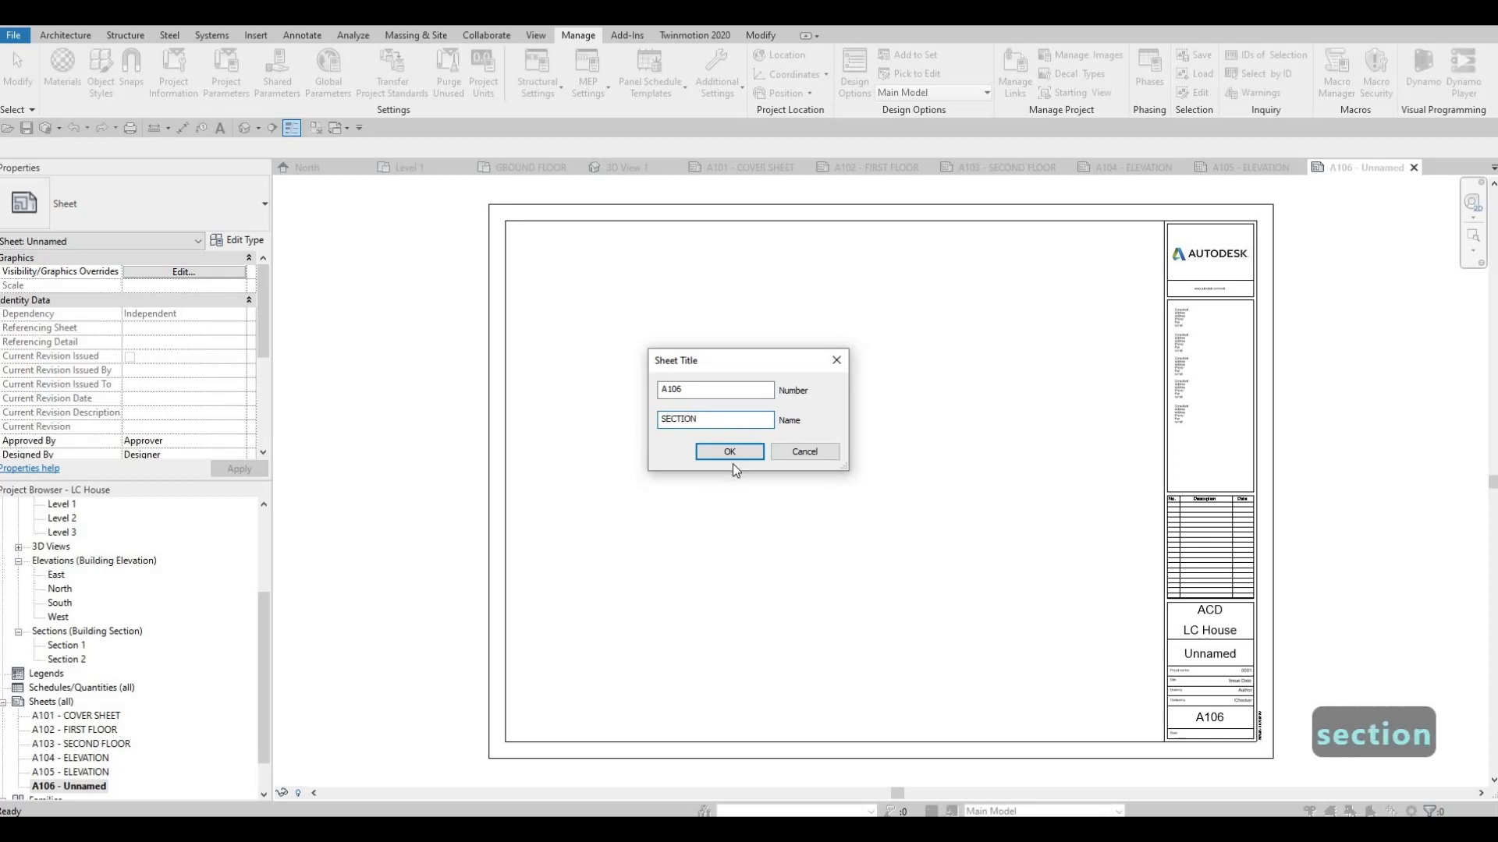
{"action": "left_click", "coordinate": [729, 452]}
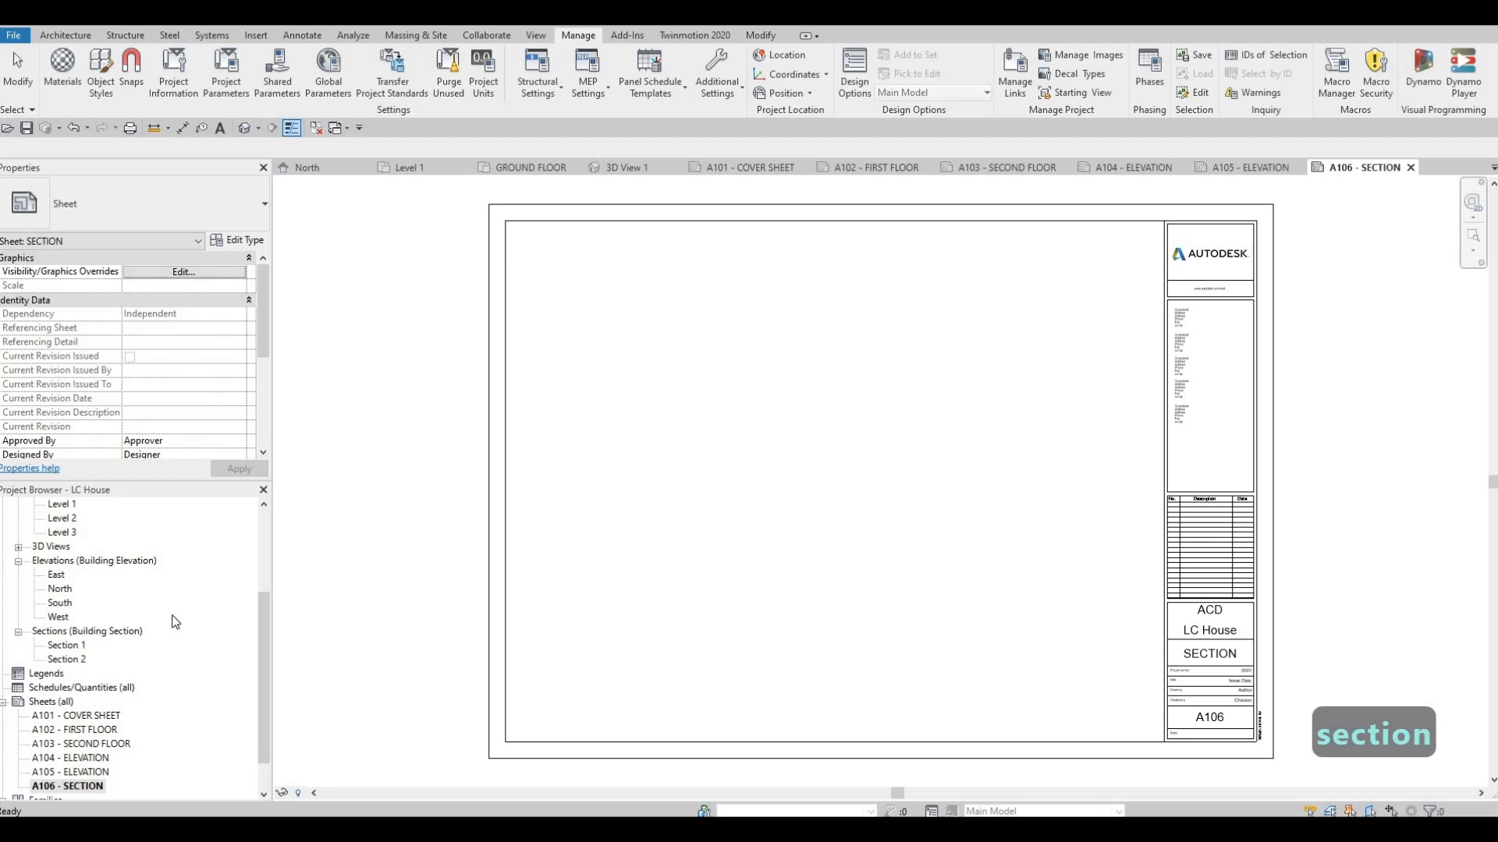
Open the A102 FIRST FLOOR sheet and close all other inactive views.
{"action": "scroll", "coordinate": [152, 624], "scroll_direction": "up", "scroll_amount": 4}
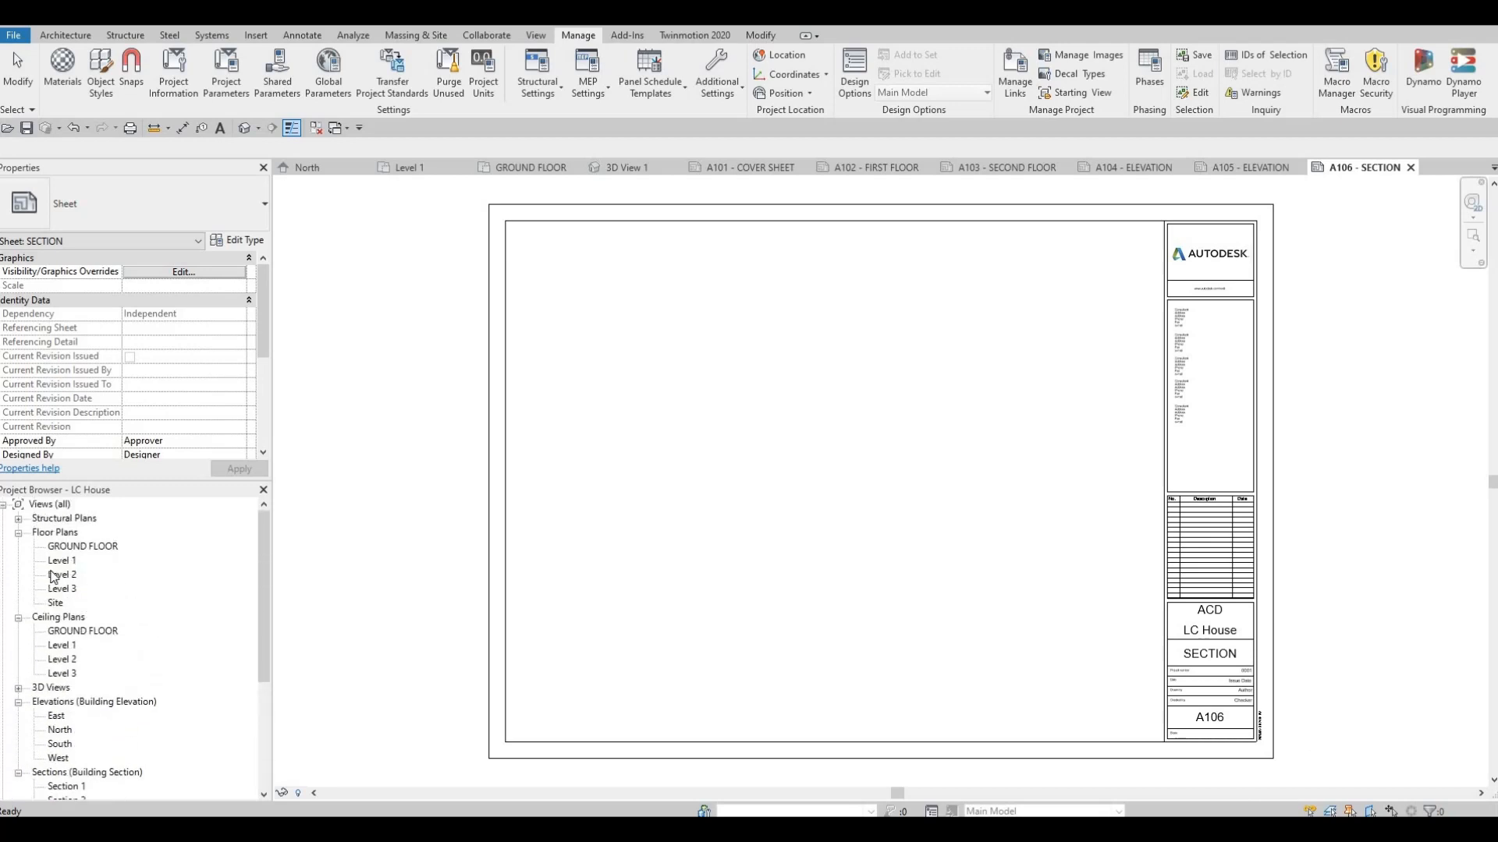
{"action": "left_click", "coordinate": [58, 561]}
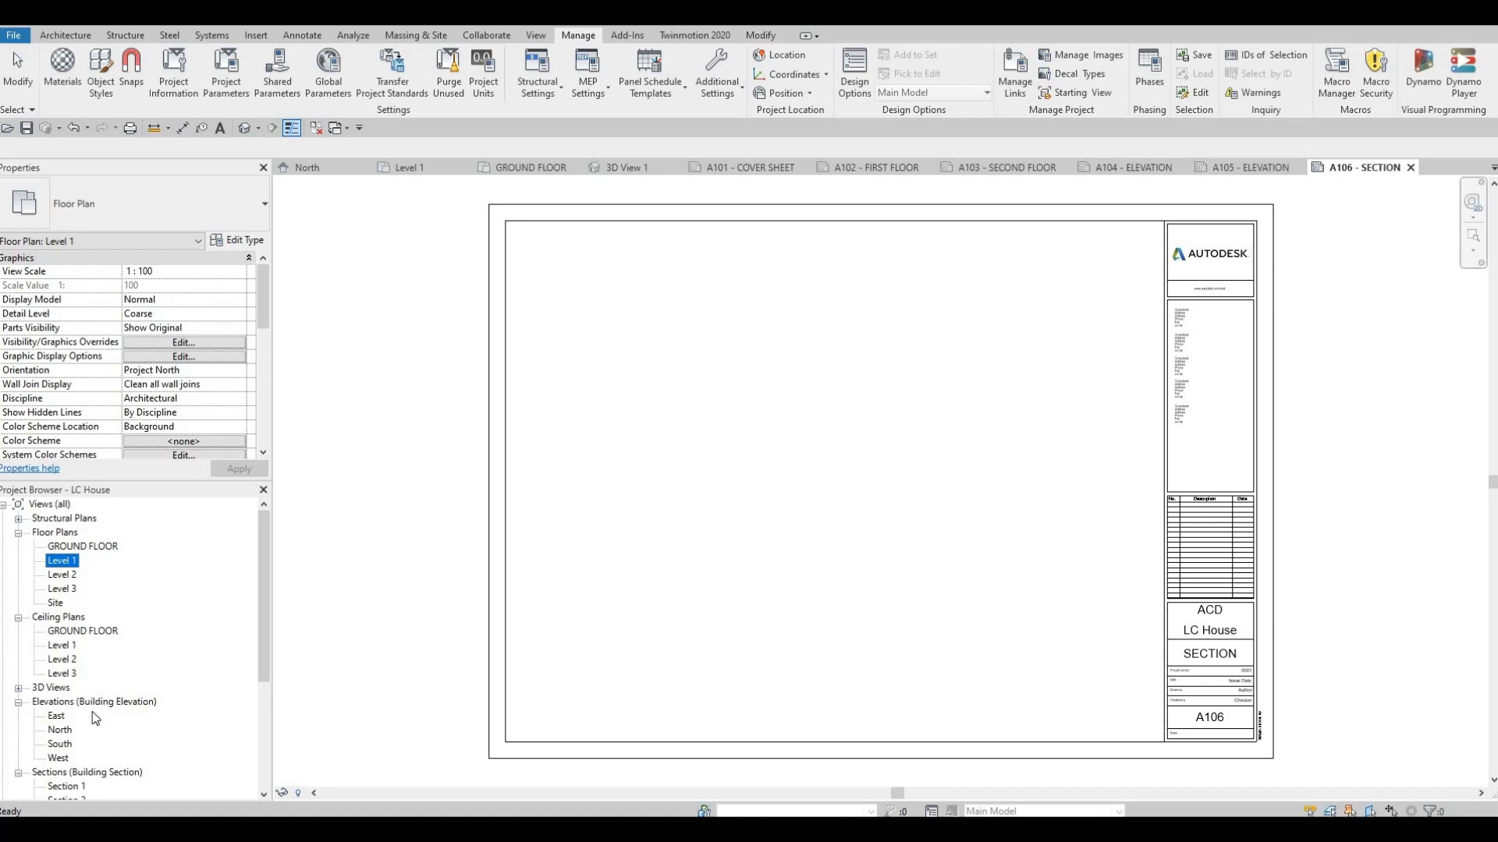
{"action": "scroll", "coordinate": [100, 701], "scroll_direction": "down", "scroll_amount": 1}
{"action": "scroll", "coordinate": [100, 712], "scroll_direction": "down", "scroll_amount": 2}
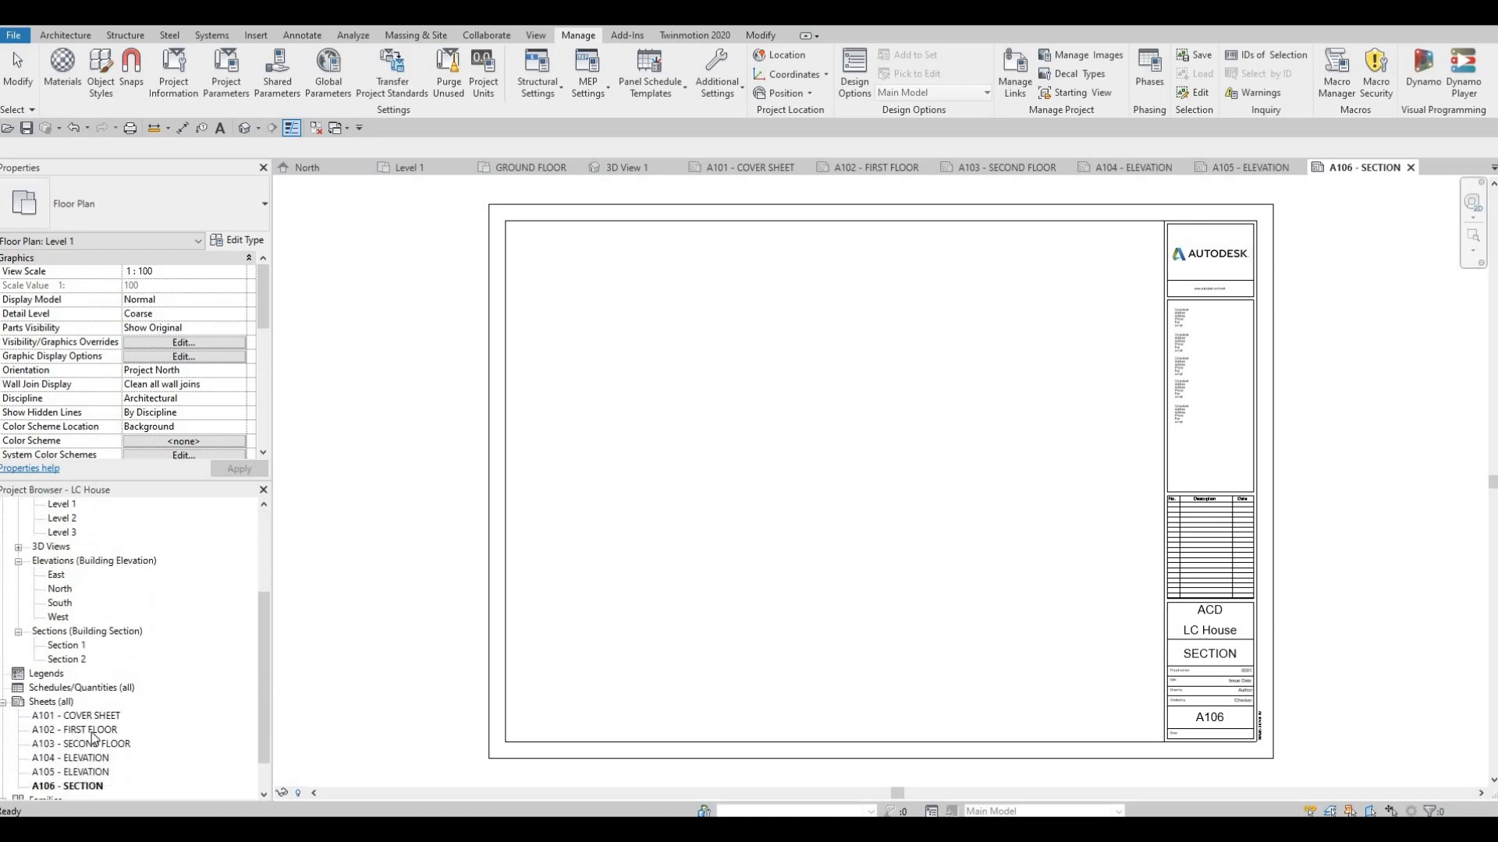
{"action": "double_click", "coordinate": [92, 731]}
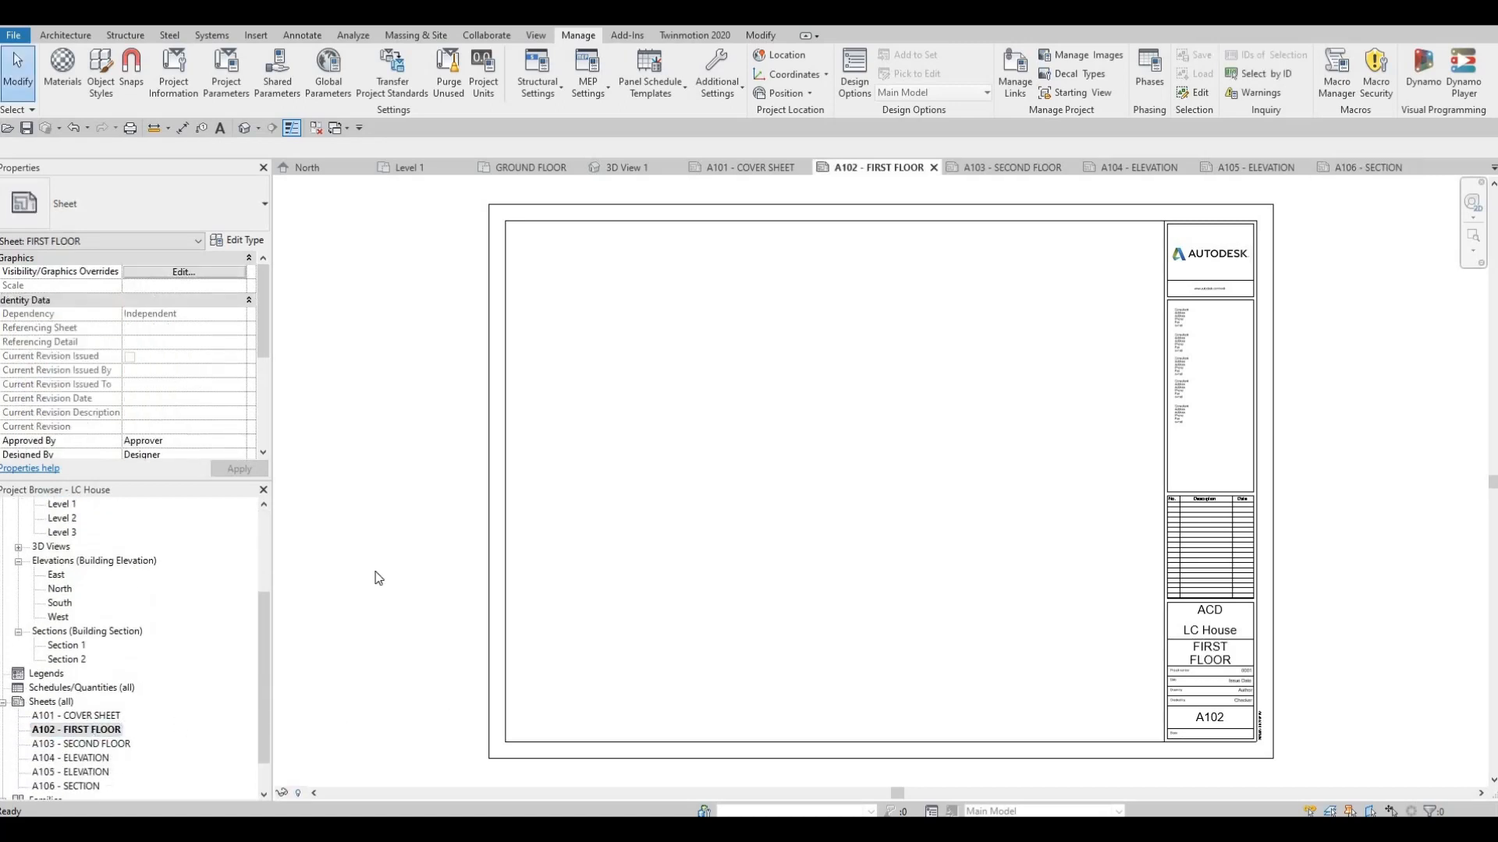
{"action": "left_click", "coordinate": [317, 130]}
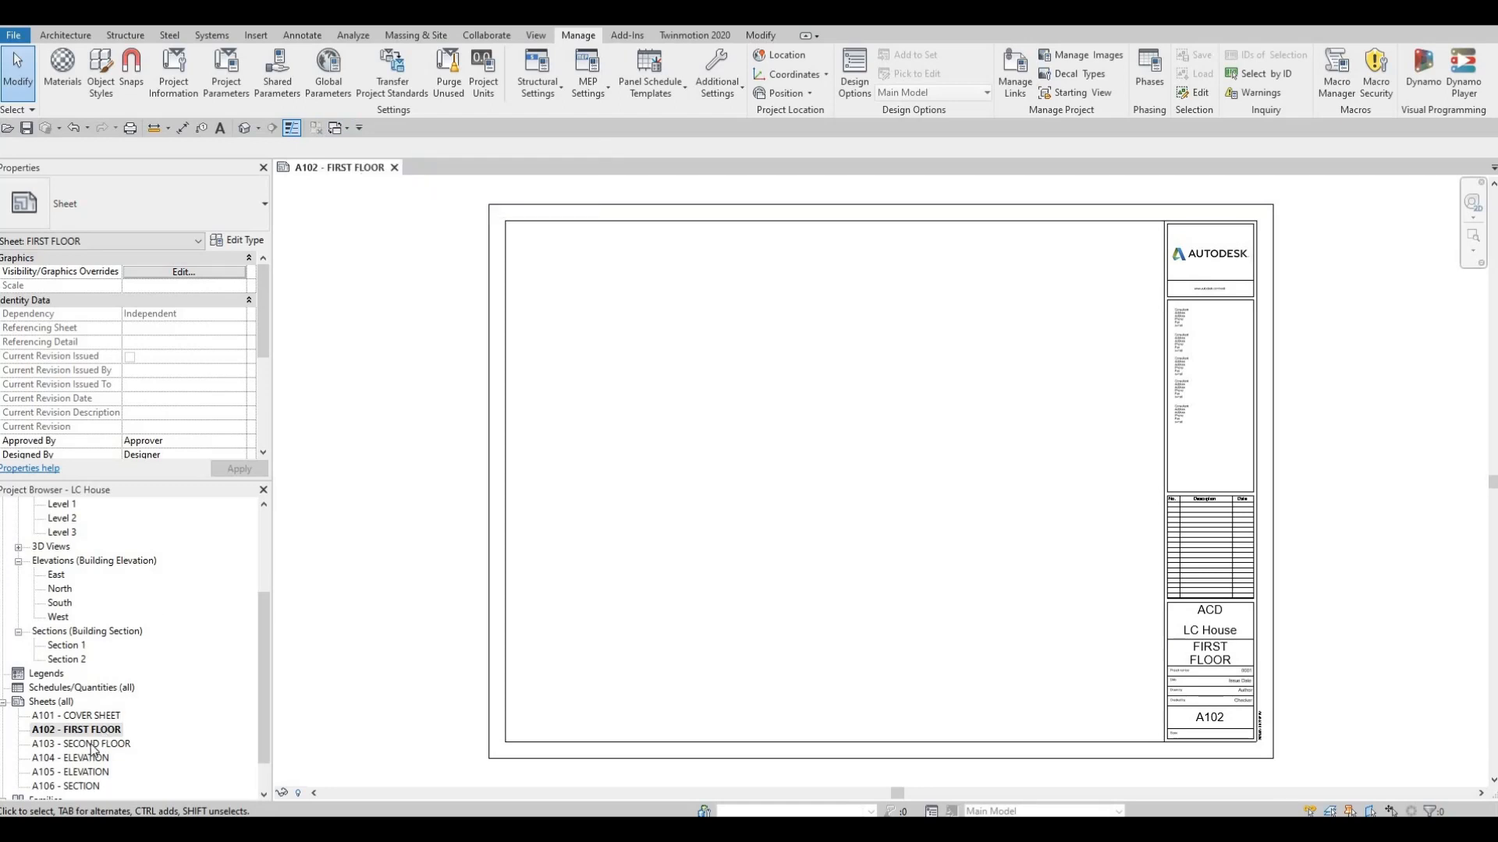
Try to place the Level 1 floor plan on the FIRST FLOOR sheet, and undo the placement.
{"action": "scroll", "coordinate": [125, 717], "scroll_direction": "up", "scroll_amount": 1}
{"action": "scroll", "coordinate": [201, 507], "scroll_direction": "up", "scroll_amount": 2}
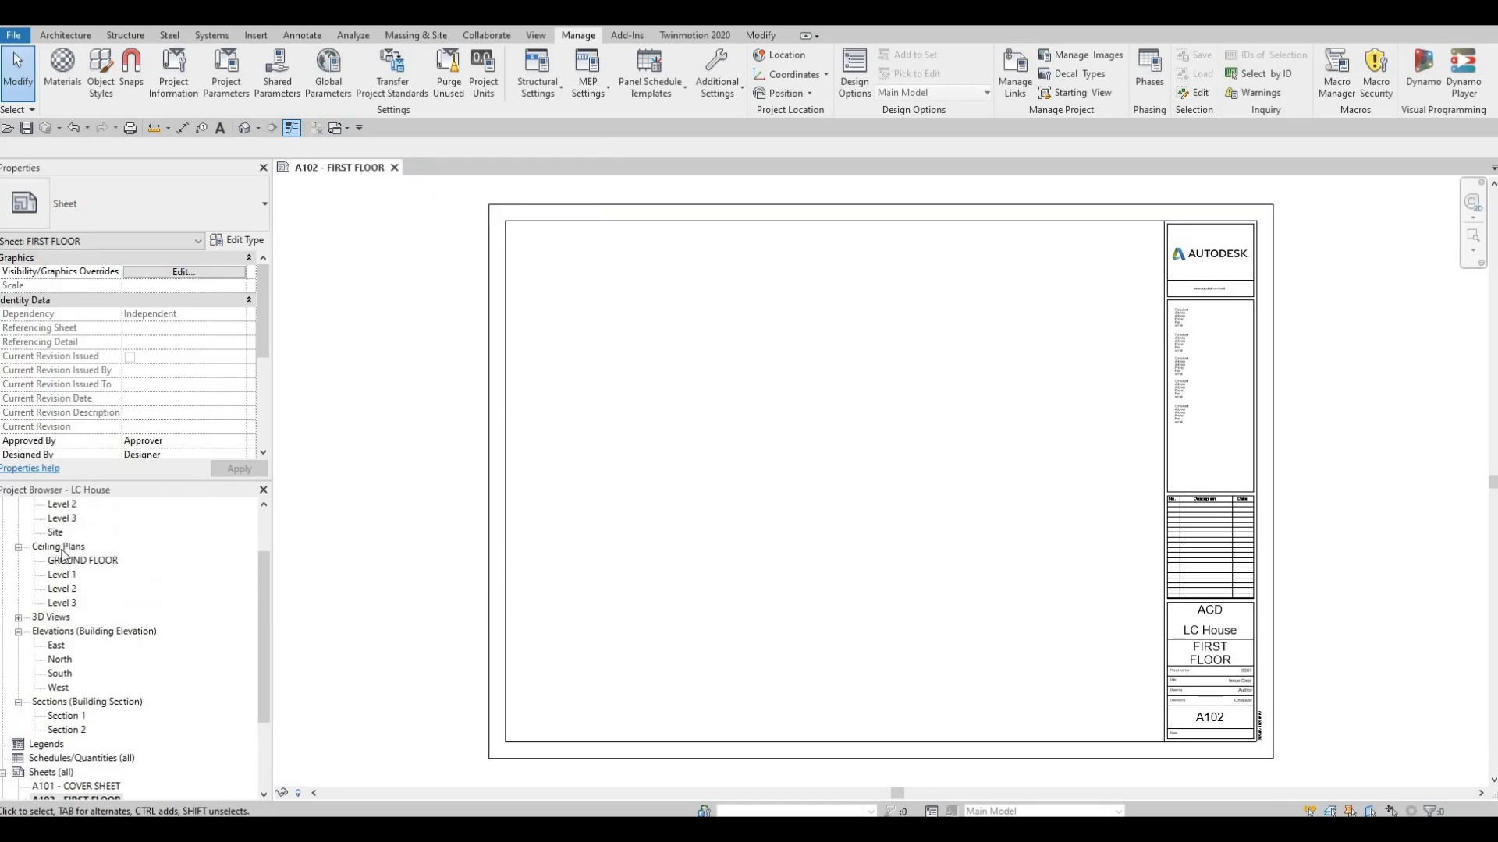
{"action": "scroll", "coordinate": [101, 604], "scroll_direction": "up", "scroll_amount": 2}
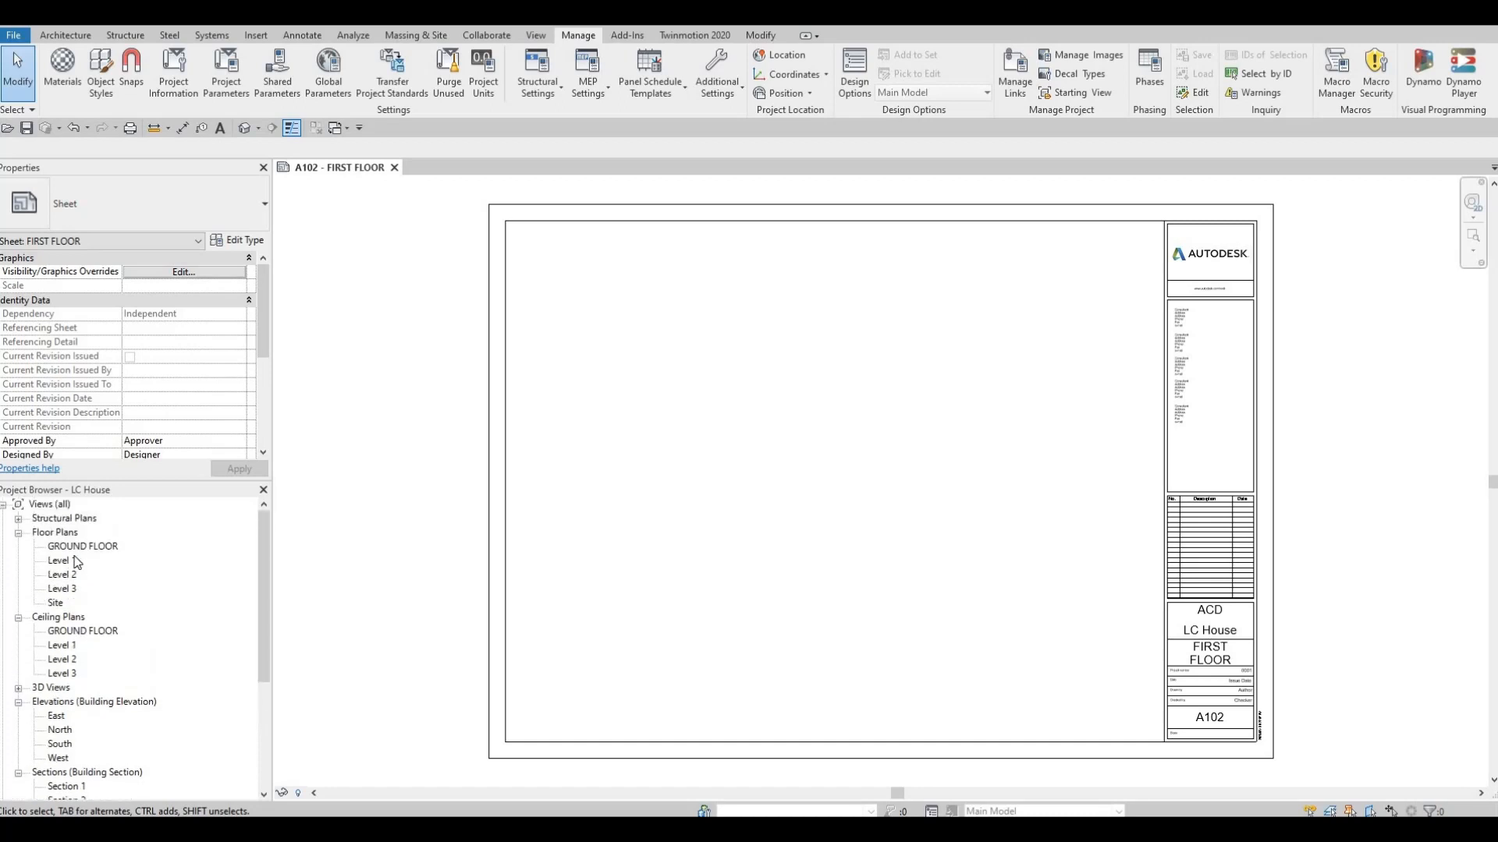
{"action": "left_click", "coordinate": [62, 561]}
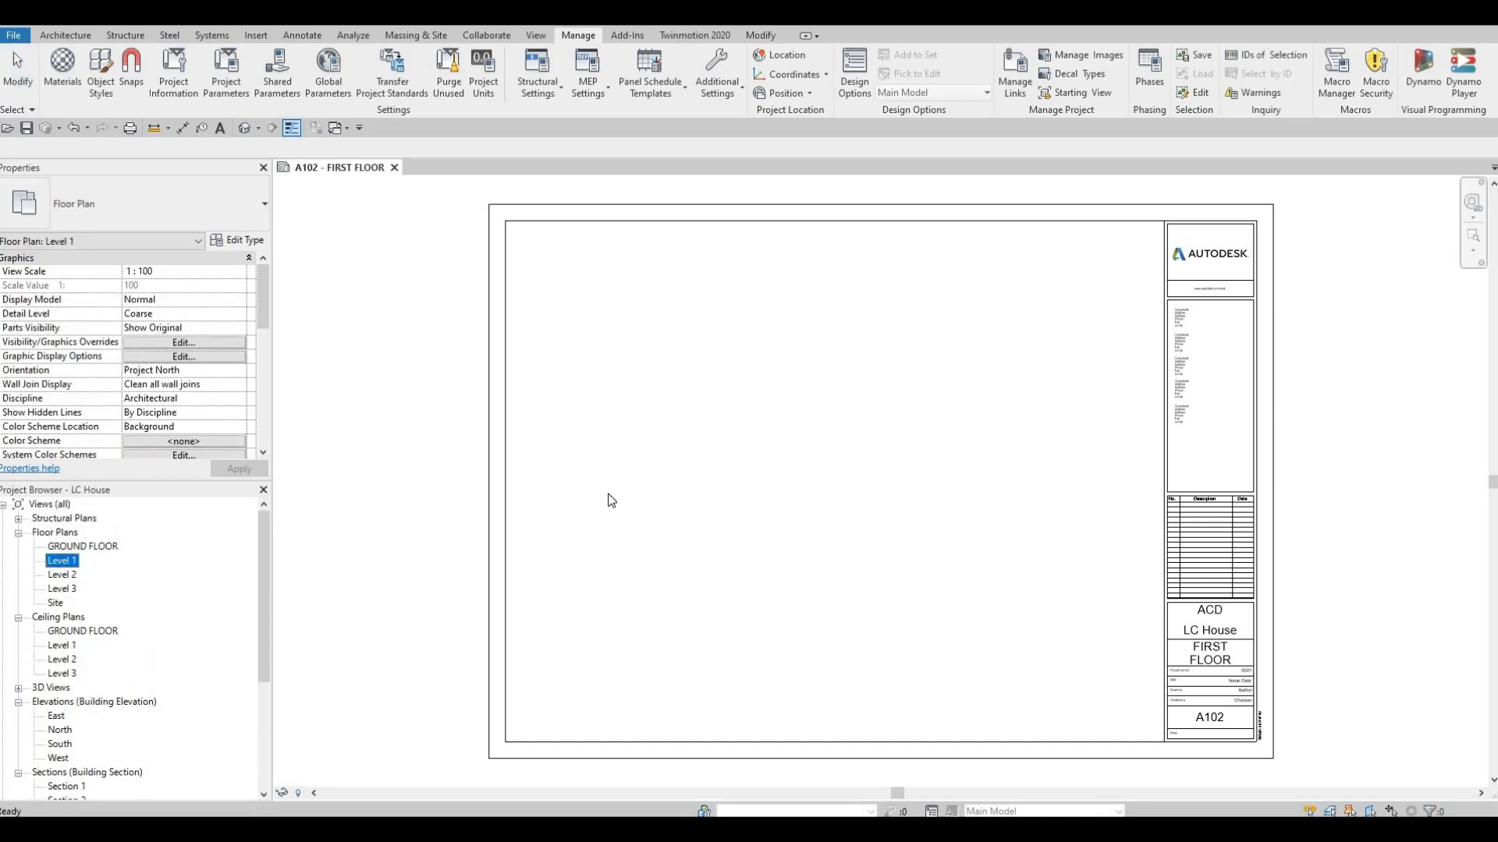
{"action": "left_click_drag", "start_coordinate": [608, 494], "coordinate": [771, 473]}
{"action": "scroll", "coordinate": [833, 465], "scroll_direction": "down", "scroll_amount": 2}
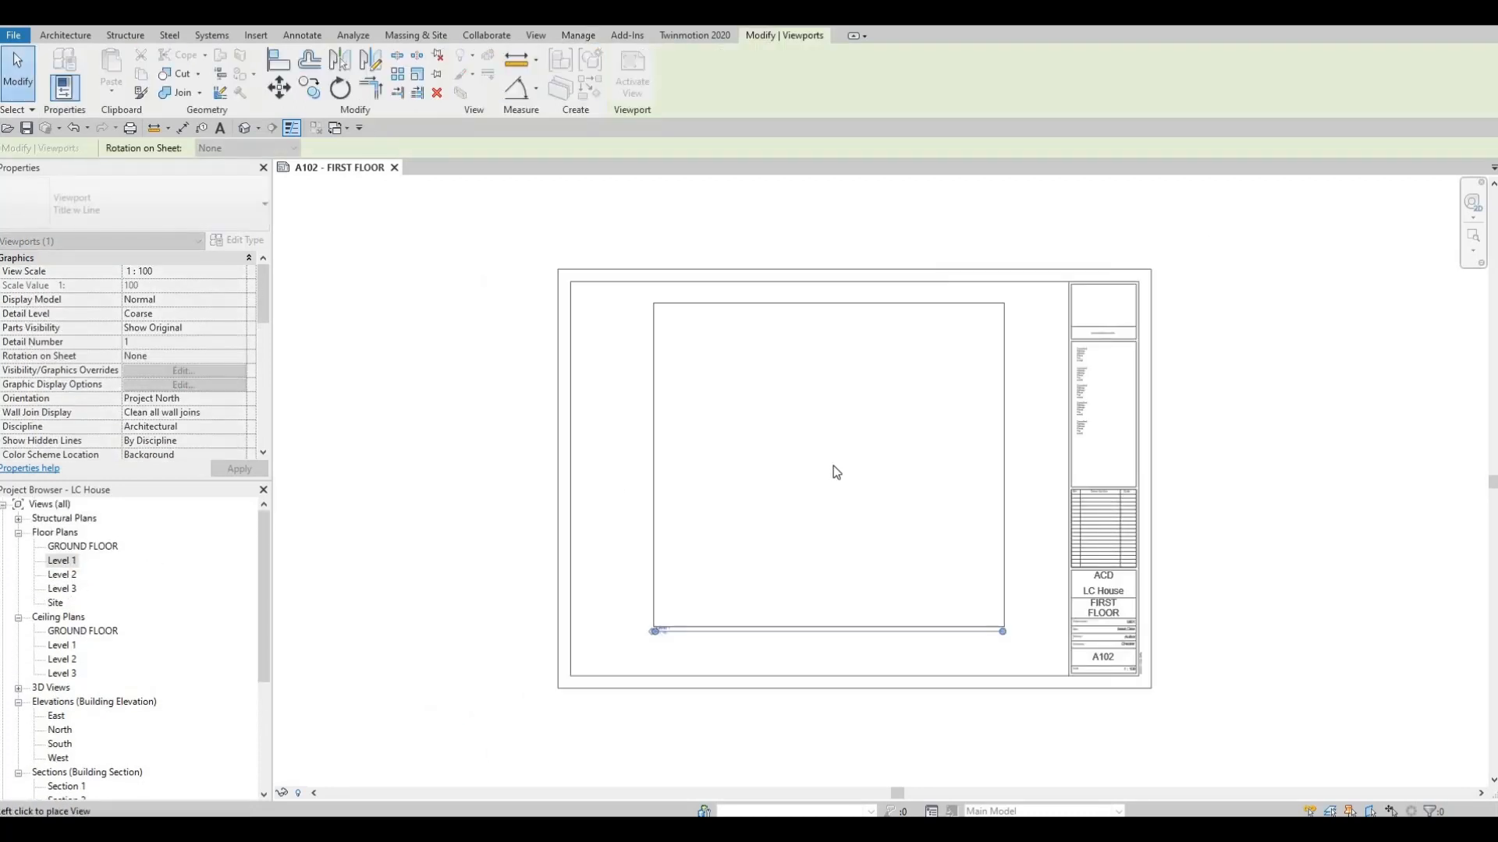
{"action": "left_click", "coordinate": [795, 561]}
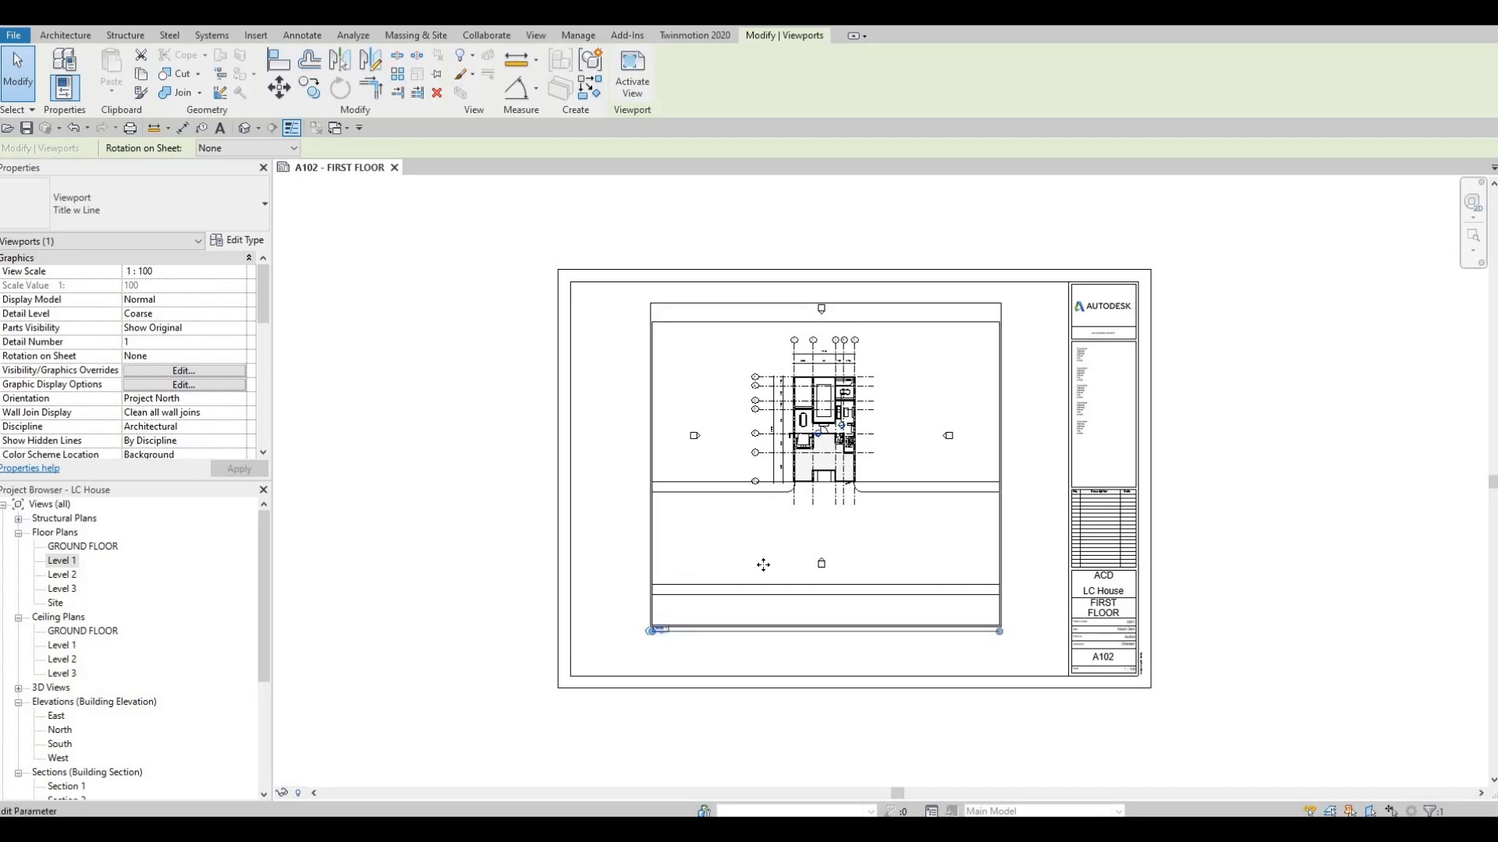
{"action": "key", "text": "ctrl+z"}
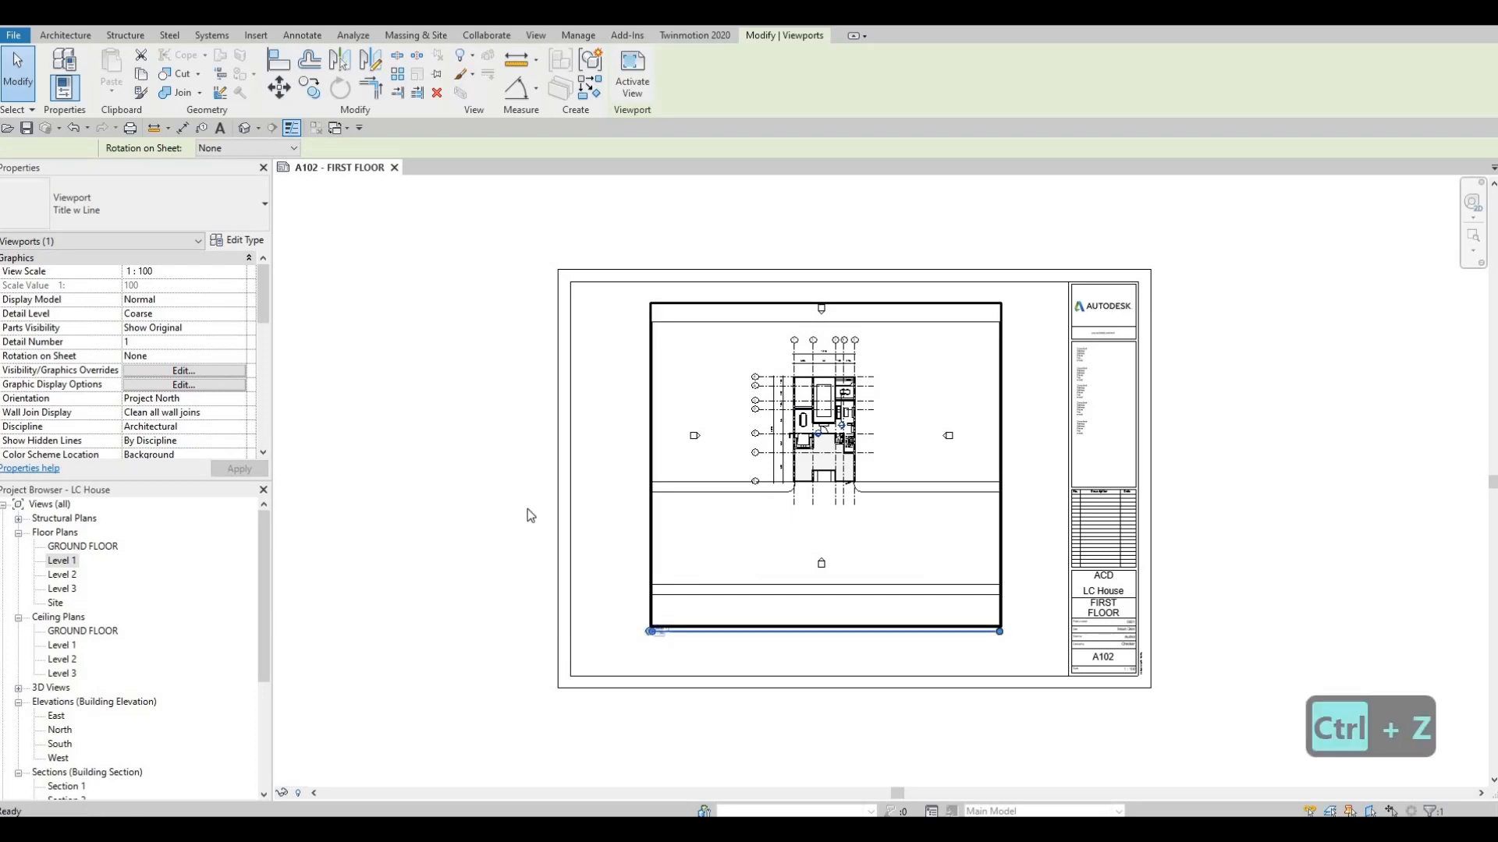
Open the Level 1 floor plan, set its view scale to 1:50 and return to the FIRST FLOOR sheet.
{"action": "double_click", "coordinate": [65, 561]}
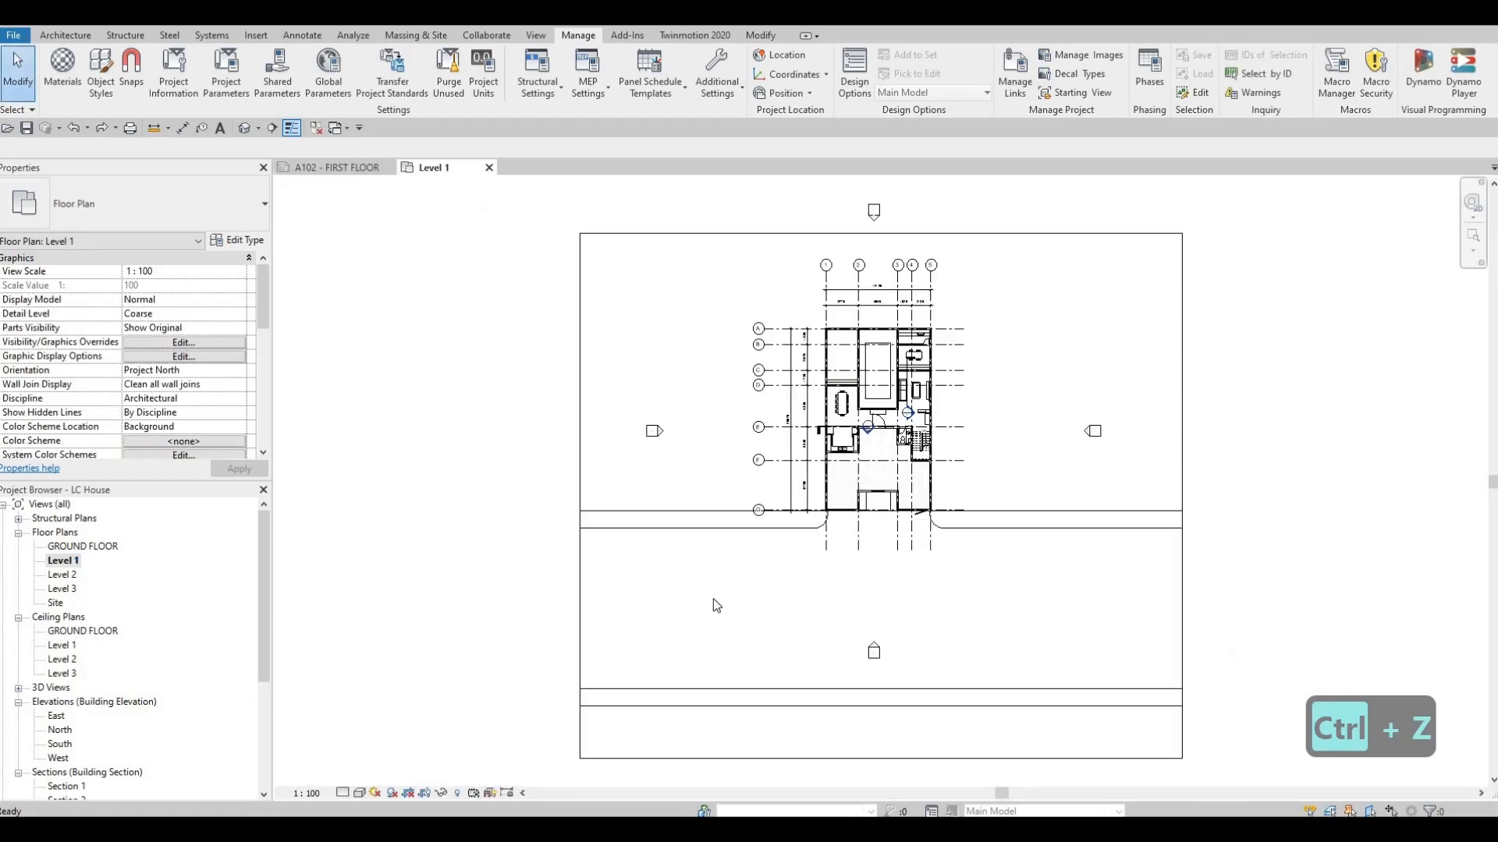
{"action": "left_click", "coordinate": [317, 793]}
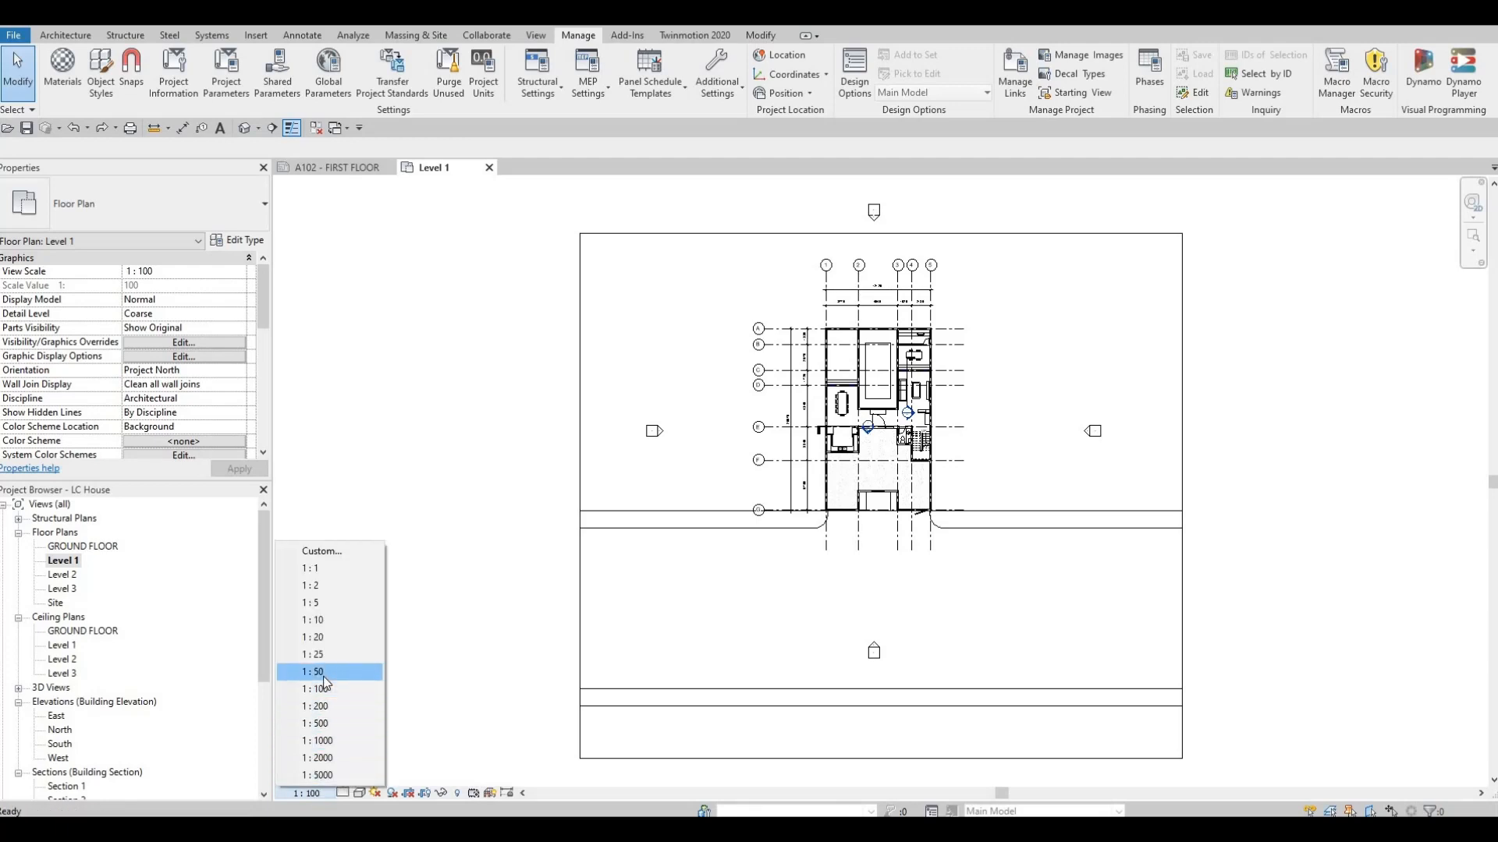
{"action": "left_click", "coordinate": [335, 167]}
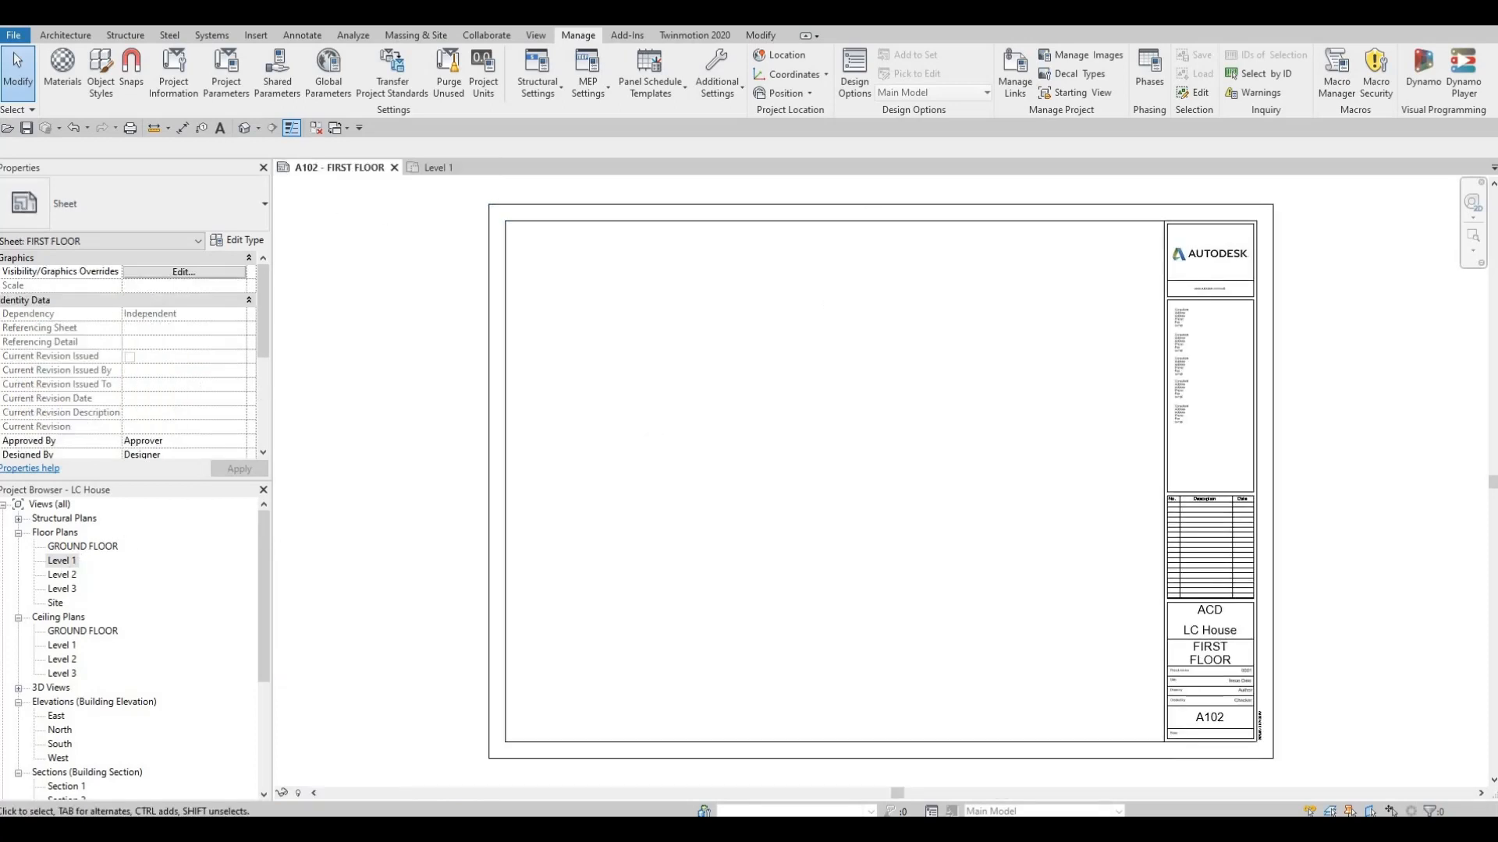
Place the Level 1 floor plan on the FIRST FLOOR sheet and move it until the house sits inside the titleblock frame.
{"action": "left_click_drag", "start_coordinate": [62, 561], "coordinate": [737, 460]}
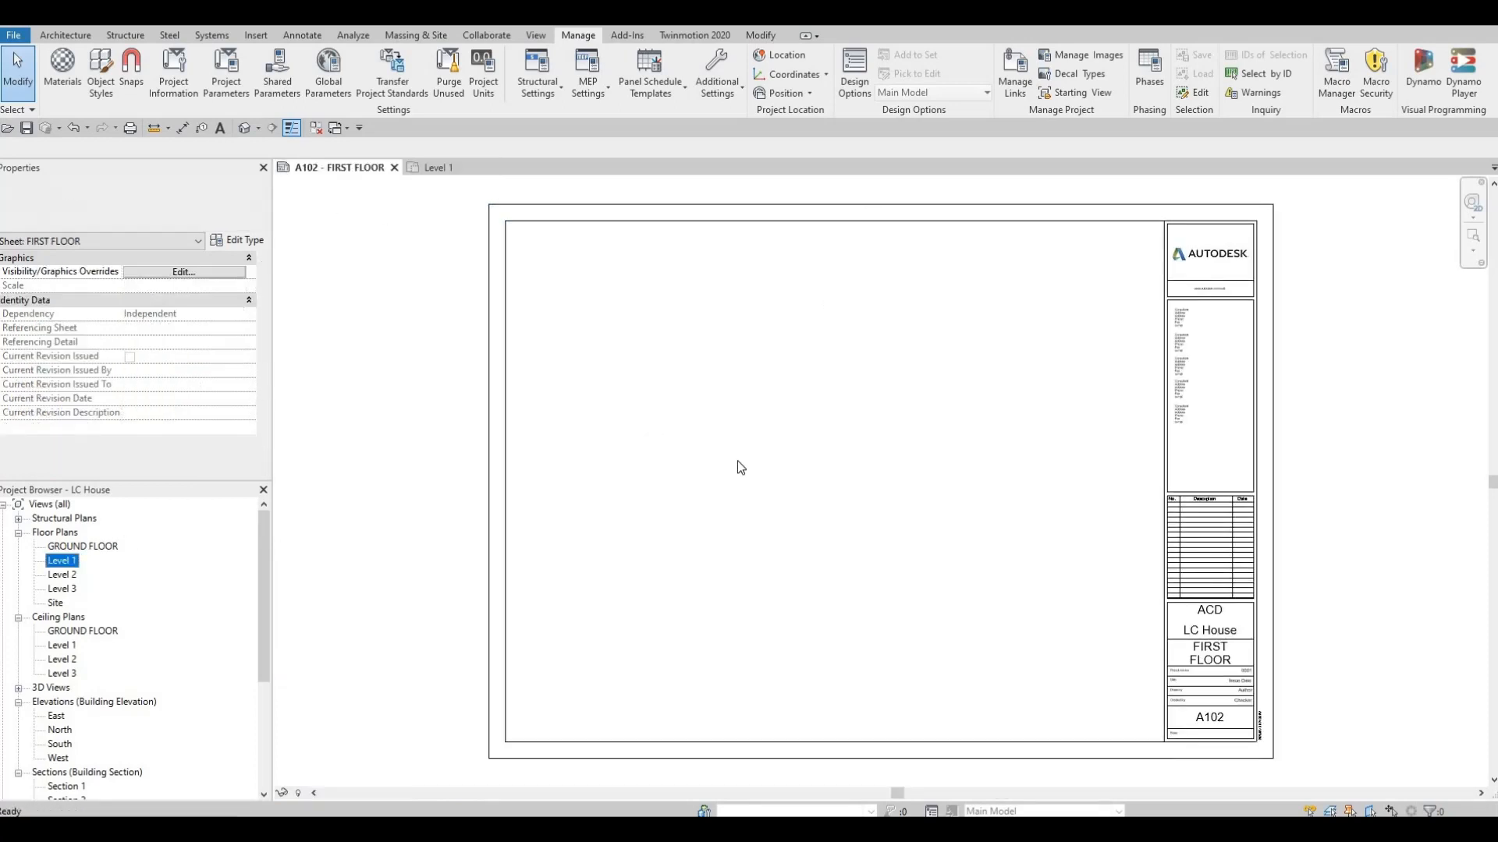
{"action": "scroll", "coordinate": [848, 466], "scroll_direction": "down", "scroll_amount": 2}
{"action": "left_click", "coordinate": [848, 463]}
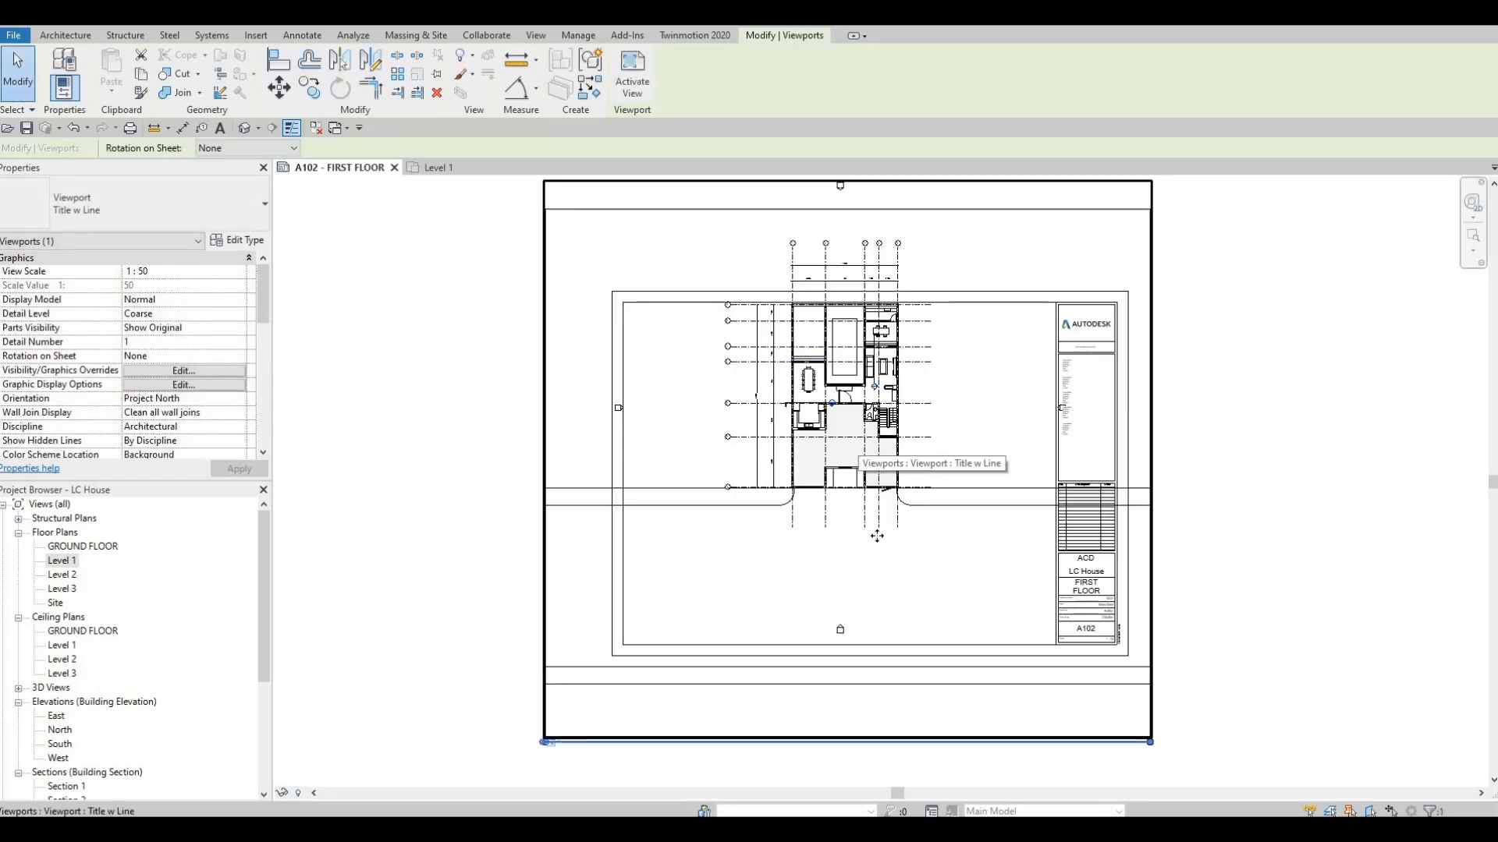
{"action": "left_click_drag", "start_coordinate": [787, 460], "coordinate": [806, 549]}
{"action": "scroll", "coordinate": [852, 411], "scroll_direction": "down", "scroll_amount": 1}
{"action": "middle_click_drag", "start_coordinate": [852, 411], "coordinate": [858, 336]}
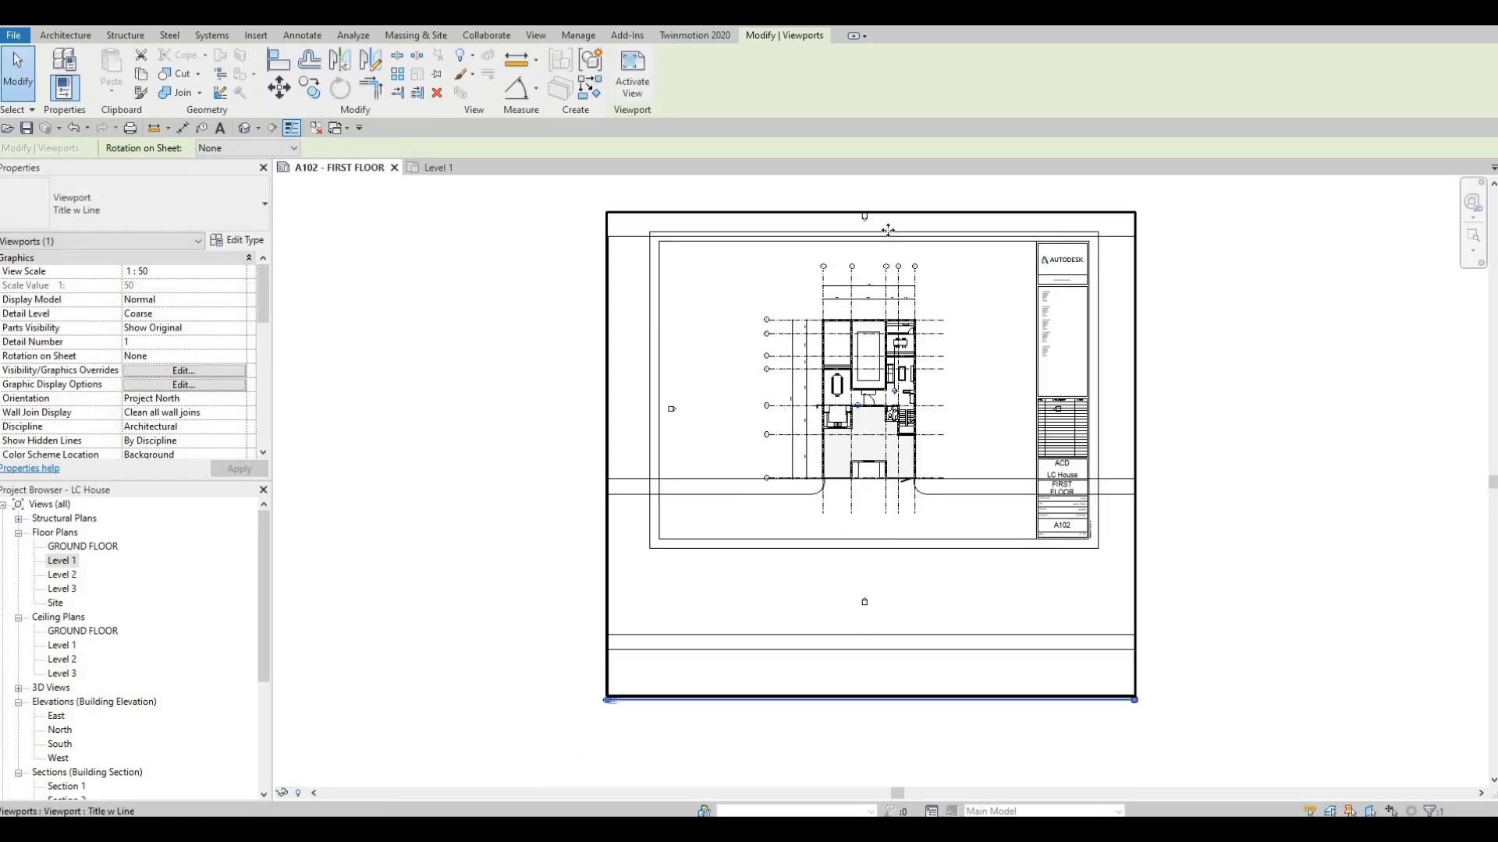
{"action": "scroll", "coordinate": [861, 335], "scroll_direction": "up", "scroll_amount": 2}
{"action": "scroll", "coordinate": [672, 326], "scroll_direction": "down", "scroll_amount": 2}
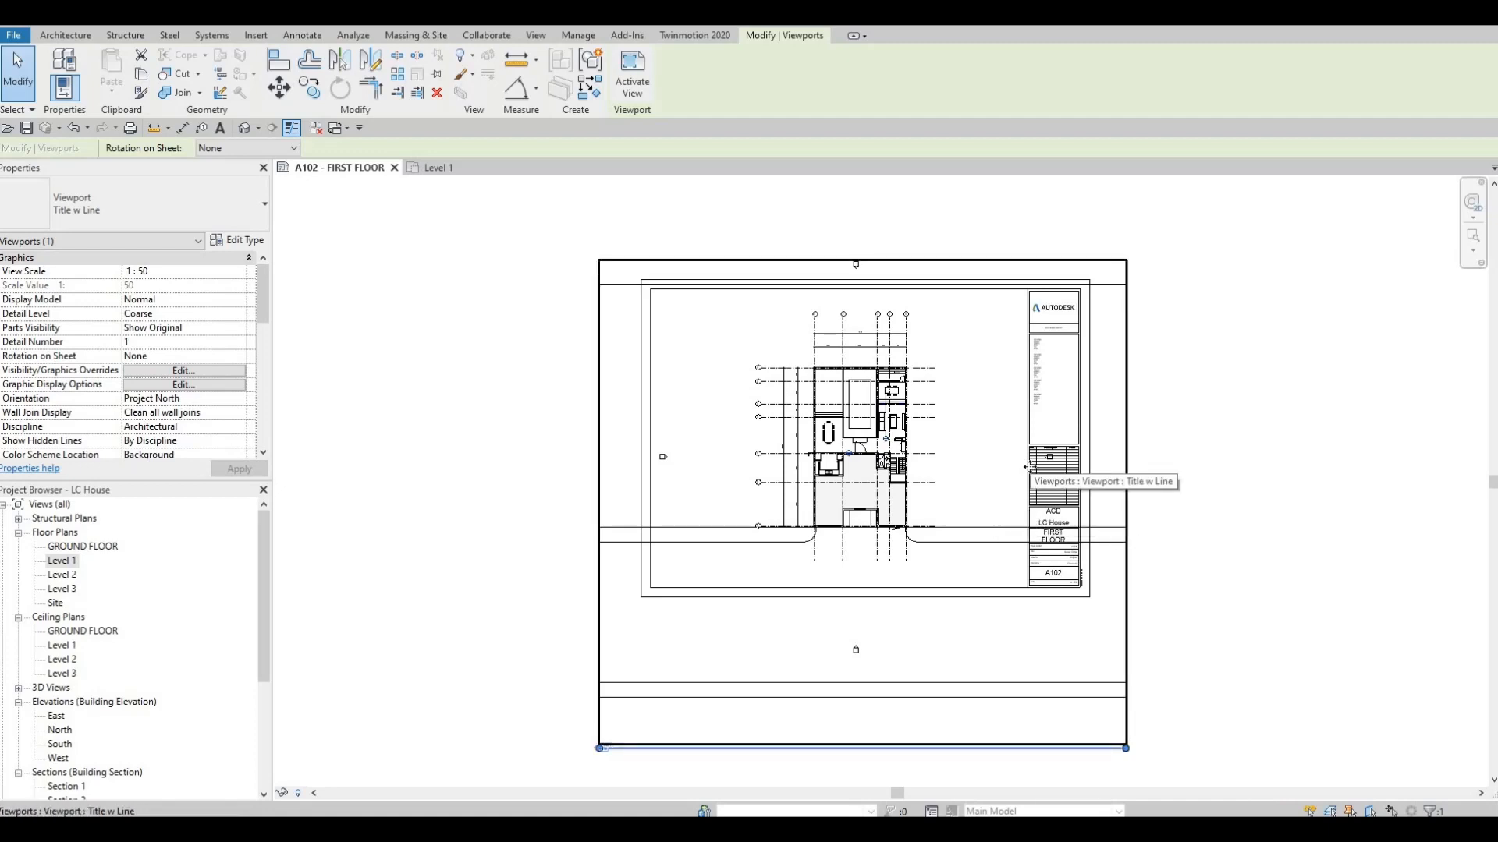
Enable Crop View, Crop Region Visible and Annotation Crop for the Level 1 floor plan.
{"action": "left_click", "coordinate": [428, 167]}
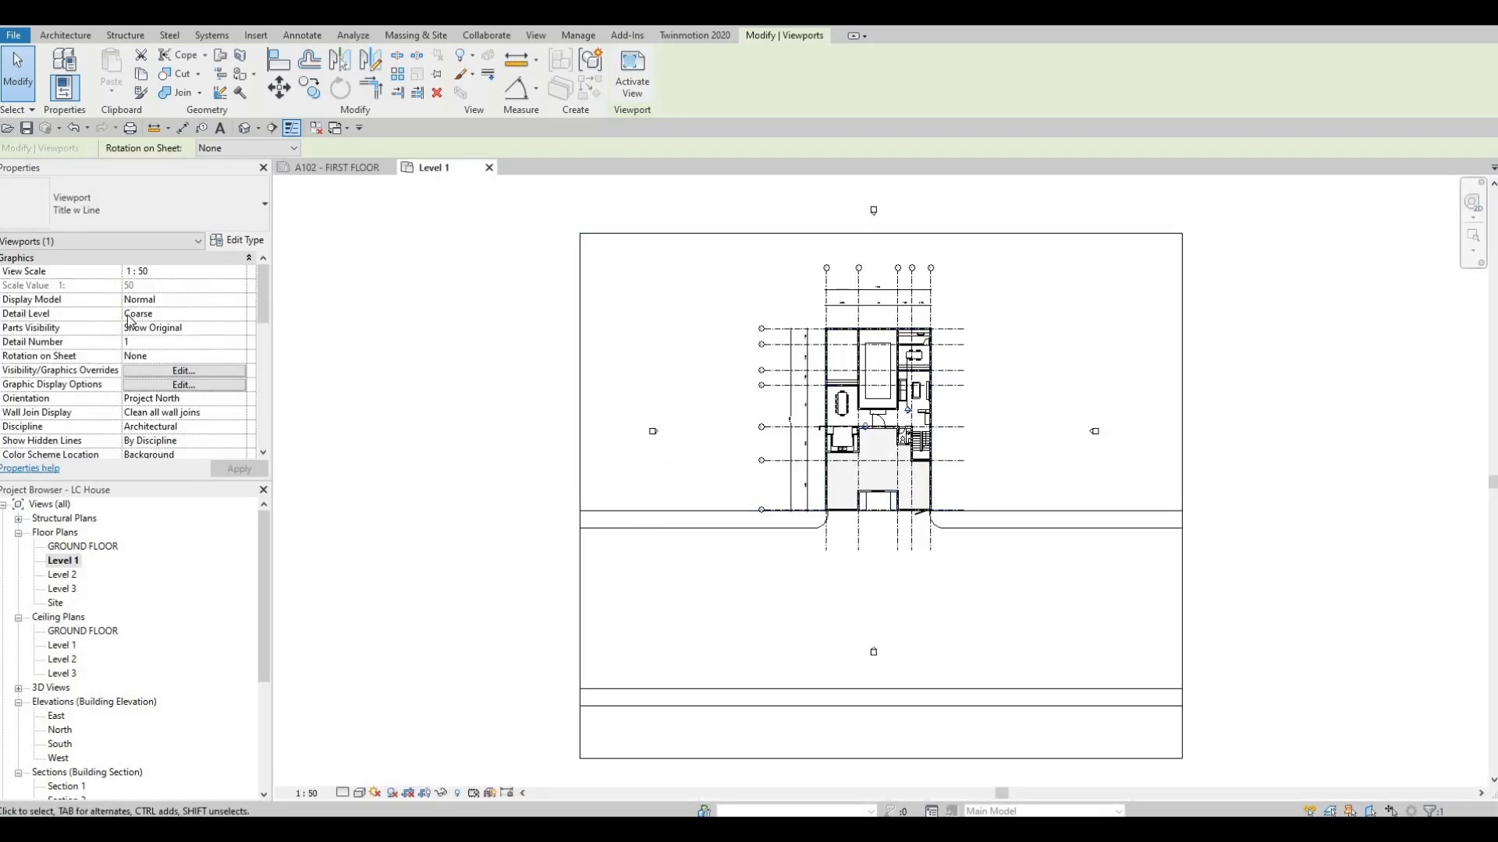
{"action": "scroll", "coordinate": [117, 305], "scroll_direction": "down", "scroll_amount": 5}
{"action": "scroll", "coordinate": [117, 307], "scroll_direction": "down", "scroll_amount": 6}
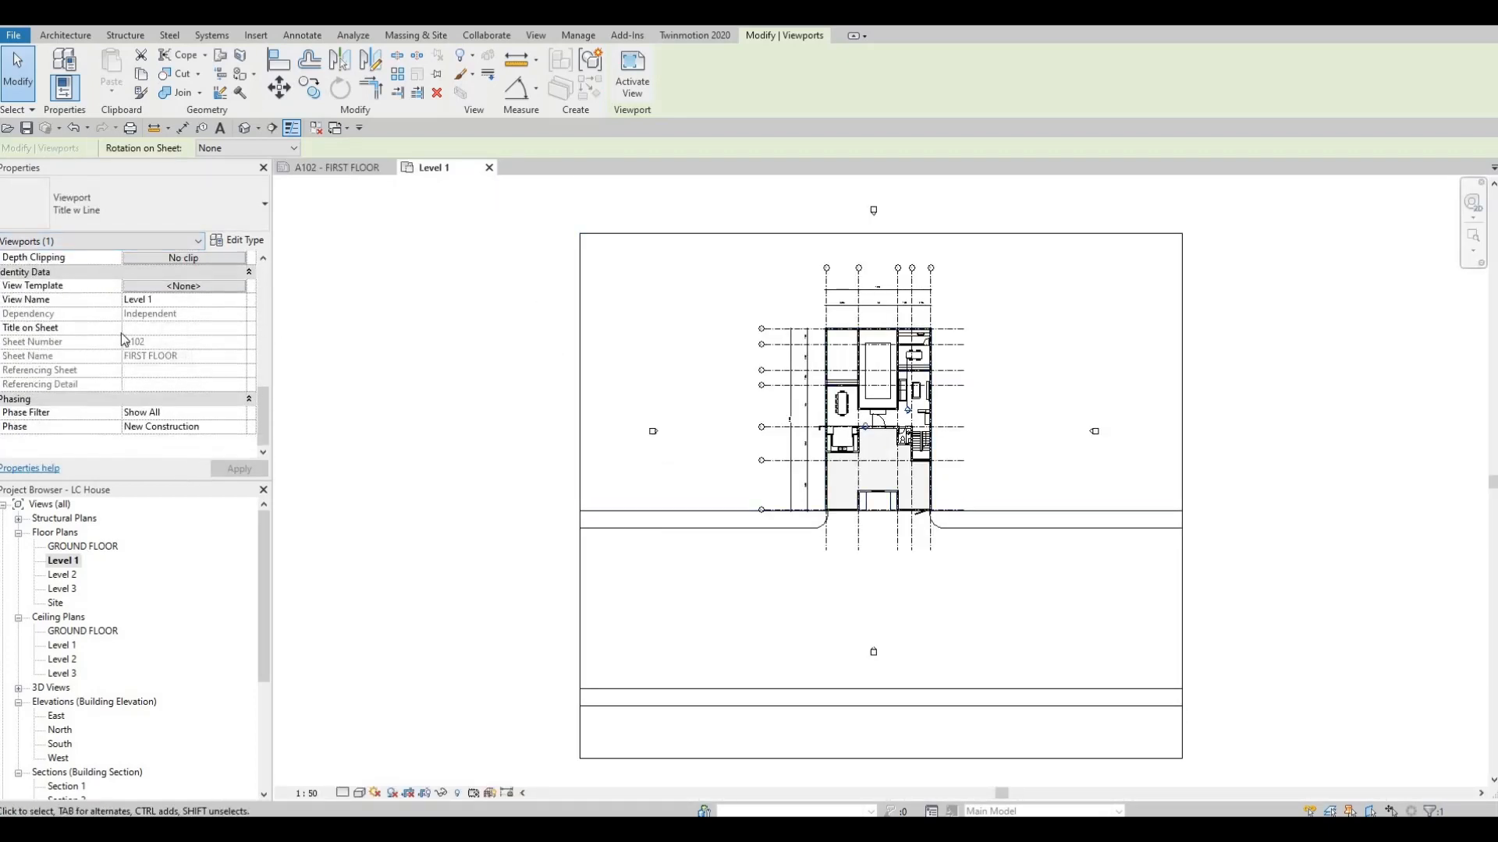
{"action": "scroll", "coordinate": [130, 342], "scroll_direction": "up", "scroll_amount": 10}
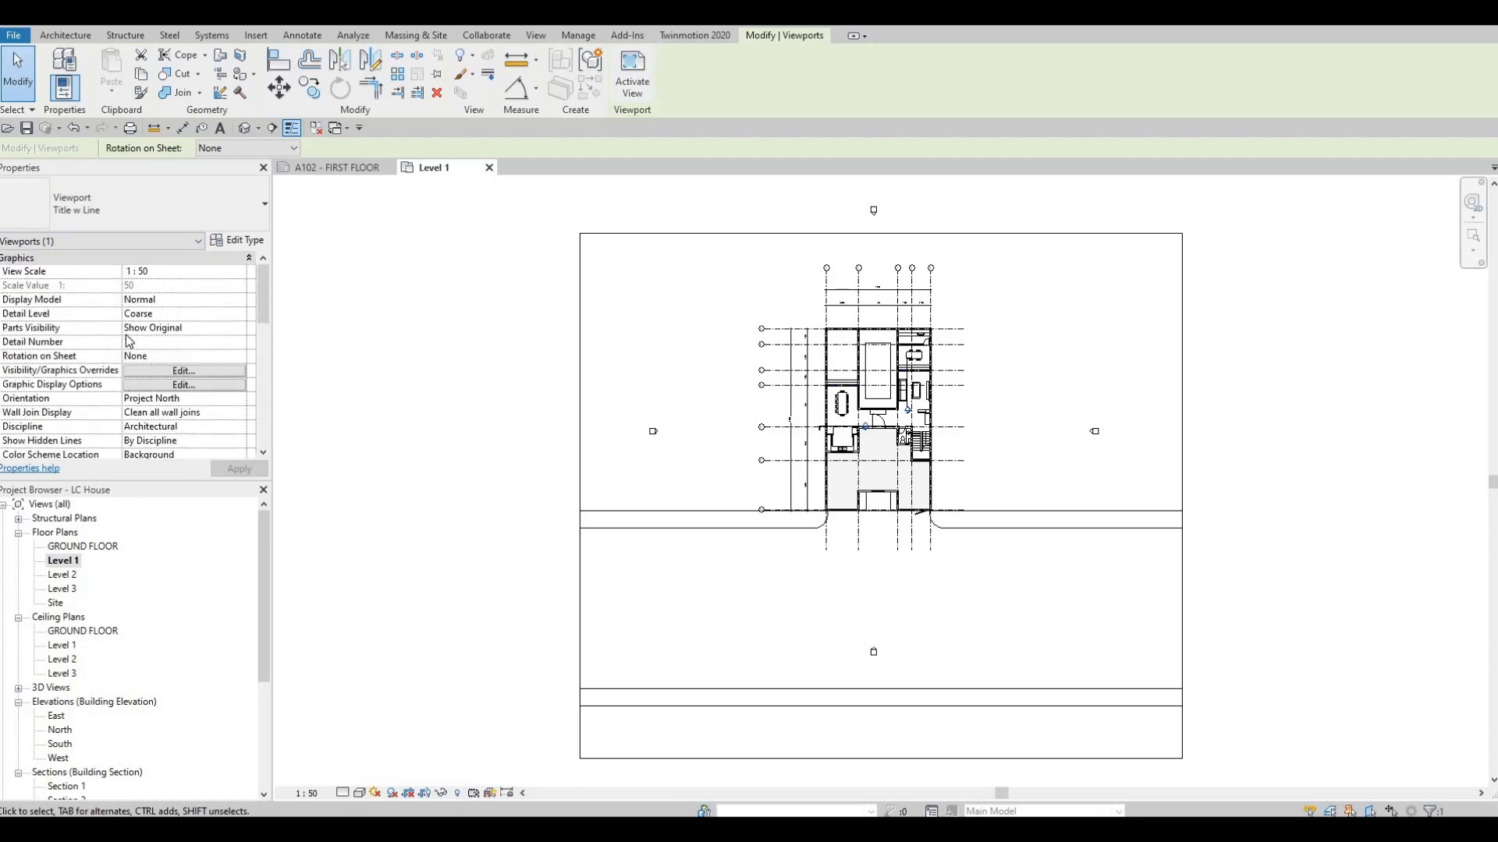
{"action": "key", "text": "Escape"}
{"action": "scroll", "coordinate": [130, 341], "scroll_direction": "down", "scroll_amount": 5}
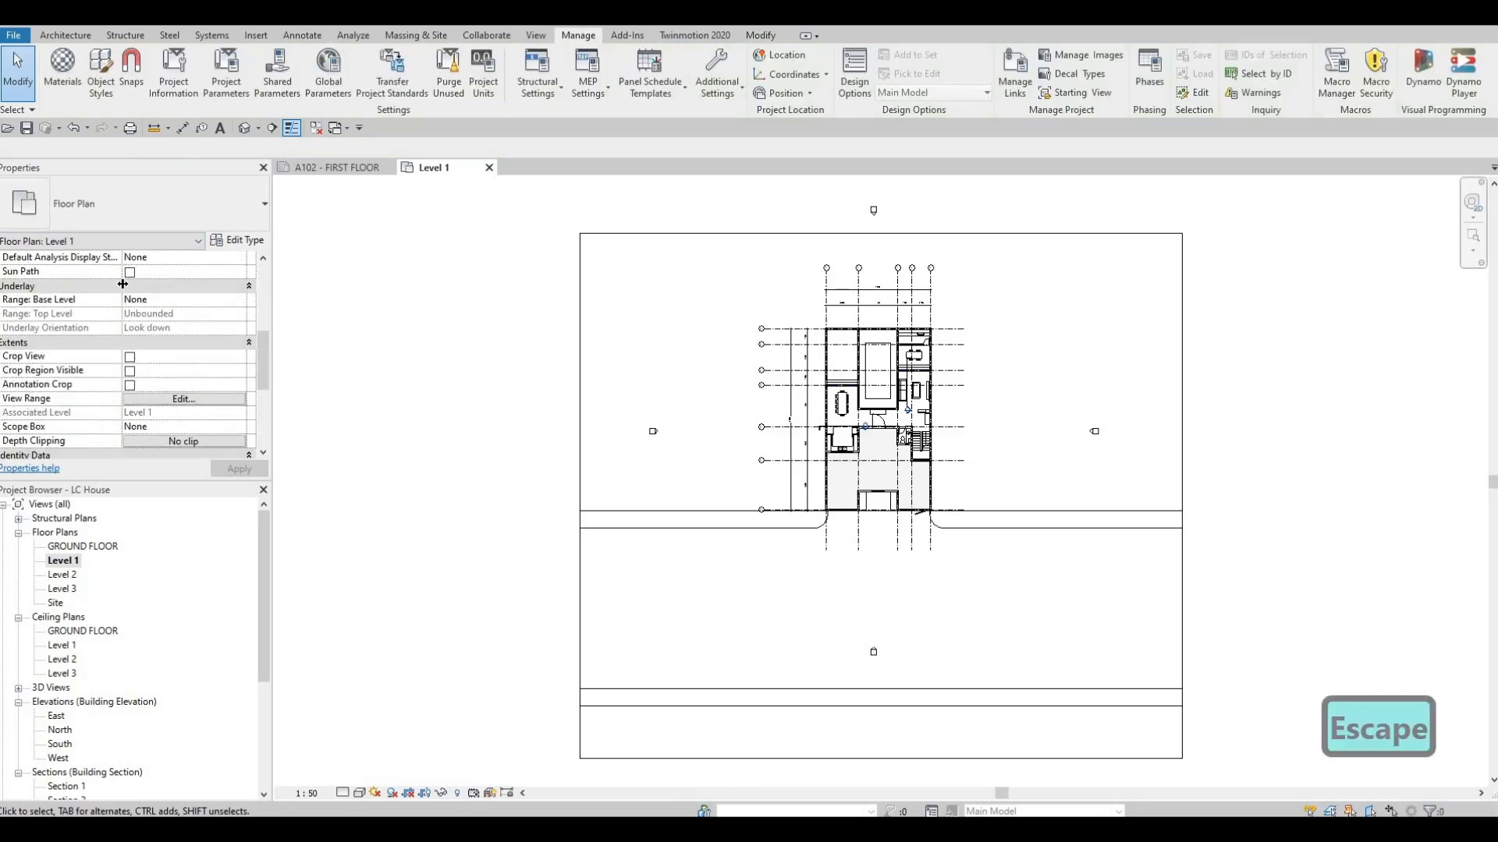
{"action": "left_click", "coordinate": [129, 356]}
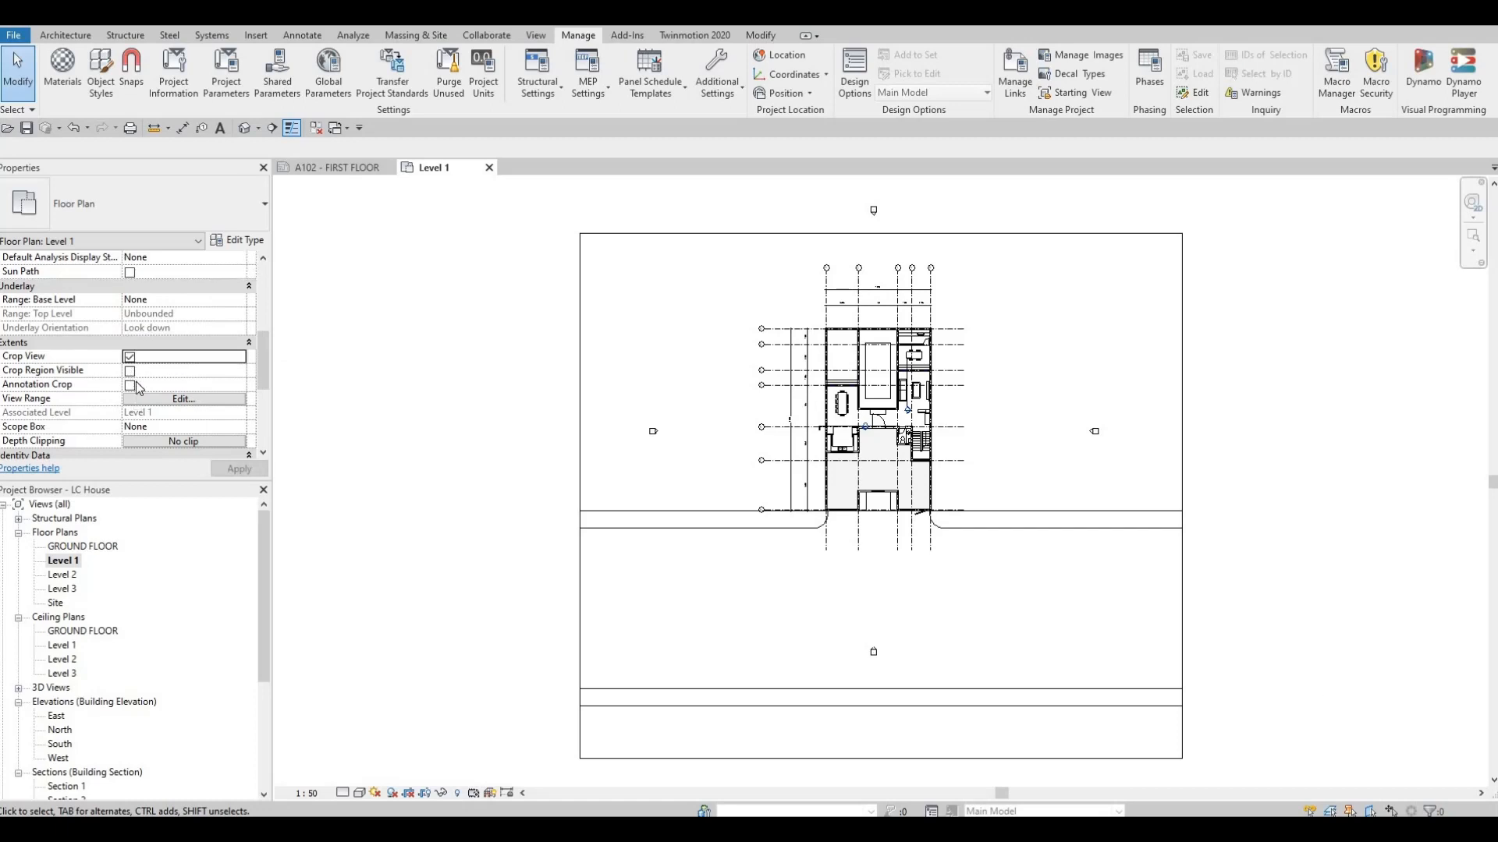
{"action": "left_click", "coordinate": [129, 371]}
{"action": "left_click", "coordinate": [129, 386]}
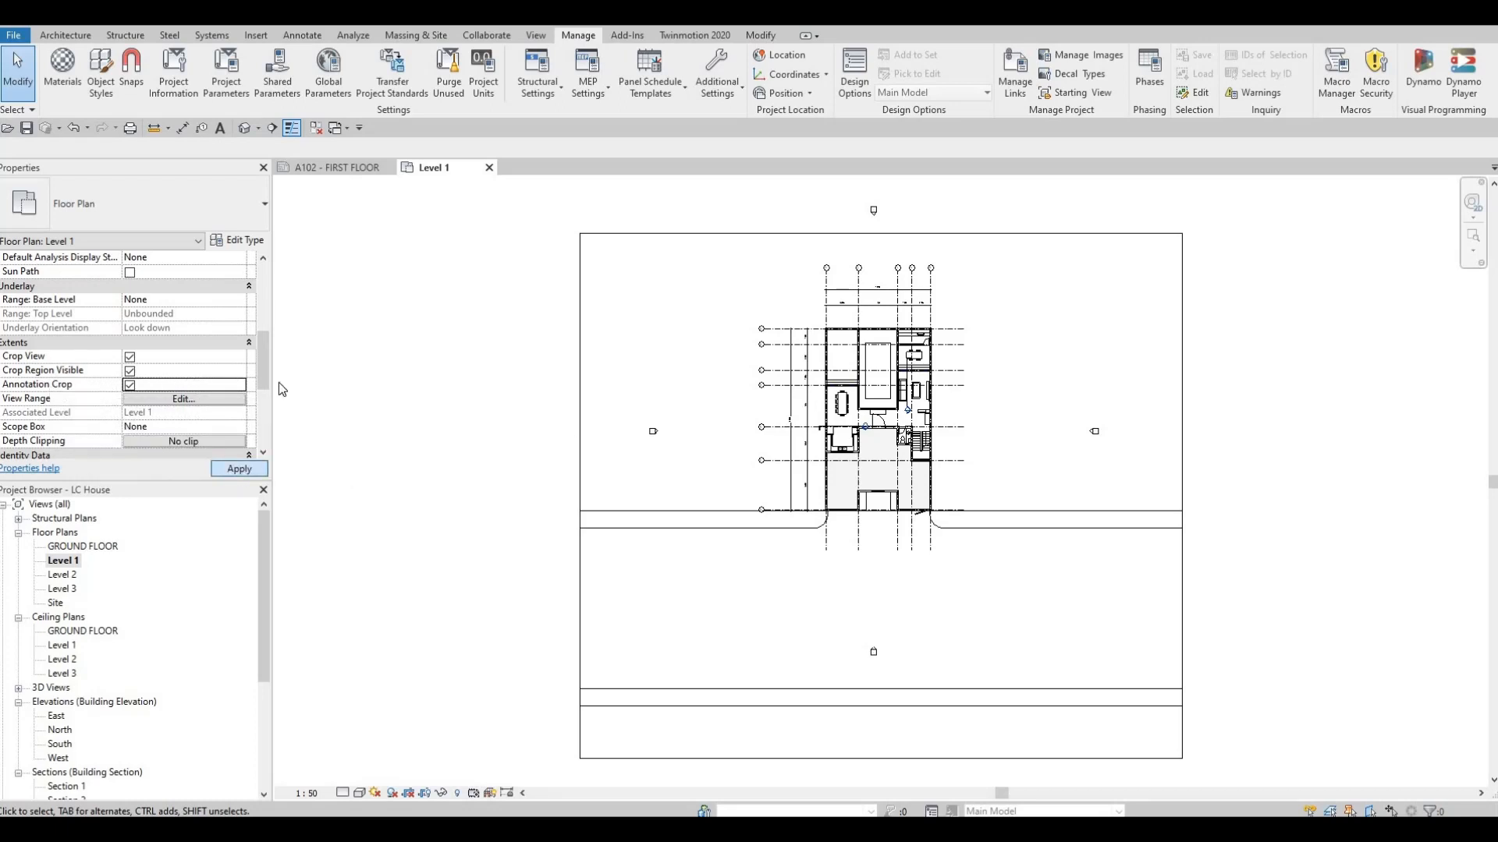
Pull the upper and left edges of the Level 1 crop region in toward the house and its grids.
{"action": "scroll", "coordinate": [652, 406], "scroll_direction": "down", "scroll_amount": 2}
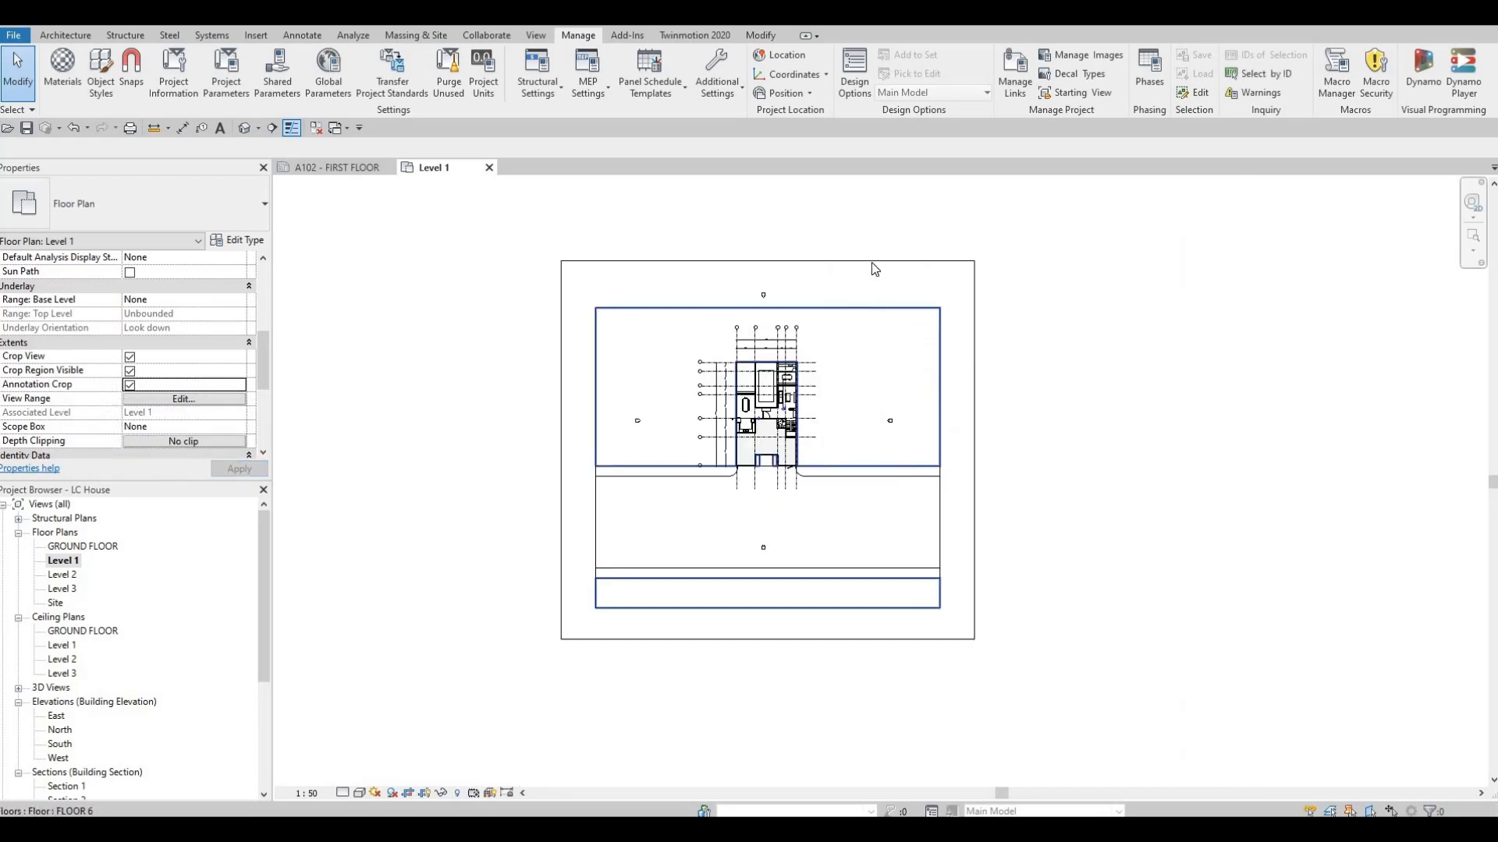
{"action": "left_click", "coordinate": [854, 281]}
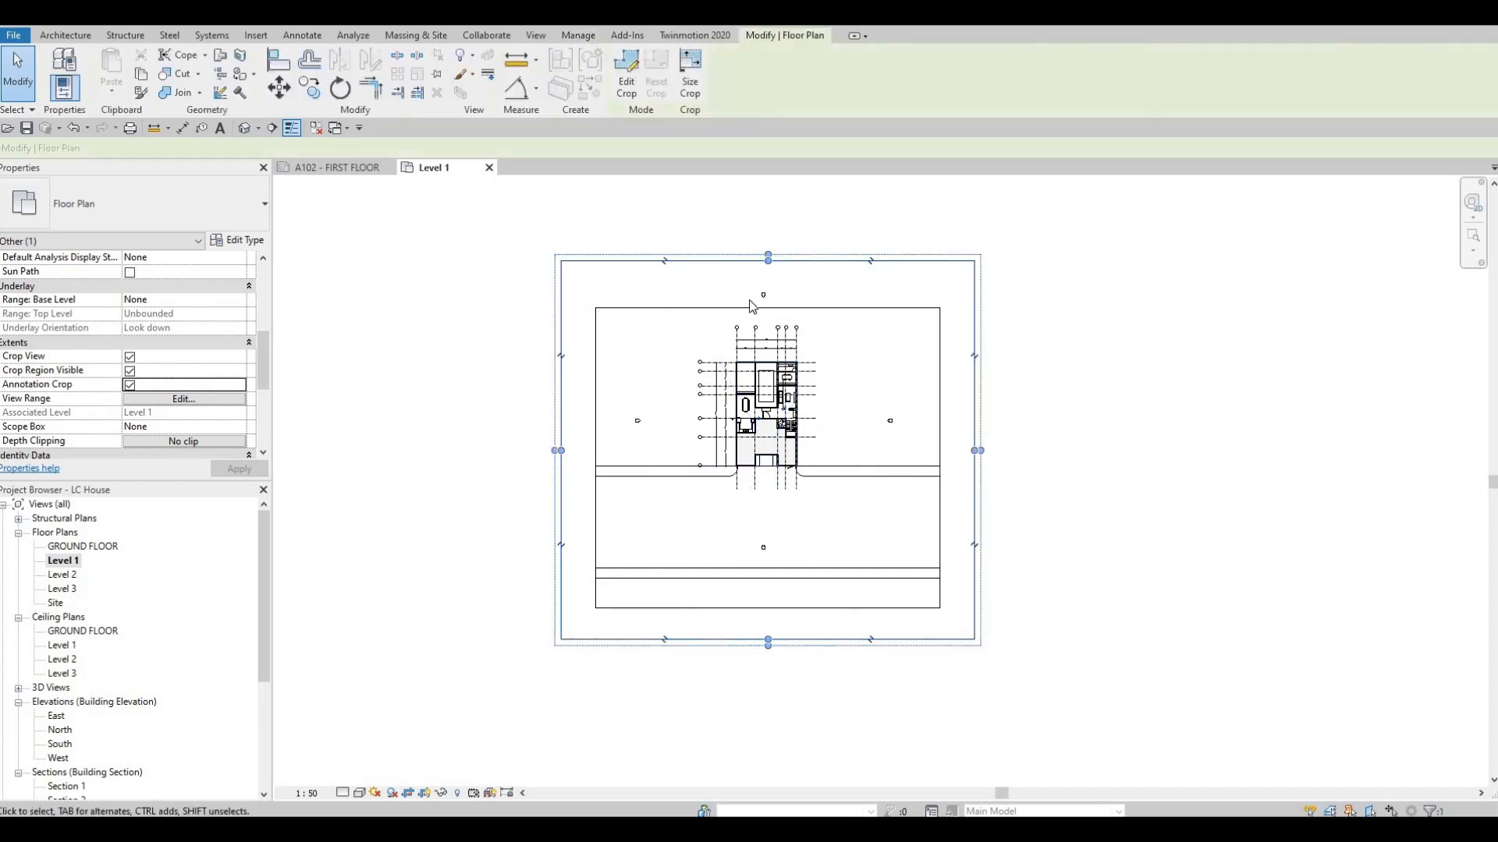
{"action": "scroll", "coordinate": [749, 293], "scroll_direction": "up", "scroll_amount": 2}
{"action": "left_click_drag", "start_coordinate": [783, 239], "coordinate": [782, 337]}
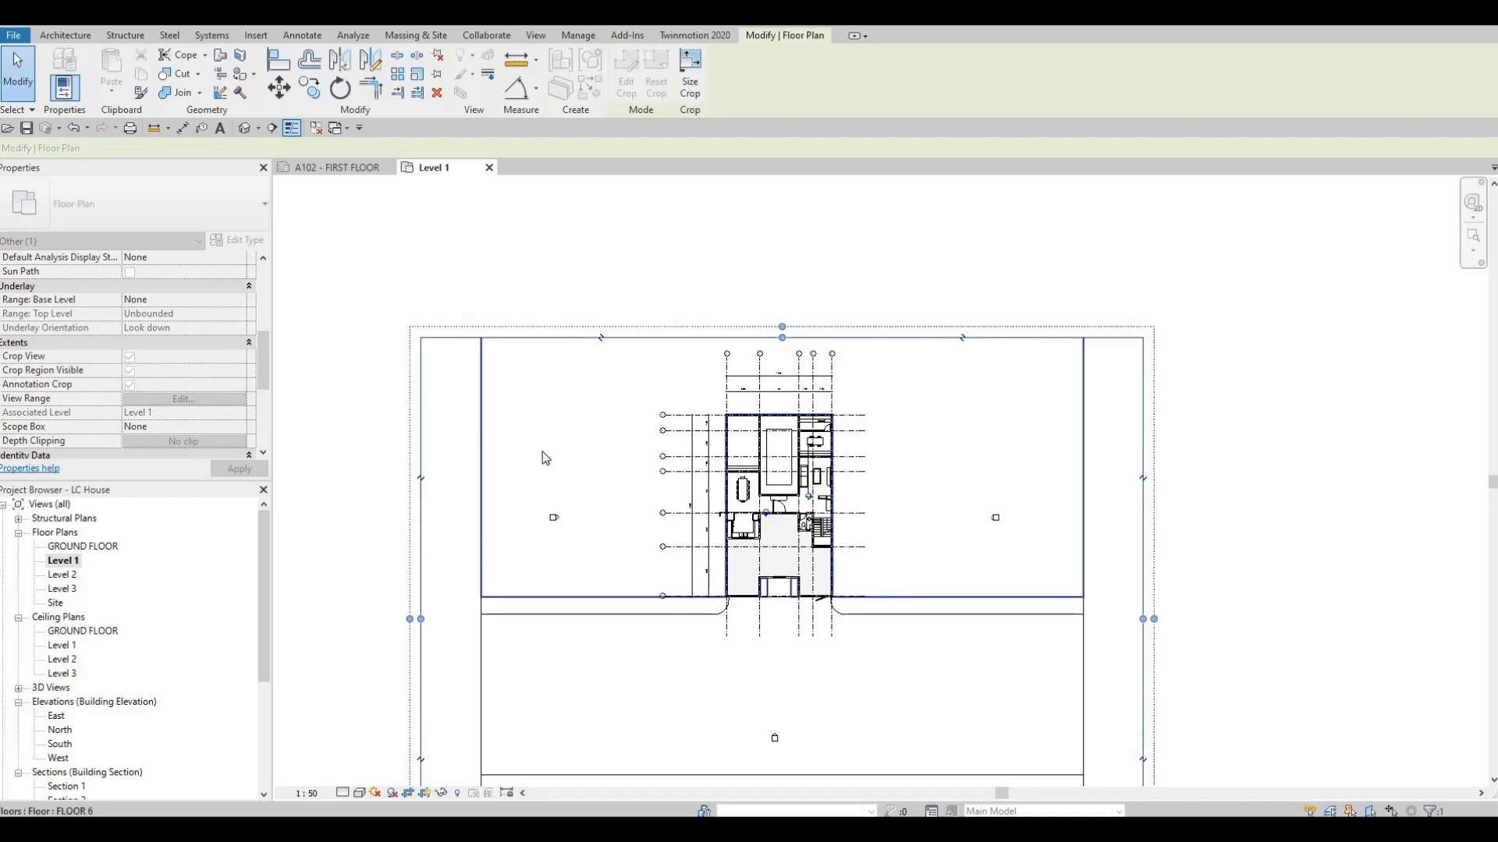
{"action": "middle_click_drag", "start_coordinate": [542, 451], "coordinate": [641, 371]}
{"action": "left_click_drag", "start_coordinate": [519, 539], "coordinate": [746, 506]}
{"action": "middle_click_drag", "start_coordinate": [802, 436], "coordinate": [778, 294]}
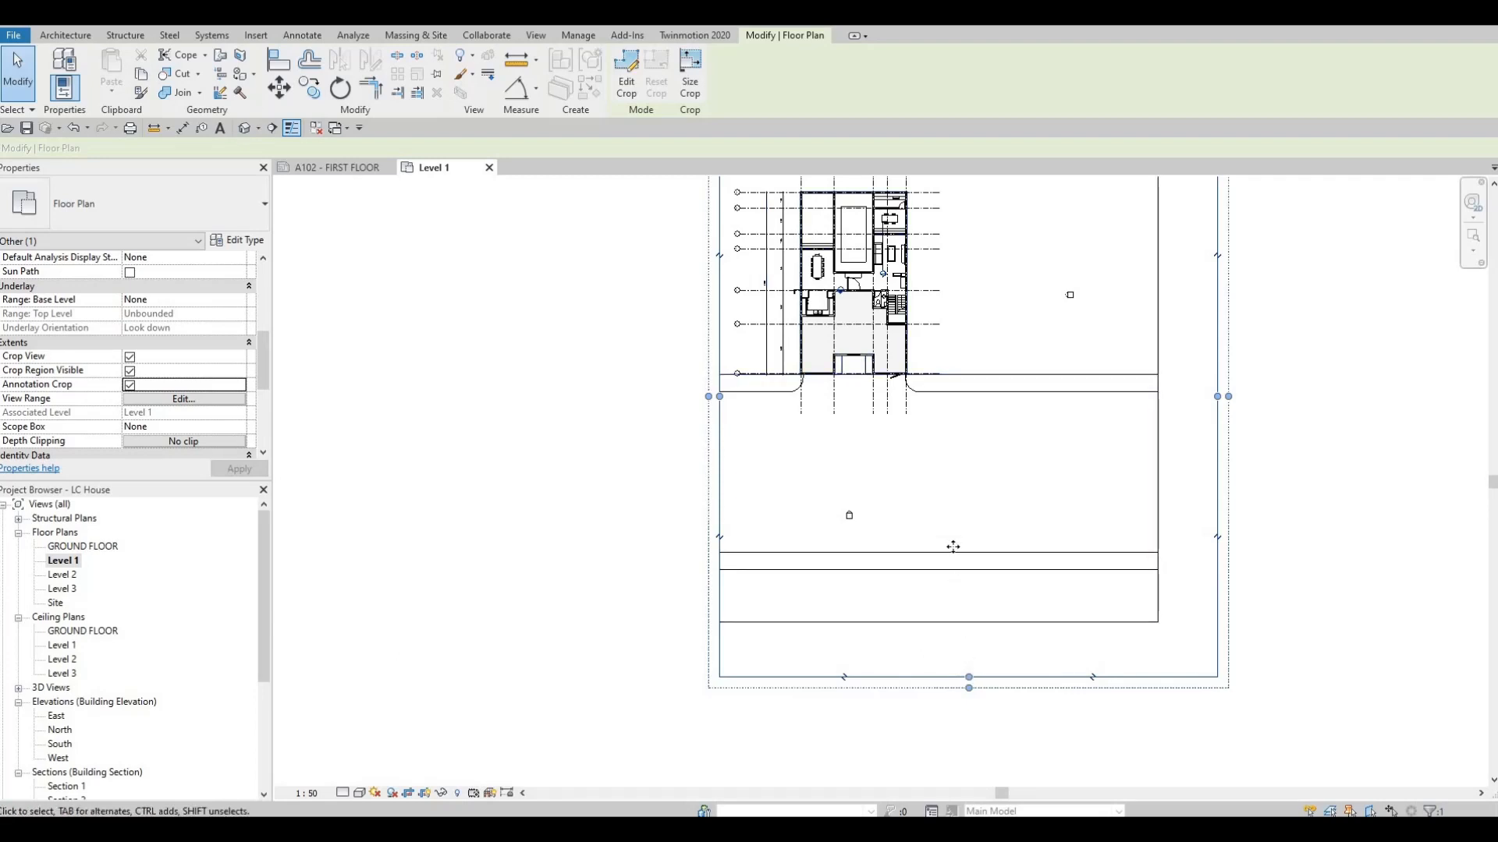
Pull in the lower and right crop edges around the house, and adjust the left edge to just outside the dimension lines.
{"action": "left_click_drag", "start_coordinate": [969, 677], "coordinate": [946, 416]}
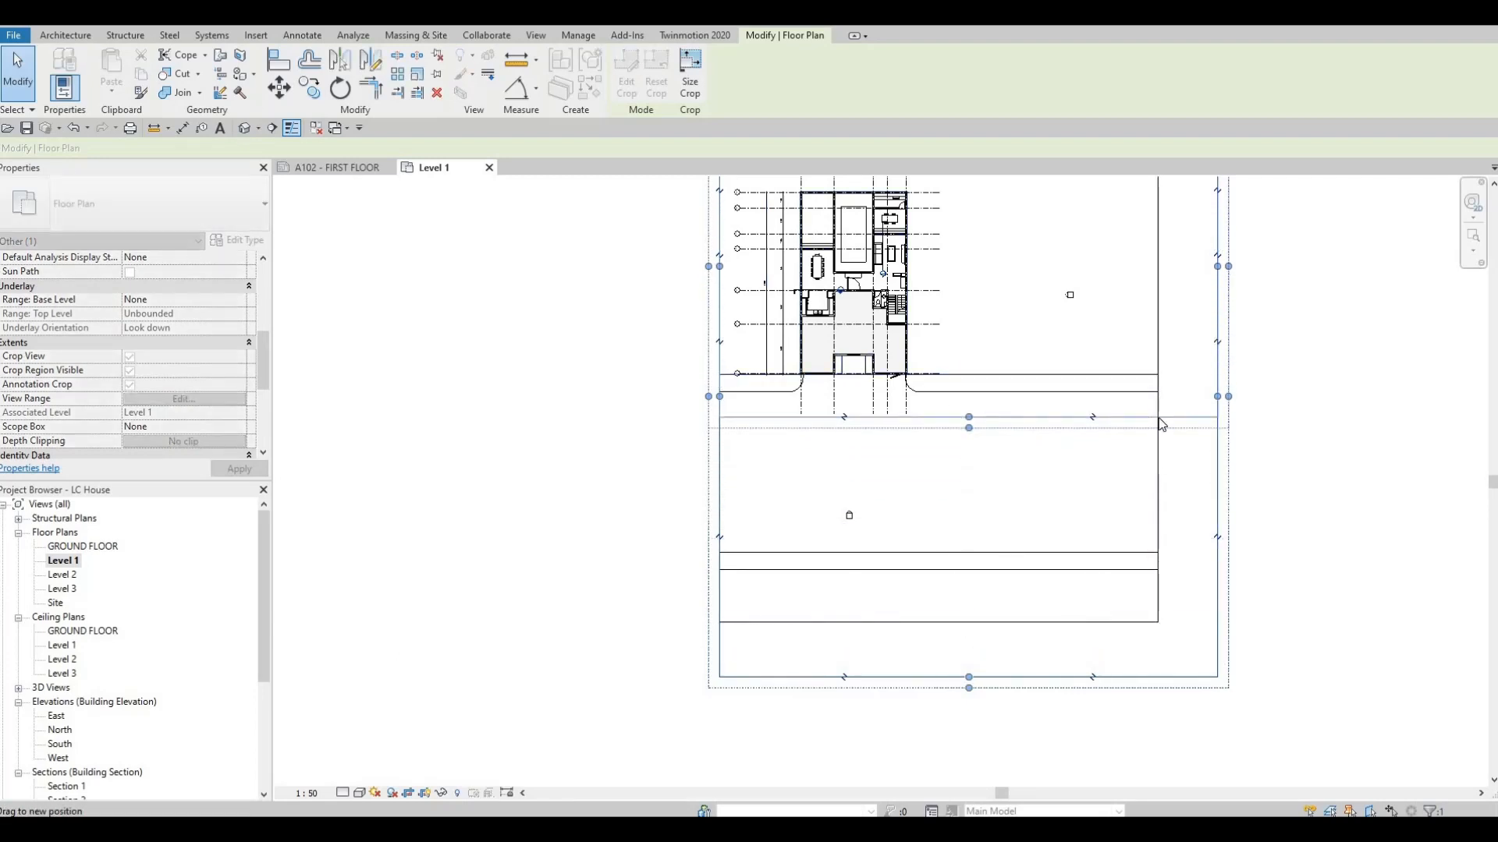
{"action": "middle_click_drag", "start_coordinate": [1186, 312], "coordinate": [1195, 435]}
{"action": "left_click_drag", "start_coordinate": [1227, 390], "coordinate": [963, 386]}
{"action": "scroll", "coordinate": [936, 343], "scroll_direction": "up", "scroll_amount": 3}
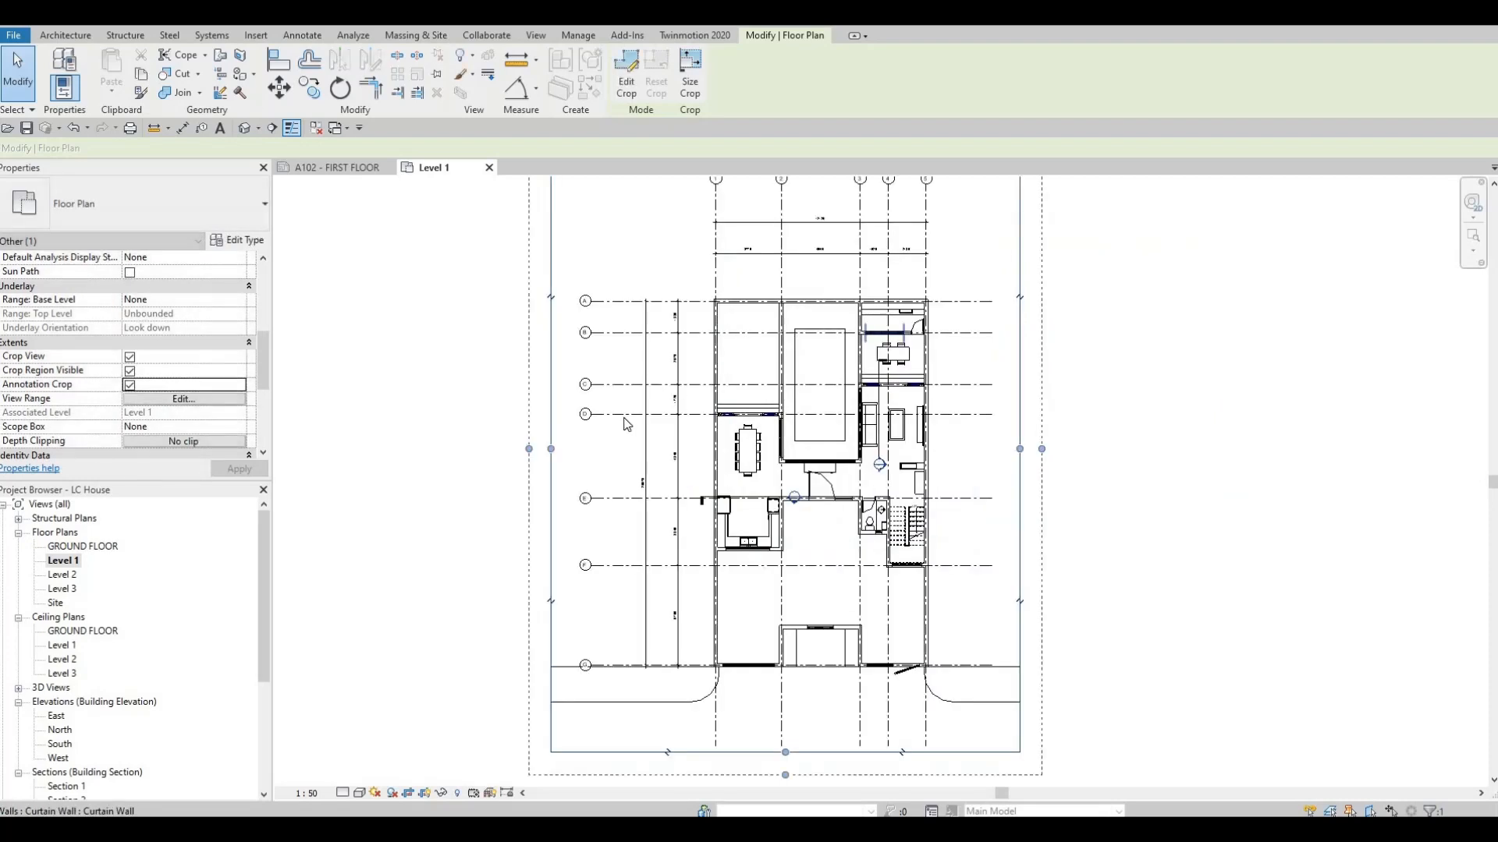
{"action": "middle_click_drag", "start_coordinate": [626, 426], "coordinate": [687, 419]}
{"action": "left_click_drag", "start_coordinate": [688, 440], "coordinate": [675, 305]}
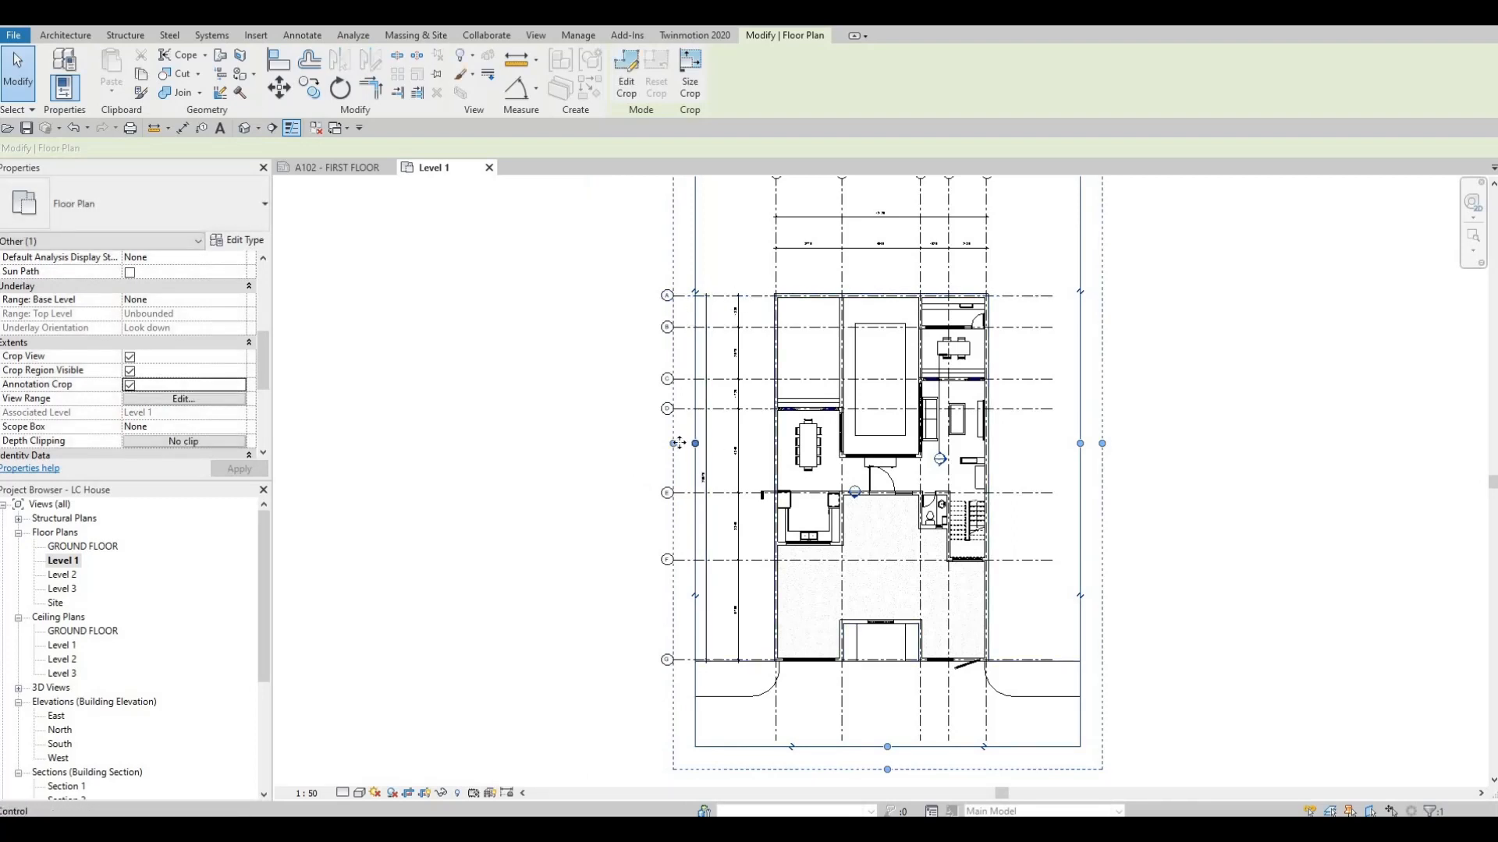
{"action": "mouse_move", "coordinate": [696, 444]}
{"action": "left_mouse_down"}
{"action": "mouse_move", "coordinate": [717, 468]}
{"action": "mouse_move", "coordinate": [761, 450]}
{"action": "mouse_move", "coordinate": [645, 444]}
{"action": "mouse_move", "coordinate": [659, 444]}
{"action": "left_mouse_up"}
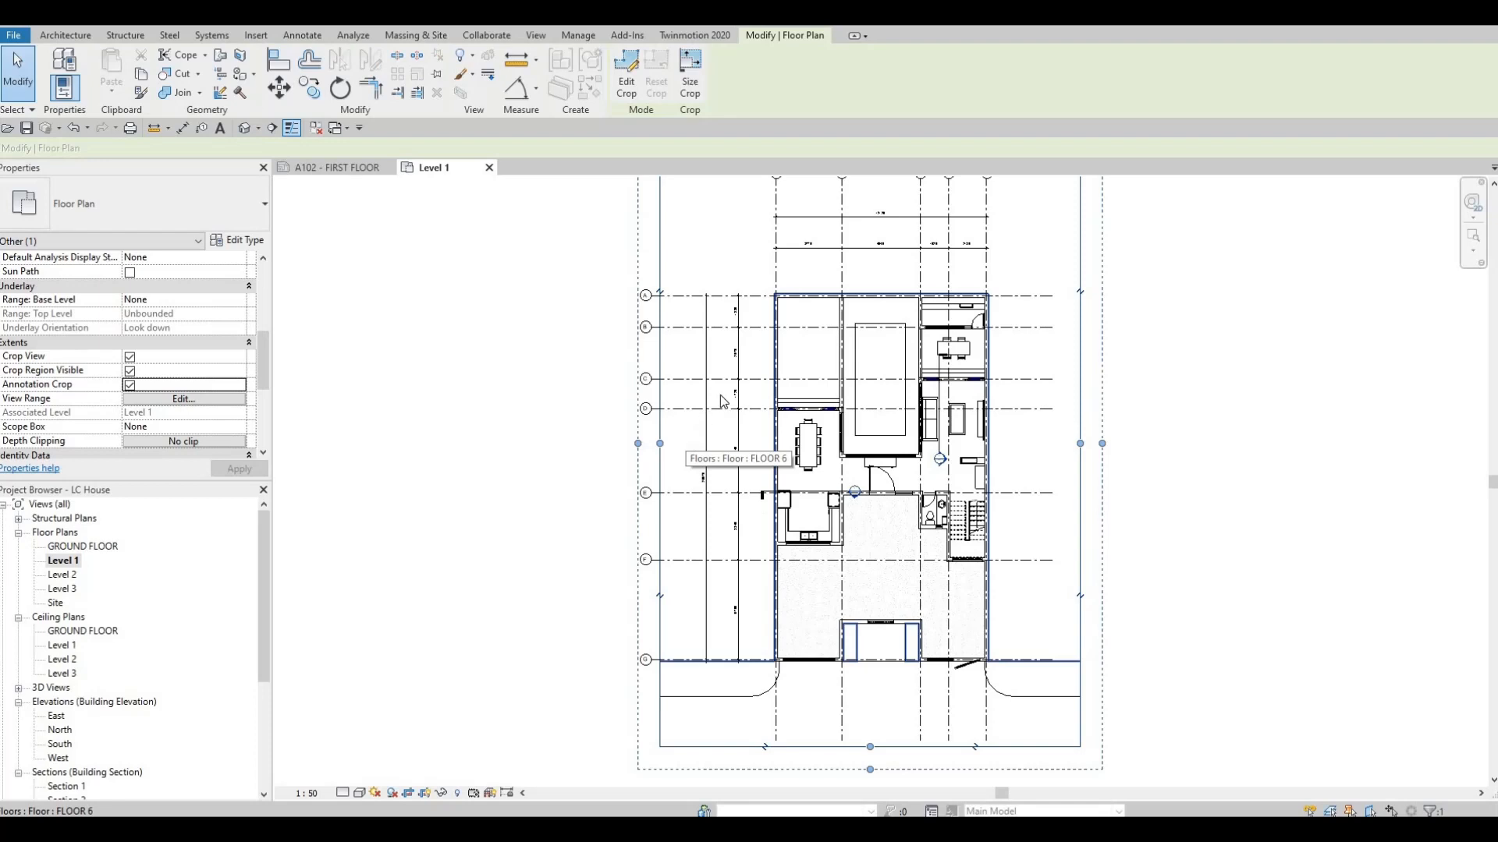
Check the cropped plan on the FIRST FLOOR sheet, and hide the crop region boundary in the Level 1 view.
{"action": "scroll", "coordinate": [804, 428], "scroll_direction": "down", "scroll_amount": 2}
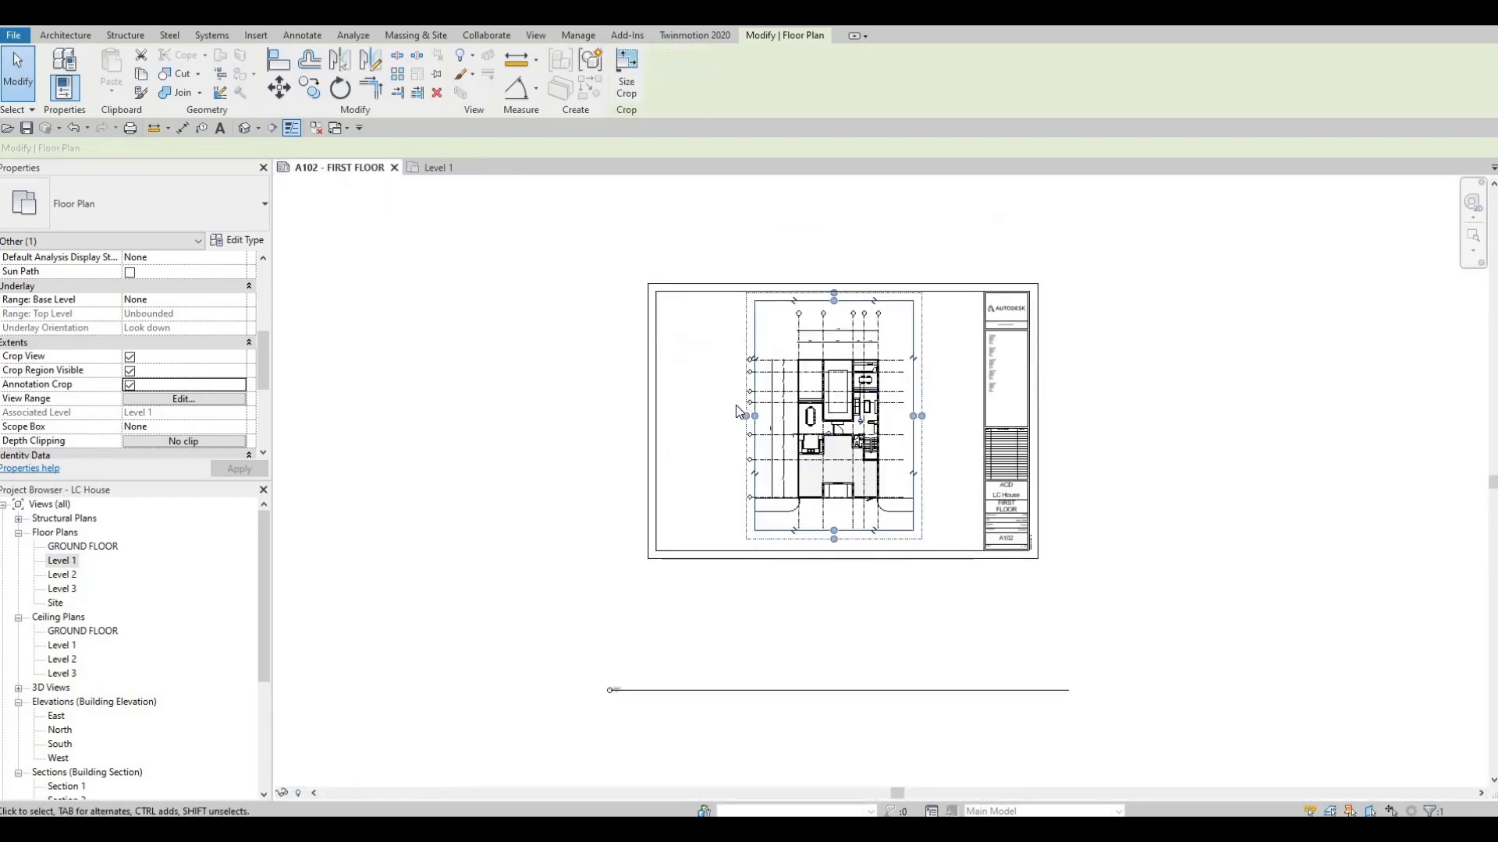
{"action": "key", "text": "Escape"}
{"action": "left_click", "coordinate": [437, 166]}
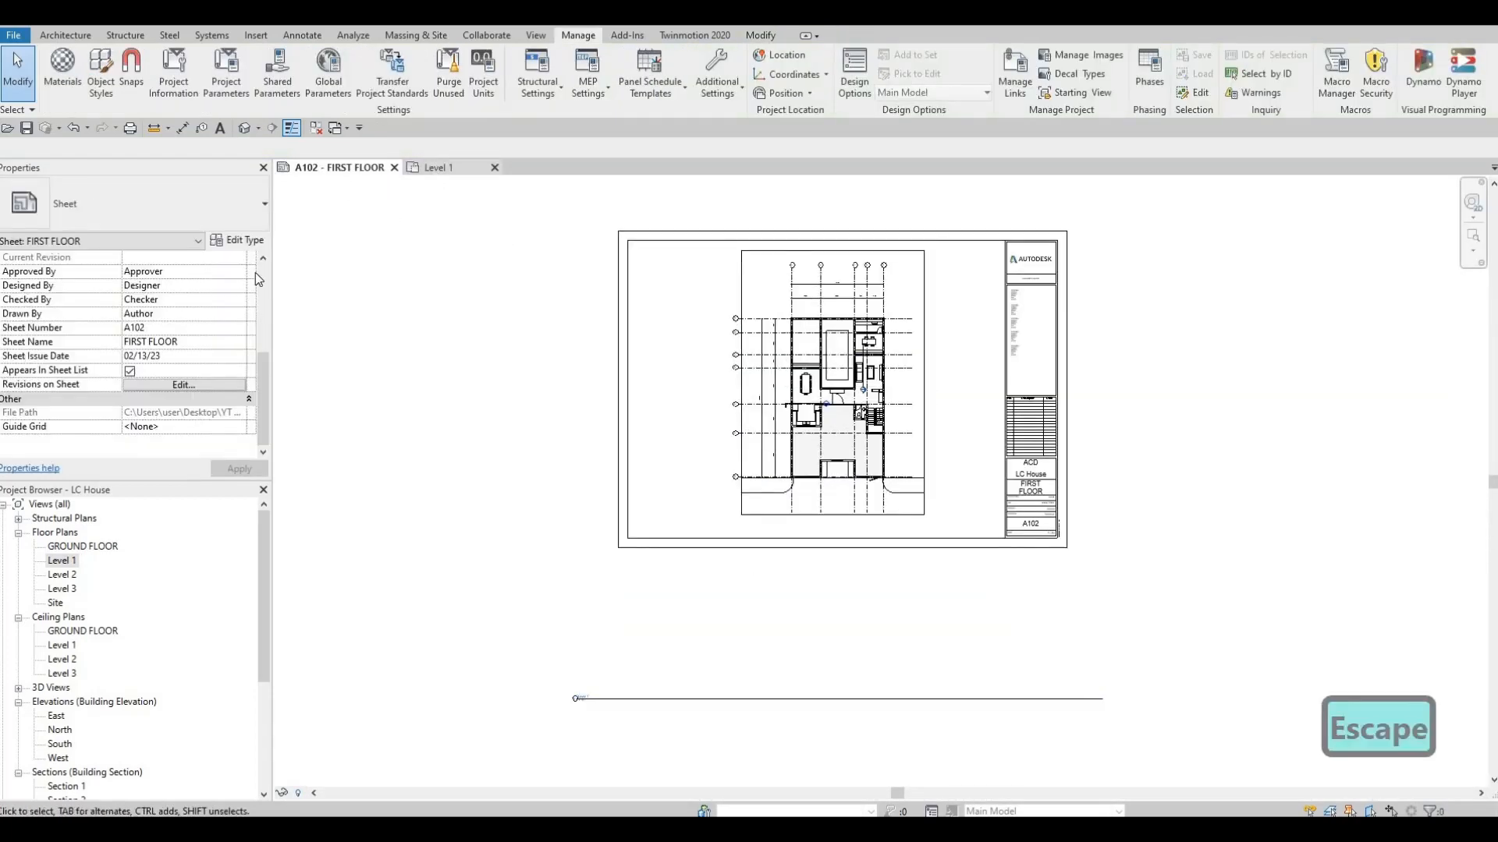
{"action": "scroll", "coordinate": [134, 406], "scroll_direction": "down", "scroll_amount": 2}
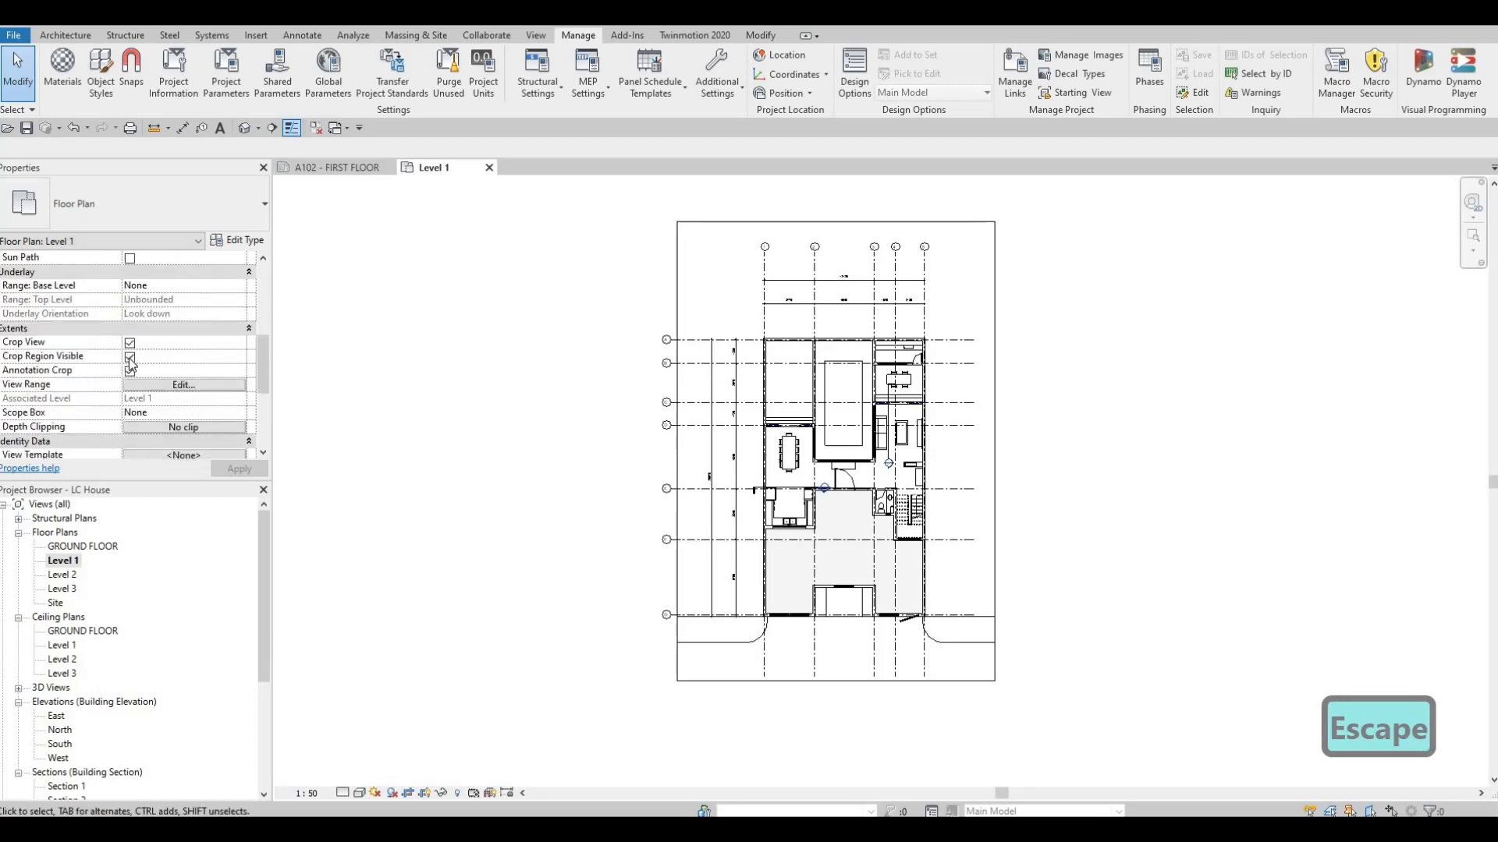
{"action": "left_click", "coordinate": [130, 356]}
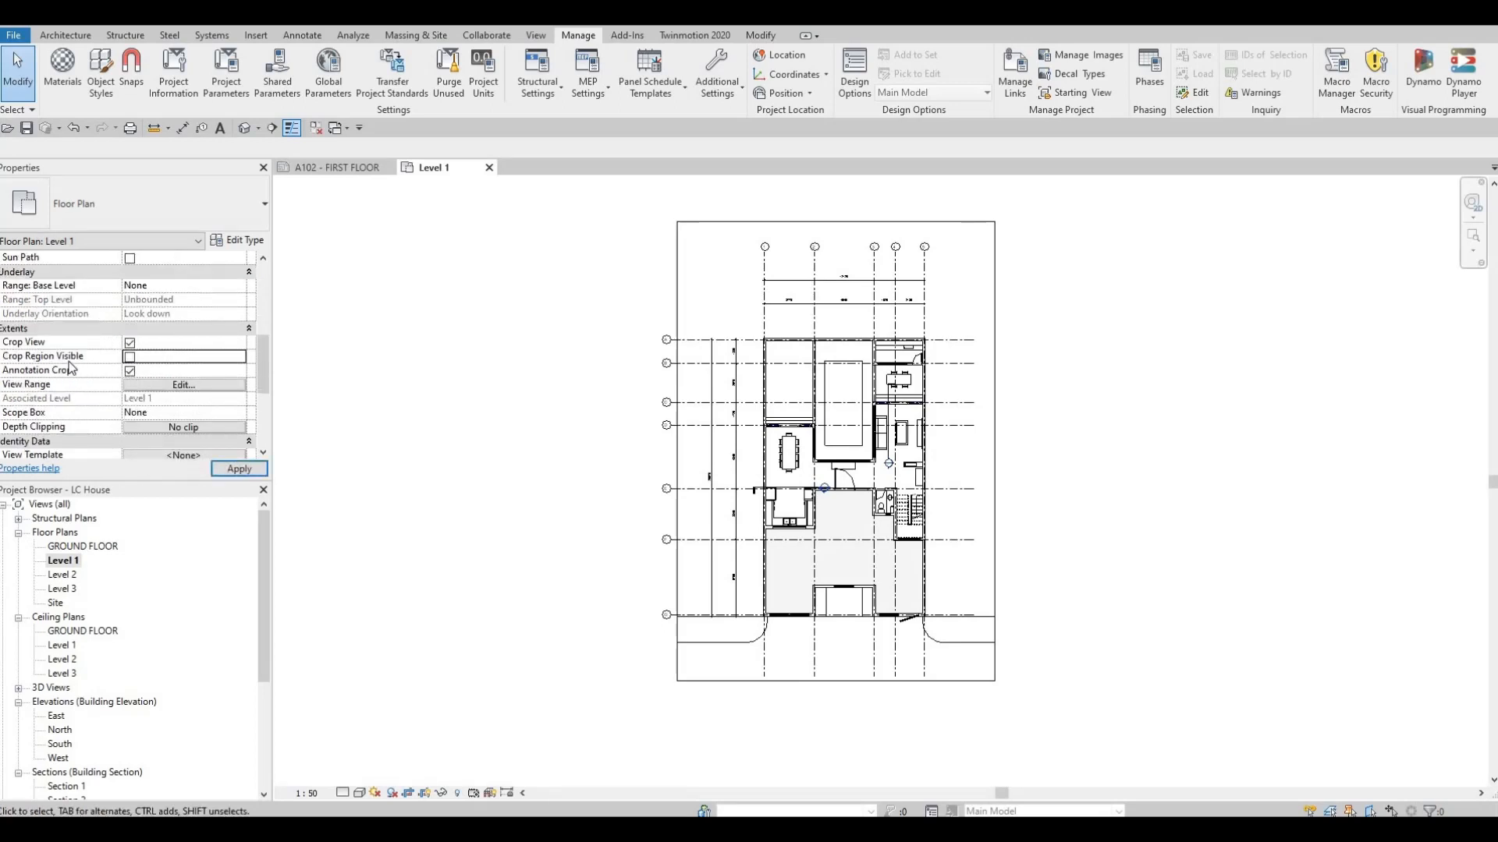
{"action": "left_click", "coordinate": [239, 468]}
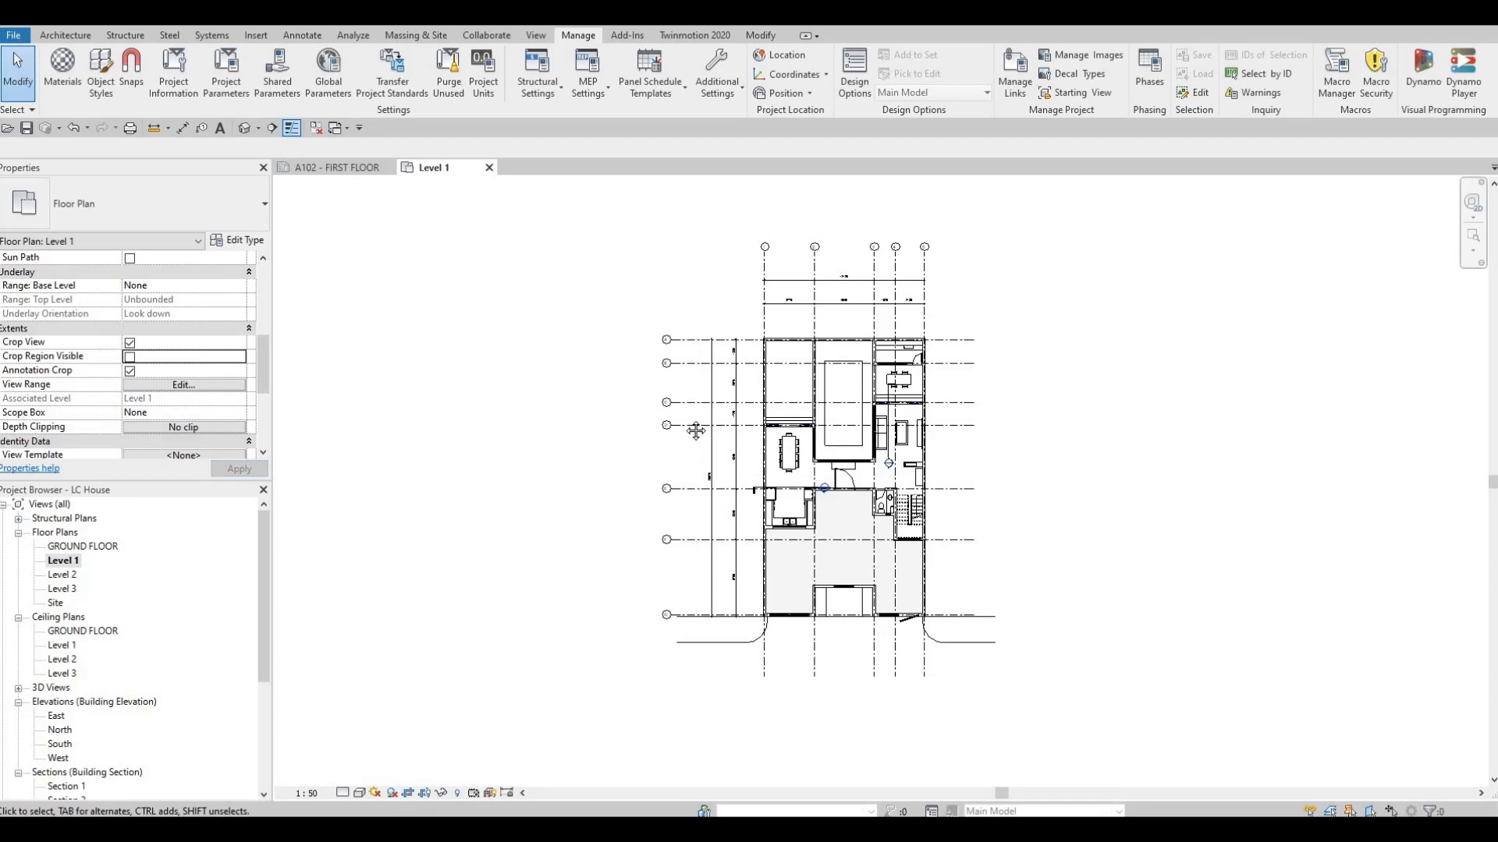
{"action": "key", "text": "Escape"}
On the FIRST FLOOR sheet, move the Level 1 view title up from below the sheet to just beneath the plan.
{"action": "left_click", "coordinate": [336, 166]}
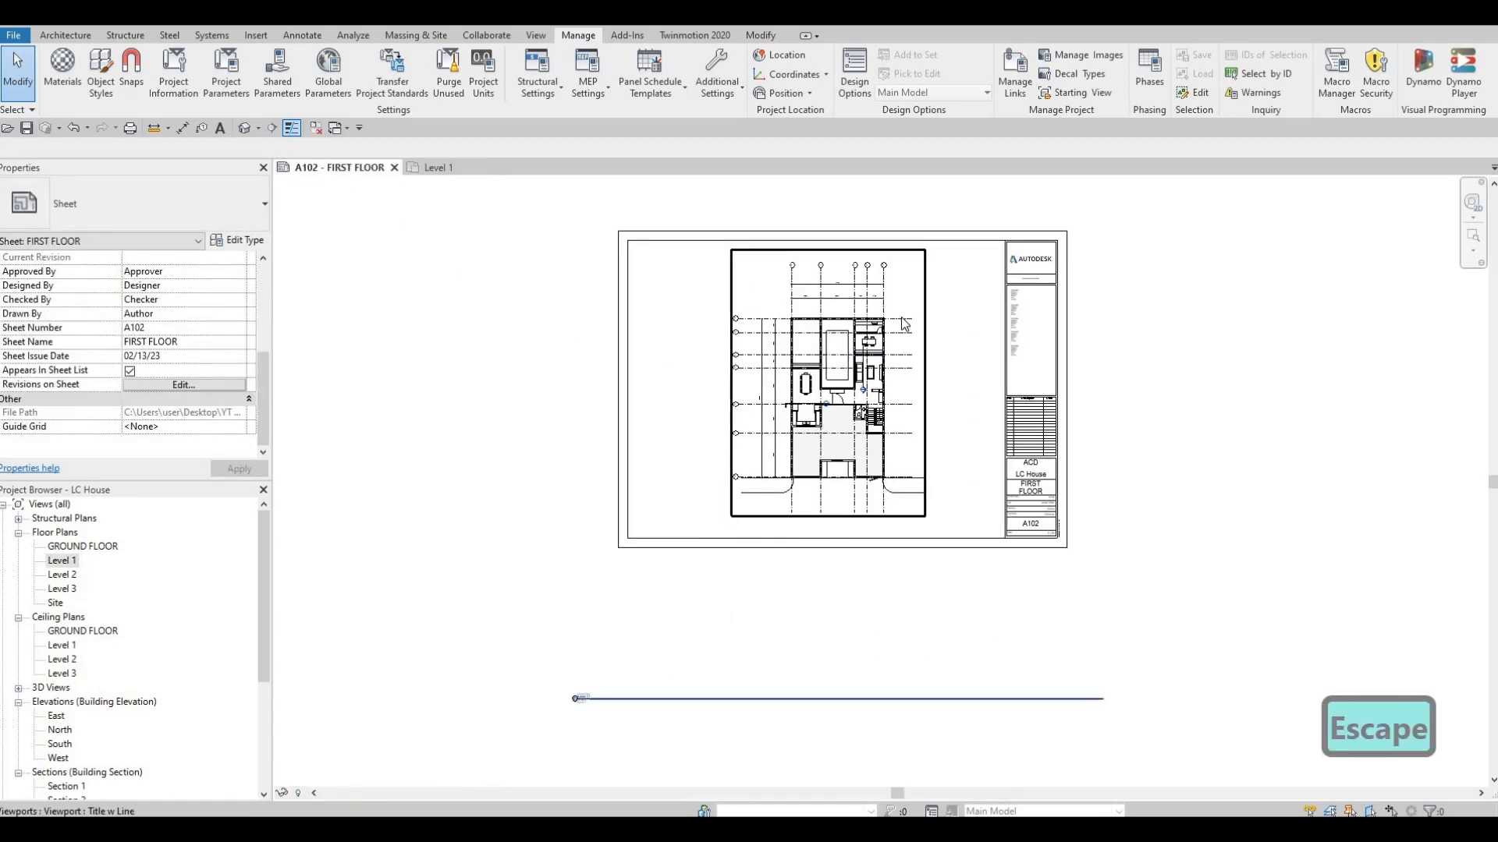
{"action": "middle_click_drag", "start_coordinate": [618, 595], "coordinate": [611, 452]}
{"action": "scroll", "coordinate": [611, 452], "scroll_direction": "down", "scroll_amount": 1}
{"action": "key", "text": "Escape"}
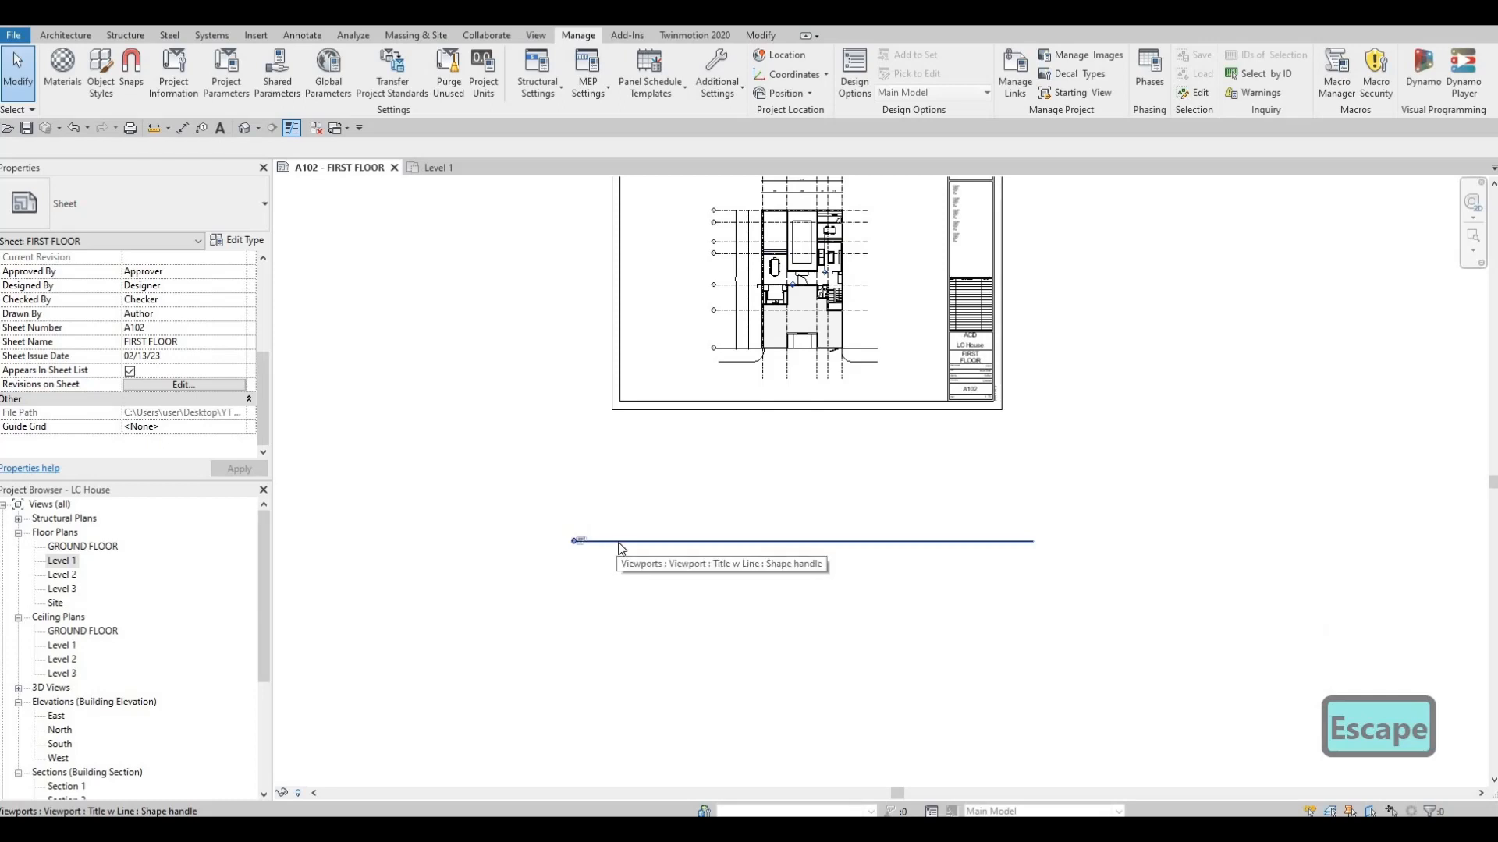
{"action": "key", "text": "Escape"}
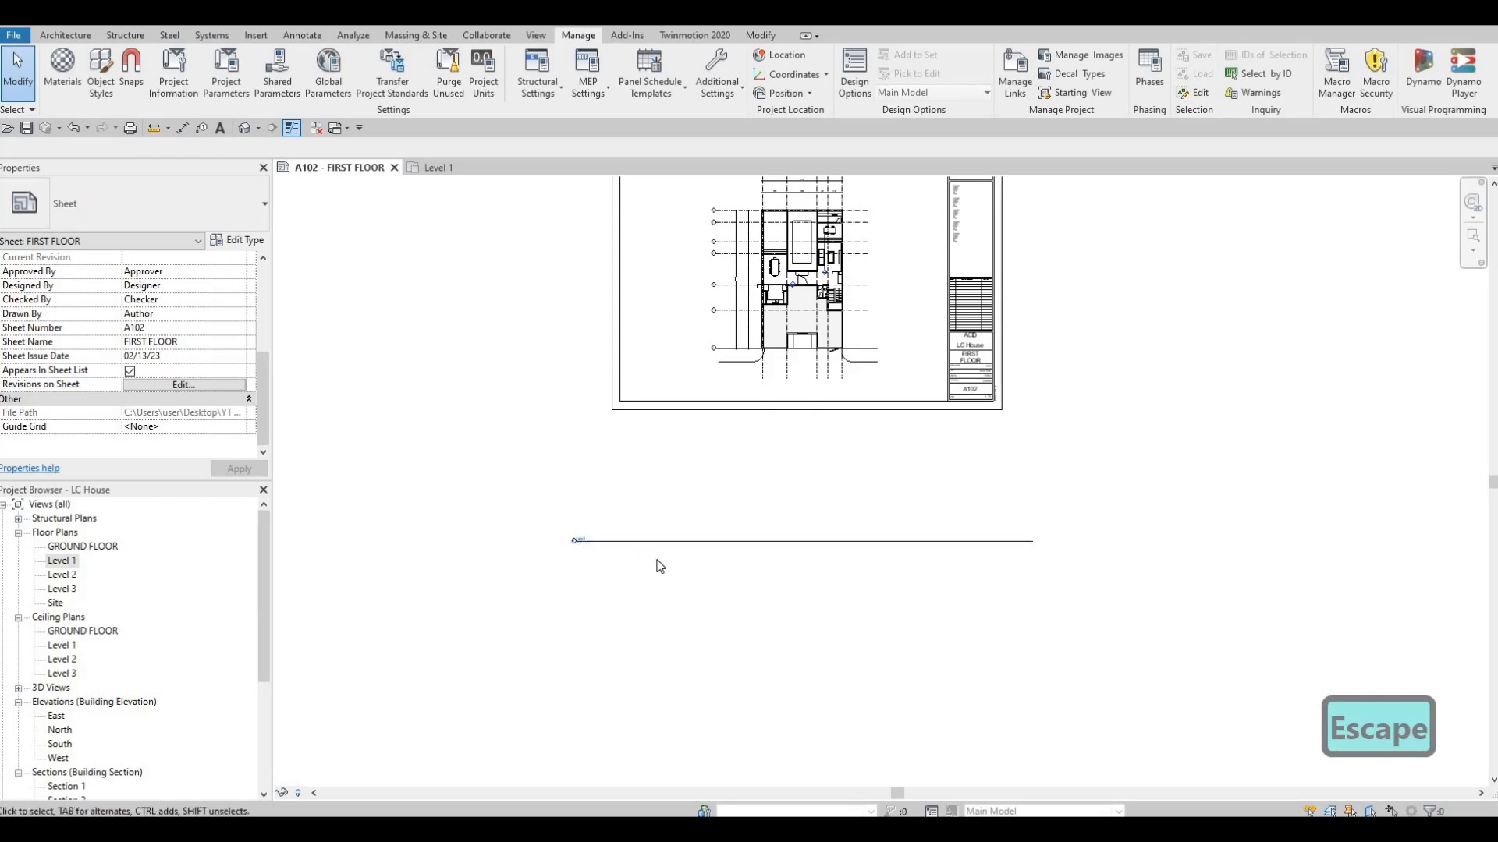
{"action": "left_click", "coordinate": [685, 541]}
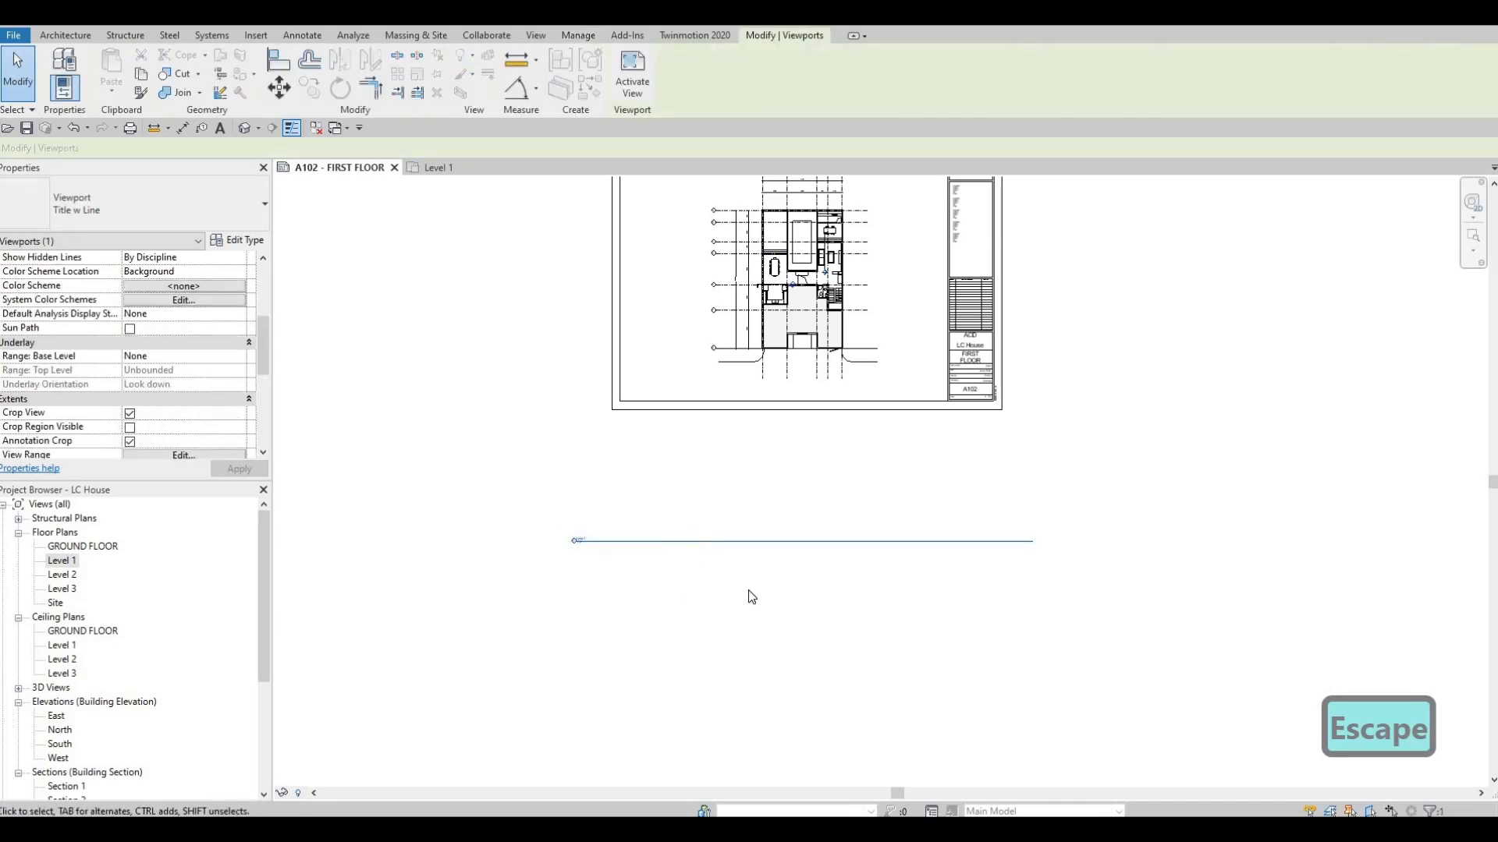
{"action": "key", "text": "Escape"}
{"action": "key", "text": "Escape"}
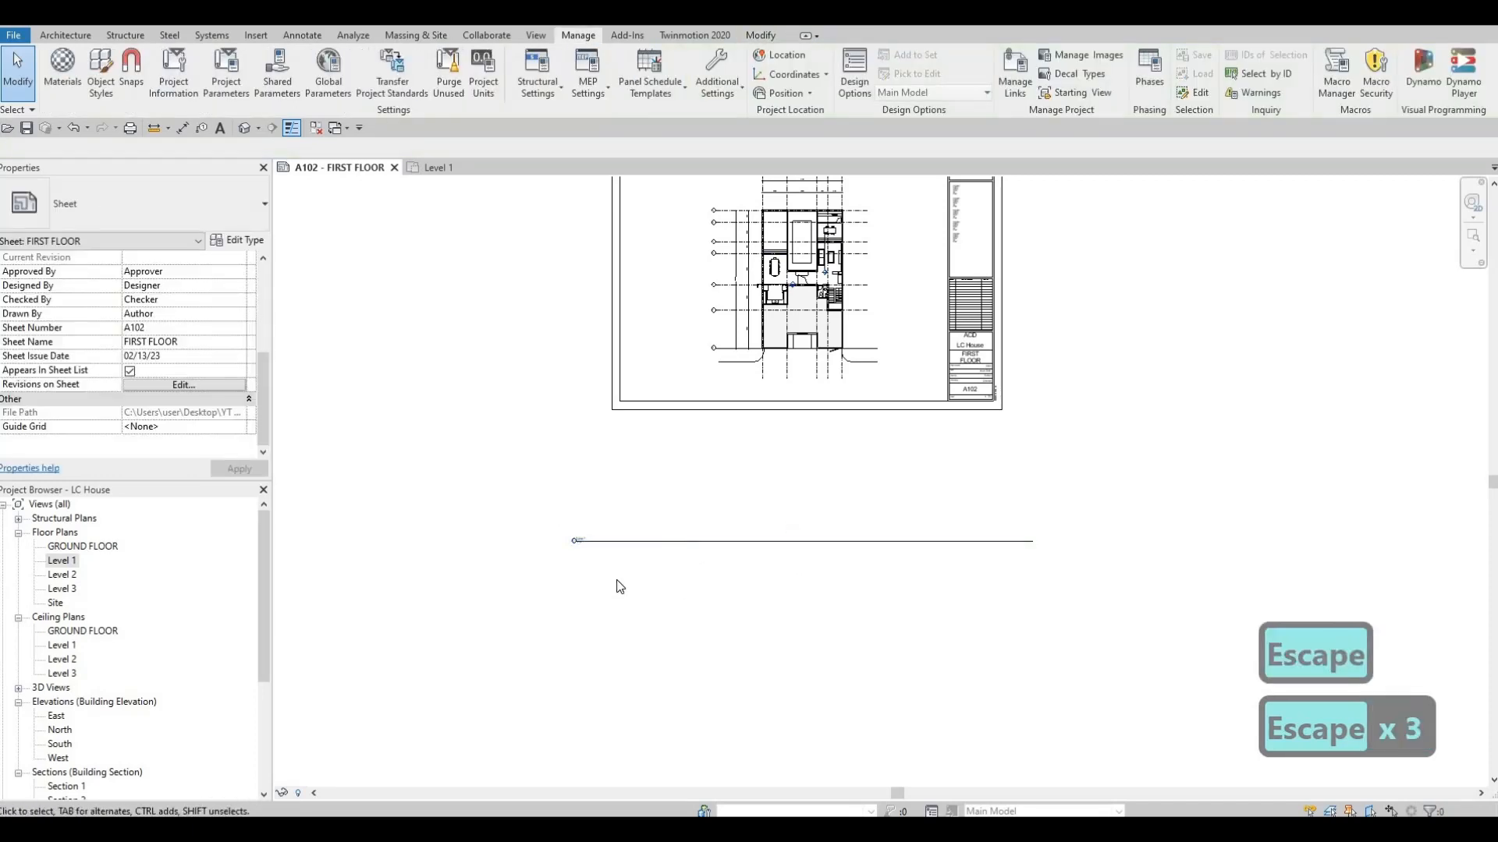
{"action": "left_click", "coordinate": [659, 542]}
{"action": "left_click_drag", "start_coordinate": [788, 404], "coordinate": [804, 398]}
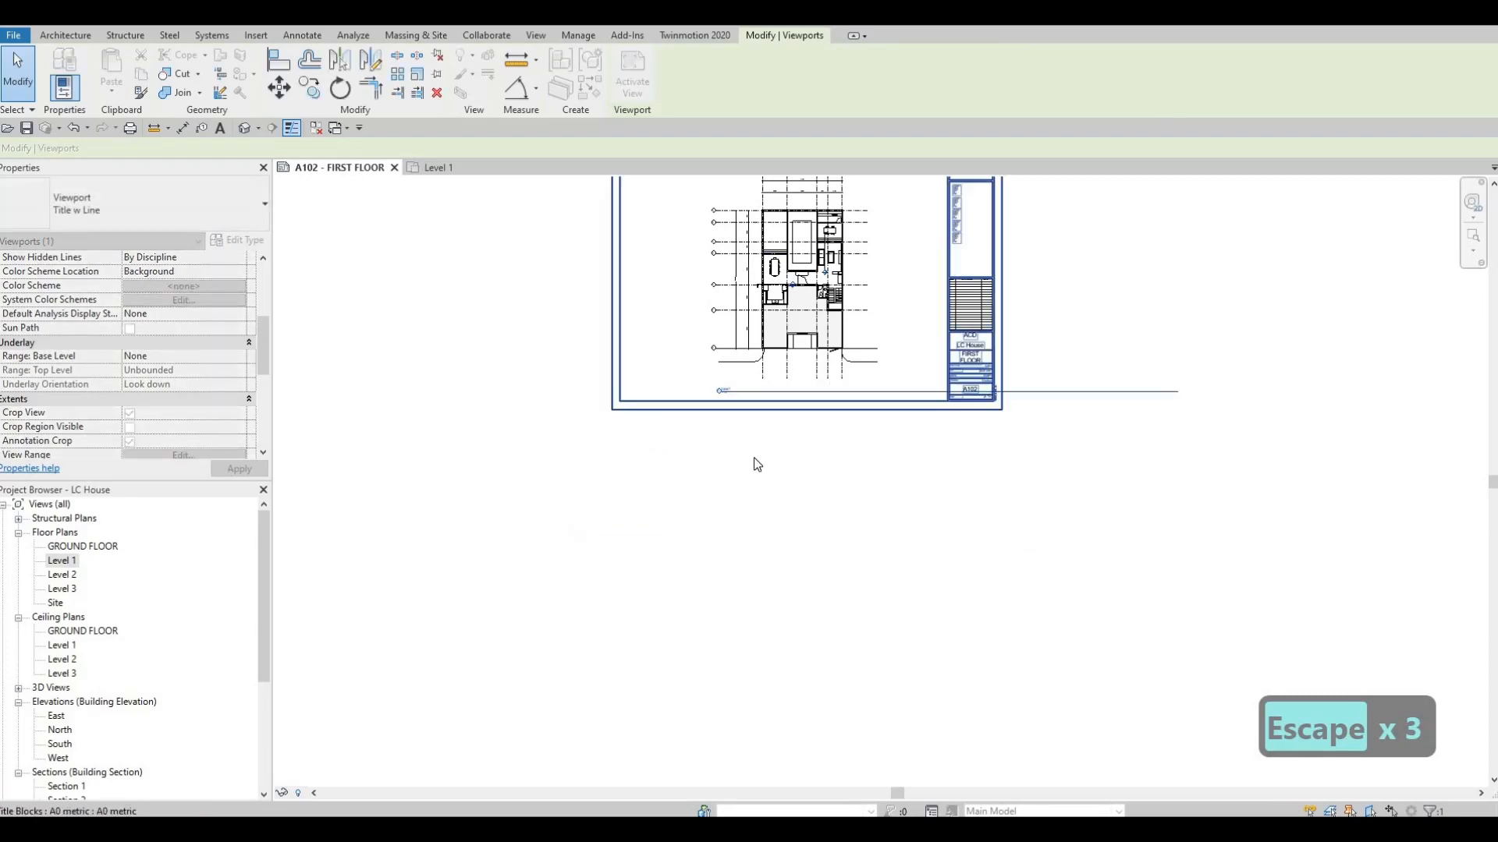
{"action": "scroll", "coordinate": [768, 494], "scroll_direction": "up", "scroll_amount": 2}
{"action": "key", "text": "Escape"}
{"action": "key", "text": "Escape"}
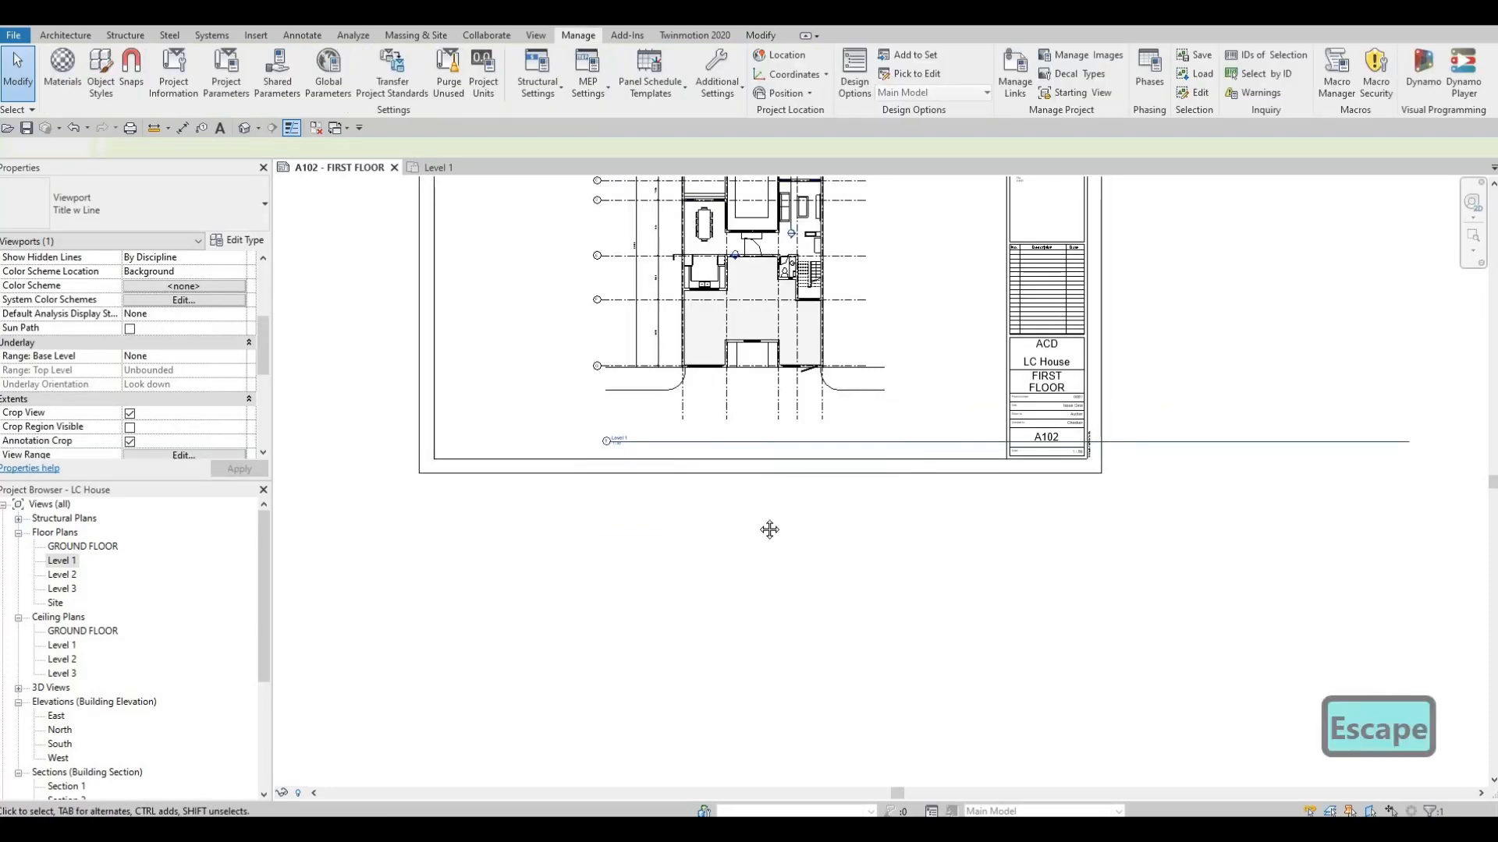
Shorten the Level 1 view title line so it ends within the plan viewport's width.
{"action": "scroll", "coordinate": [980, 505], "scroll_direction": "down", "scroll_amount": 2}
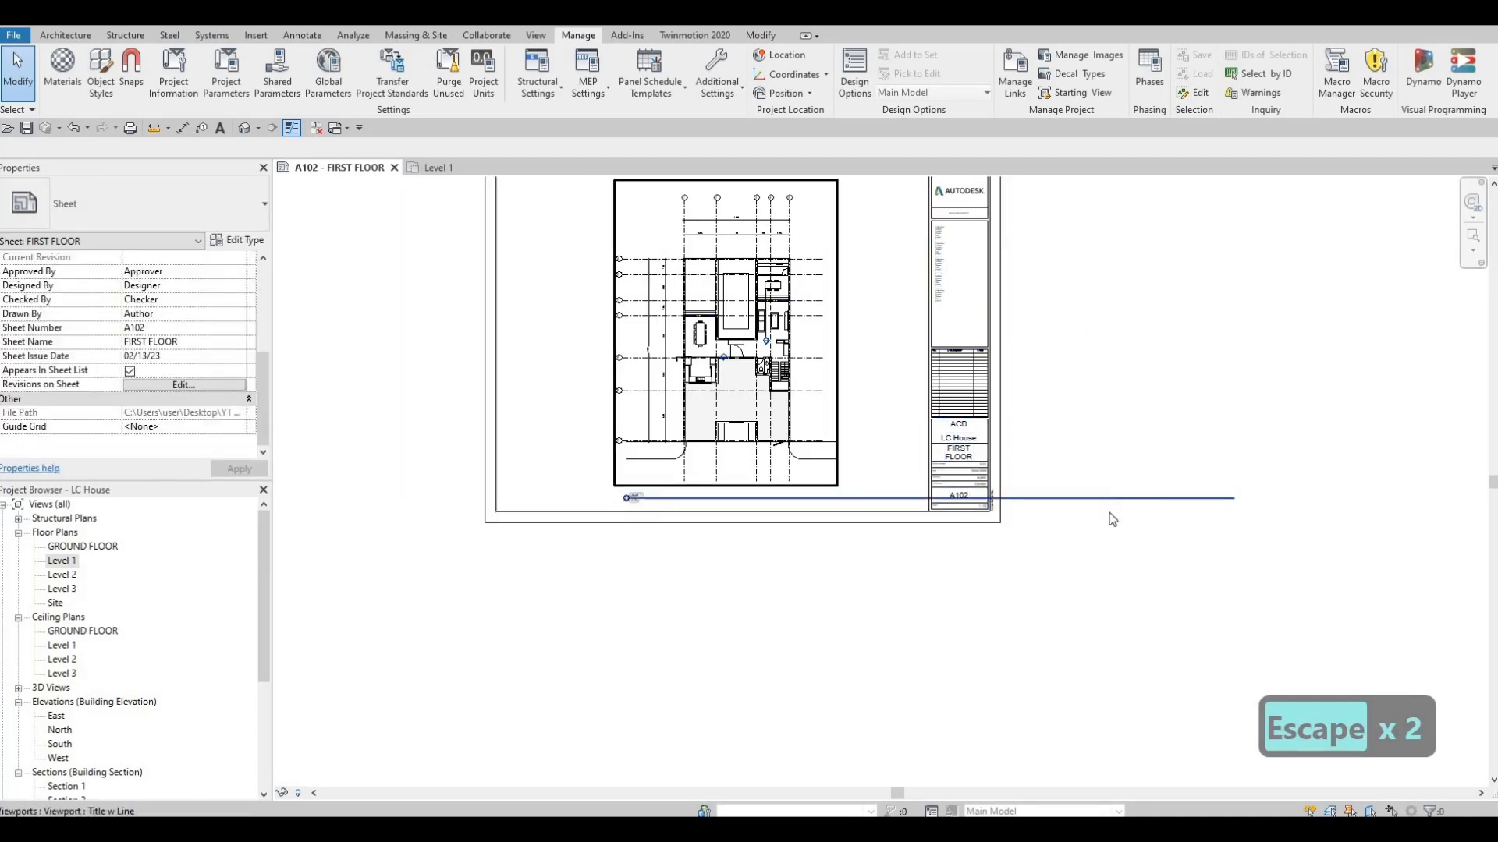
{"action": "left_click", "coordinate": [1206, 526]}
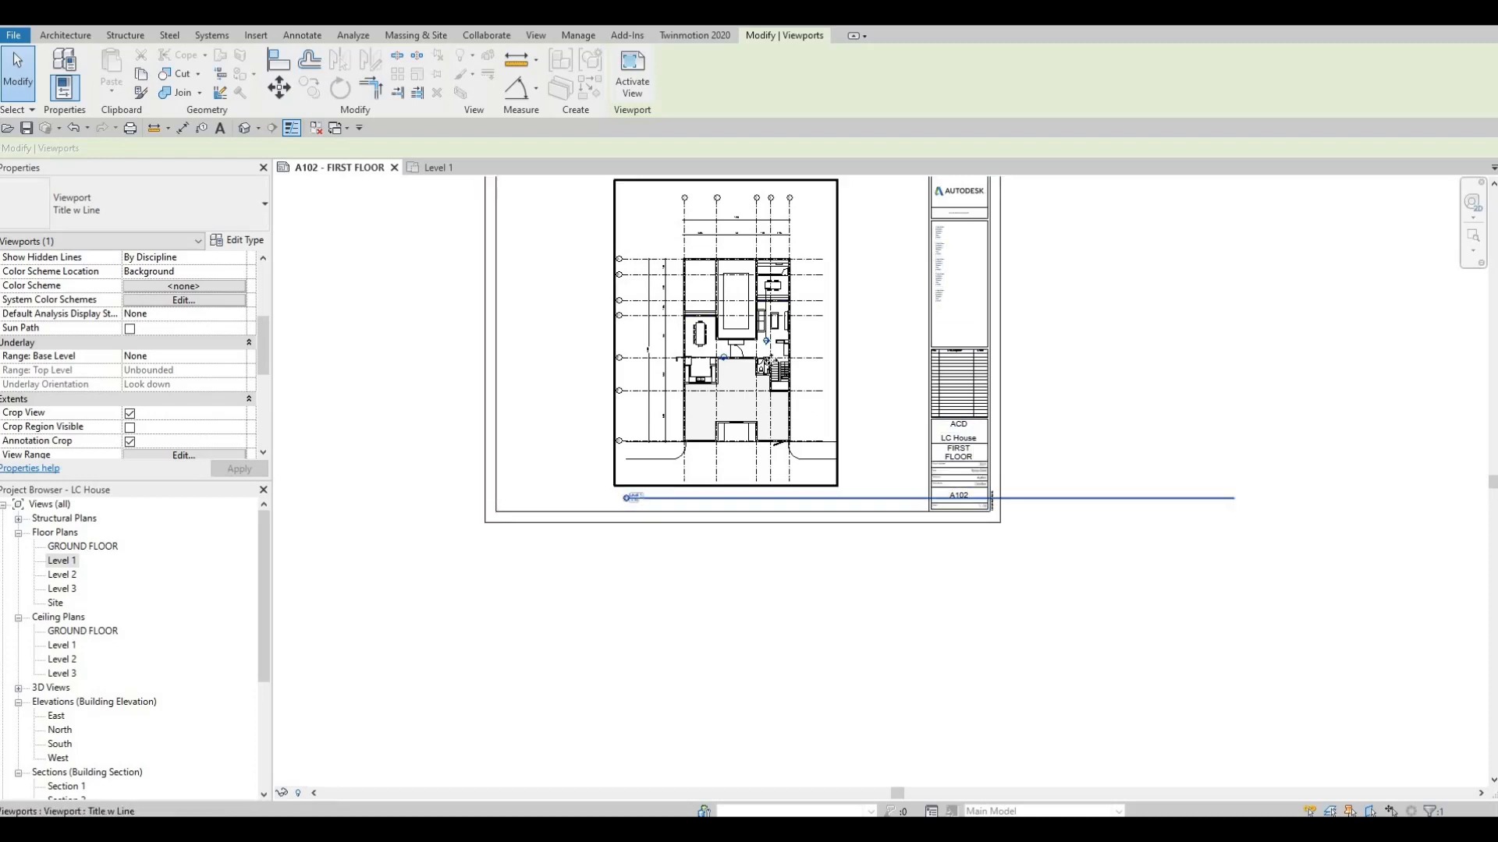
{"action": "left_click", "coordinate": [1200, 515]}
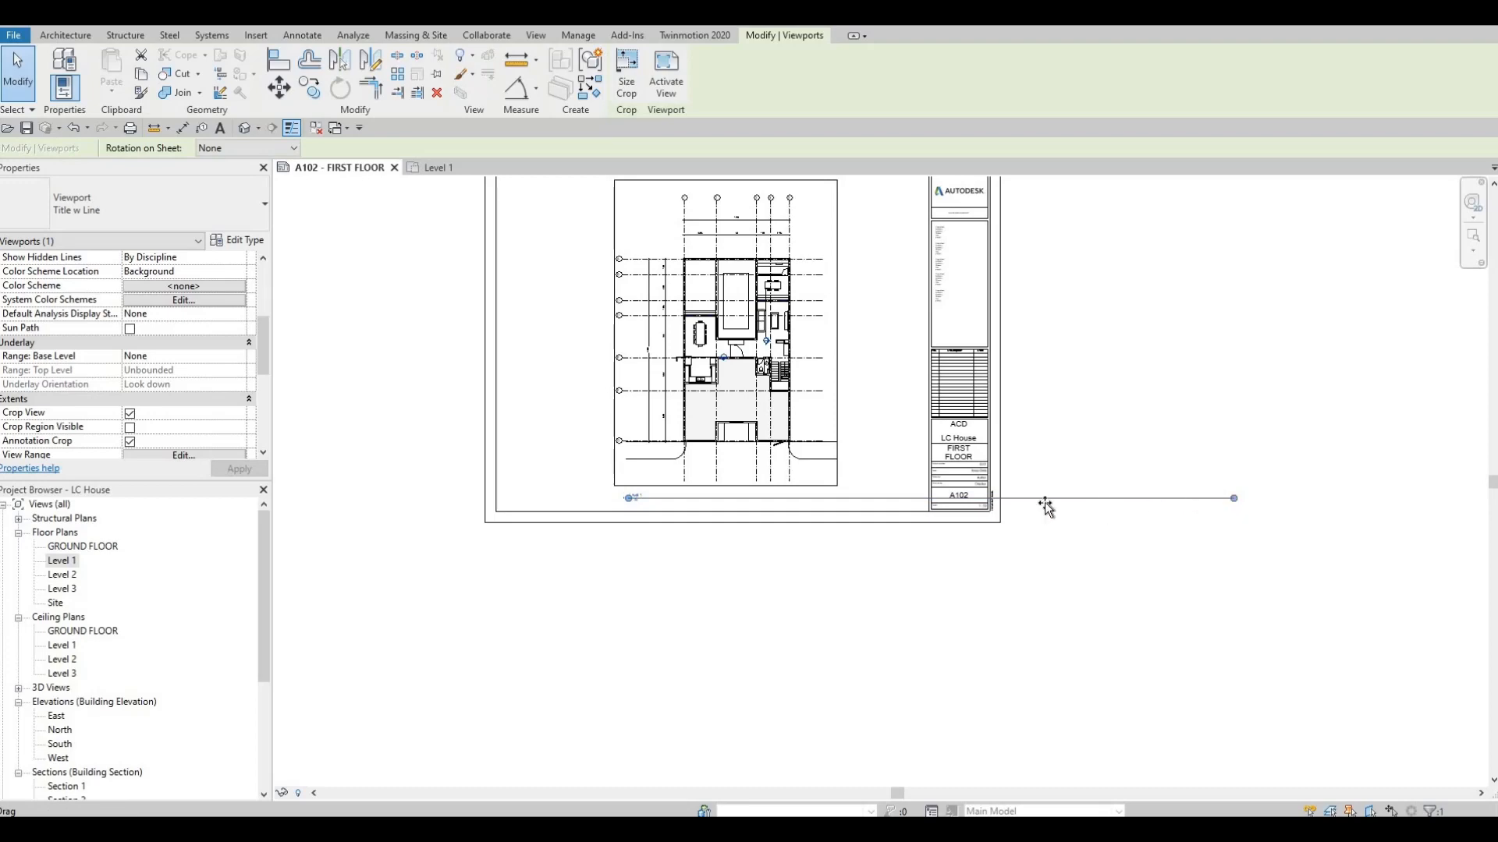
{"action": "left_click_drag", "start_coordinate": [1046, 505], "coordinate": [799, 501]}
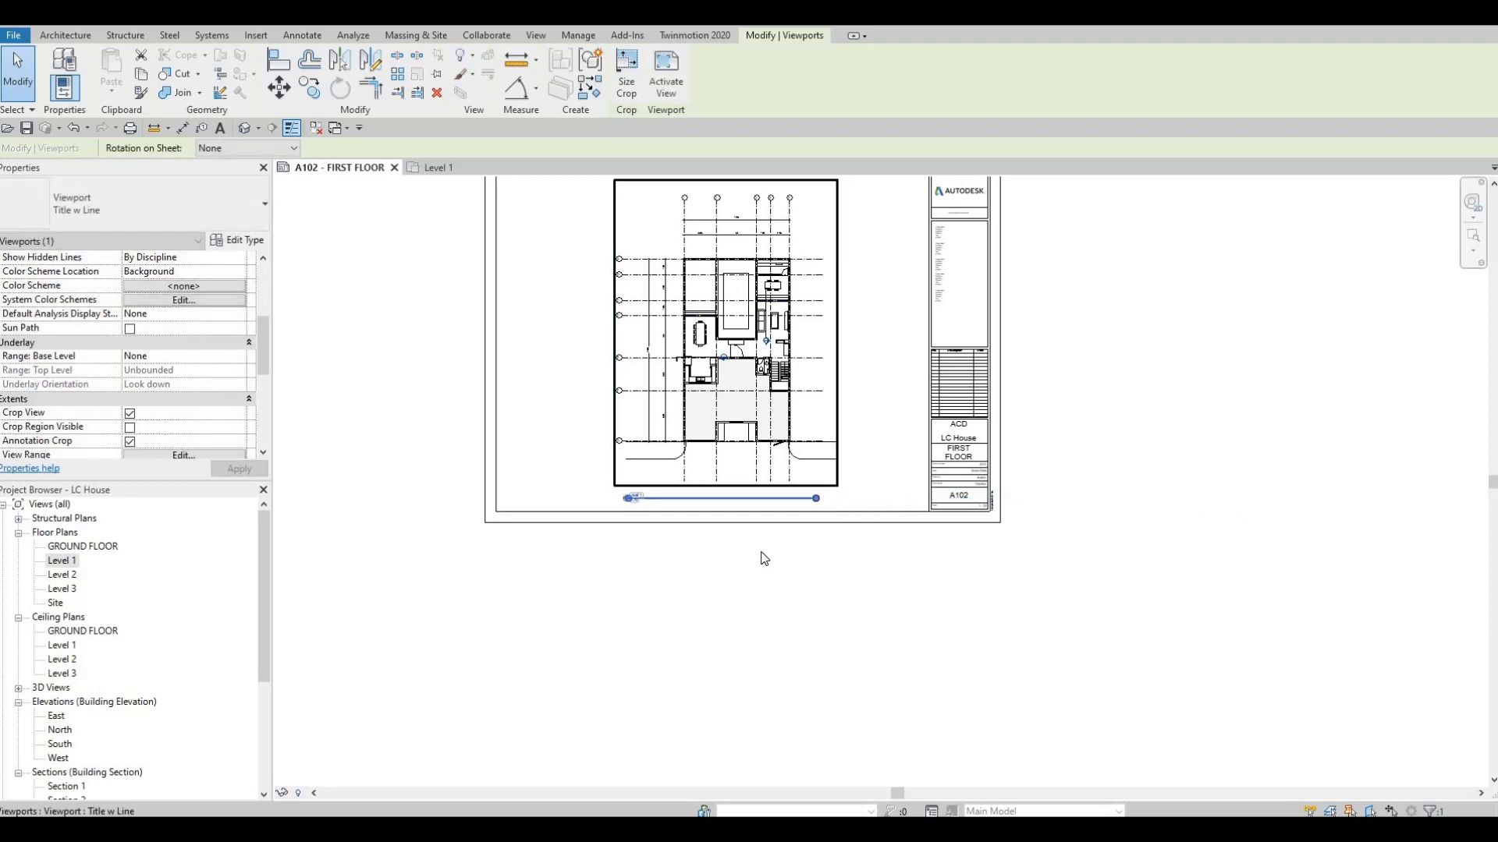
{"action": "middle_click_drag", "start_coordinate": [682, 493], "coordinate": [728, 477]}
{"action": "scroll", "coordinate": [763, 587], "scroll_direction": "up", "scroll_amount": 2}
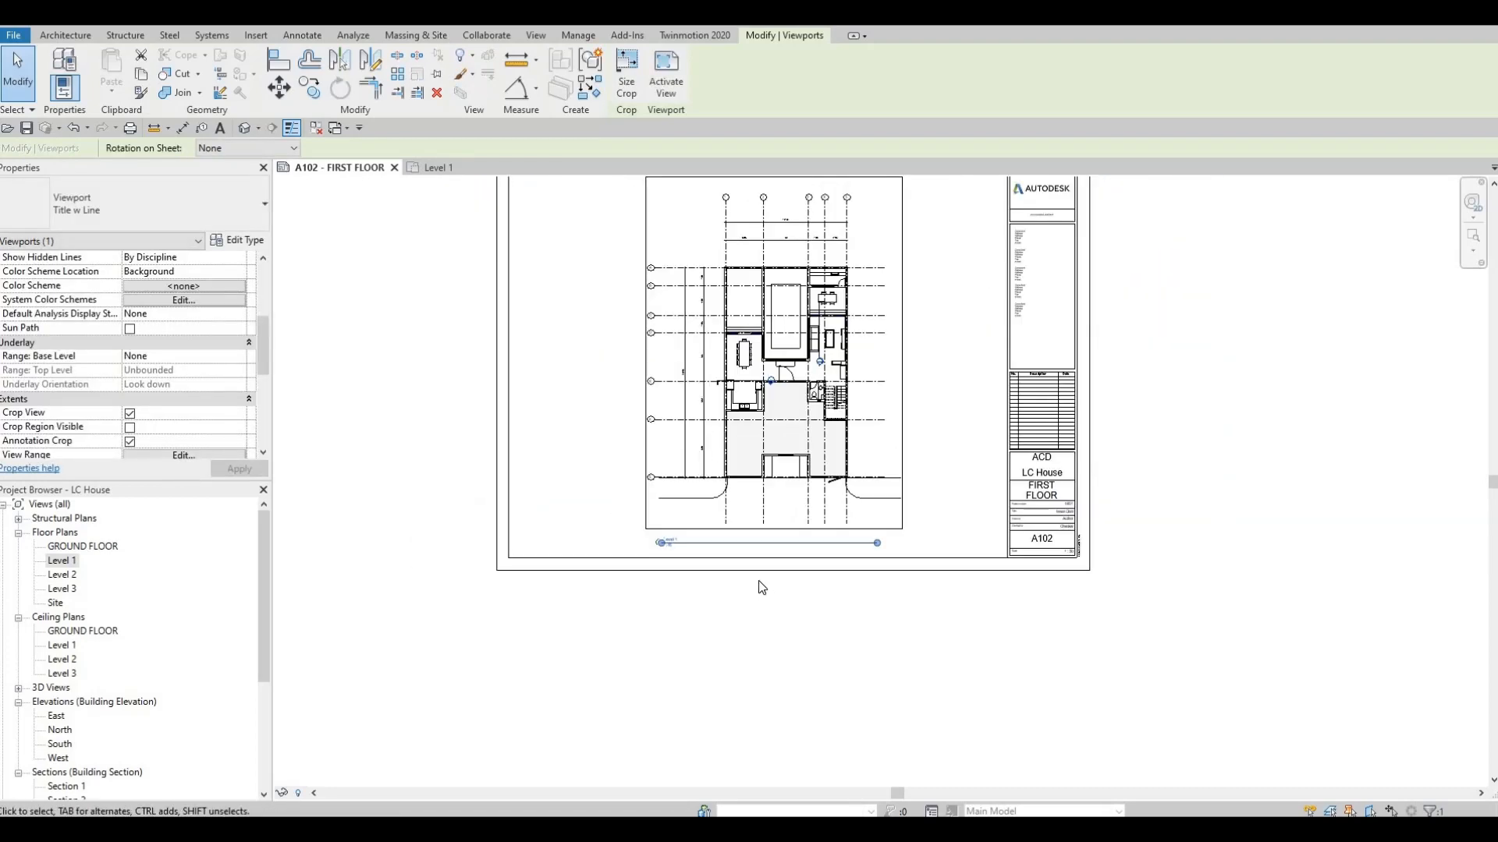
{"action": "key", "text": "Escape"}
{"action": "key", "text": "Escape"}
Nudge the Level 1 view title slightly to the right beneath the plan.
{"action": "left_click", "coordinate": [711, 544]}
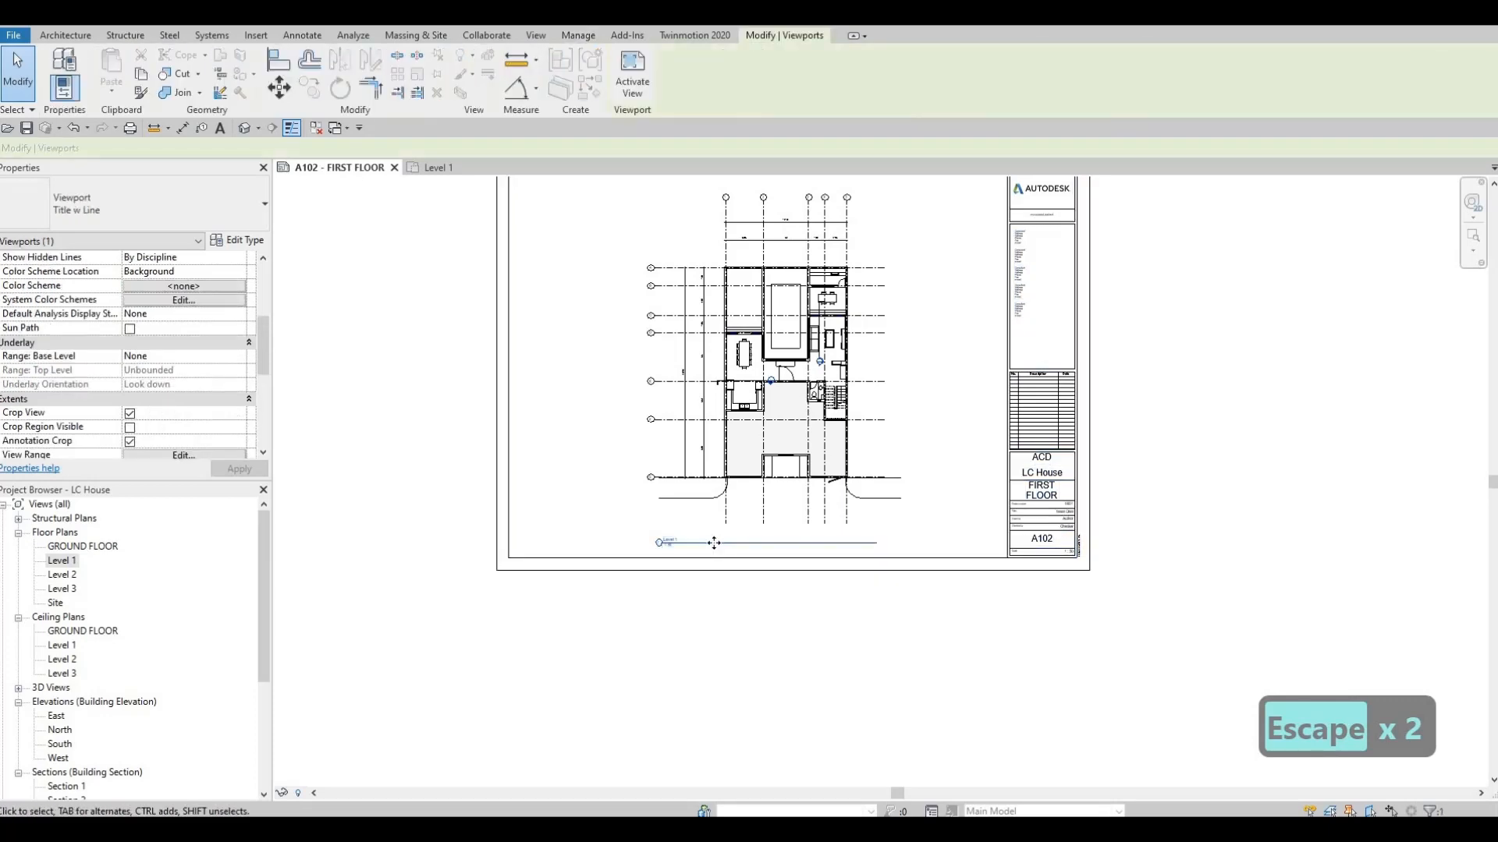
{"action": "key", "text": "Escape"}
{"action": "key", "text": "Escape"}
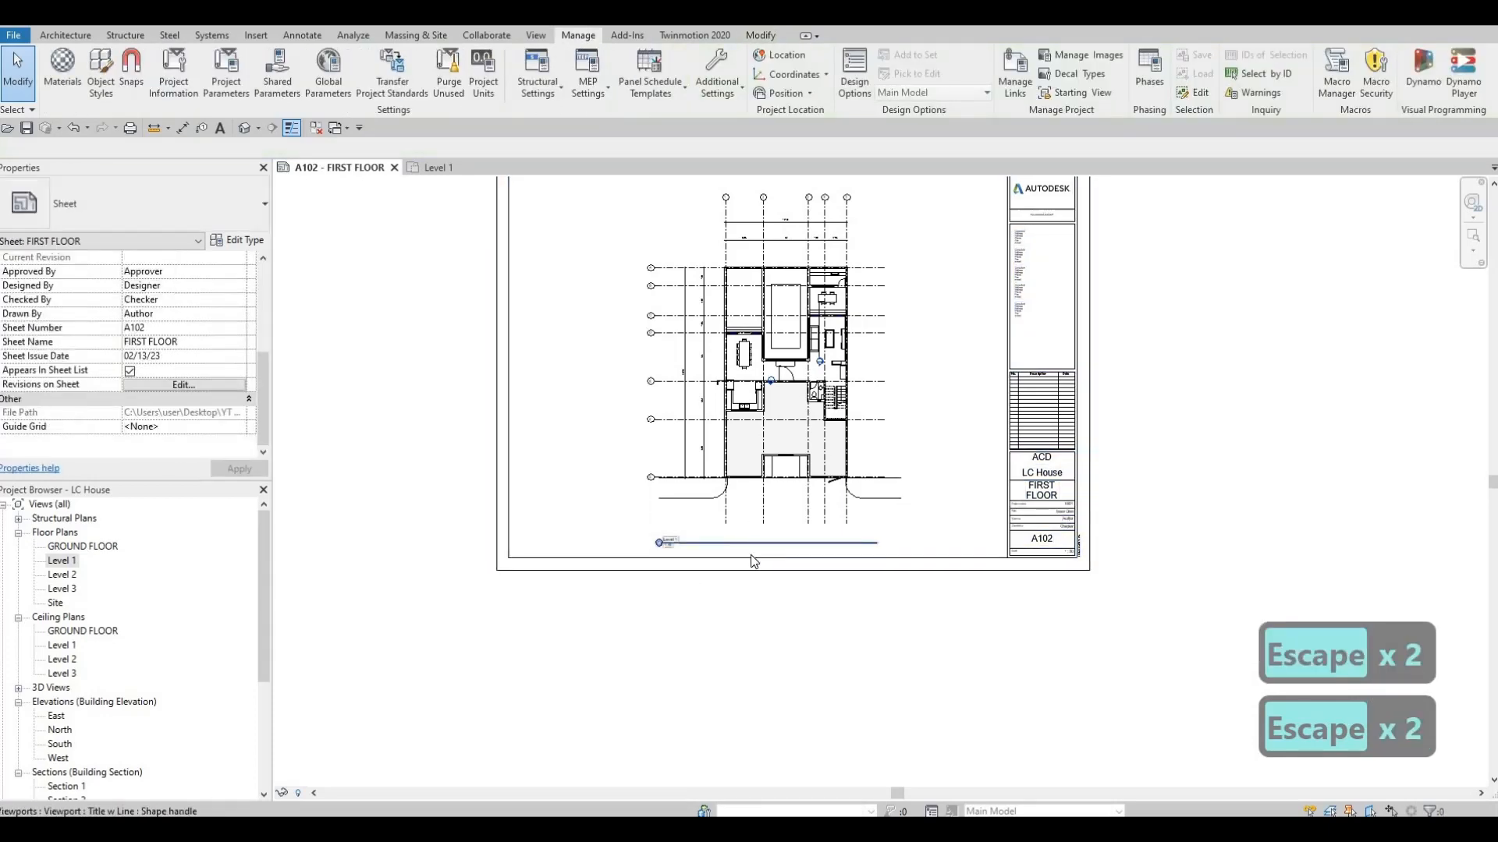
{"action": "left_click", "coordinate": [728, 542]}
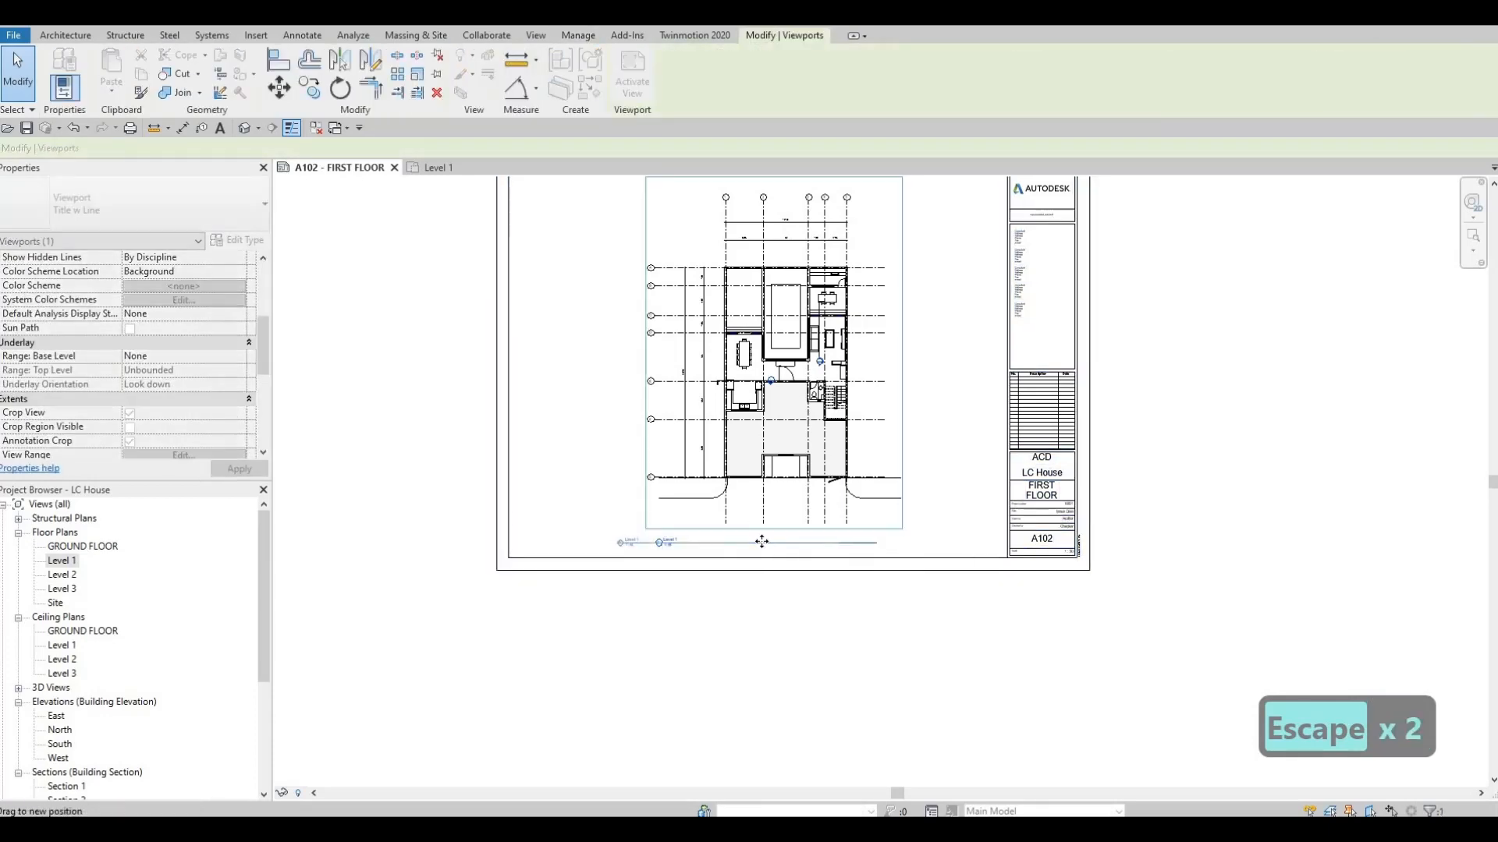
{"action": "key", "text": "Escape"}
{"action": "key", "text": "Escape"}
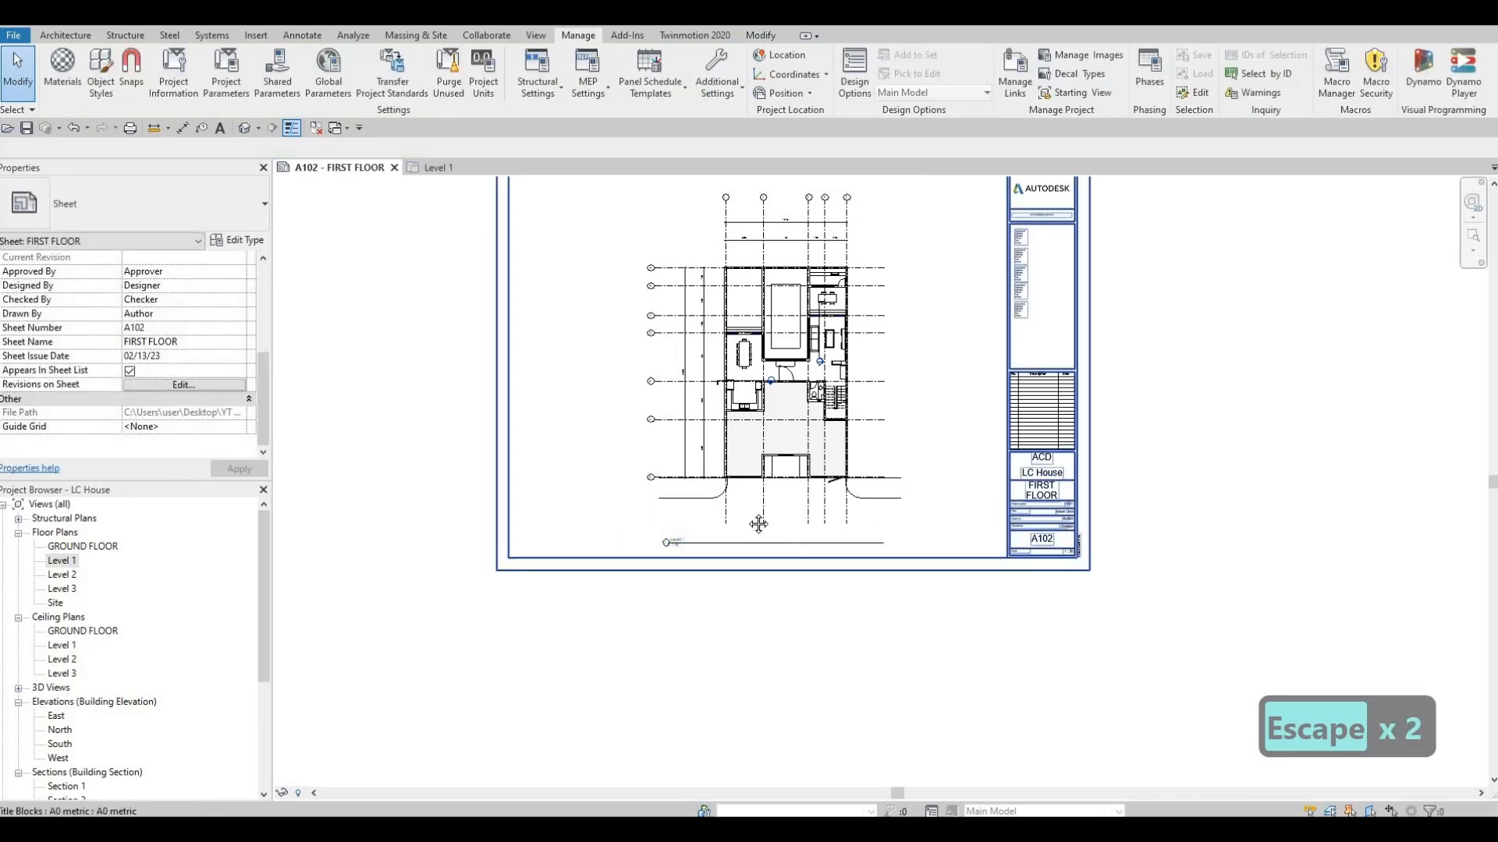
{"action": "middle_click_drag", "start_coordinate": [830, 463], "coordinate": [874, 428]}
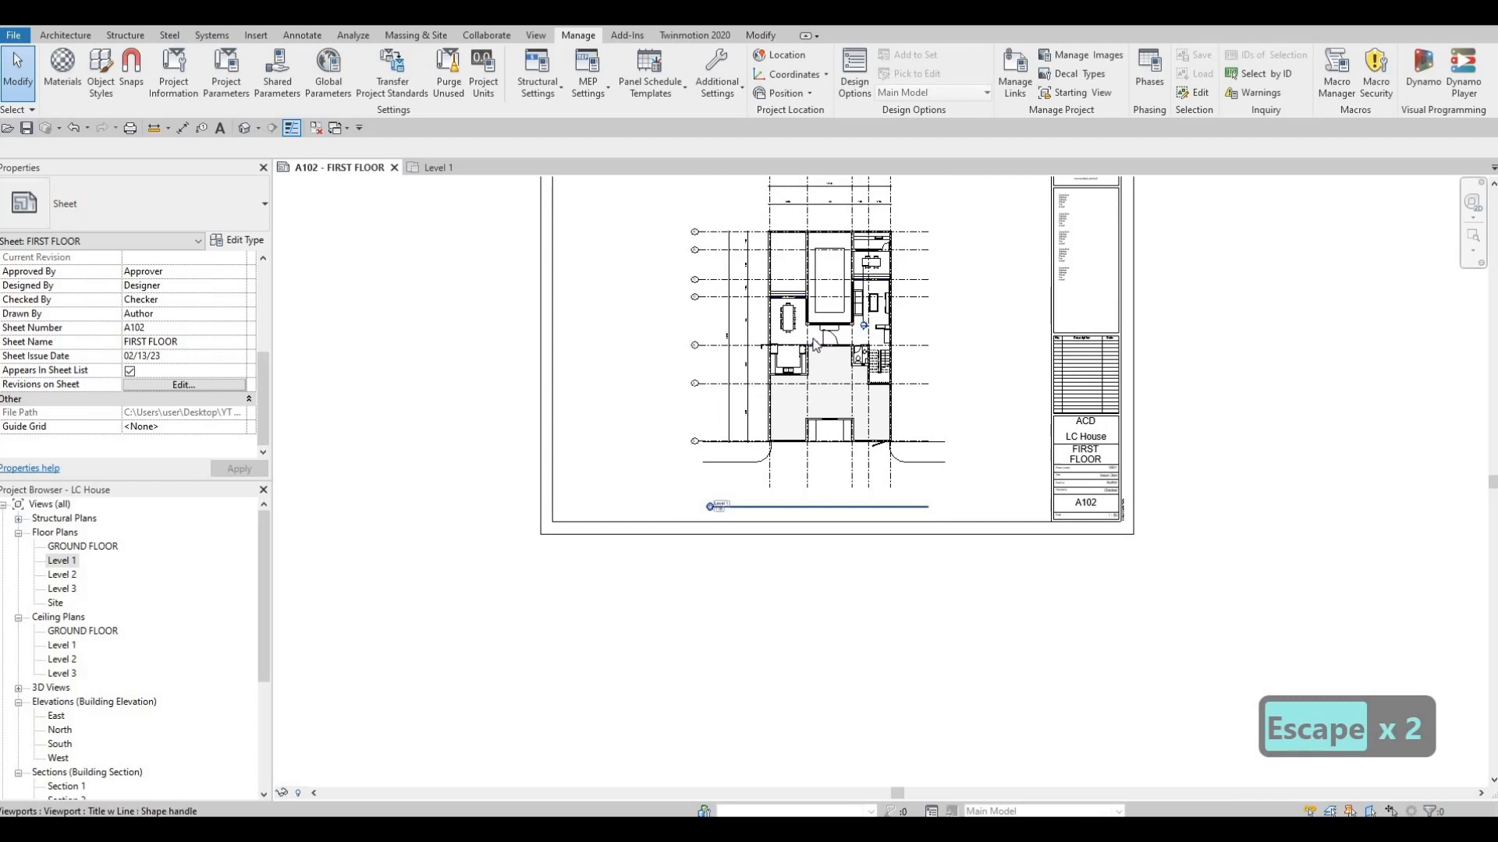
Trim the right end of the Level 1 view title line slightly, to just inside the ends of the horizontal grid lines.
{"action": "left_click", "coordinate": [743, 484]}
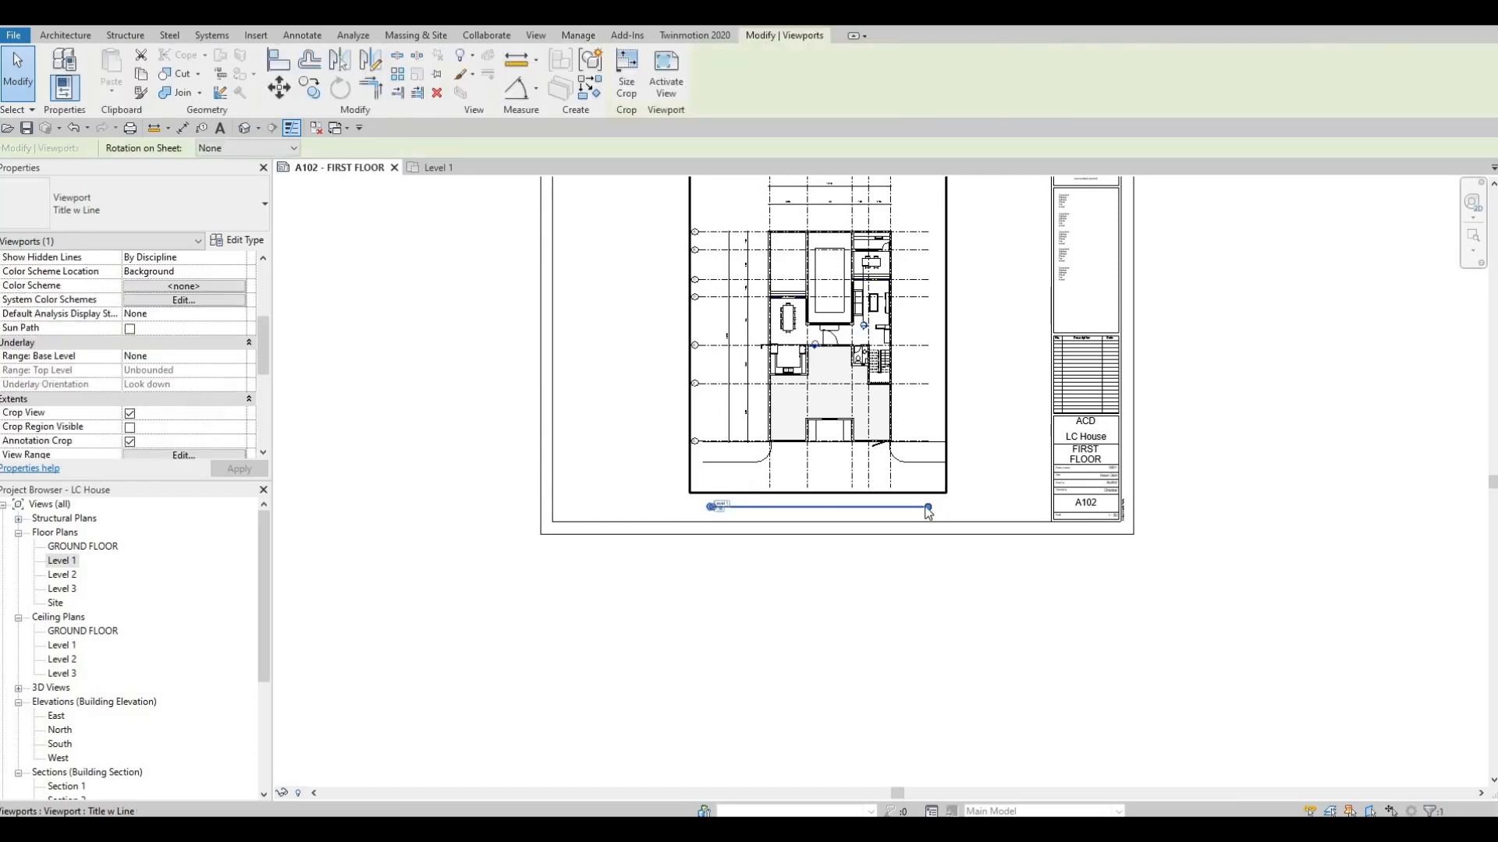
{"action": "scroll", "coordinate": [925, 507], "scroll_direction": "up", "scroll_amount": 4}
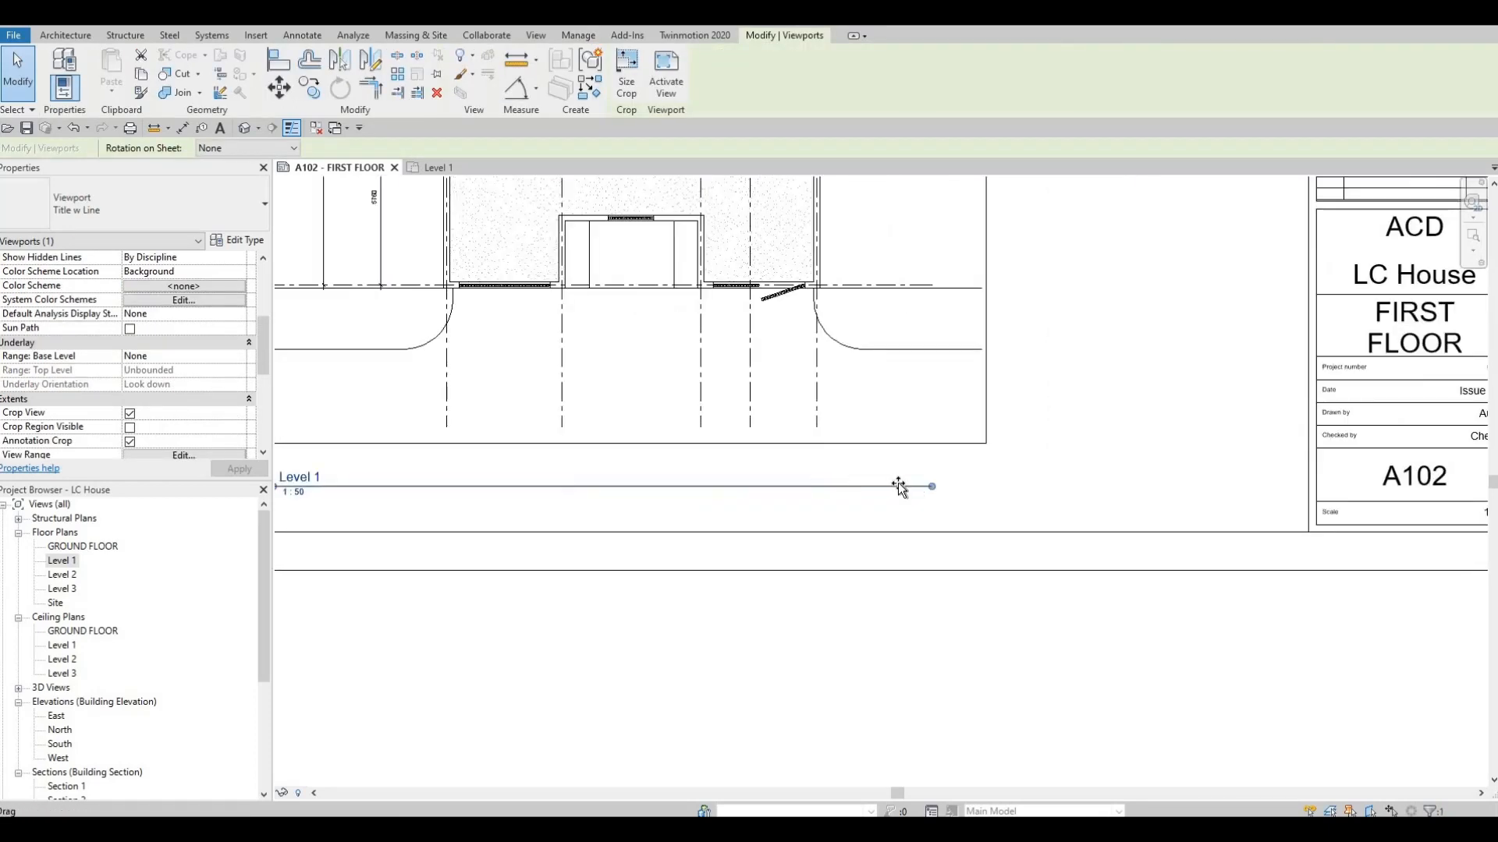
{"action": "mouse_move", "coordinate": [899, 486]}
{"action": "left_mouse_down"}
{"action": "mouse_move", "coordinate": [821, 480]}
{"action": "mouse_move", "coordinate": [892, 474]}
{"action": "left_mouse_up"}
{"action": "scroll", "coordinate": [936, 507], "scroll_direction": "down", "scroll_amount": 5}
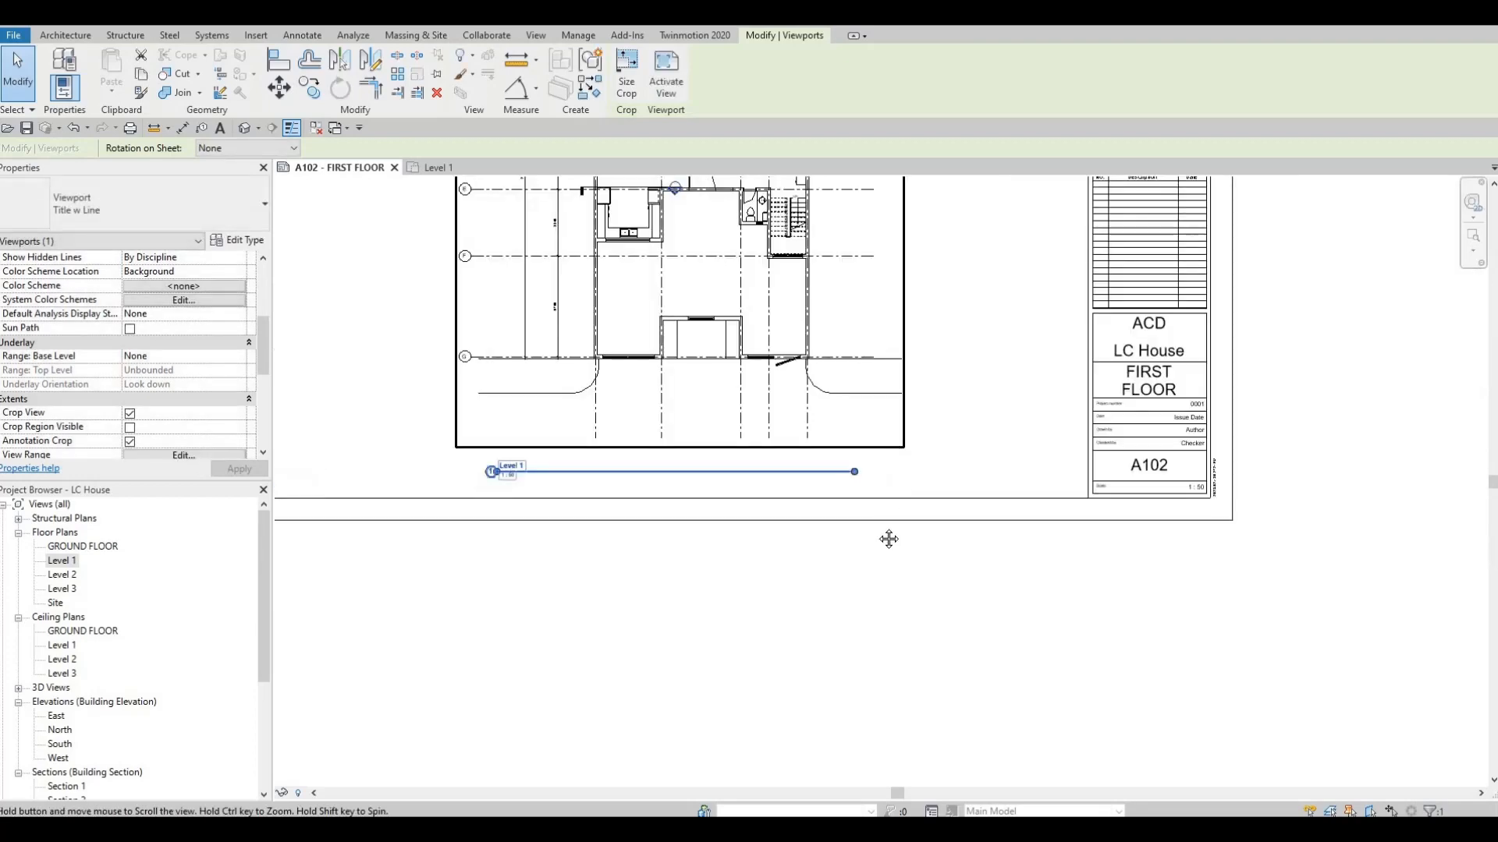
{"action": "key", "text": "Escape"}
Set the Level 1 viewport's Title on Sheet to FIRST FLOOR.
{"action": "scroll", "coordinate": [1123, 574], "scroll_direction": "up", "scroll_amount": 2}
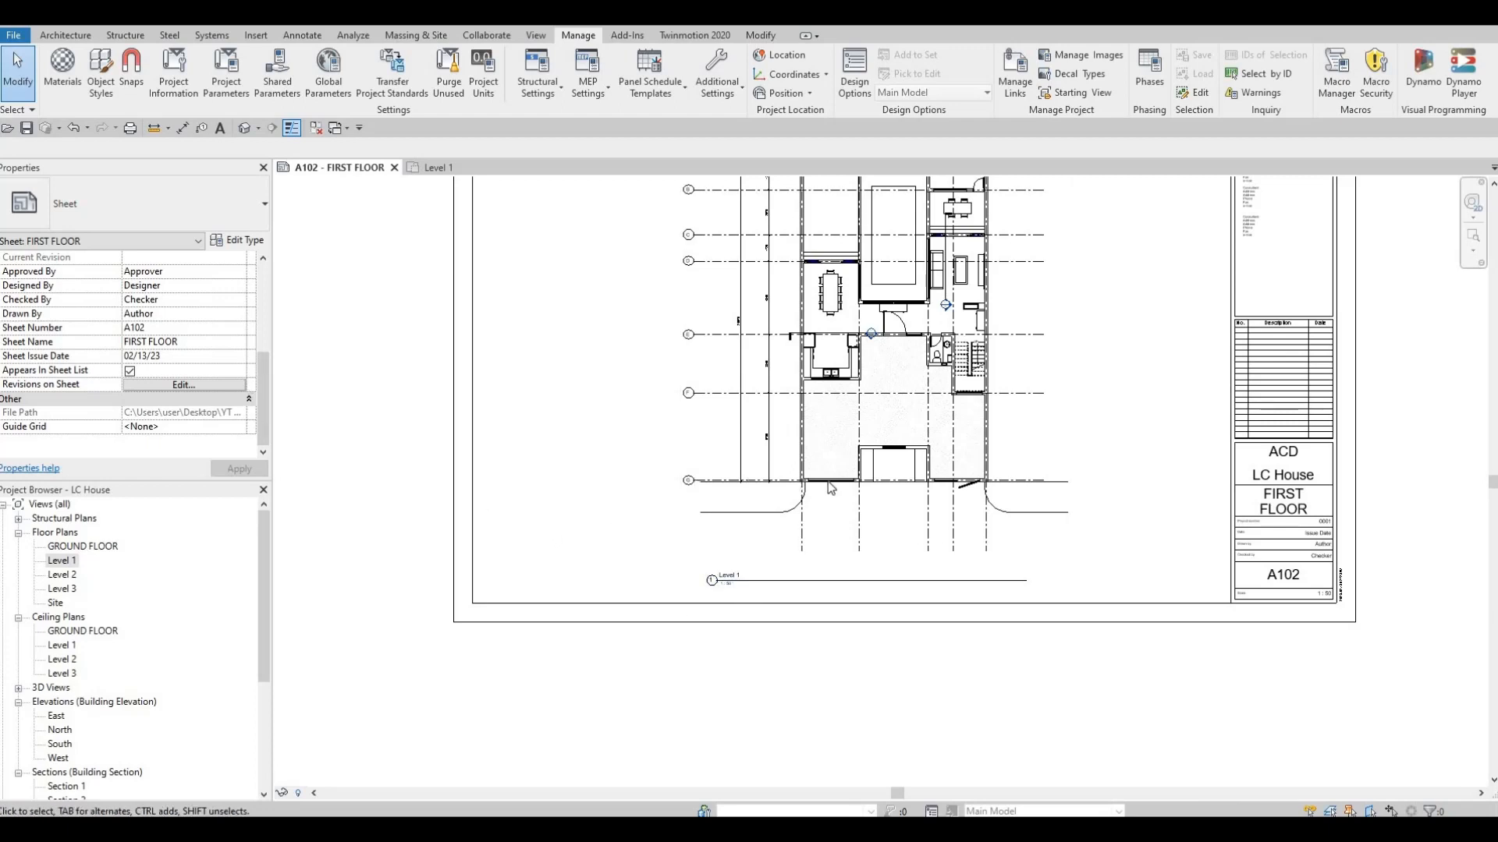
{"action": "key", "text": "Escape"}
{"action": "scroll", "coordinate": [209, 349], "scroll_direction": "up", "scroll_amount": 4}
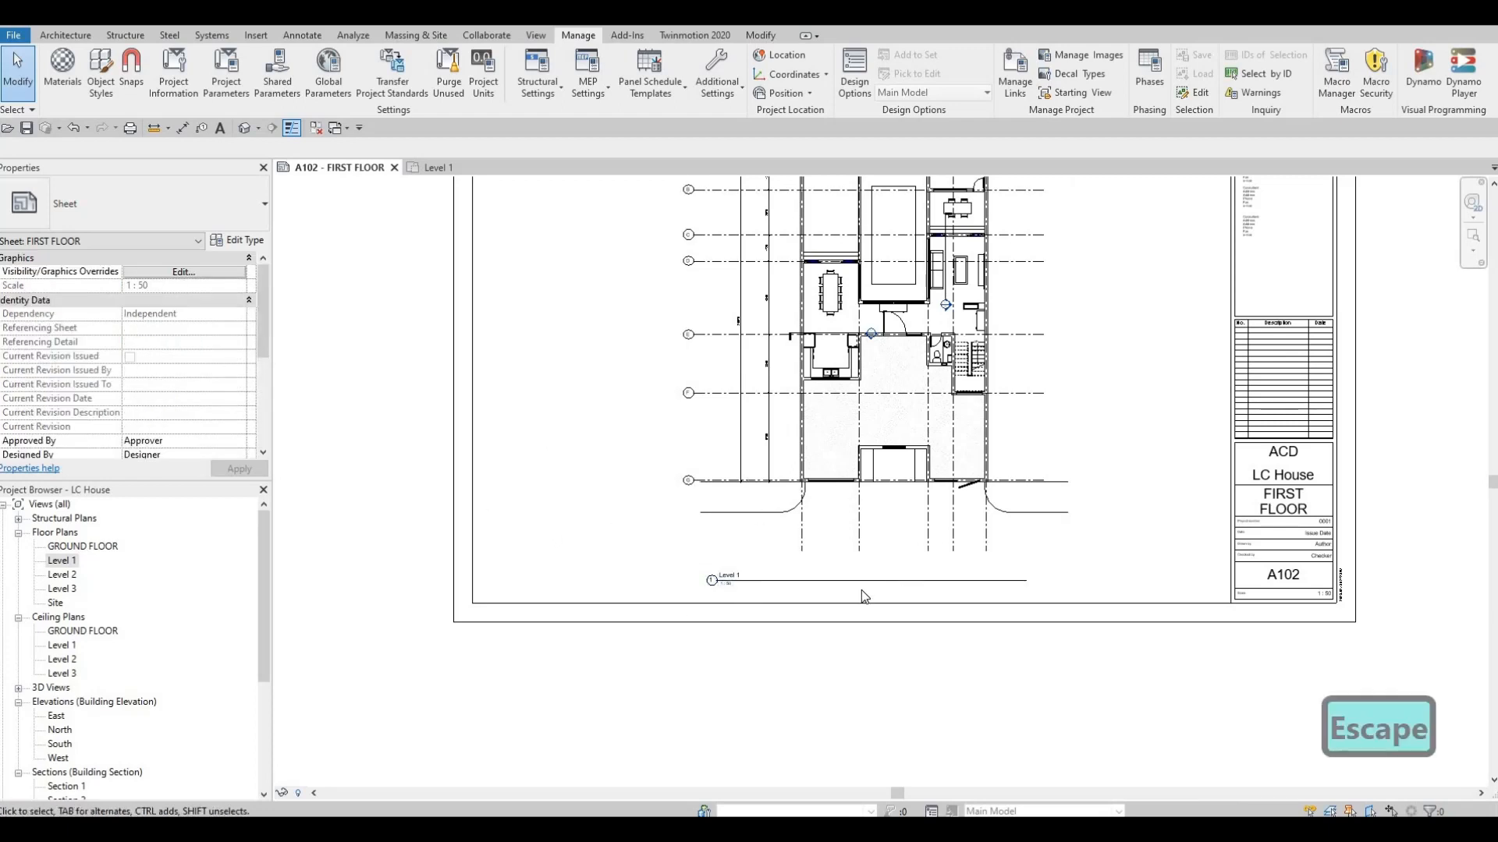
{"action": "left_click", "coordinate": [757, 581]}
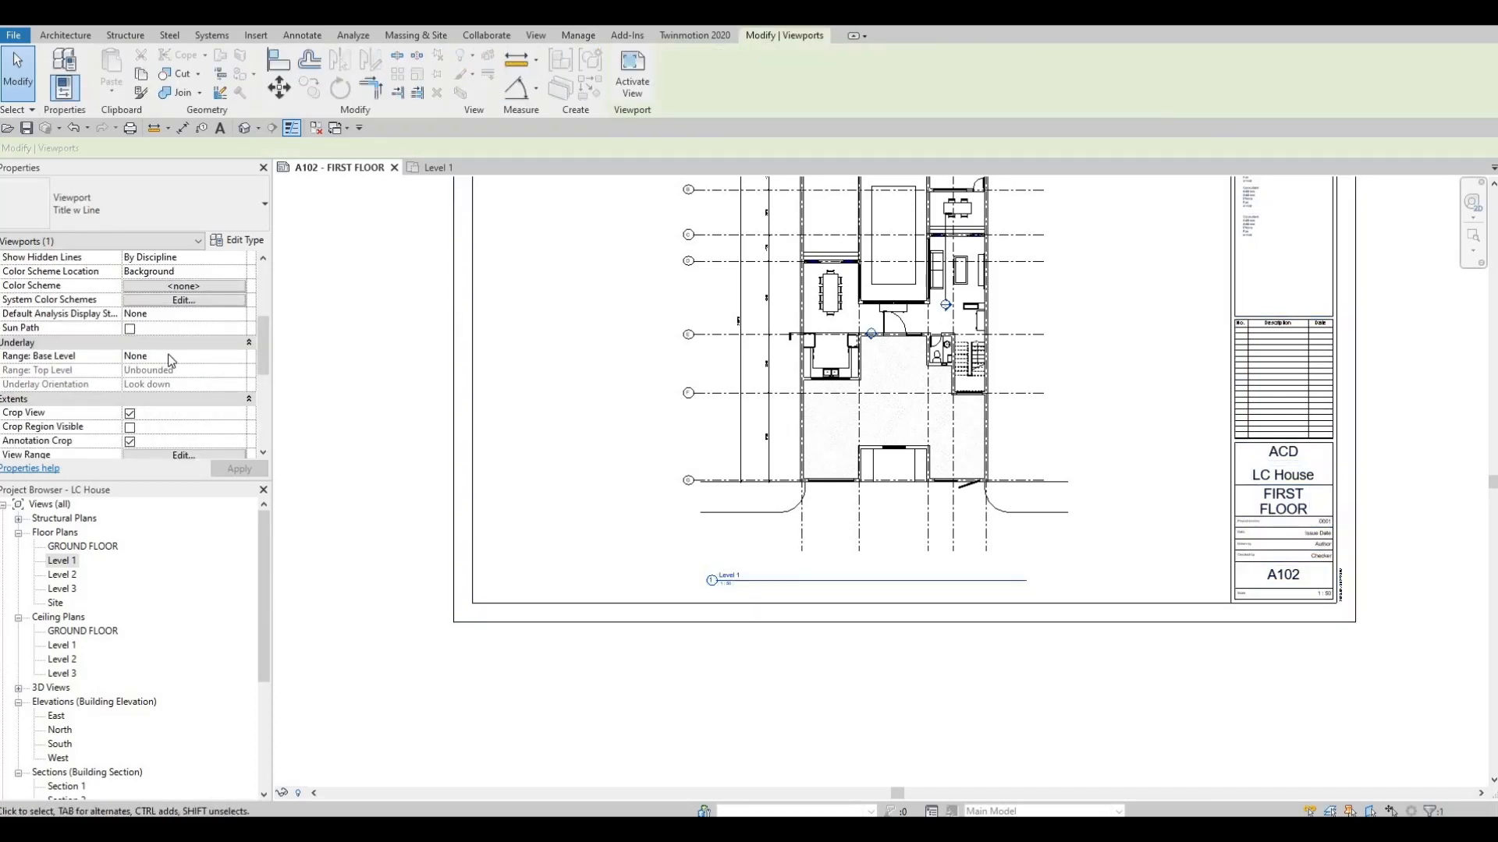
{"action": "scroll", "coordinate": [171, 359], "scroll_direction": "down", "scroll_amount": 5}
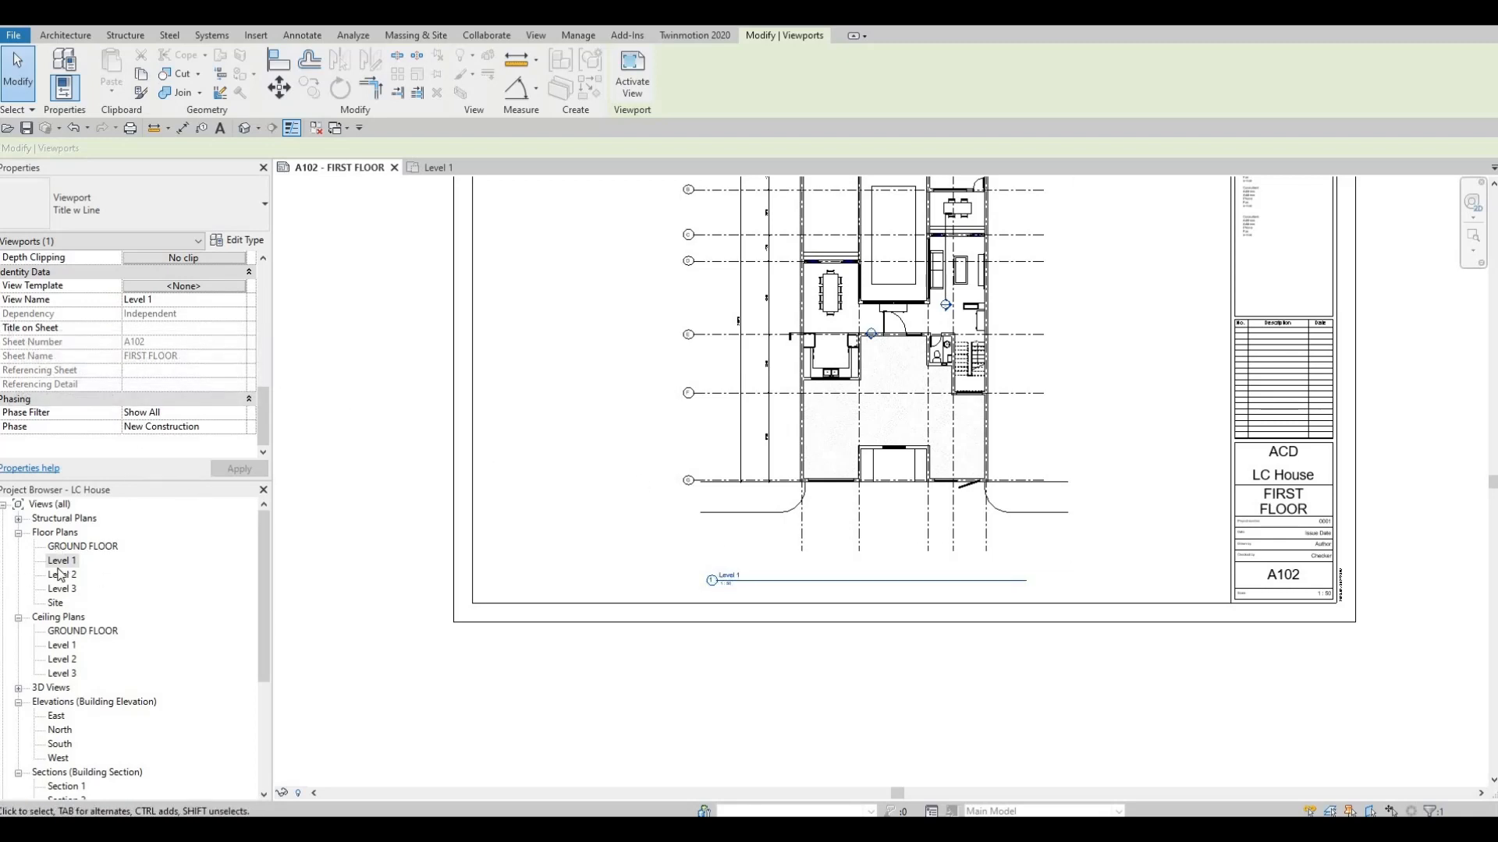
{"action": "left_click", "coordinate": [136, 329]}
{"action": "type", "text": "FIR"}
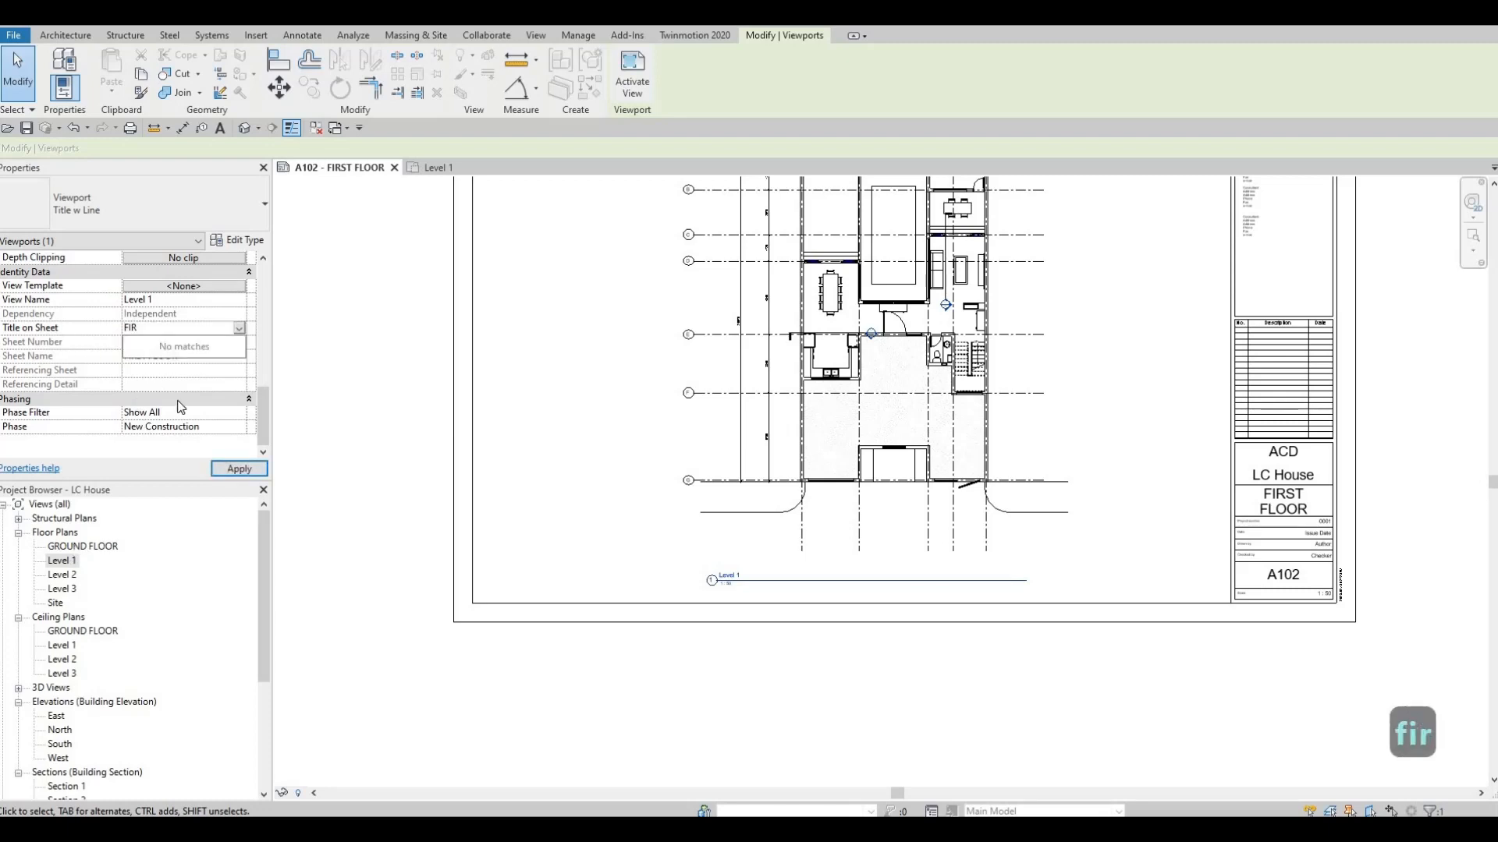
{"action": "type", "text": "ST FLOOR"}
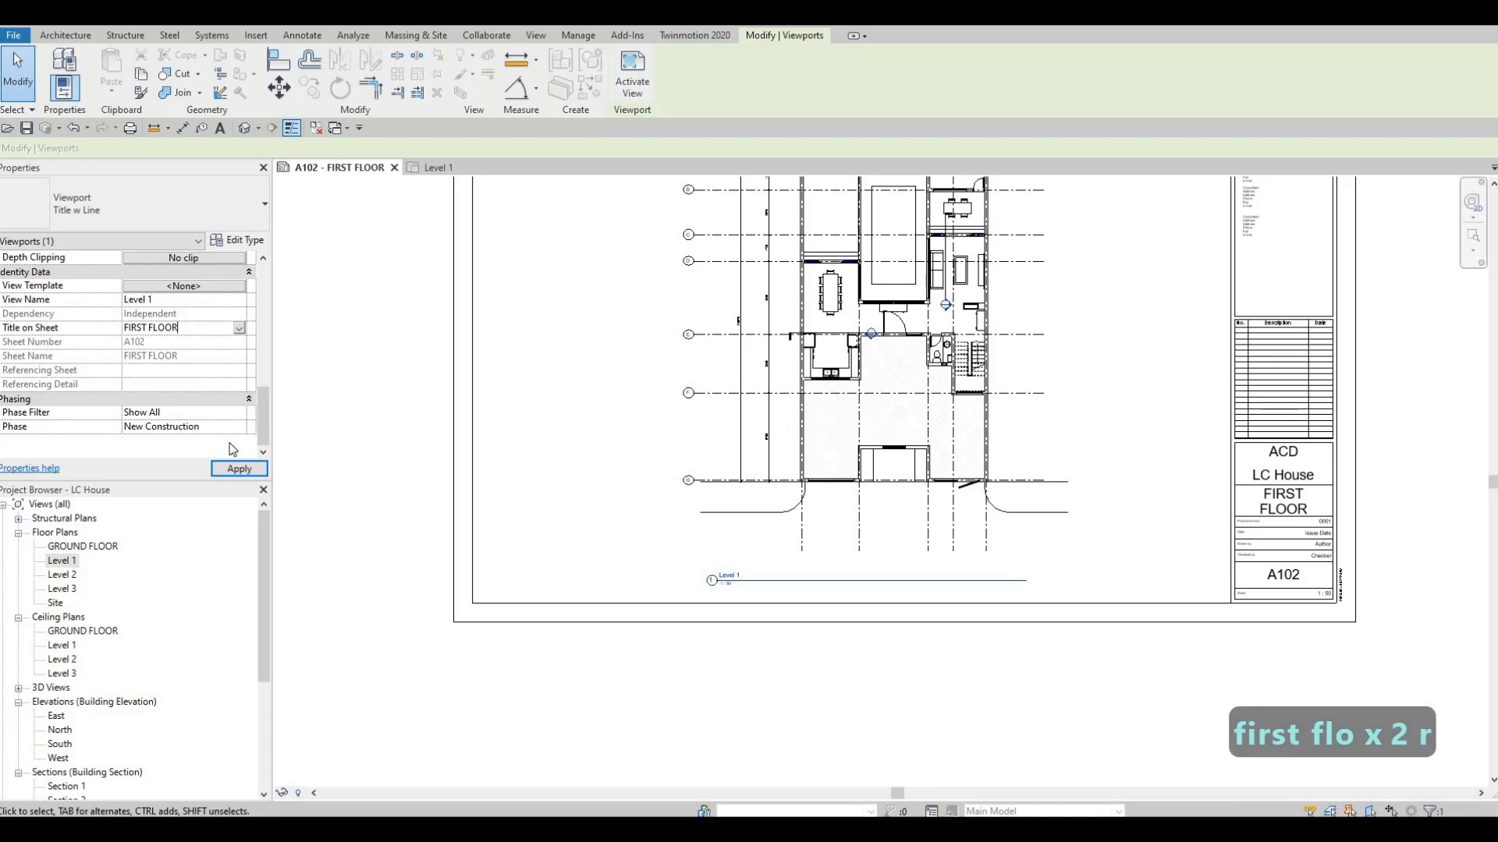
{"action": "left_click", "coordinate": [231, 469]}
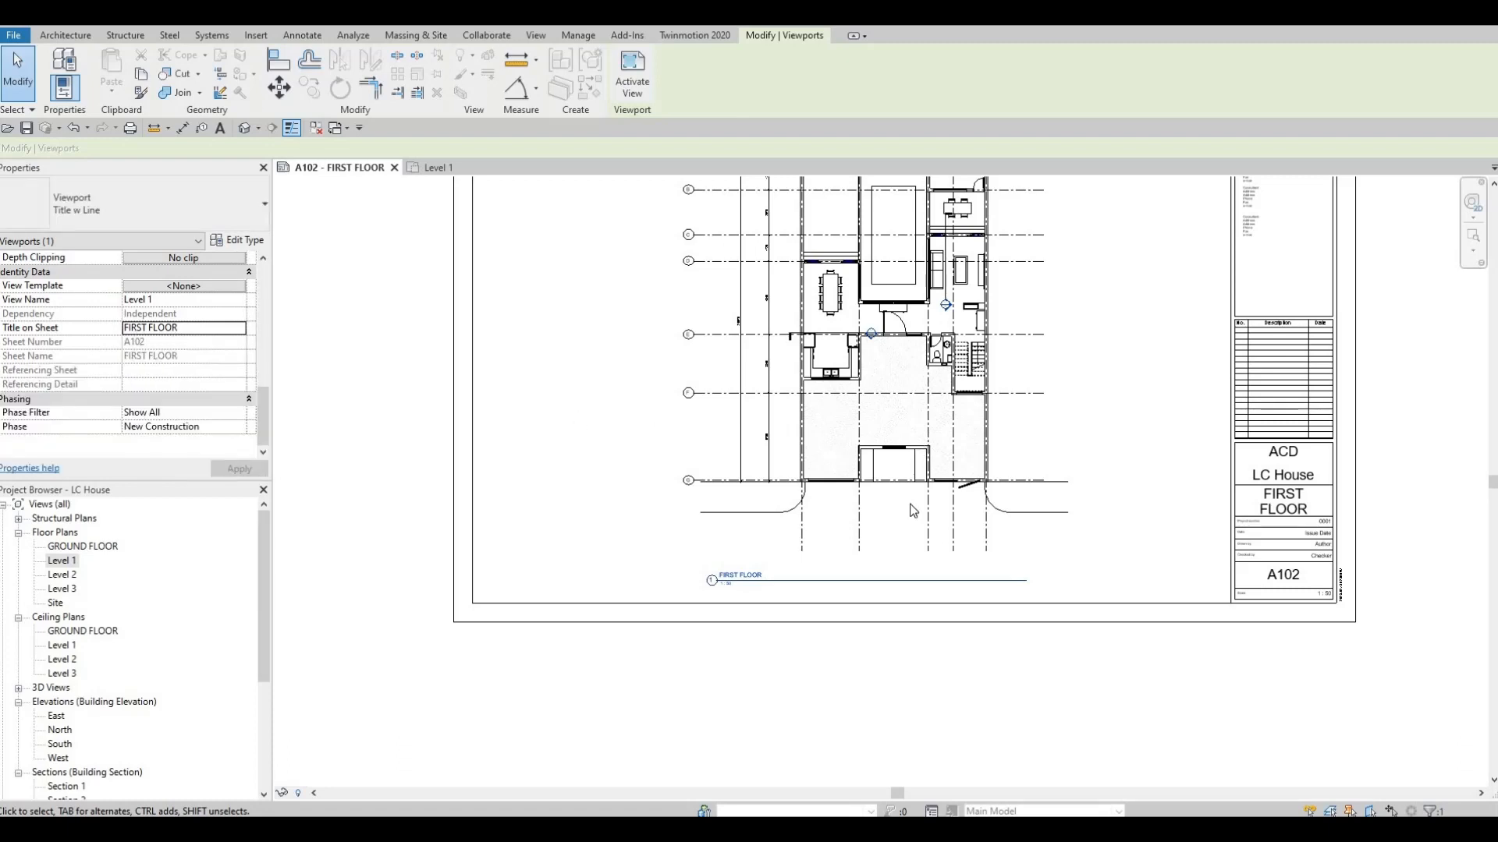
{"action": "middle_click_drag", "start_coordinate": [853, 472], "coordinate": [827, 455]}
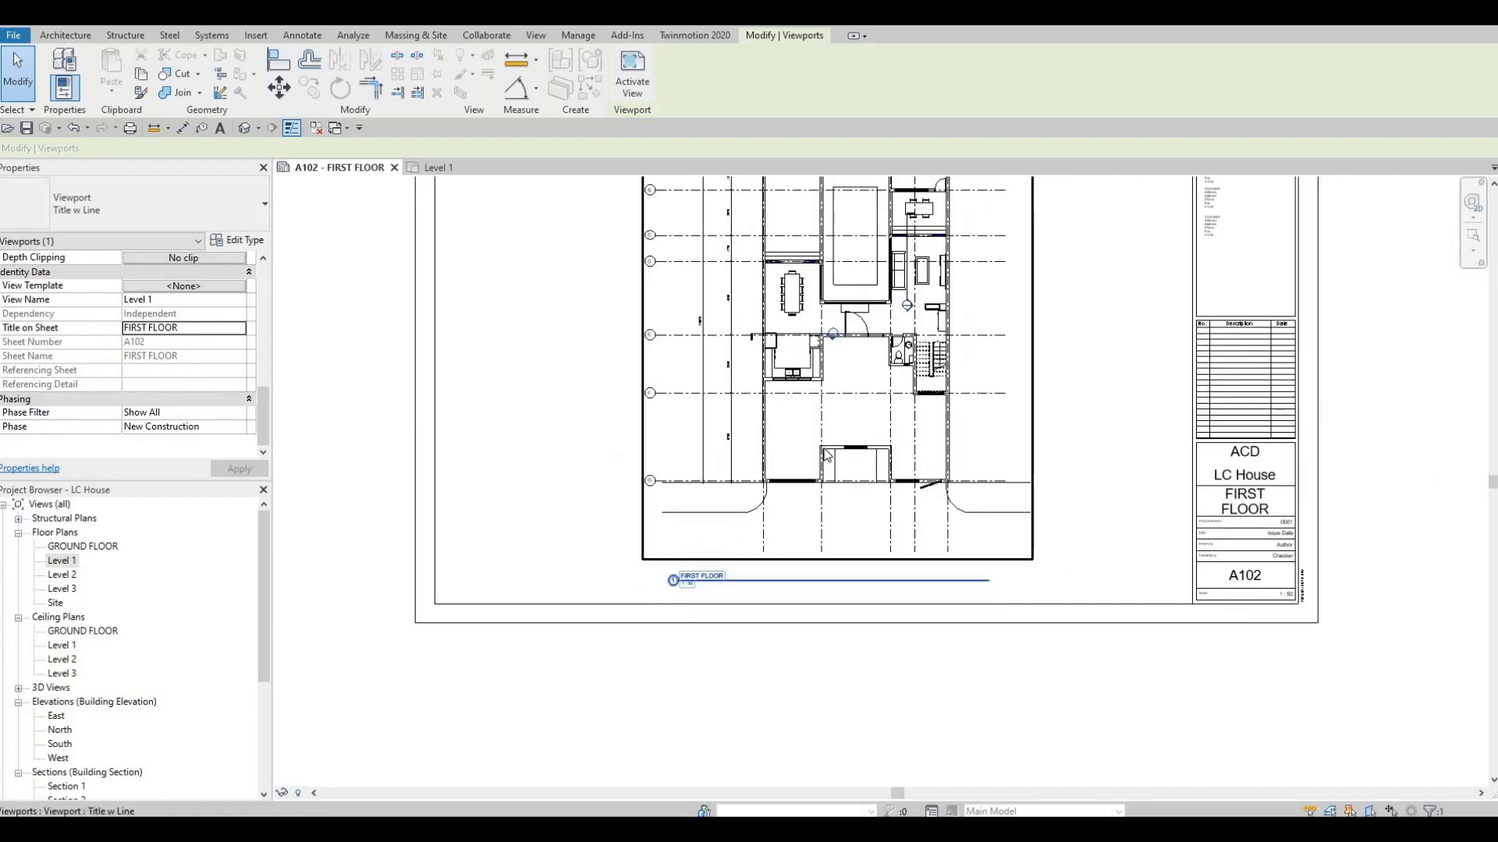
{"action": "key", "text": "Escape"}
{"action": "key", "text": "Escape"}
Shift the FIRST FLOOR view title further right so it sits more centrally under the house plan.
{"action": "scroll", "coordinate": [825, 490], "scroll_direction": "down", "scroll_amount": 2}
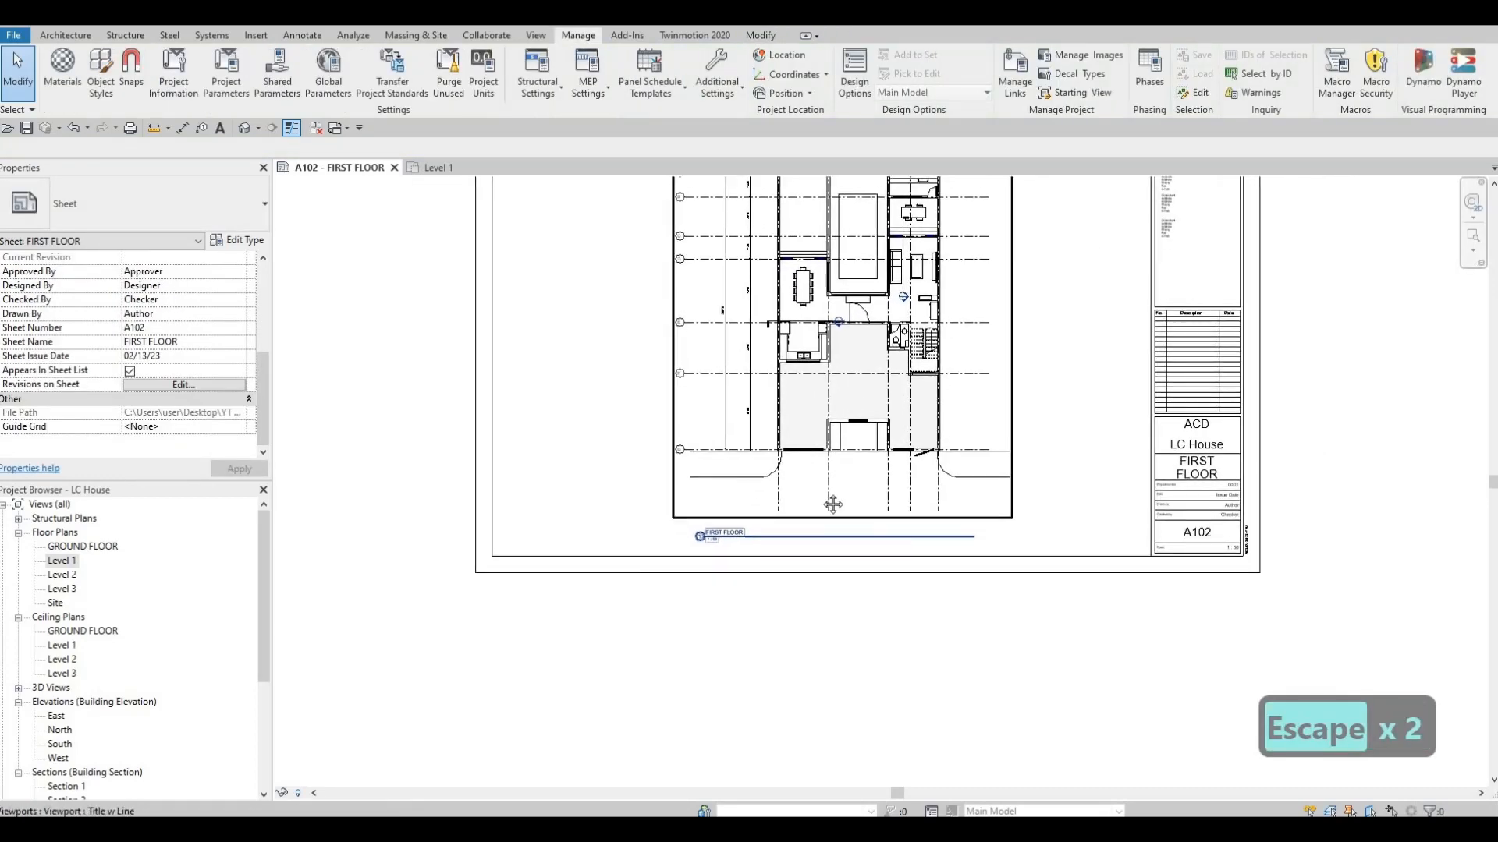
{"action": "scroll", "coordinate": [820, 504], "scroll_direction": "up", "scroll_amount": 2}
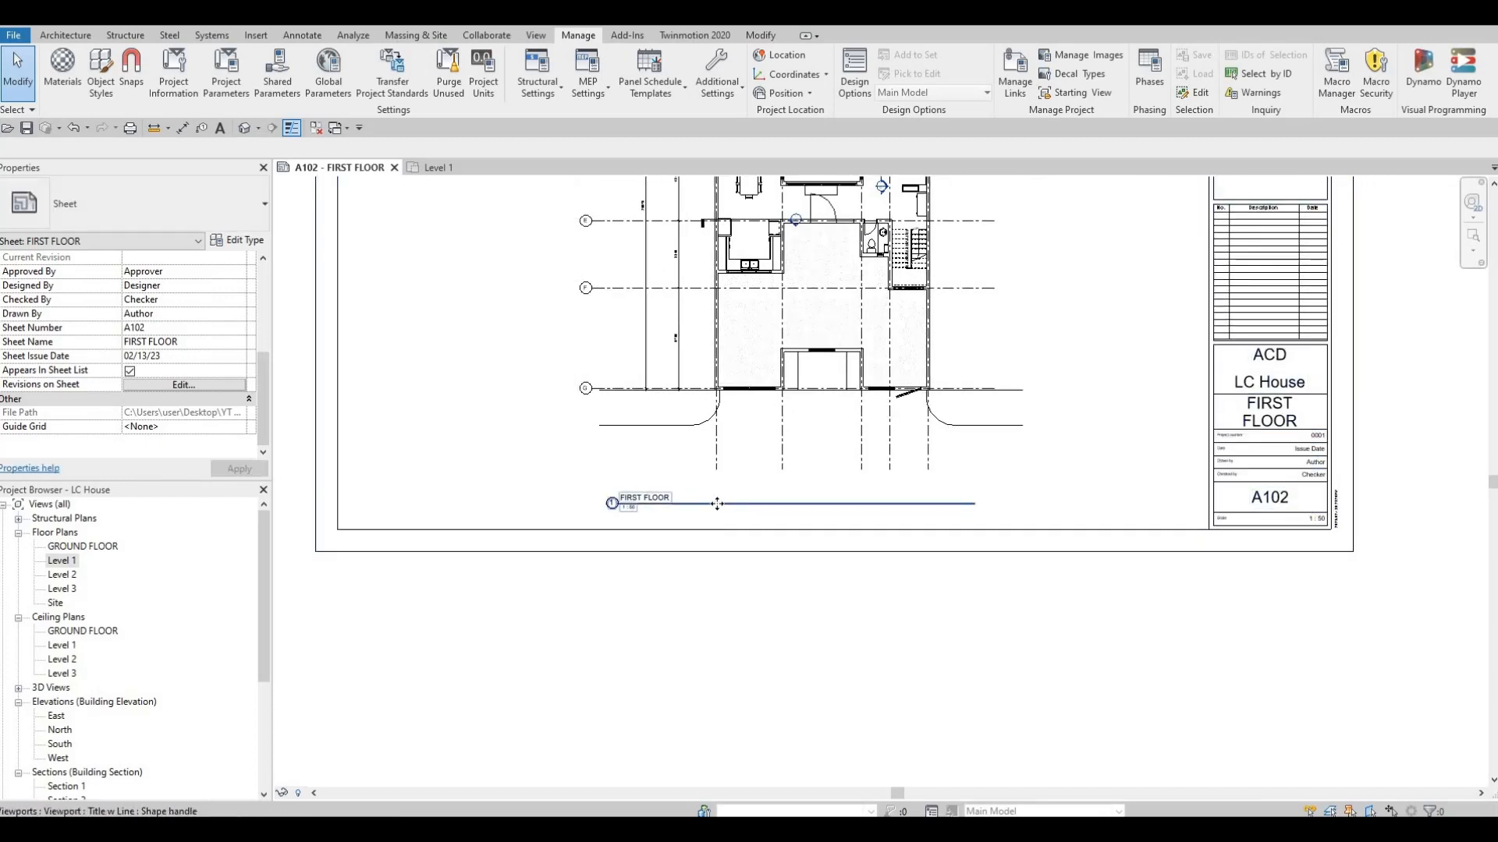
{"action": "left_click", "coordinate": [768, 497]}
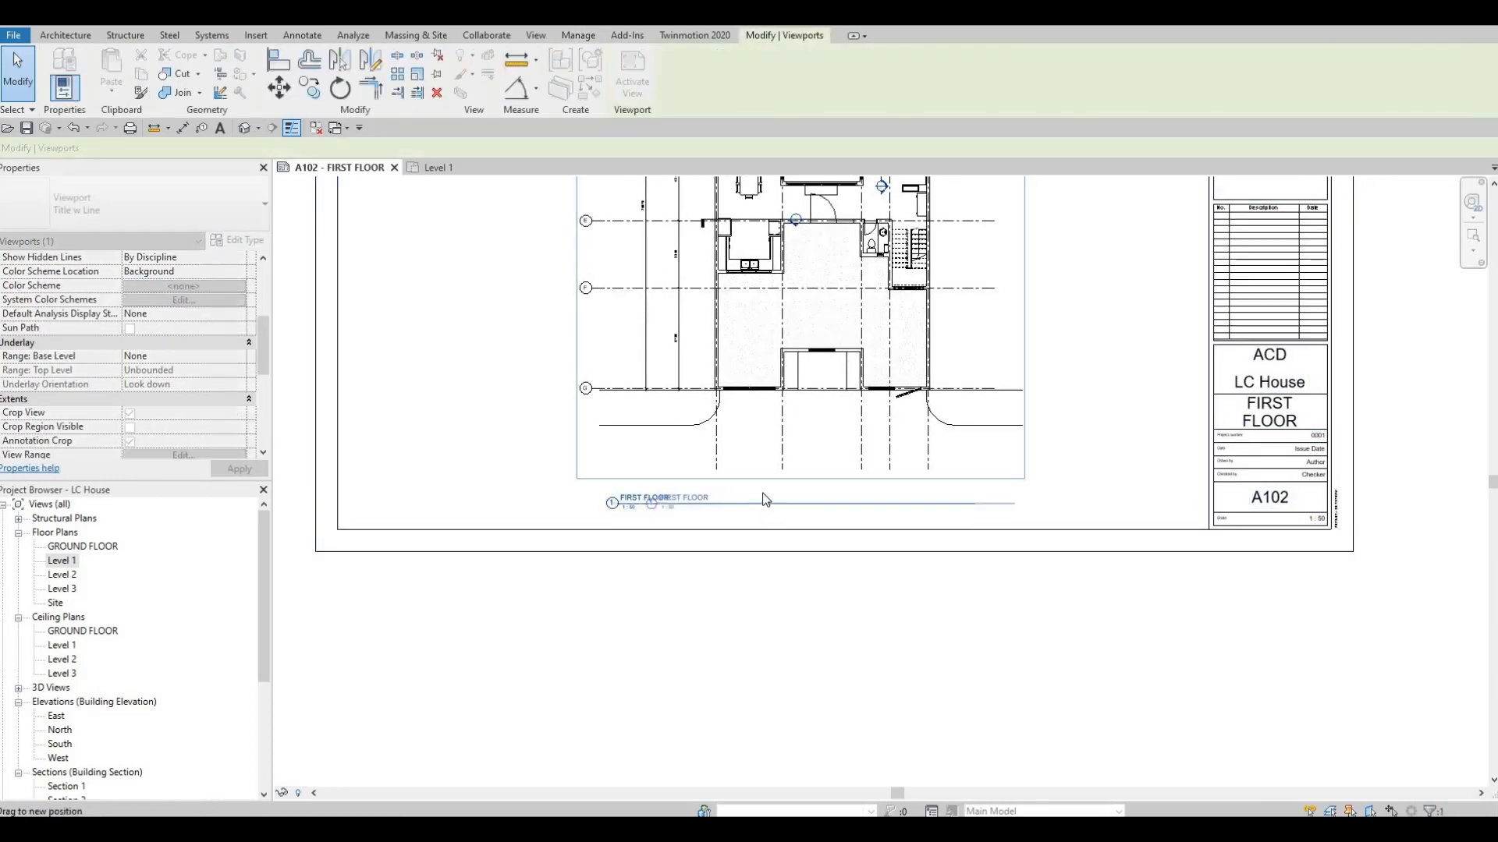
{"action": "key", "text": "Escape"}
{"action": "scroll", "coordinate": [865, 499], "scroll_direction": "down", "scroll_amount": 1}
{"action": "scroll", "coordinate": [858, 484], "scroll_direction": "down", "scroll_amount": 6}
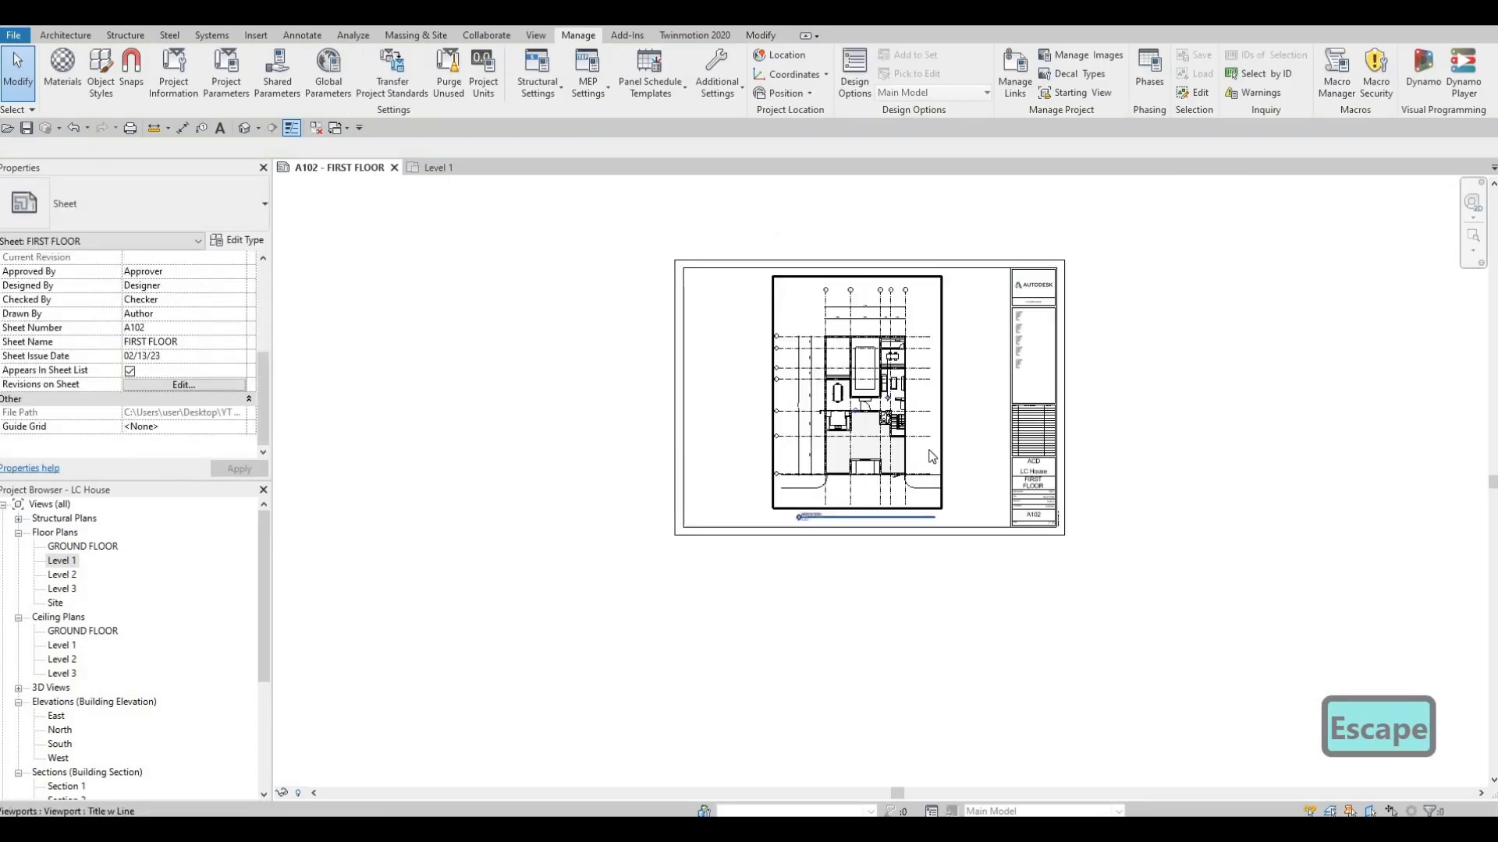
Move the FIRST FLOOR plan viewport to the left side of the sheet, just inside the title block border.
{"action": "left_click", "coordinate": [846, 451]}
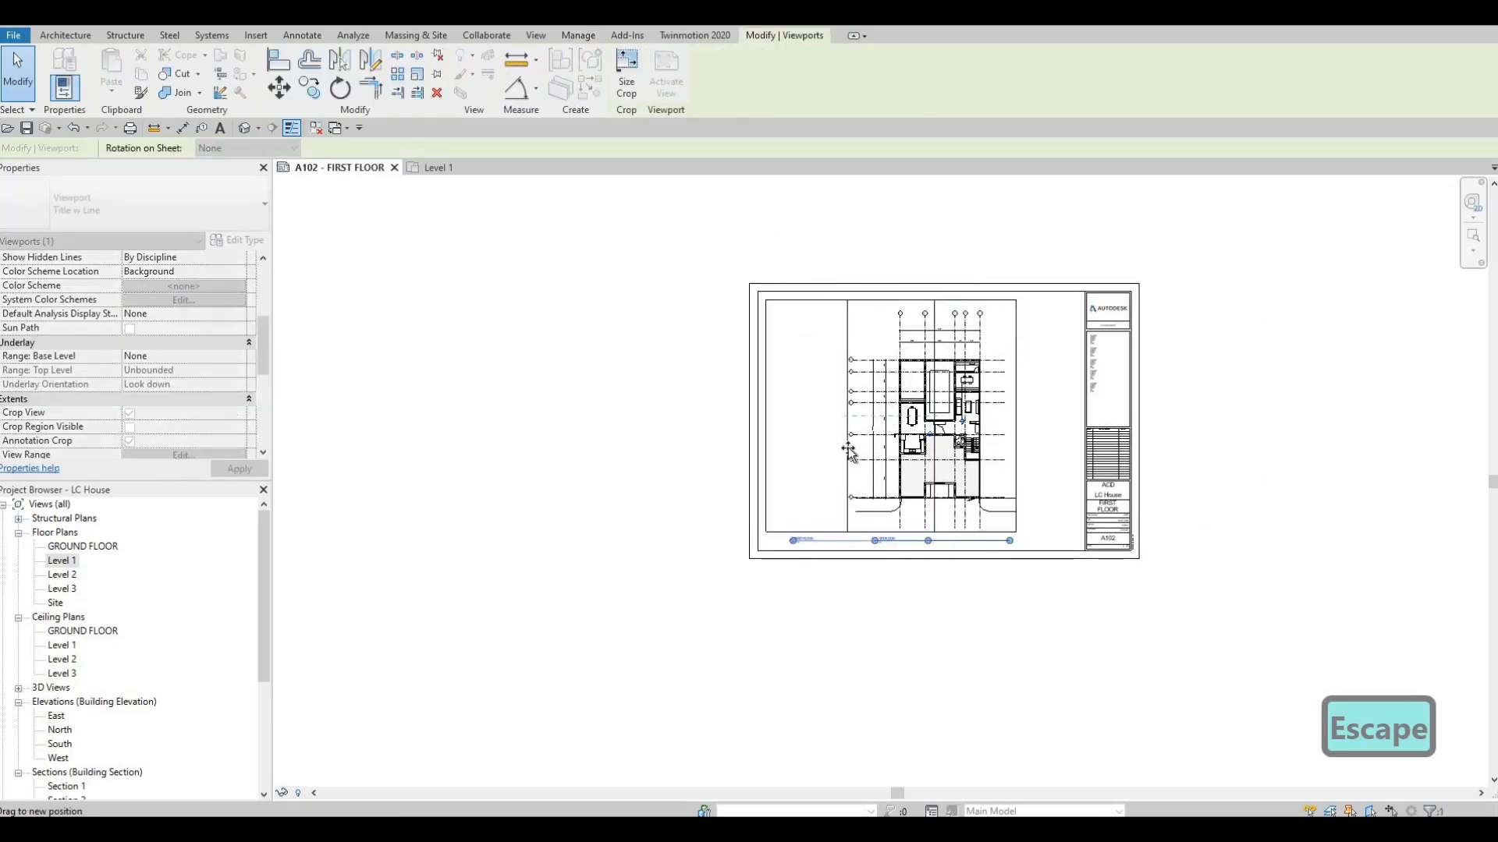
{"action": "left_click_drag", "start_coordinate": [851, 448], "coordinate": [772, 449]}
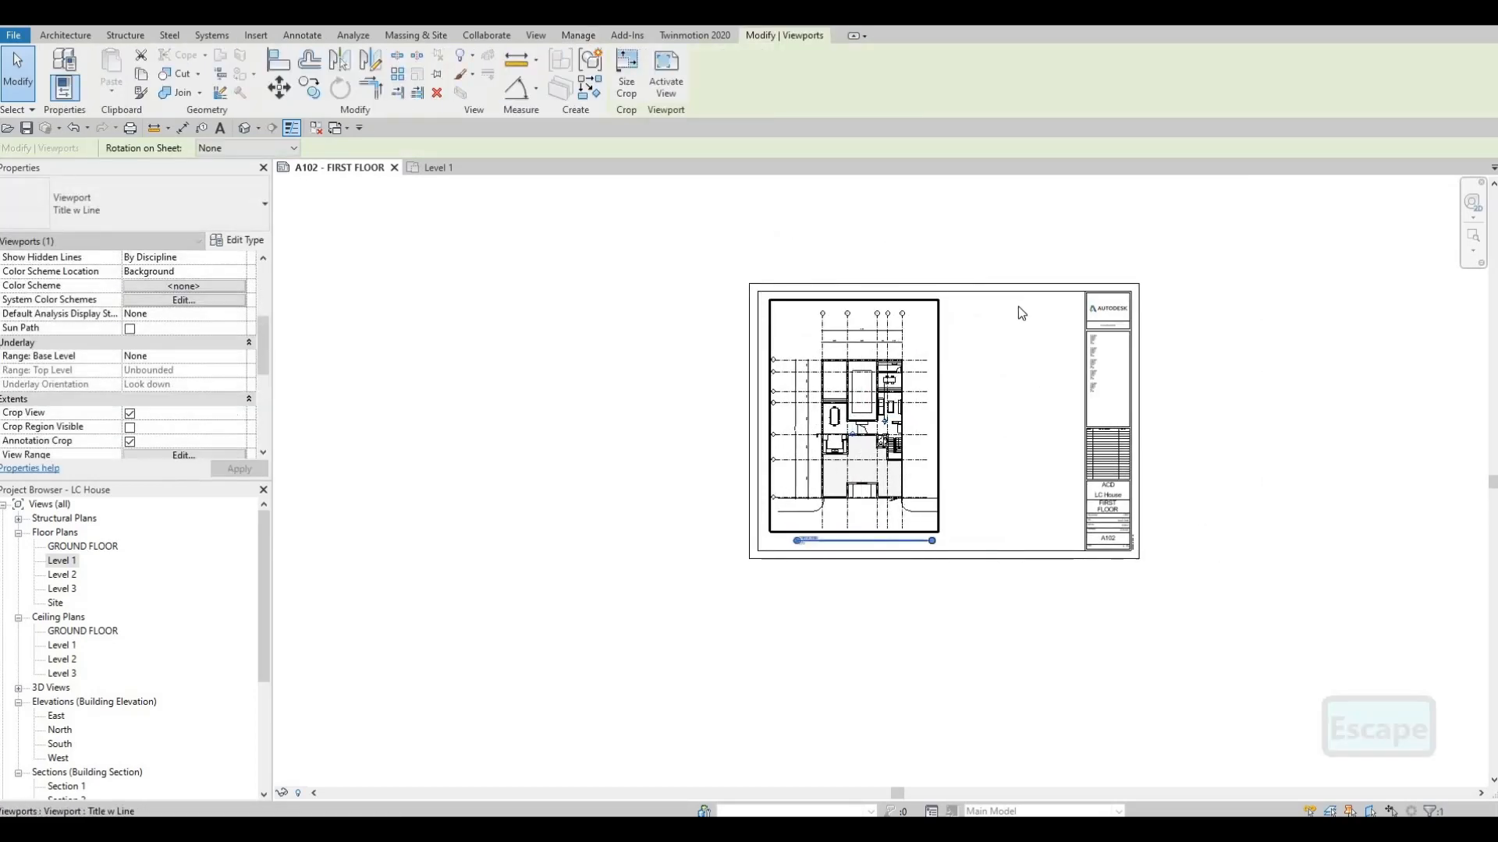
{"action": "key", "text": "Escape"}
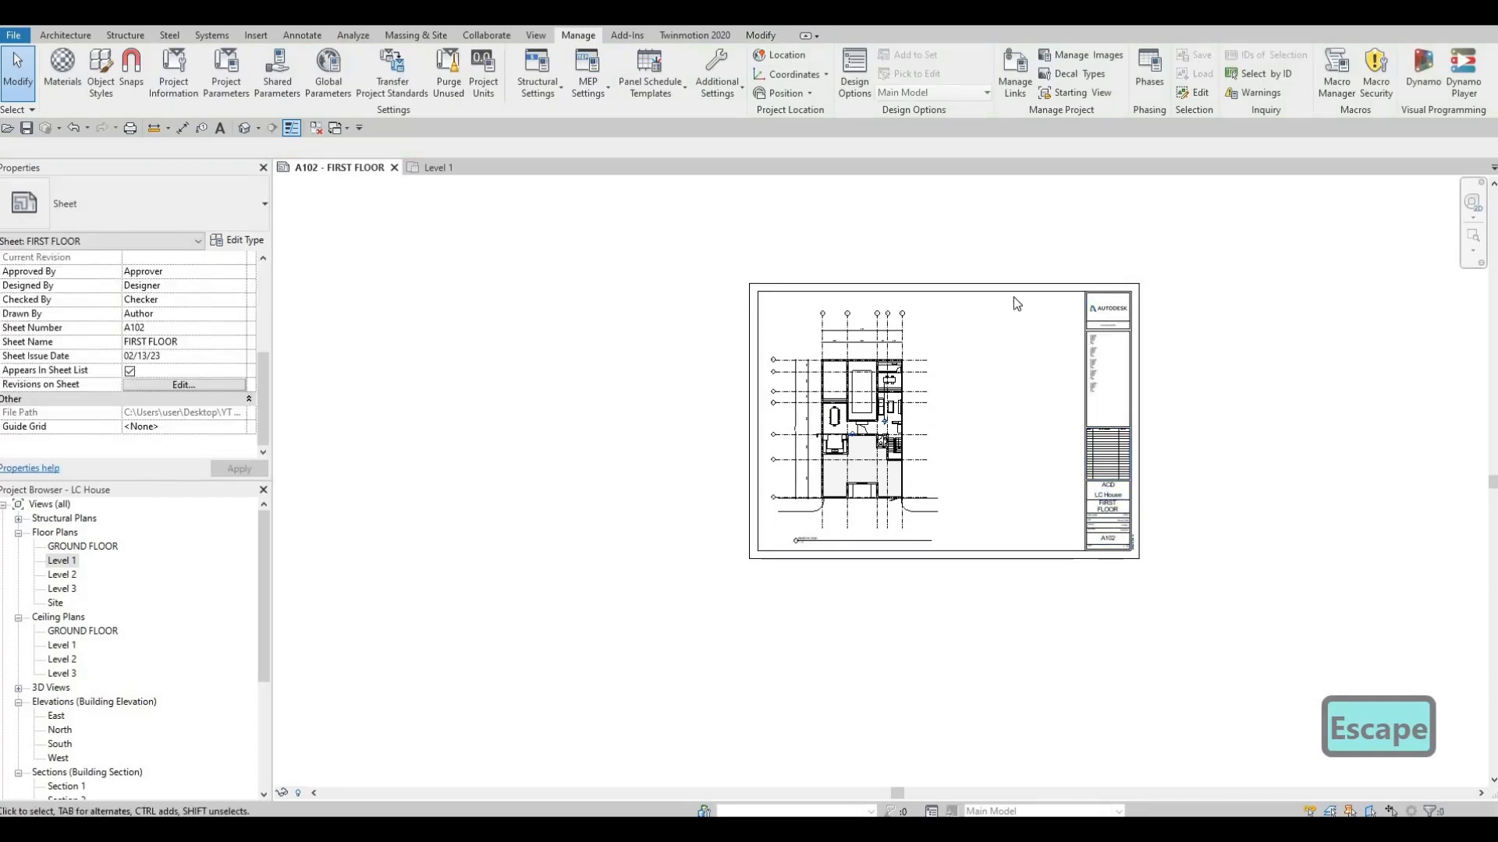
Nudge the FIRST FLOOR plan viewport slightly further left within the sheet border.
{"action": "scroll", "coordinate": [869, 384], "scroll_direction": "up", "scroll_amount": 3}
{"action": "left_click", "coordinate": [858, 388]}
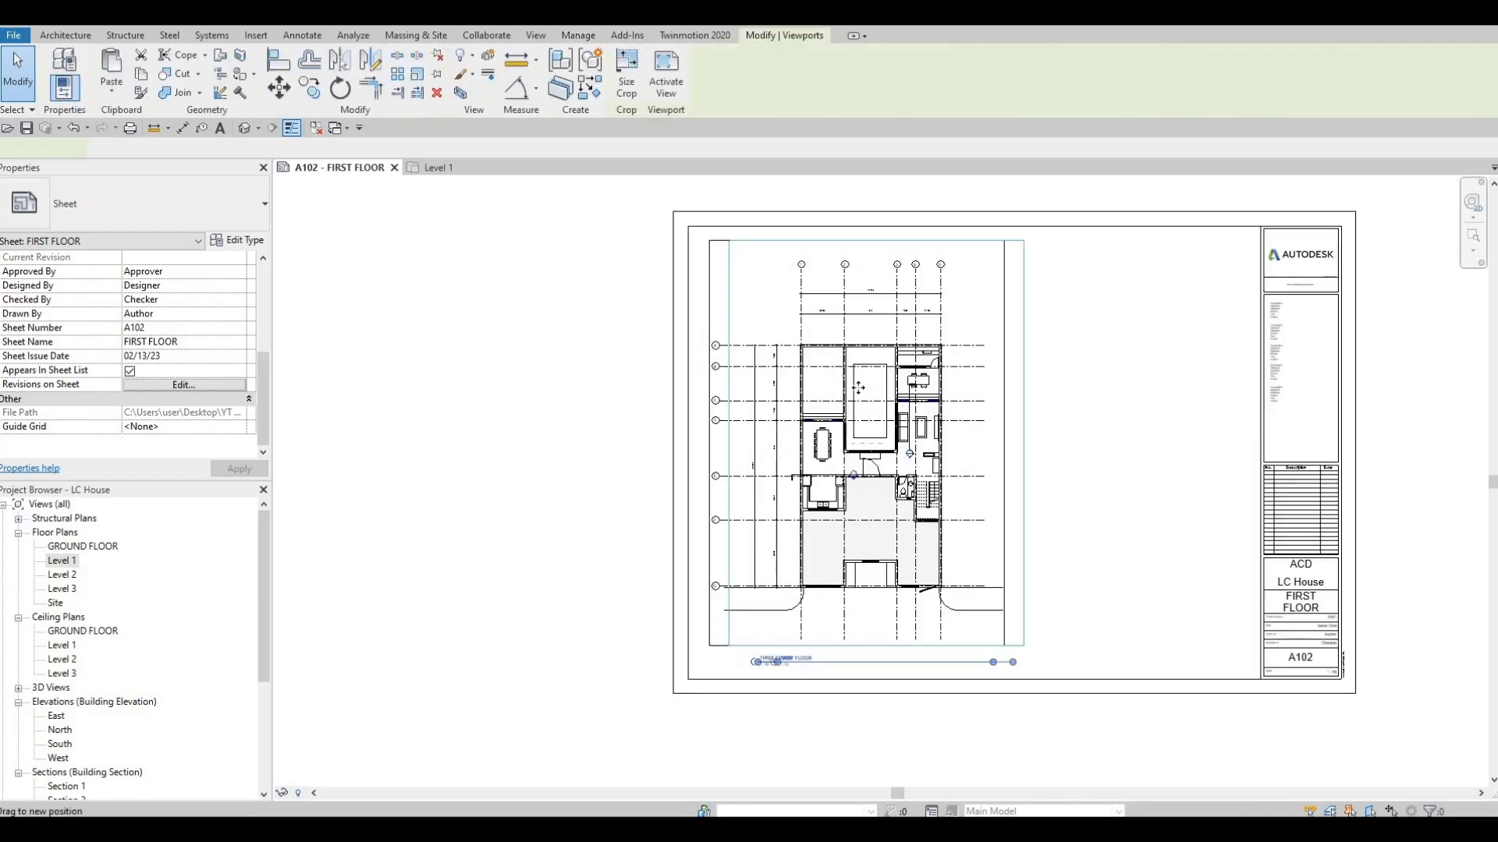
{"action": "left_click_drag", "start_coordinate": [858, 388], "coordinate": [819, 376]}
{"action": "key", "text": "Escape"}
{"action": "key", "text": "Escape"}
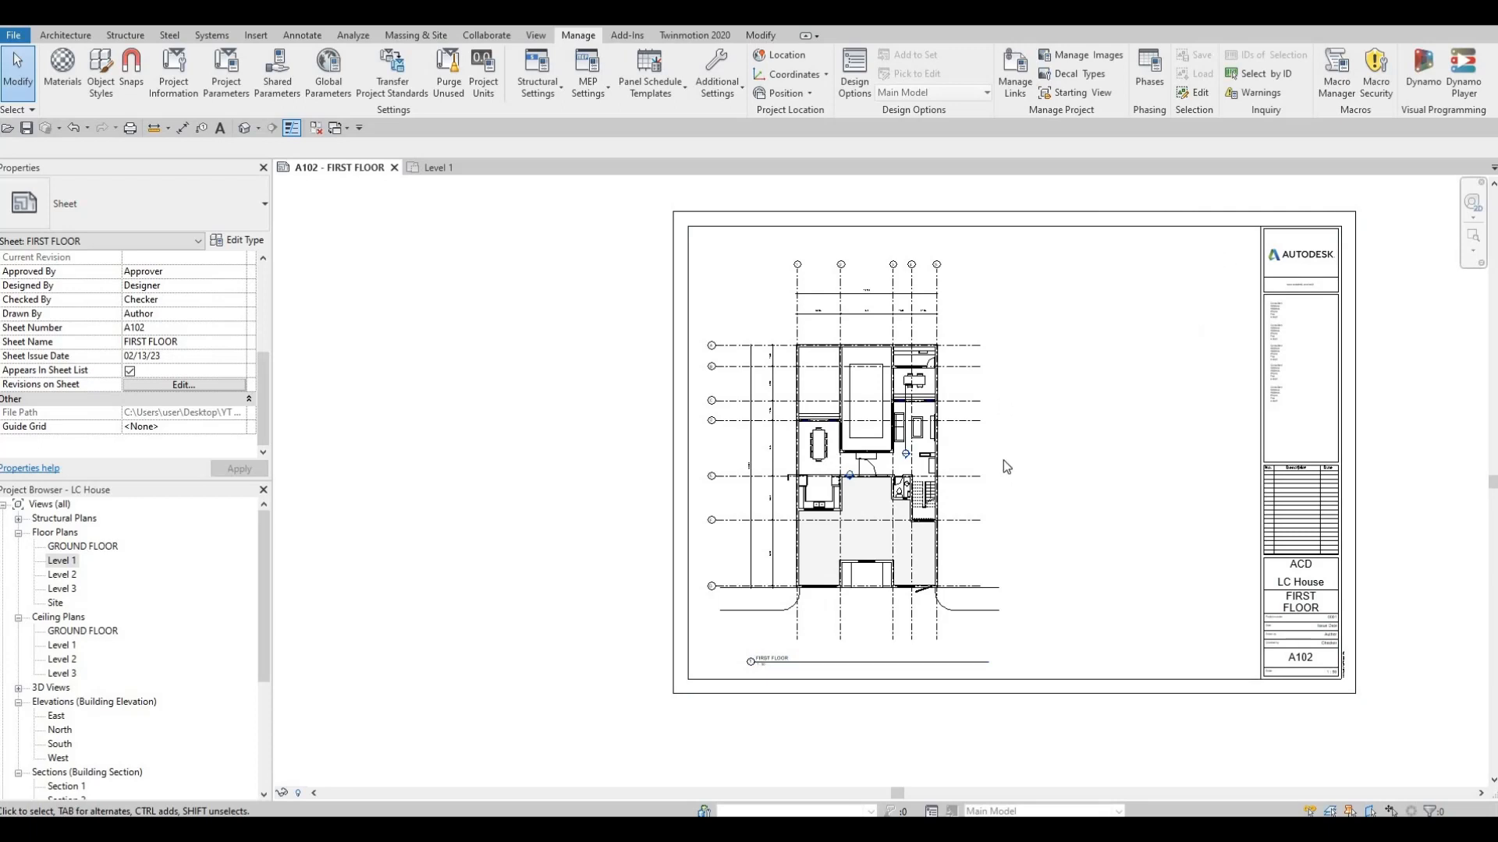
{"action": "middle_click_drag", "start_coordinate": [997, 439], "coordinate": [1005, 419]}
{"action": "key", "text": "Escape"}
{"action": "key", "text": "Escape"}
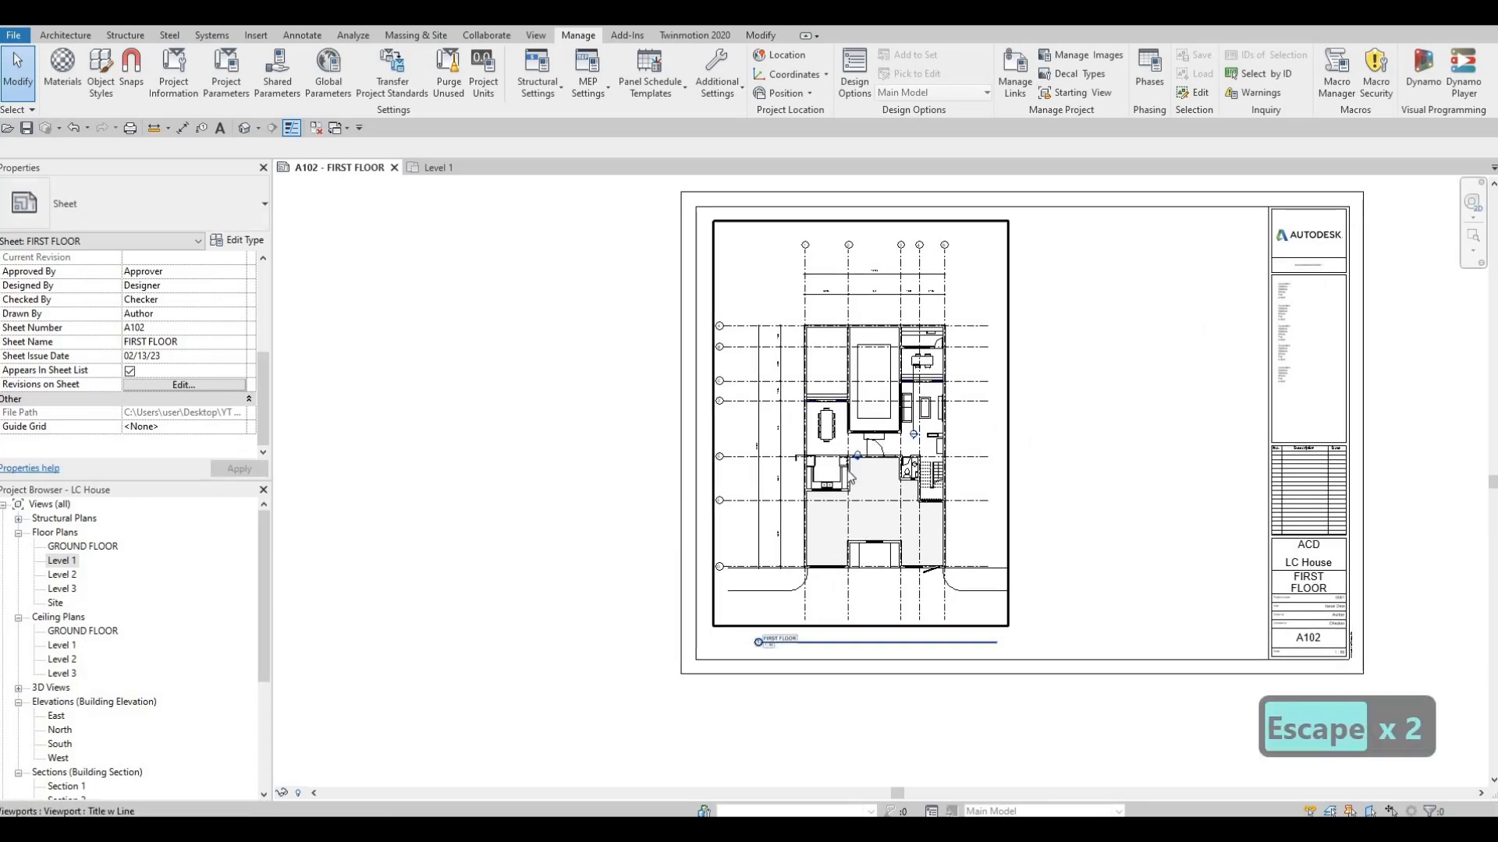
Draw a Thin Lines detail rectangle of about 525 by 710 mm around the FIRST FLOOR plan on the sheet.
{"action": "scroll", "coordinate": [850, 478], "scroll_direction": "down", "scroll_amount": 2}
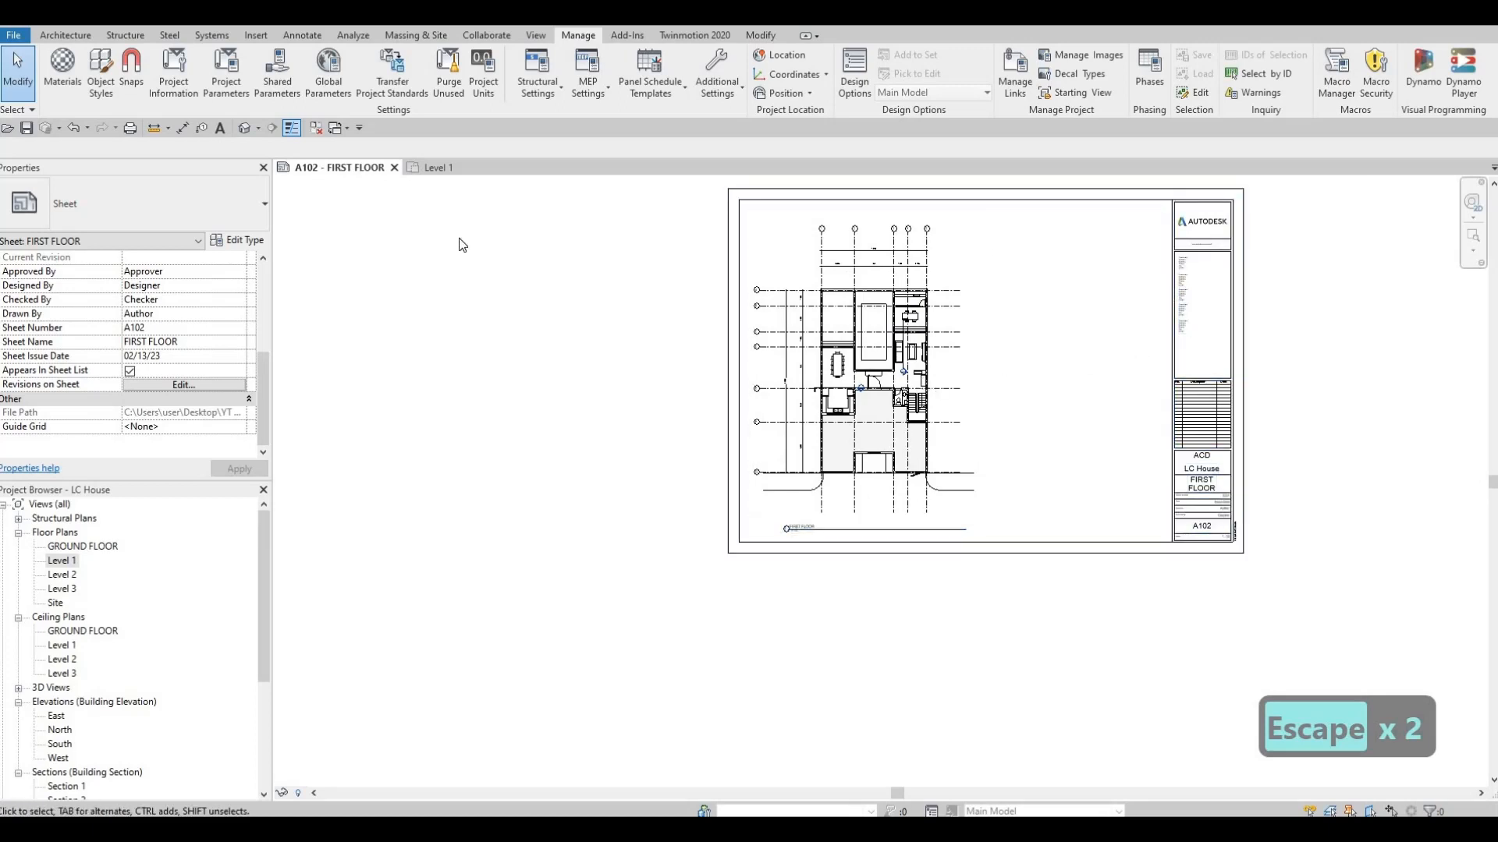
{"action": "left_click", "coordinate": [301, 34]}
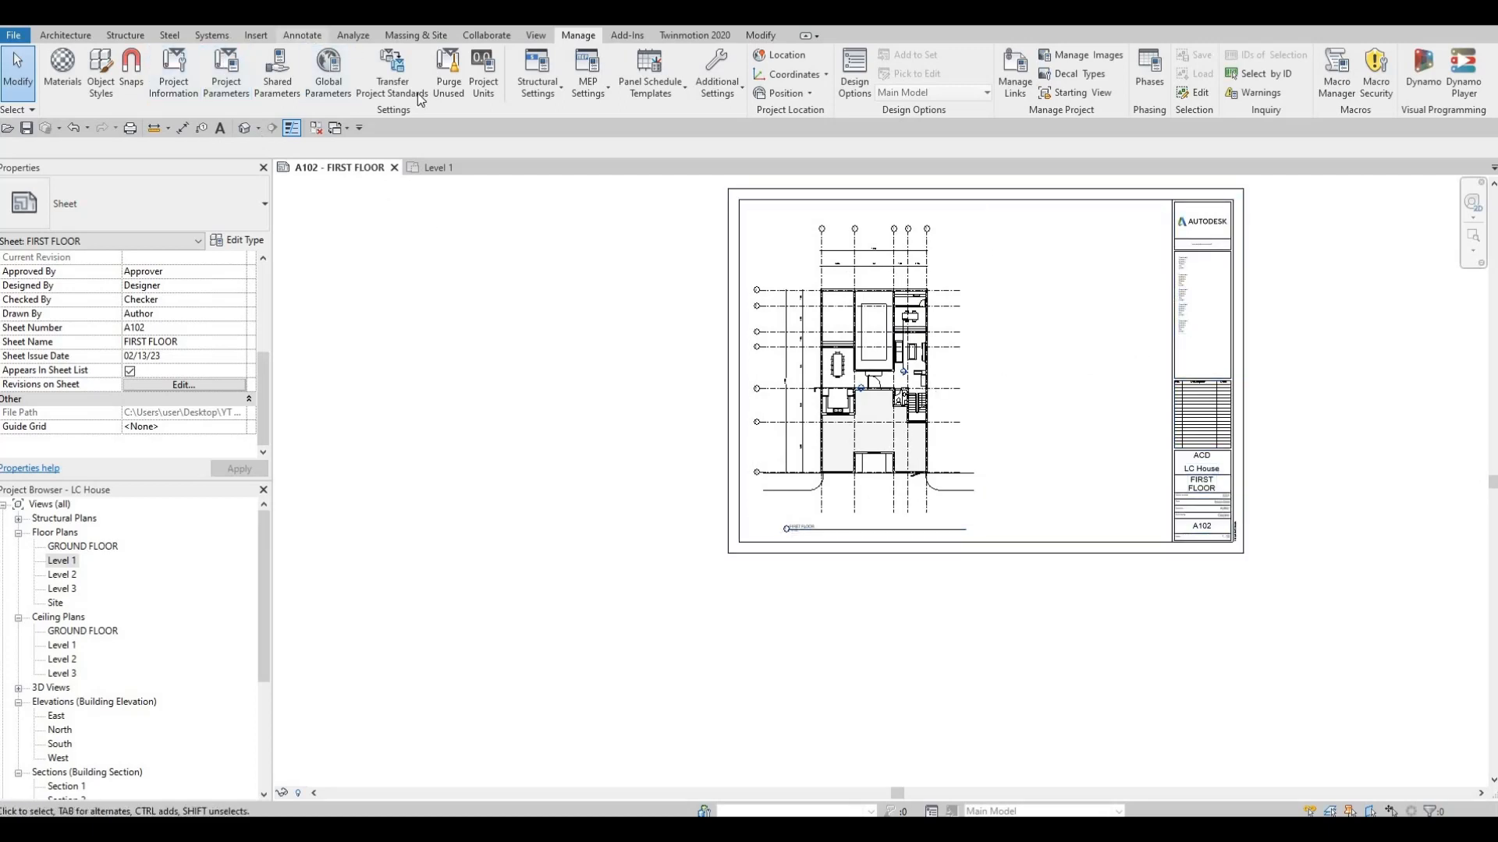
{"action": "left_click", "coordinate": [396, 74]}
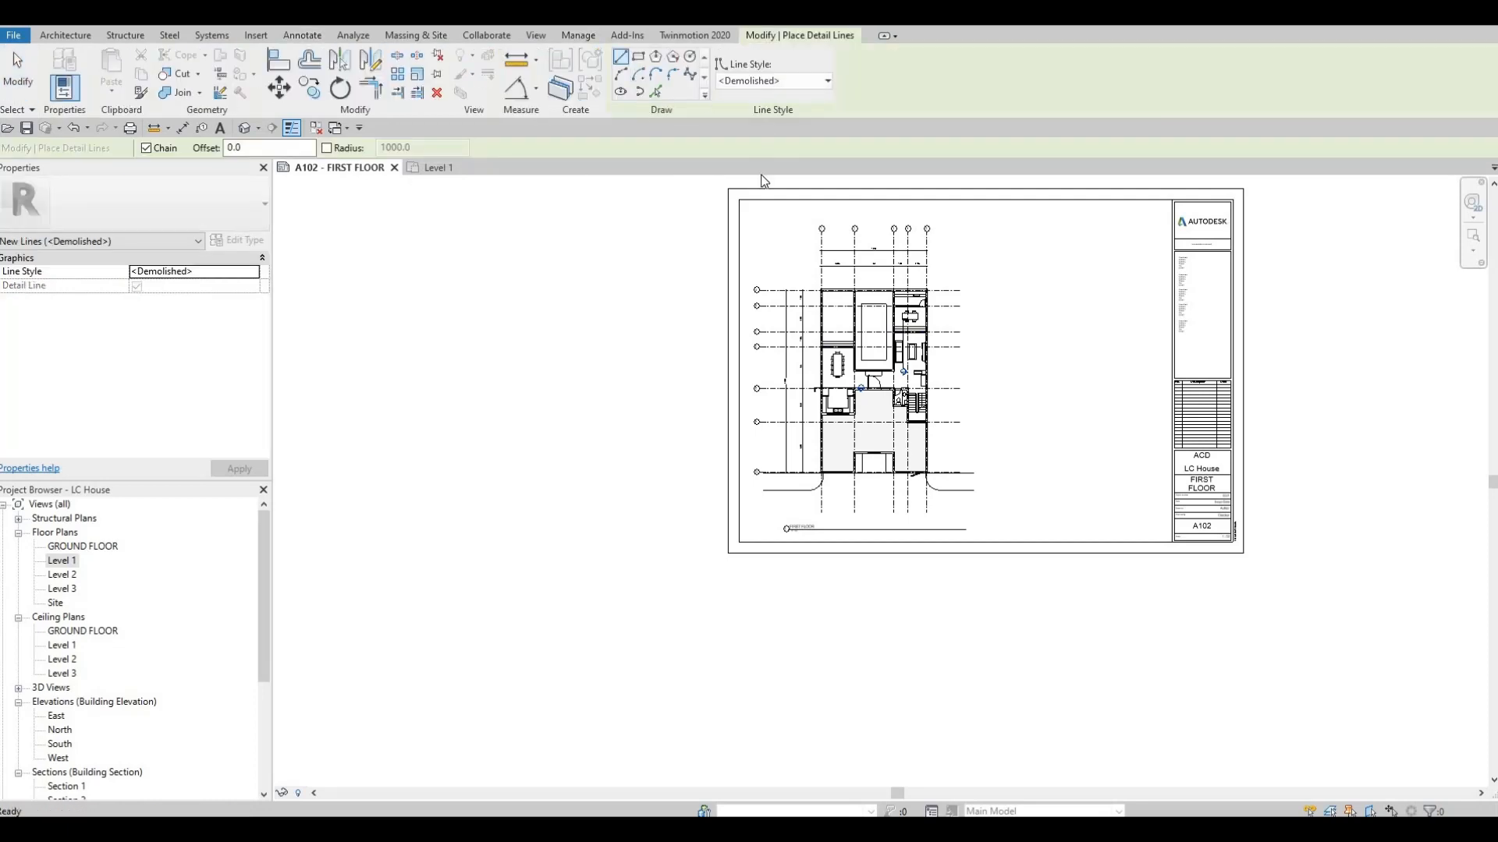
{"action": "left_click", "coordinate": [769, 81]}
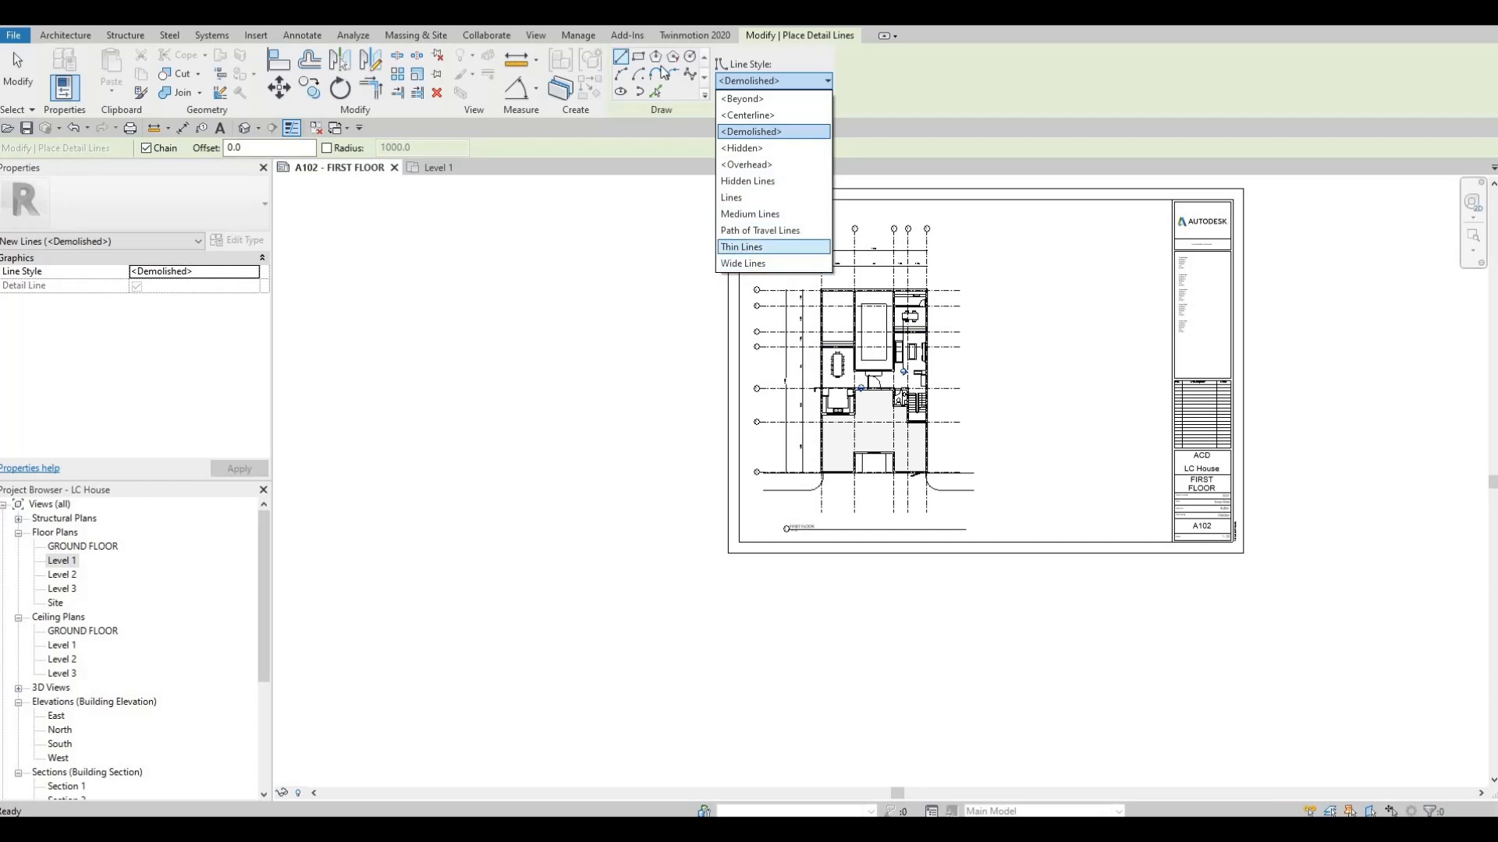
{"action": "left_click", "coordinate": [741, 246]}
{"action": "left_click", "coordinate": [639, 58]}
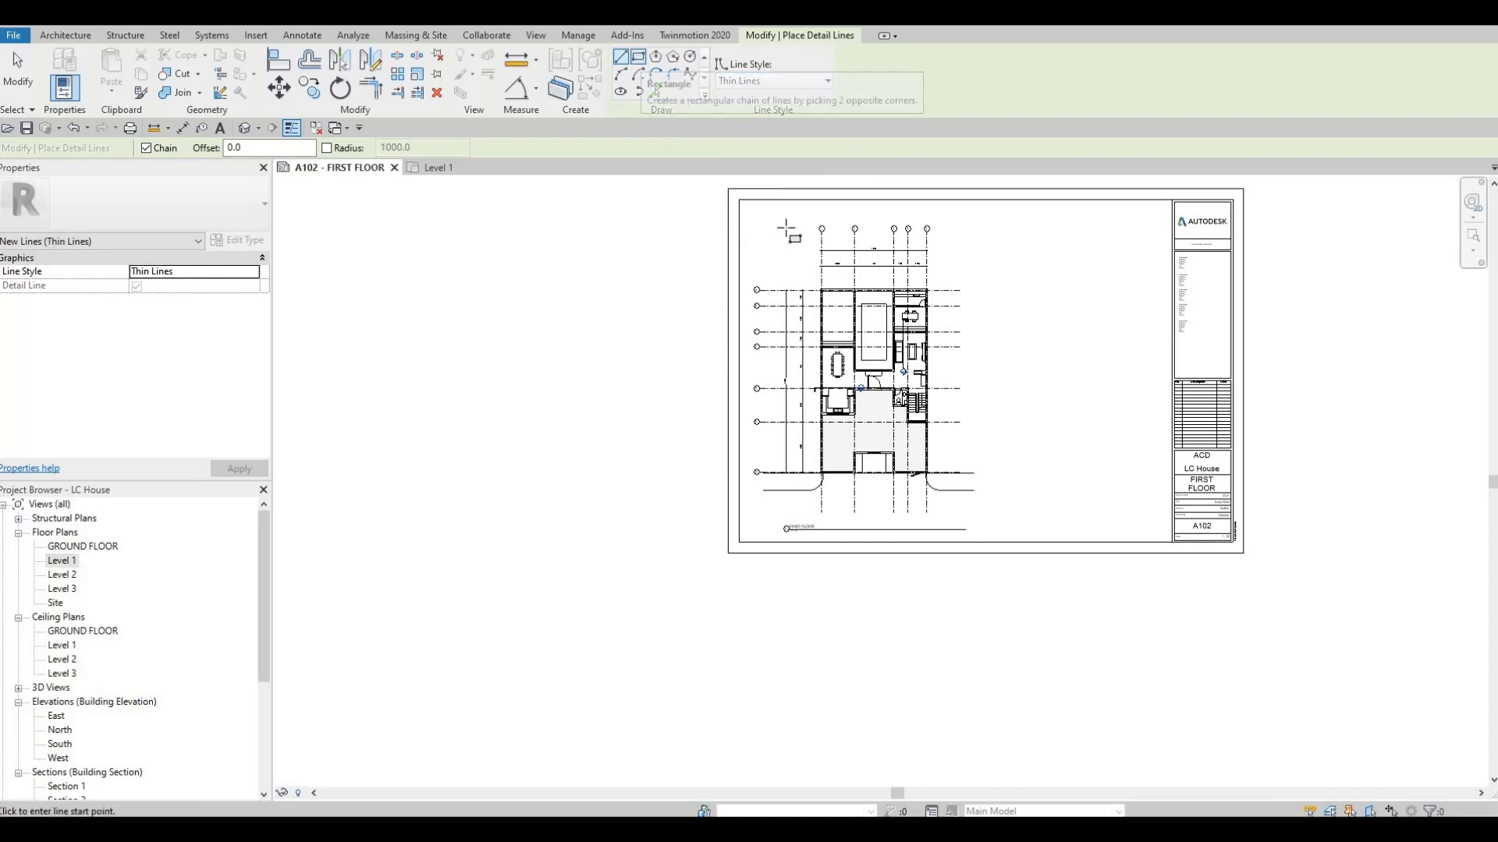
{"action": "scroll", "coordinate": [735, 202], "scroll_direction": "up", "scroll_amount": 2}
{"action": "left_click", "coordinate": [747, 197]}
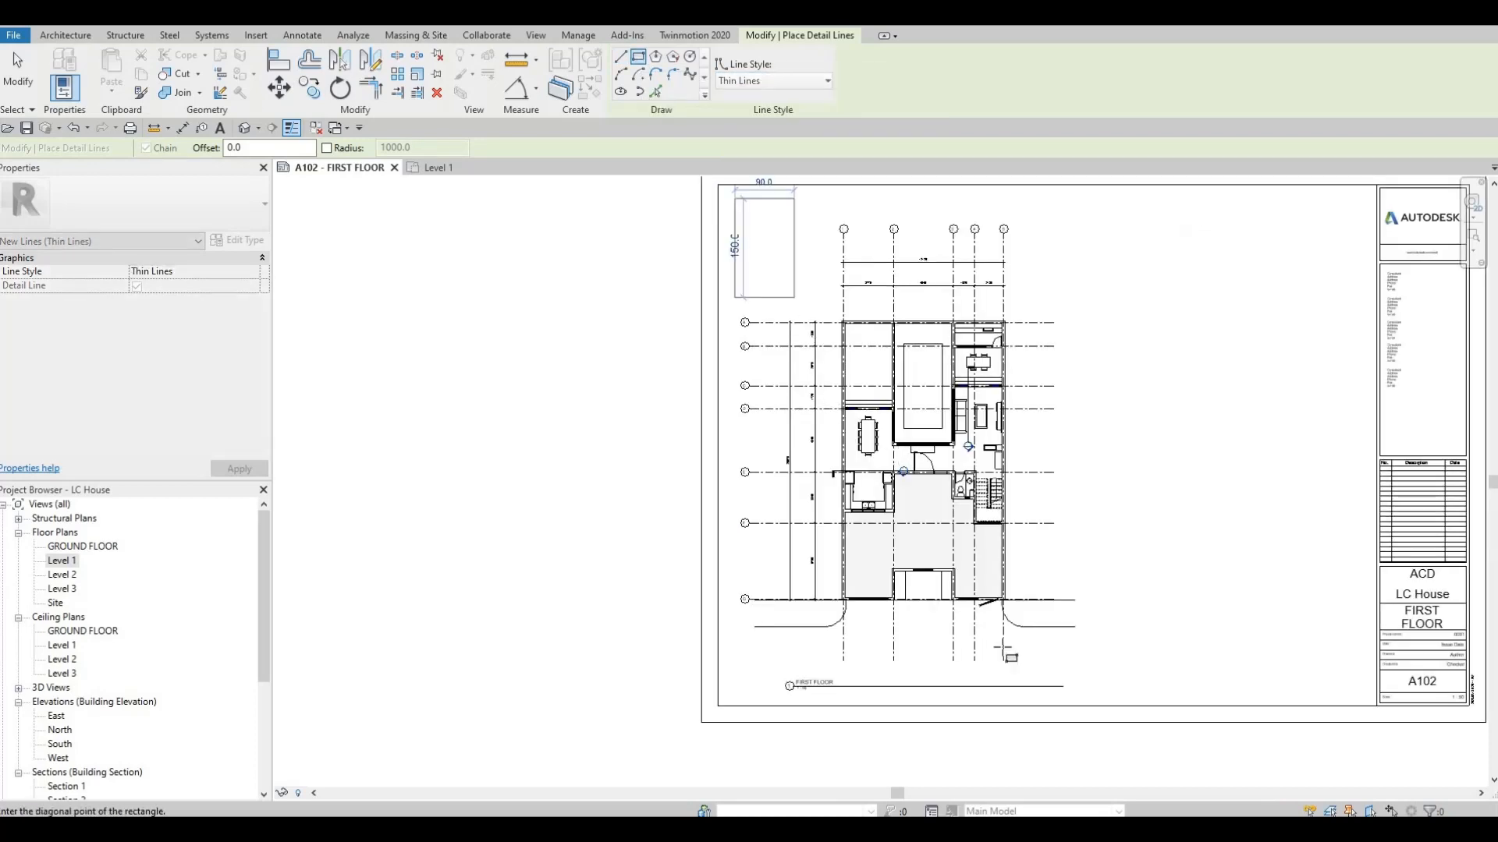
{"action": "left_click", "coordinate": [1082, 667]}
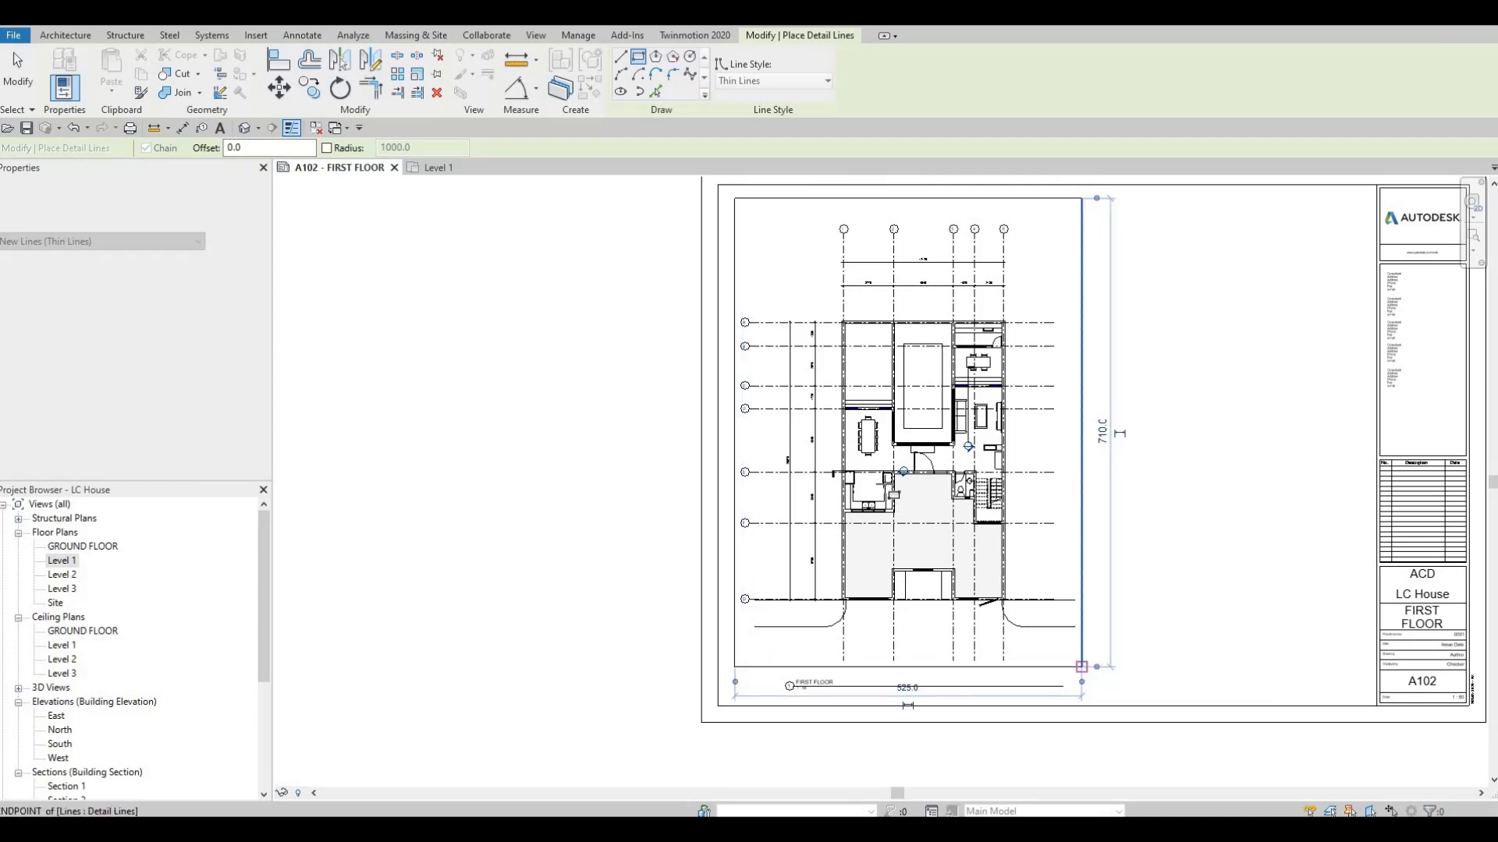
{"action": "key", "text": "Escape"}
{"action": "key", "text": "Escape"}
Move the FIRST FLOOR view title up and left to just below the lower-left corner of the plan's frame.
{"action": "scroll", "coordinate": [920, 640], "scroll_direction": "up", "scroll_amount": 3}
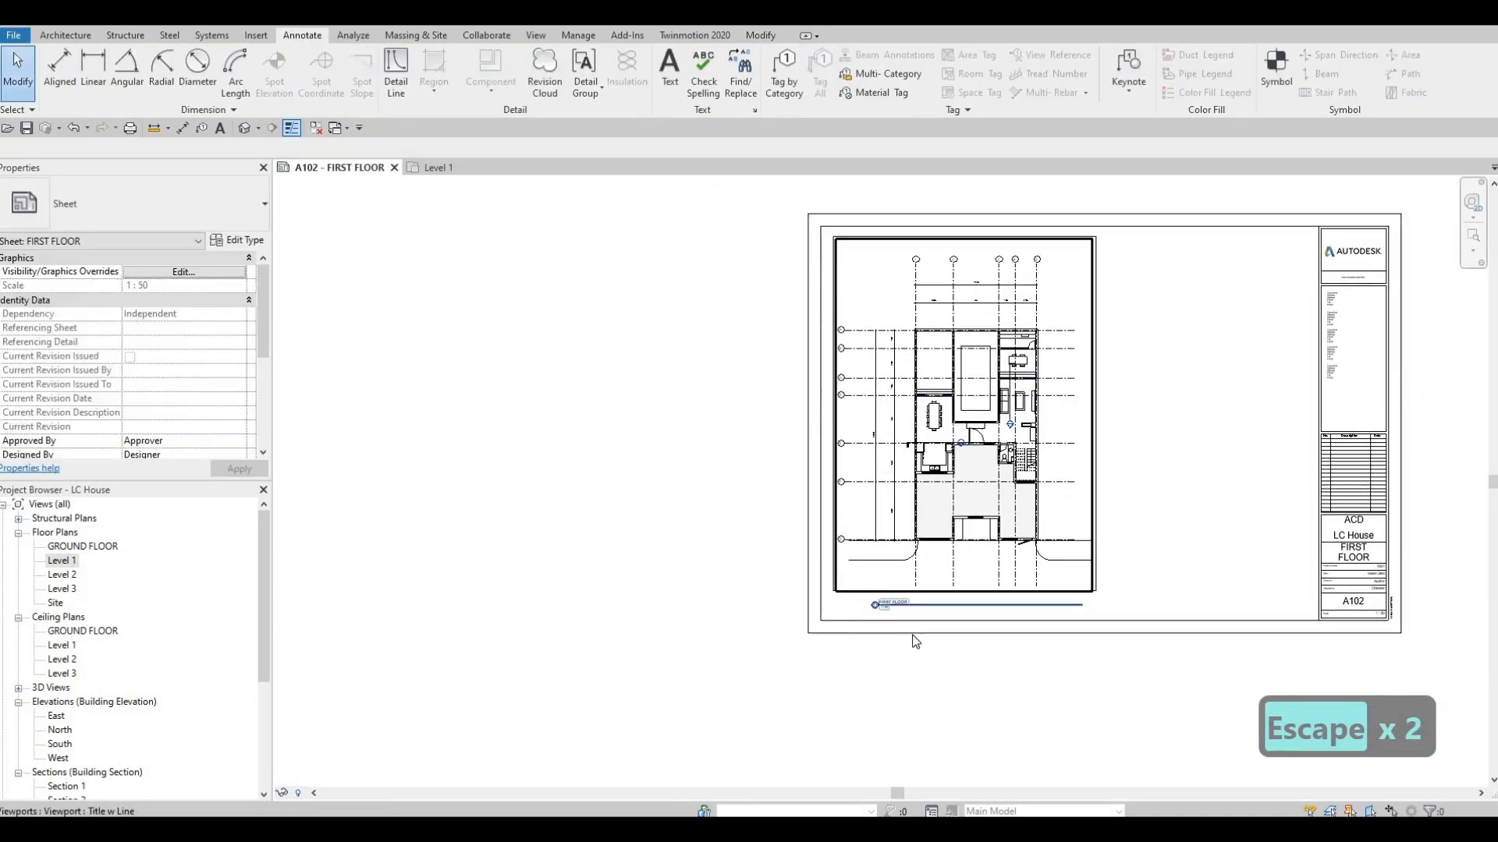
{"action": "left_click", "coordinate": [920, 628]}
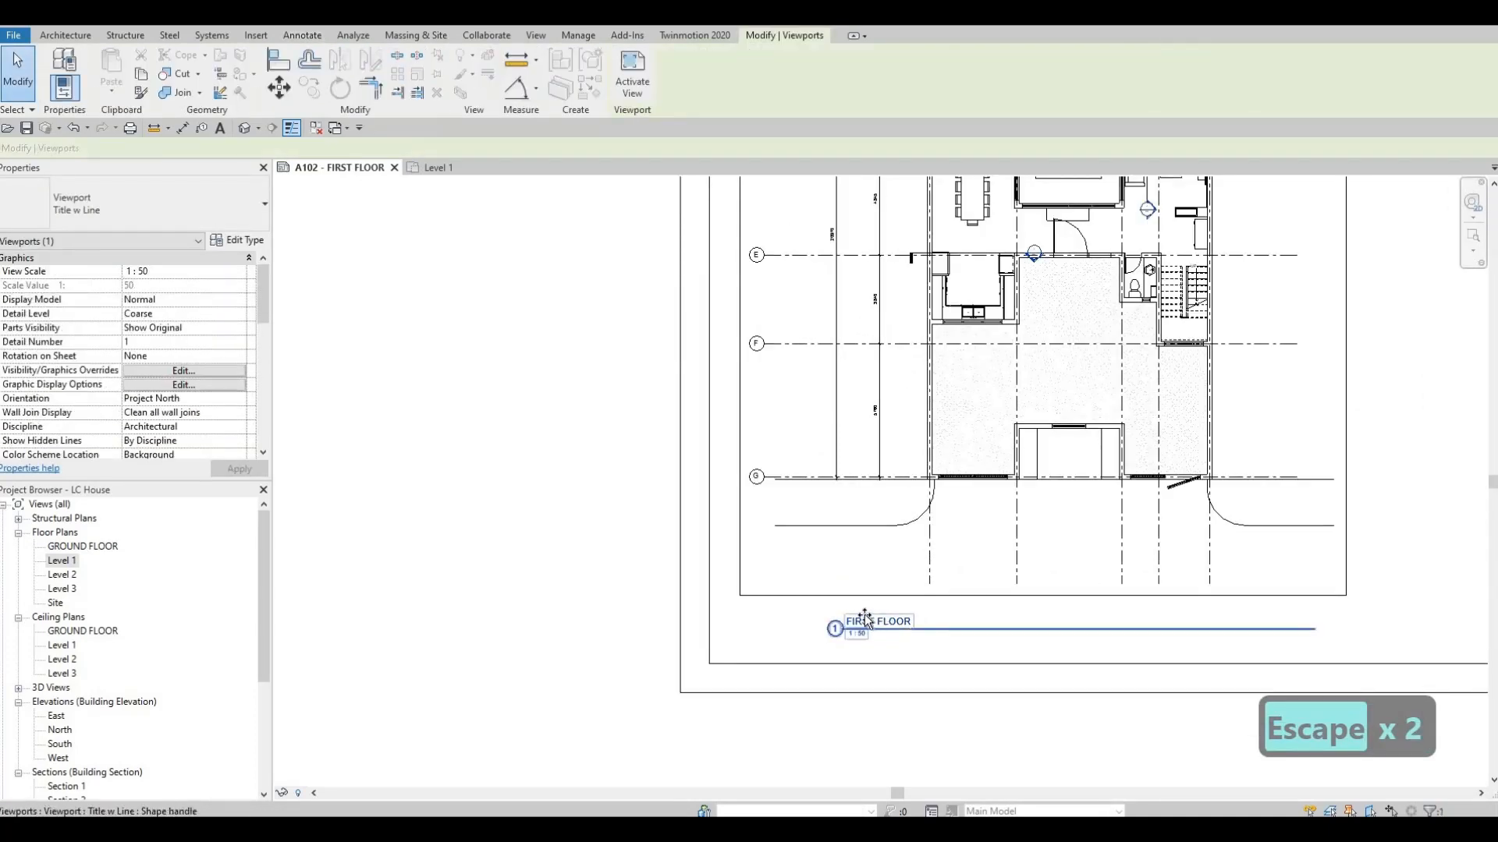
{"action": "left_click_drag", "start_coordinate": [865, 618], "coordinate": [893, 604]}
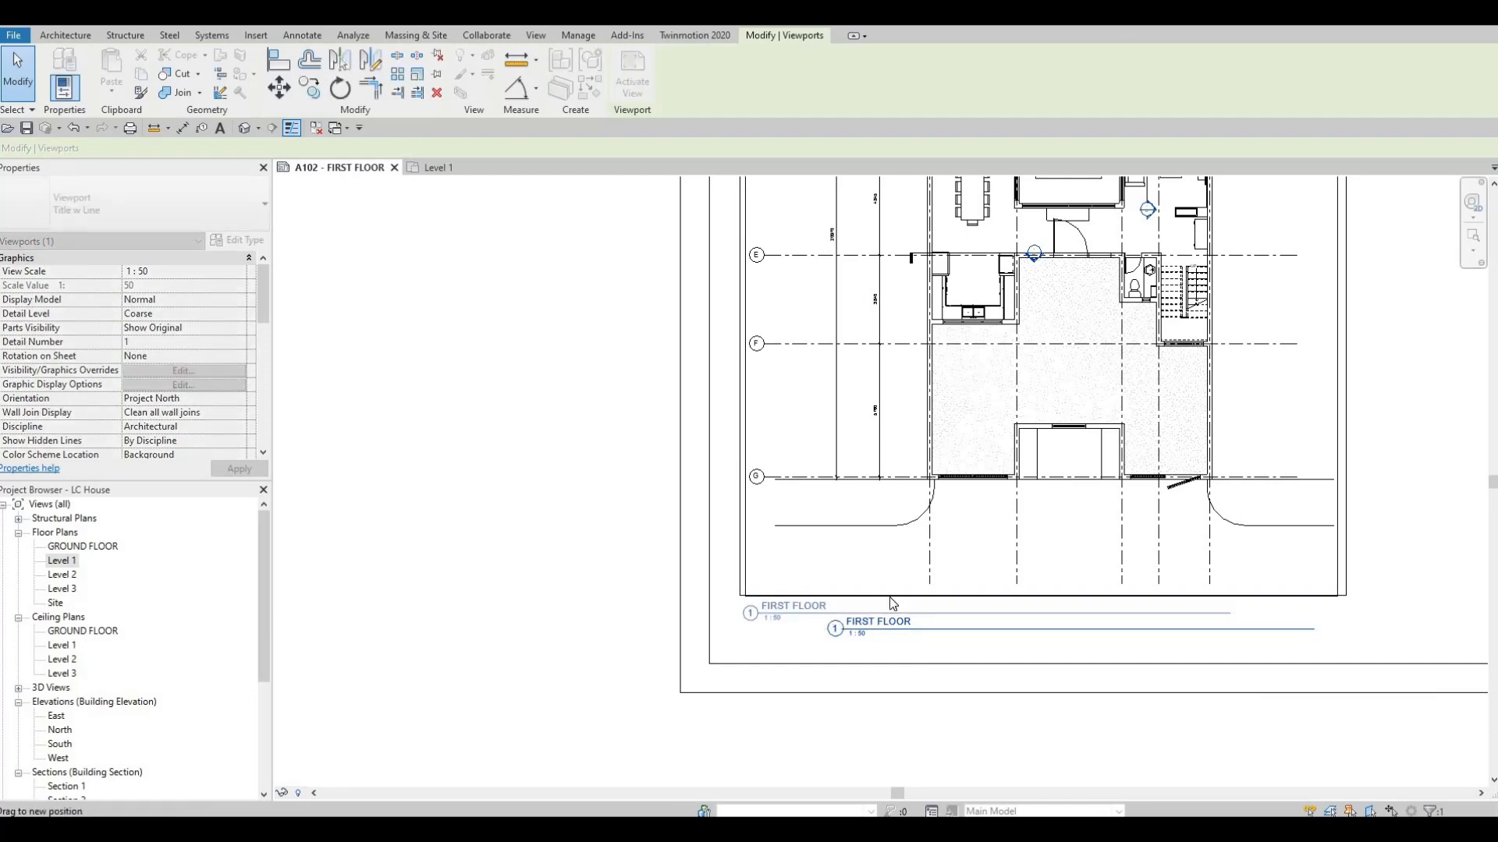
{"action": "key", "text": "Escape"}
{"action": "key", "text": "Escape"}
Shorten the FIRST FLOOR view title line so it ends just past the title text.
{"action": "left_click", "coordinate": [1220, 614]}
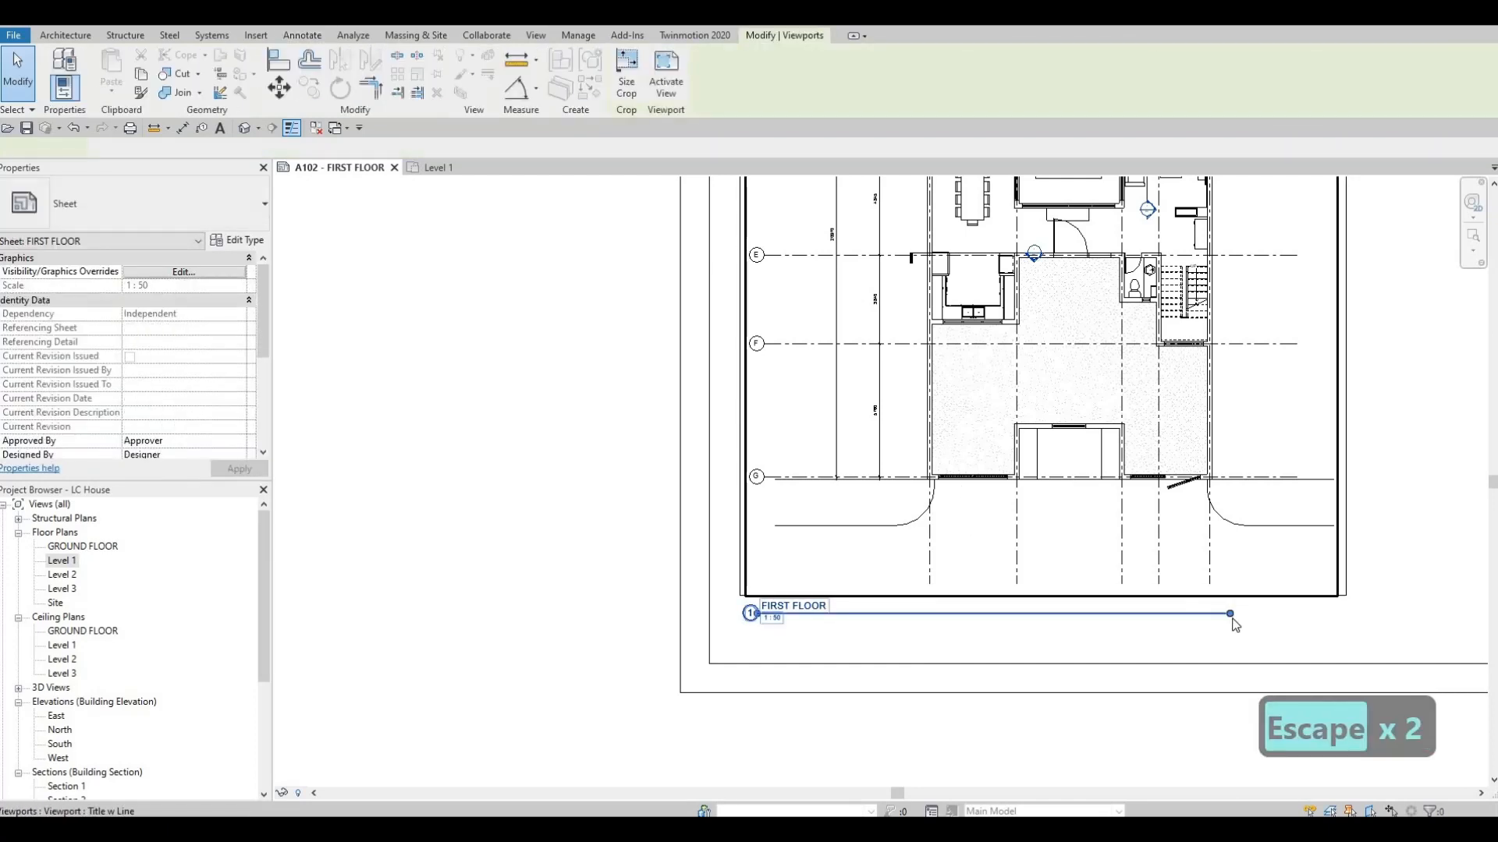
{"action": "left_click", "coordinate": [845, 625]}
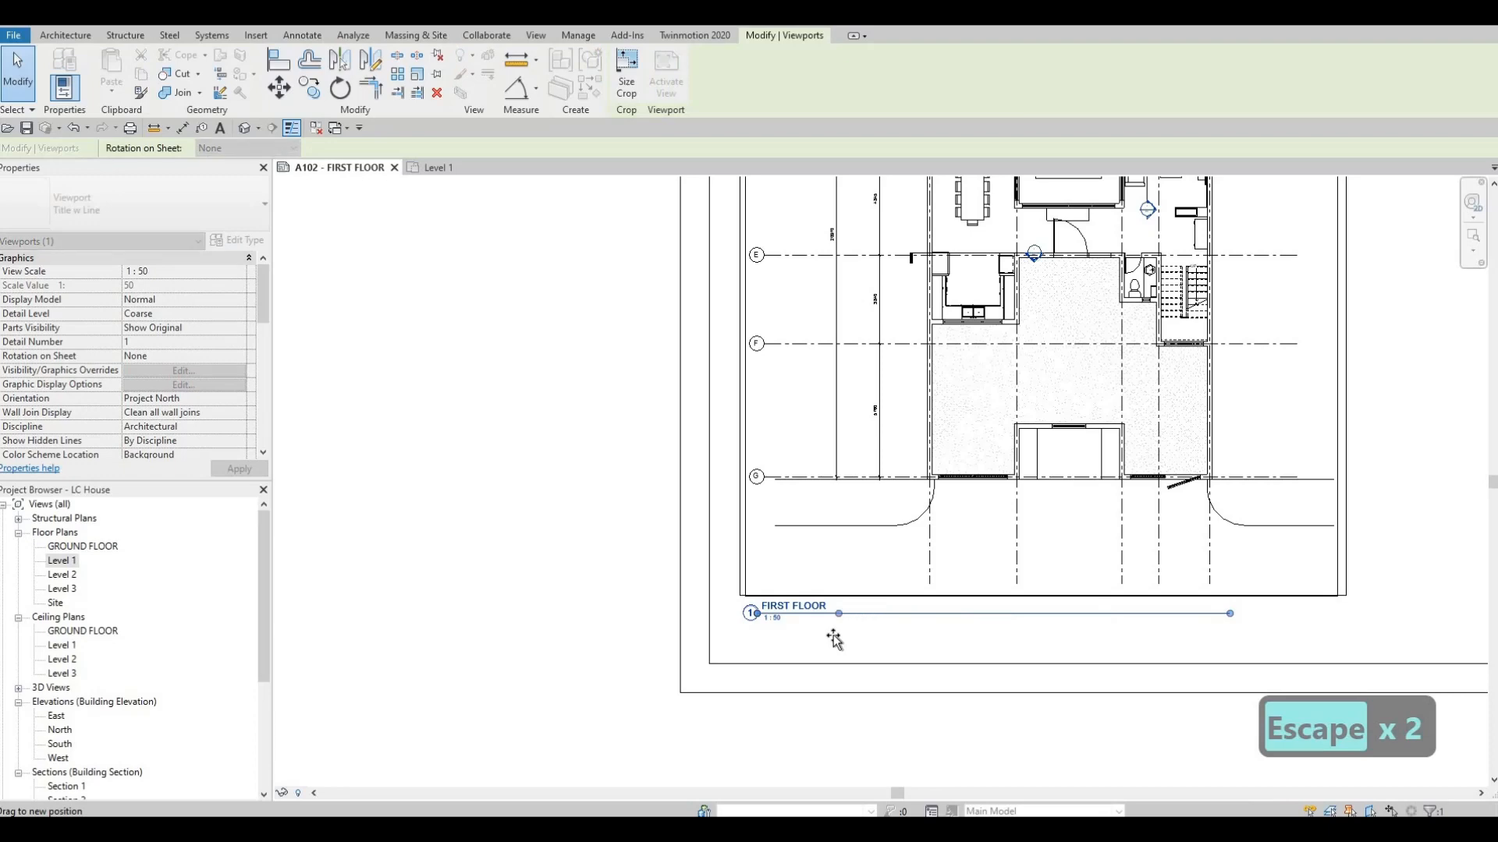
{"action": "key", "text": "Escape"}
{"action": "key", "text": "Escape"}
{"action": "scroll", "coordinate": [886, 617], "scroll_direction": "down", "scroll_amount": 4}
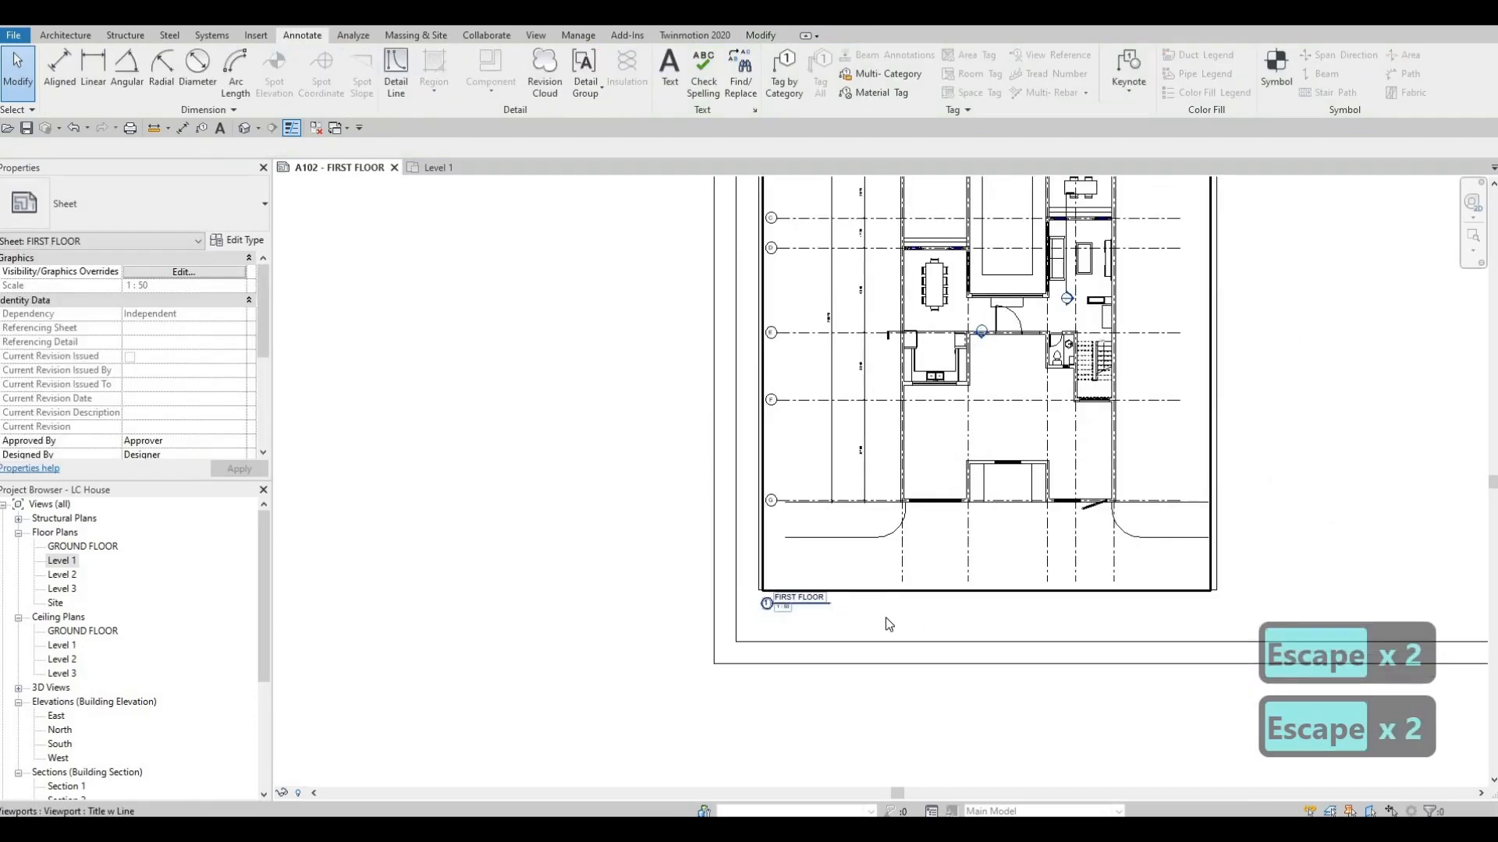
{"action": "key", "text": "Escape"}
{"action": "scroll", "coordinate": [886, 626], "scroll_direction": "down", "scroll_amount": 3}
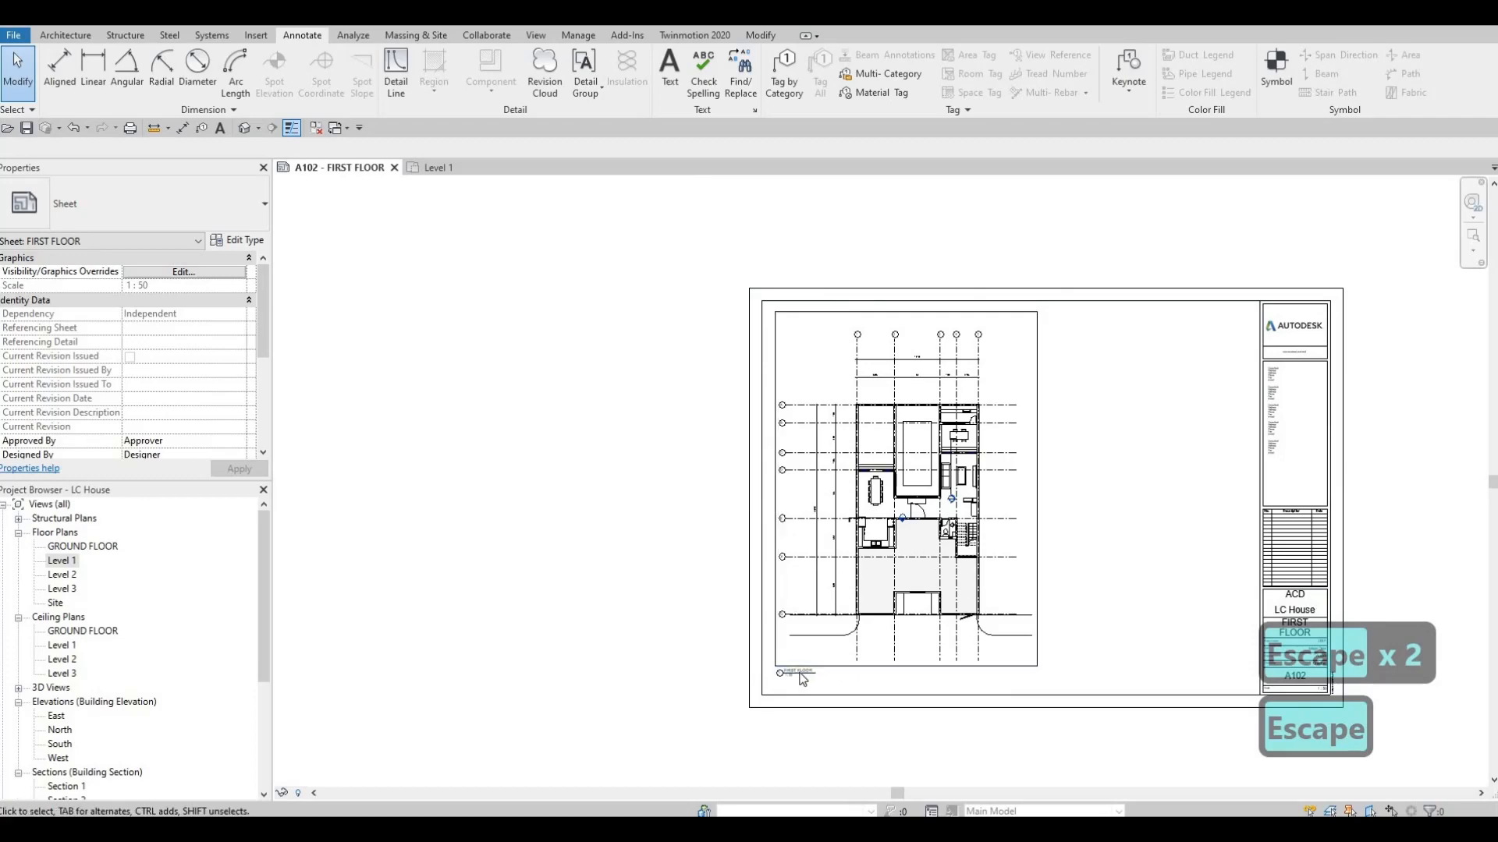
{"action": "scroll", "coordinate": [797, 681], "scroll_direction": "up", "scroll_amount": 4}
{"action": "scroll", "coordinate": [772, 633], "scroll_direction": "down", "scroll_amount": 5}
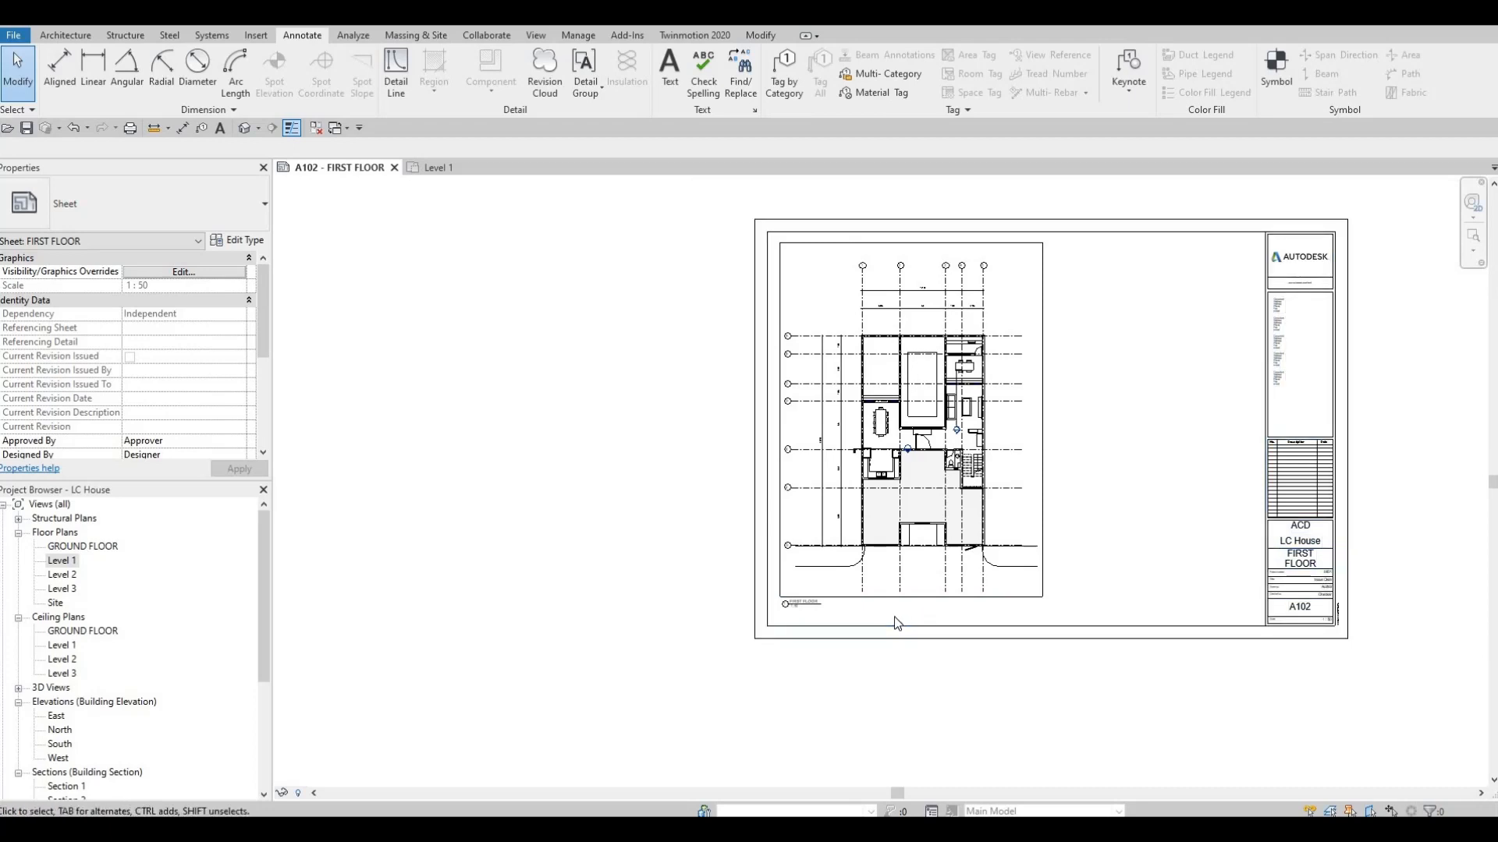
{"action": "middle_click_drag", "start_coordinate": [802, 647], "coordinate": [809, 616]}
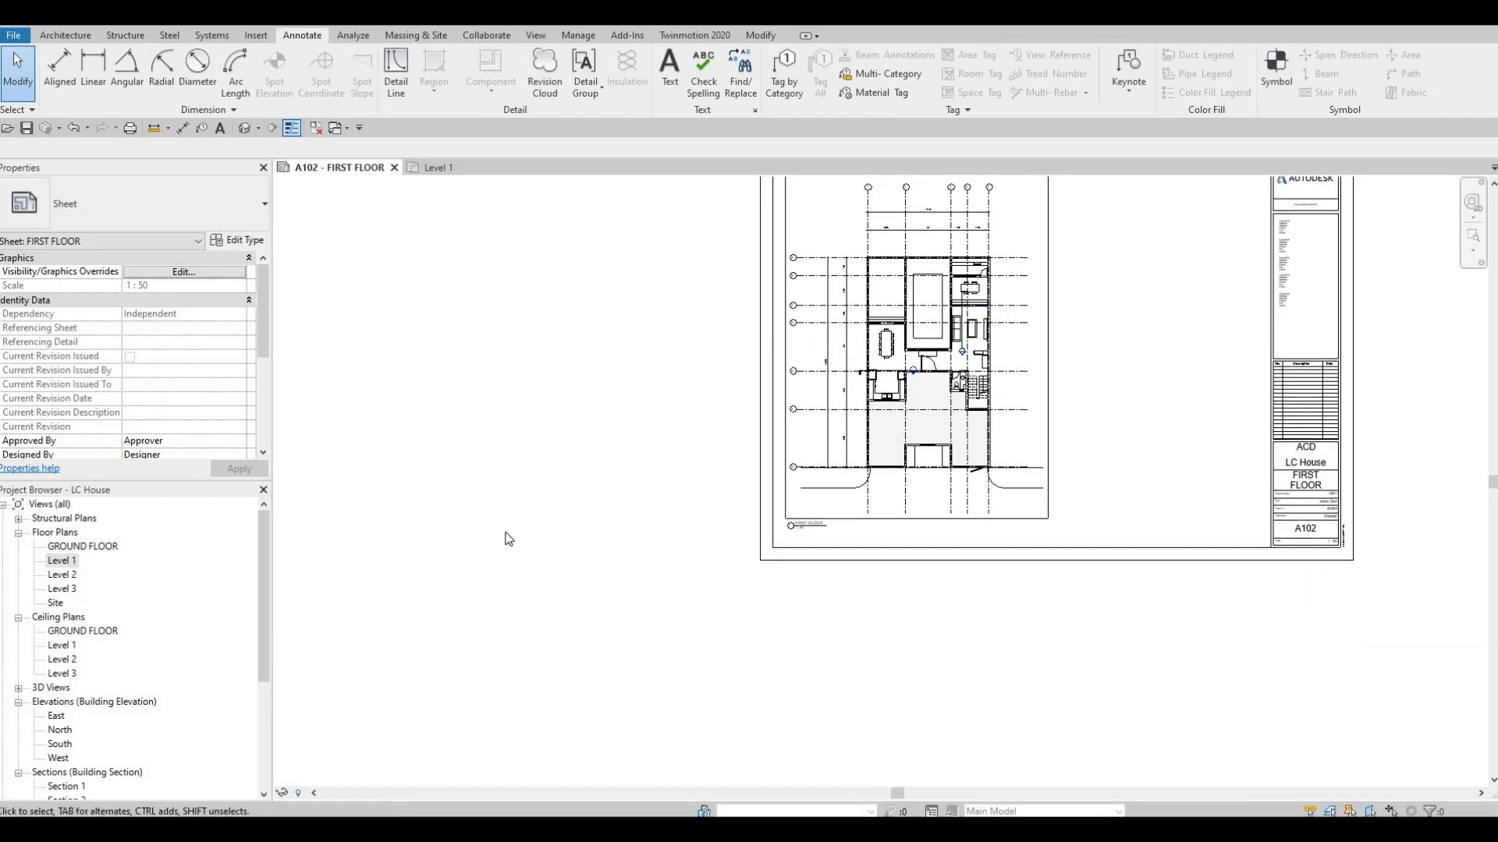
{"action": "scroll", "coordinate": [732, 635], "scroll_direction": "down", "scroll_amount": 1}
{"action": "middle_click_drag", "start_coordinate": [677, 586], "coordinate": [938, 580]}
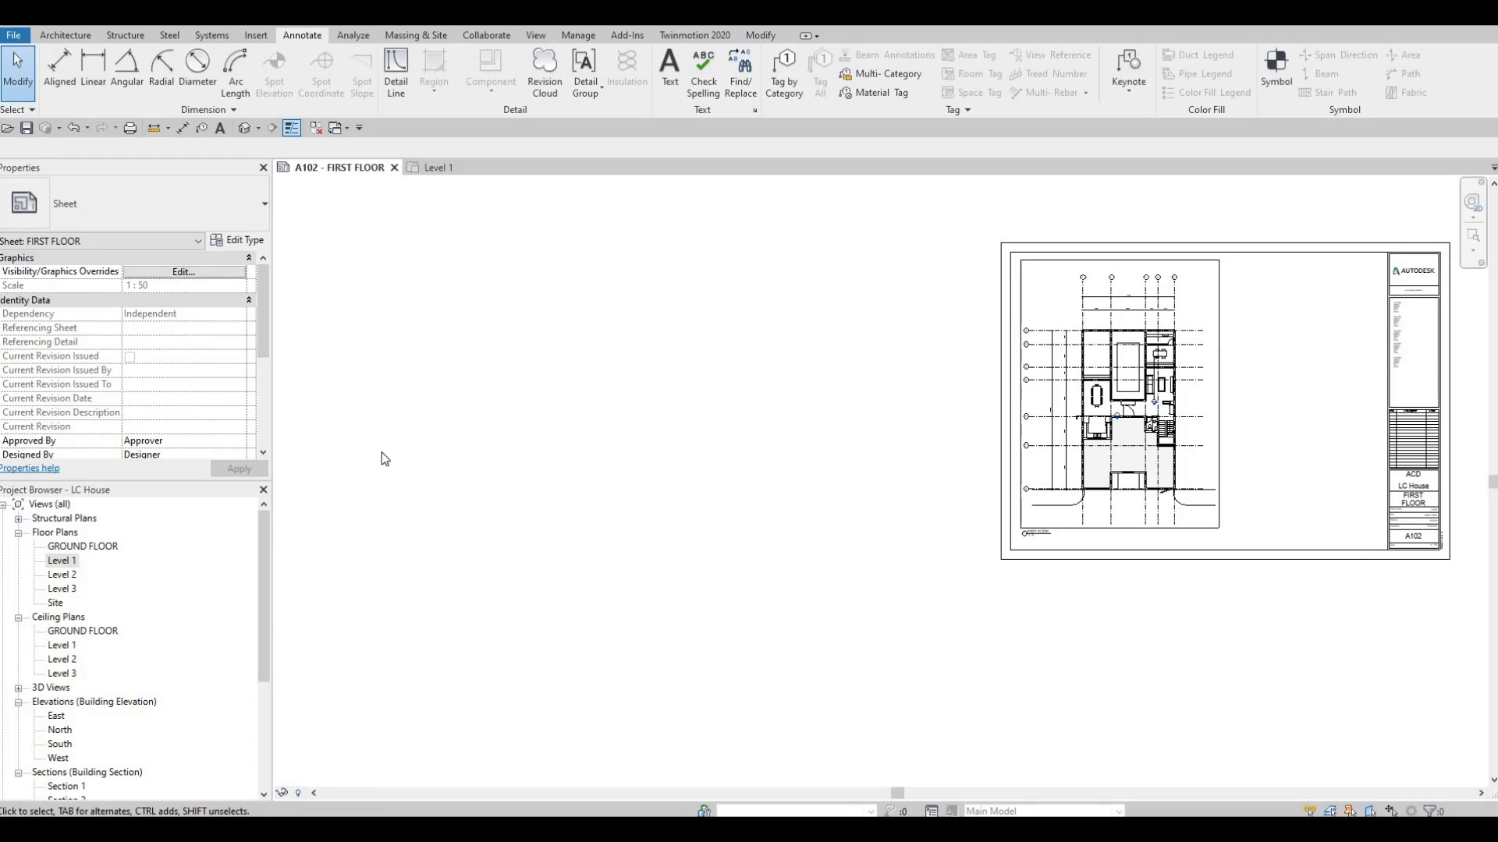
{"action": "left_click", "coordinate": [434, 167]}
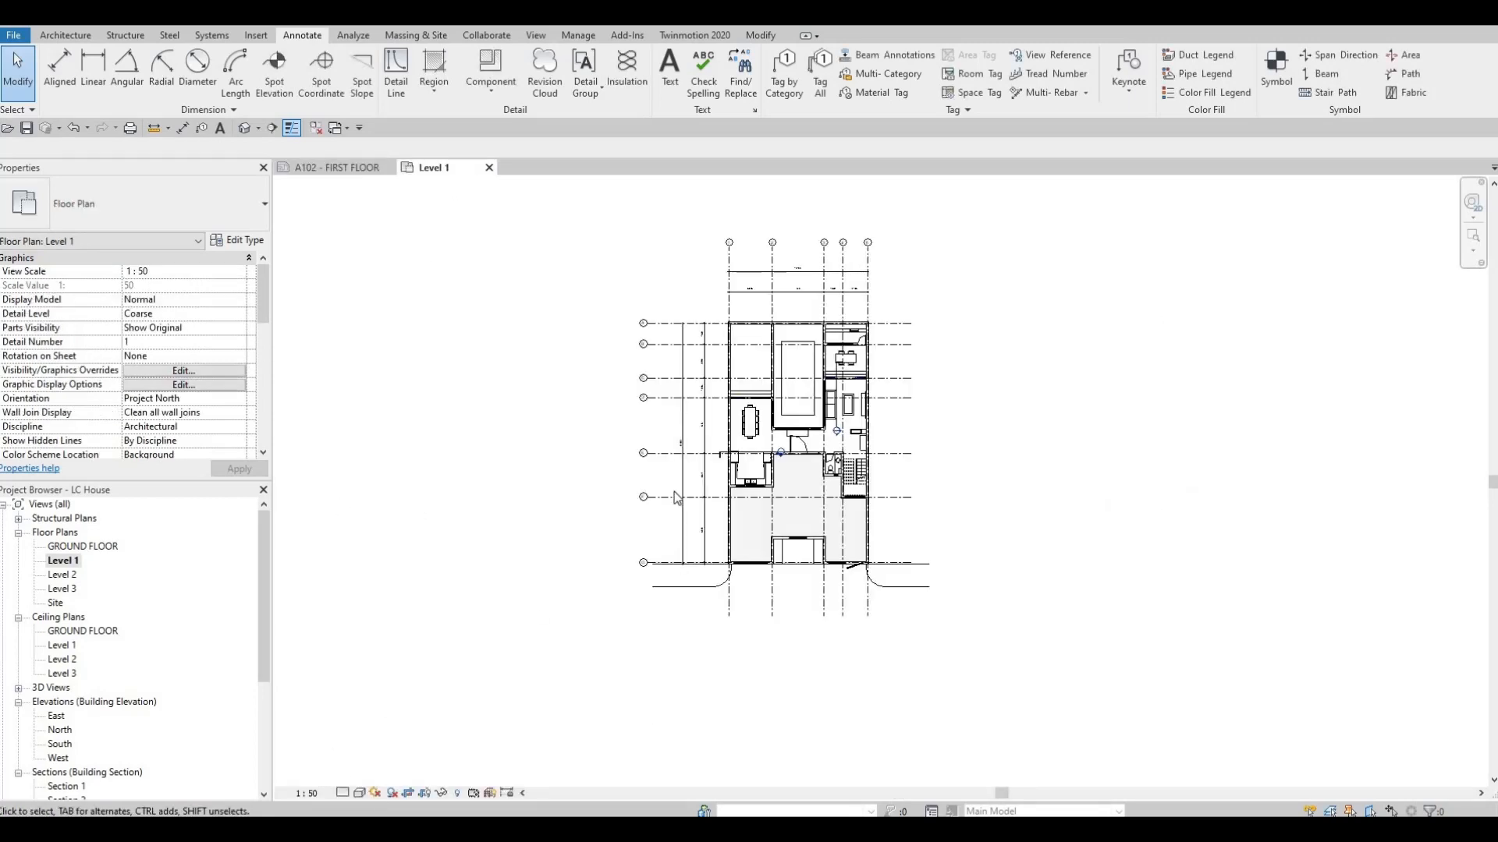
{"action": "key", "text": "ctrl+Tab"}
Open the Level 2 floor plan and set its view scale to 1:50.
{"action": "double_click", "coordinate": [63, 576]}
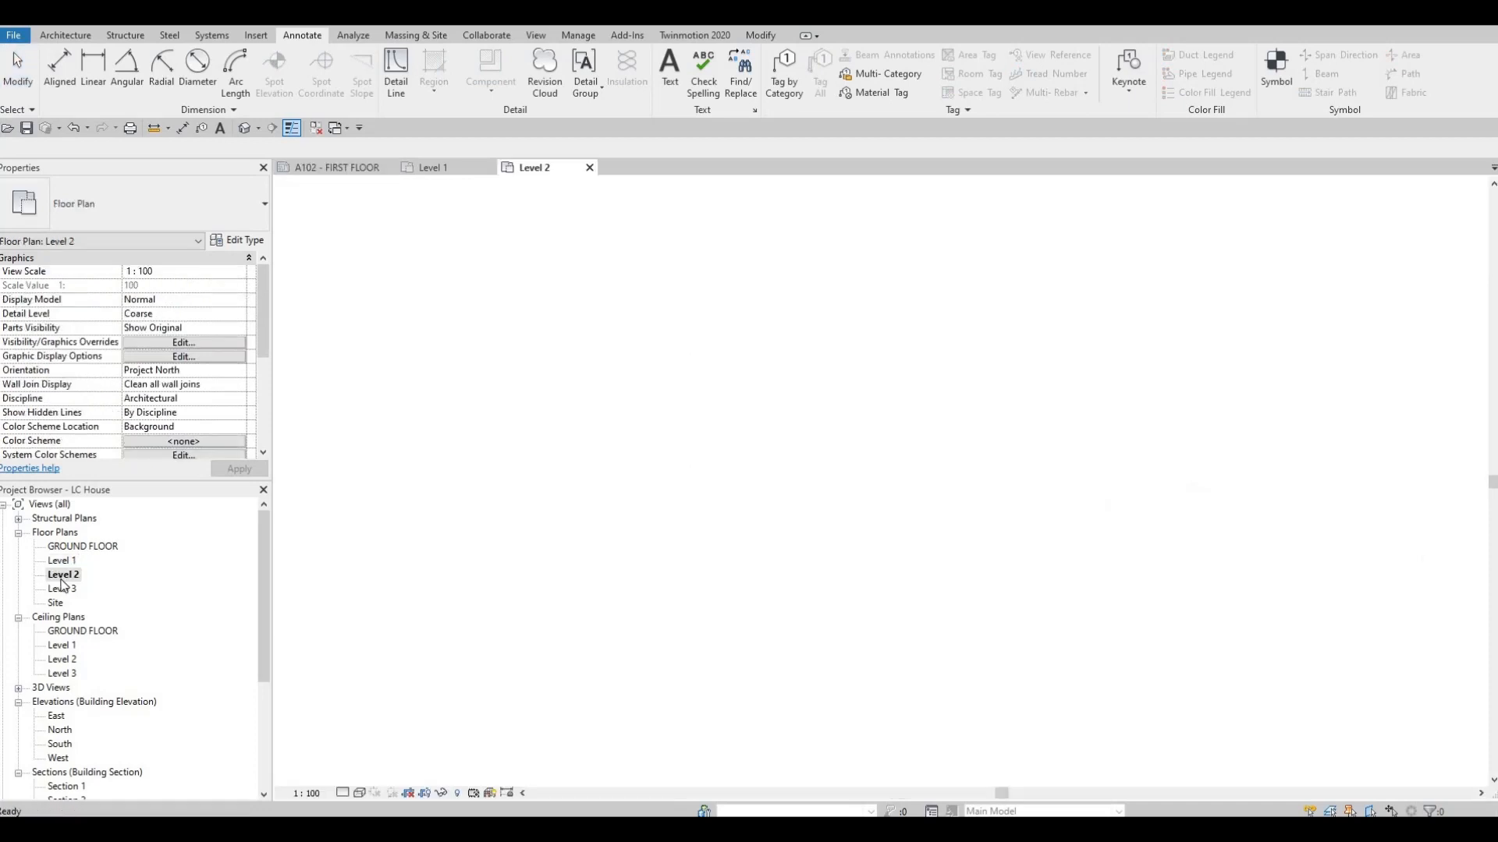
{"action": "scroll", "coordinate": [499, 408], "scroll_direction": "down", "scroll_amount": 2}
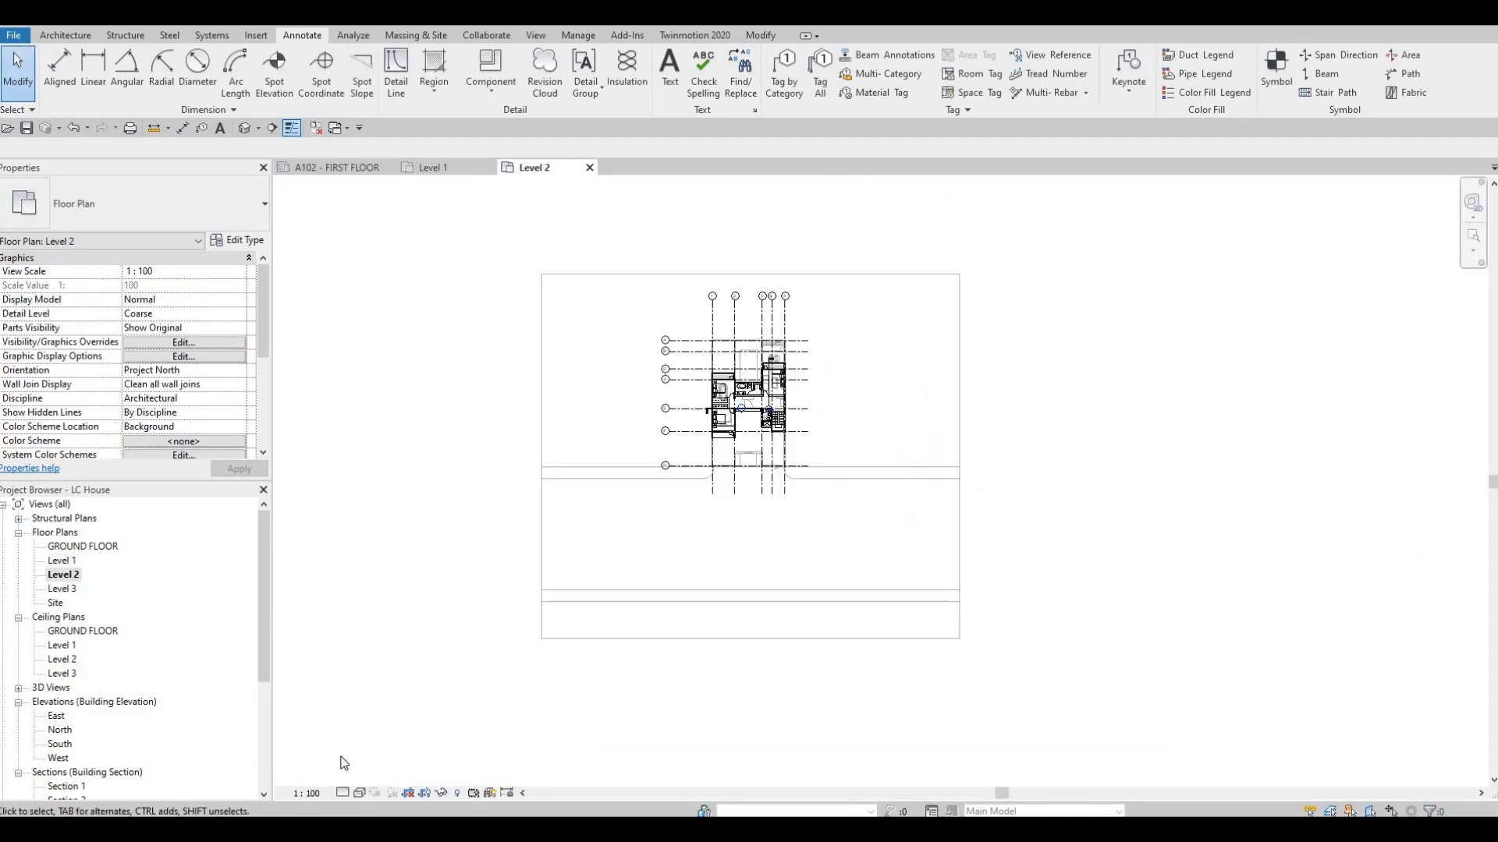
{"action": "left_click", "coordinate": [306, 793]}
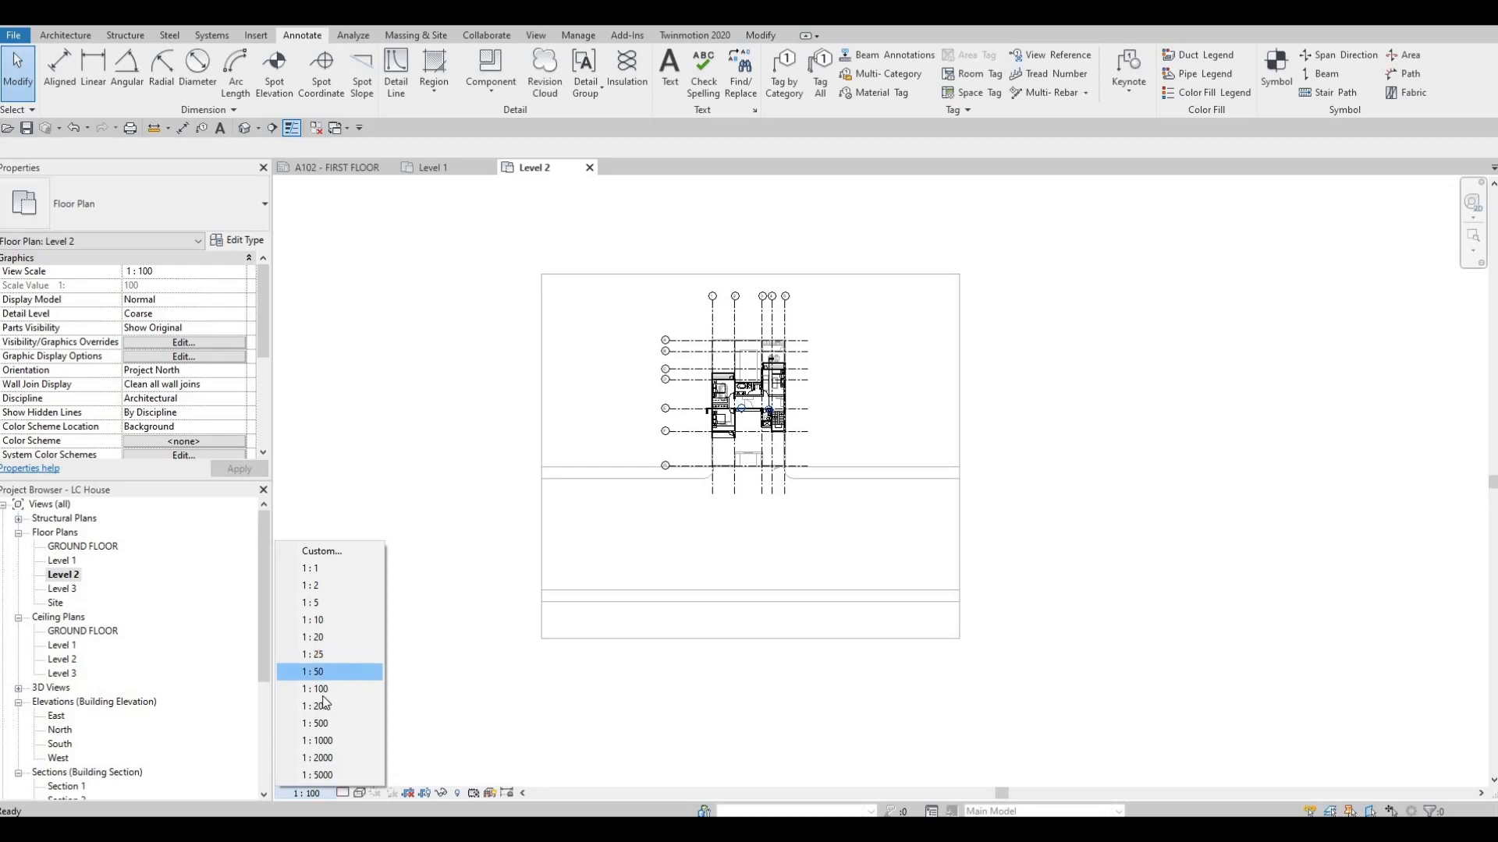
{"action": "left_click", "coordinate": [316, 671]}
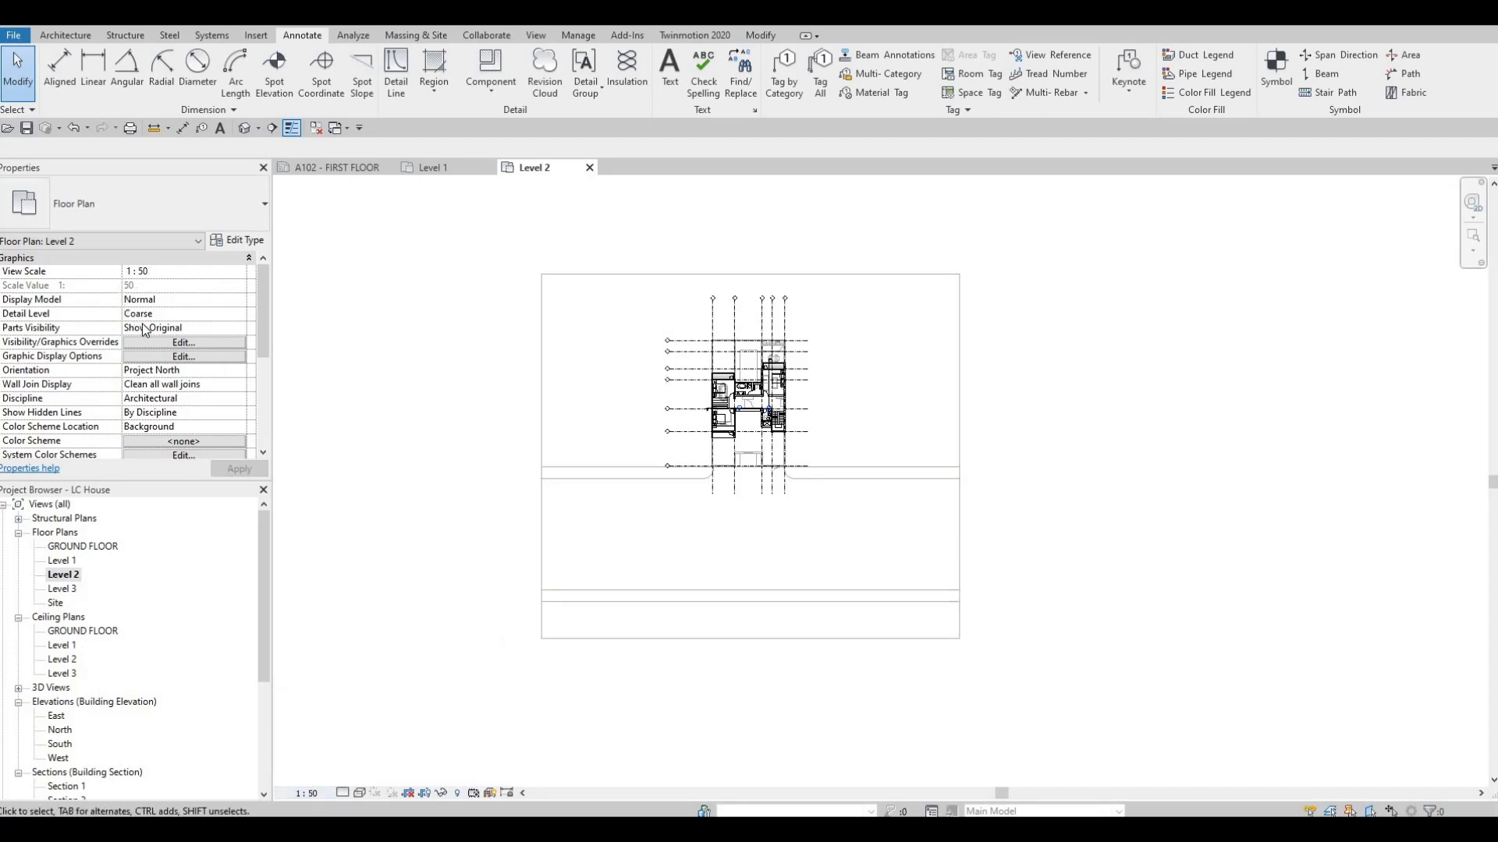
Turn on Crop View, Crop Region Visible and Annotation Crop for the Level 2 plan.
{"action": "scroll", "coordinate": [141, 320], "scroll_direction": "down", "scroll_amount": 5}
{"action": "scroll", "coordinate": [131, 367], "scroll_direction": "up", "scroll_amount": 3}
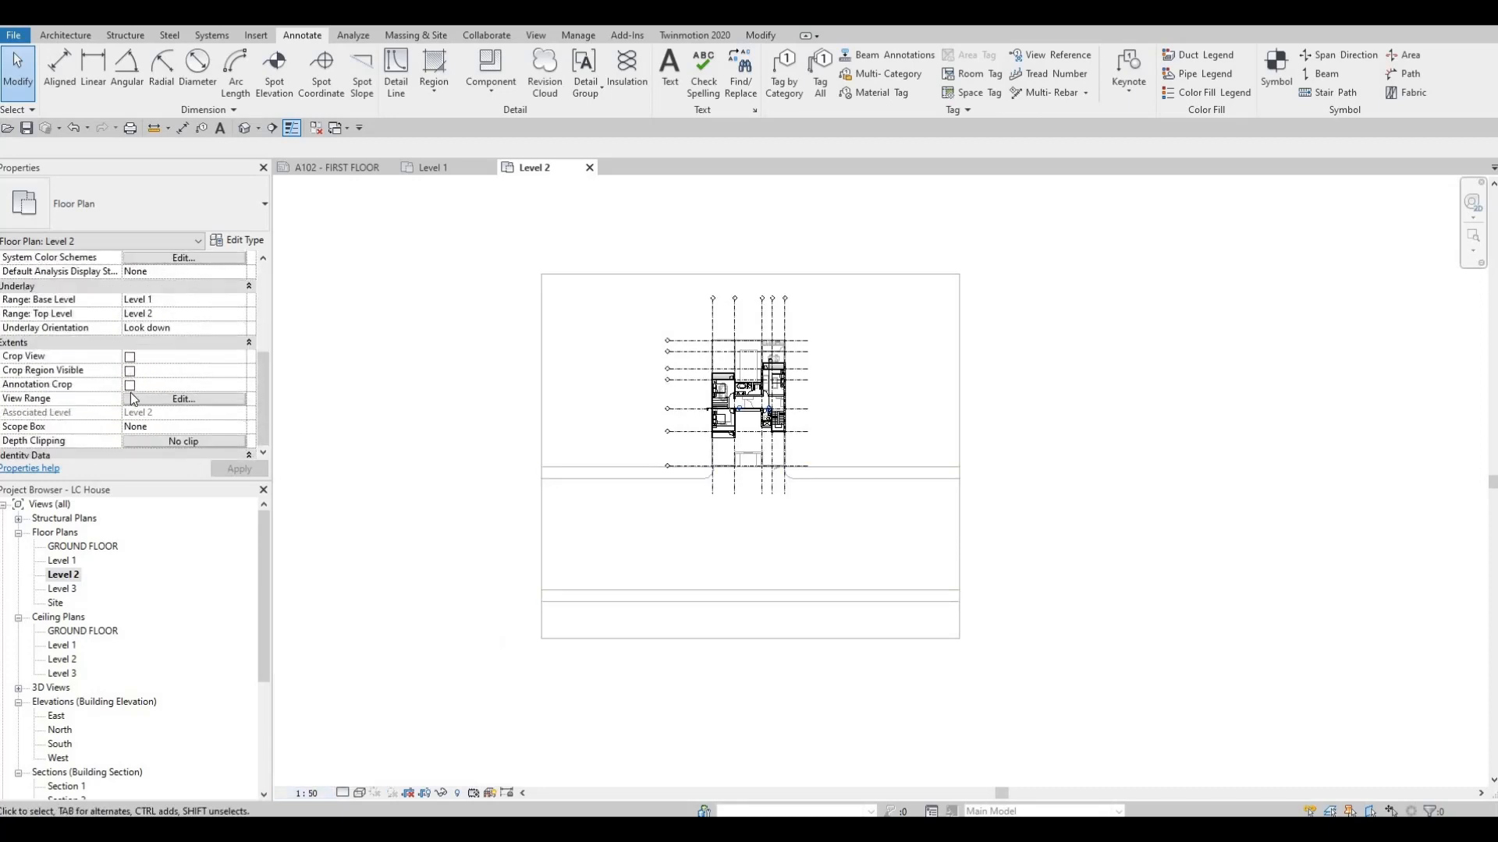
{"action": "left_click", "coordinate": [130, 356]}
{"action": "left_click", "coordinate": [129, 371]}
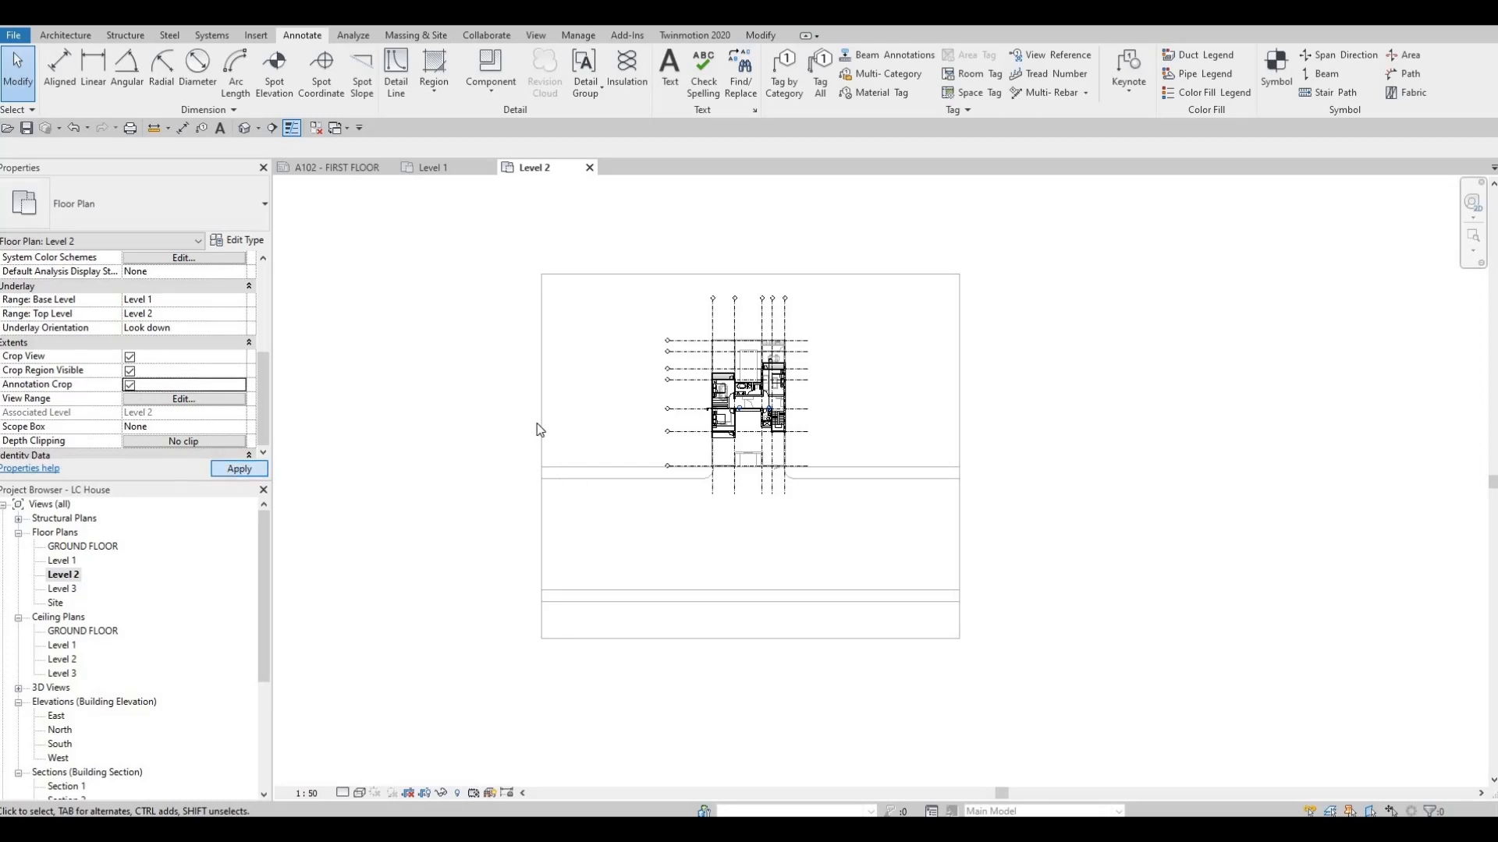
Tighten all four sides of the Level 2 crop region around the house and its grid lines, and hide the crop region.
{"action": "left_click", "coordinate": [496, 439]}
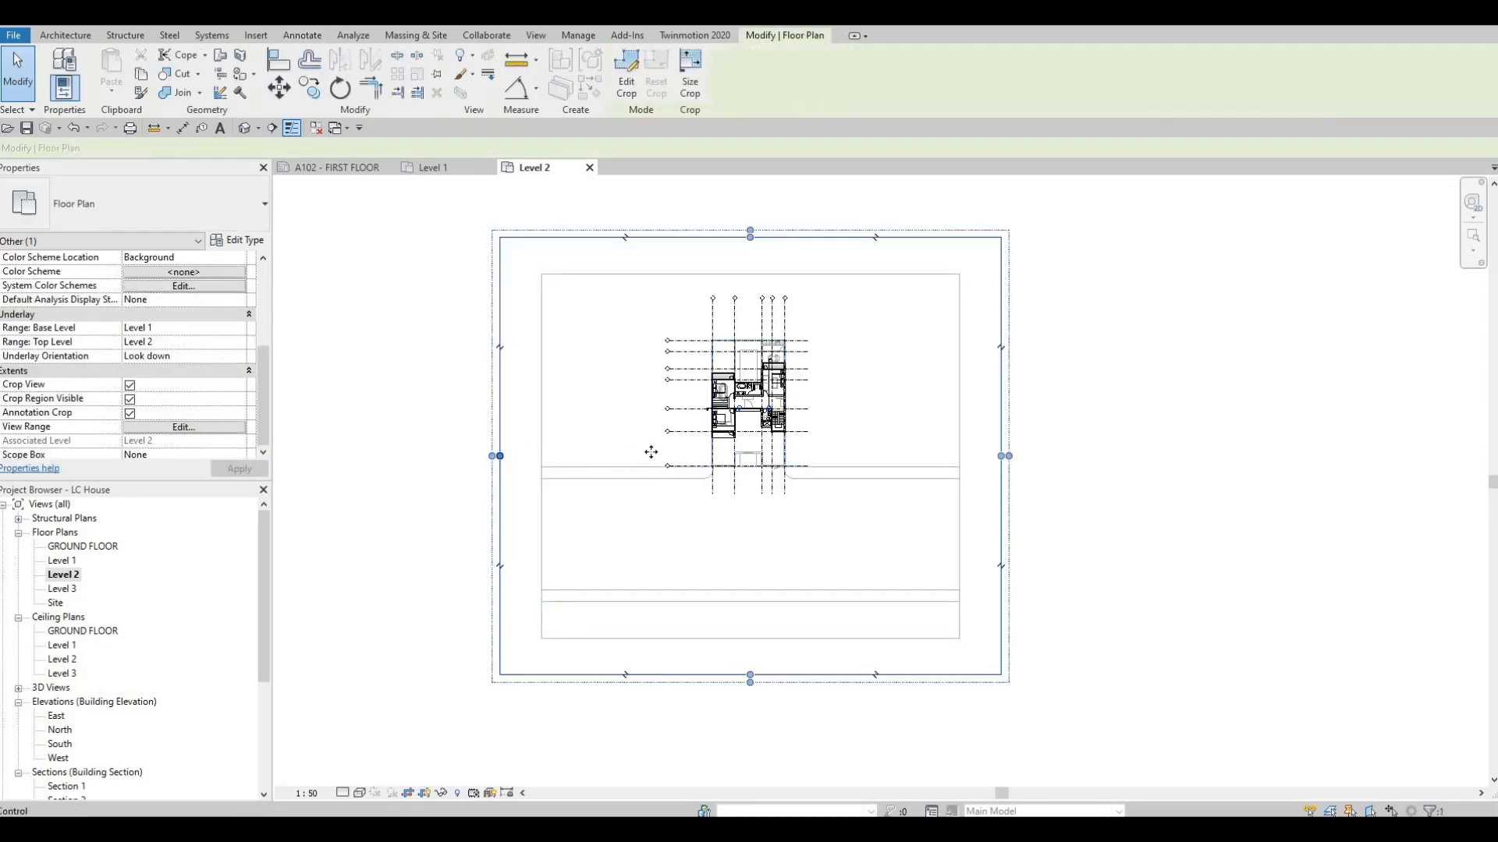
{"action": "mouse_move", "coordinate": [650, 452]}
{"action": "left_mouse_down"}
{"action": "mouse_move", "coordinate": [616, 454]}
{"action": "mouse_move", "coordinate": [652, 456]}
{"action": "left_mouse_up"}
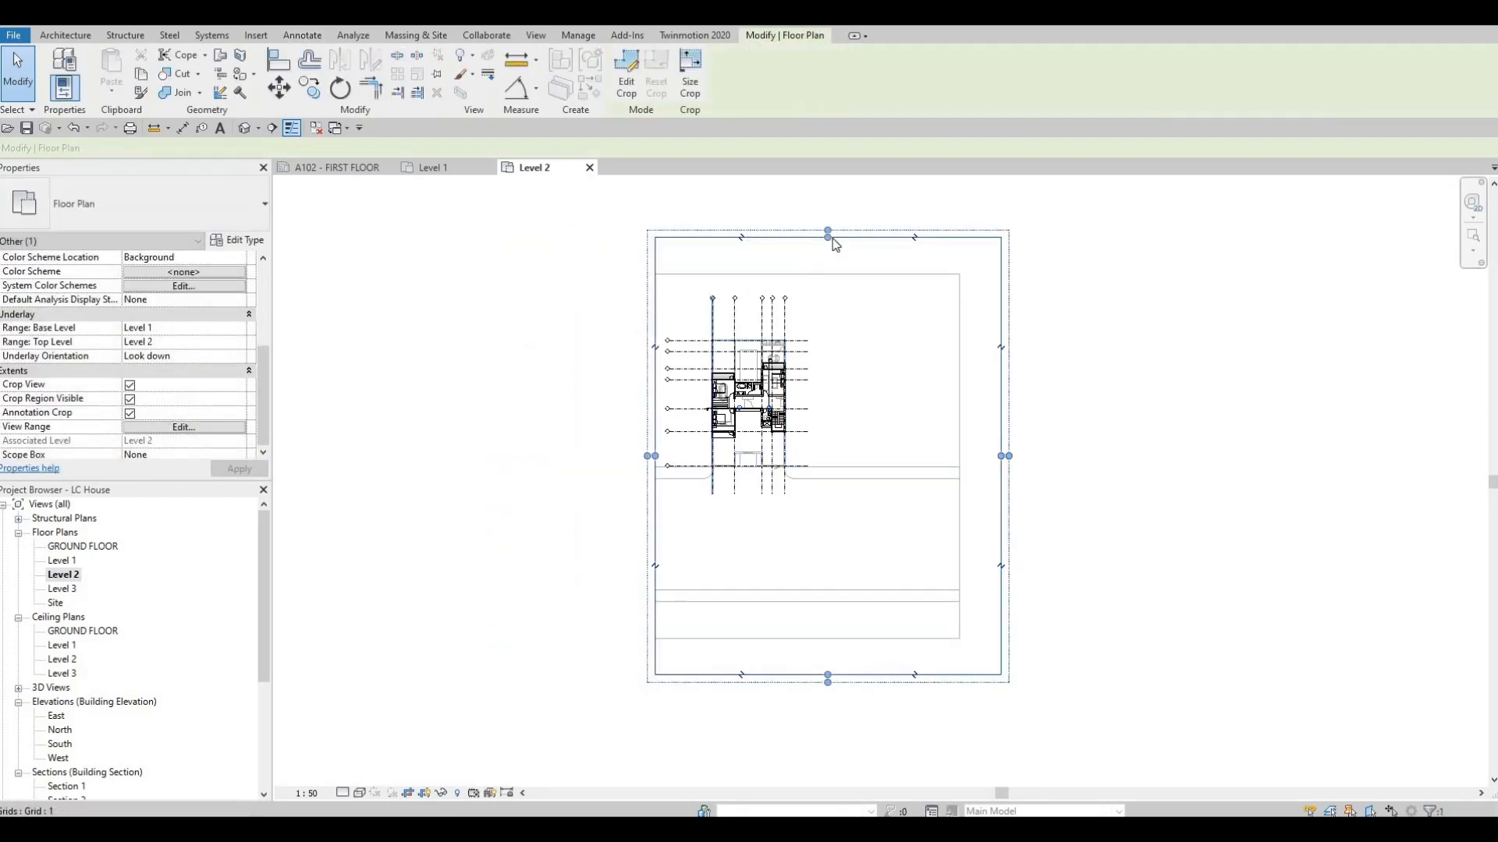
{"action": "left_click_drag", "start_coordinate": [831, 239], "coordinate": [822, 283]}
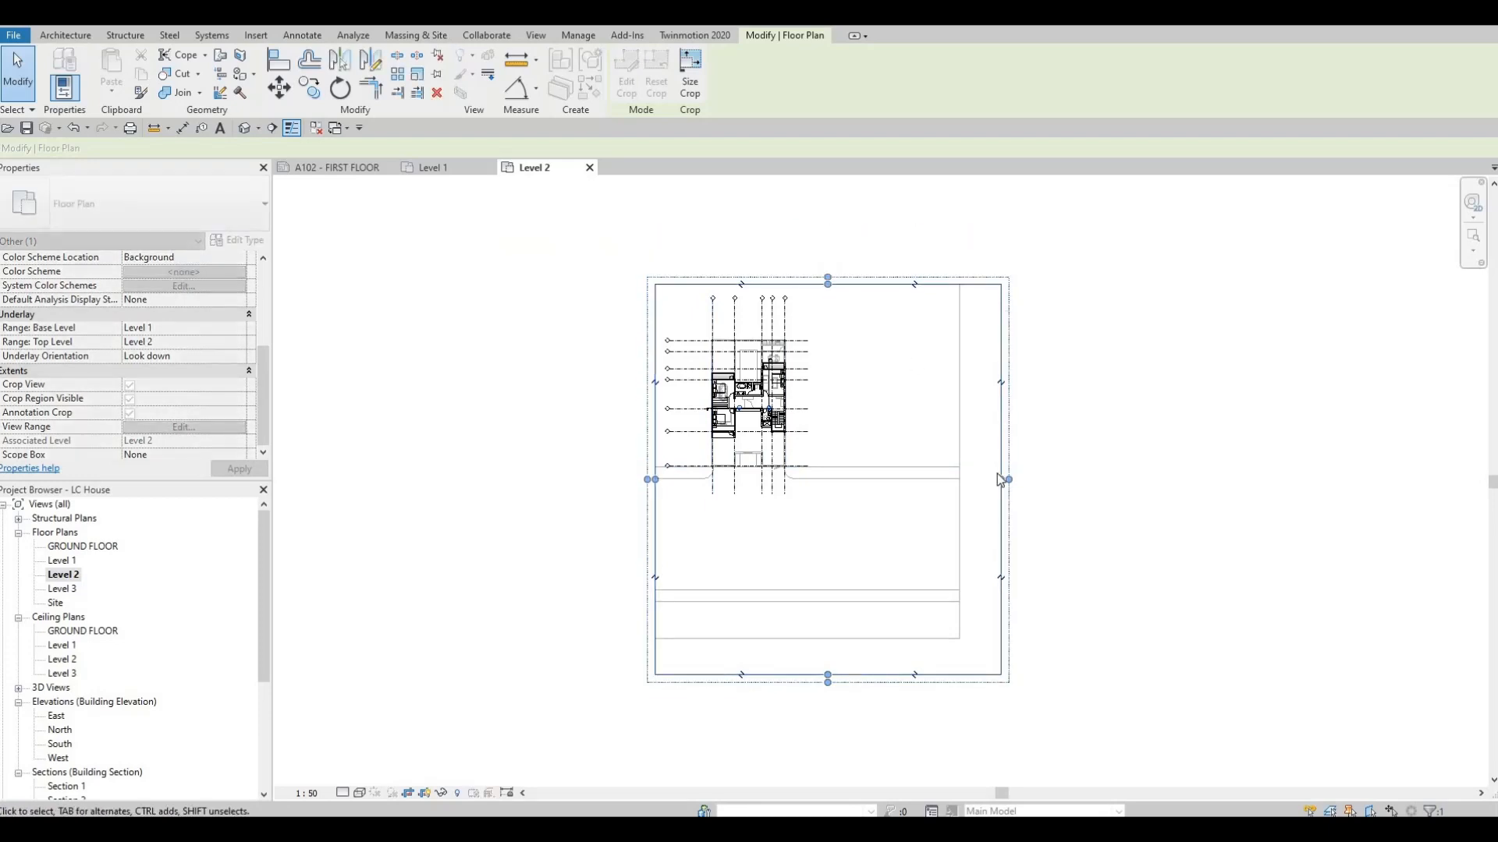
{"action": "left_click_drag", "start_coordinate": [997, 475], "coordinate": [798, 550]}
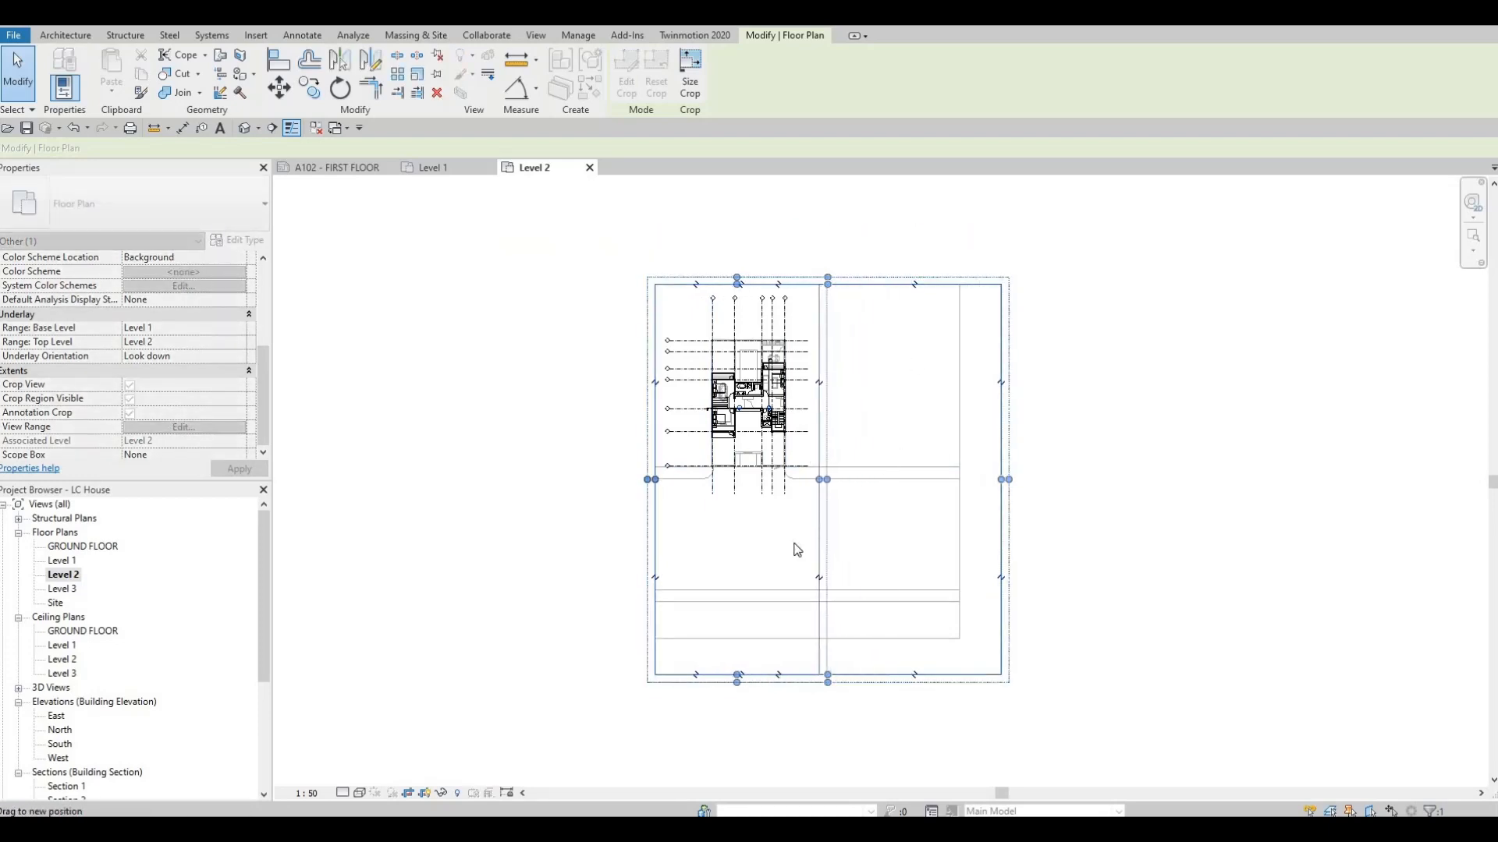
{"action": "left_click_drag", "start_coordinate": [736, 669], "coordinate": [758, 499]}
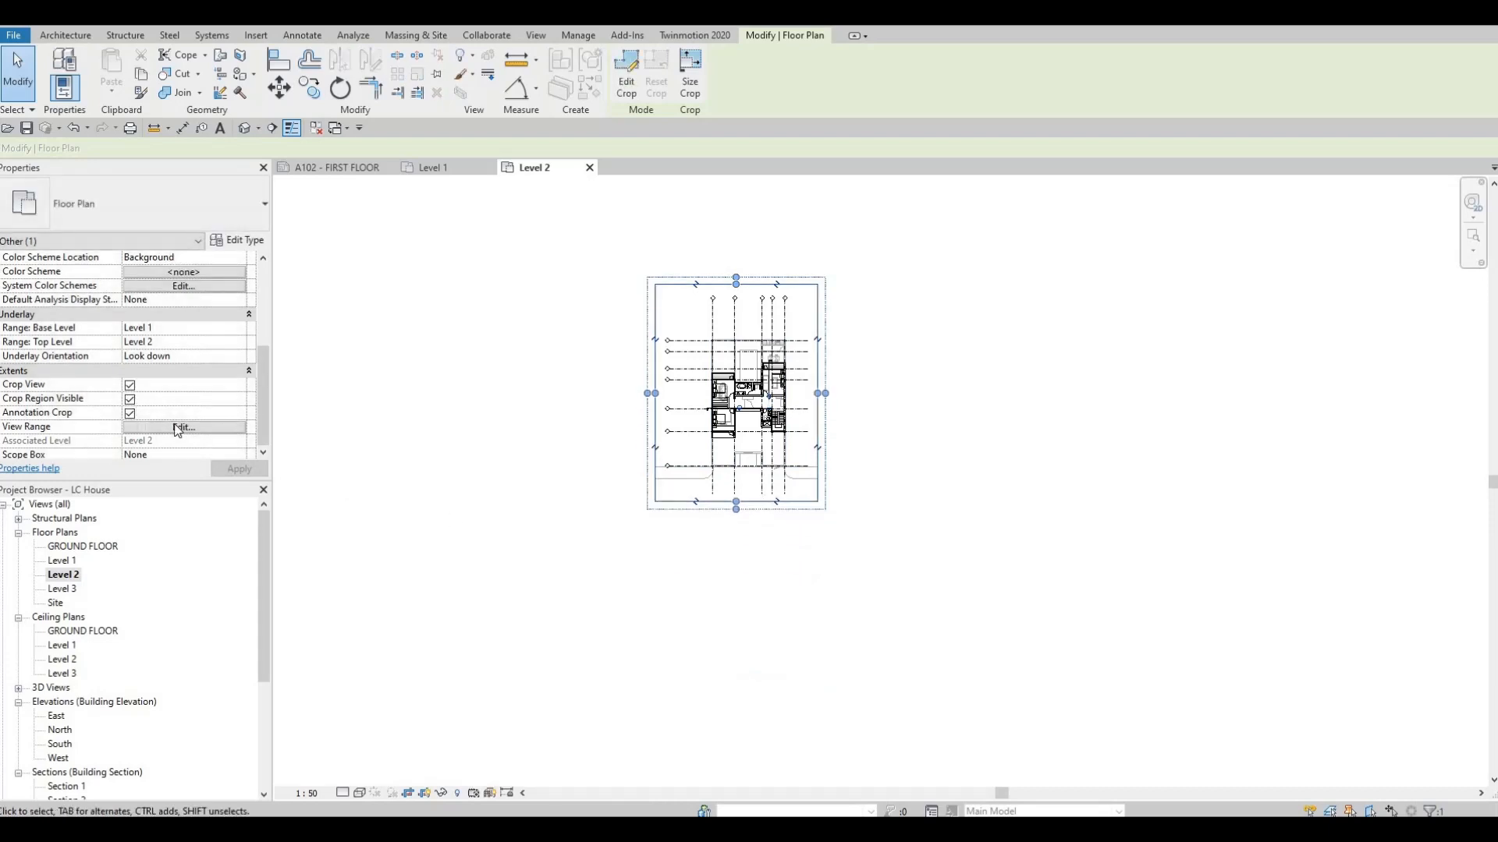
{"action": "left_click", "coordinate": [130, 398]}
{"action": "left_click", "coordinate": [238, 468]}
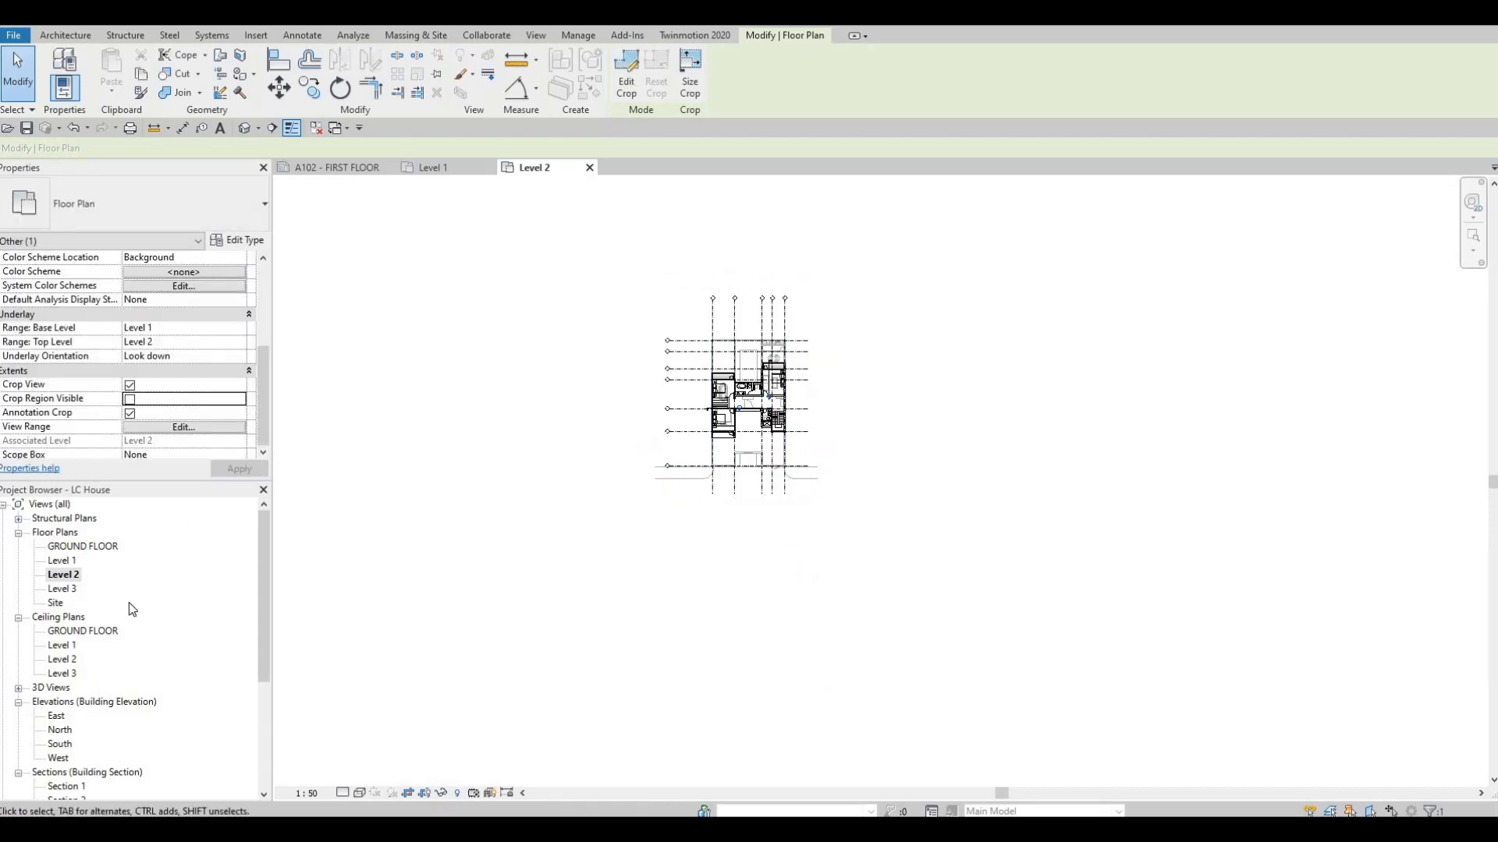
Open sheet A103 - SECOND FLOOR and place the Level 2 floor plan near the sheet's left border.
{"action": "scroll", "coordinate": [131, 613], "scroll_direction": "down", "scroll_amount": 5}
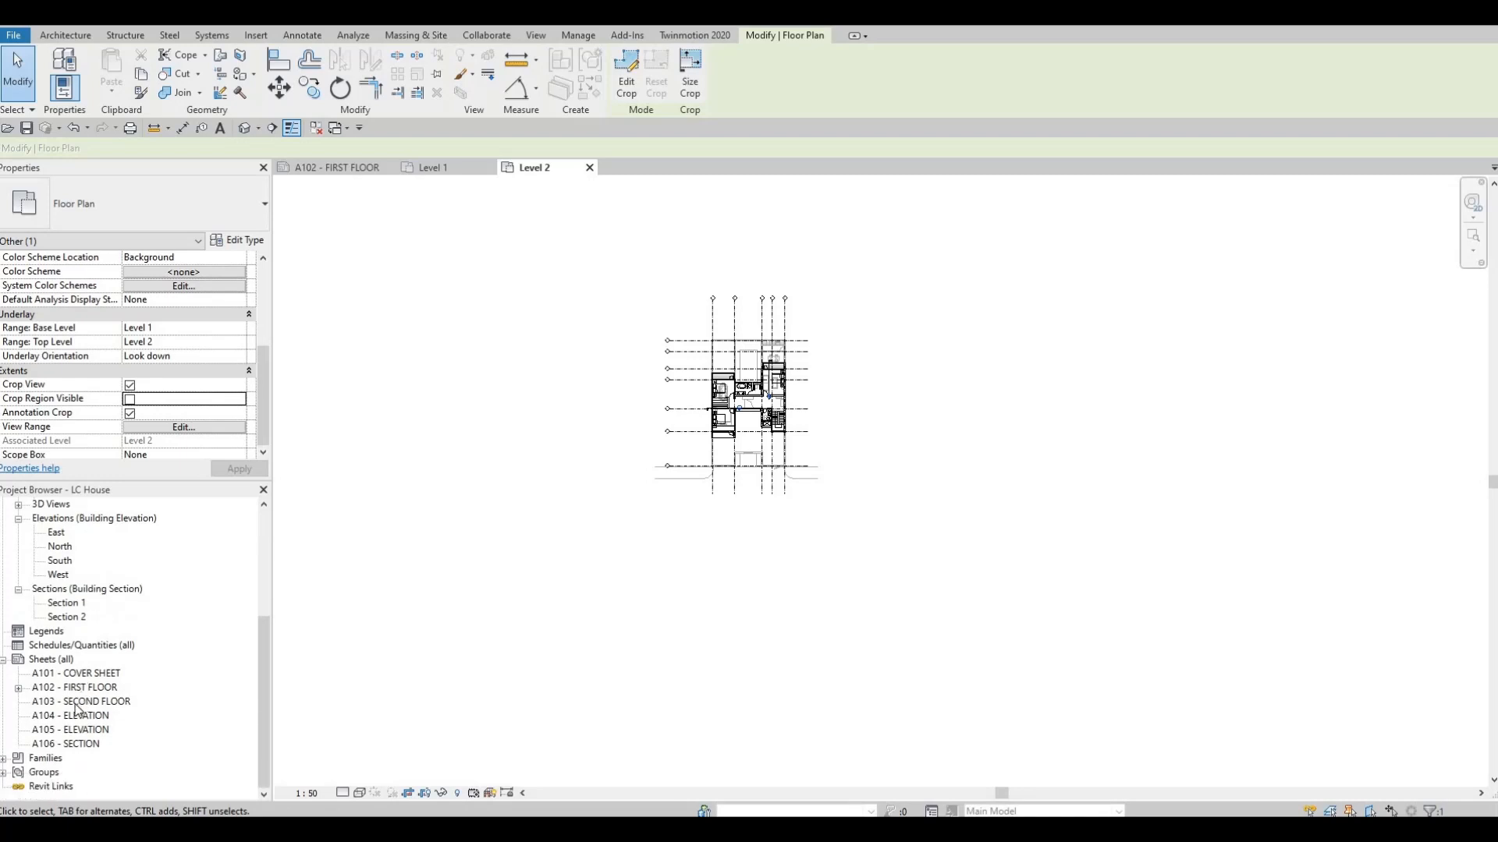
{"action": "double_click", "coordinate": [75, 703]}
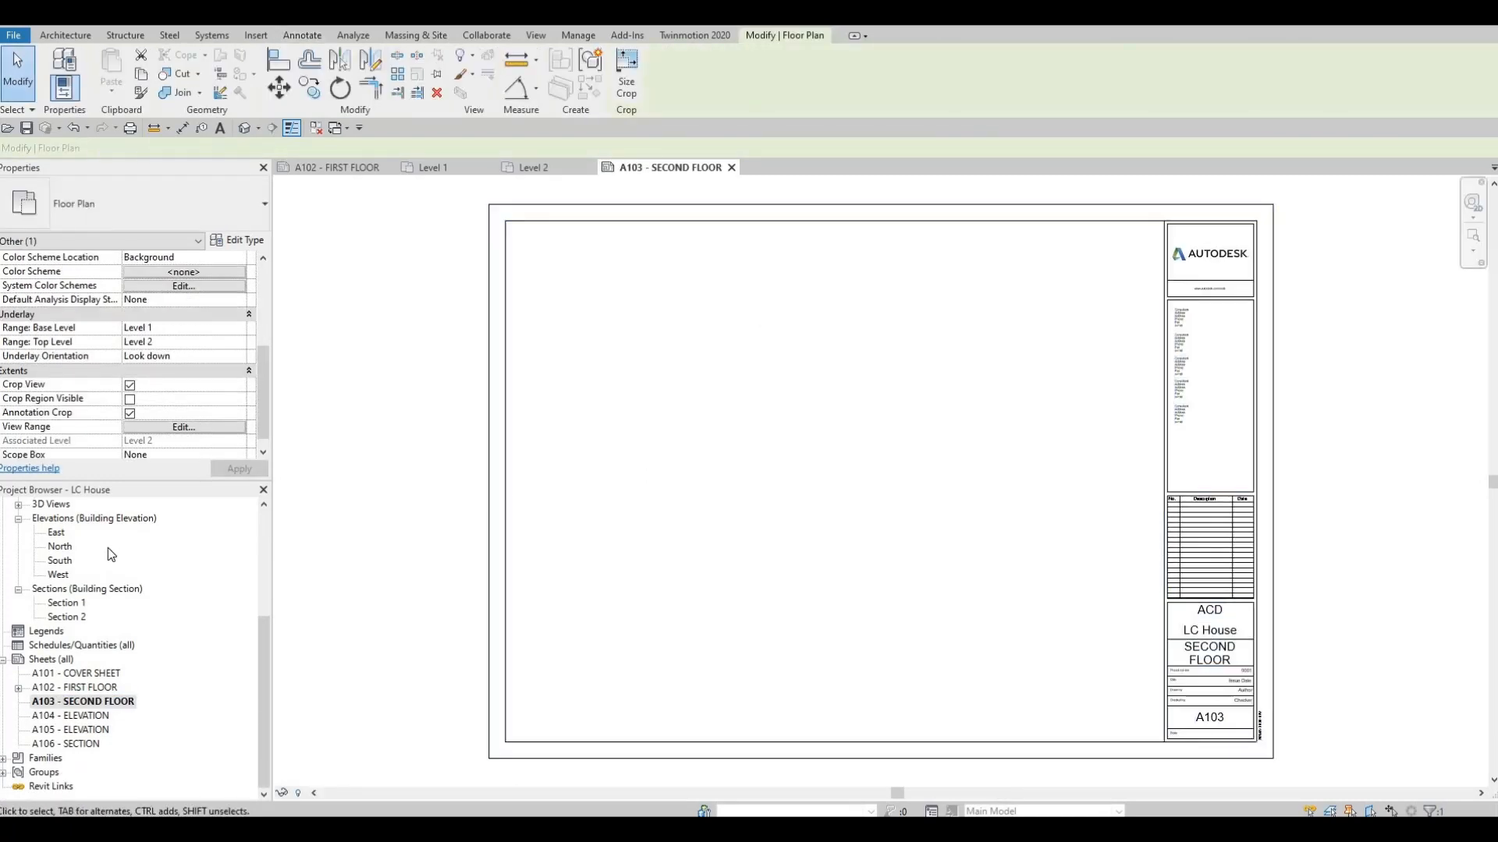
{"action": "scroll", "coordinate": [108, 553], "scroll_direction": "up", "scroll_amount": 5}
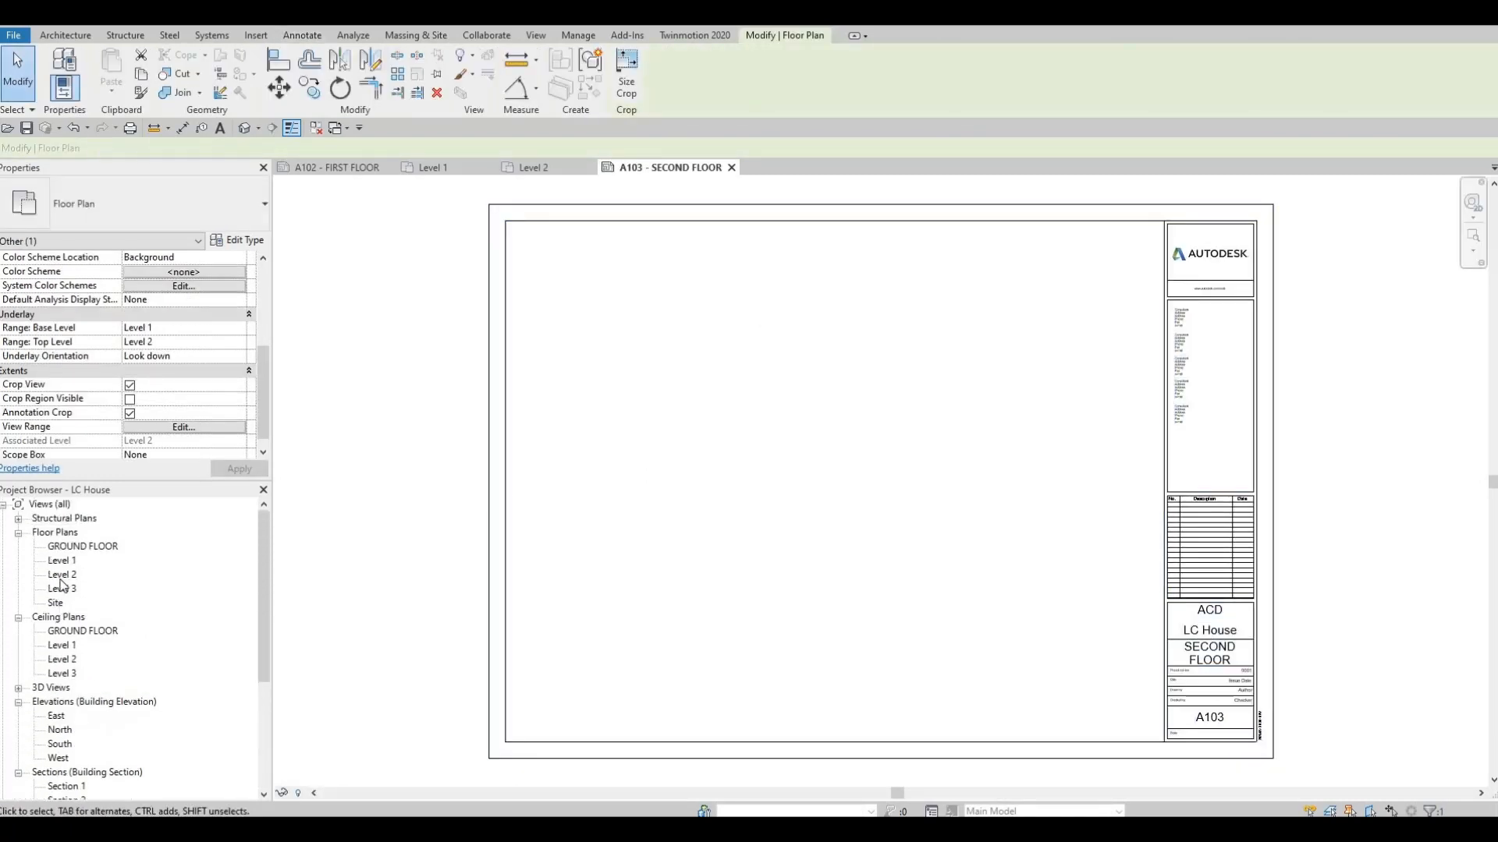
{"action": "left_click", "coordinate": [64, 577]}
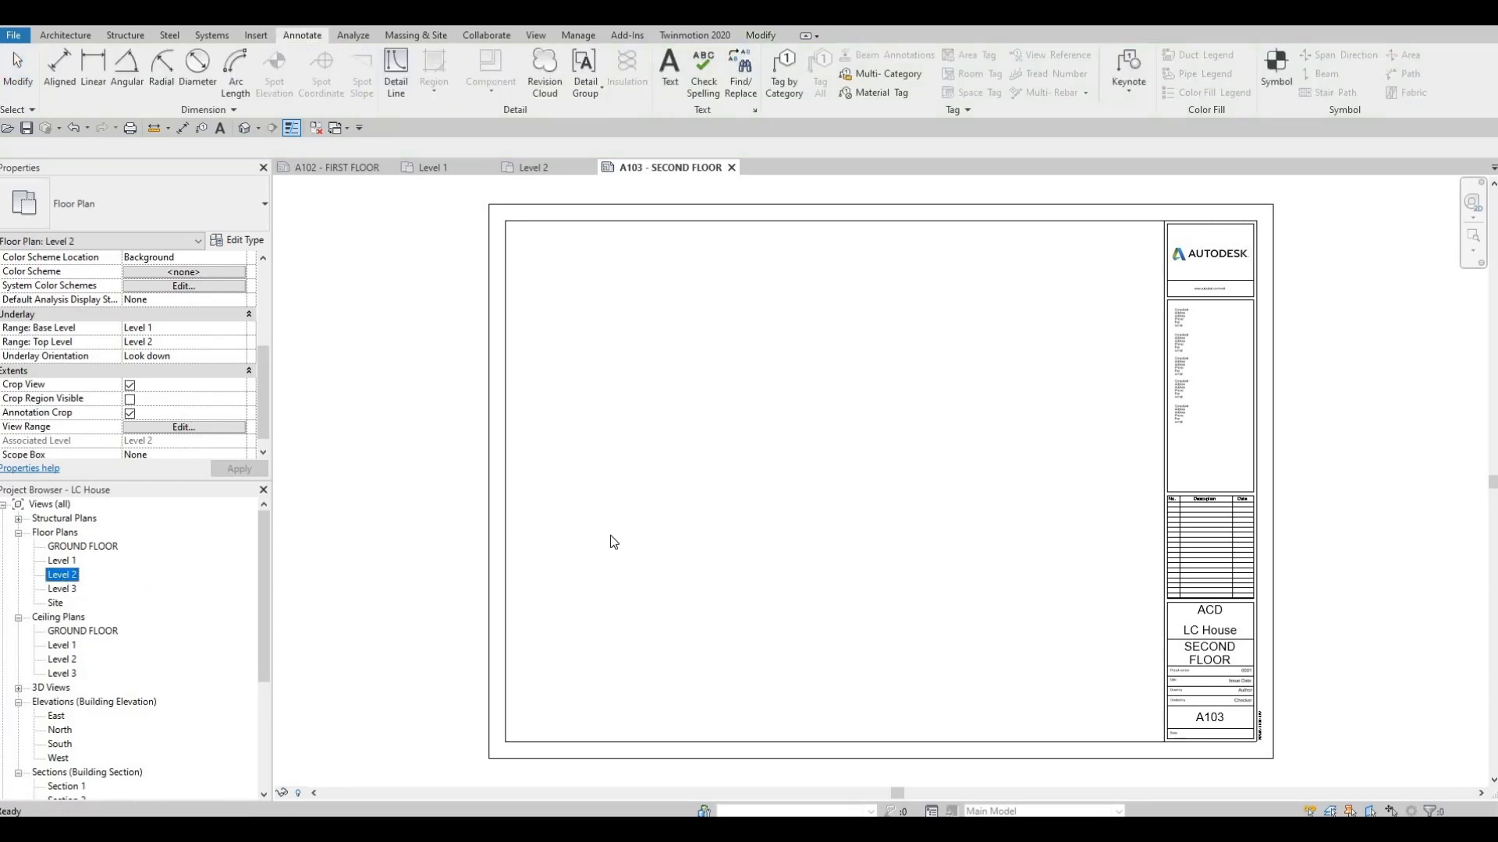
{"action": "left_click", "coordinate": [708, 480]}
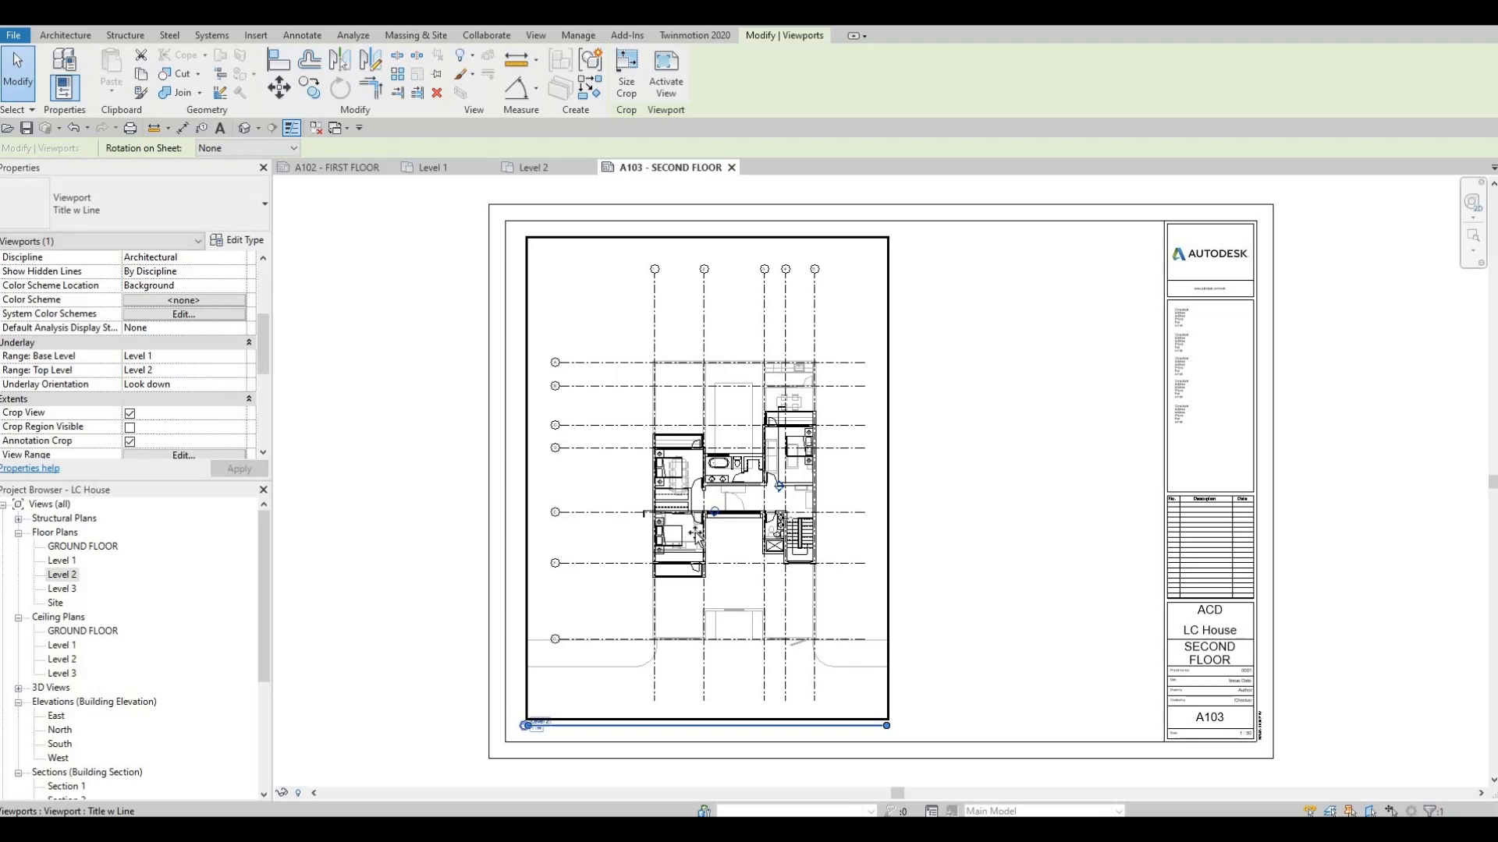
{"action": "left_click_drag", "start_coordinate": [697, 537], "coordinate": [686, 526]}
{"action": "key", "text": "Escape"}
{"action": "key", "text": "Escape"}
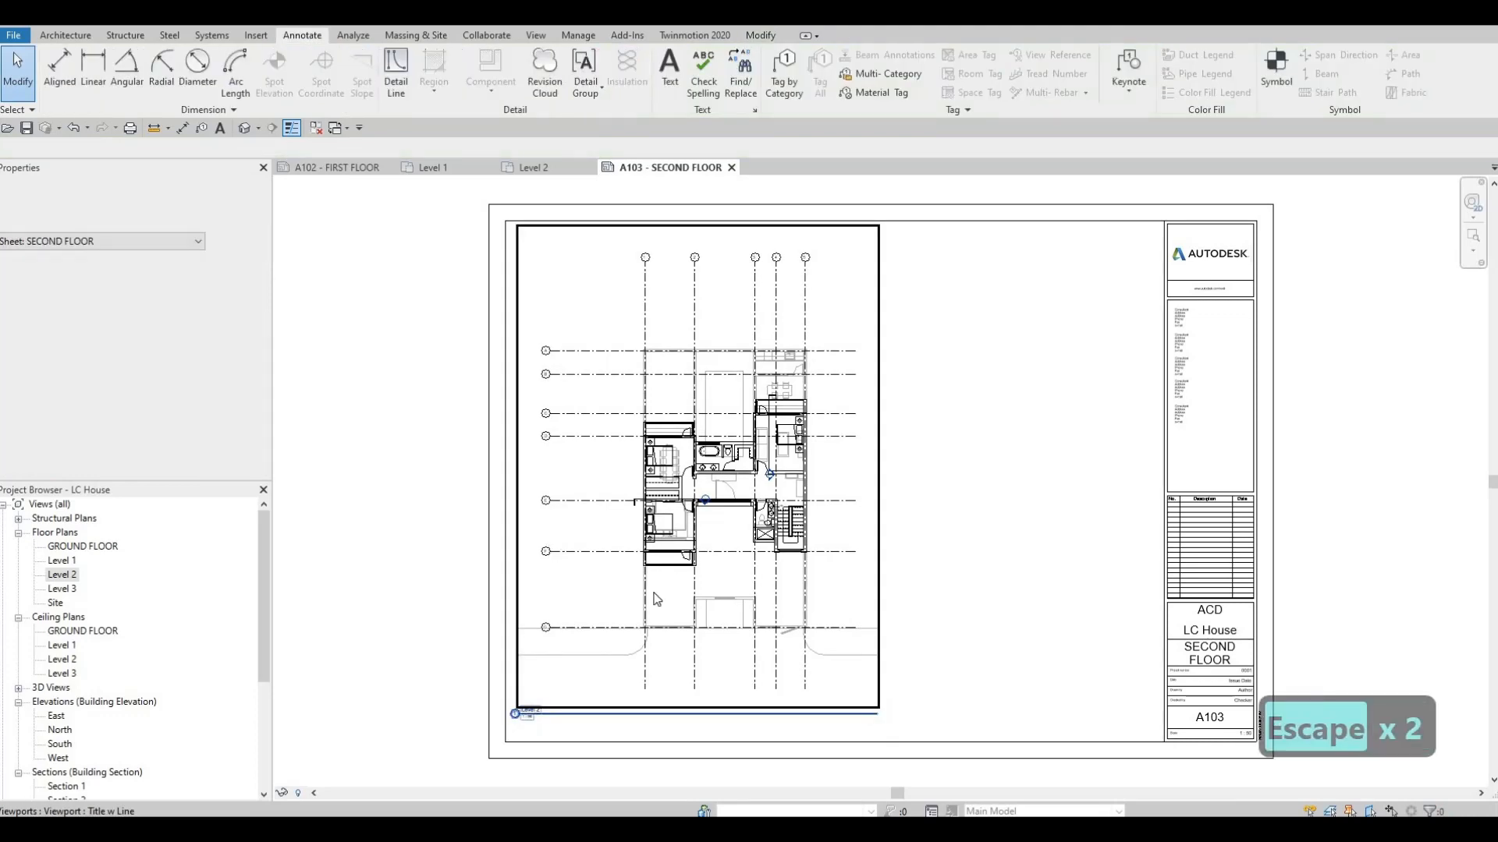
Draw a rectangular Thin Lines detail frame about 530 by 680 mm around the plan on sheet A103.
{"action": "middle_click_drag", "start_coordinate": [594, 543], "coordinate": [607, 481]}
{"action": "key", "text": "Escape"}
{"action": "key", "text": "Escape"}
{"action": "left_click", "coordinate": [407, 88]}
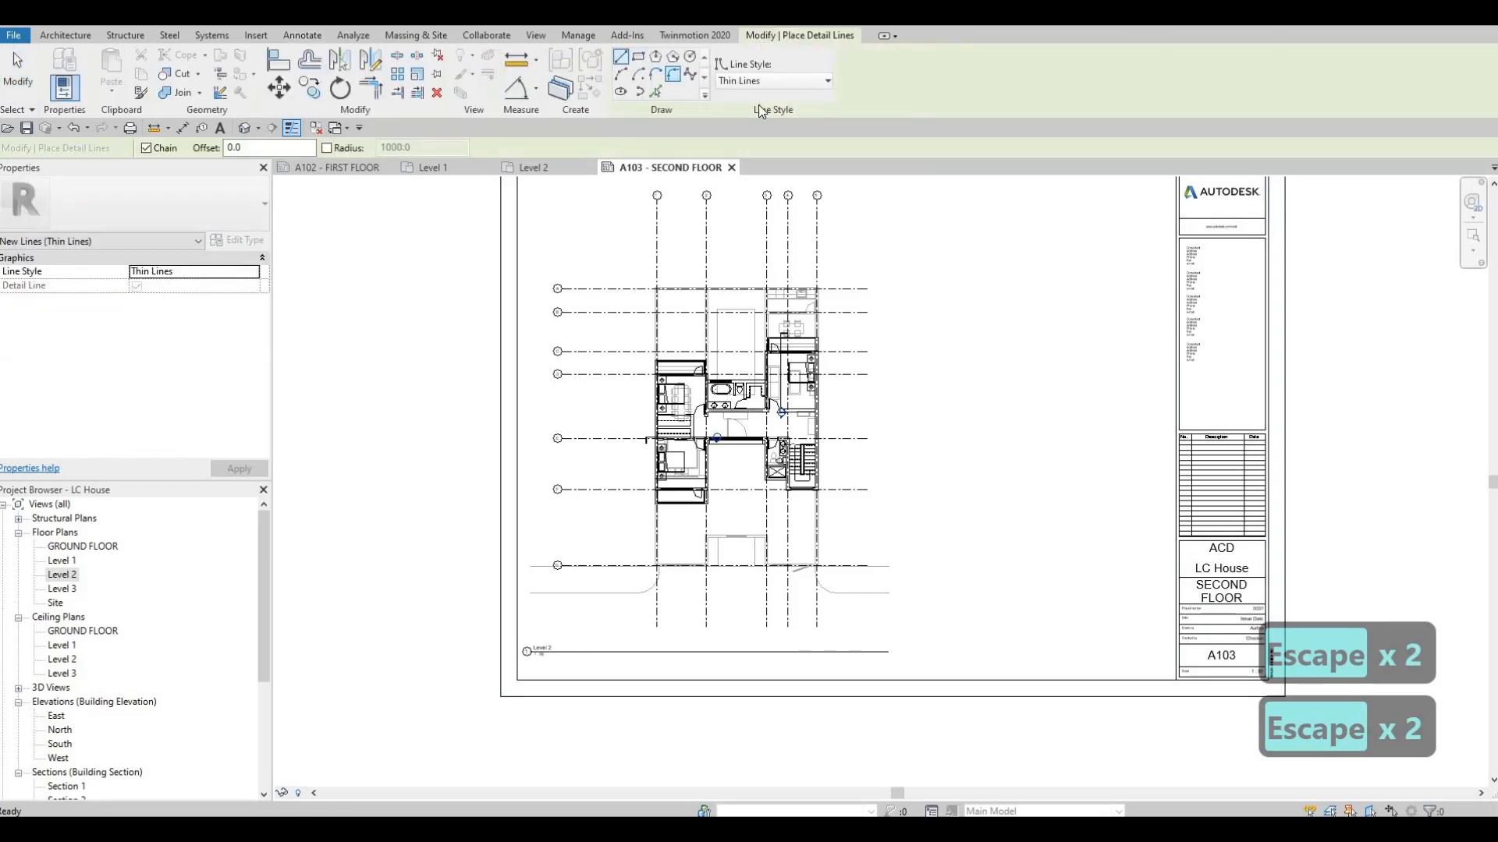
{"action": "middle_click_drag", "start_coordinate": [545, 180], "coordinate": [532, 273]}
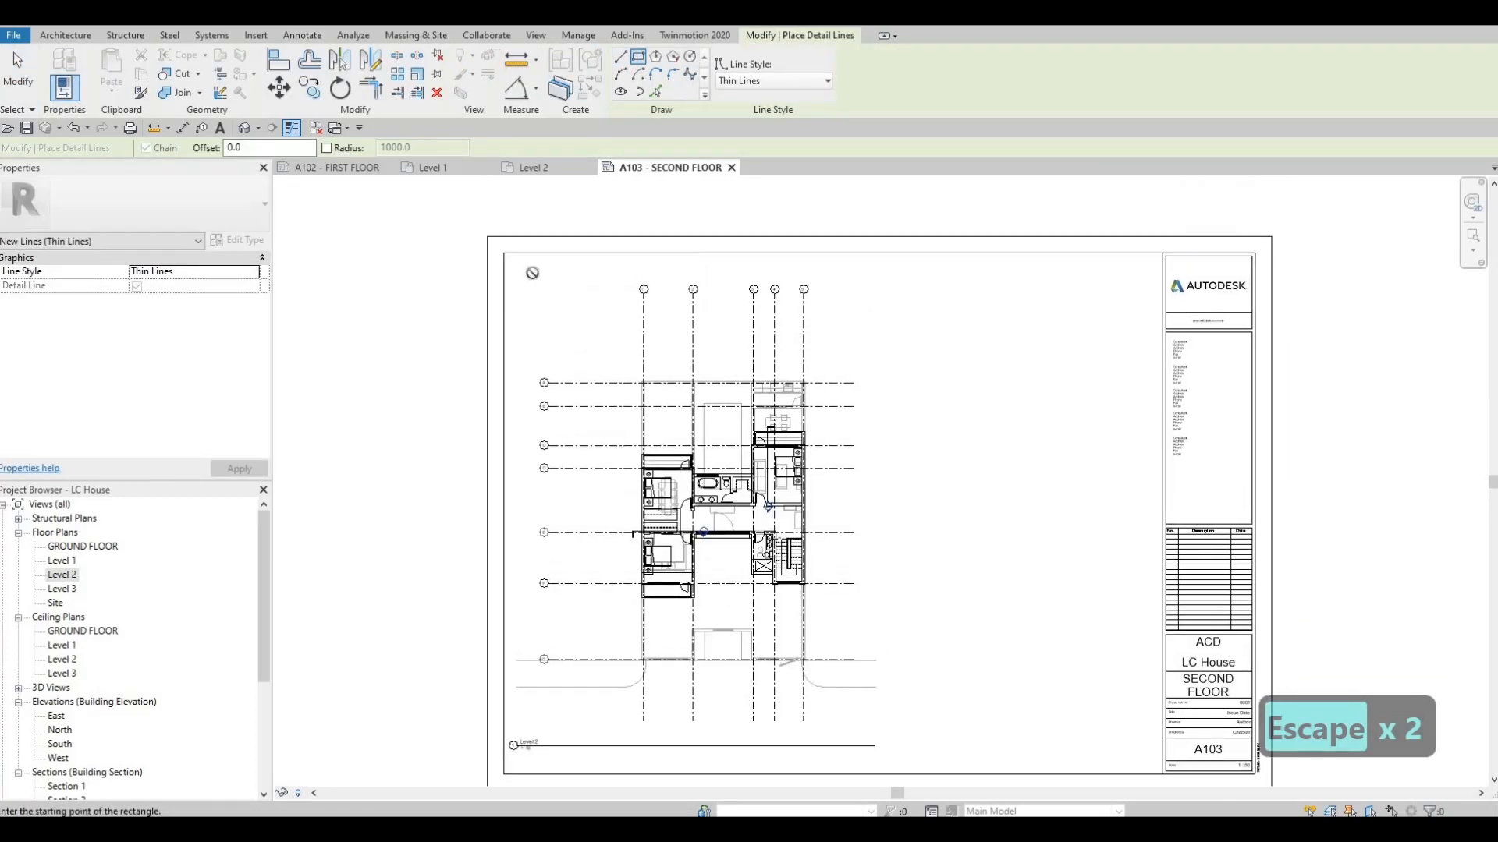
{"action": "left_click", "coordinate": [532, 265]}
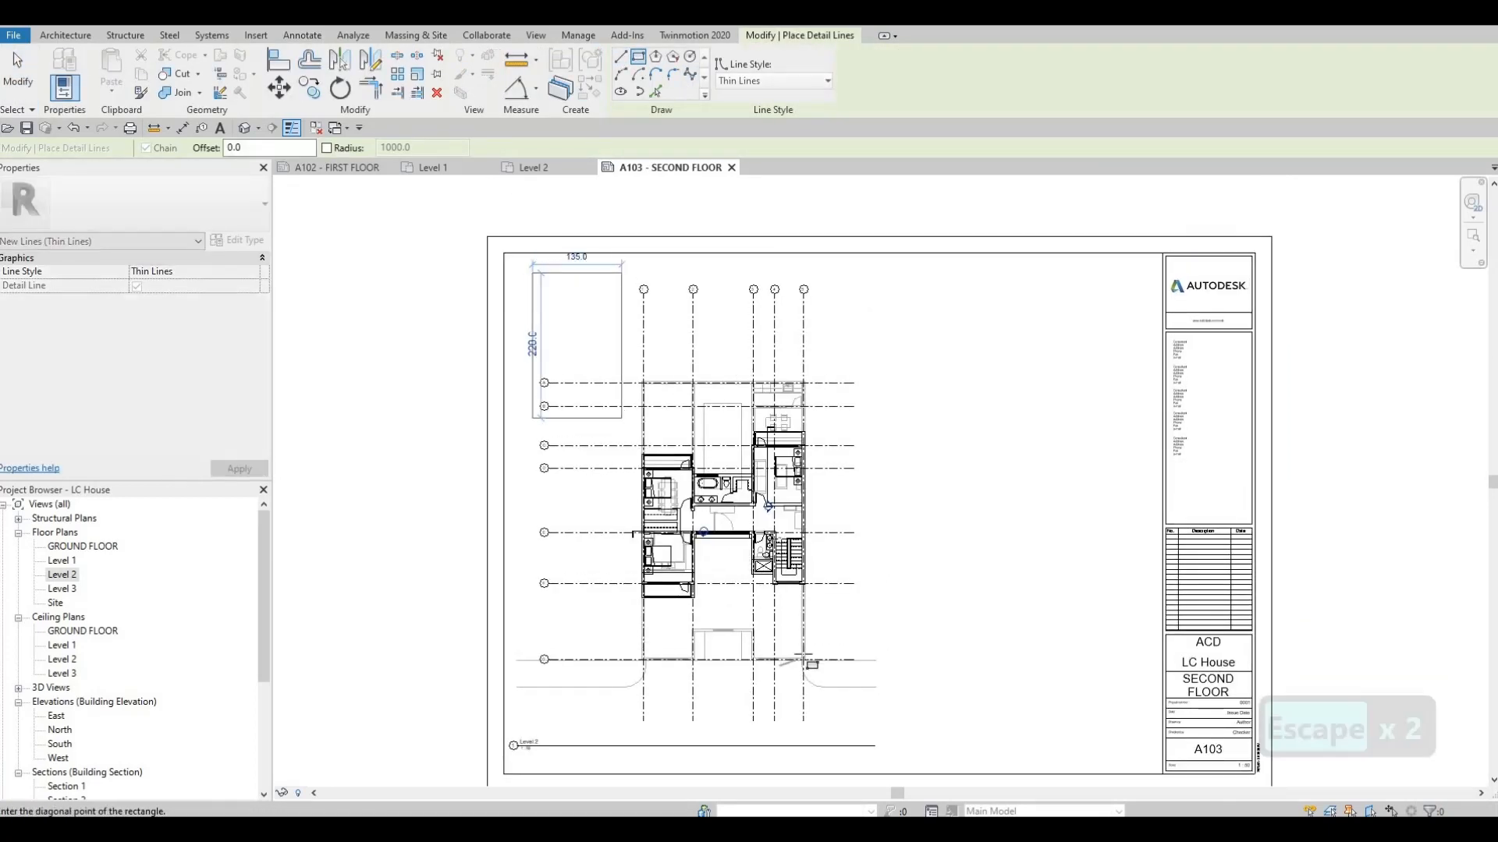
{"action": "left_click", "coordinate": [882, 721]}
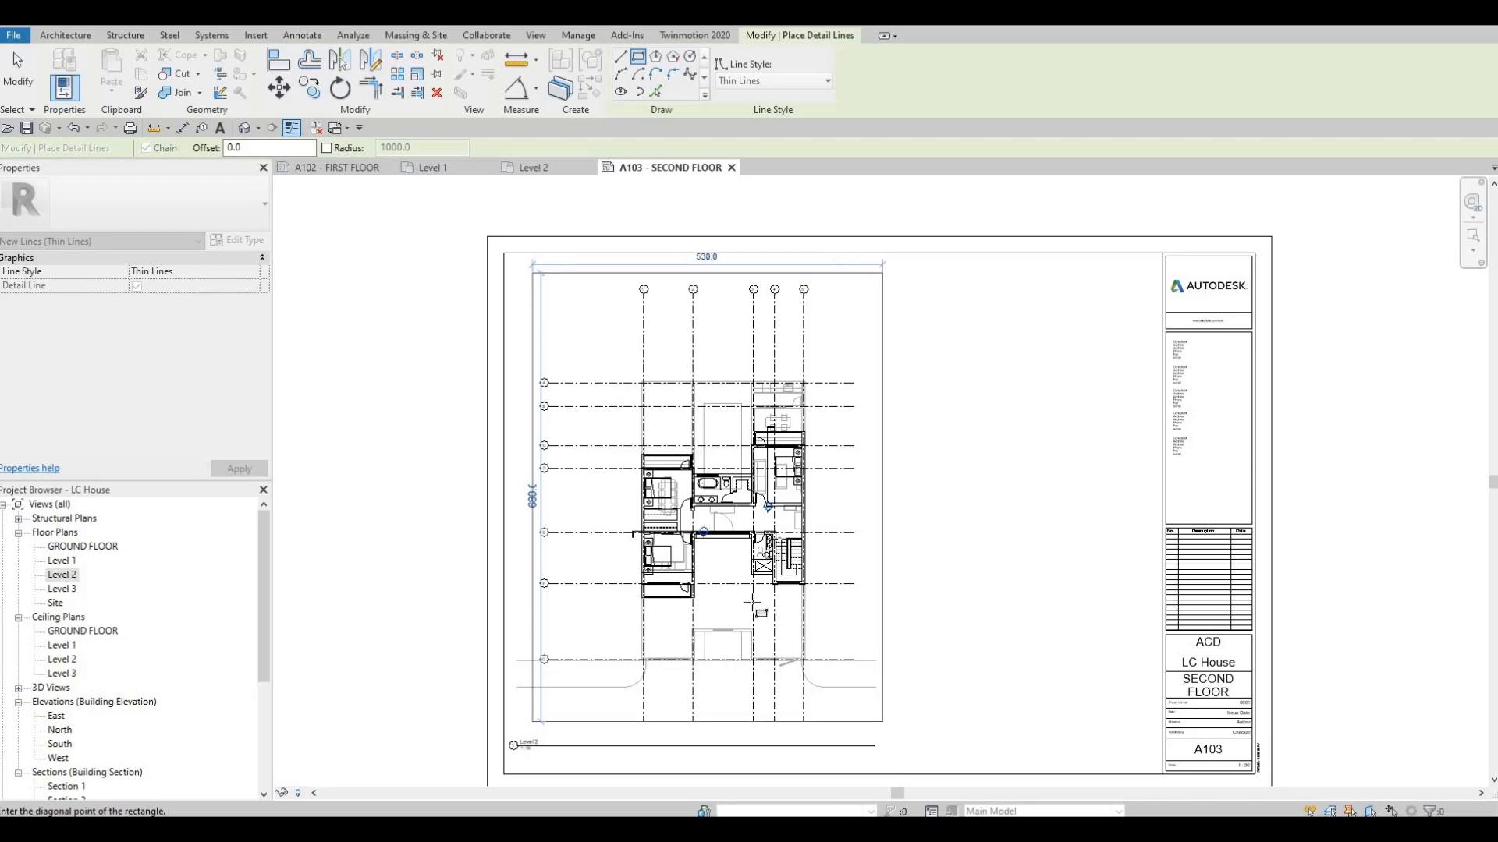
{"action": "key", "text": "Escape"}
{"action": "key", "text": "Escape"}
{"action": "key", "text": "Escape"}
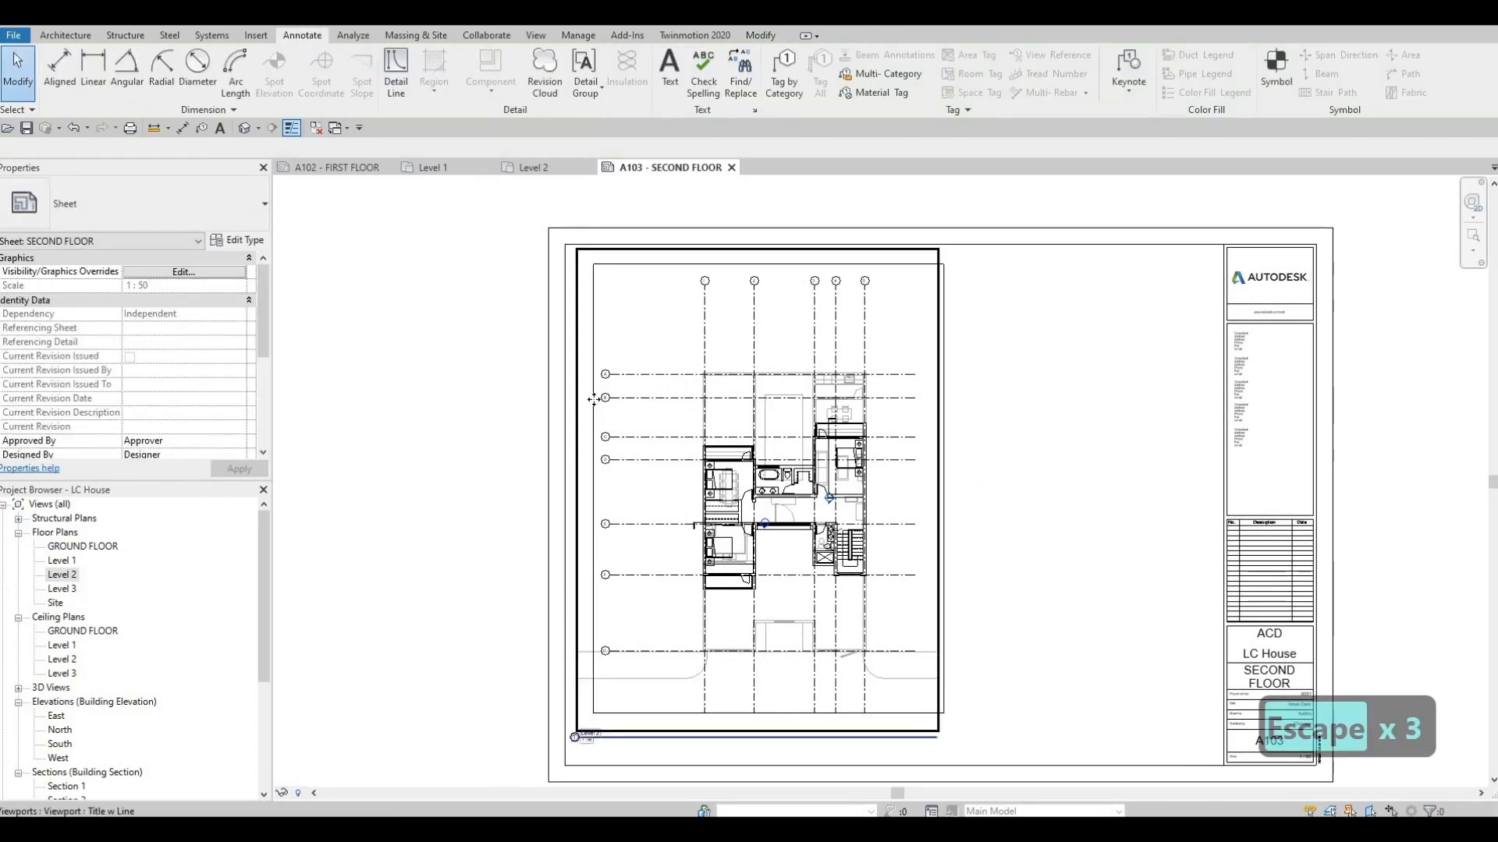
Move the frame's left line outward to leave more room beside the grid bubbles.
{"action": "left_click", "coordinate": [593, 399]}
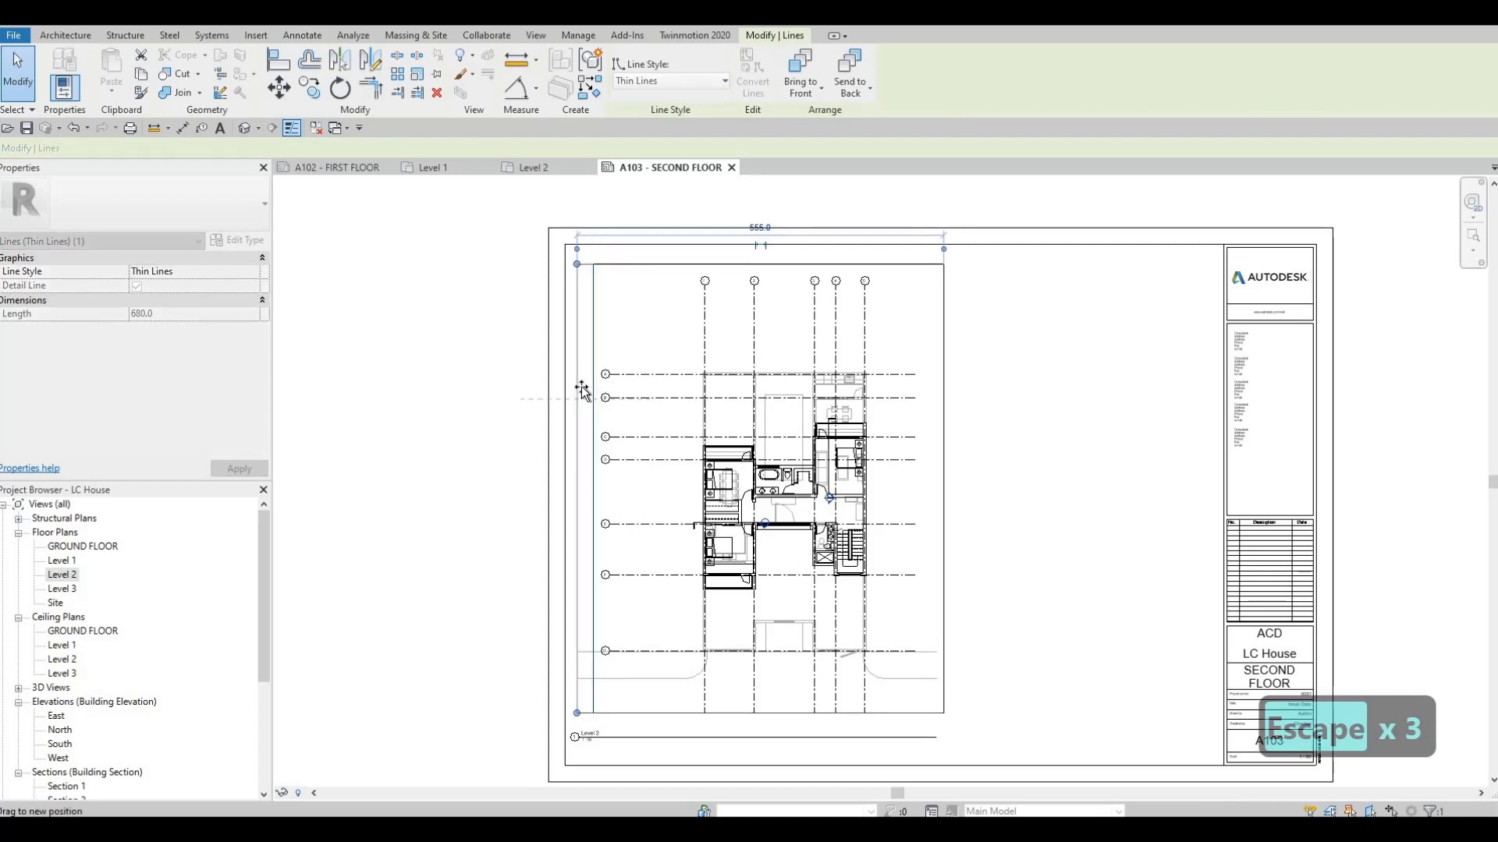
{"action": "key", "text": "Escape"}
{"action": "key", "text": "Escape"}
{"action": "key", "text": "Escape"}
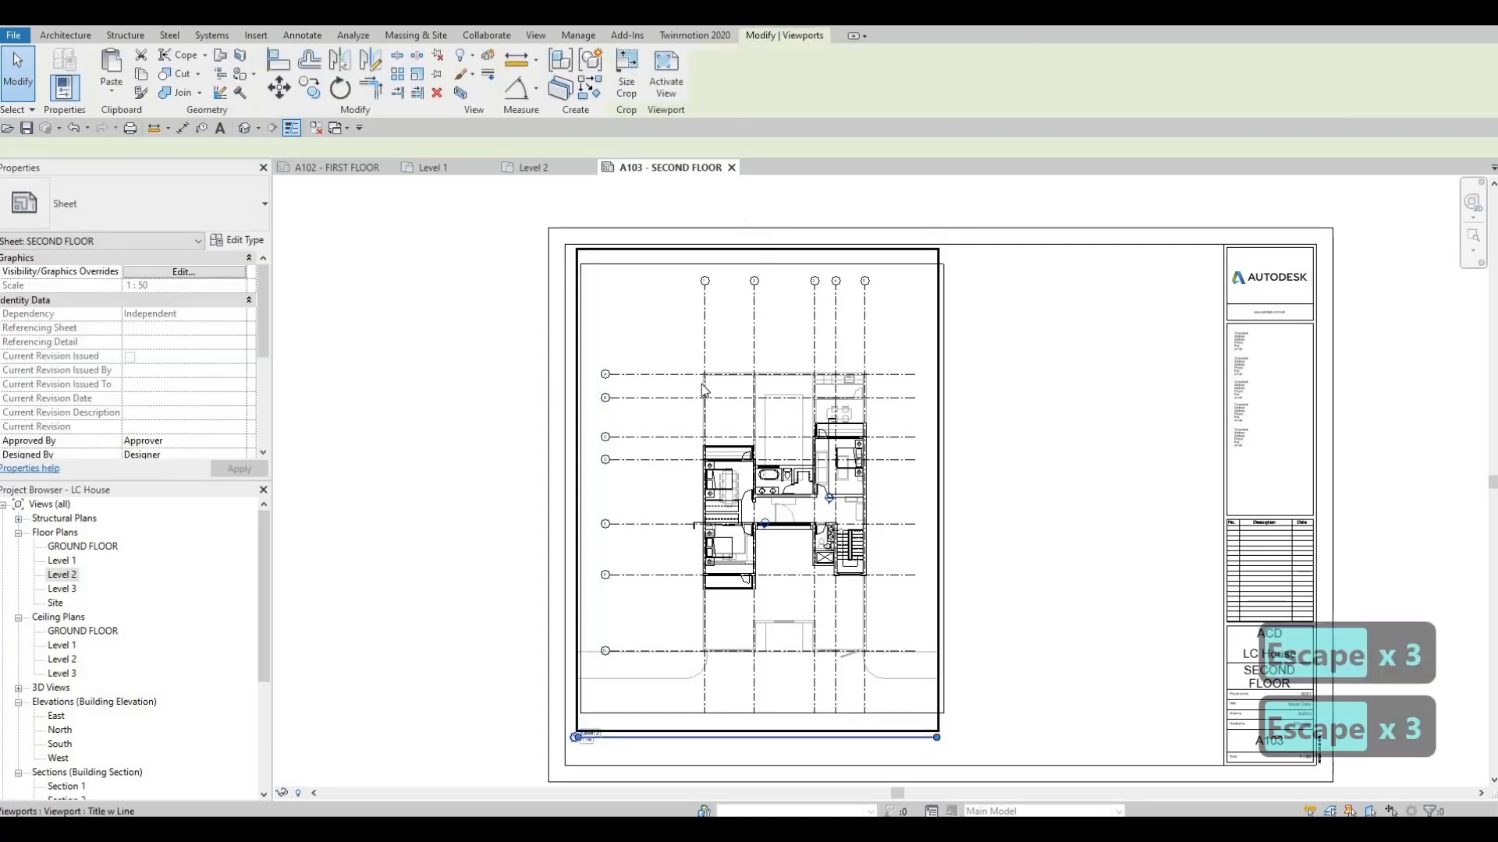
Nudge the Level 2 viewport slightly up and to the left within the frame.
{"action": "left_click", "coordinate": [704, 390]}
{"action": "key", "text": "Up"}
{"action": "key", "text": "Left"}
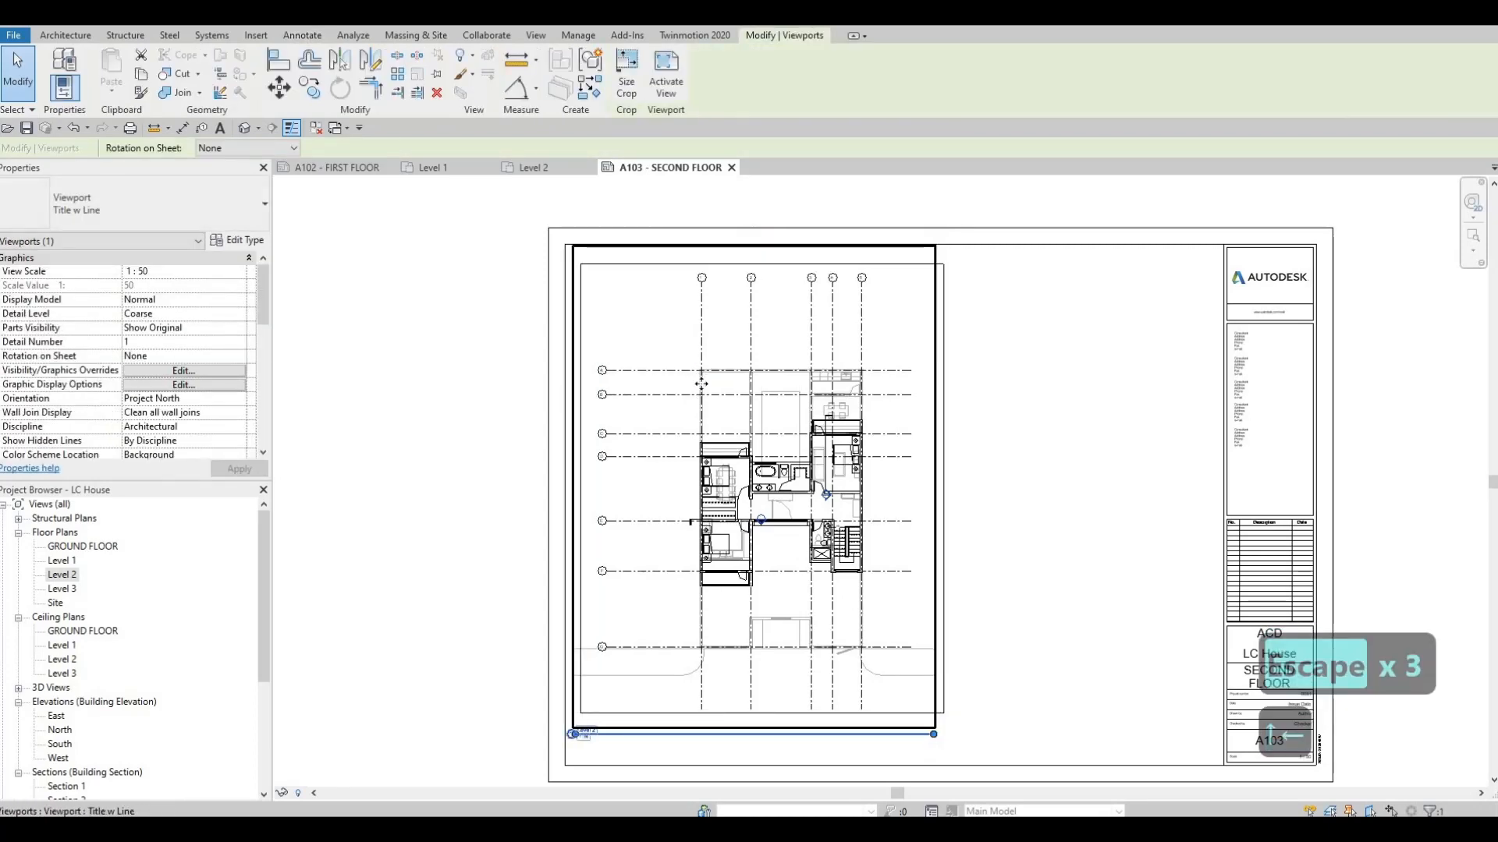
{"action": "key", "text": "Up"}
{"action": "key", "text": "Down"}
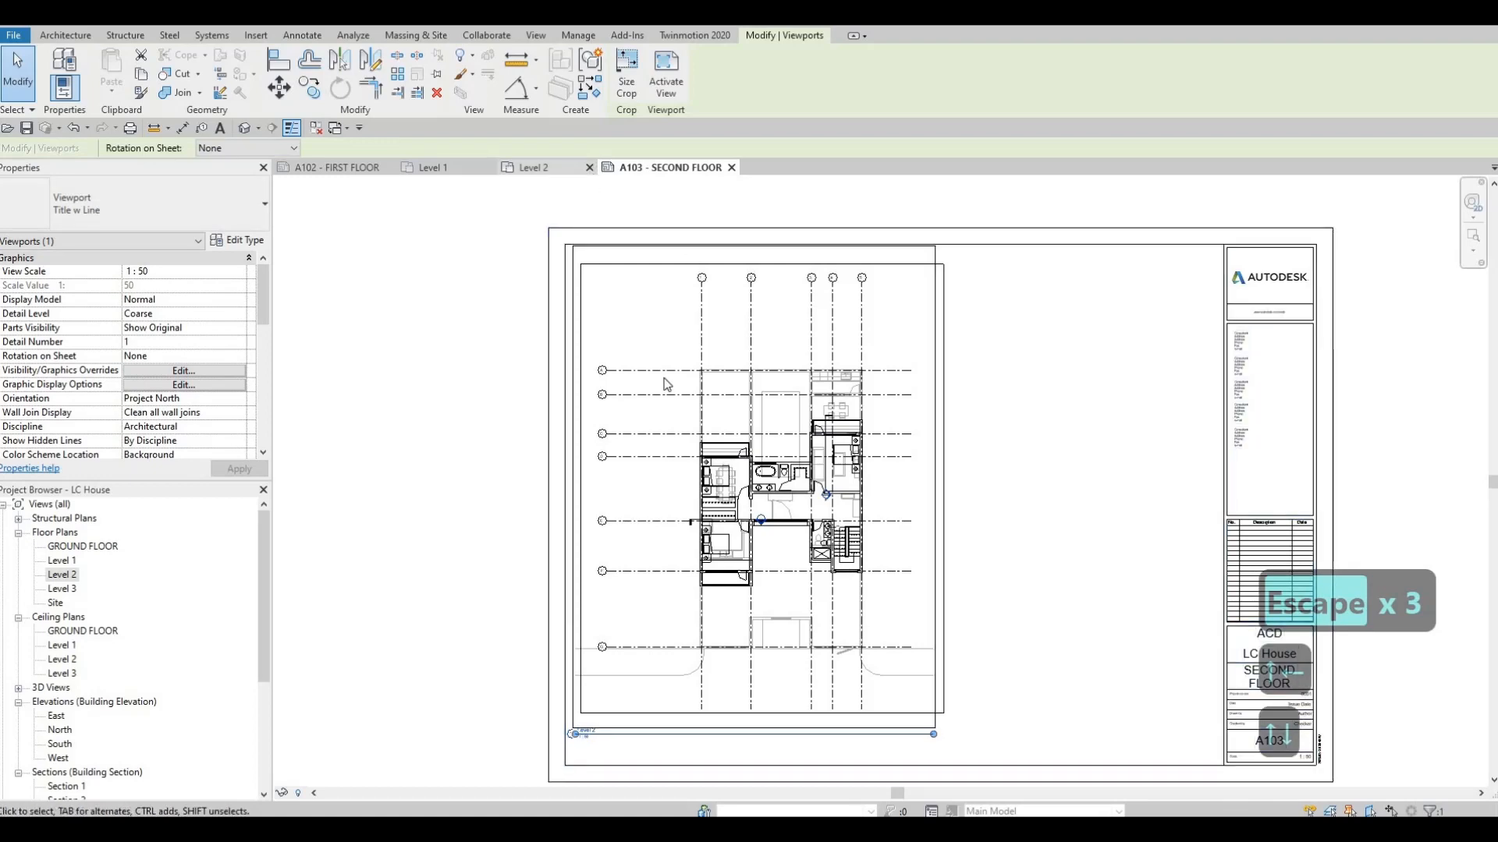
Show the crop region in the Level 2 plan, pull its left side in toward the grid bubbles, hide it again and return to A103.
{"action": "left_click", "coordinate": [535, 168]}
{"action": "key", "text": "Escape"}
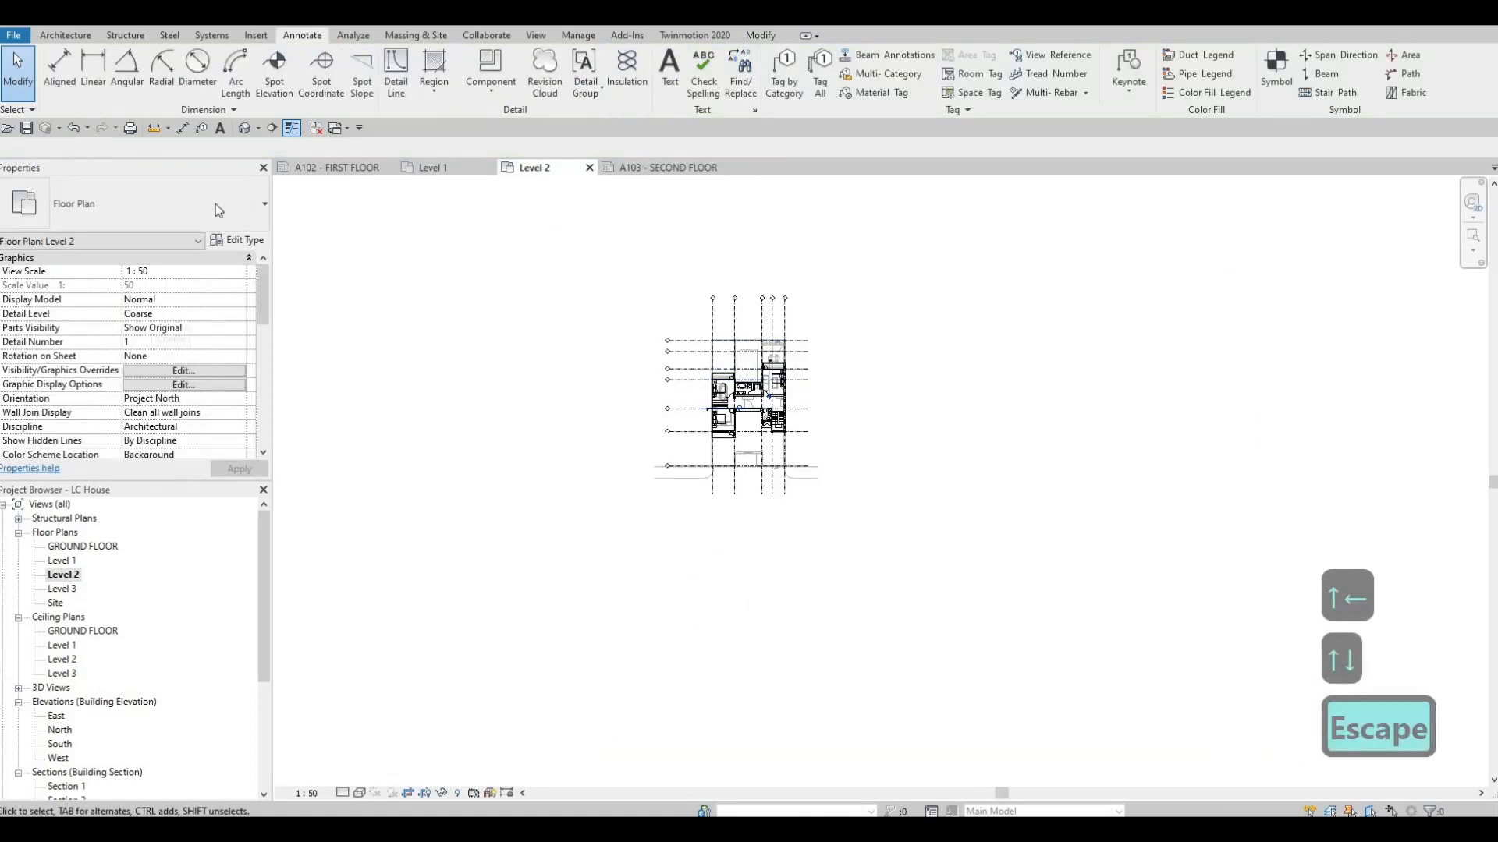
{"action": "left_click", "coordinate": [215, 204]}
{"action": "key", "text": "Escape"}
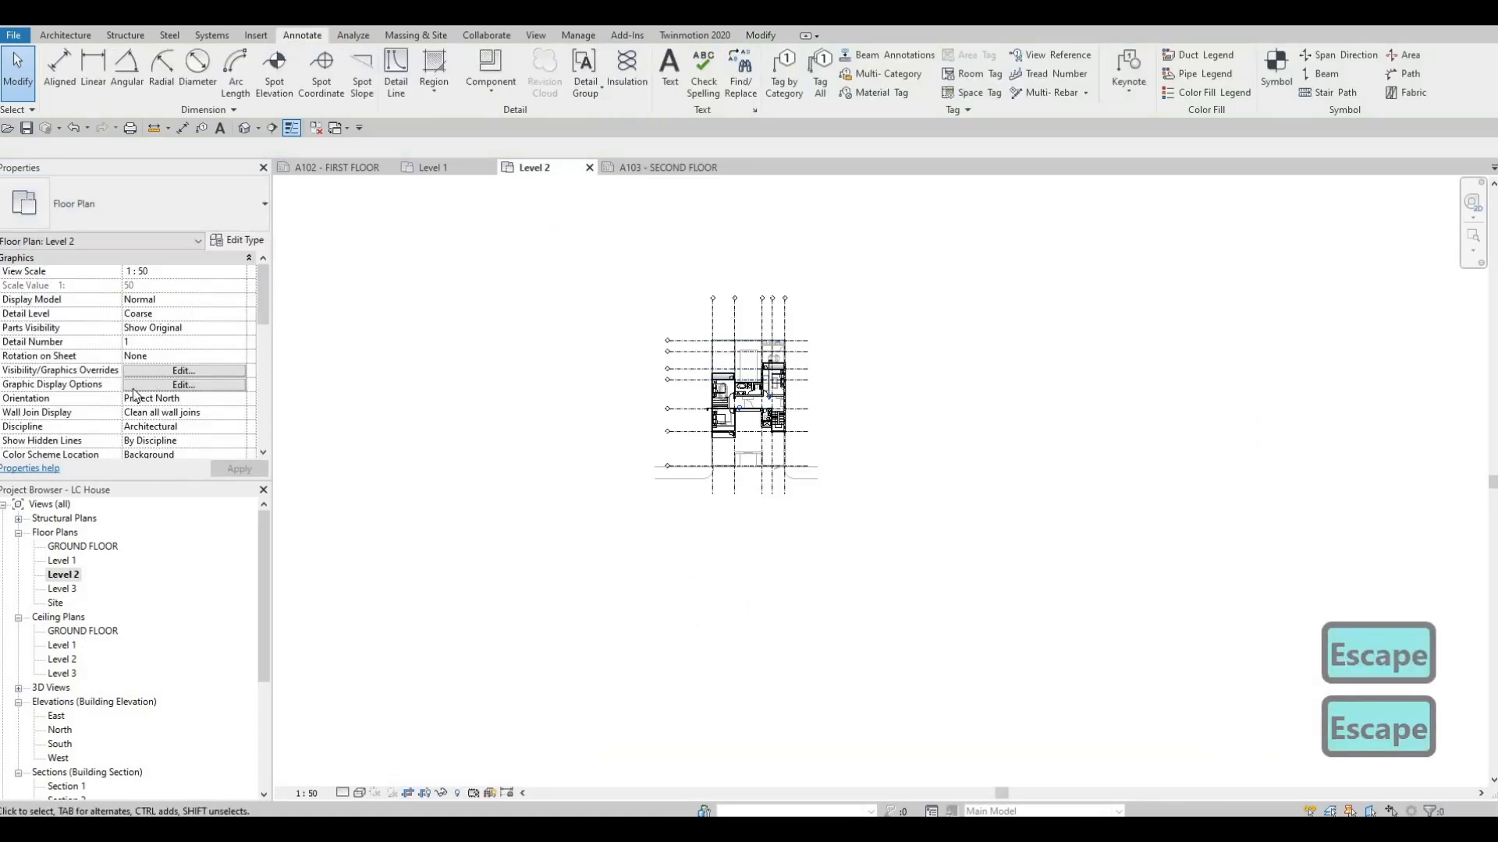
{"action": "scroll", "coordinate": [135, 394], "scroll_direction": "down", "scroll_amount": 5}
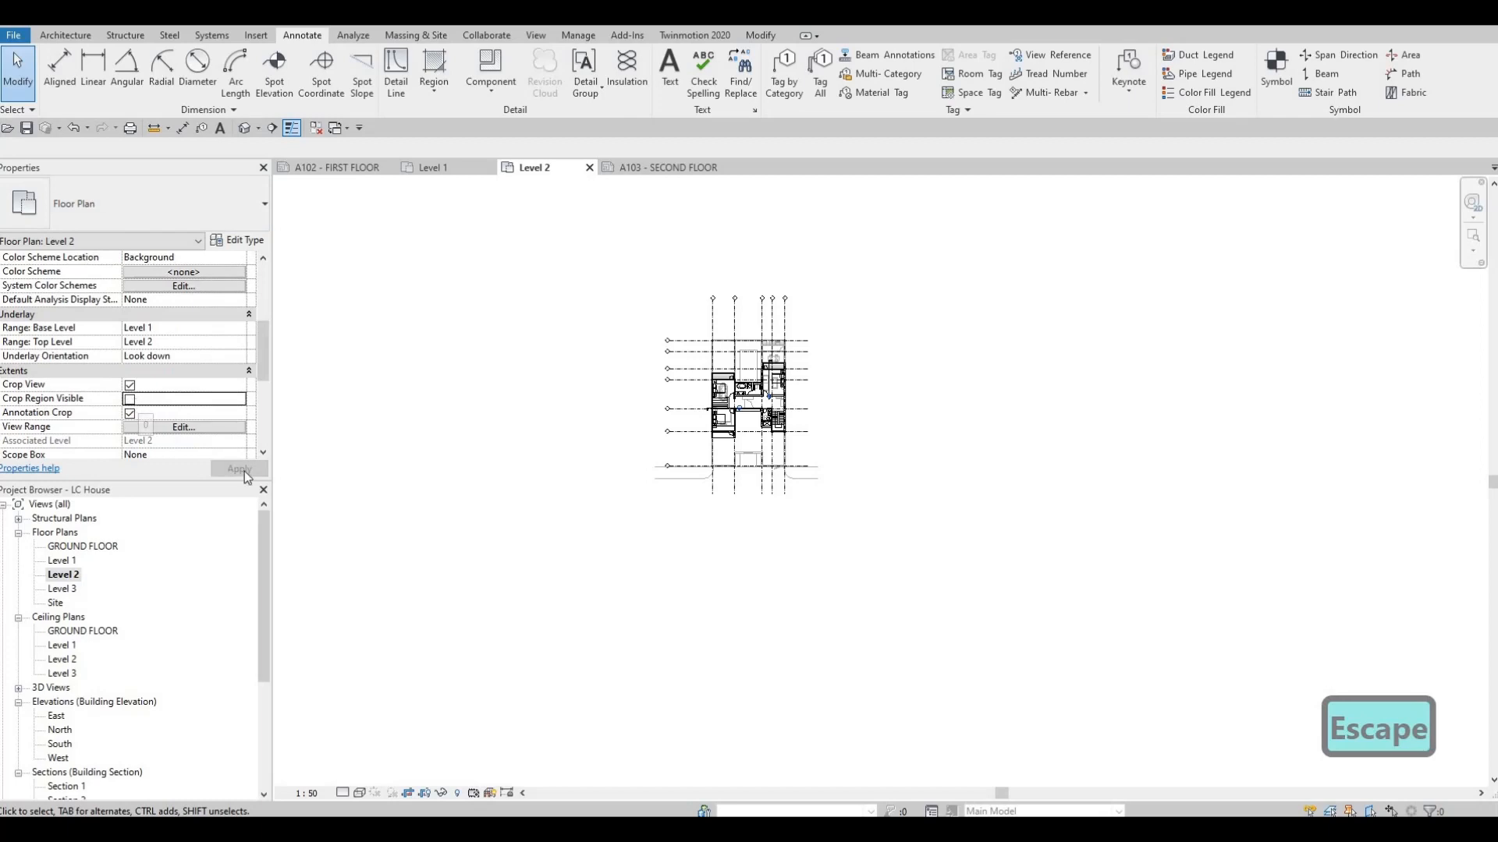
{"action": "scroll", "coordinate": [697, 442], "scroll_direction": "up", "scroll_amount": 2}
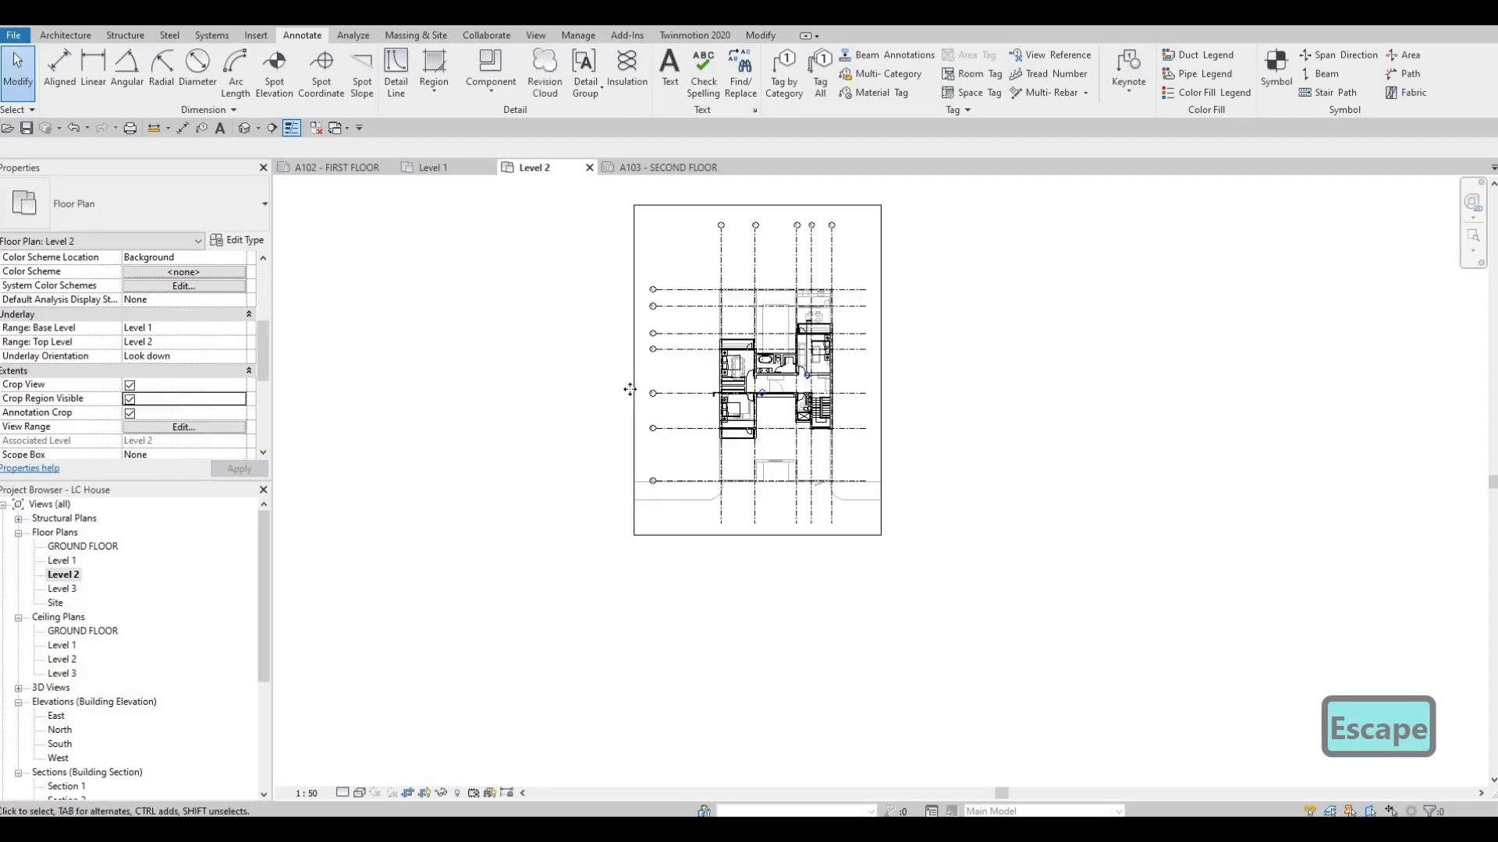
{"action": "left_click", "coordinate": [630, 390]}
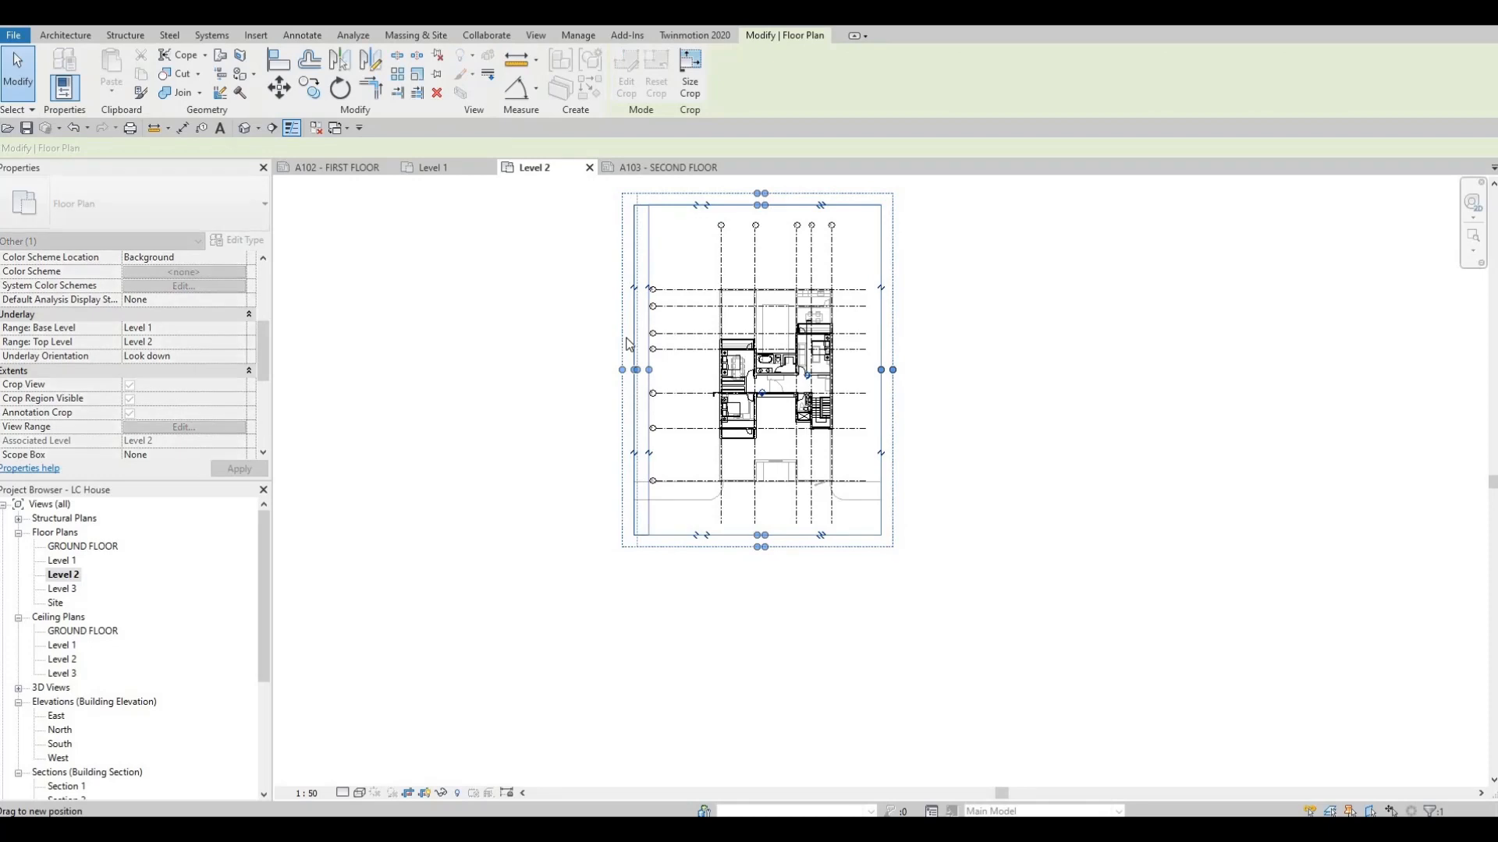
{"action": "left_click", "coordinate": [633, 169]}
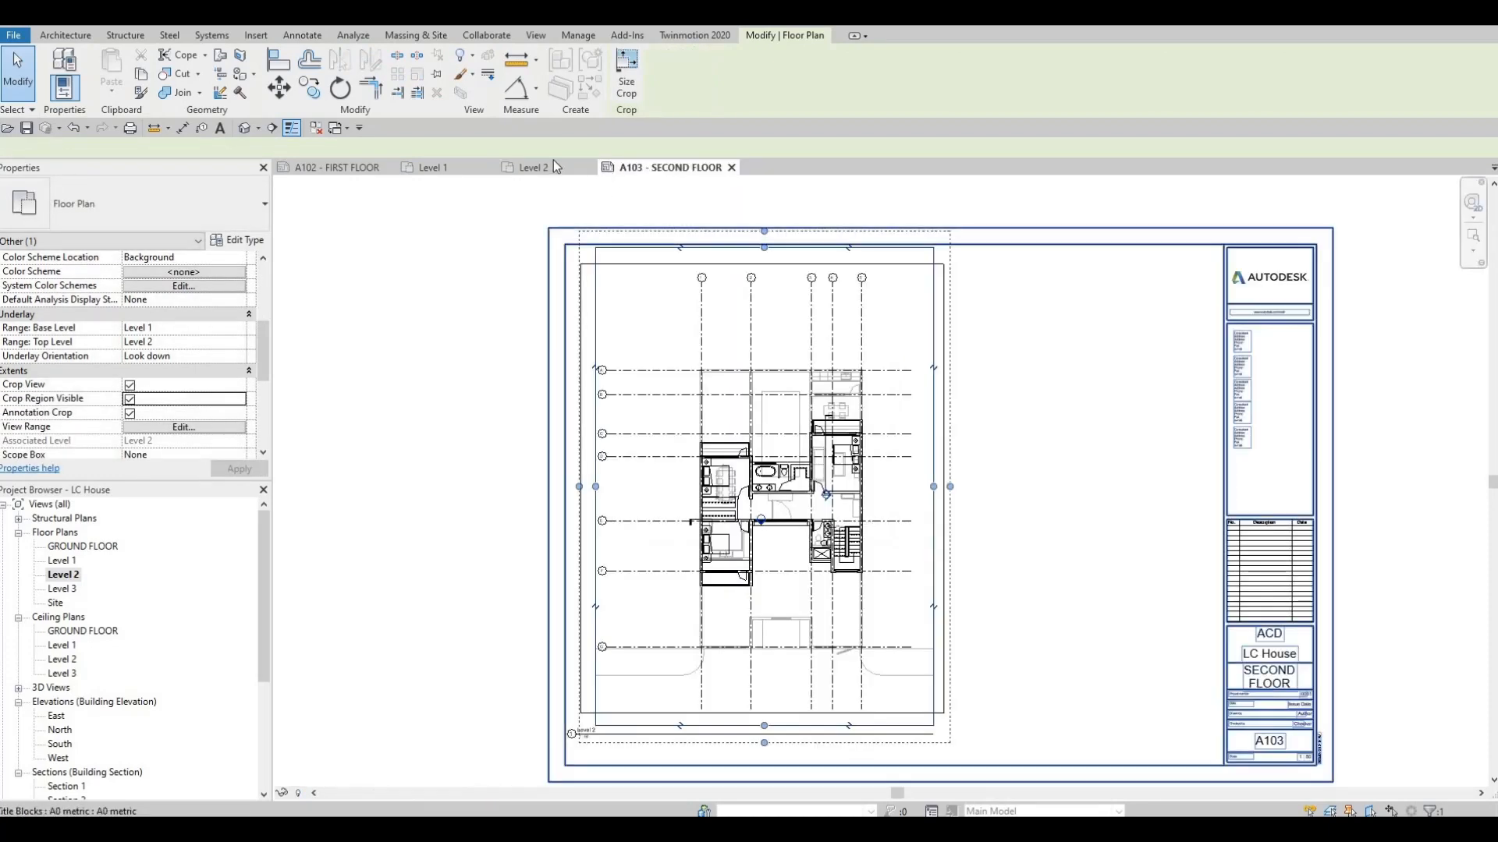
{"action": "left_click", "coordinate": [131, 400]}
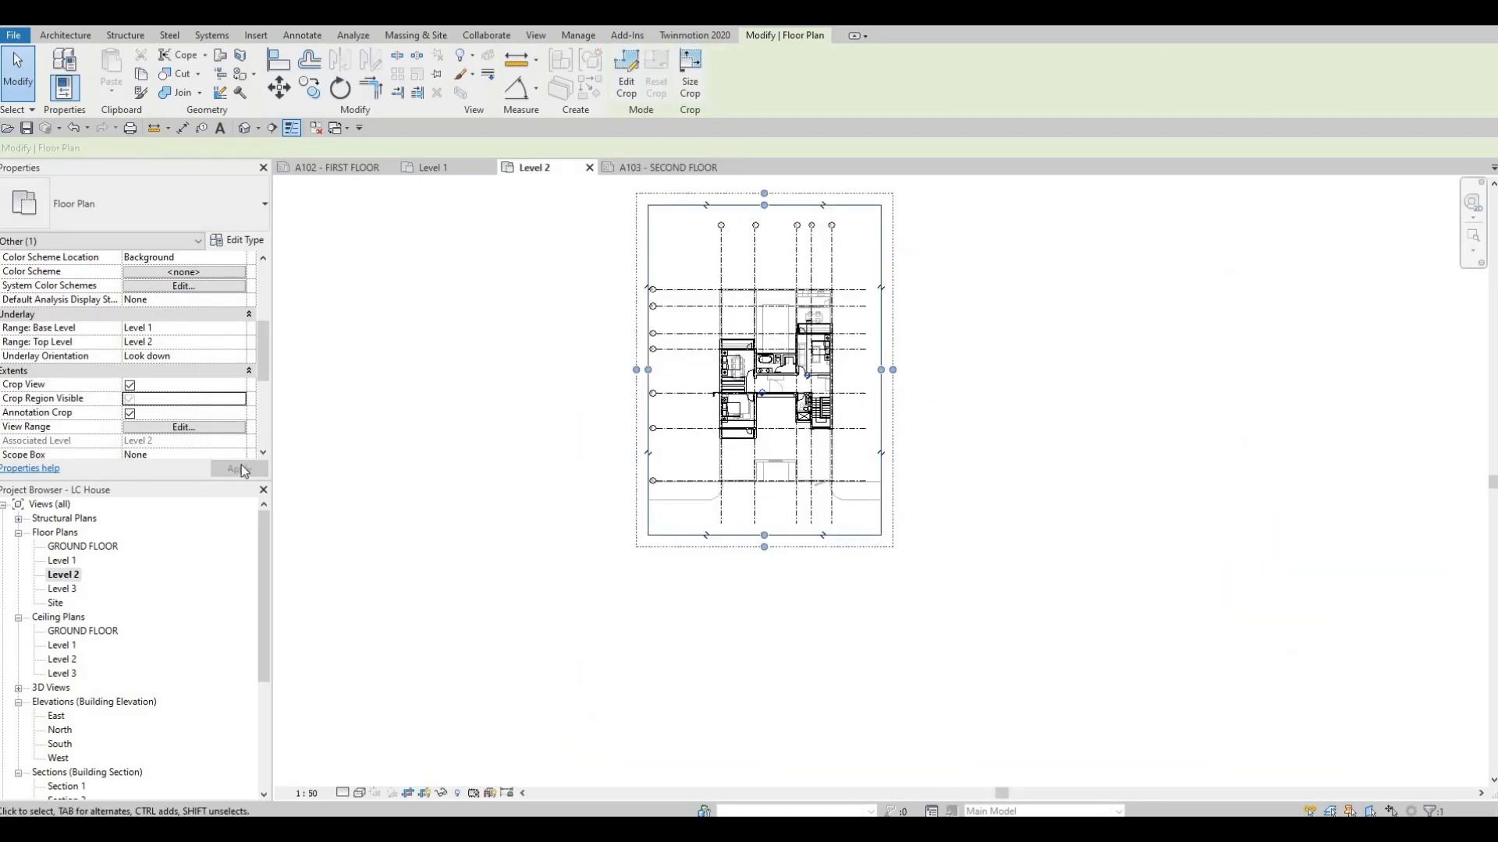
{"action": "left_click", "coordinate": [665, 167]}
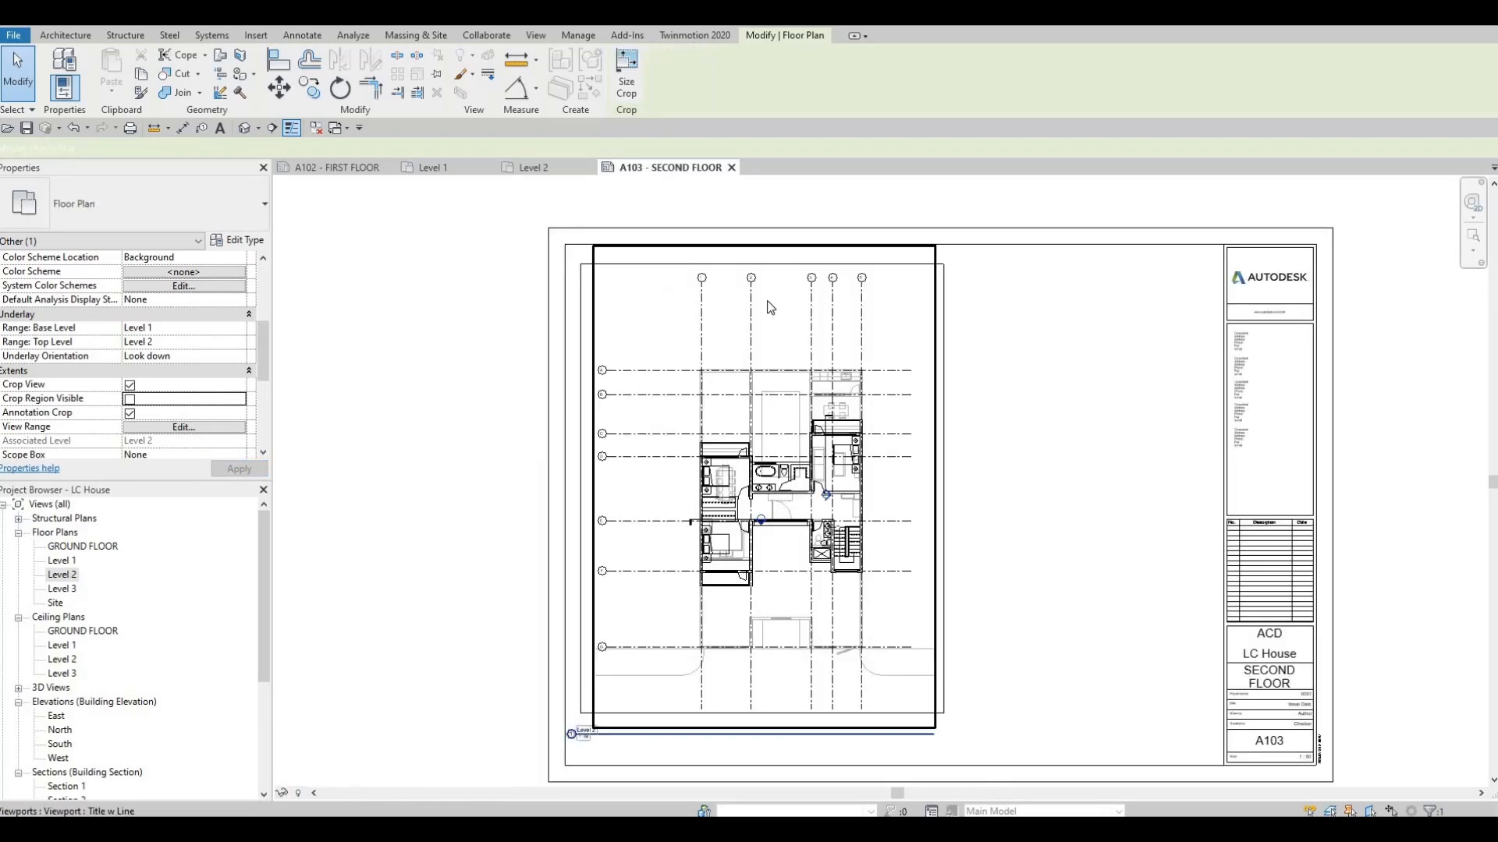
Move the Level 2 view title to sit just beneath the frame's lower-left corner.
{"action": "key", "text": "Escape"}
{"action": "middle_click_drag", "start_coordinate": [981, 316], "coordinate": [958, 252]}
{"action": "scroll", "coordinate": [958, 251], "scroll_direction": "down", "scroll_amount": 1}
{"action": "key", "text": "Escape"}
{"action": "middle_click_drag", "start_coordinate": [923, 424], "coordinate": [882, 487]}
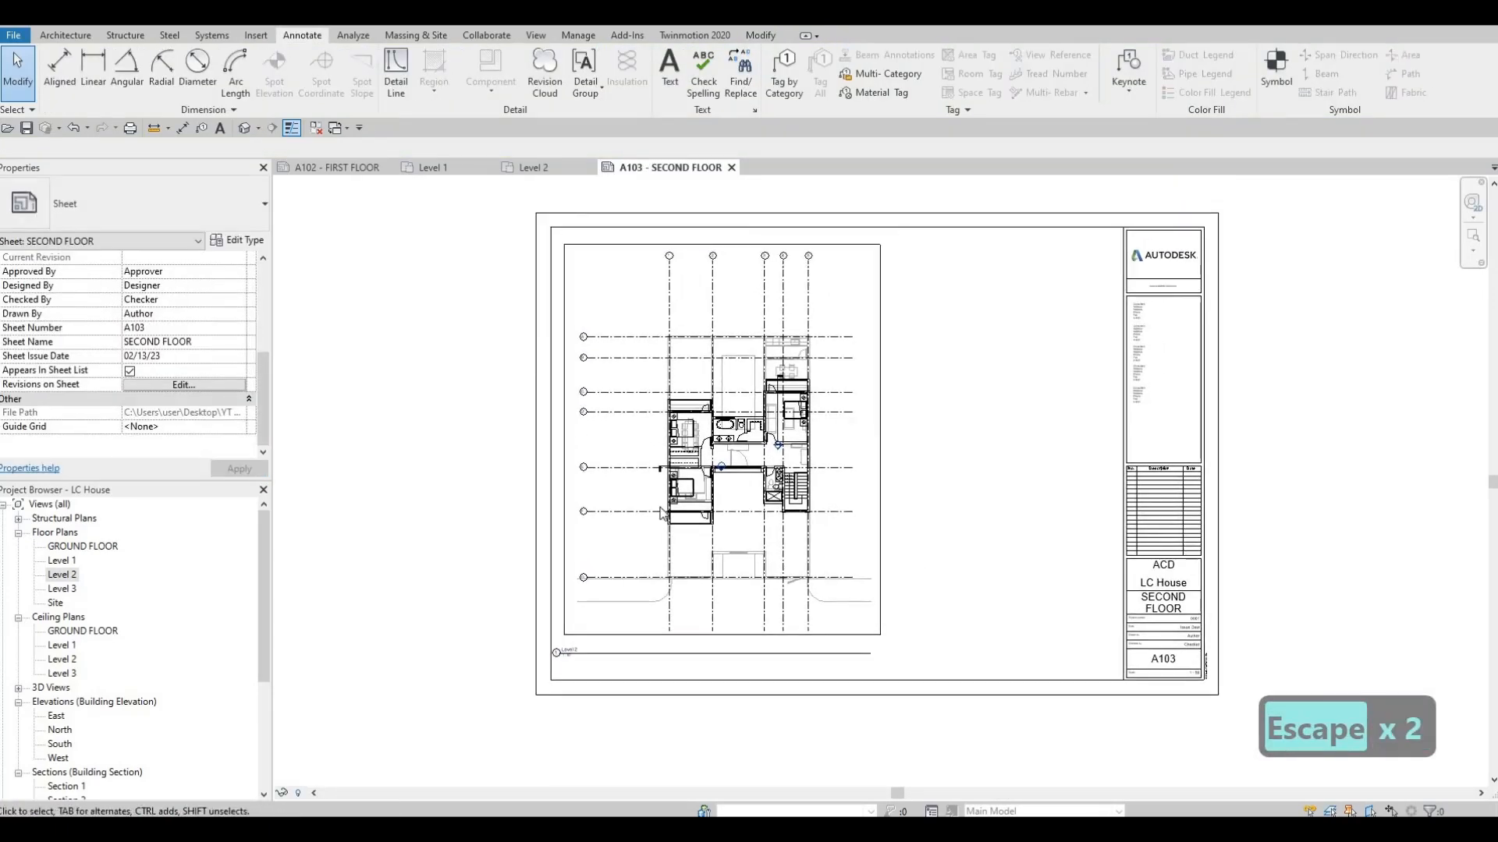
{"action": "middle_click_drag", "start_coordinate": [621, 666], "coordinate": [645, 547]}
{"action": "key", "text": "Escape"}
{"action": "scroll", "coordinate": [641, 538], "scroll_direction": "up", "scroll_amount": 2}
{"action": "left_click", "coordinate": [629, 515]}
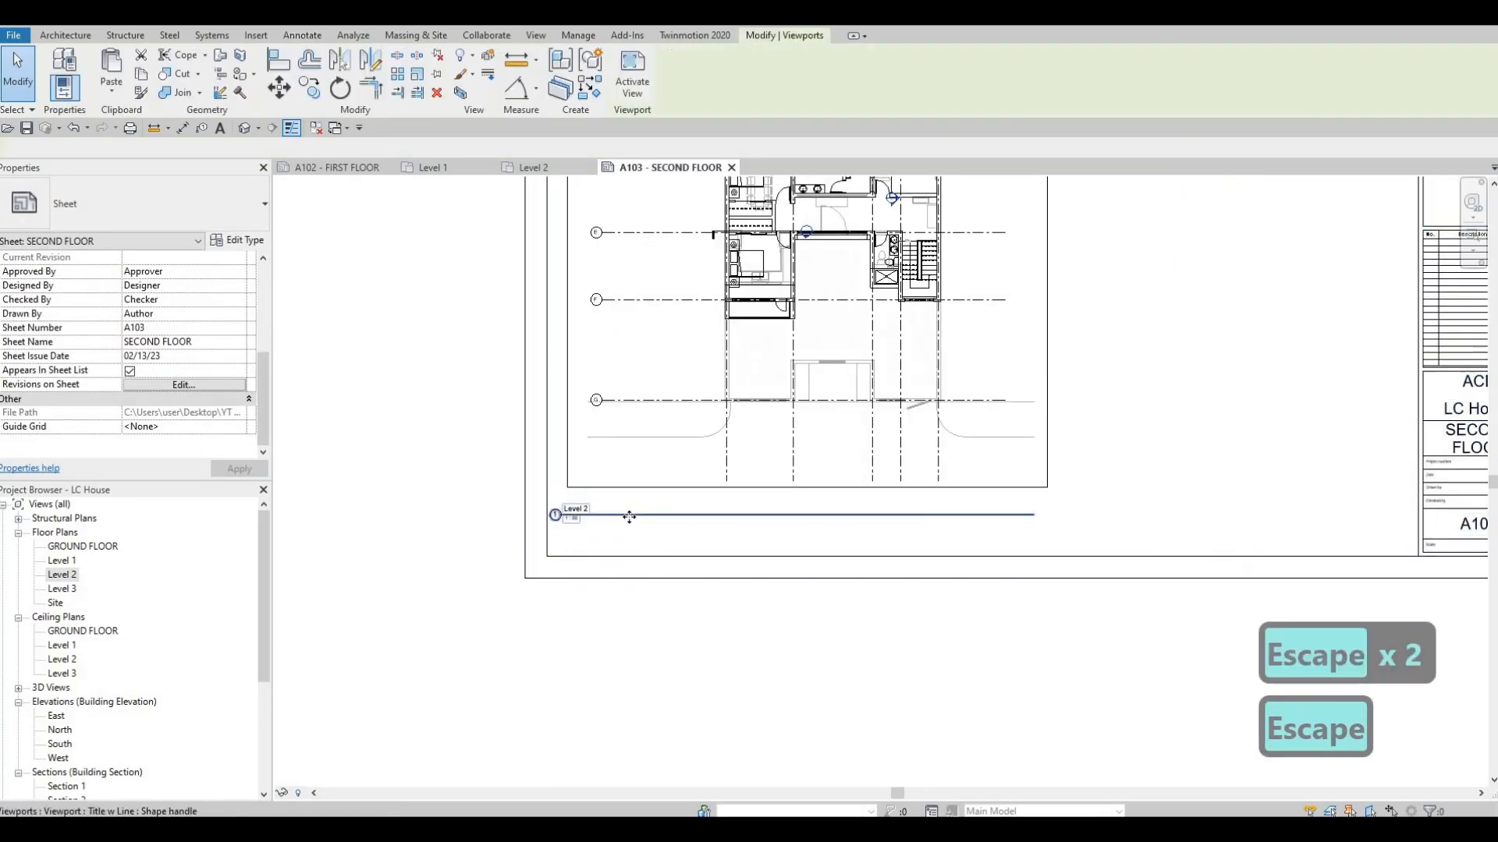
{"action": "left_click_drag", "start_coordinate": [649, 507], "coordinate": [668, 491]}
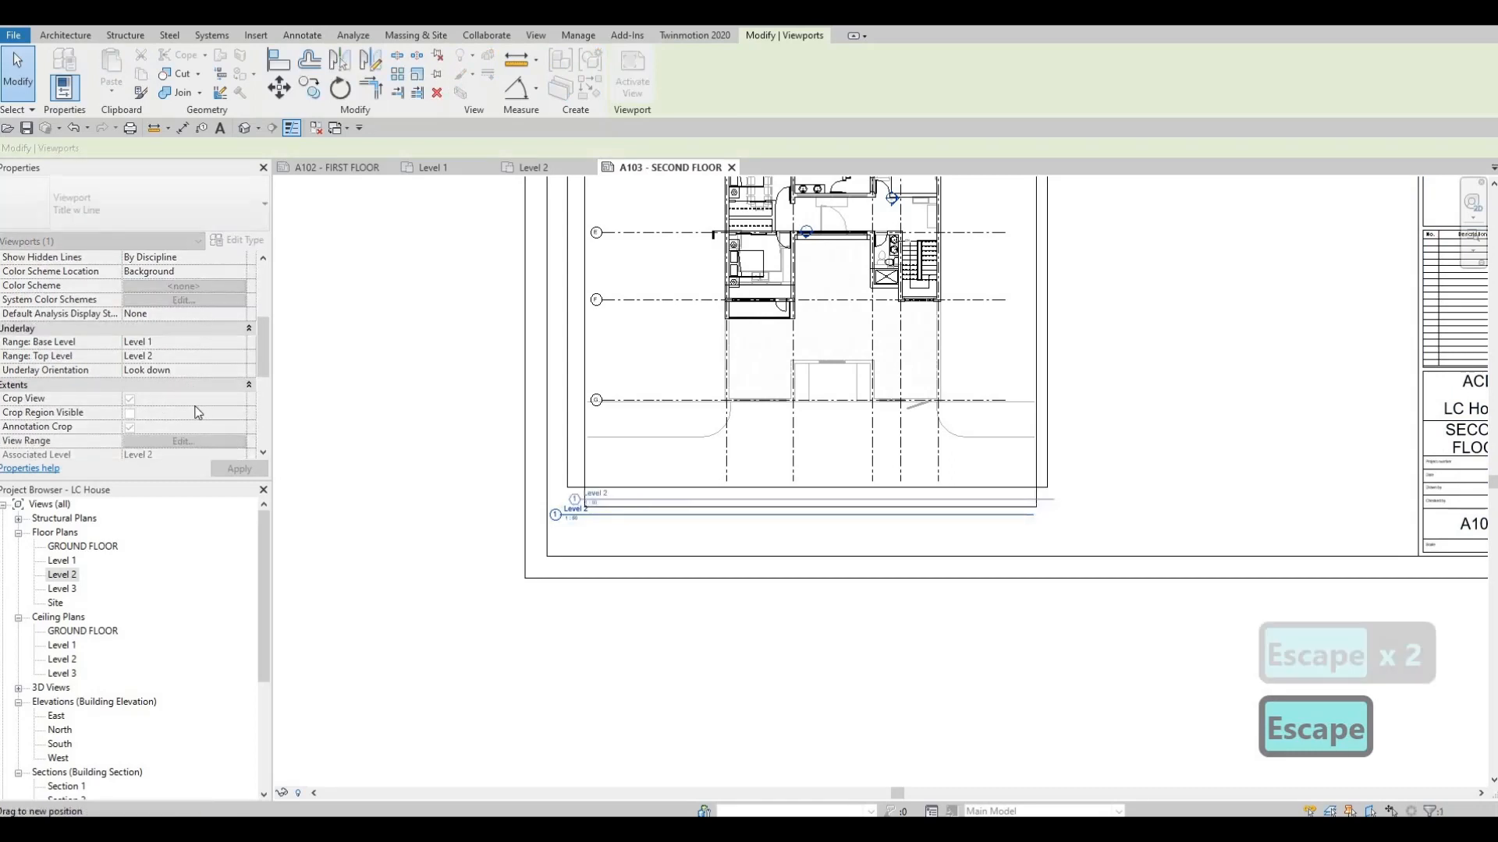
Set the Level 2 viewport's Title on Sheet to SECOND FLOOR.
{"action": "scroll", "coordinate": [164, 372], "scroll_direction": "down", "scroll_amount": 5}
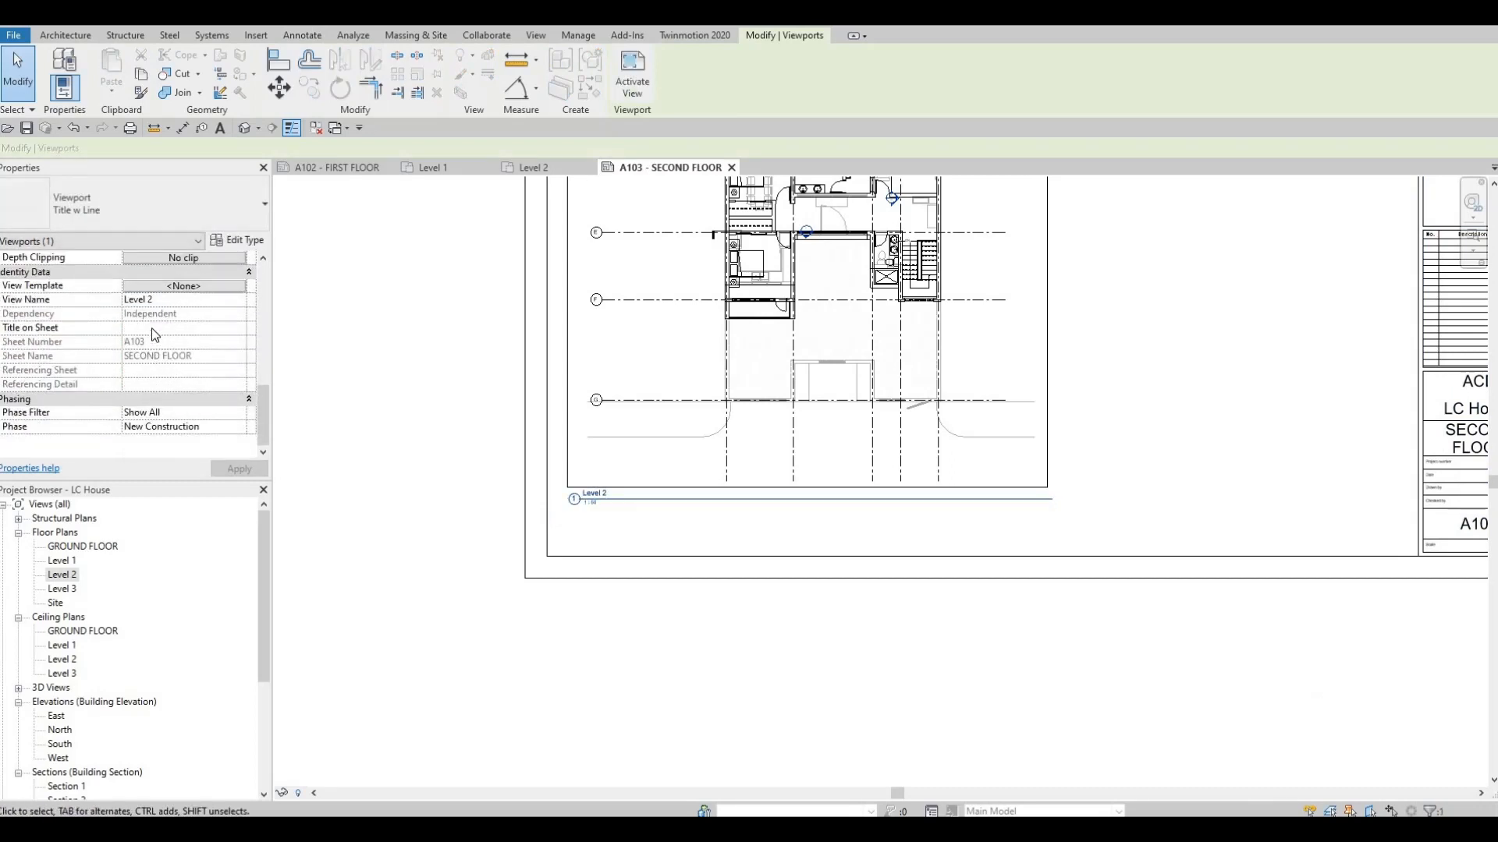
{"action": "left_click", "coordinate": [152, 328]}
{"action": "type", "text": "S"}
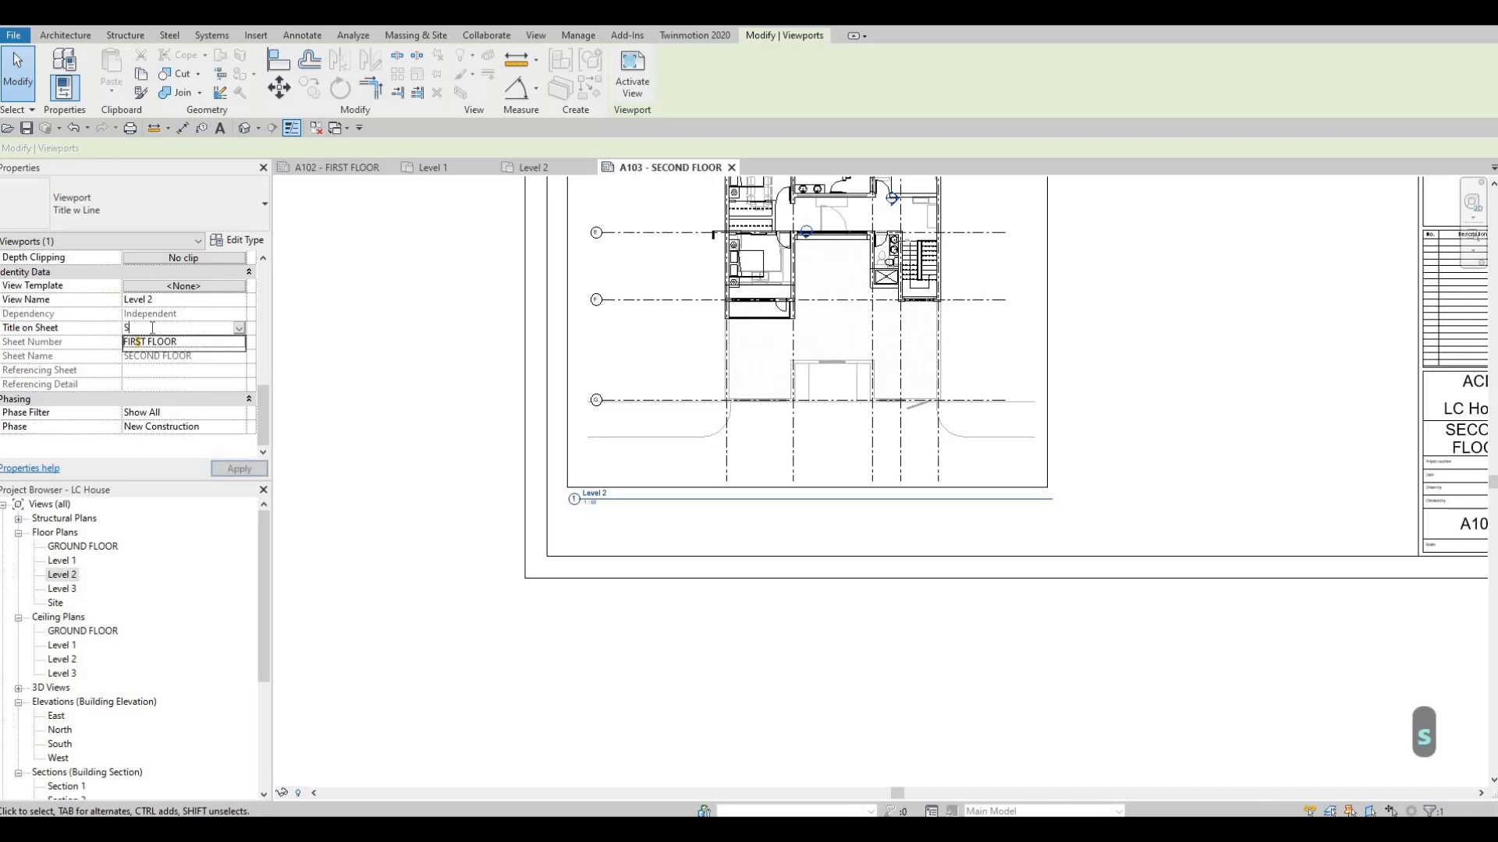
{"action": "type", "text": "ECOND FLOOR"}
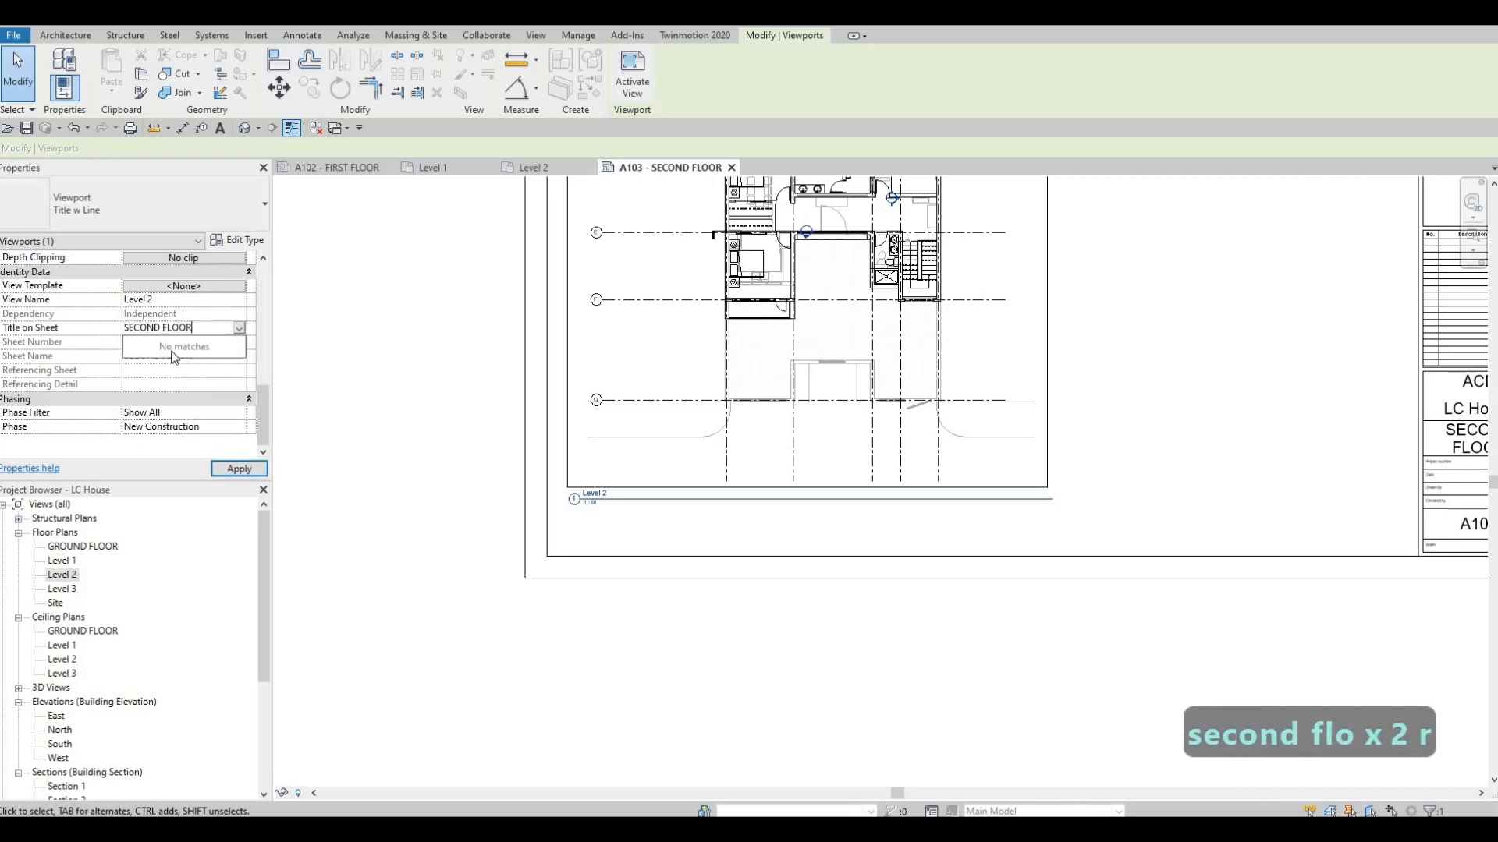
{"action": "left_click", "coordinate": [232, 473]}
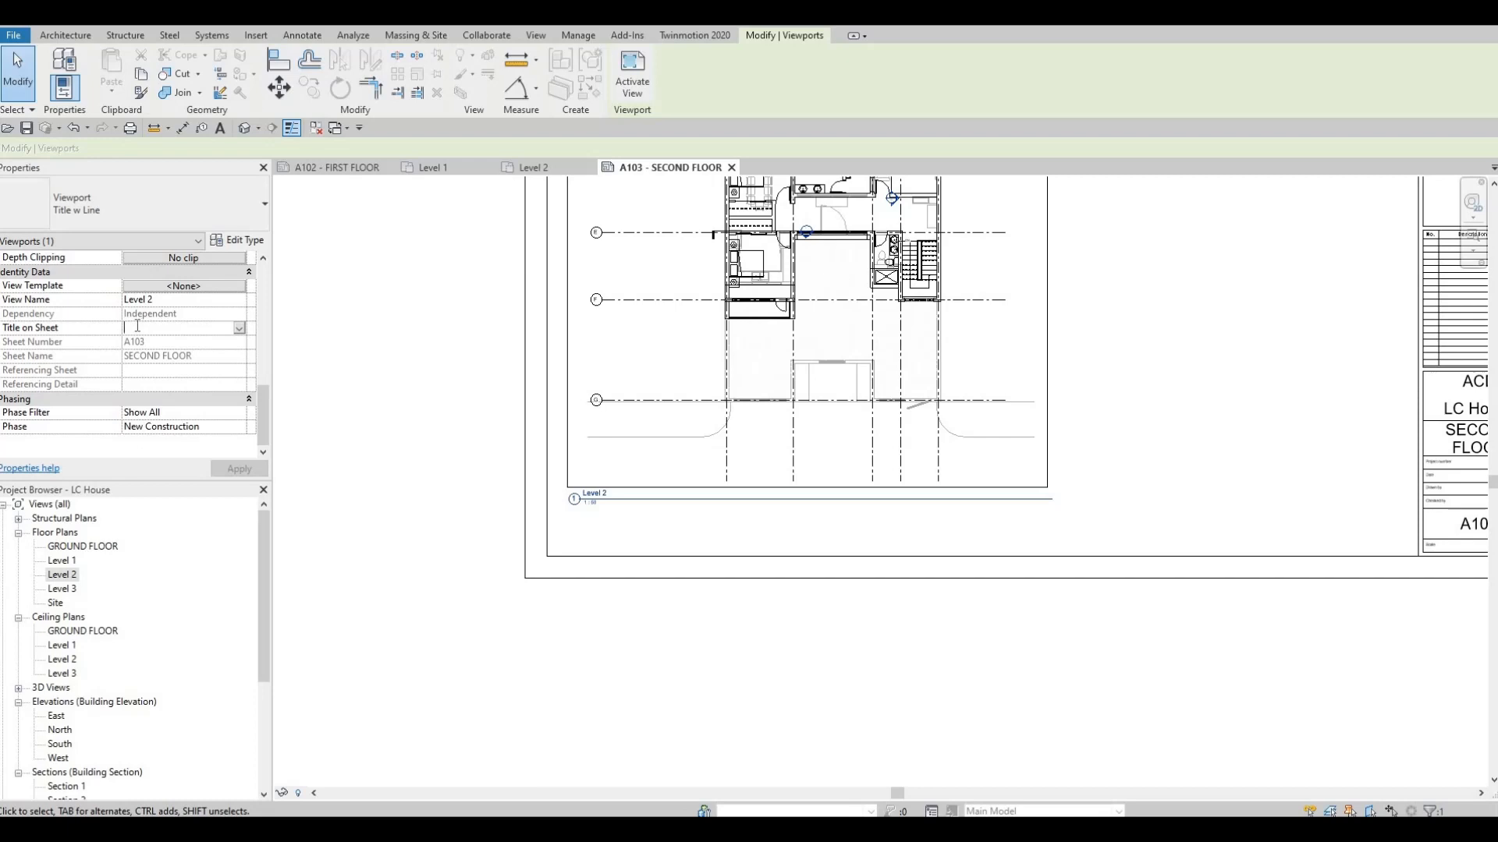
{"action": "type", "text": "SECOND"}
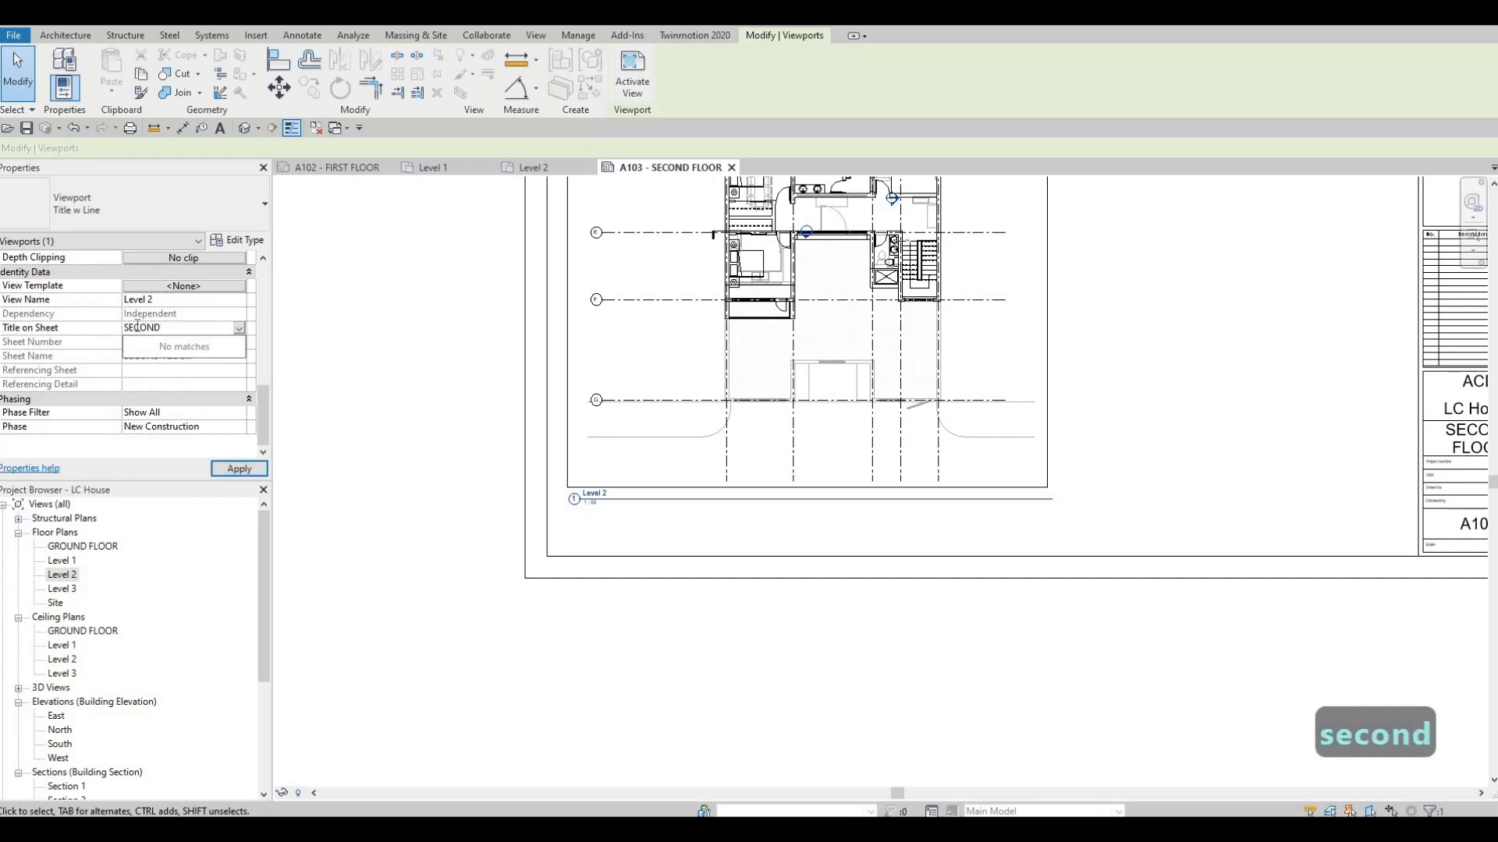
{"action": "type", "text": " FLOOR"}
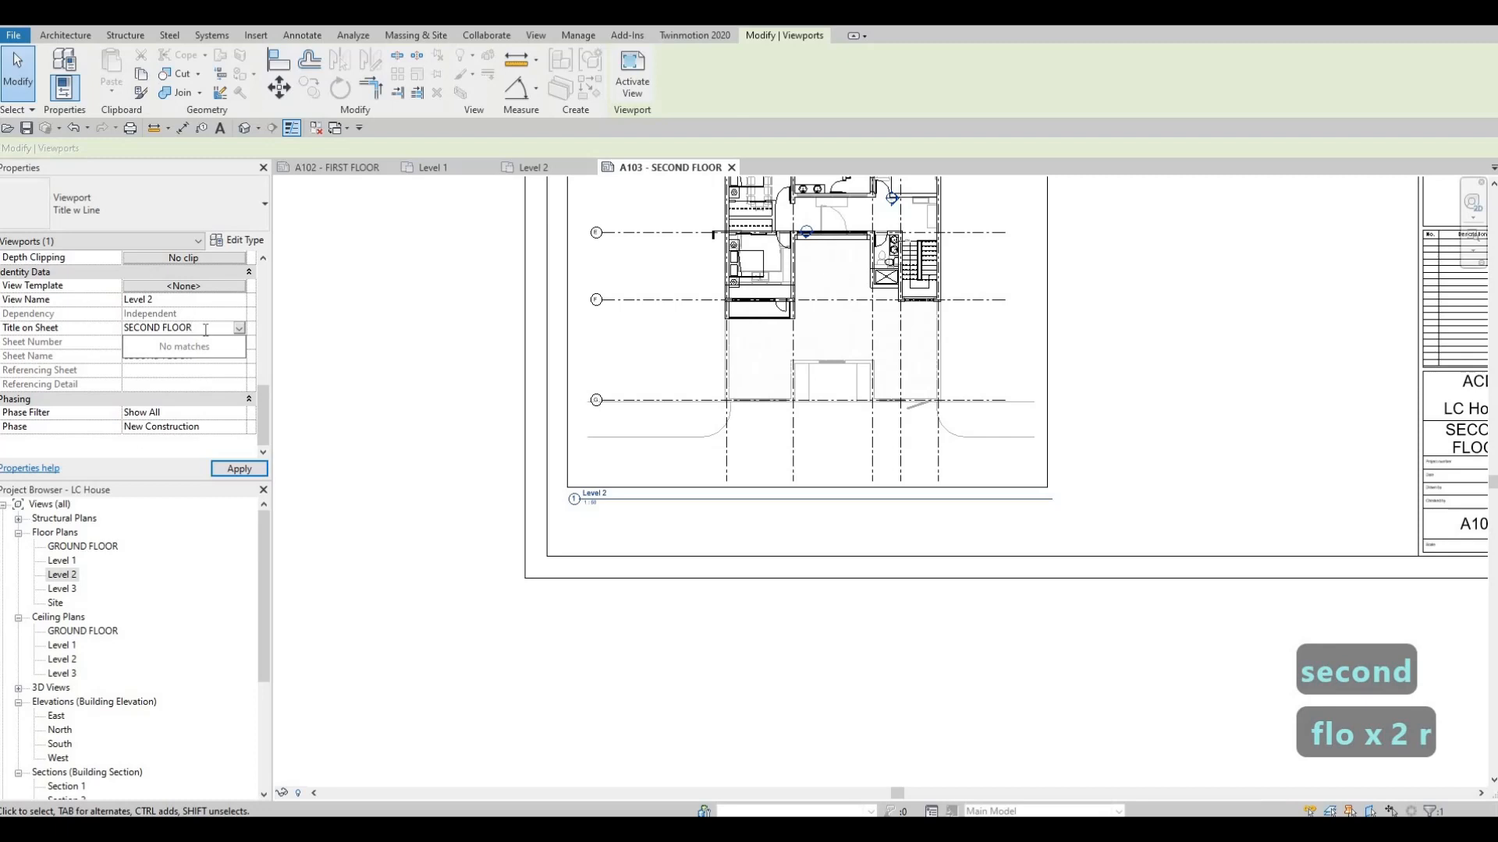
{"action": "left_click", "coordinate": [224, 434]}
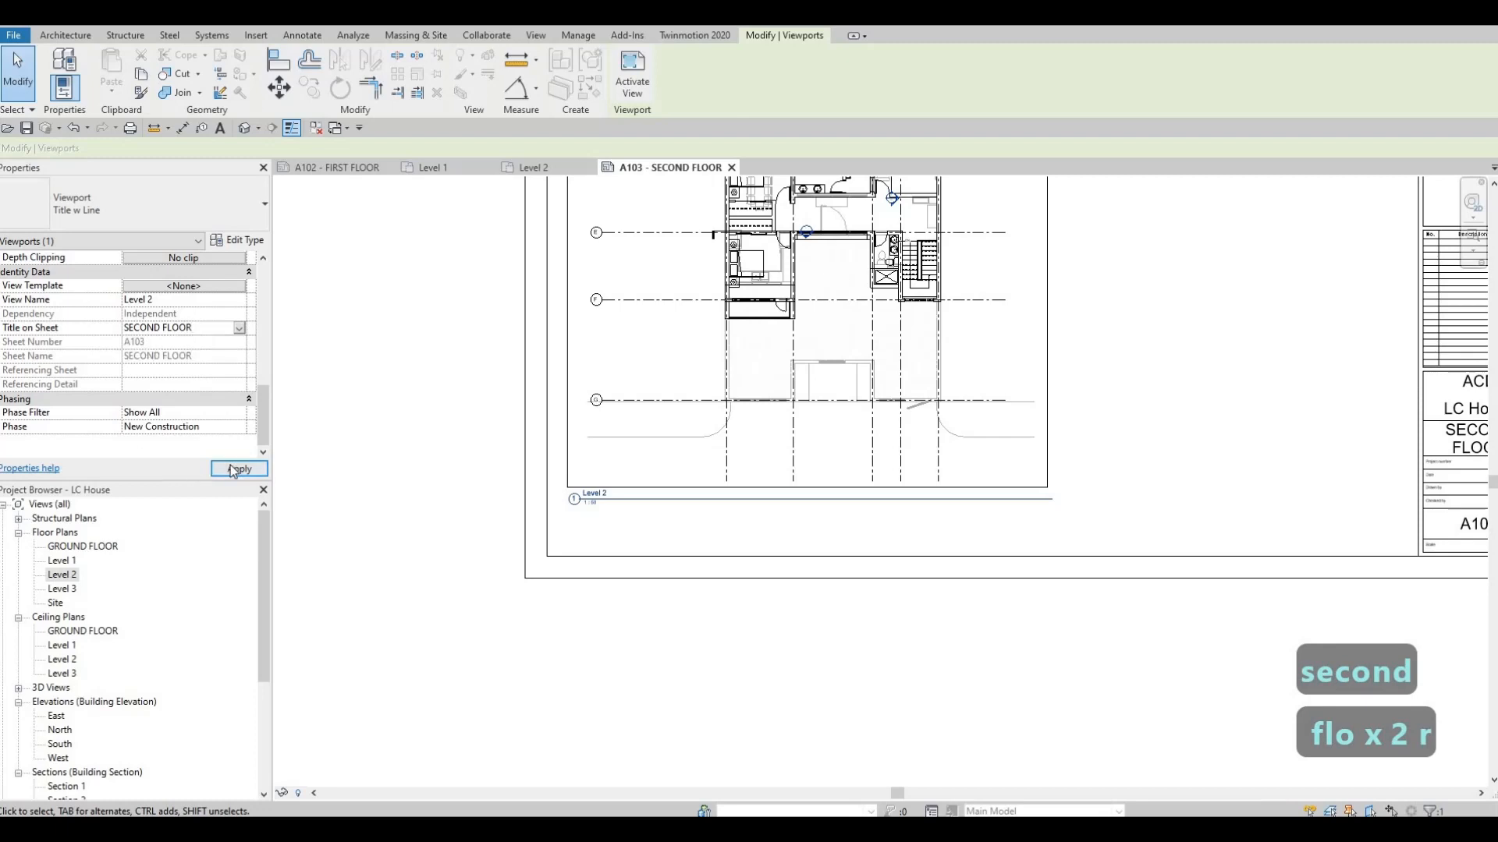
{"action": "left_click", "coordinate": [231, 465]}
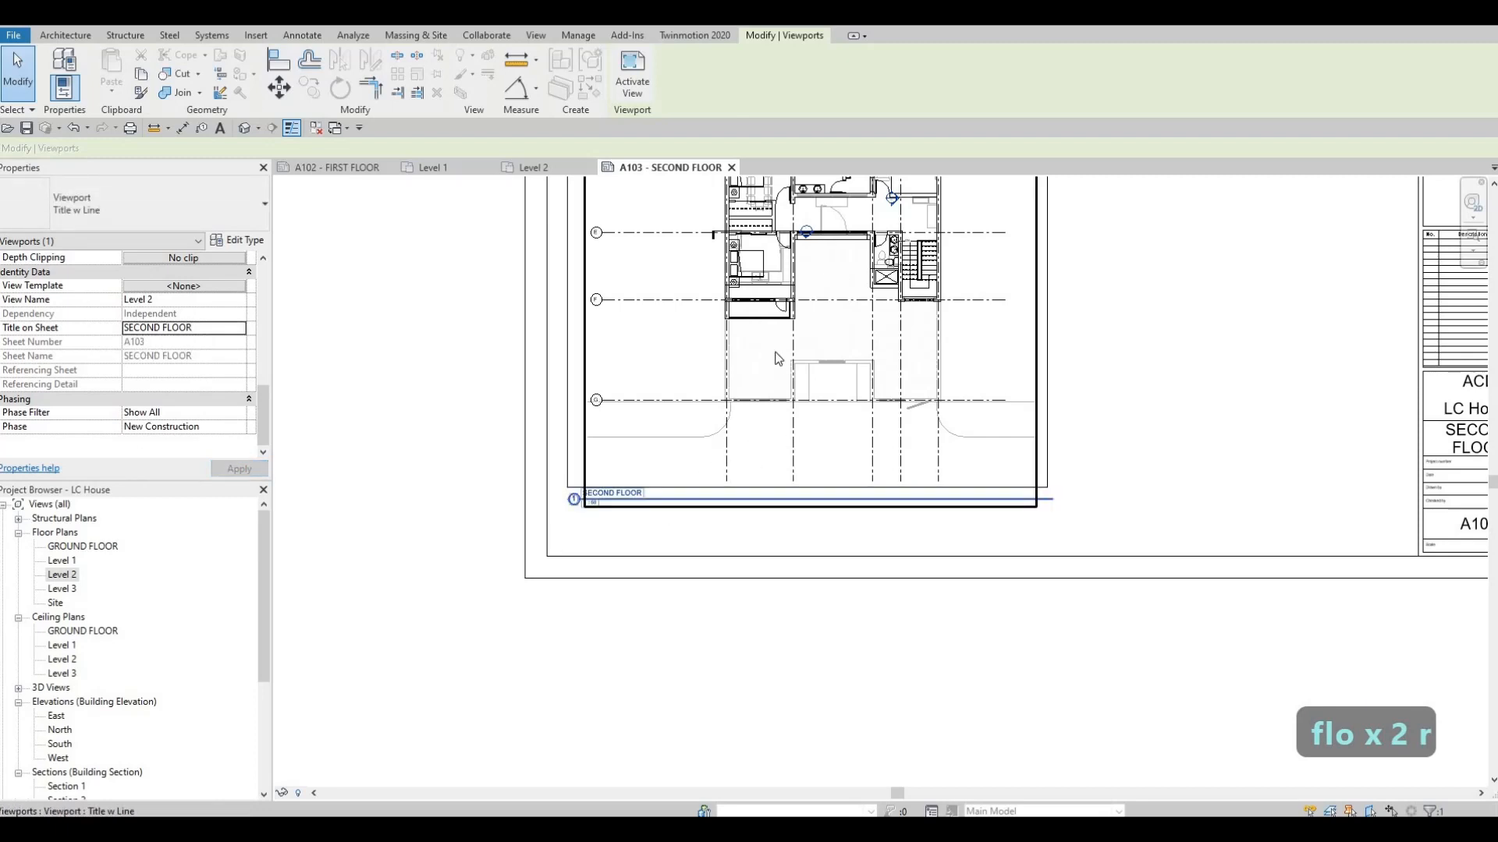
Shorten the SECOND FLOOR view title line so it ends just past the title text.
{"action": "left_click", "coordinate": [1048, 505]}
{"action": "mouse_move", "coordinate": [1051, 501]}
{"action": "left_mouse_down"}
{"action": "mouse_move", "coordinate": [645, 544]}
{"action": "mouse_move", "coordinate": [648, 499]}
{"action": "left_mouse_up"}
{"action": "scroll", "coordinate": [635, 508], "scroll_direction": "up", "scroll_amount": 4}
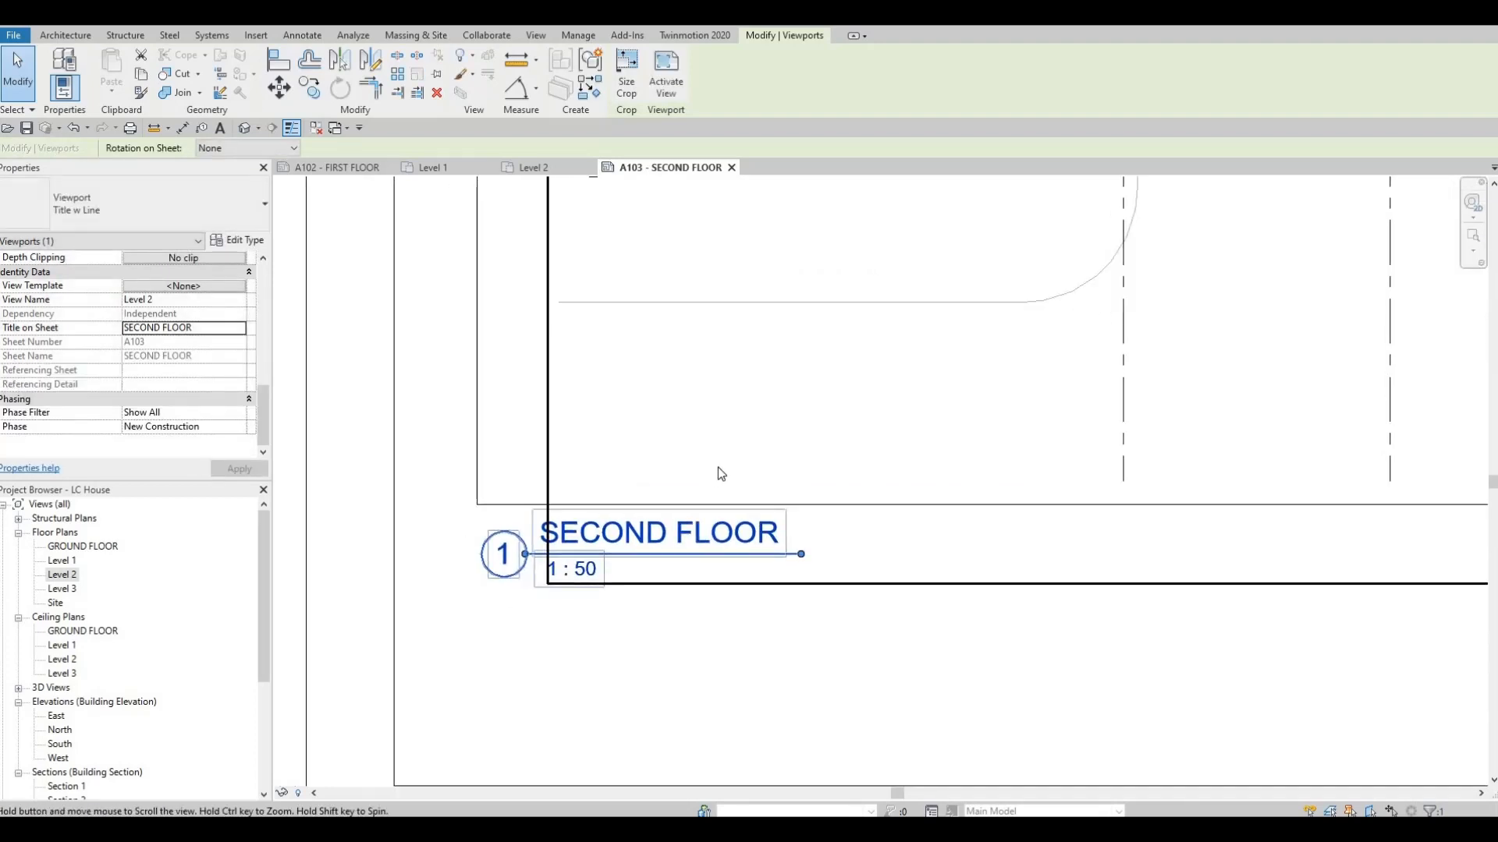
{"action": "key", "text": "Escape"}
{"action": "key", "text": "Escape"}
{"action": "scroll", "coordinate": [885, 480], "scroll_direction": "down", "scroll_amount": 6}
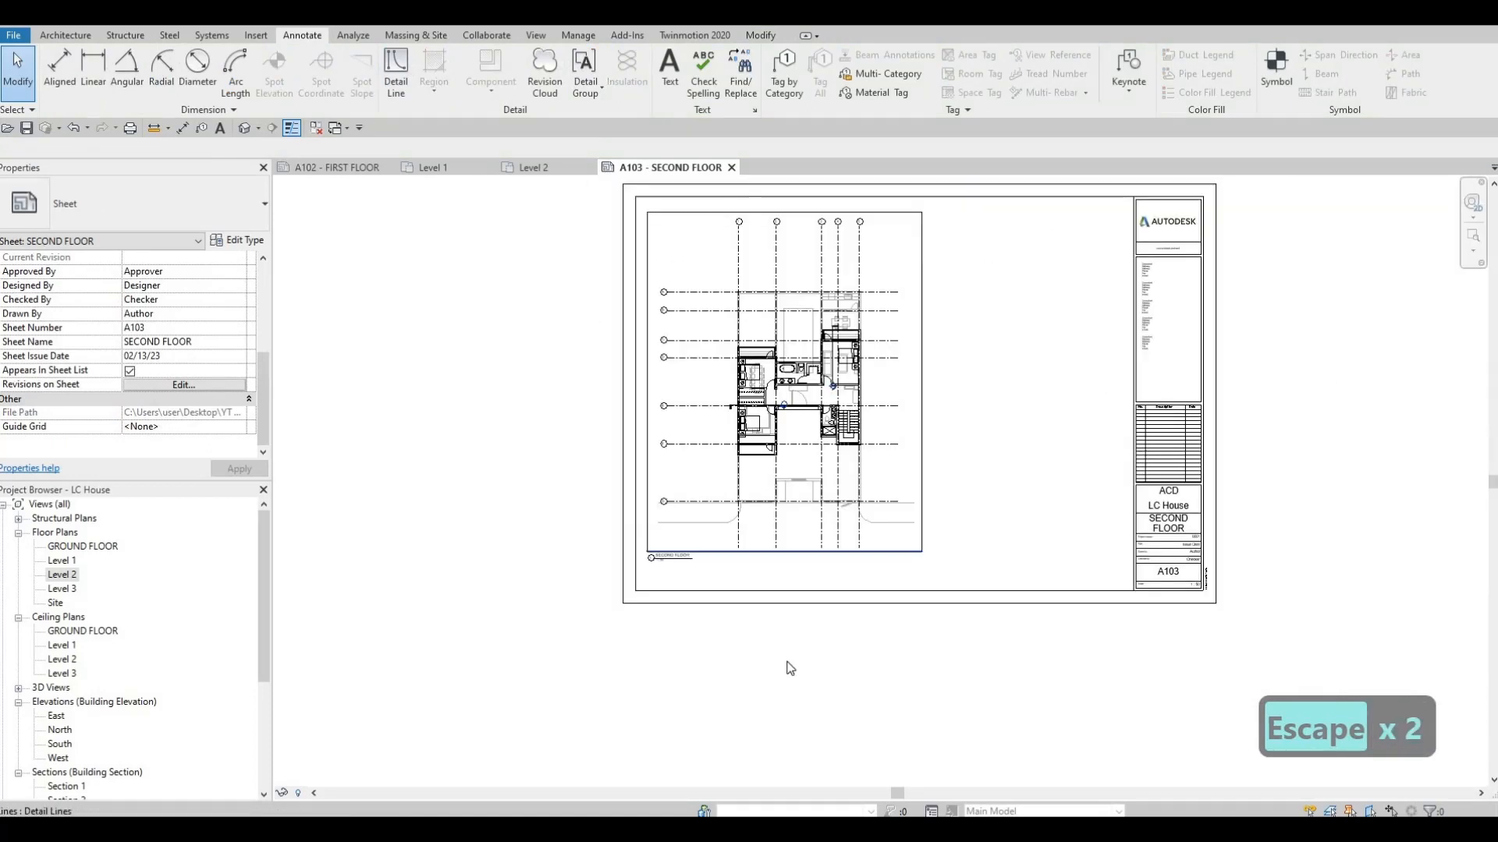
Open the A104 - ELEVATION sheet.
{"action": "key", "text": "Escape"}
{"action": "middle_click_drag", "start_coordinate": [739, 653], "coordinate": [688, 630]}
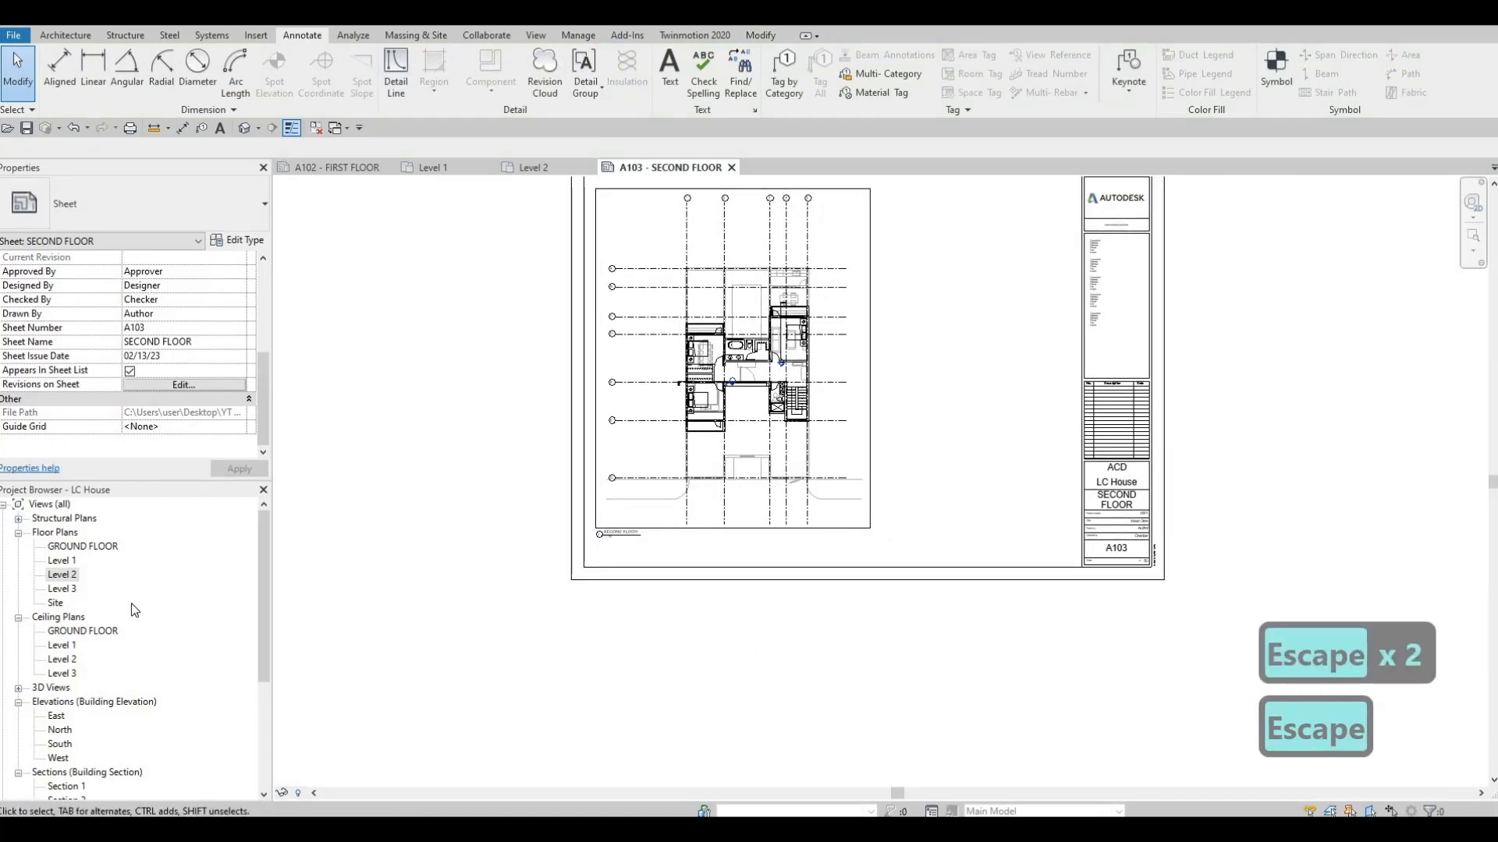
{"action": "scroll", "coordinate": [115, 702], "scroll_direction": "down", "scroll_amount": 3}
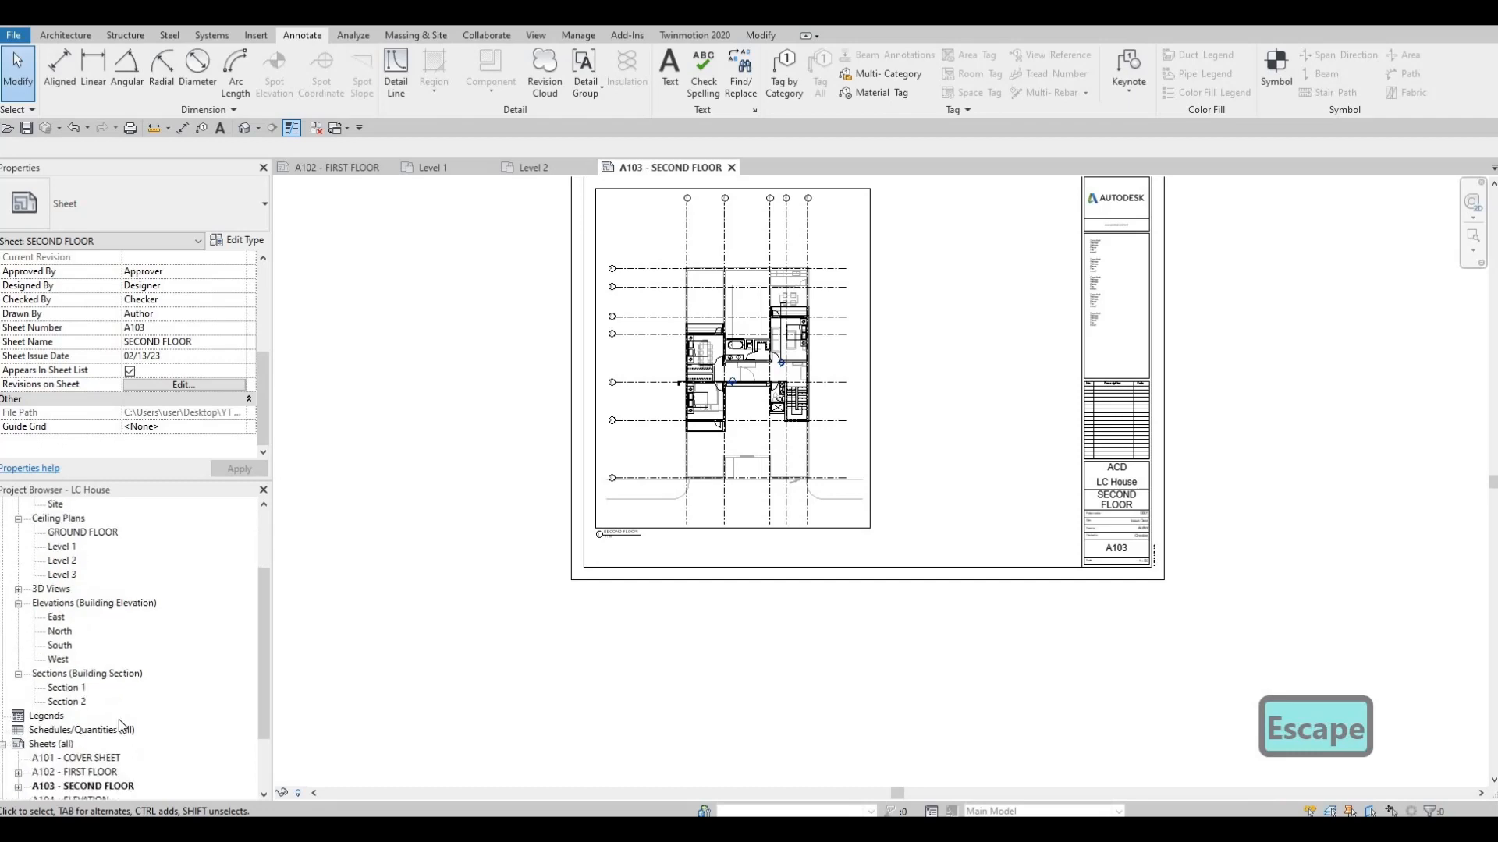
{"action": "double_click", "coordinate": [94, 759]}
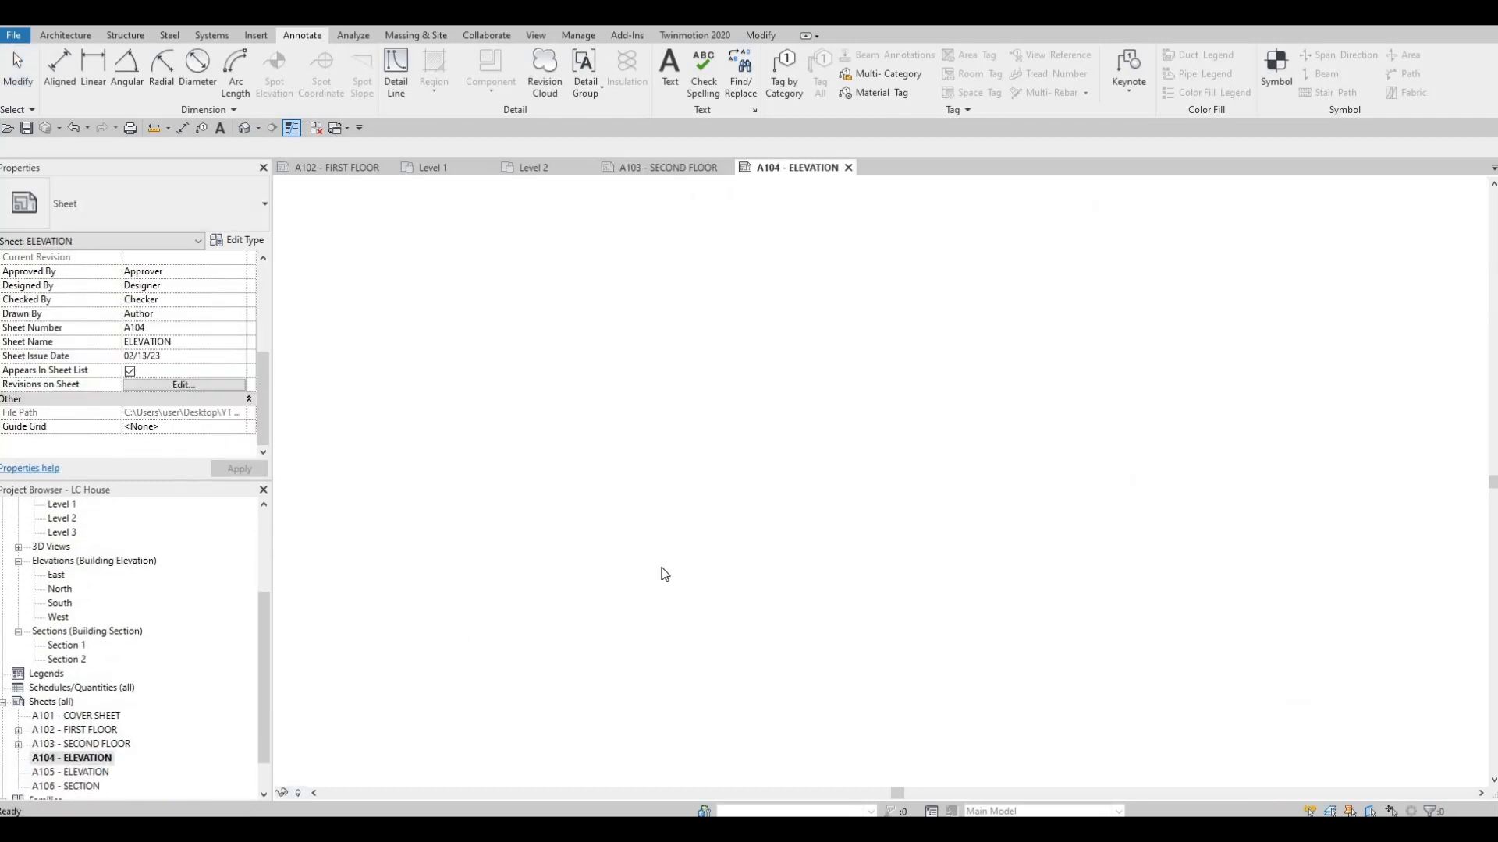
{"action": "key", "text": "Escape"}
{"action": "key", "text": "Escape"}
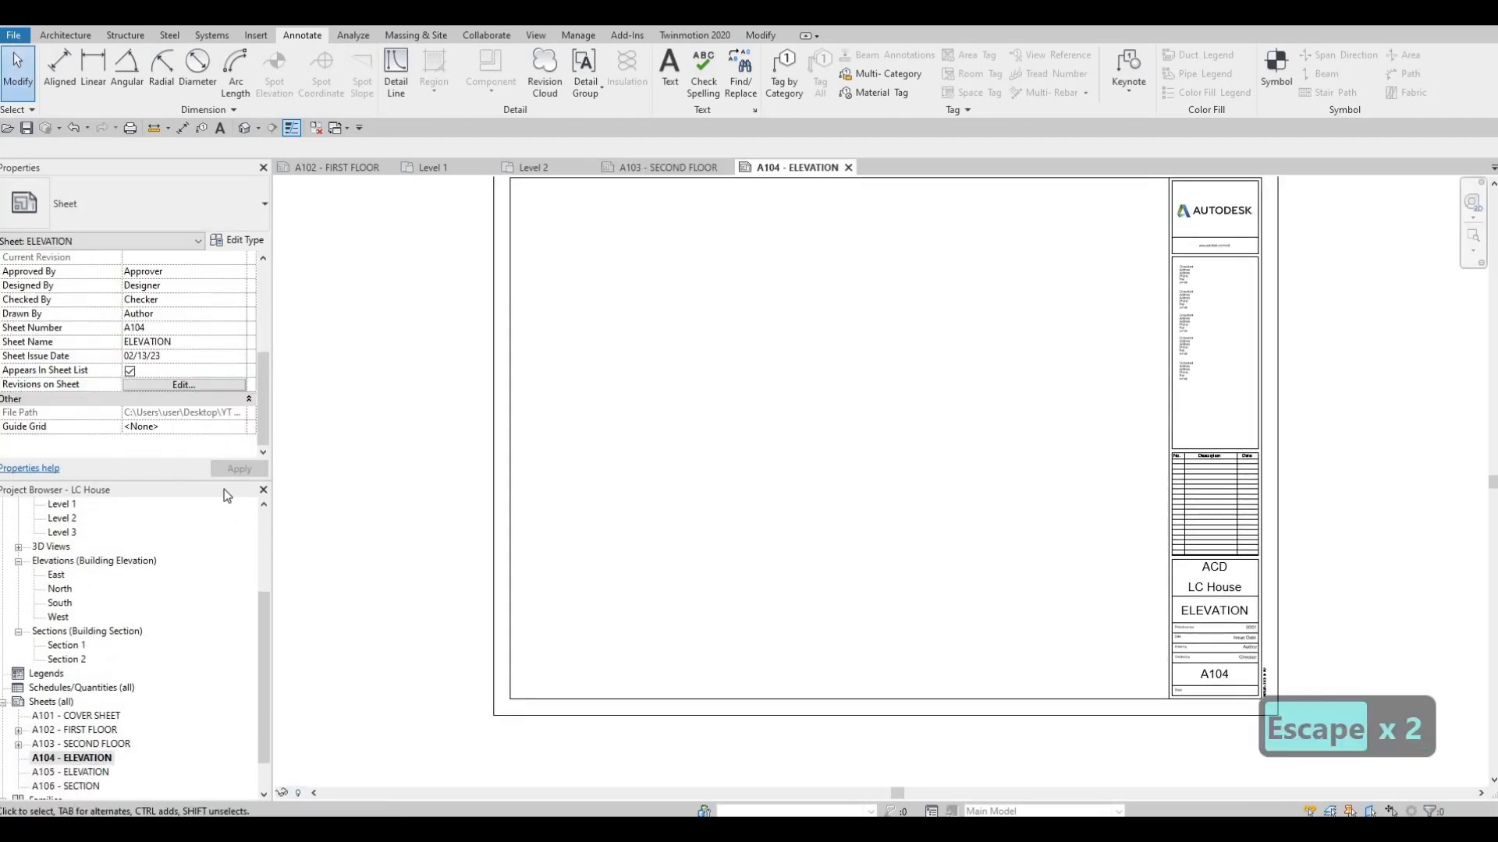
Place the East elevation view in the upper part of the A104 - ELEVATION sheet.
{"action": "scroll", "coordinate": [154, 620], "scroll_direction": "up", "scroll_amount": 1}
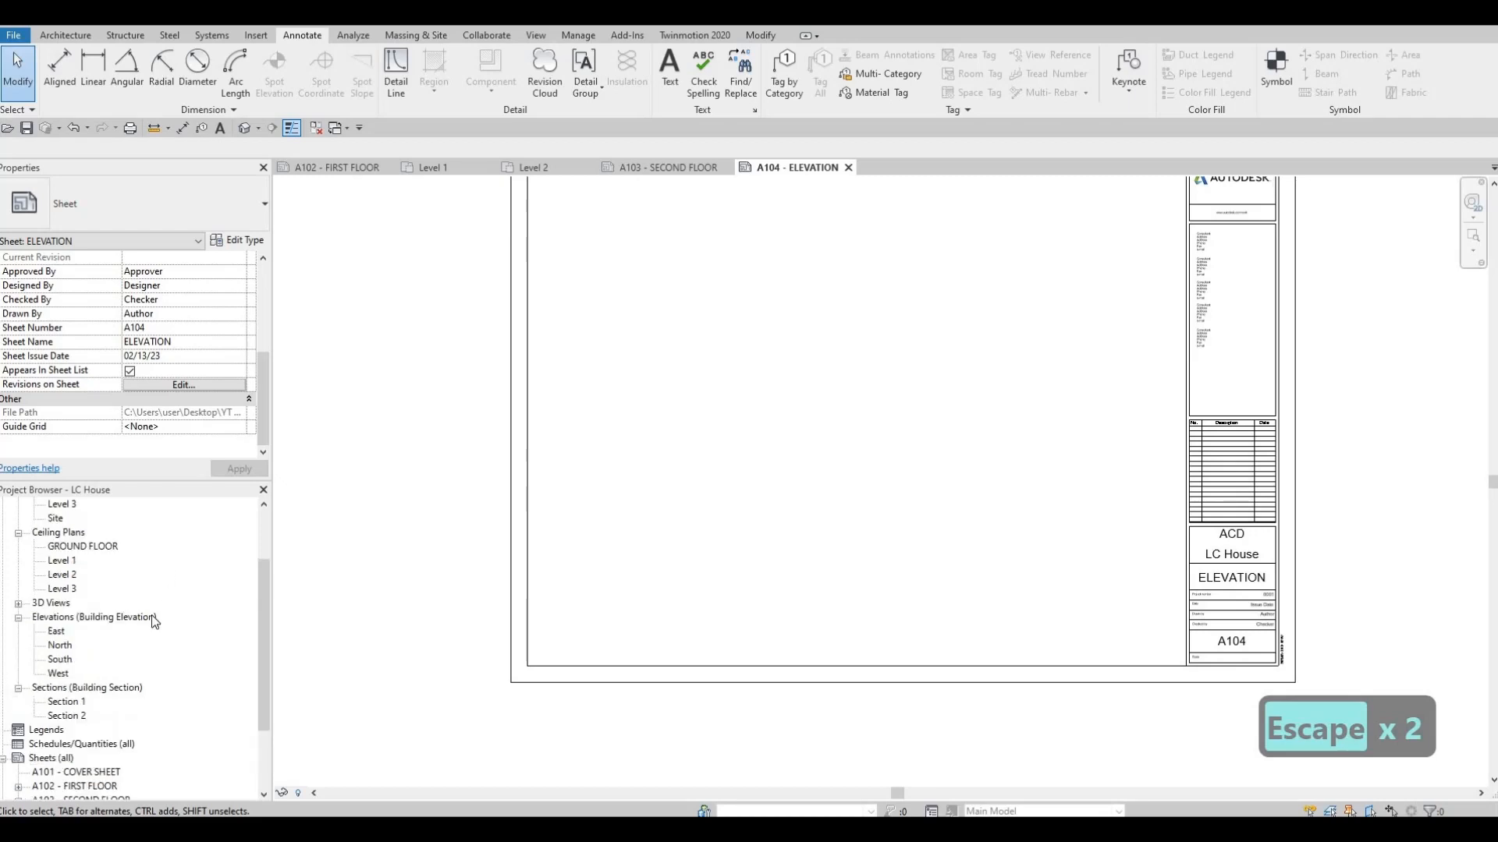
{"action": "double_click", "coordinate": [58, 633]}
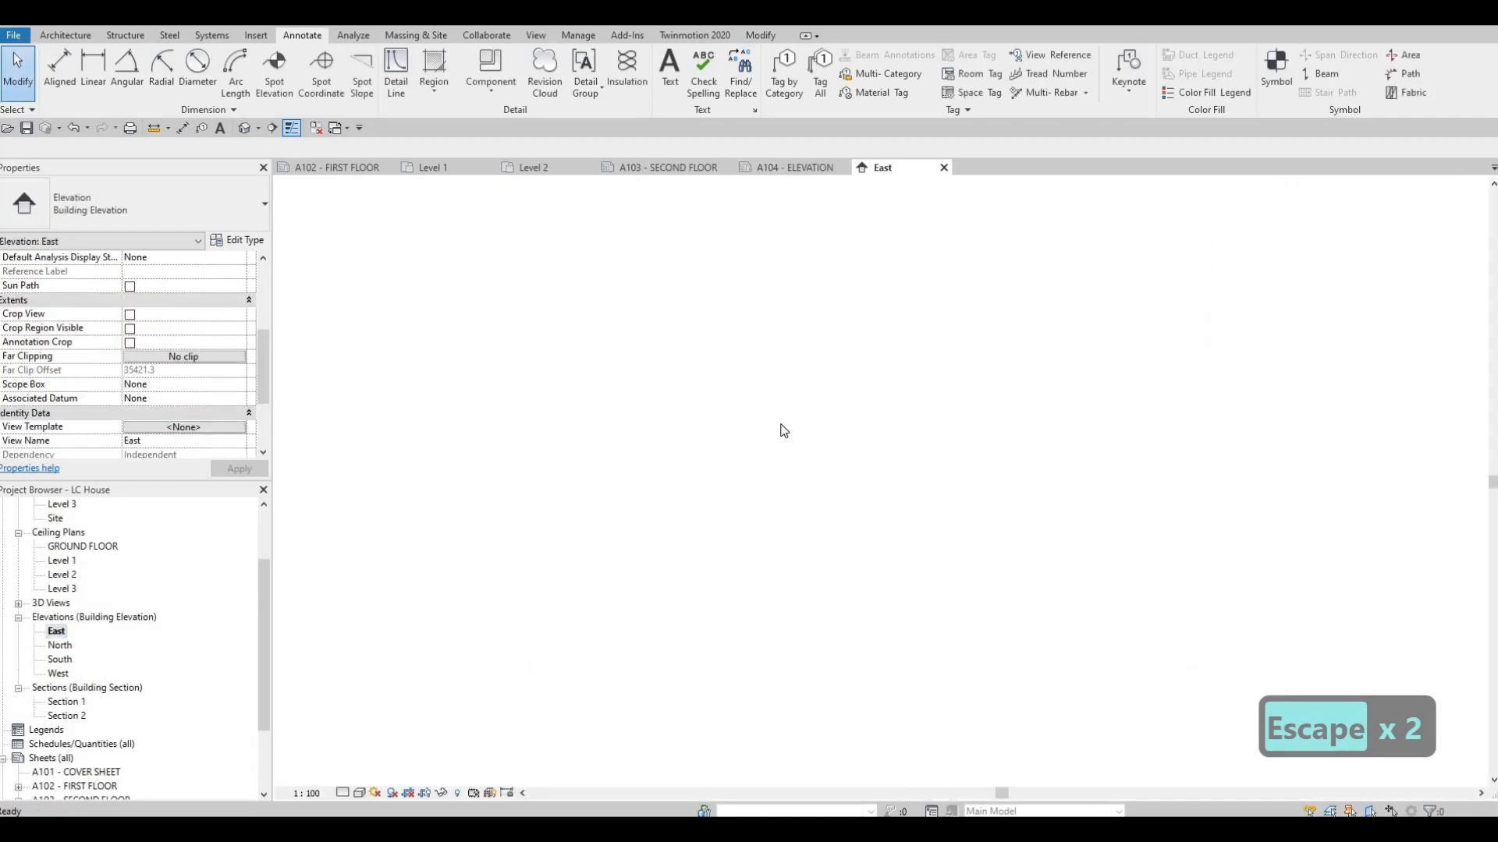
{"action": "key", "text": "ctrl+F4"}
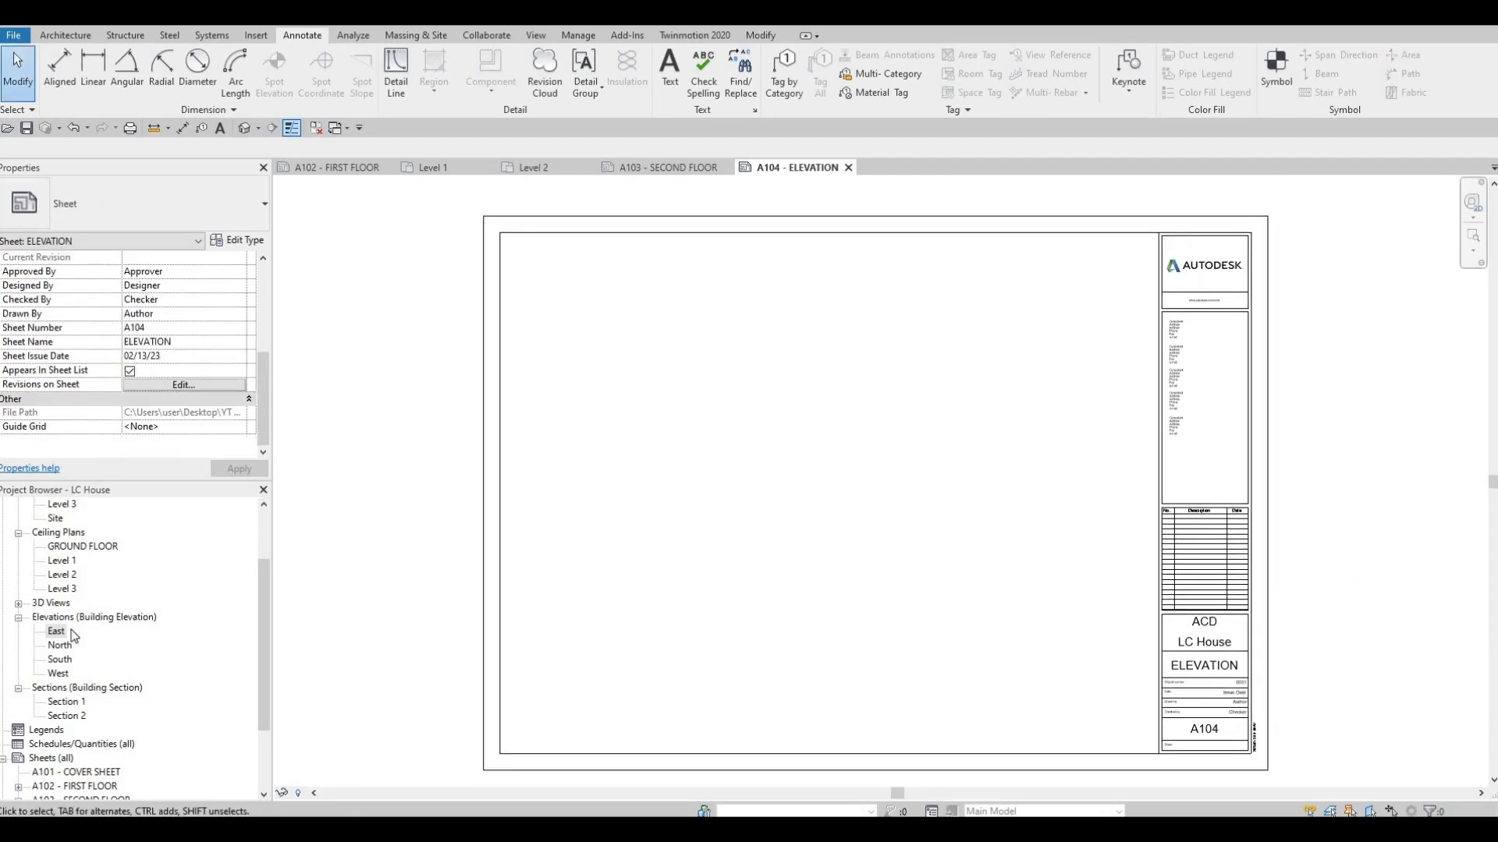
{"action": "left_click_drag", "start_coordinate": [606, 500], "coordinate": [750, 430]}
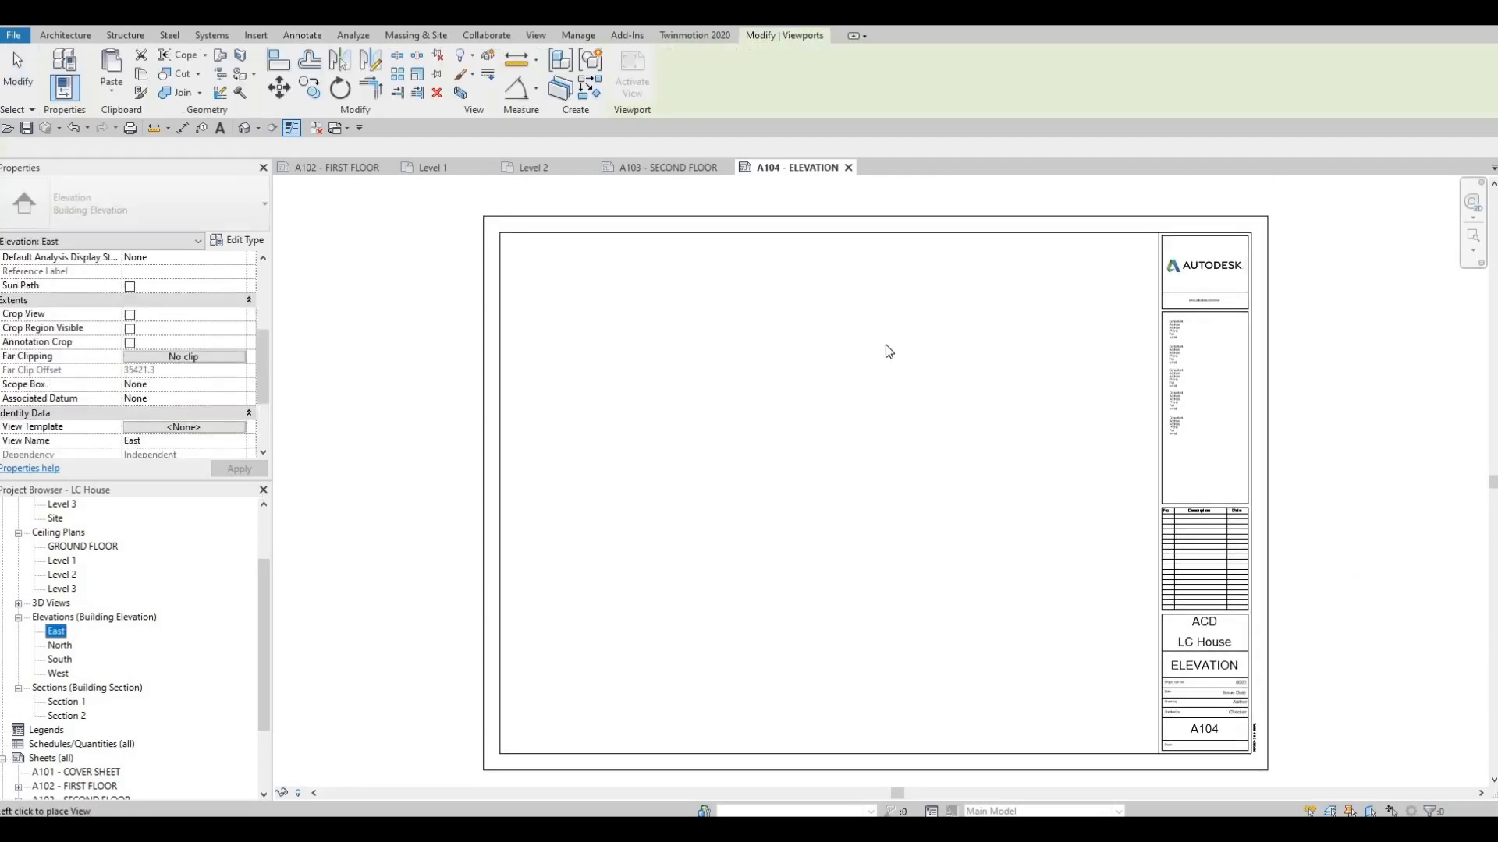
{"action": "left_click", "coordinate": [821, 451]}
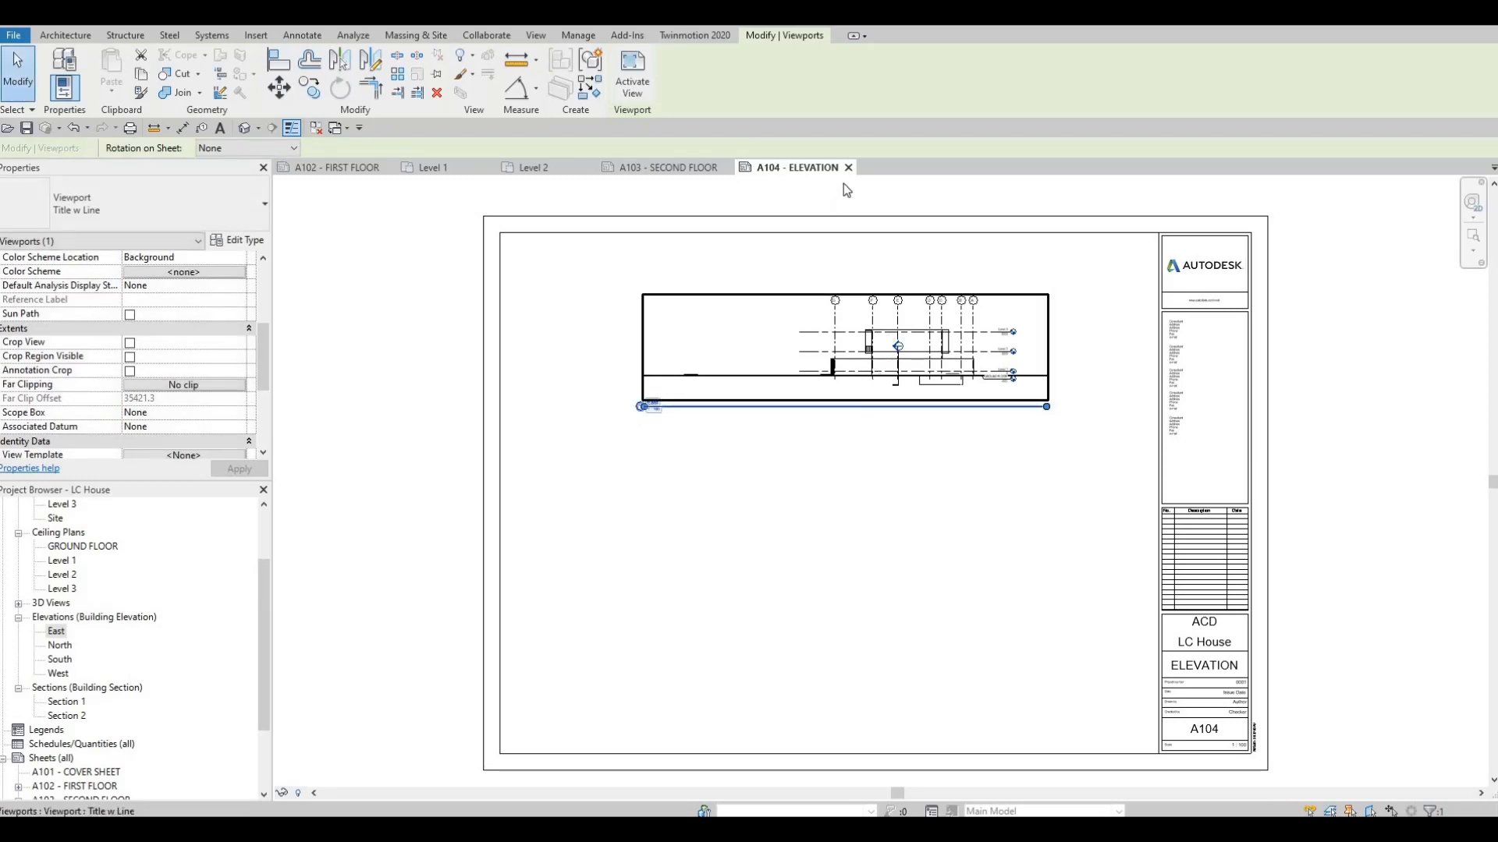
Set the East elevation's scale to 1:50 and move its viewport leftward on sheet A104 so the building lies within the border.
{"action": "double_click", "coordinate": [56, 631]}
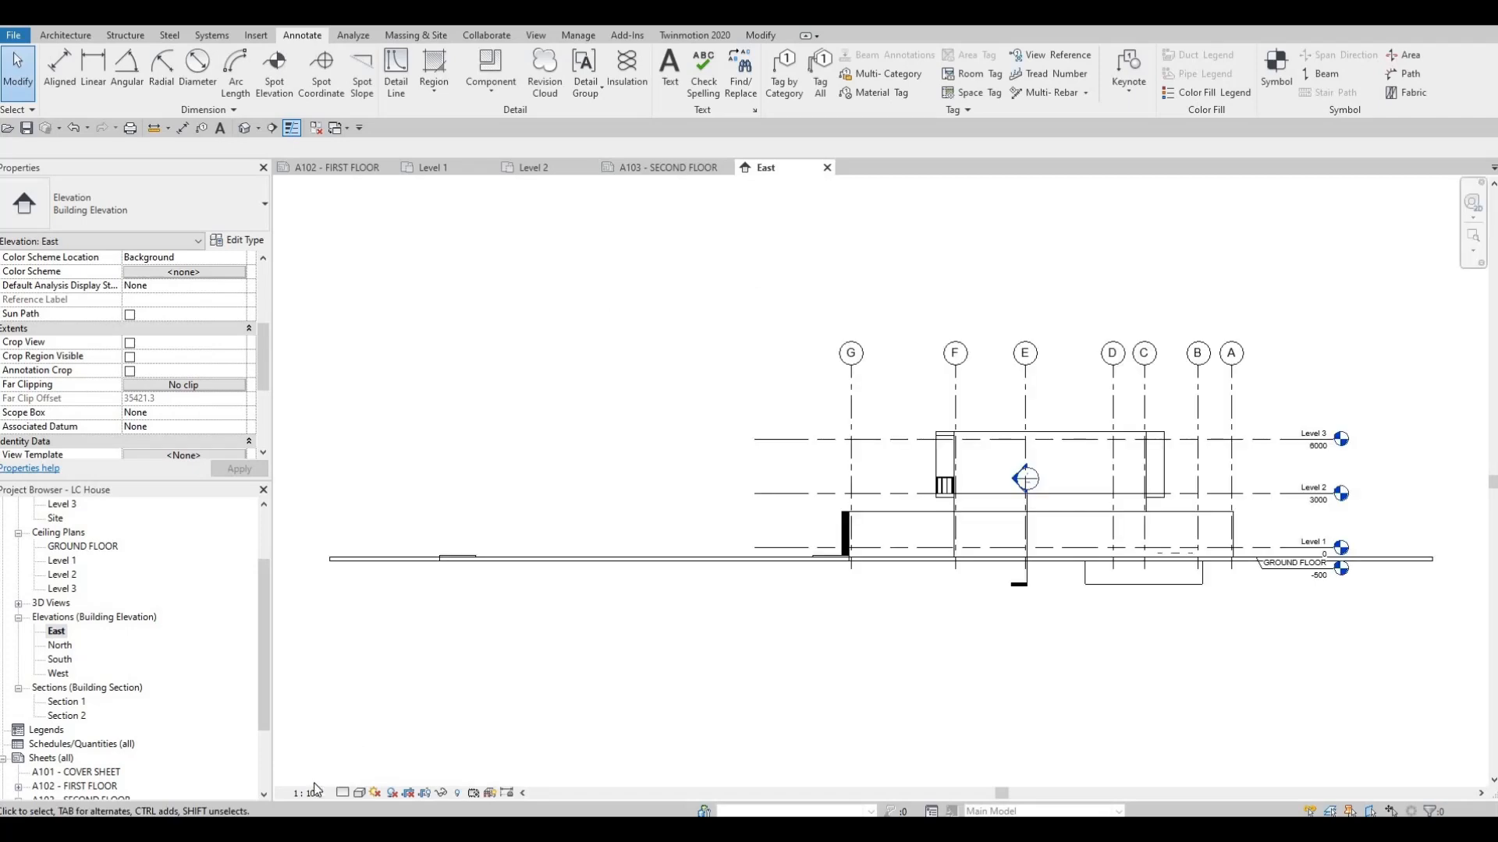
{"action": "left_click", "coordinate": [314, 792]}
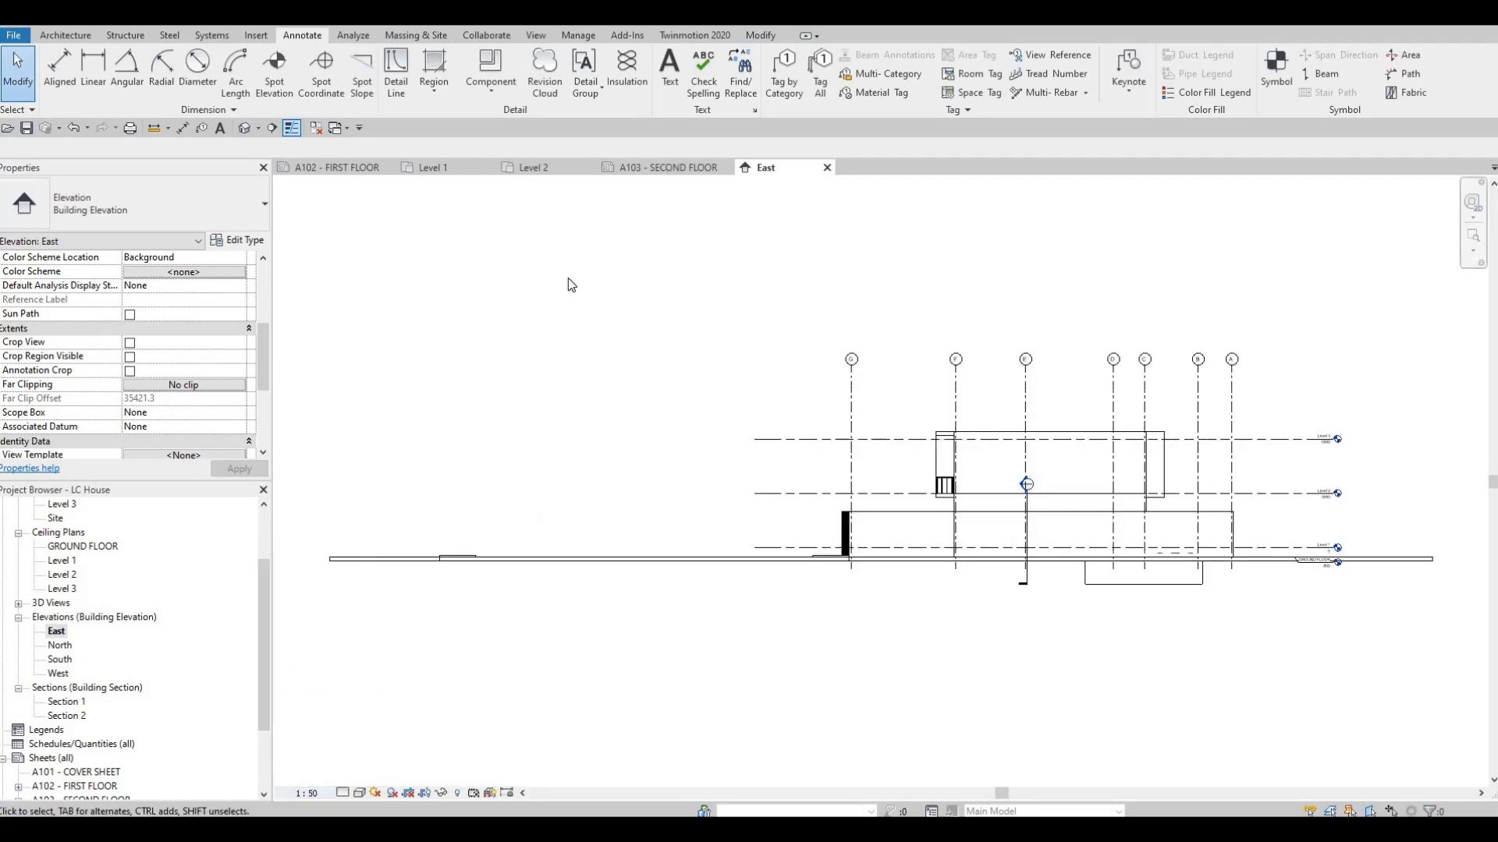
{"action": "left_click", "coordinate": [667, 167]}
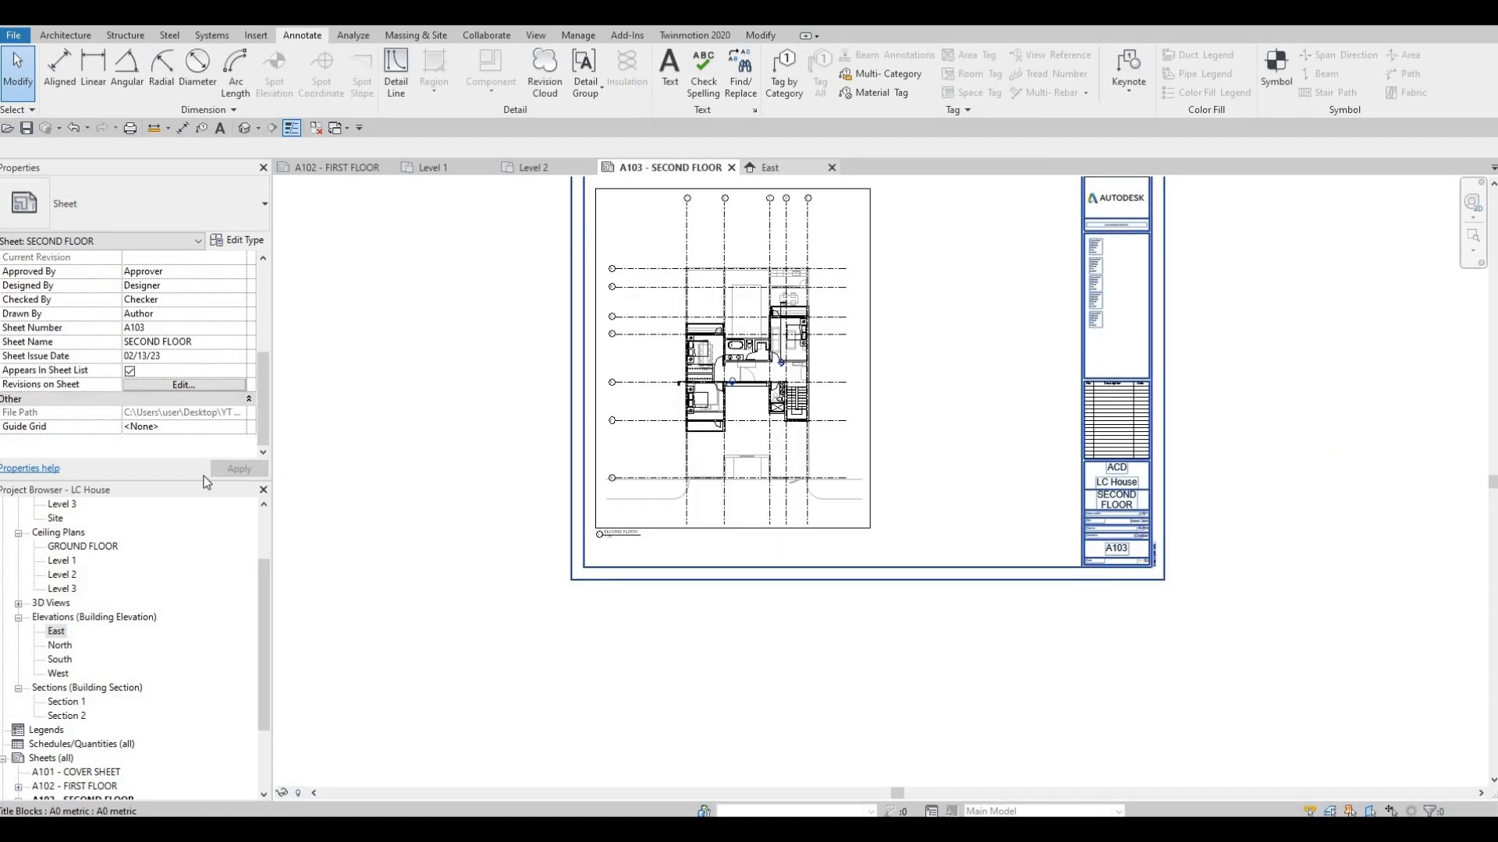
{"action": "scroll", "coordinate": [115, 677], "scroll_direction": "down", "scroll_amount": 3}
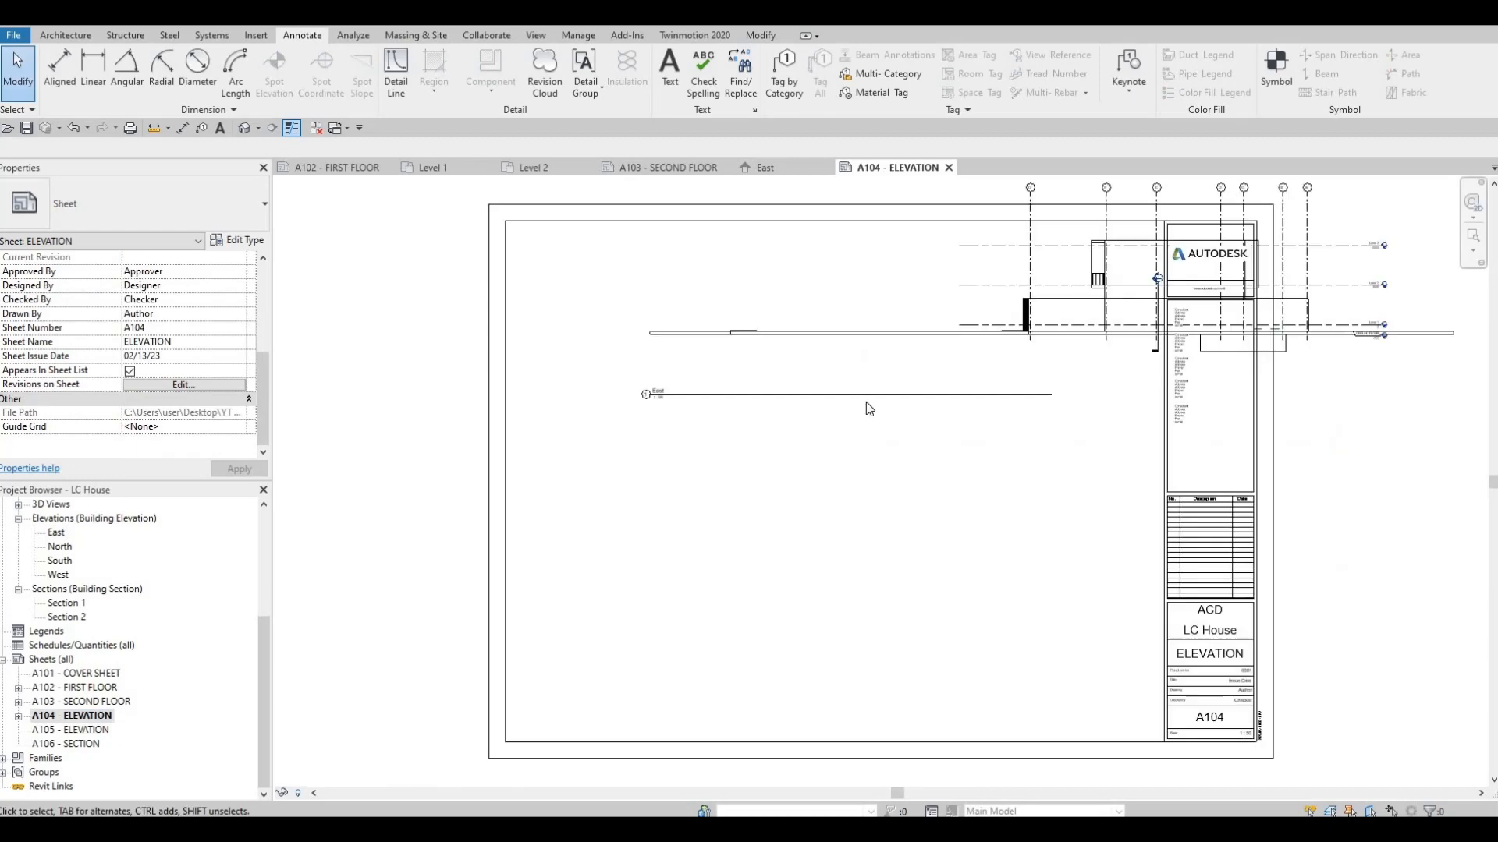
{"action": "middle_click_drag", "start_coordinate": [1009, 313], "coordinate": [802, 399]}
{"action": "scroll", "coordinate": [851, 365], "scroll_direction": "down", "scroll_amount": 1}
{"action": "left_click_drag", "start_coordinate": [801, 399], "coordinate": [731, 460]}
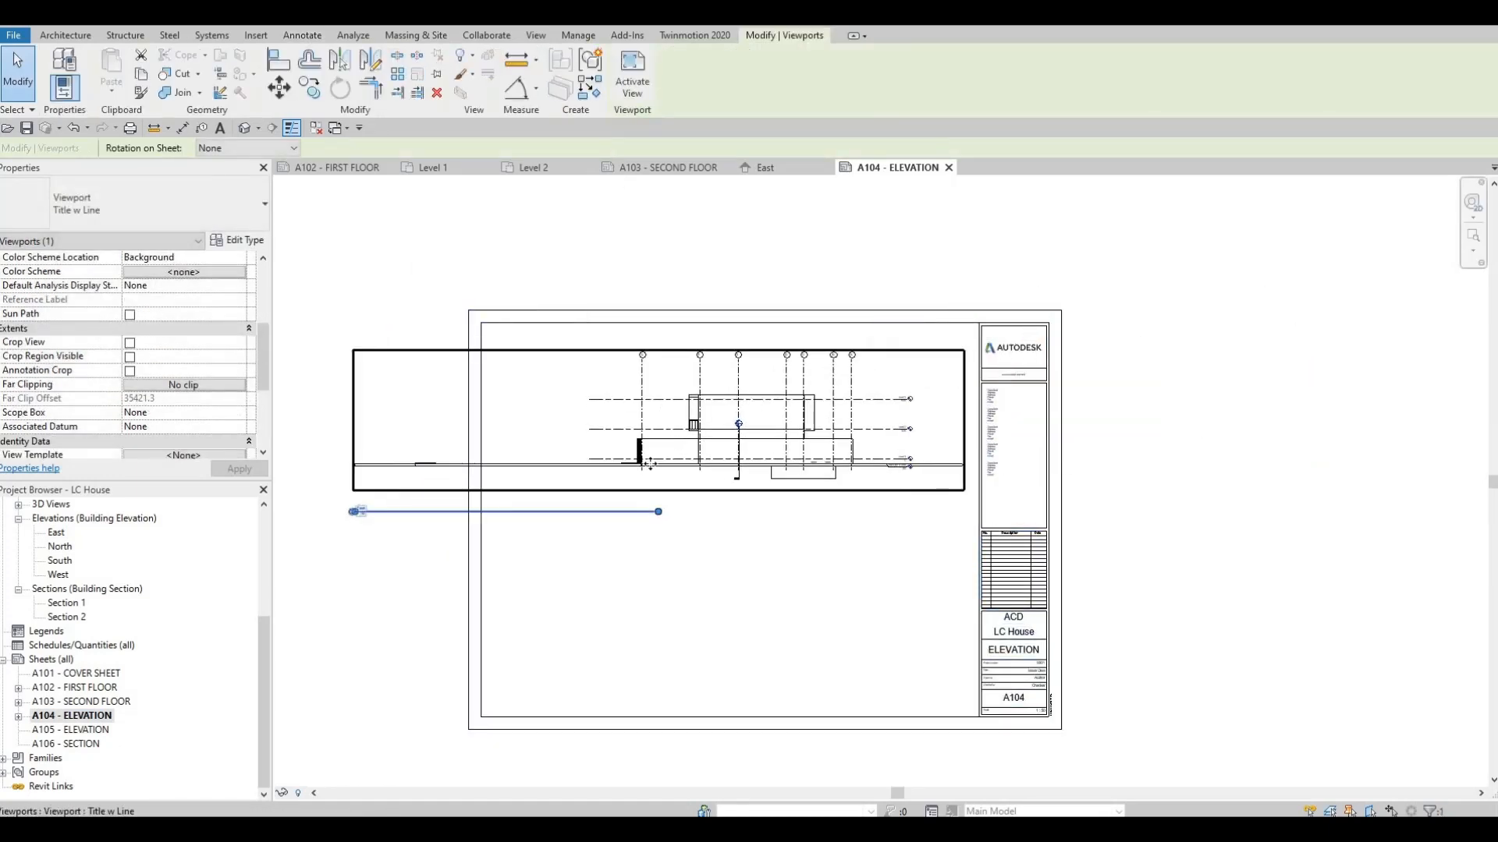
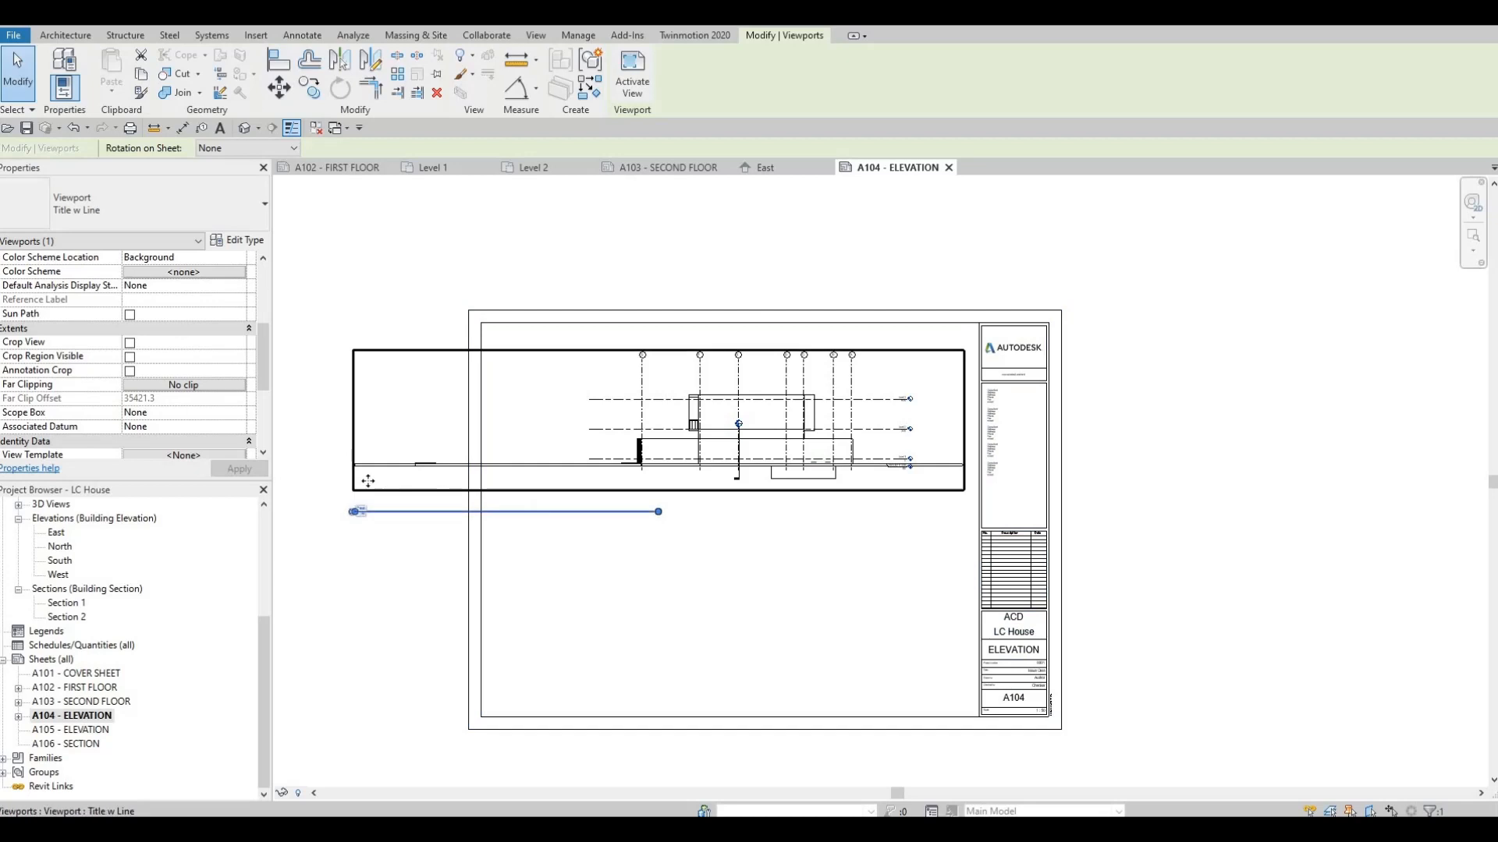
Turn on Crop View, Crop Region Visible and Annotation Crop for the East elevation view.
{"action": "scroll", "coordinate": [57, 586], "scroll_direction": "up", "scroll_amount": 1}
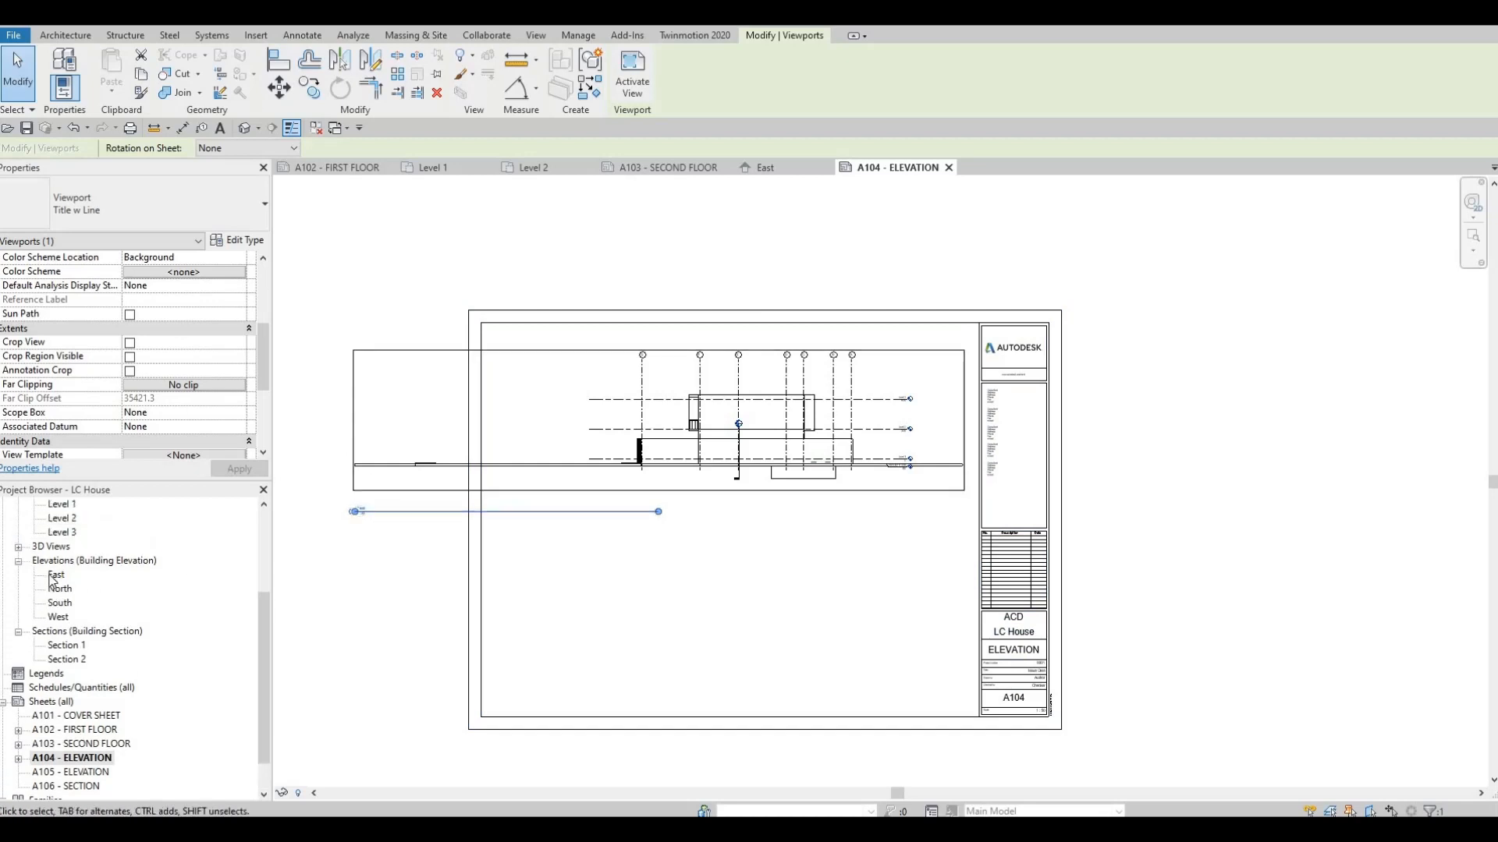
{"action": "double_click", "coordinate": [53, 577]}
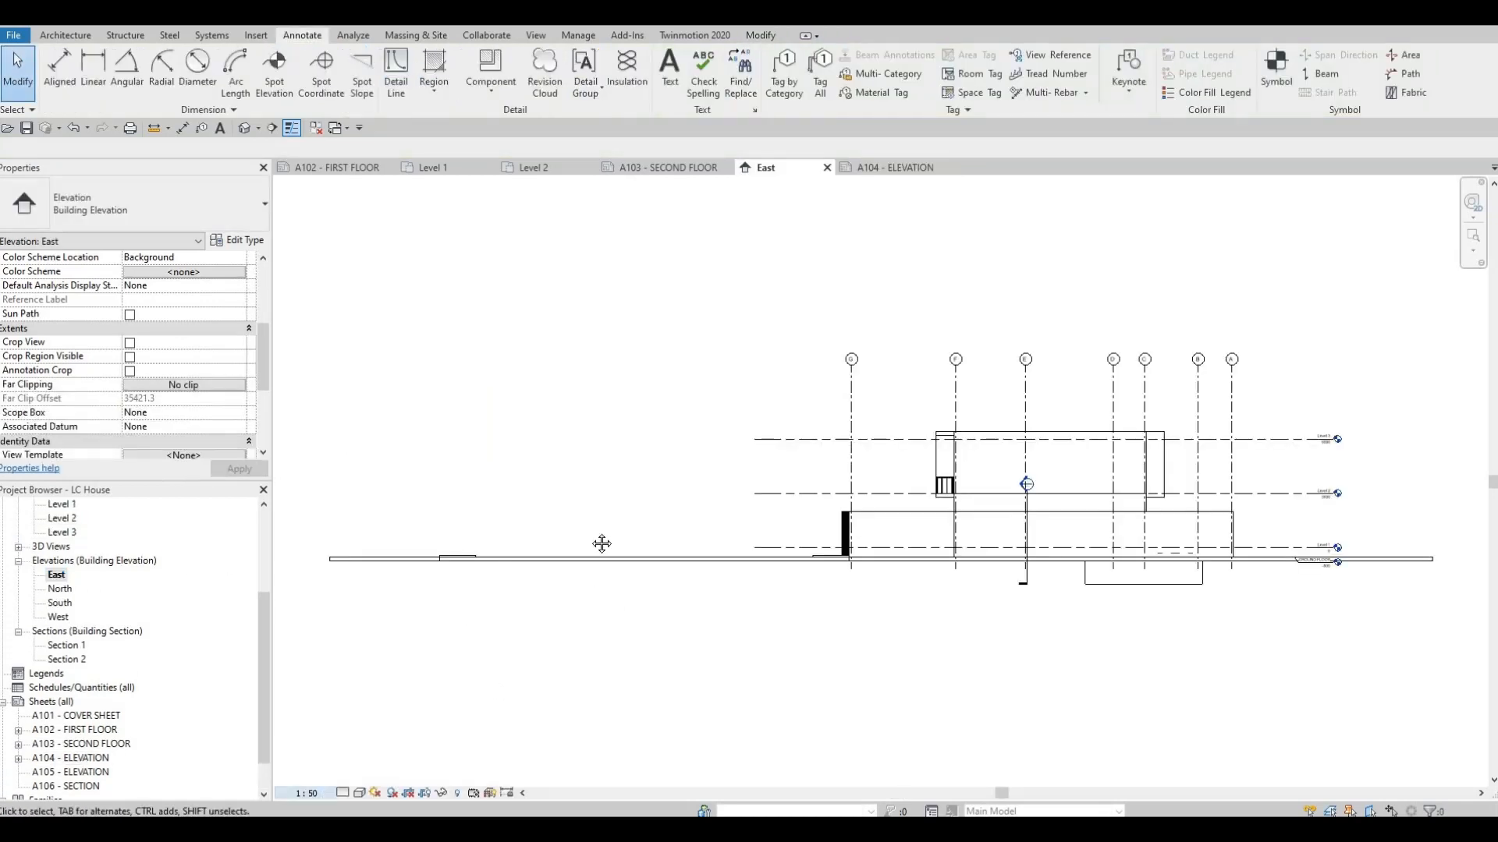
{"action": "scroll", "coordinate": [508, 327], "scroll_direction": "down", "scroll_amount": 2}
{"action": "key", "text": "Escape"}
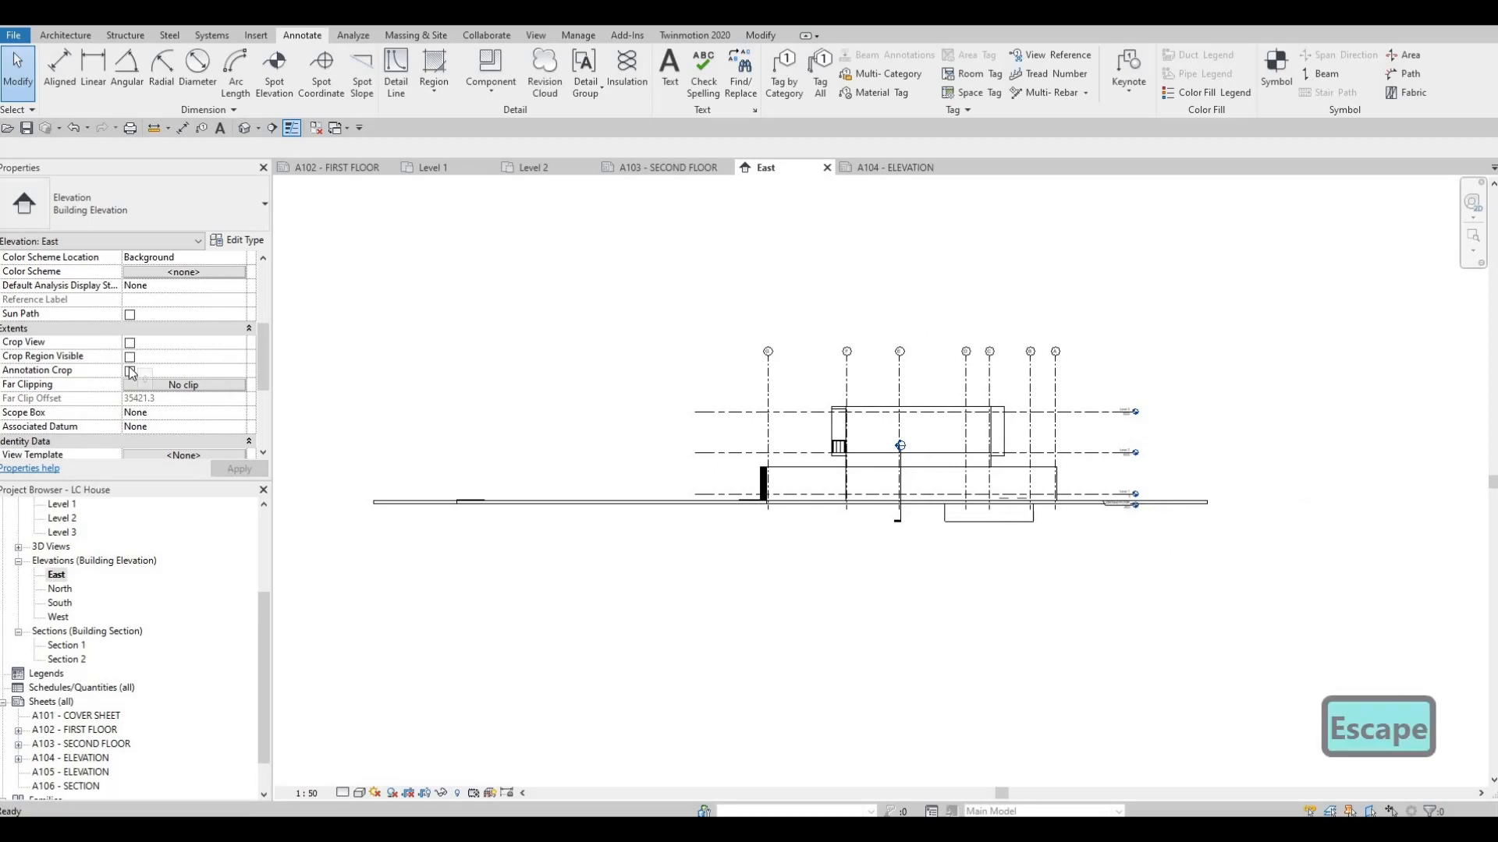
{"action": "left_click", "coordinate": [130, 357]}
{"action": "left_click", "coordinate": [129, 372]}
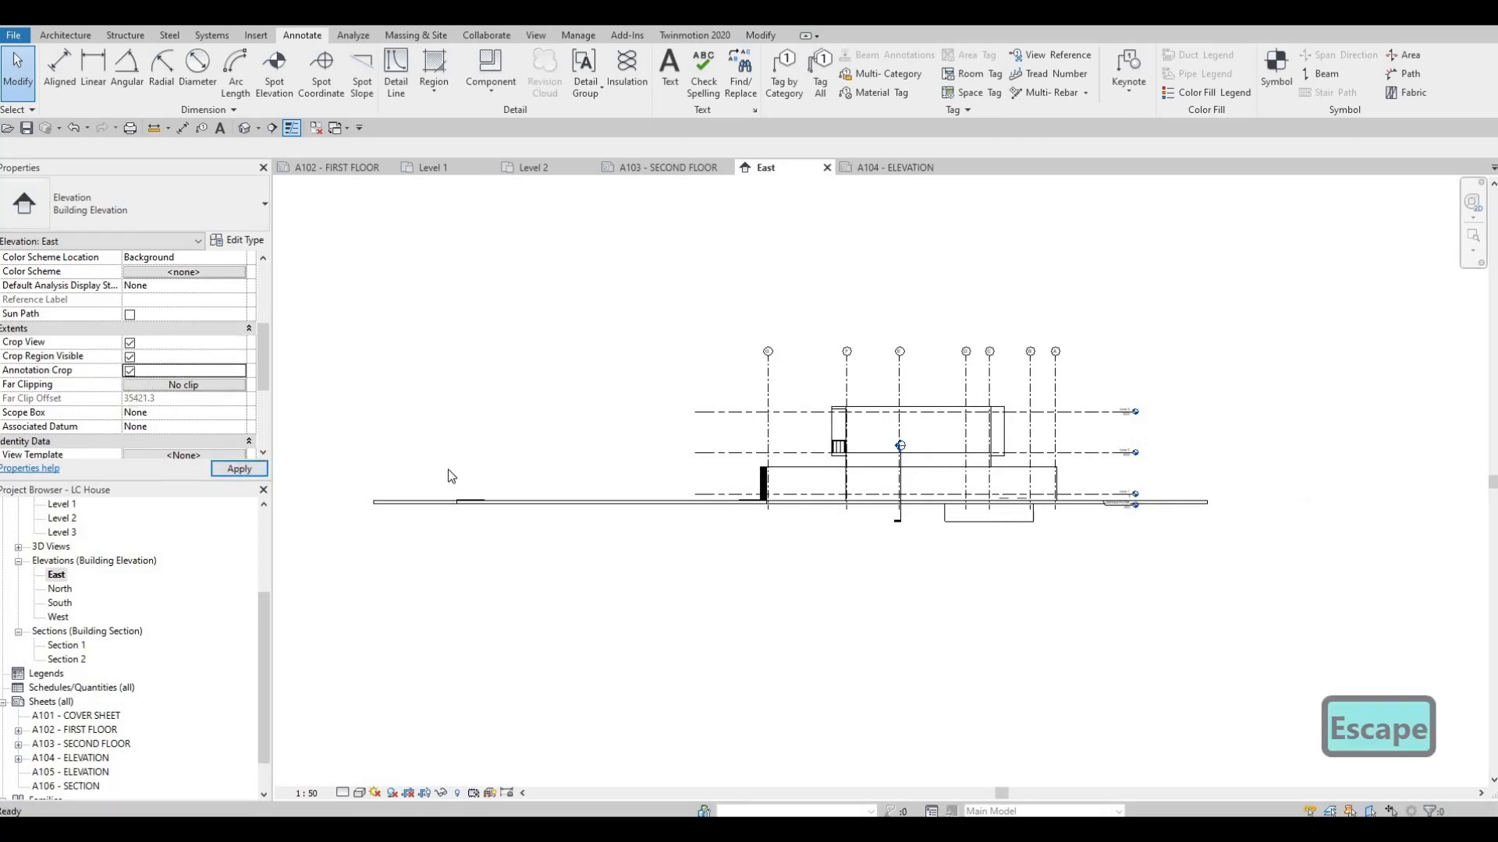
Pull in the left and right sides of the East elevation's crop region to fit closely around the building and level heads.
{"action": "left_click", "coordinate": [291, 439]}
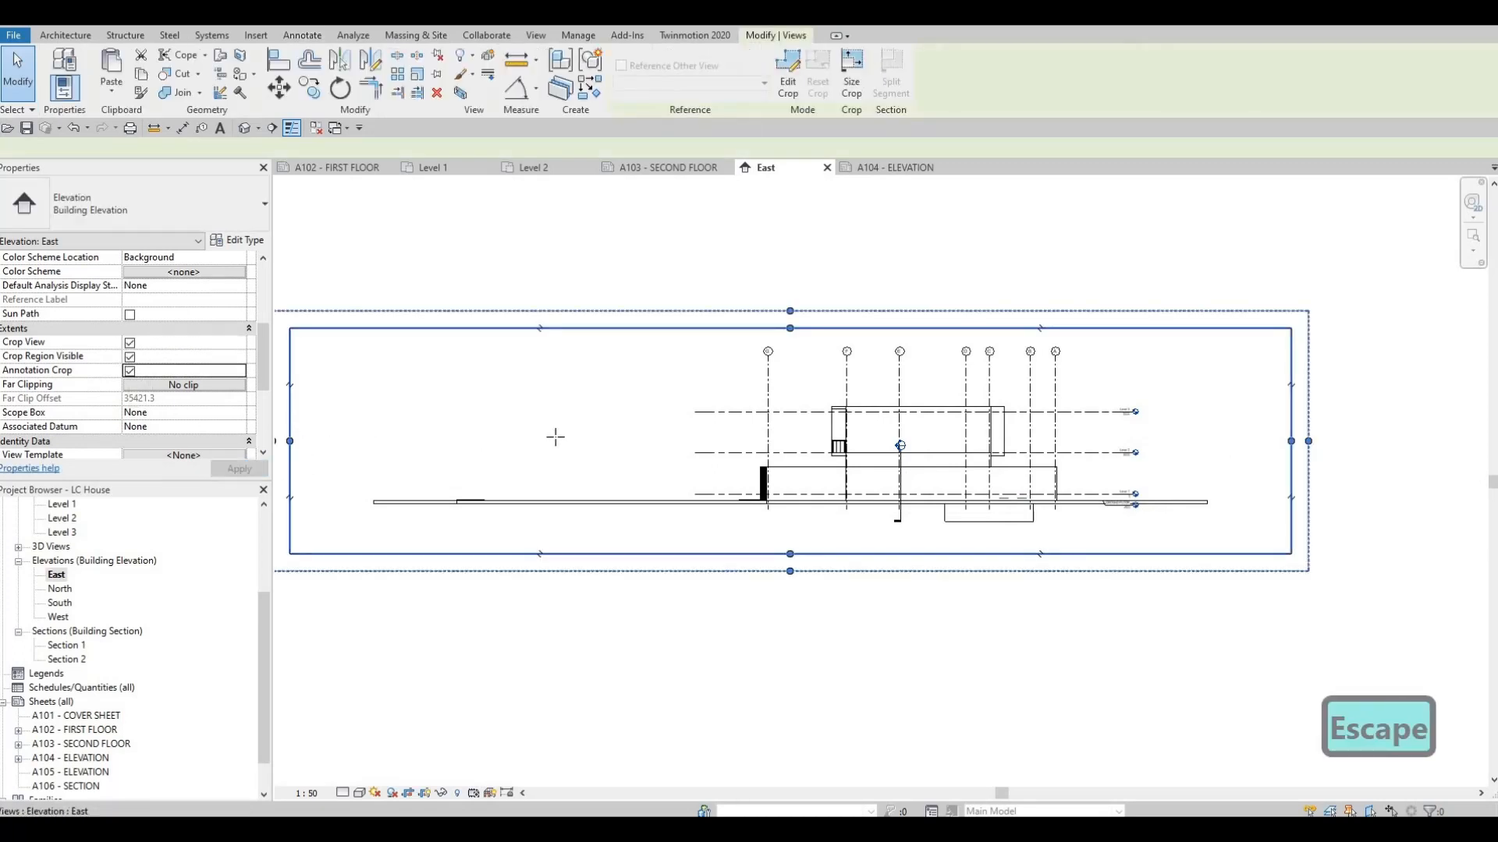
{"action": "left_click_drag", "start_coordinate": [557, 428], "coordinate": [635, 442]}
{"action": "middle_click_drag", "start_coordinate": [635, 442], "coordinate": [712, 409]}
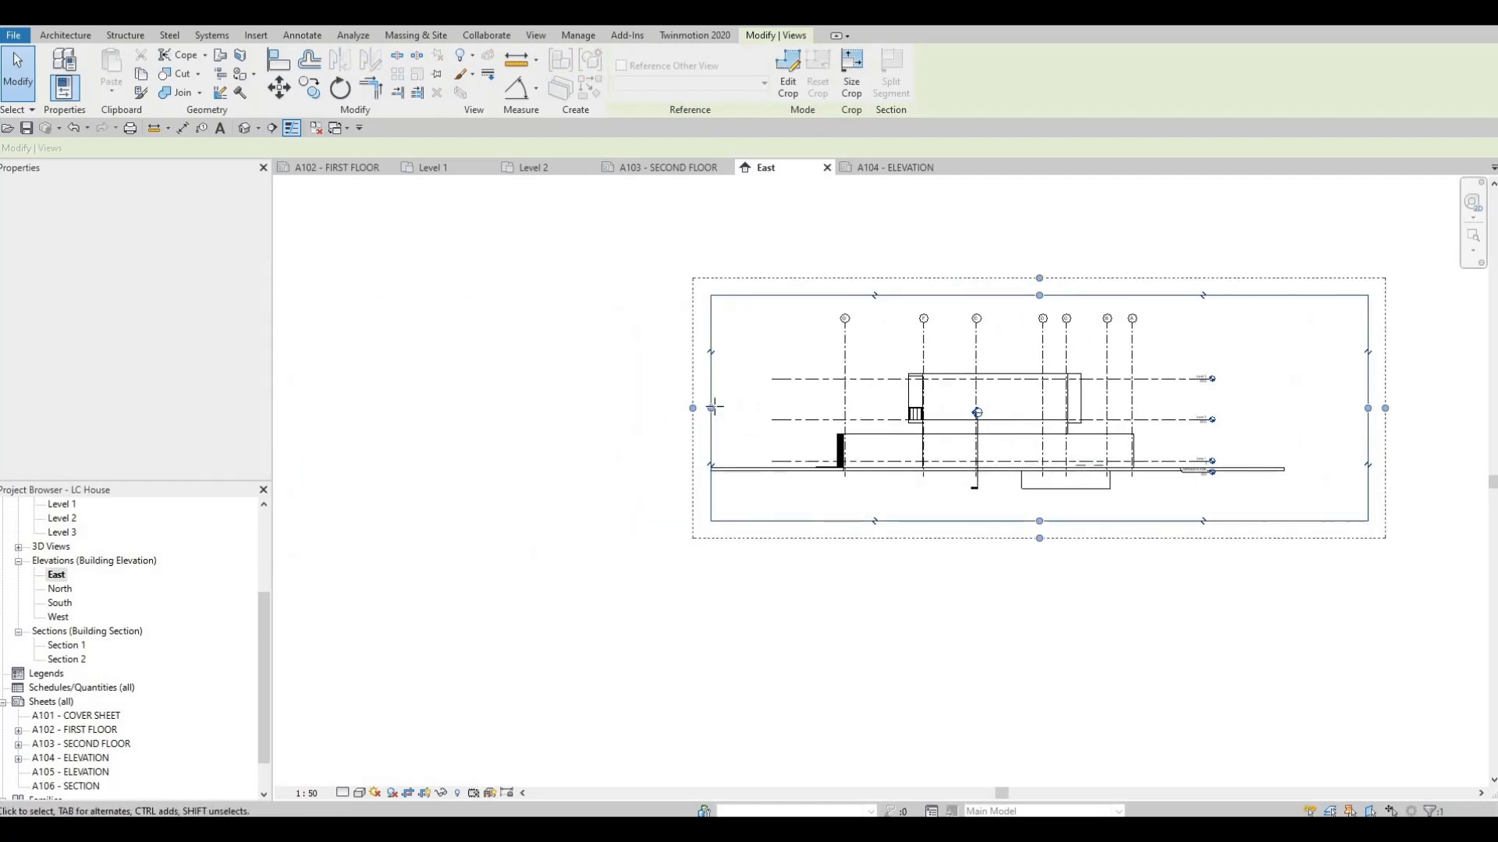
{"action": "left_click_drag", "start_coordinate": [712, 408], "coordinate": [763, 414]}
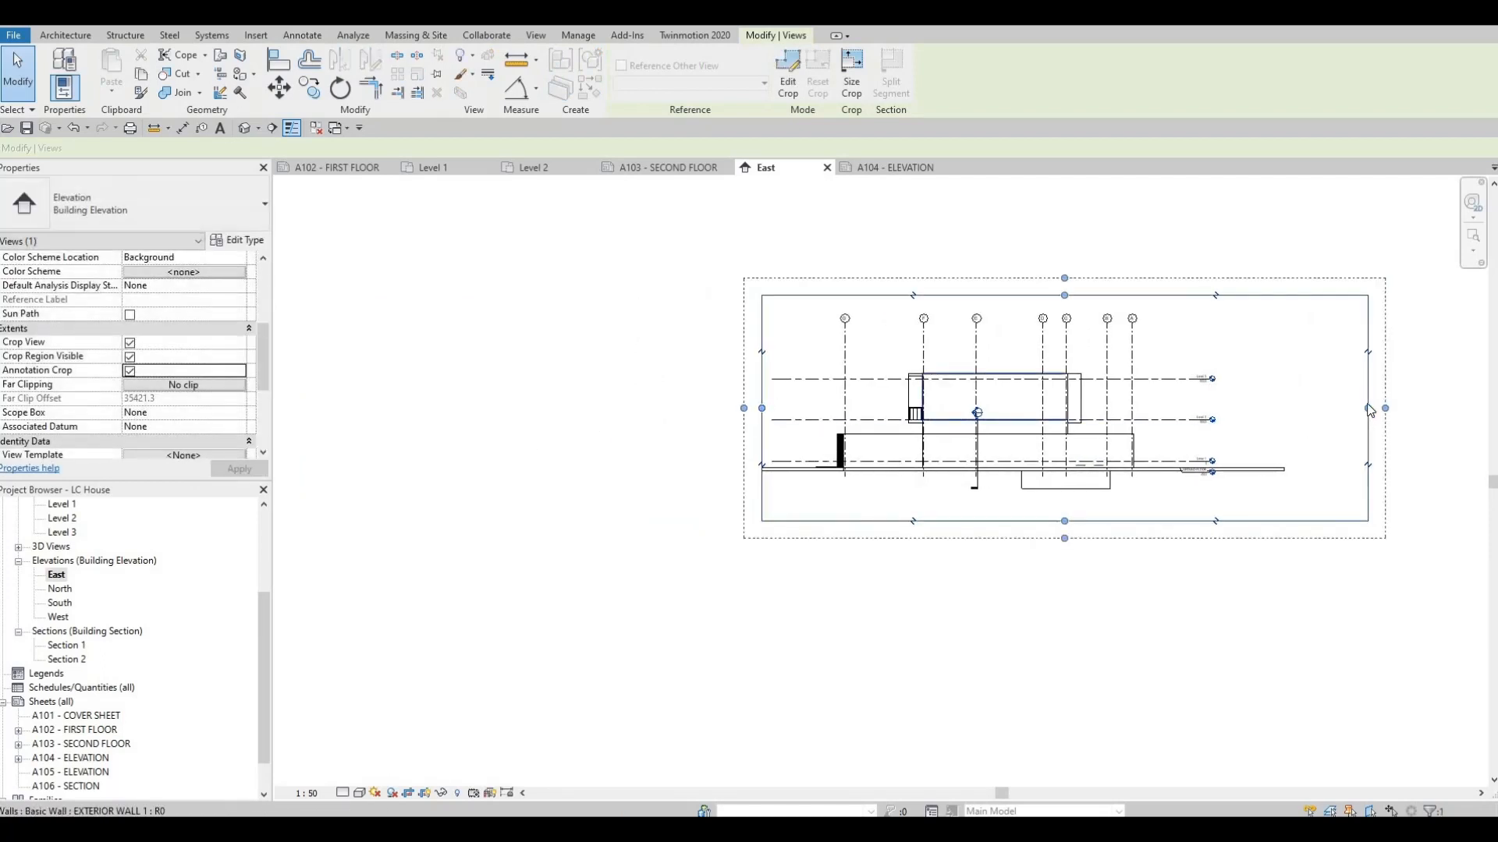
{"action": "left_click_drag", "start_coordinate": [1254, 402], "coordinate": [1253, 408]}
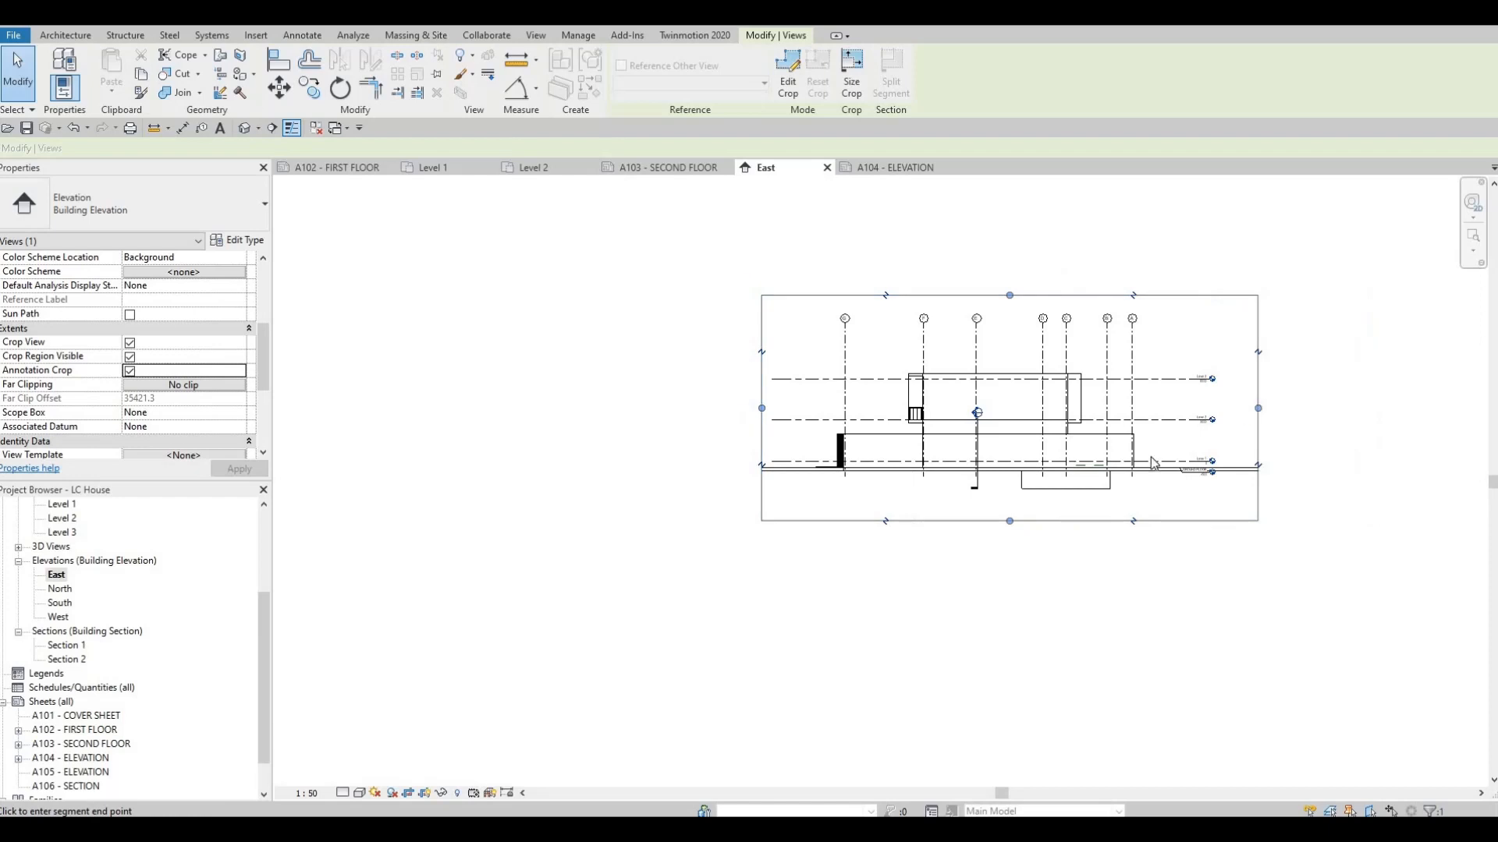
{"action": "key", "text": "Escape"}
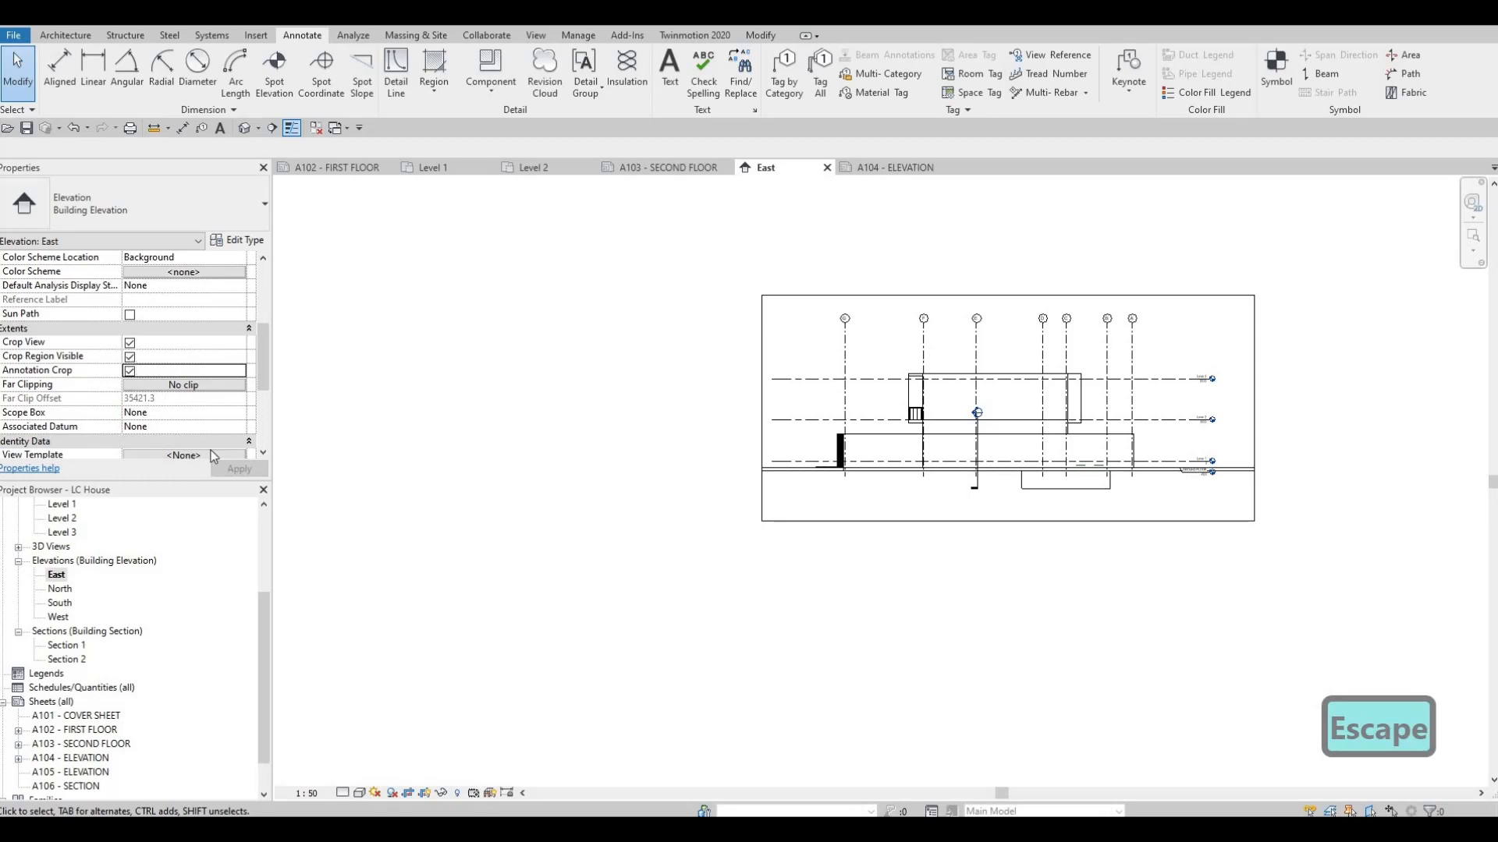
Hide the East elevation's crop region boundary and change the view's detail level.
{"action": "left_click", "coordinate": [129, 356]}
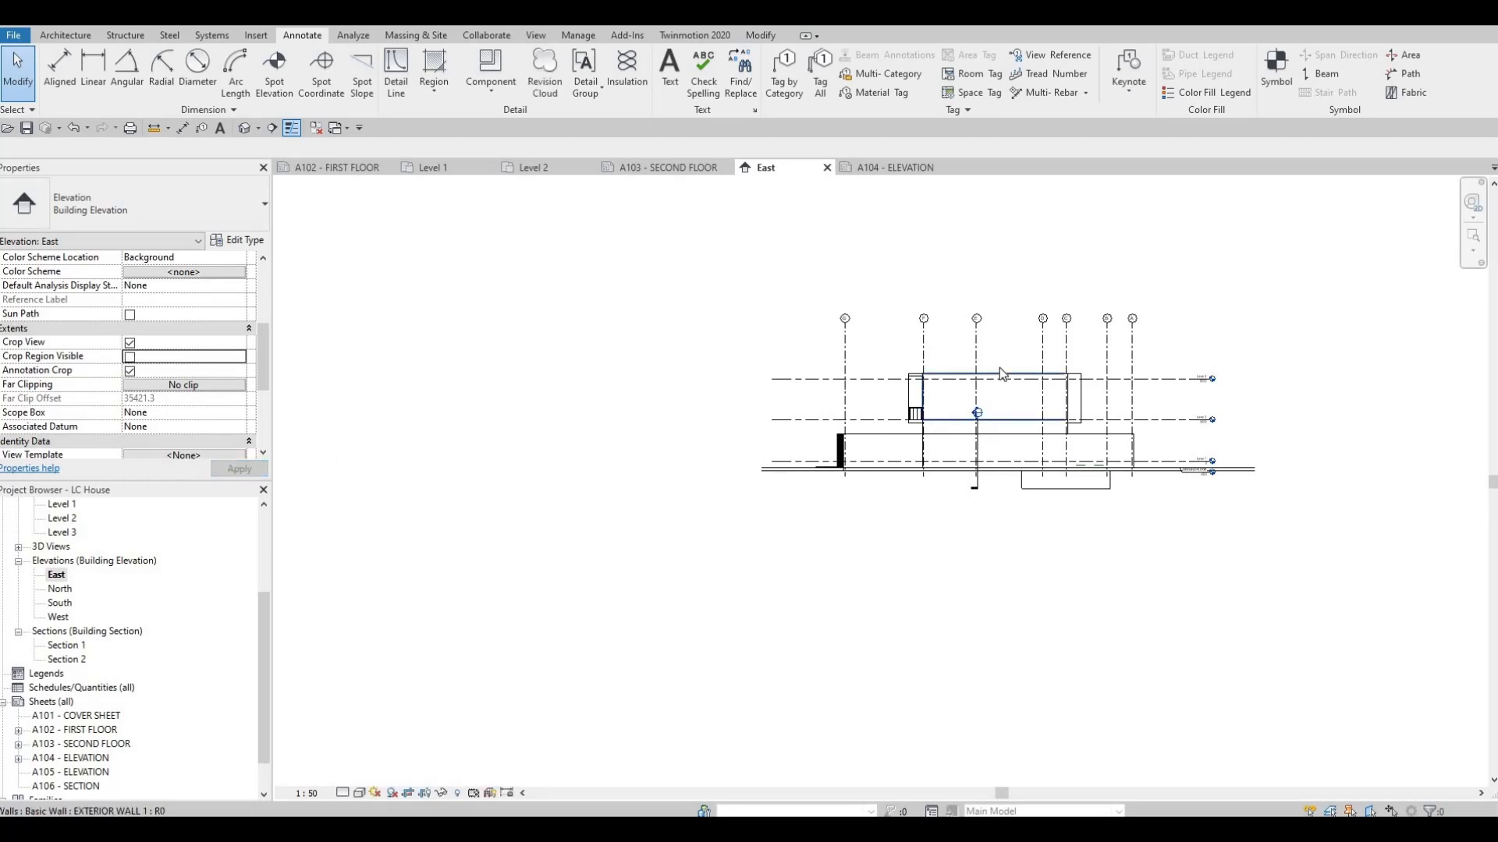
{"action": "middle_click_drag", "start_coordinate": [999, 369], "coordinate": [886, 374]}
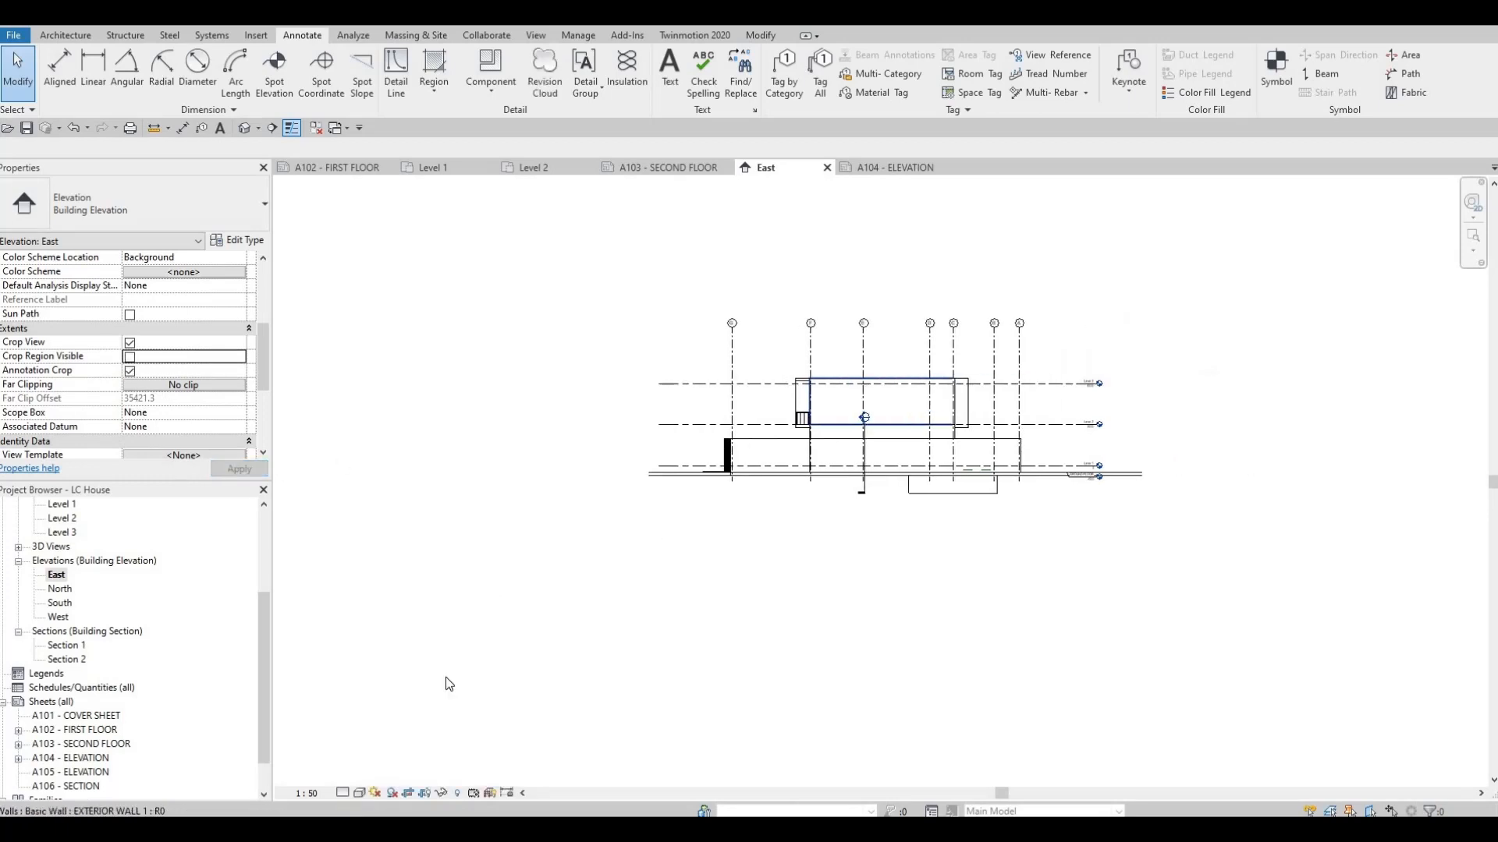
{"action": "left_click", "coordinate": [343, 794]}
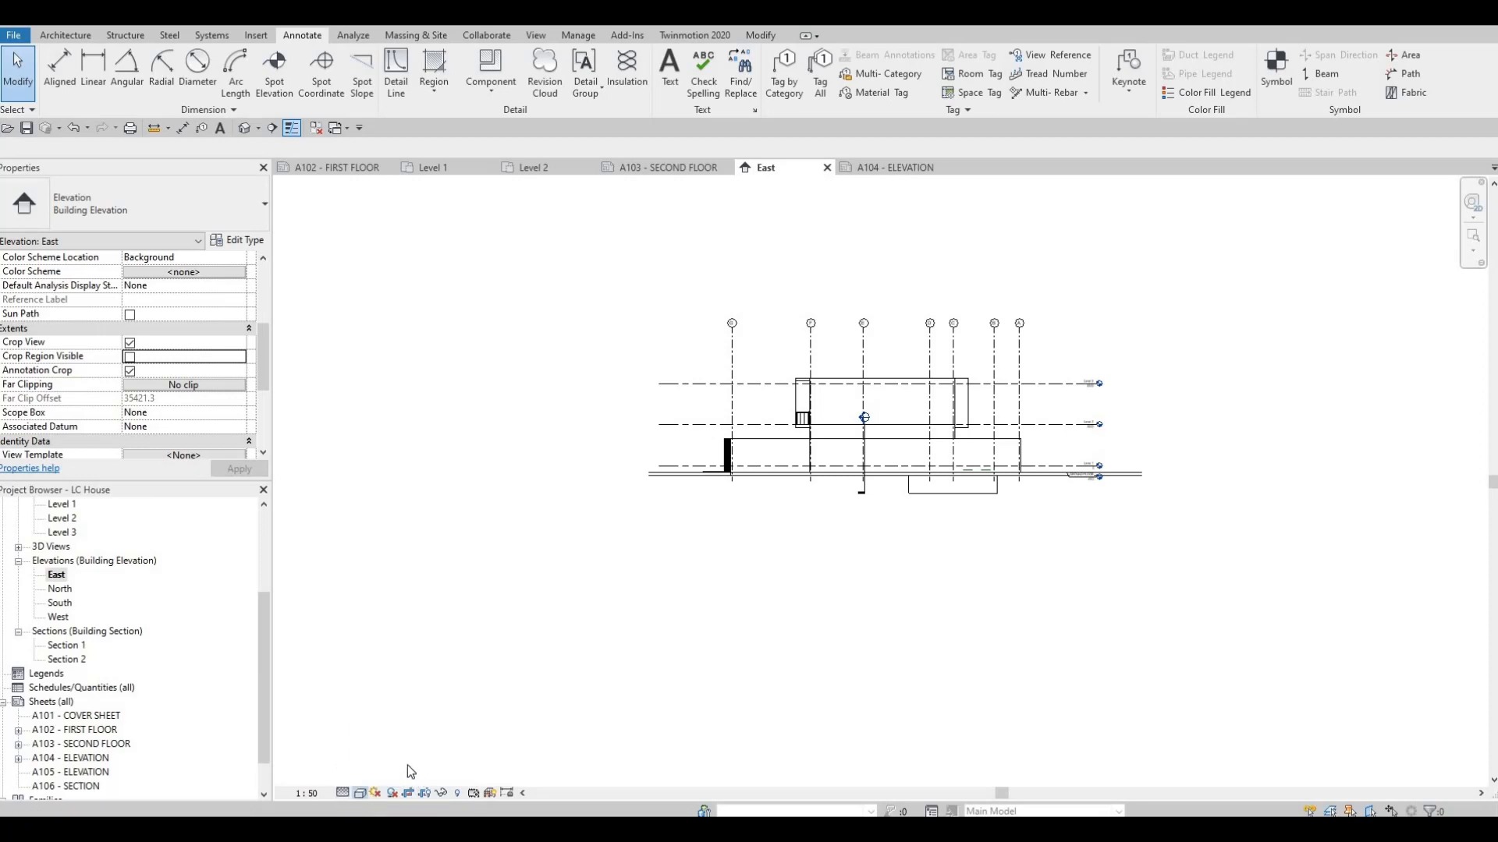
Set the East elevation's background to Gradient in the Graphic Display Options.
{"action": "left_click", "coordinate": [360, 793]}
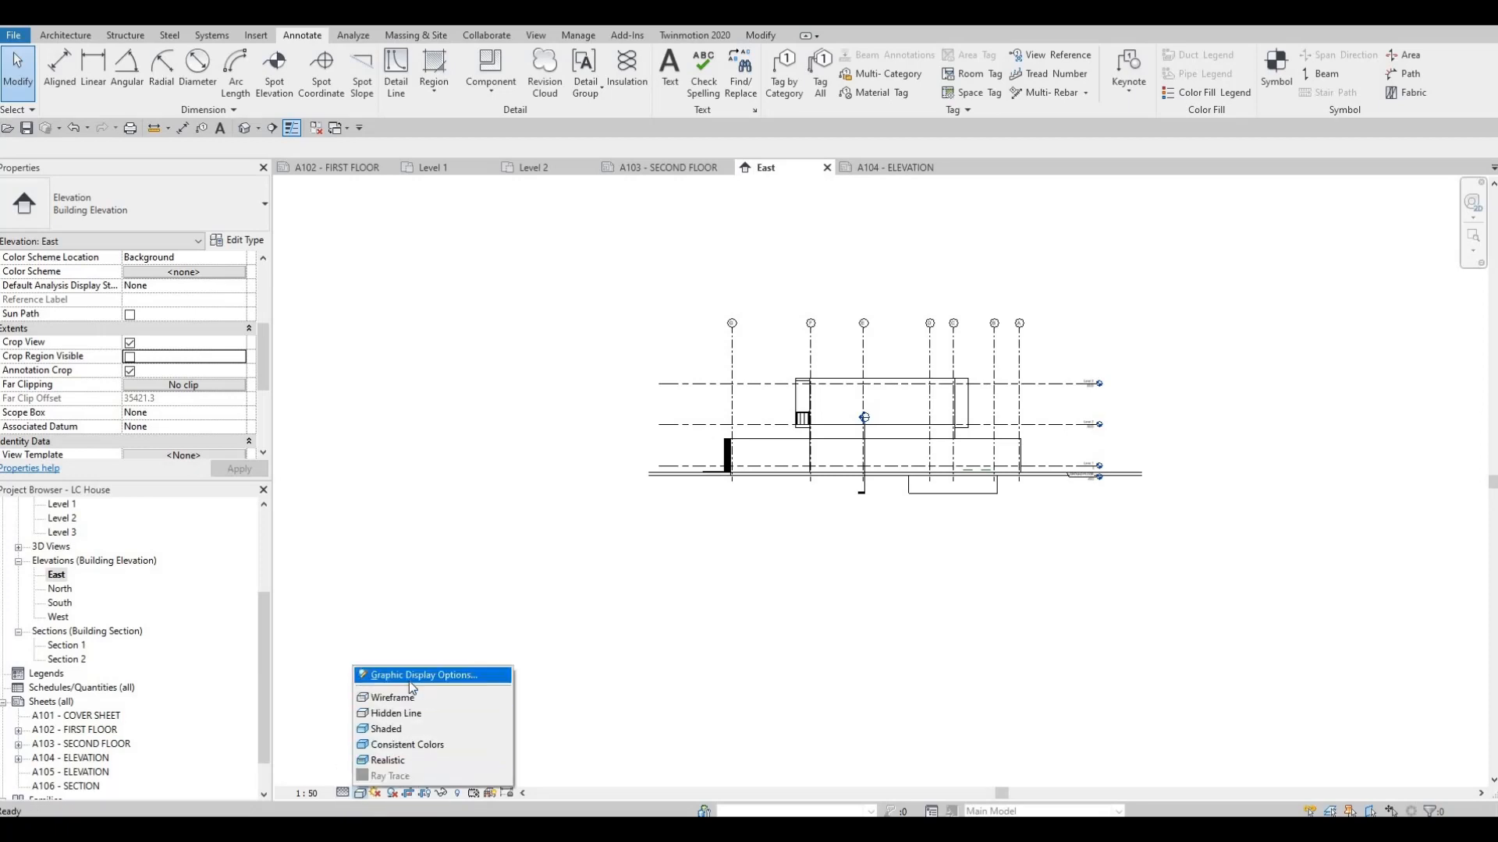
{"action": "left_click", "coordinate": [441, 677]}
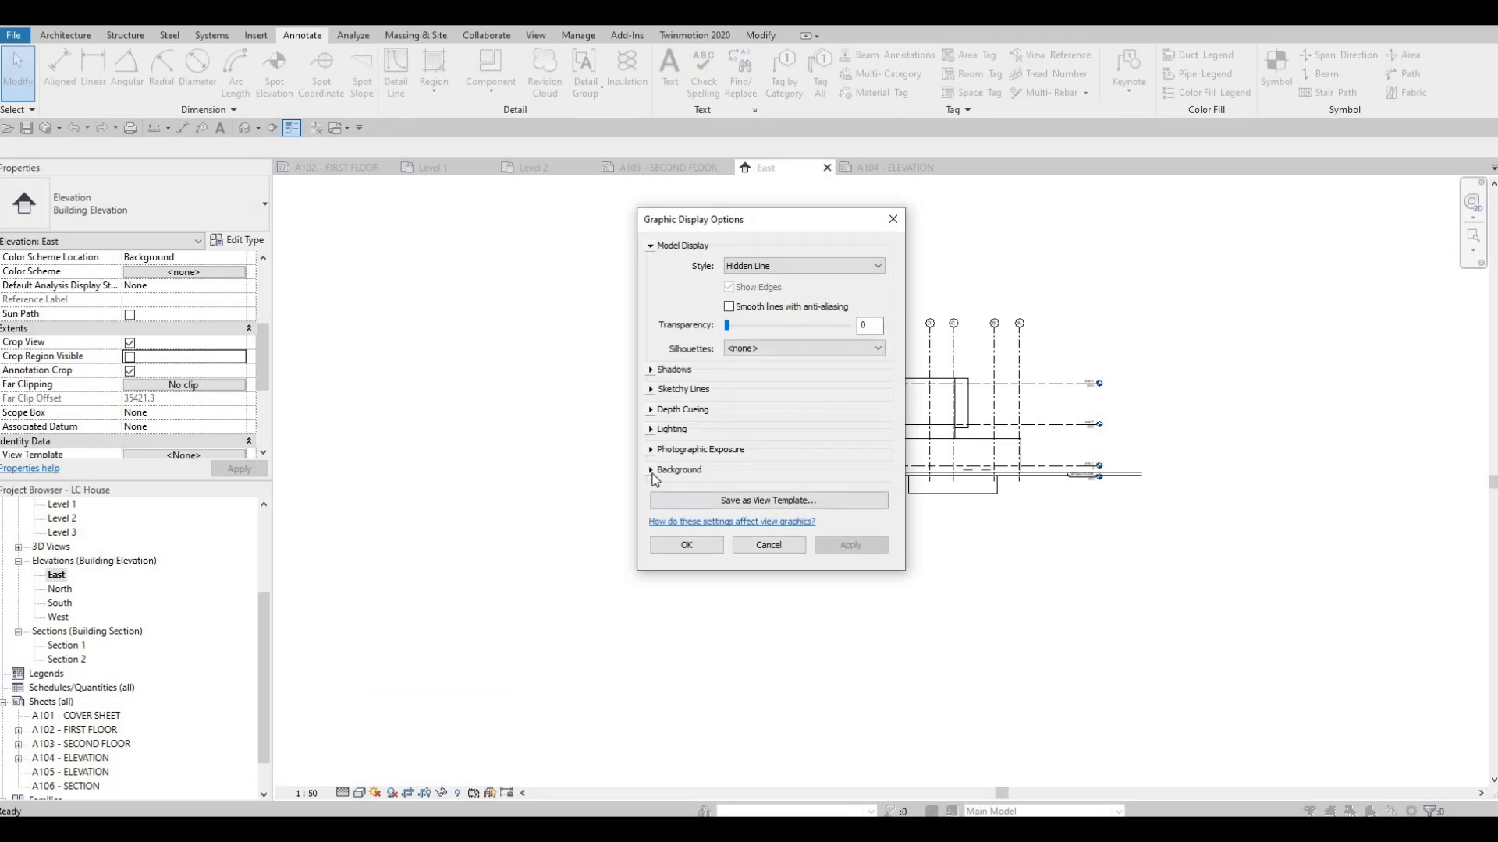
{"action": "left_click", "coordinate": [778, 500]}
{"action": "left_click", "coordinate": [753, 526]}
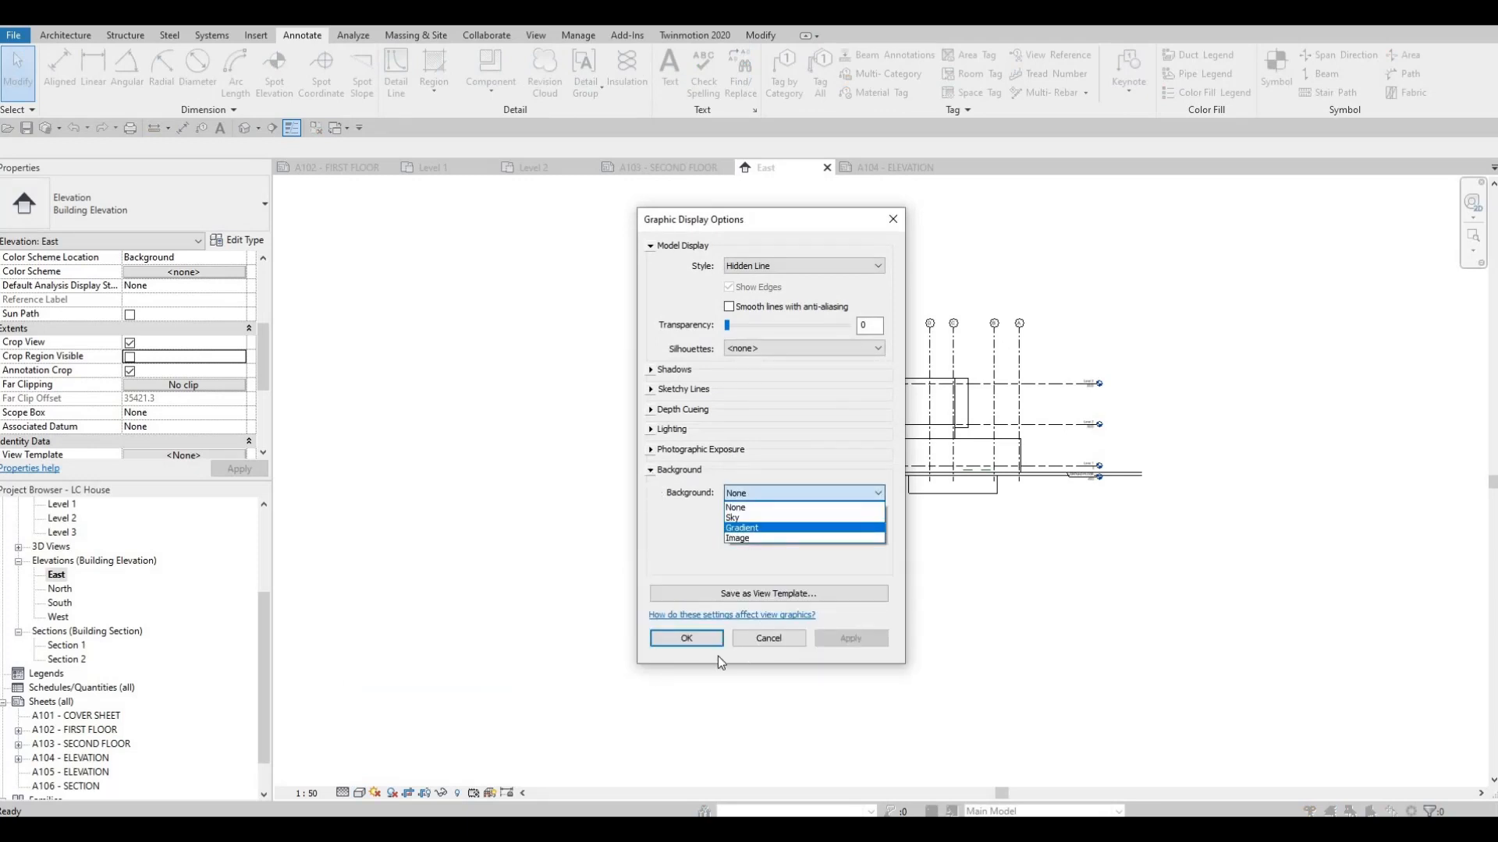
{"action": "left_click", "coordinate": [688, 639]}
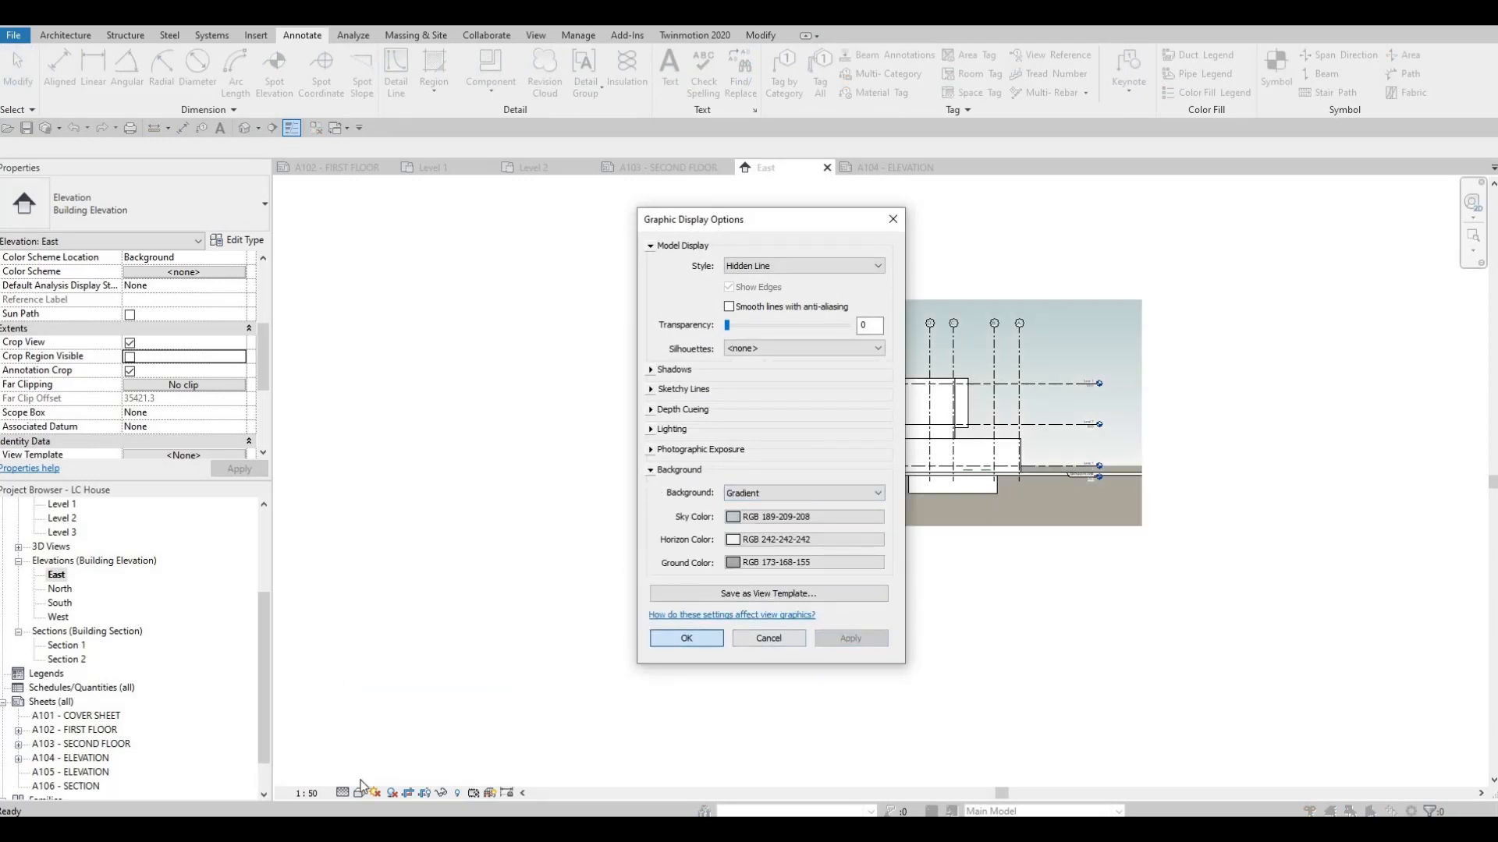
Try the Shaded and Consistent Colors visual styles on the East elevation, and return to Hidden Line.
{"action": "left_click", "coordinate": [359, 792]}
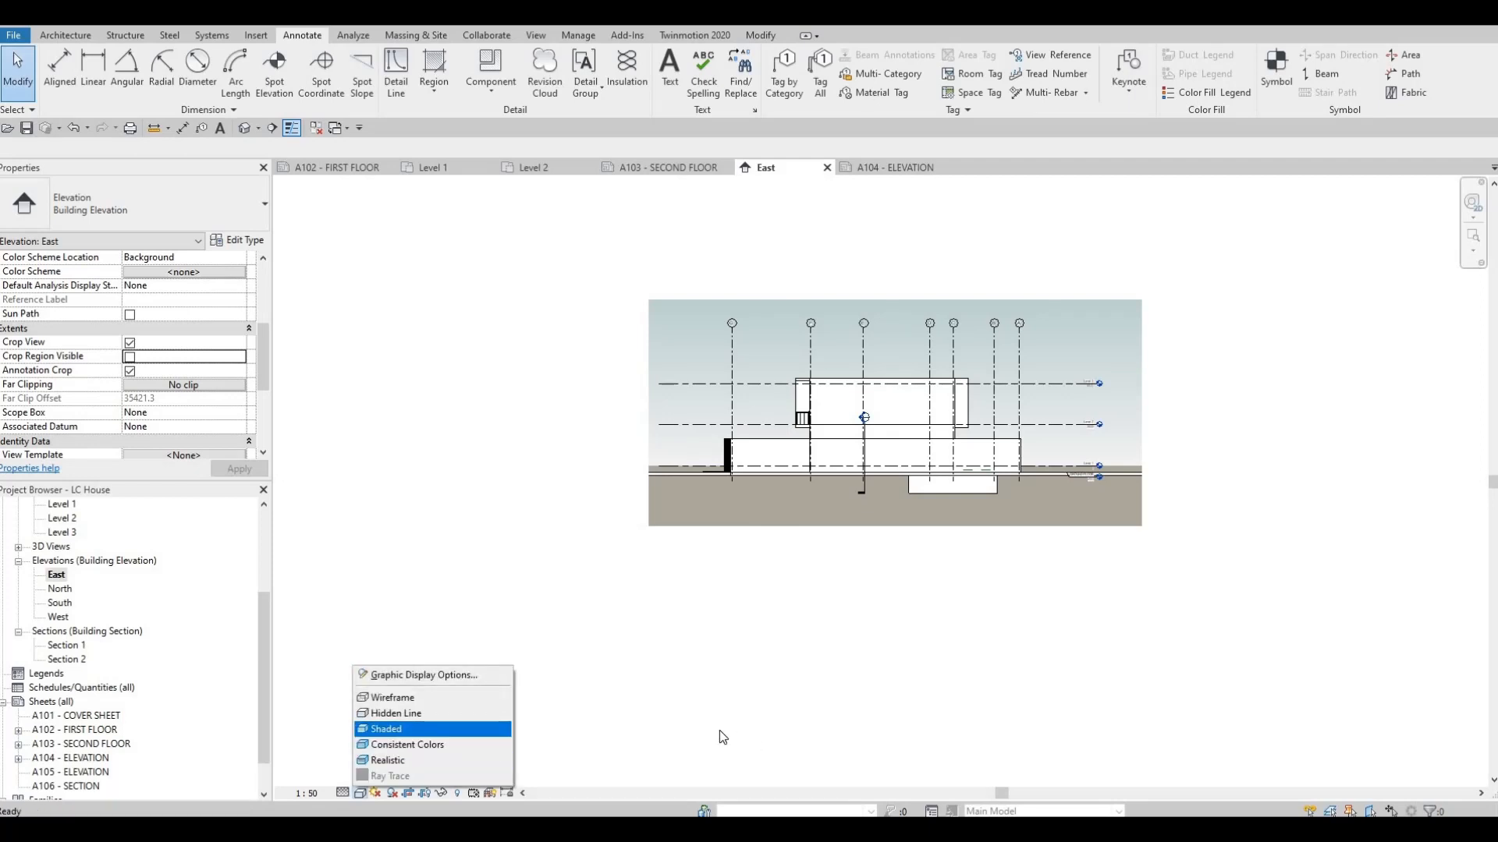
{"action": "left_click", "coordinate": [399, 730]}
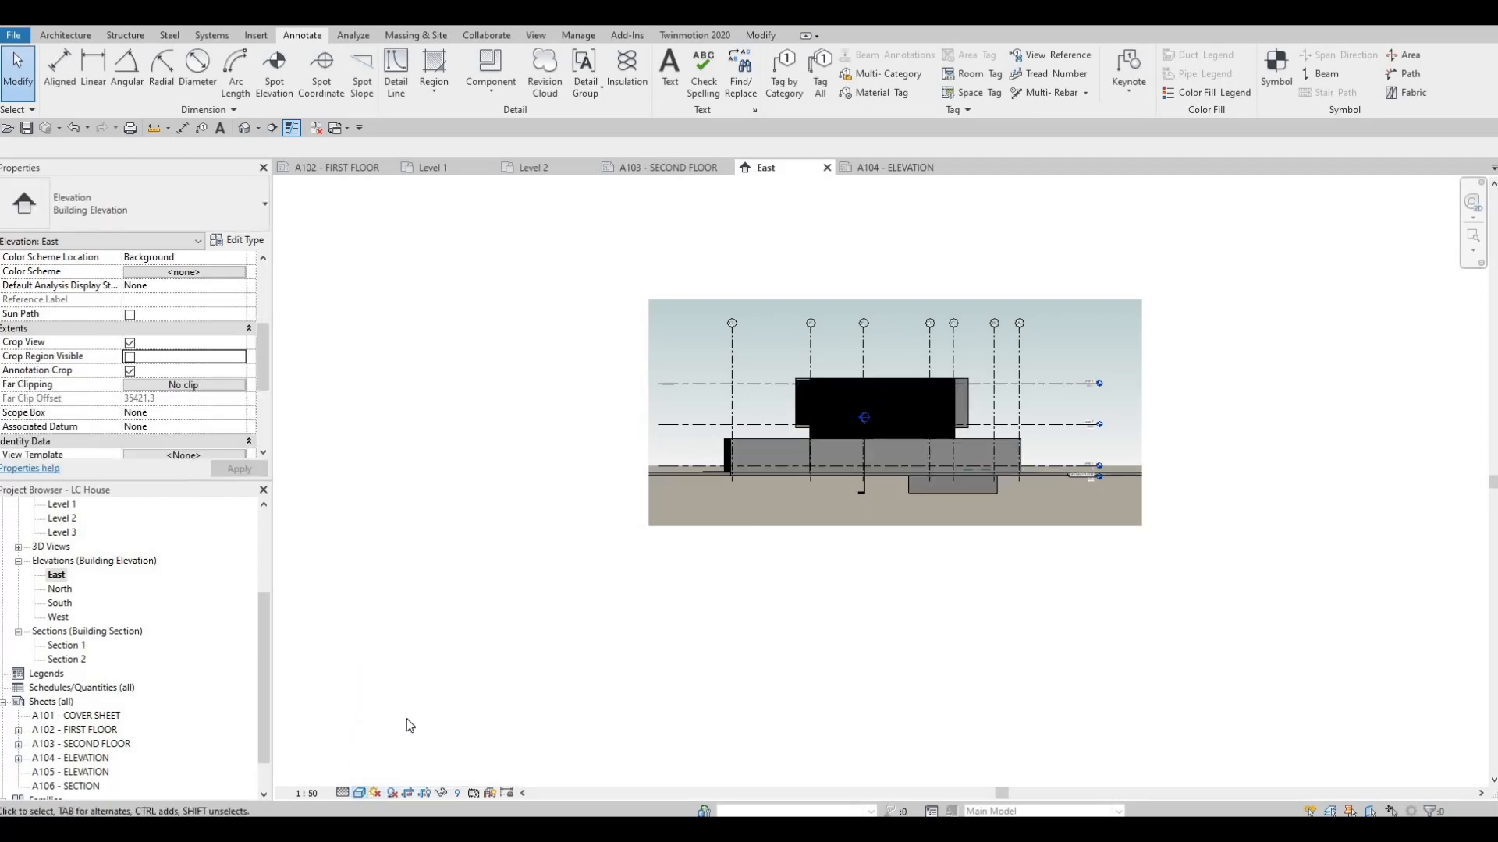
{"action": "left_click", "coordinate": [360, 792]}
{"action": "left_click", "coordinate": [392, 745]}
{"action": "left_click", "coordinate": [359, 793]}
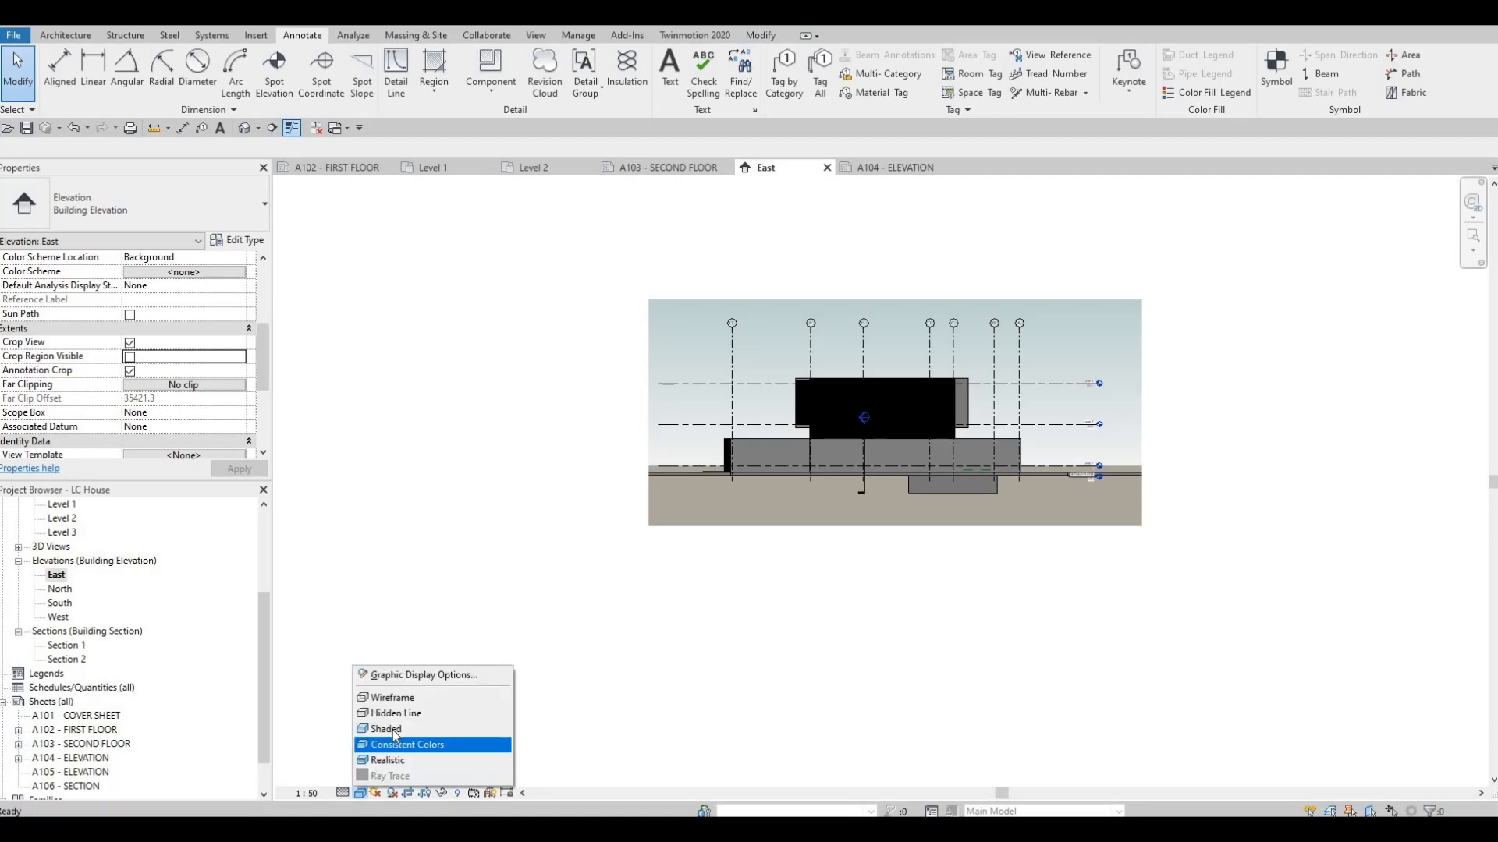
{"action": "key", "text": "Escape"}
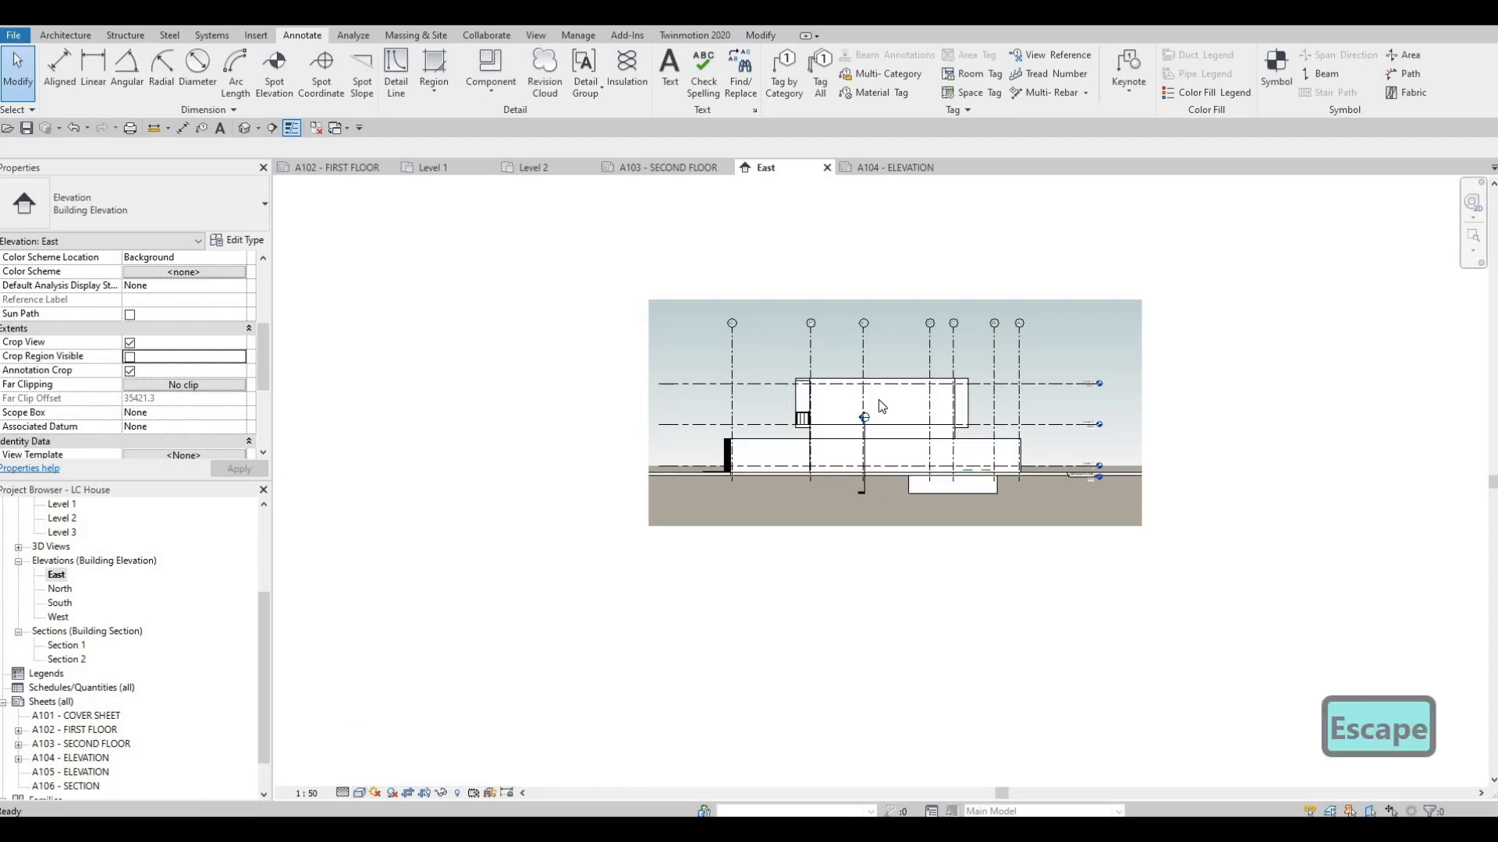
Open the North elevation and set its view scale to 1:50.
{"action": "scroll", "coordinate": [852, 412], "scroll_direction": "up", "scroll_amount": 1}
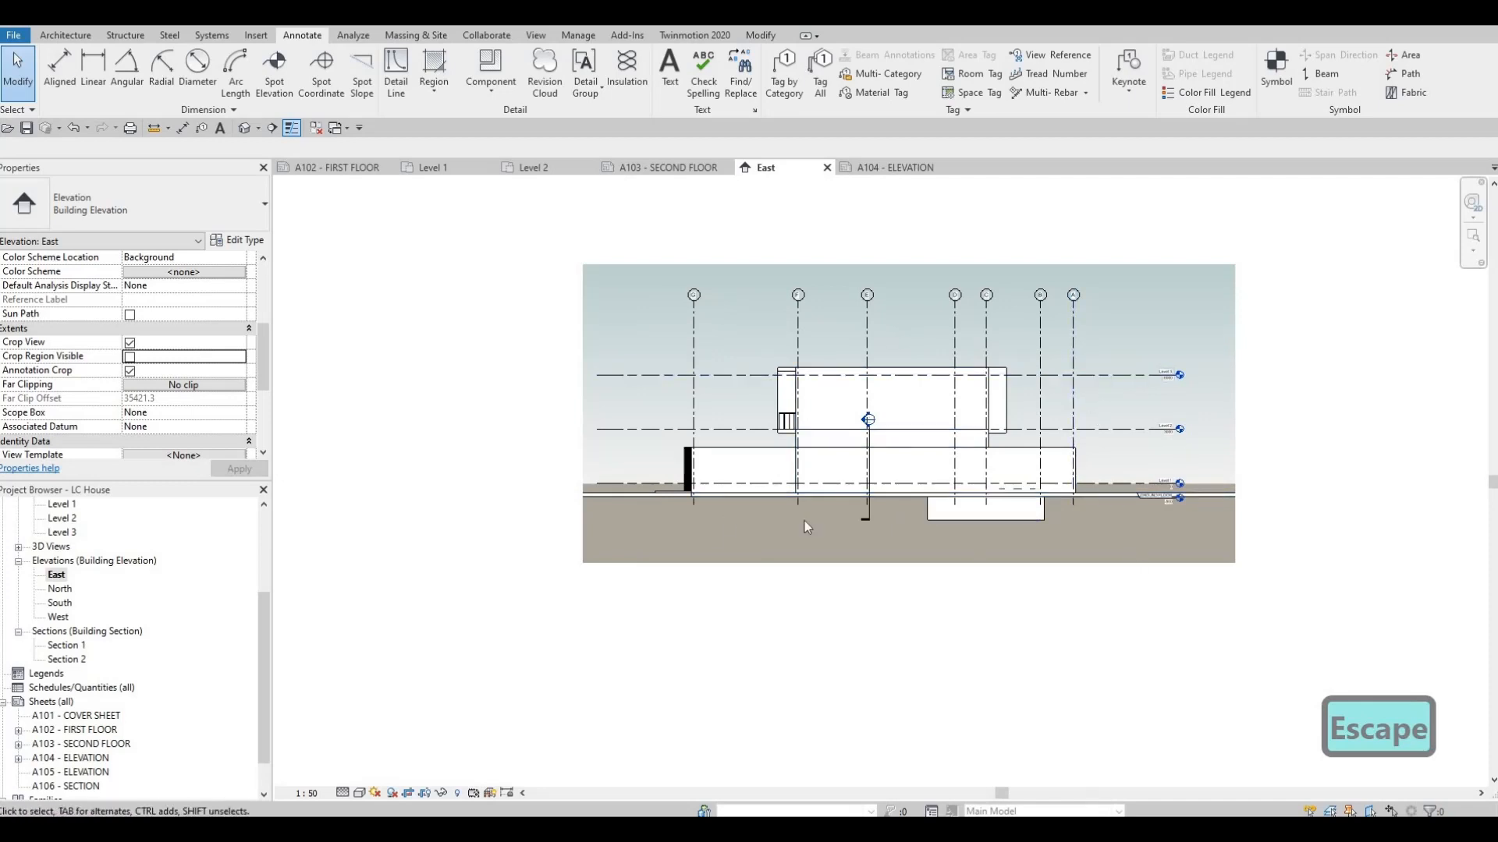
{"action": "double_click", "coordinate": [63, 589]}
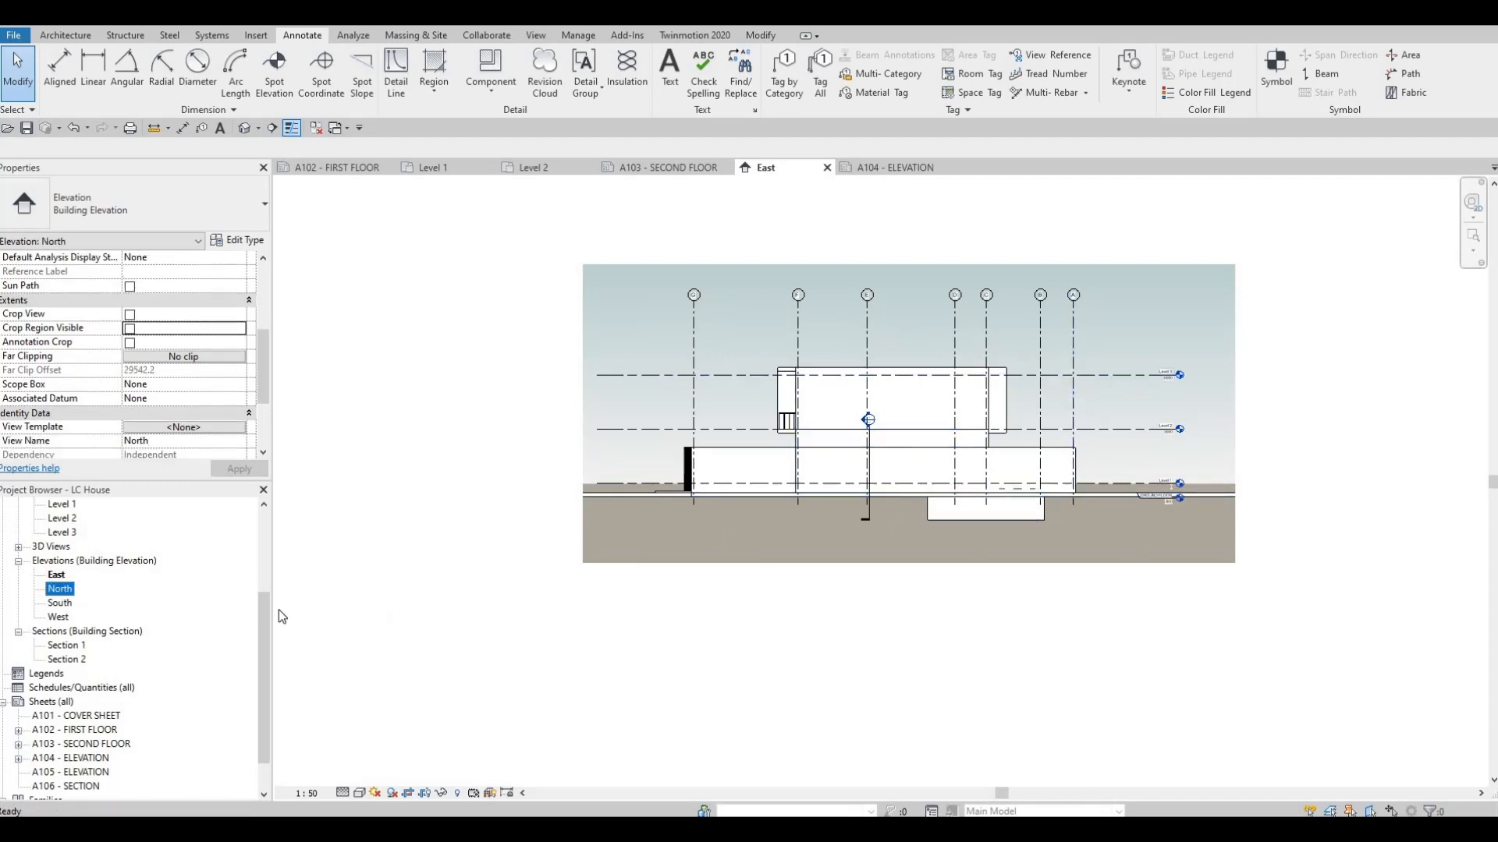
{"action": "left_click", "coordinate": [306, 793]}
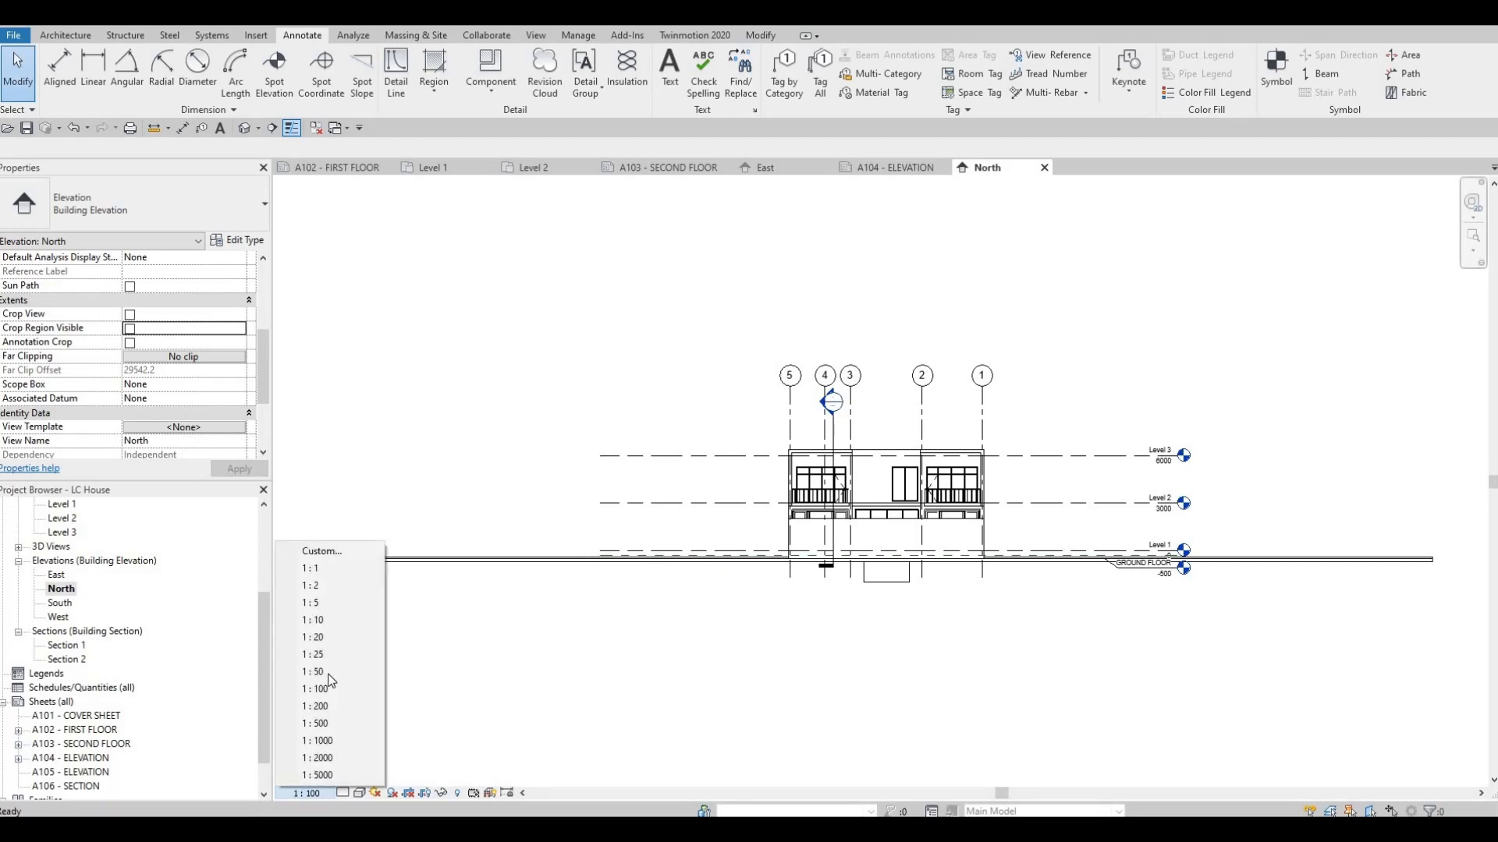
{"action": "left_click", "coordinate": [313, 672]}
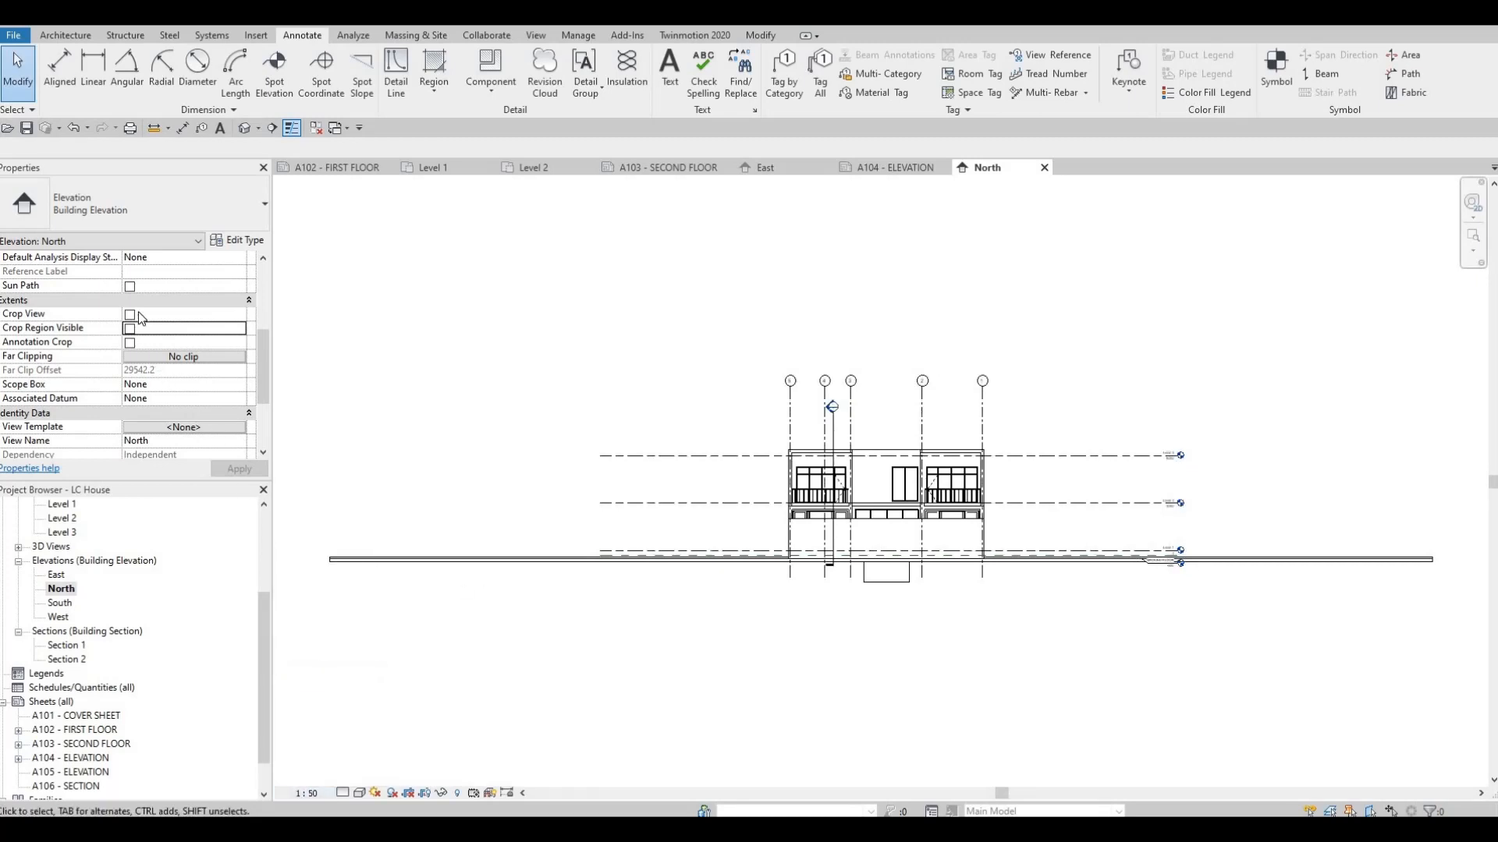
Turn on Crop View, Crop Region Visible and Annotation Crop for the North elevation.
{"action": "left_click", "coordinate": [130, 328]}
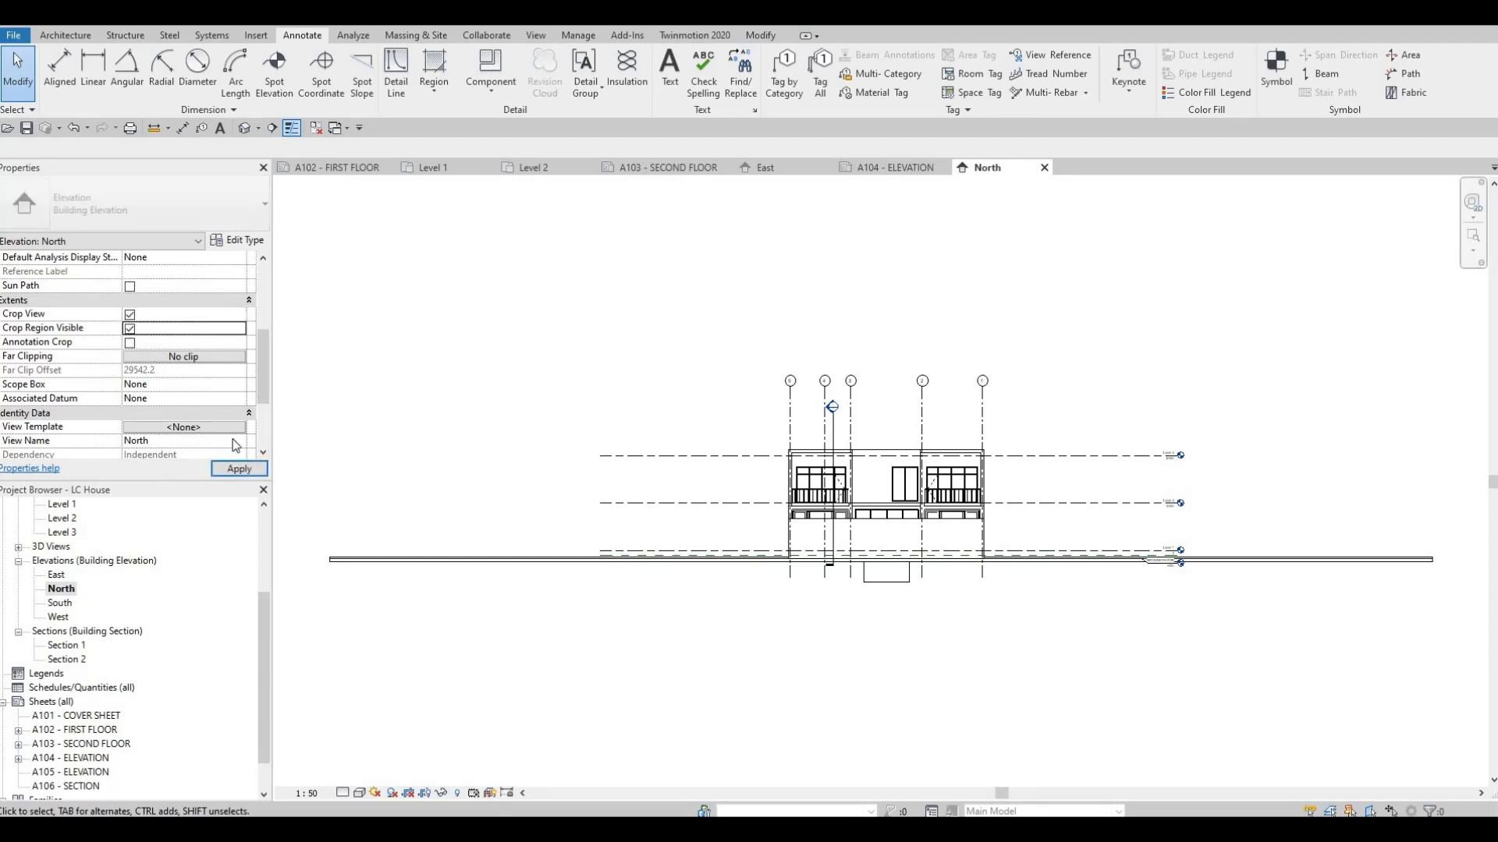
{"action": "left_click", "coordinate": [129, 343]}
{"action": "scroll", "coordinate": [310, 502], "scroll_direction": "down", "scroll_amount": 1}
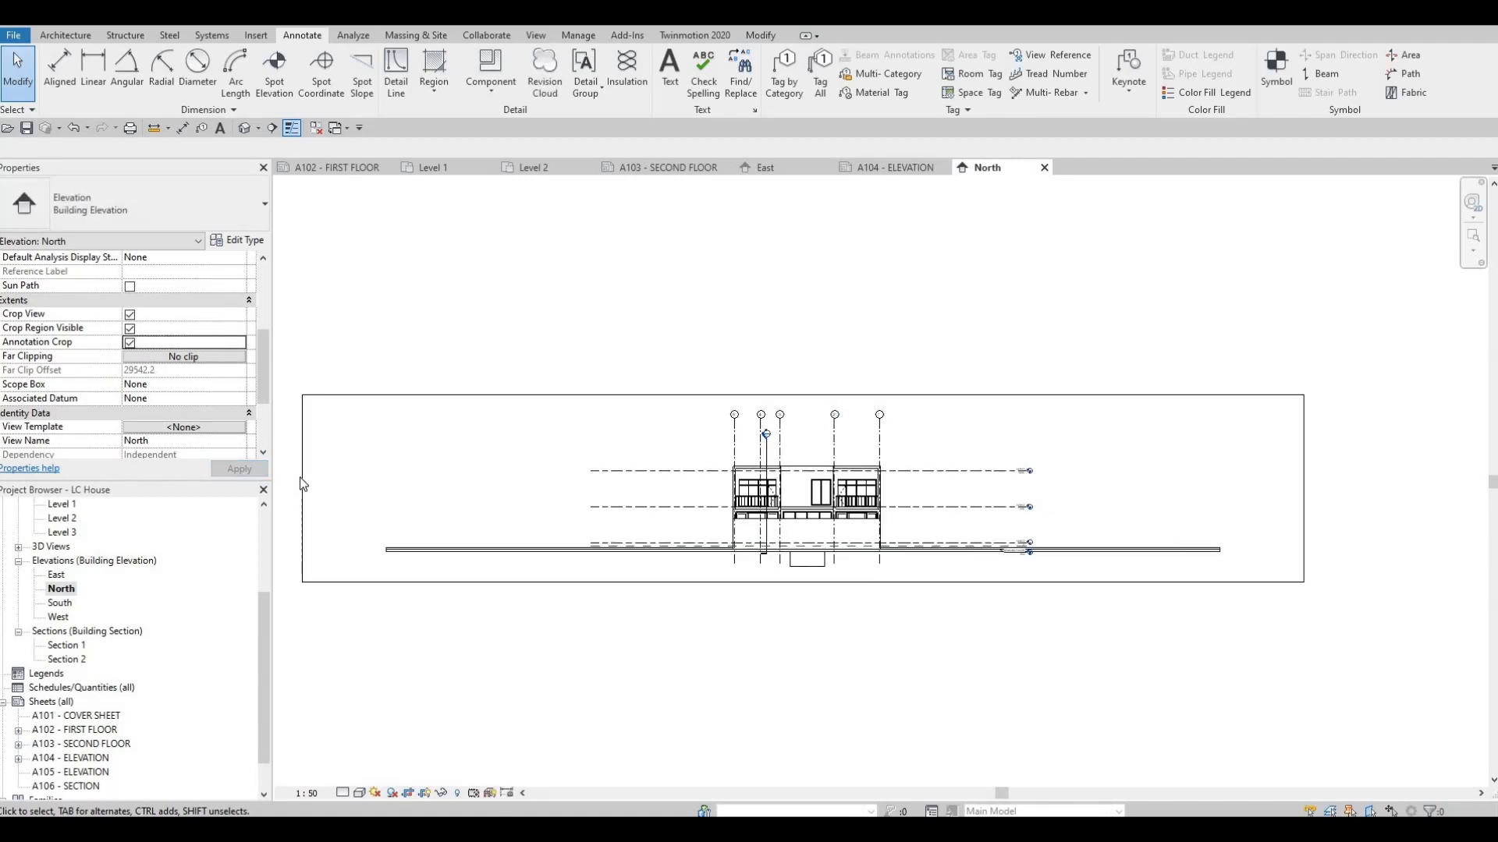
Pull in the left and right sides of the North elevation's crop region to fit closely around the building.
{"action": "left_click", "coordinate": [304, 489]}
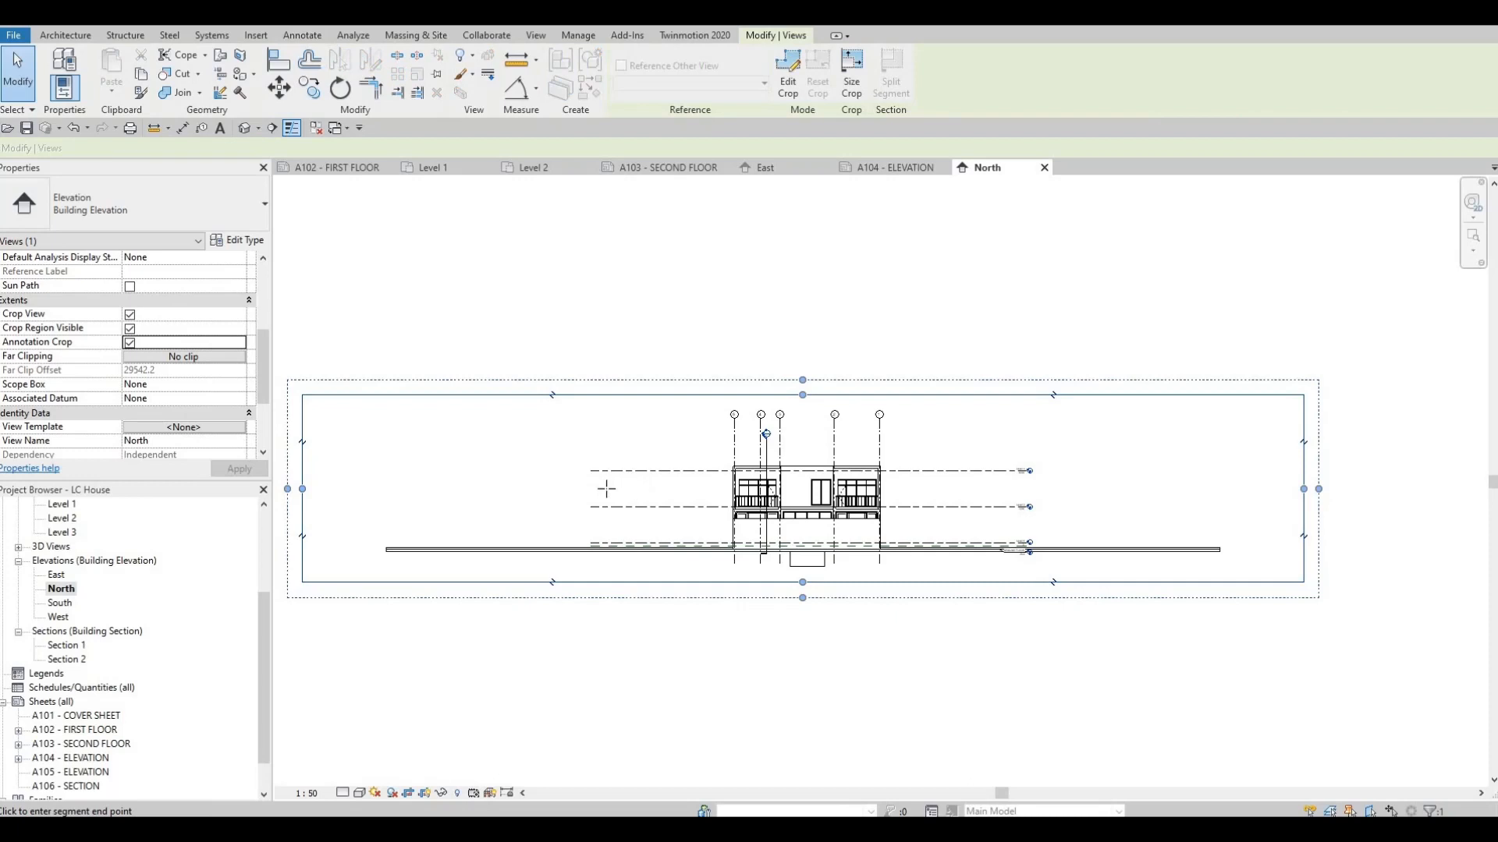
{"action": "left_click_drag", "start_coordinate": [606, 489], "coordinate": [602, 489]}
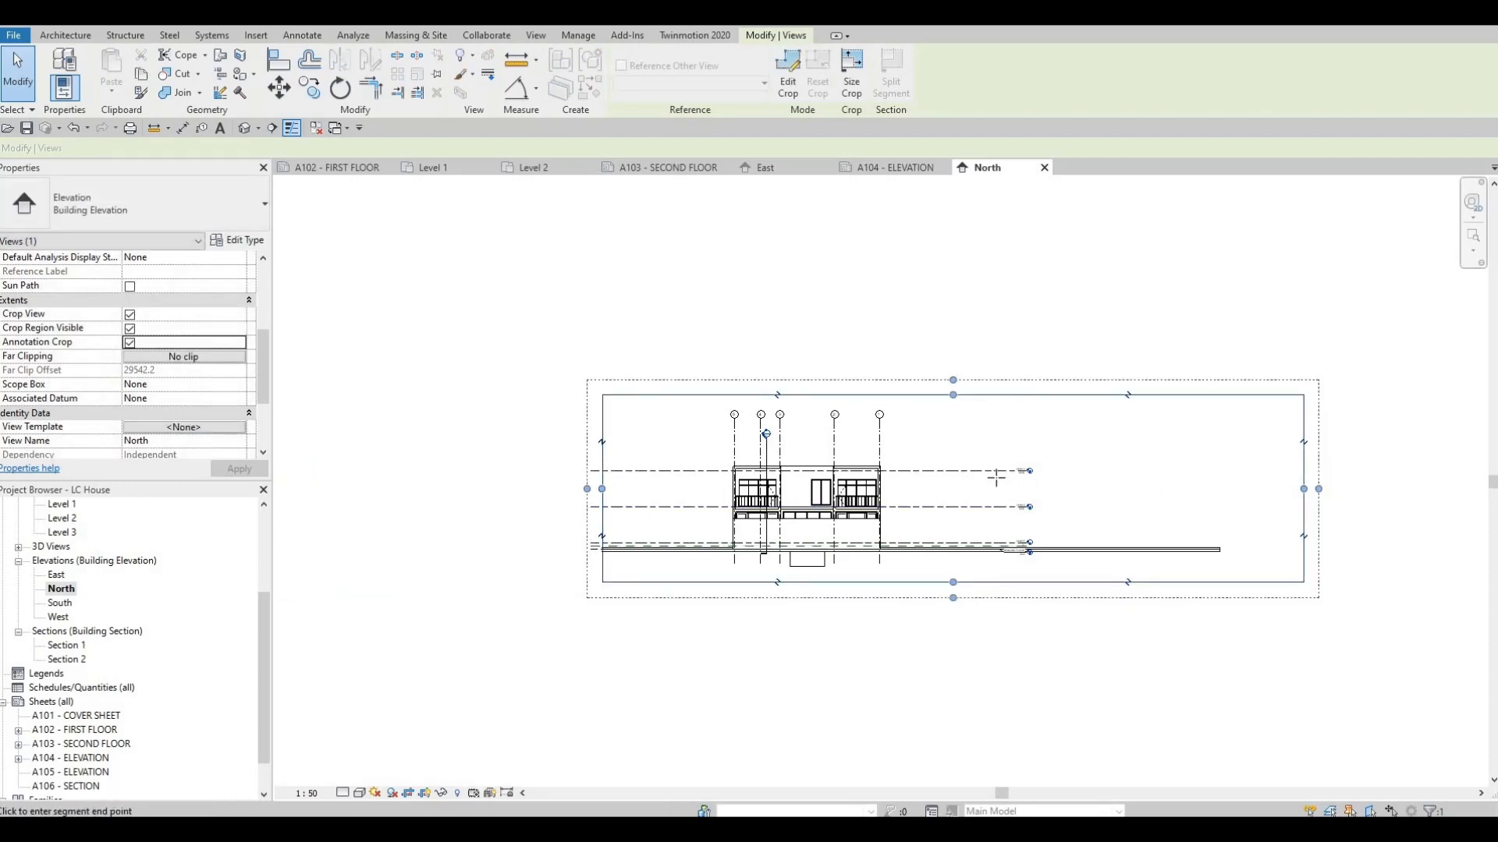
{"action": "left_click_drag", "start_coordinate": [978, 479], "coordinate": [961, 479]}
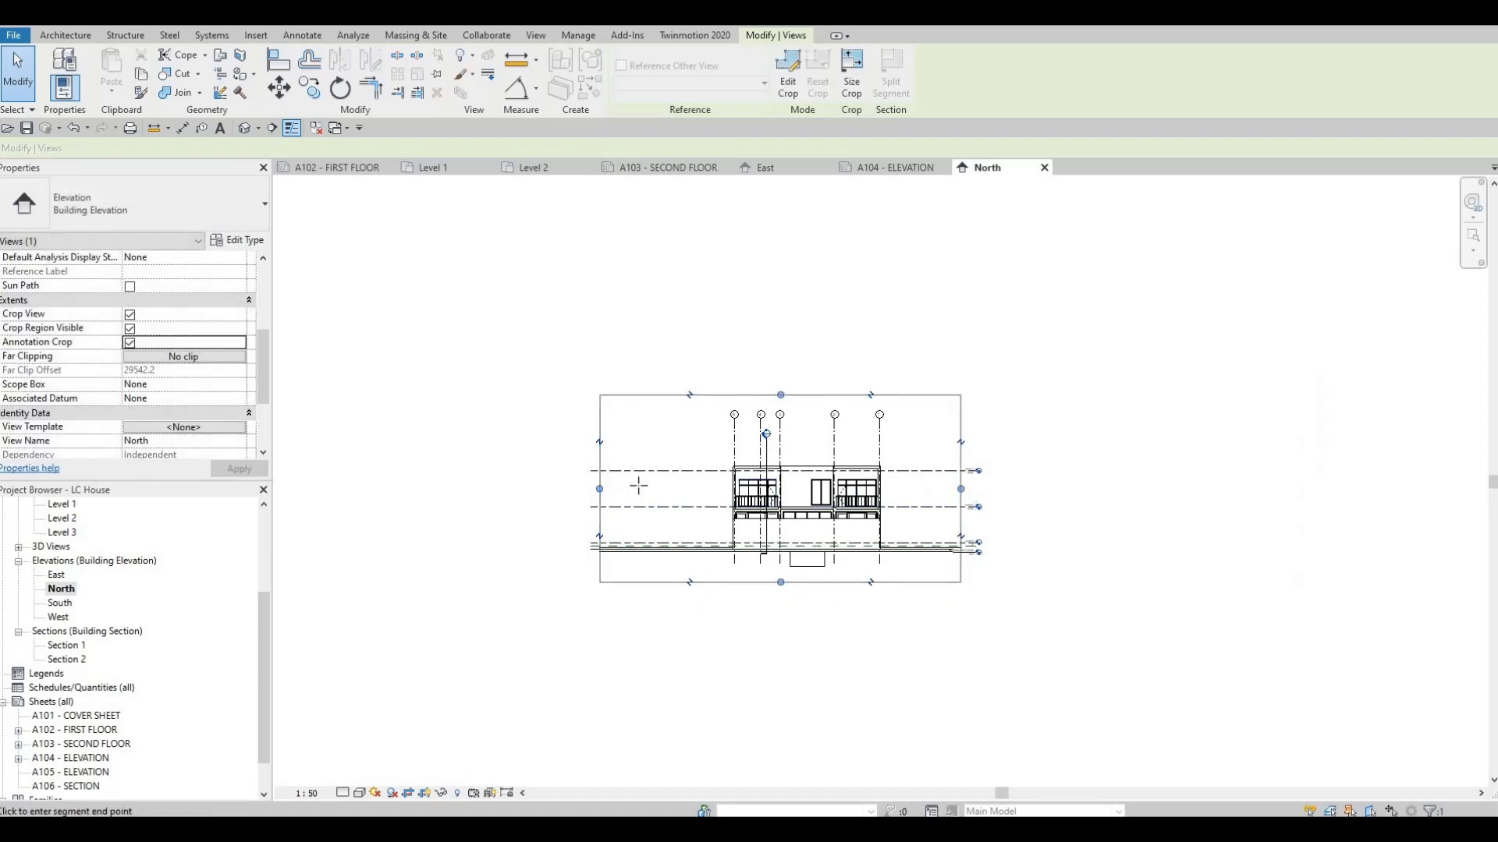
{"action": "left_click_drag", "start_coordinate": [599, 488], "coordinate": [638, 486]}
{"action": "scroll", "coordinate": [869, 482], "scroll_direction": "up", "scroll_amount": 2}
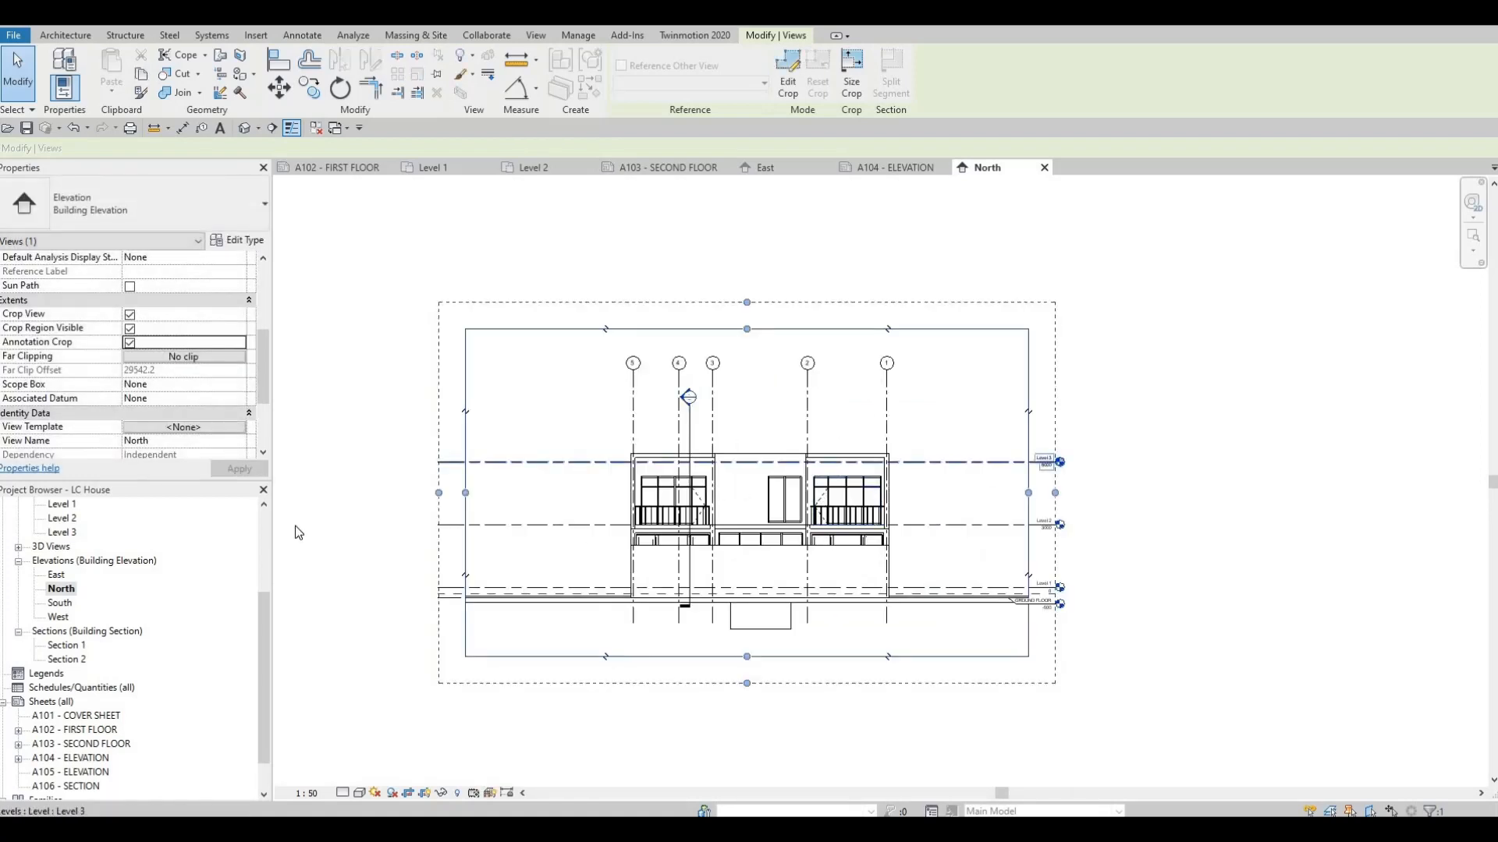
{"action": "scroll", "coordinate": [296, 528], "scroll_direction": "down", "scroll_amount": 2}
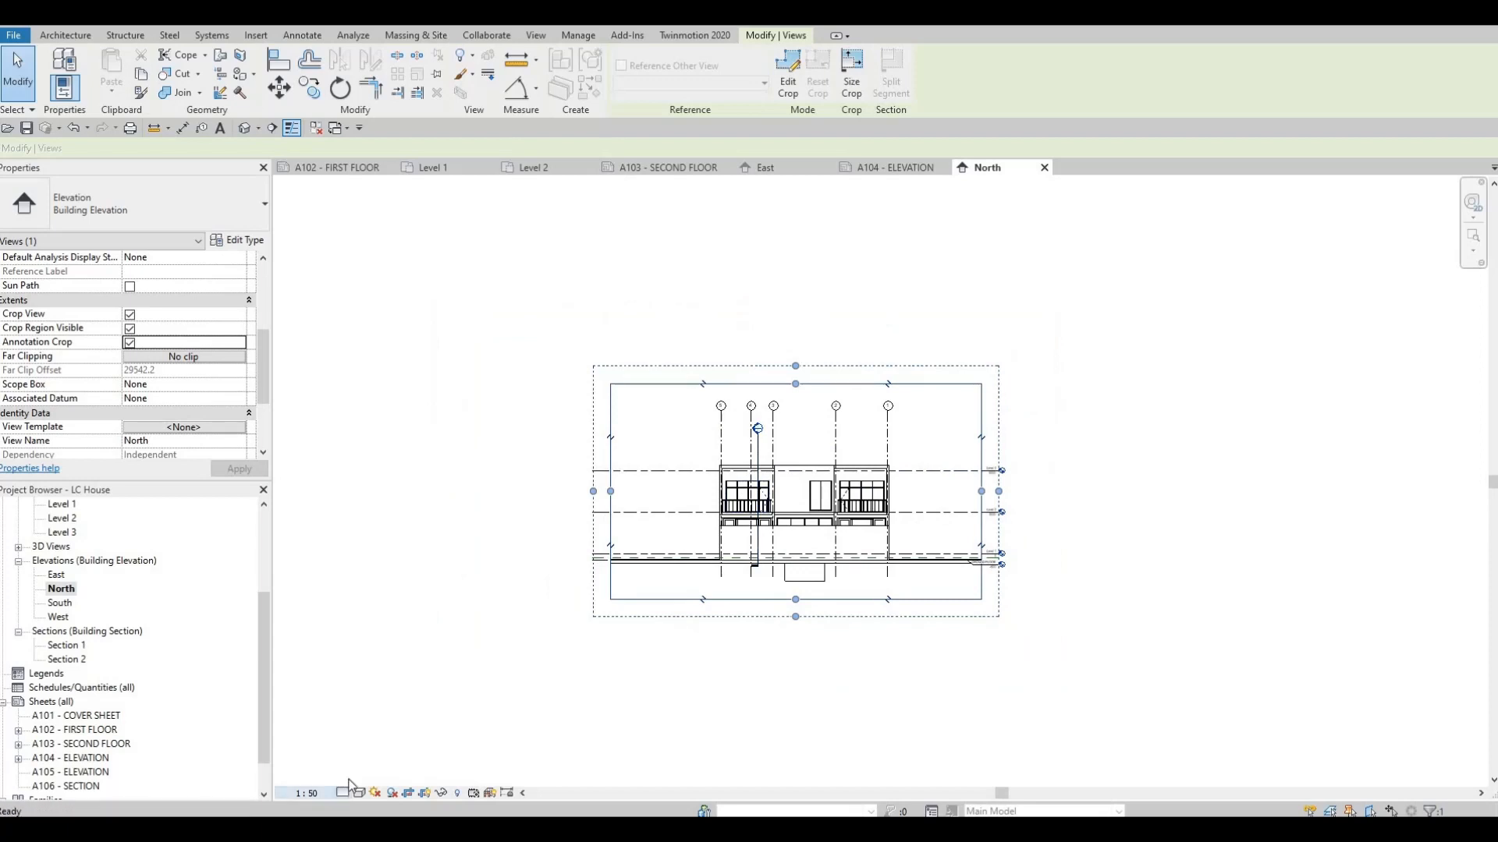
Change the North elevation's detail level and set its background to Gradient in the Graphic Display Options.
{"action": "left_click", "coordinate": [346, 794]}
{"action": "left_click", "coordinate": [363, 776]}
{"action": "left_click", "coordinate": [360, 794]}
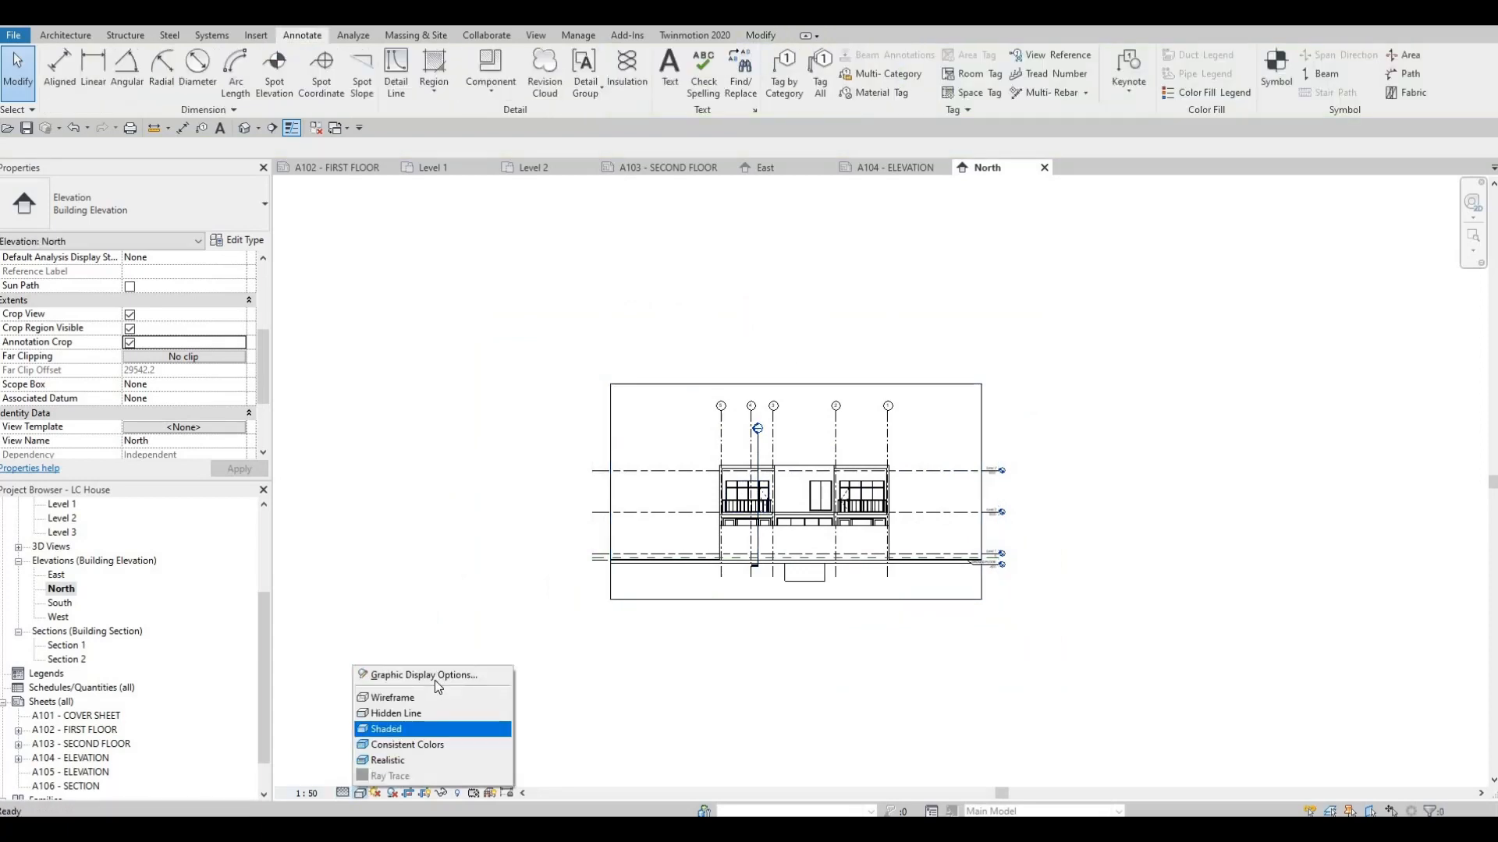
{"action": "left_click", "coordinate": [421, 675]}
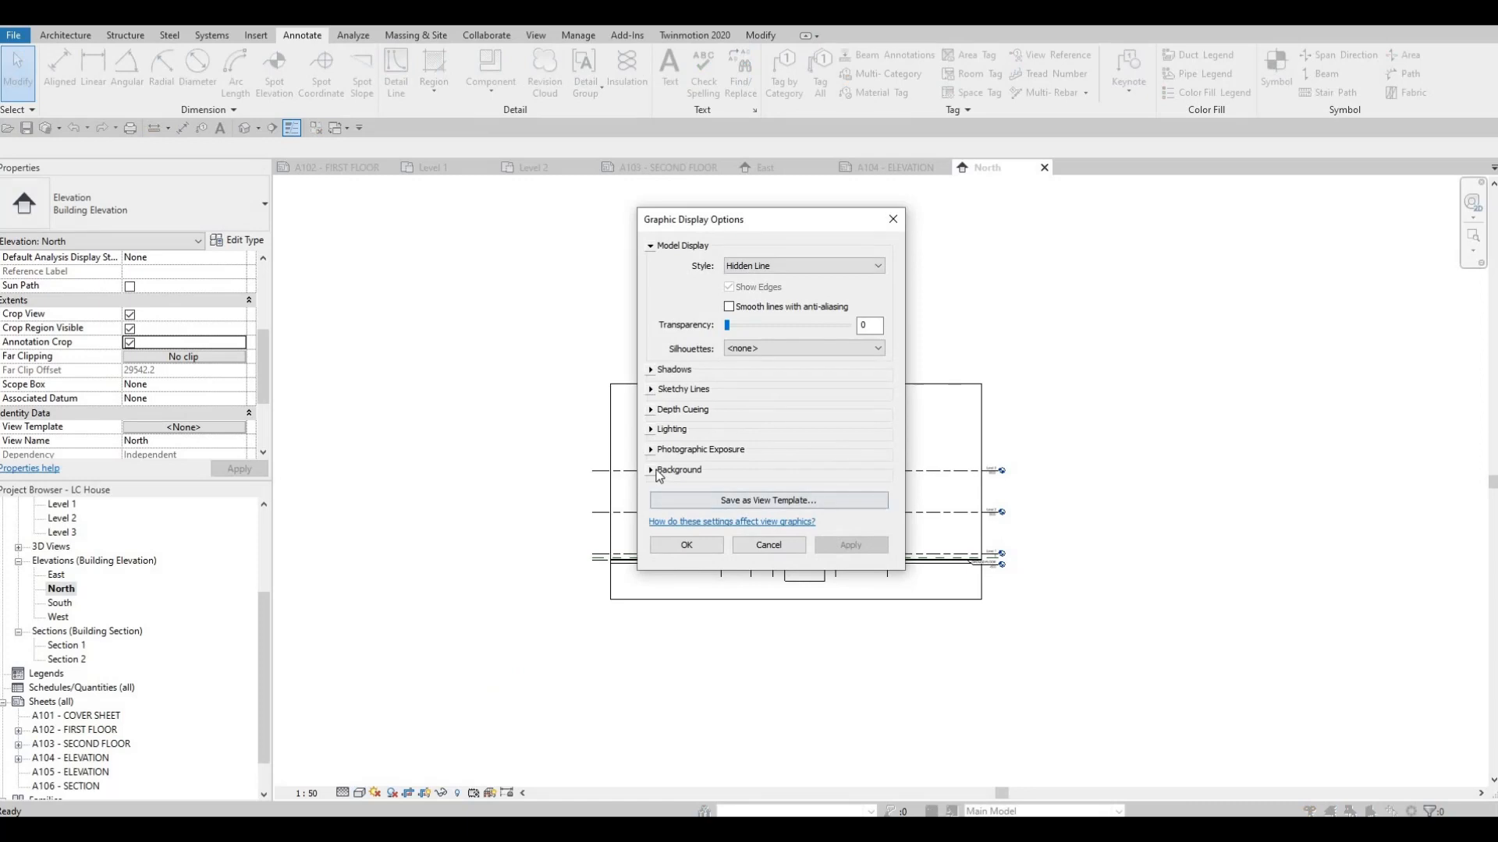
{"action": "left_click", "coordinate": [739, 471]}
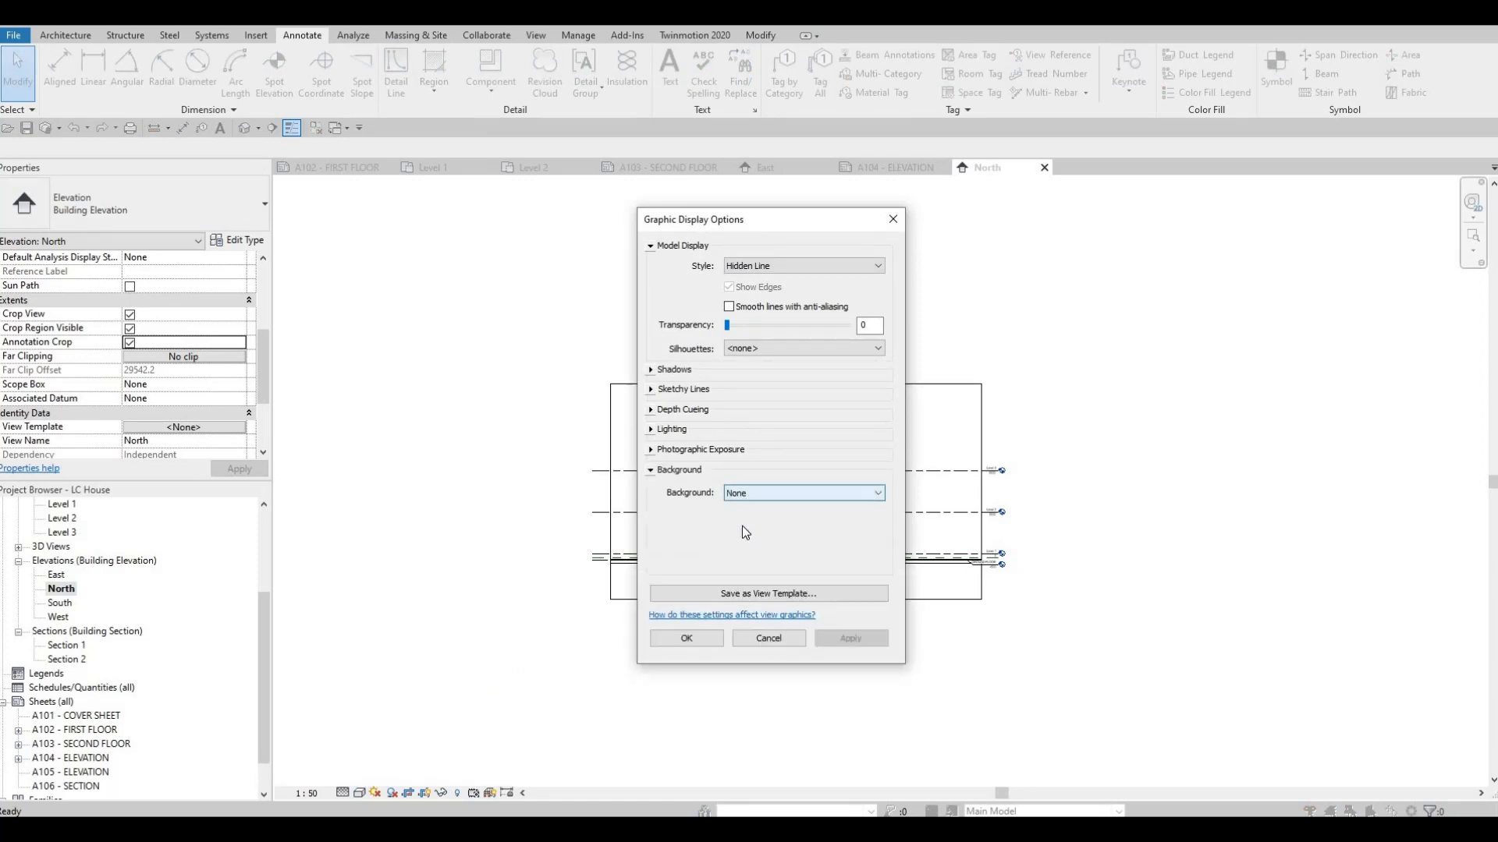
{"action": "left_click", "coordinate": [742, 495]}
{"action": "left_click", "coordinate": [780, 514]}
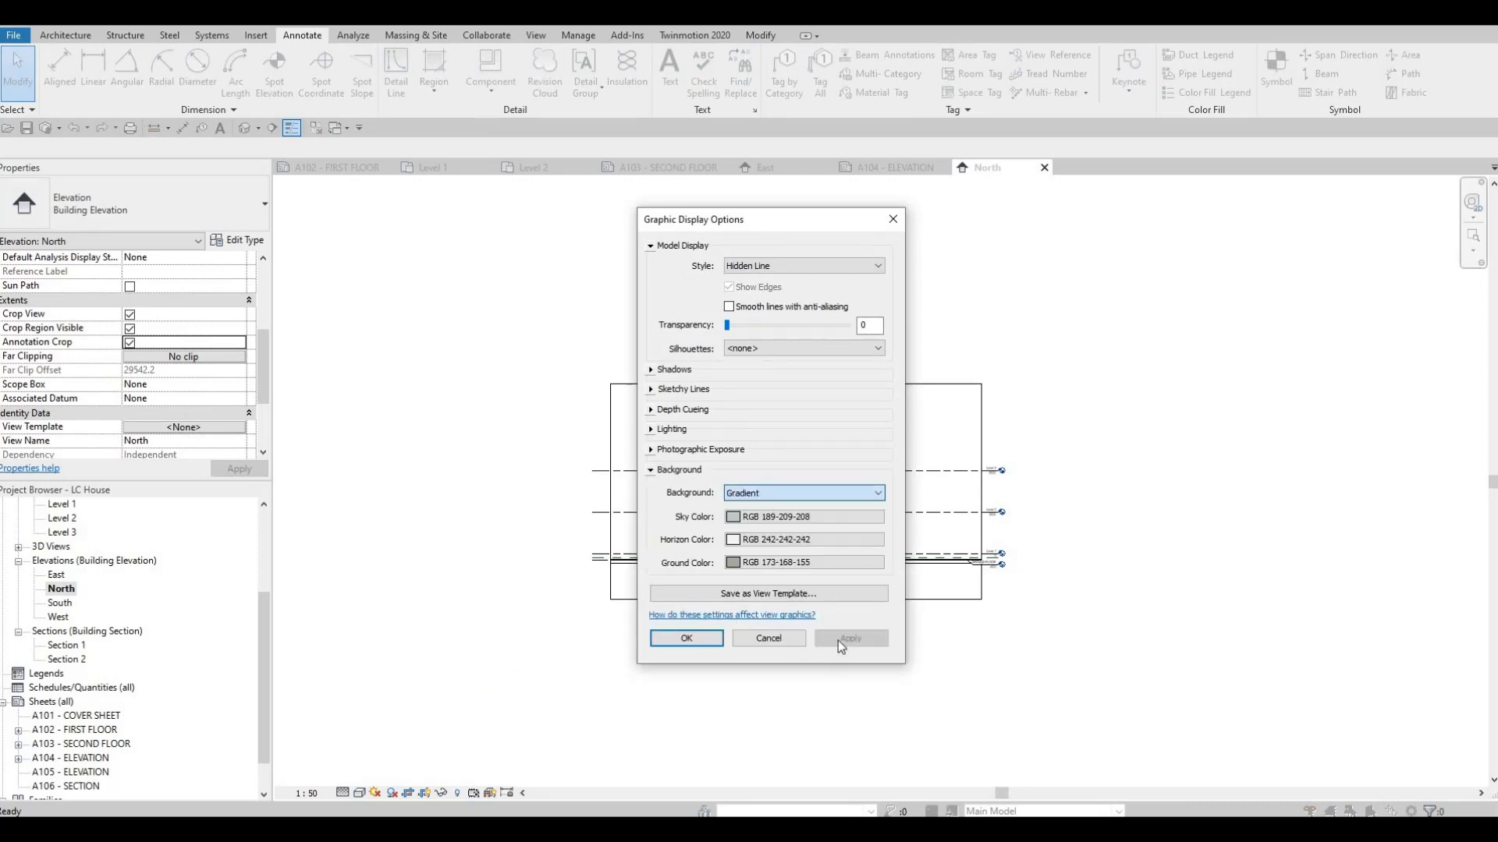
{"action": "left_click", "coordinate": [700, 639]}
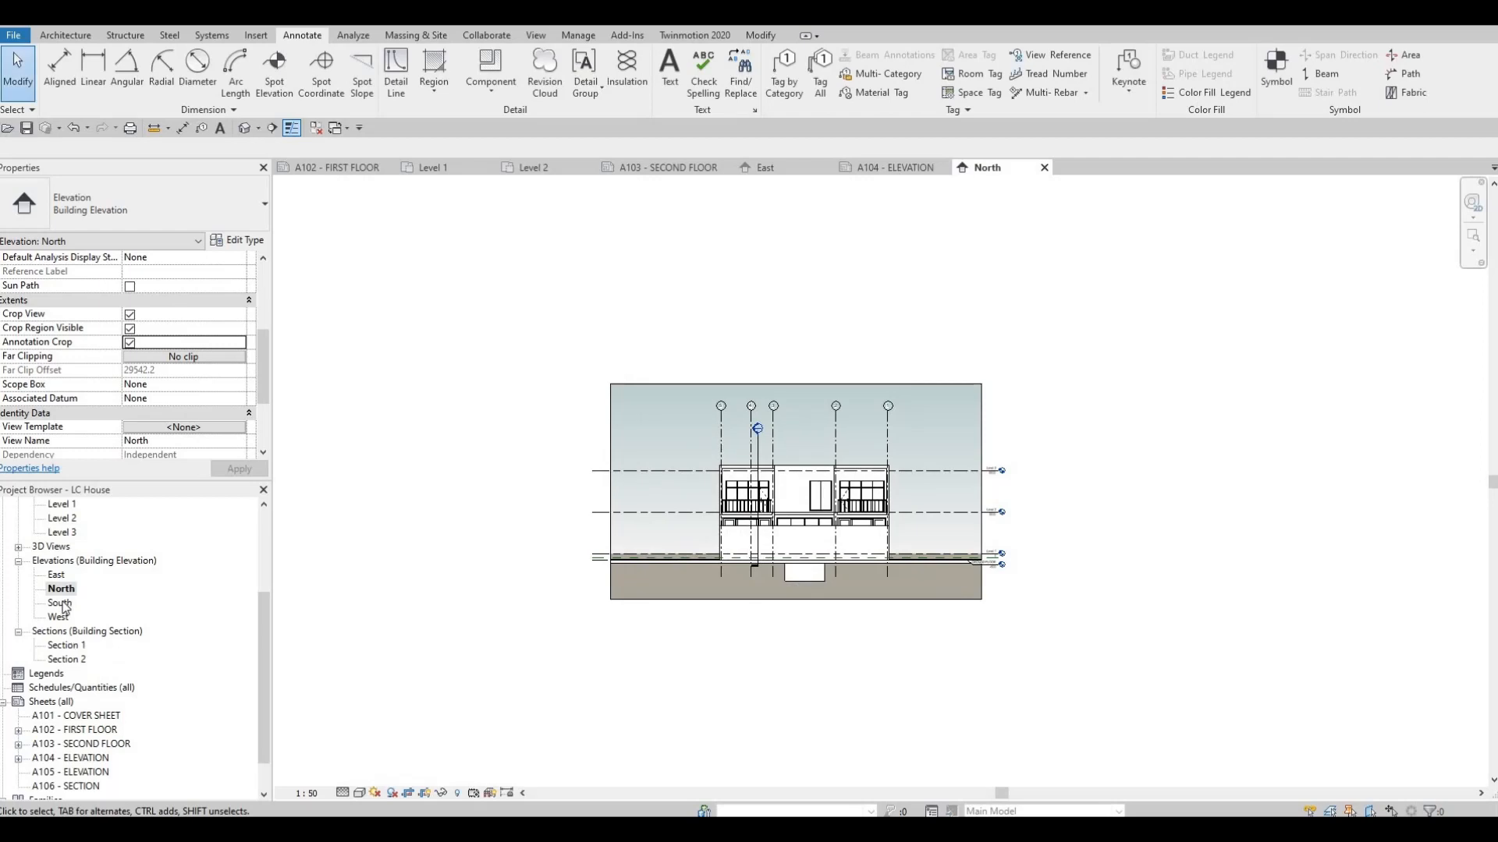
Open the South elevation and set its view scale to 1:50.
{"action": "double_click", "coordinate": [60, 603]}
{"action": "left_click", "coordinate": [306, 794]}
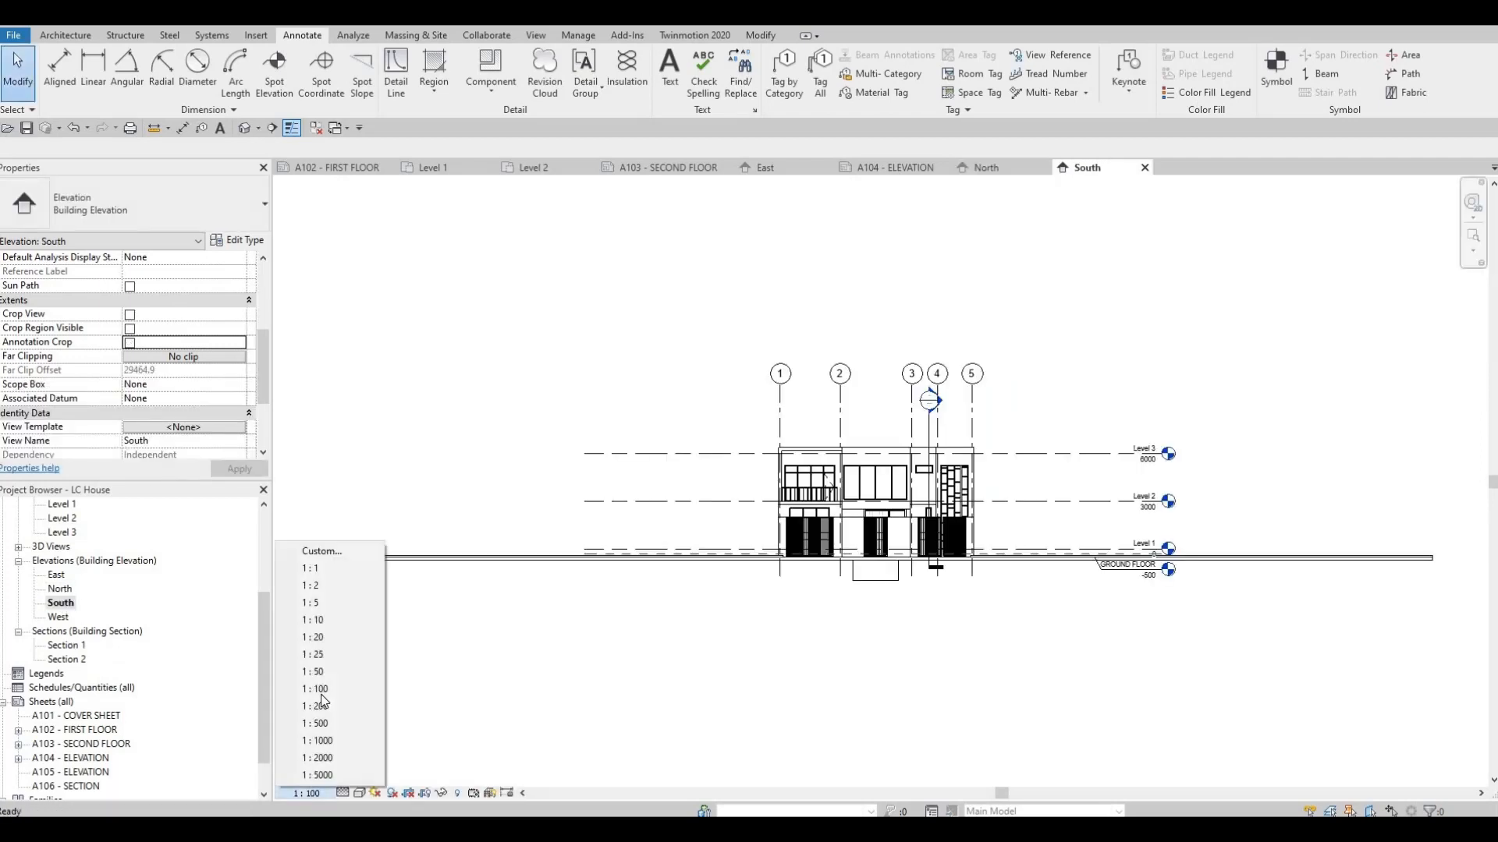
{"action": "left_click", "coordinate": [314, 672]}
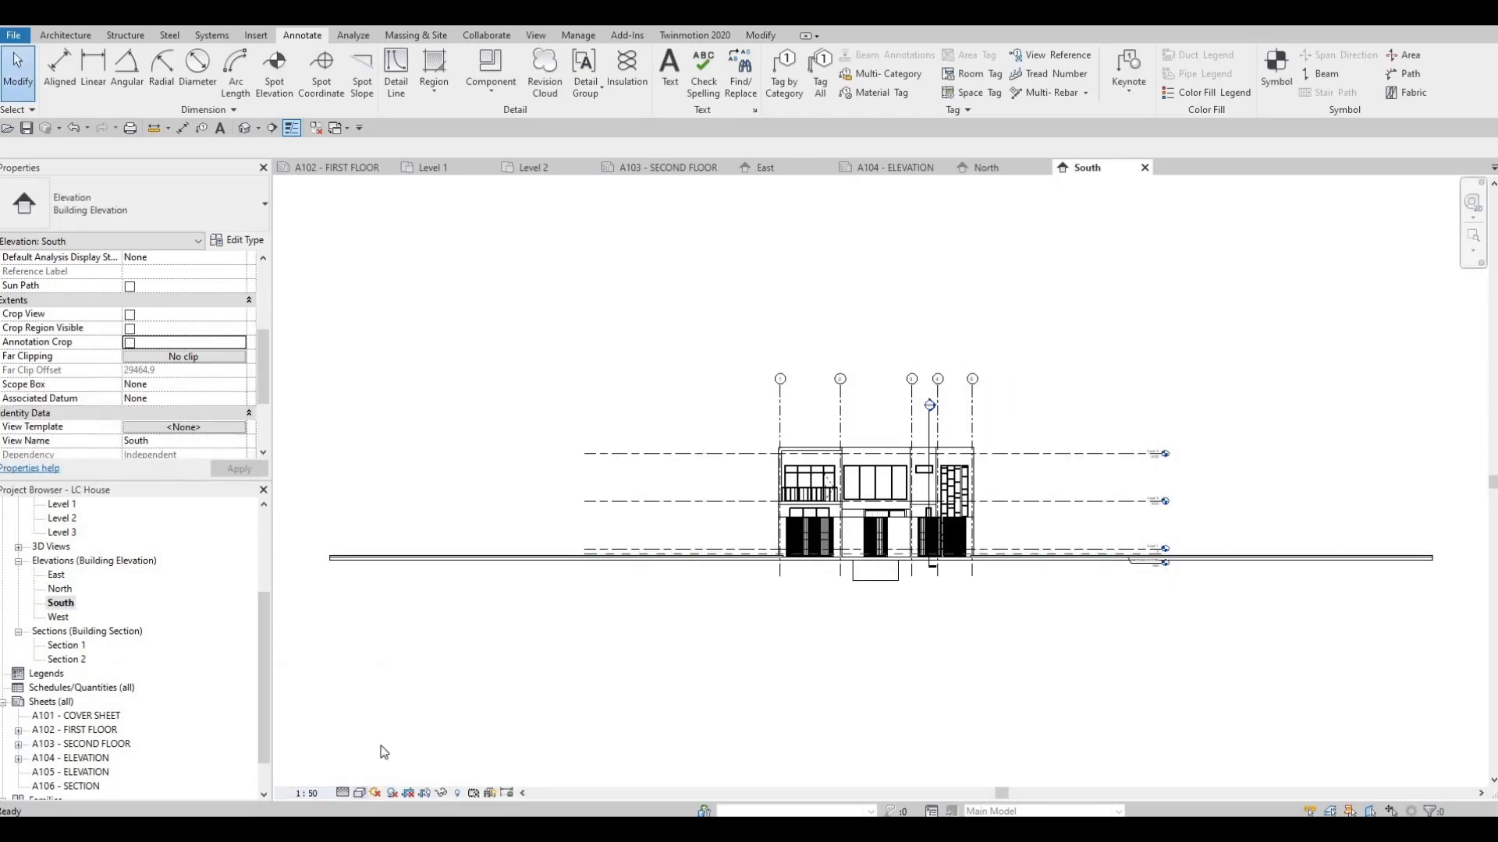
Set the South elevation's background to Gradient in the Graphic Display Options.
{"action": "left_click", "coordinate": [360, 793]}
{"action": "left_click", "coordinate": [468, 675]}
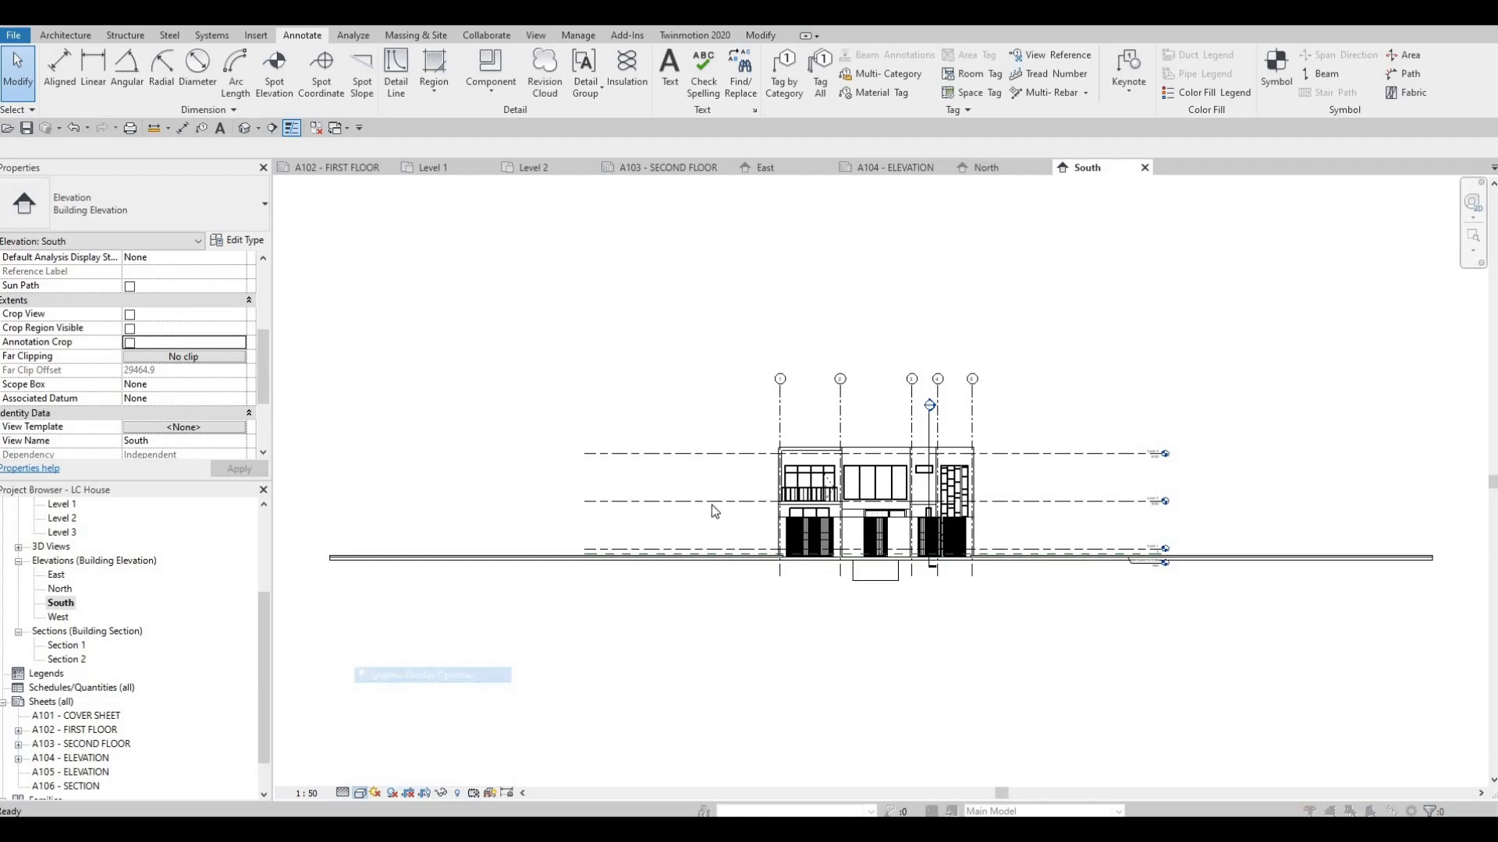
{"action": "left_click", "coordinate": [680, 470]}
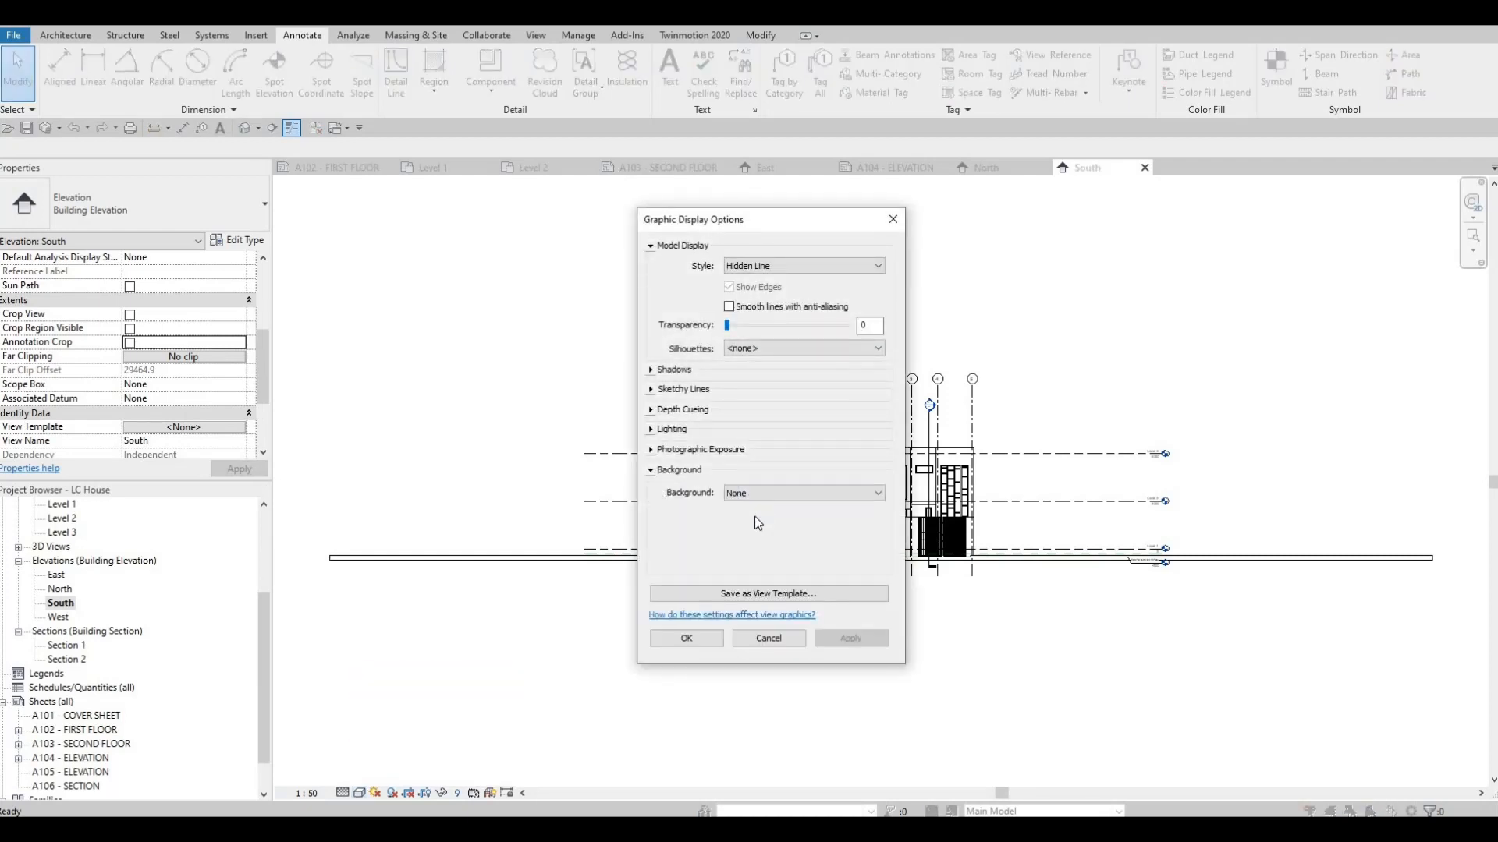
{"action": "left_click", "coordinate": [764, 493]}
{"action": "left_click", "coordinate": [752, 526]}
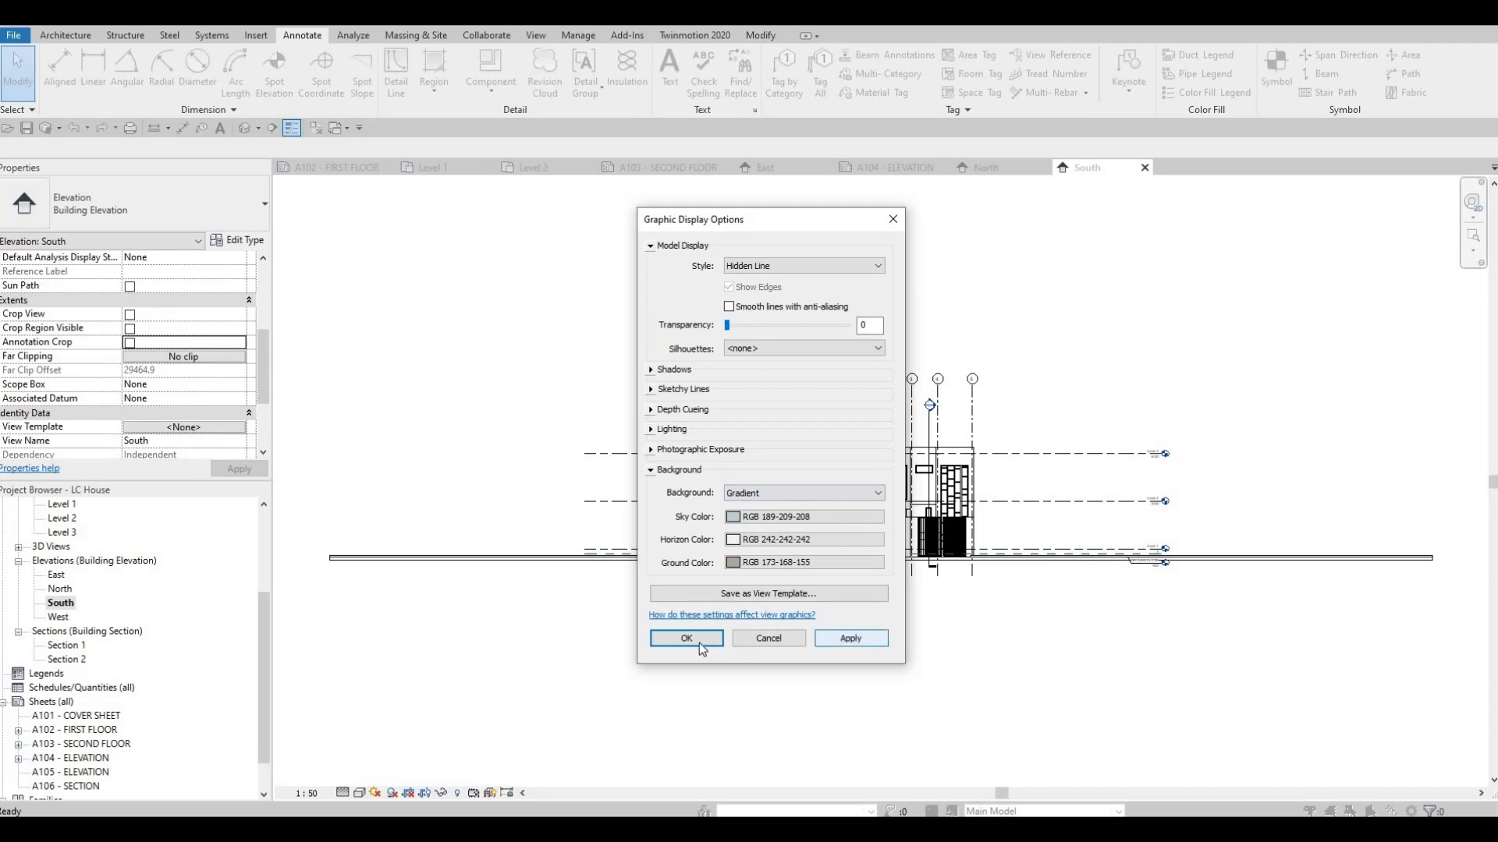
{"action": "left_click", "coordinate": [698, 639]}
Turn on Crop View, Crop Region Visible and Annotation Crop for the South elevation.
{"action": "left_click", "coordinate": [130, 315]}
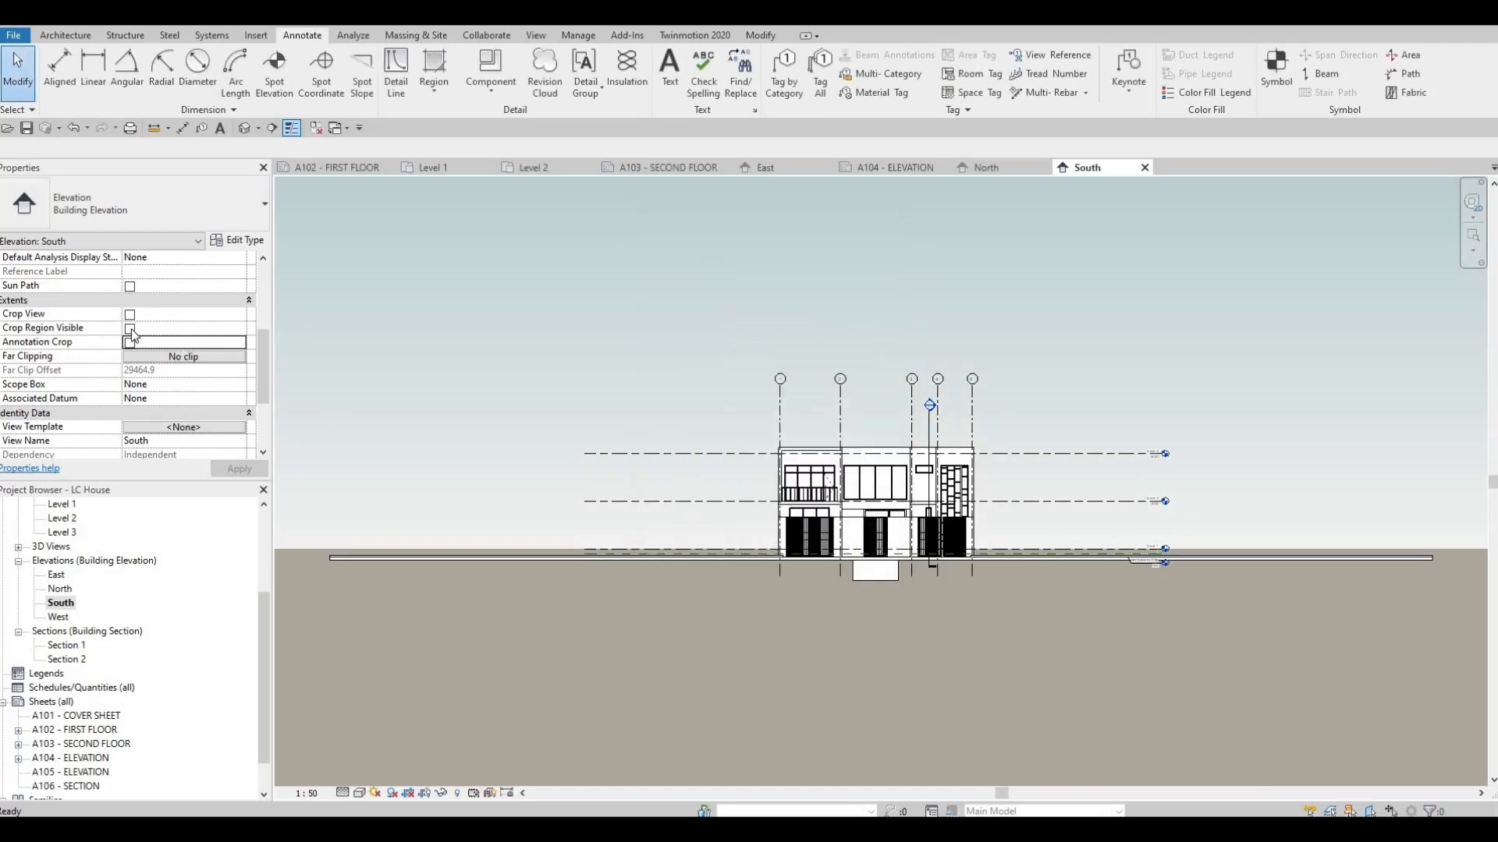
{"action": "left_click", "coordinate": [129, 328]}
{"action": "left_click", "coordinate": [130, 343]}
{"action": "left_click", "coordinate": [240, 469]}
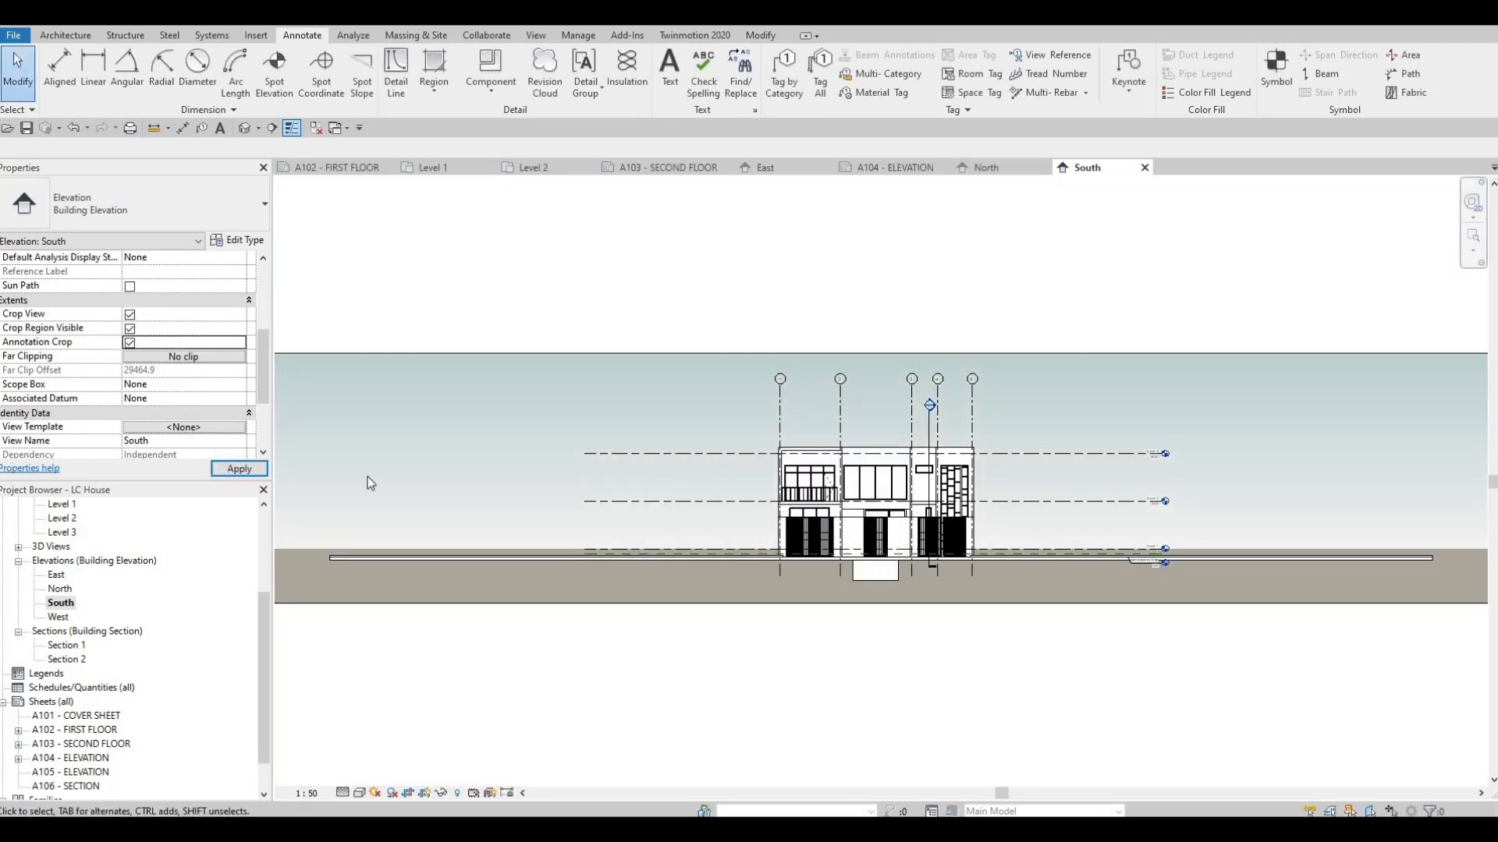
Pull in the left and right sides of the South elevation's crop region to fit closely around the building.
{"action": "scroll", "coordinate": [427, 476], "scroll_direction": "down", "scroll_amount": 3}
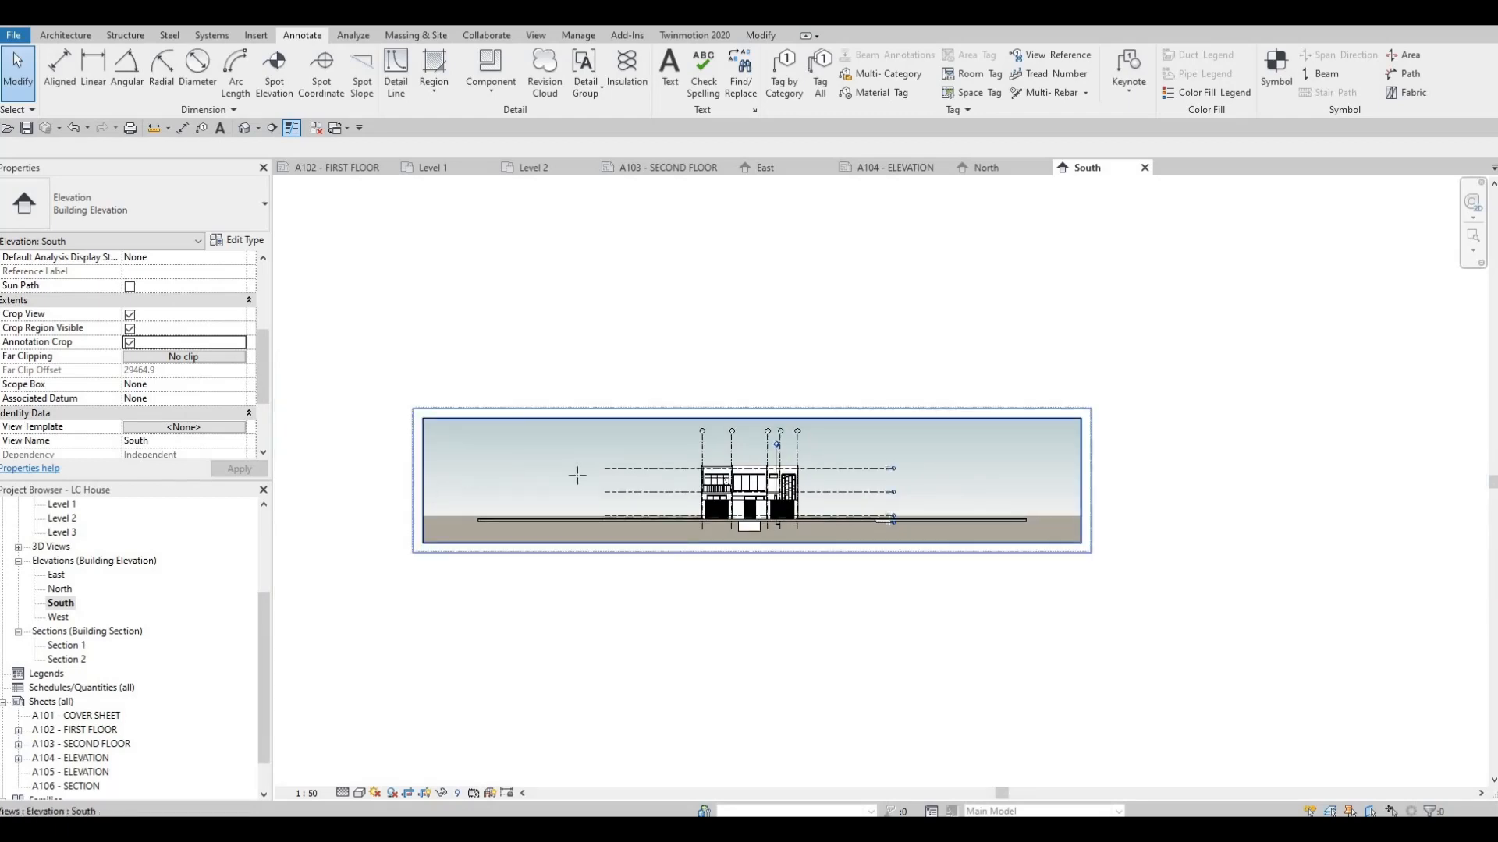
{"action": "left_click", "coordinate": [423, 479]}
{"action": "left_click_drag", "start_coordinate": [423, 481], "coordinate": [618, 481]}
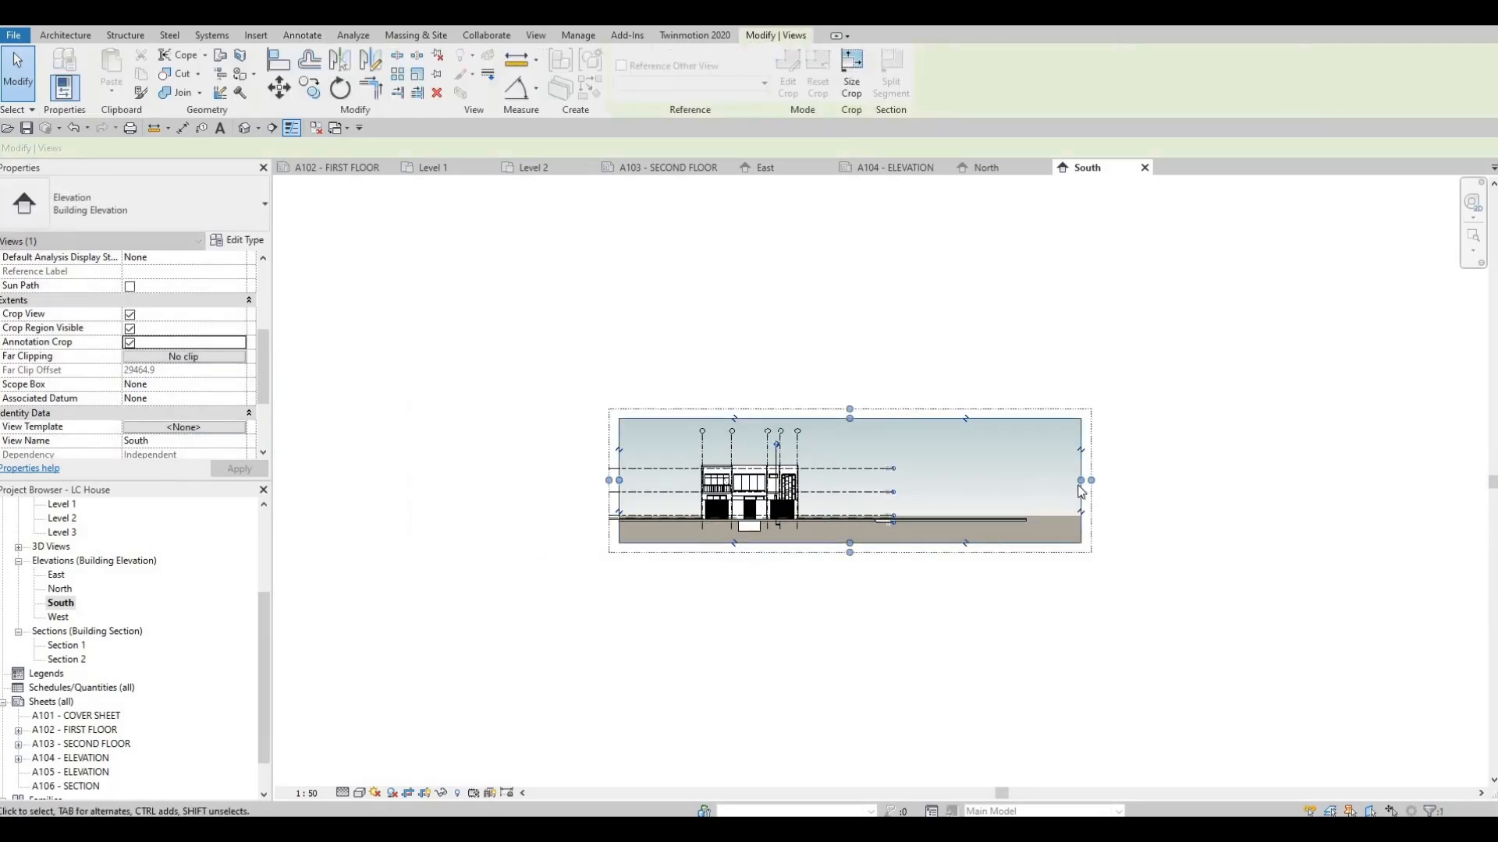
{"action": "left_click_drag", "start_coordinate": [870, 483], "coordinate": [854, 484]}
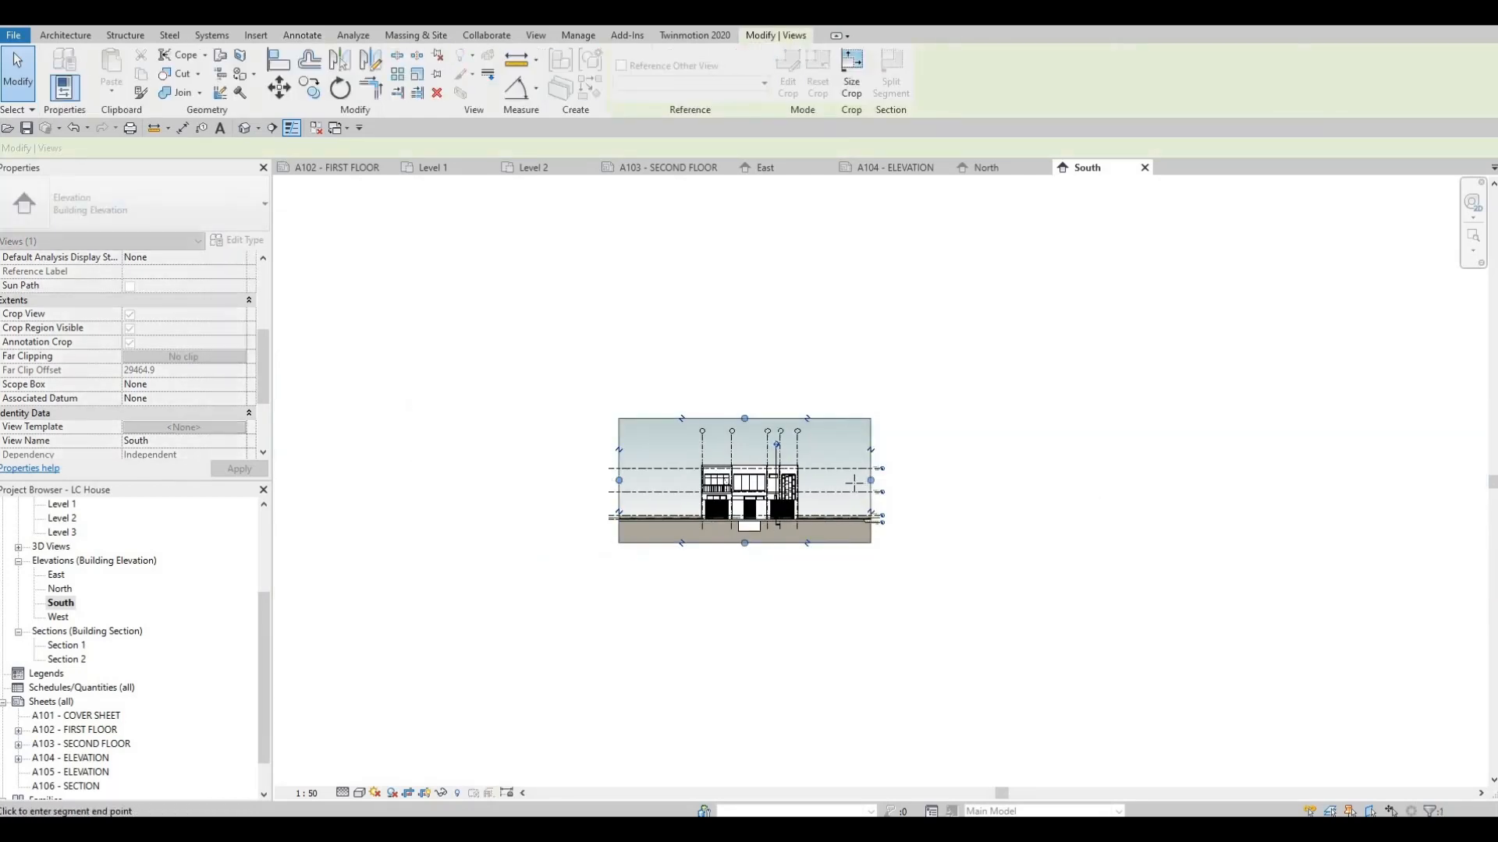
{"action": "left_click_drag", "start_coordinate": [620, 481], "coordinate": [642, 486]}
{"action": "key", "text": "Escape"}
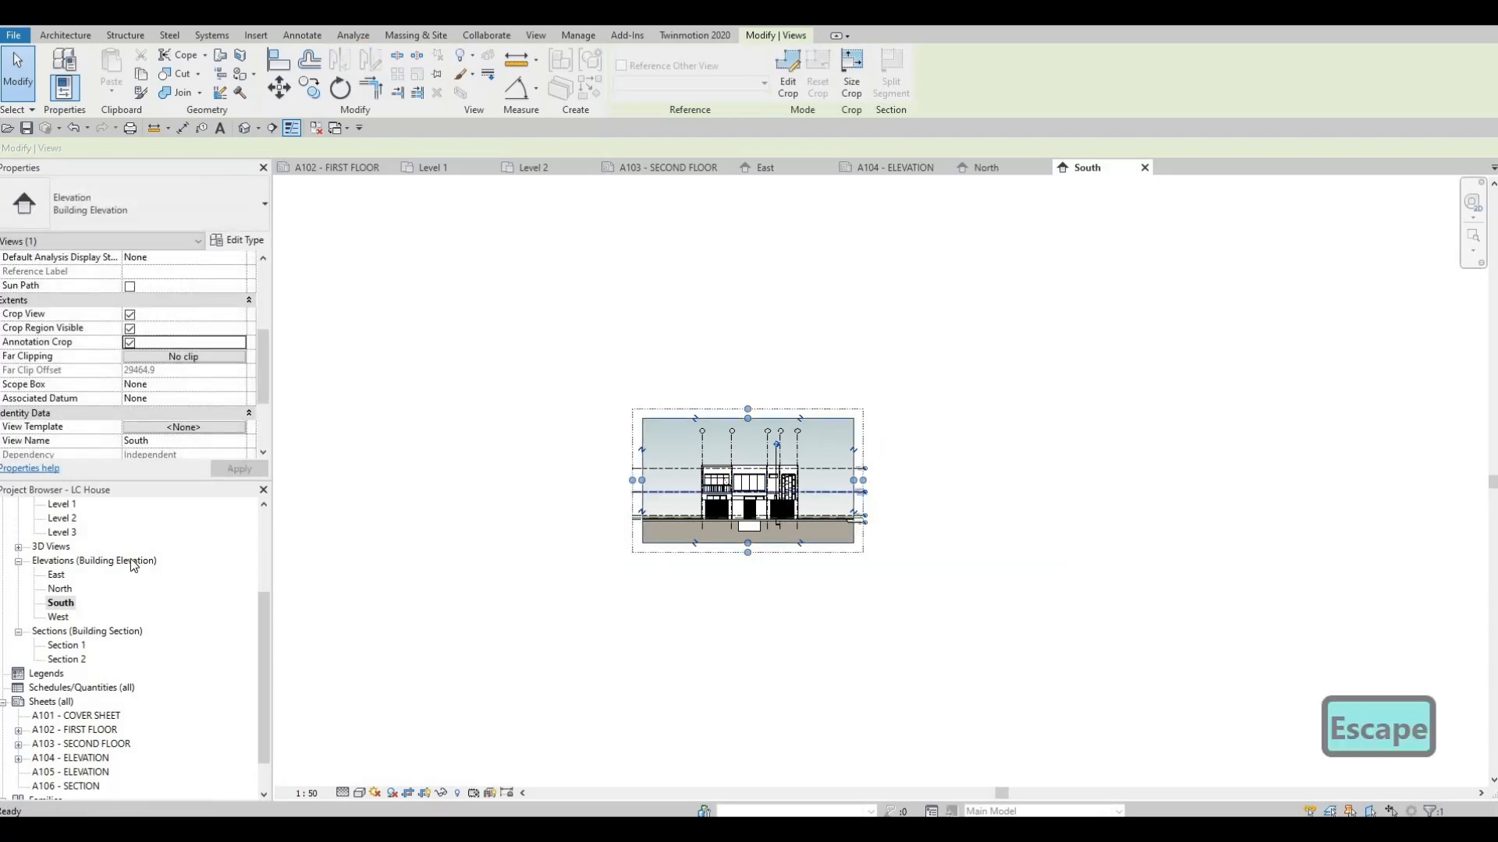
Open the West elevation and set its background to Gradient in the Graphic Display Options.
{"action": "double_click", "coordinate": [61, 617]}
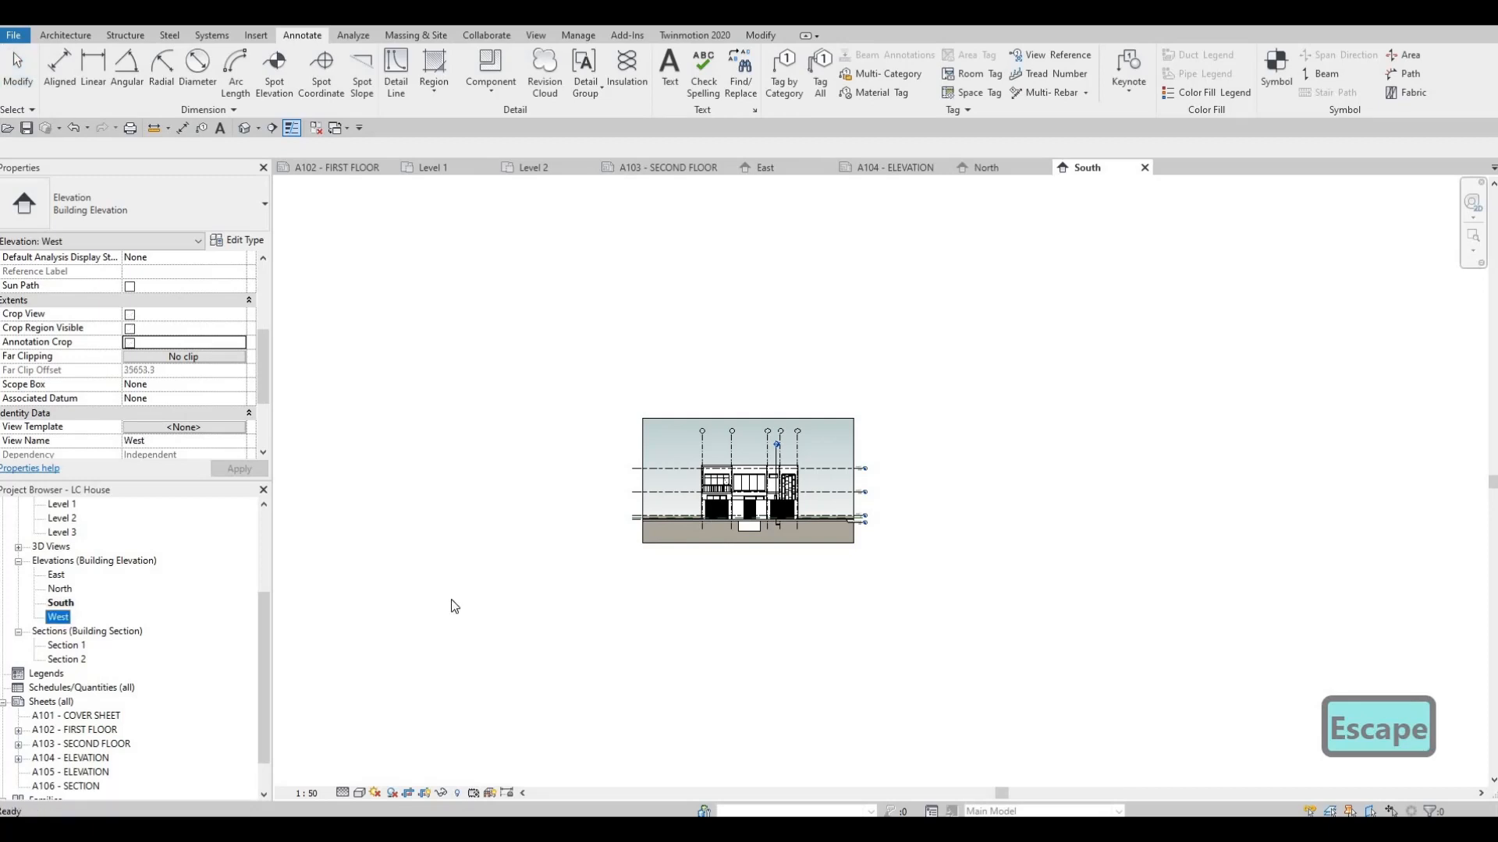
{"action": "left_click", "coordinate": [360, 793]}
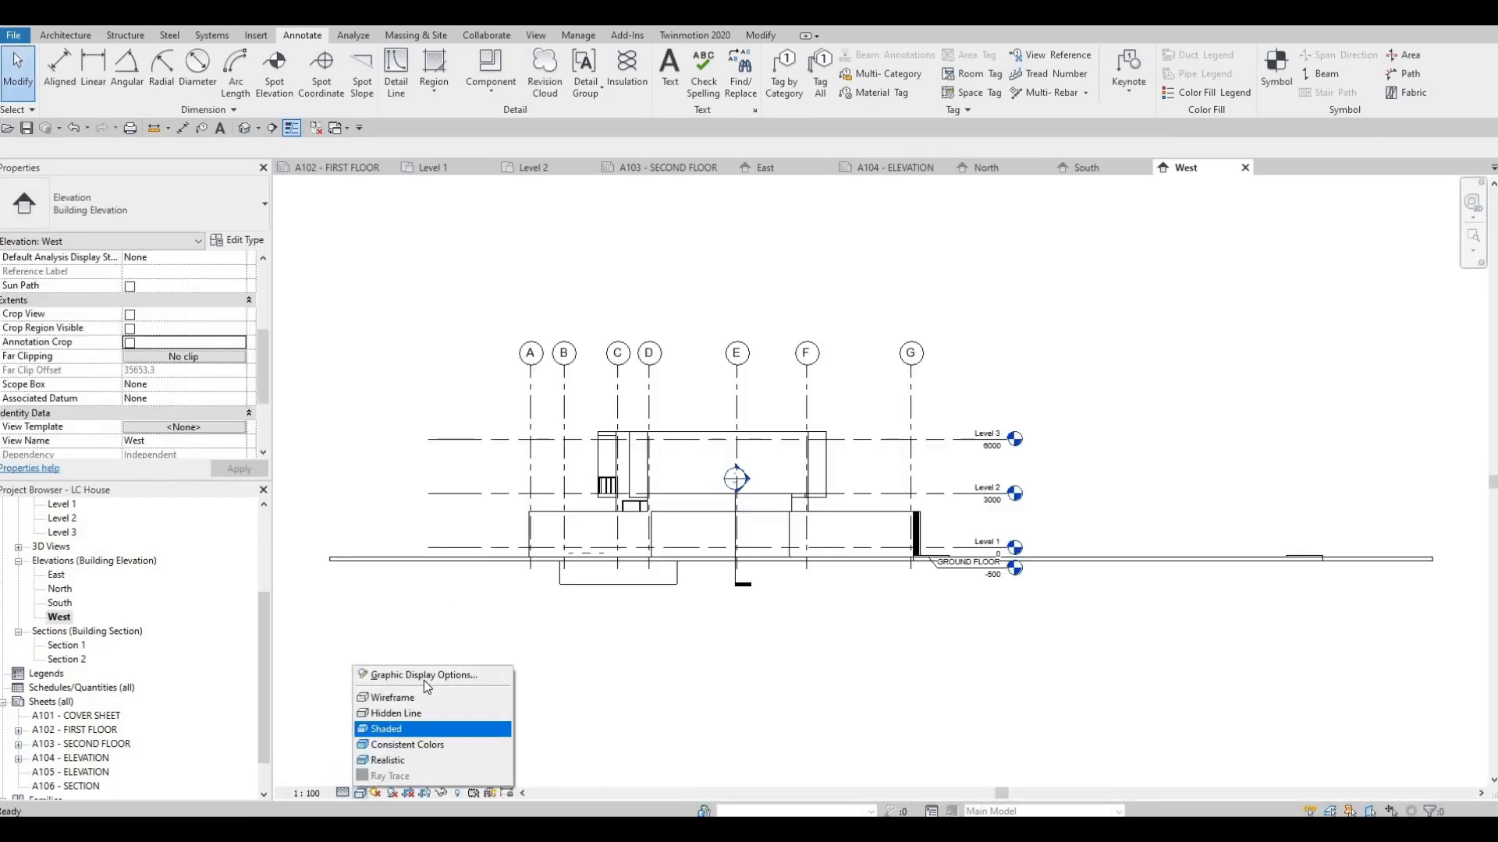
{"action": "left_click", "coordinate": [424, 677]}
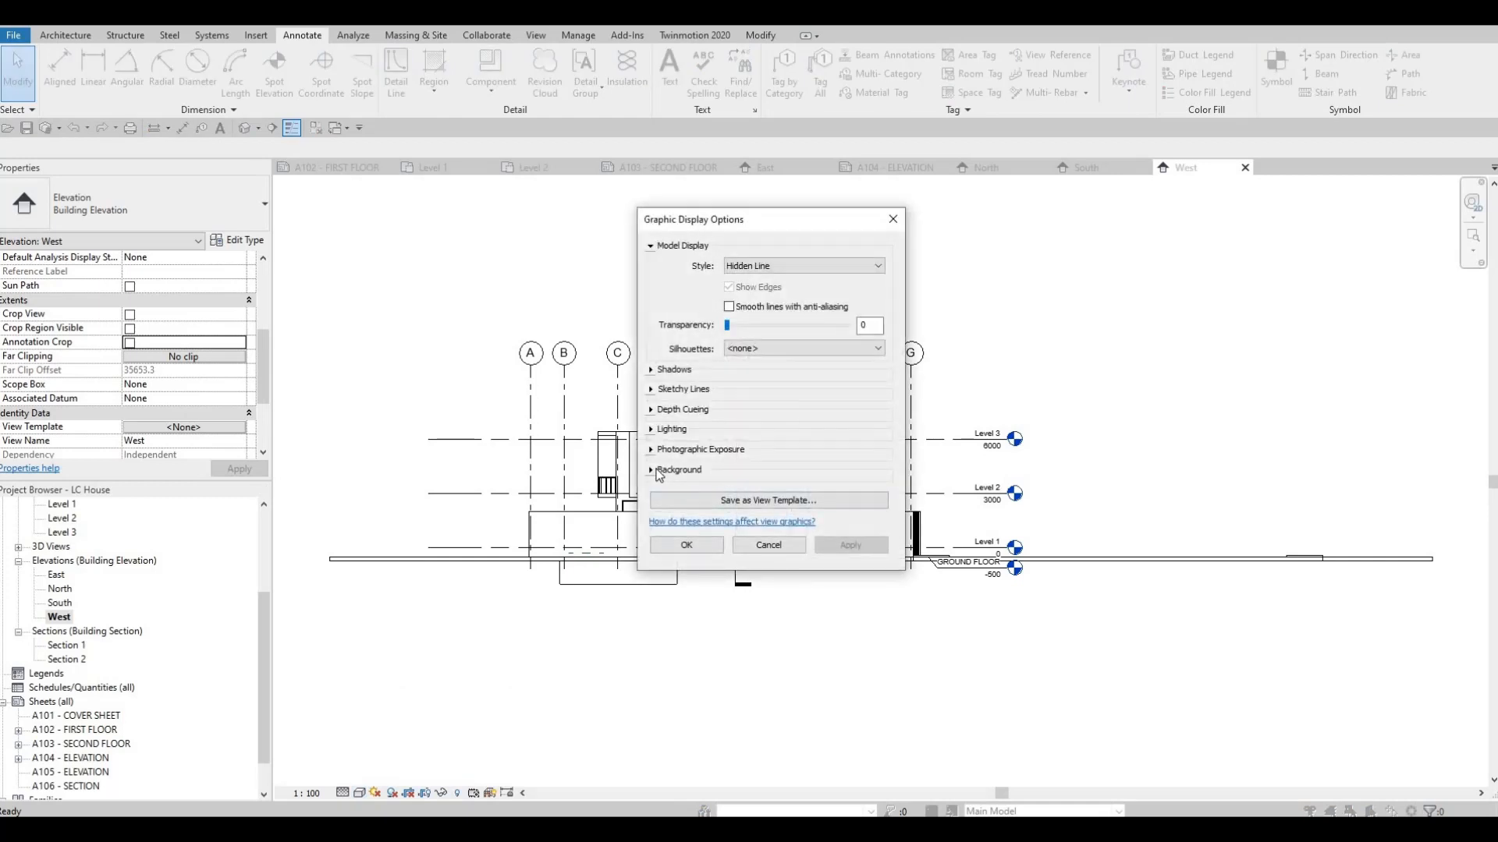
{"action": "left_click", "coordinate": [659, 471]}
{"action": "left_click", "coordinate": [780, 493]}
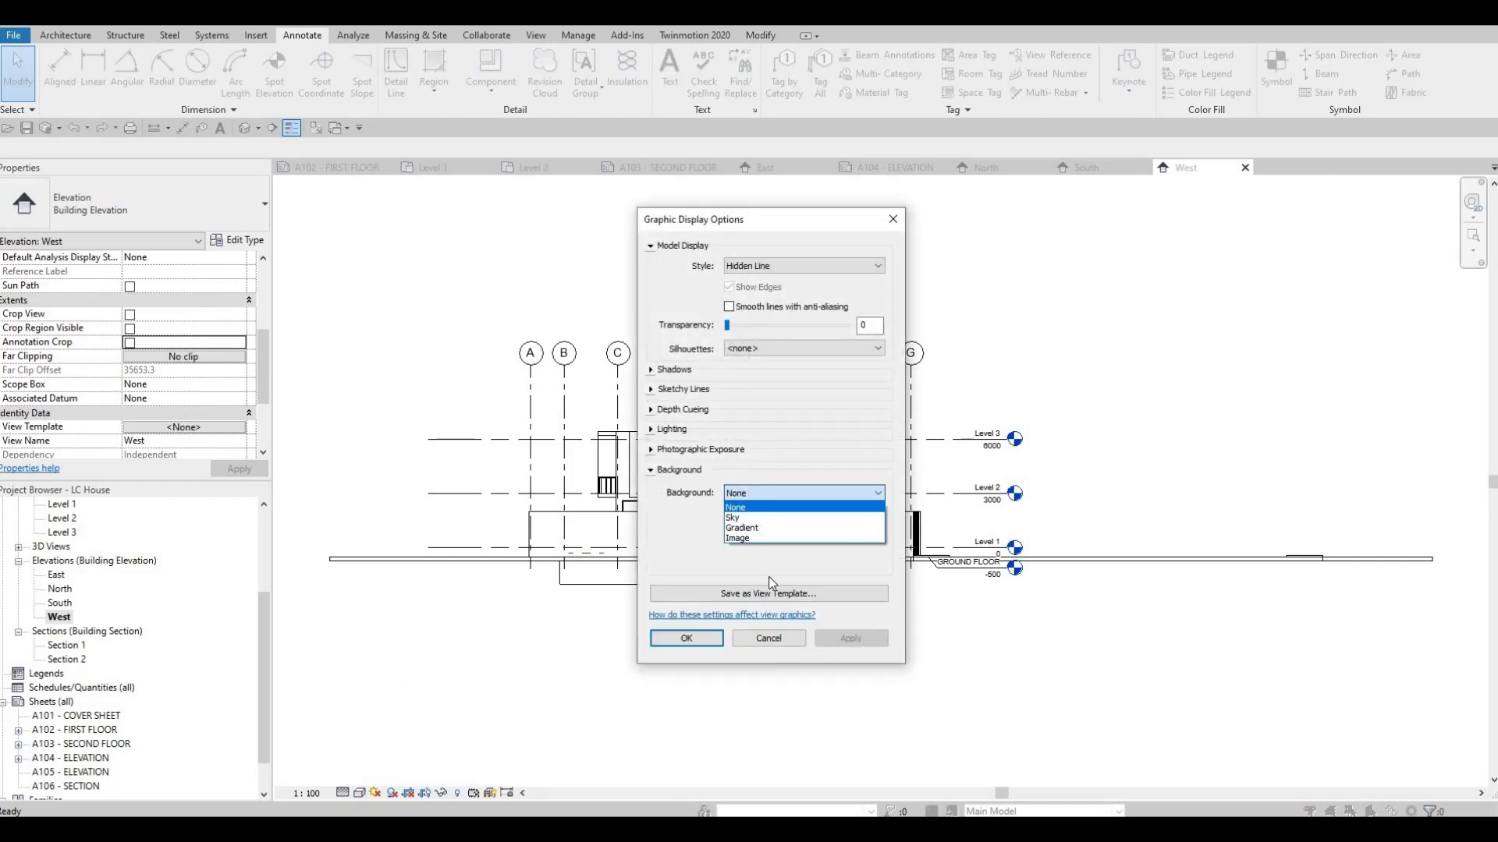
{"action": "left_click", "coordinate": [780, 530]}
{"action": "left_click", "coordinate": [850, 638]}
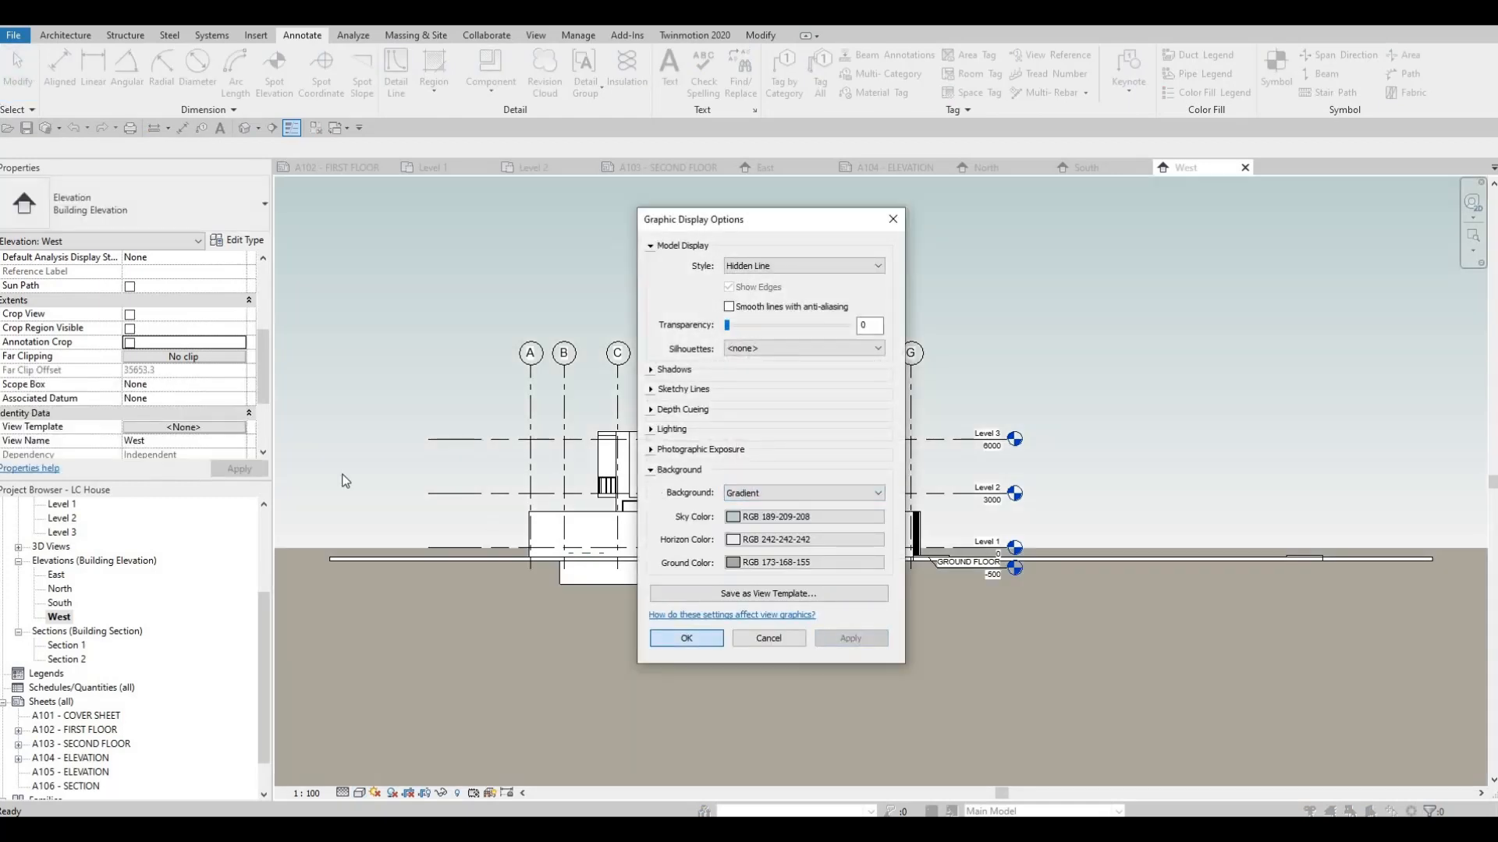
{"action": "left_click", "coordinate": [668, 641]}
Turn on Crop View, Crop Region Visible and Annotation Crop for the West elevation.
{"action": "scroll", "coordinate": [506, 524], "scroll_direction": "down", "scroll_amount": 2}
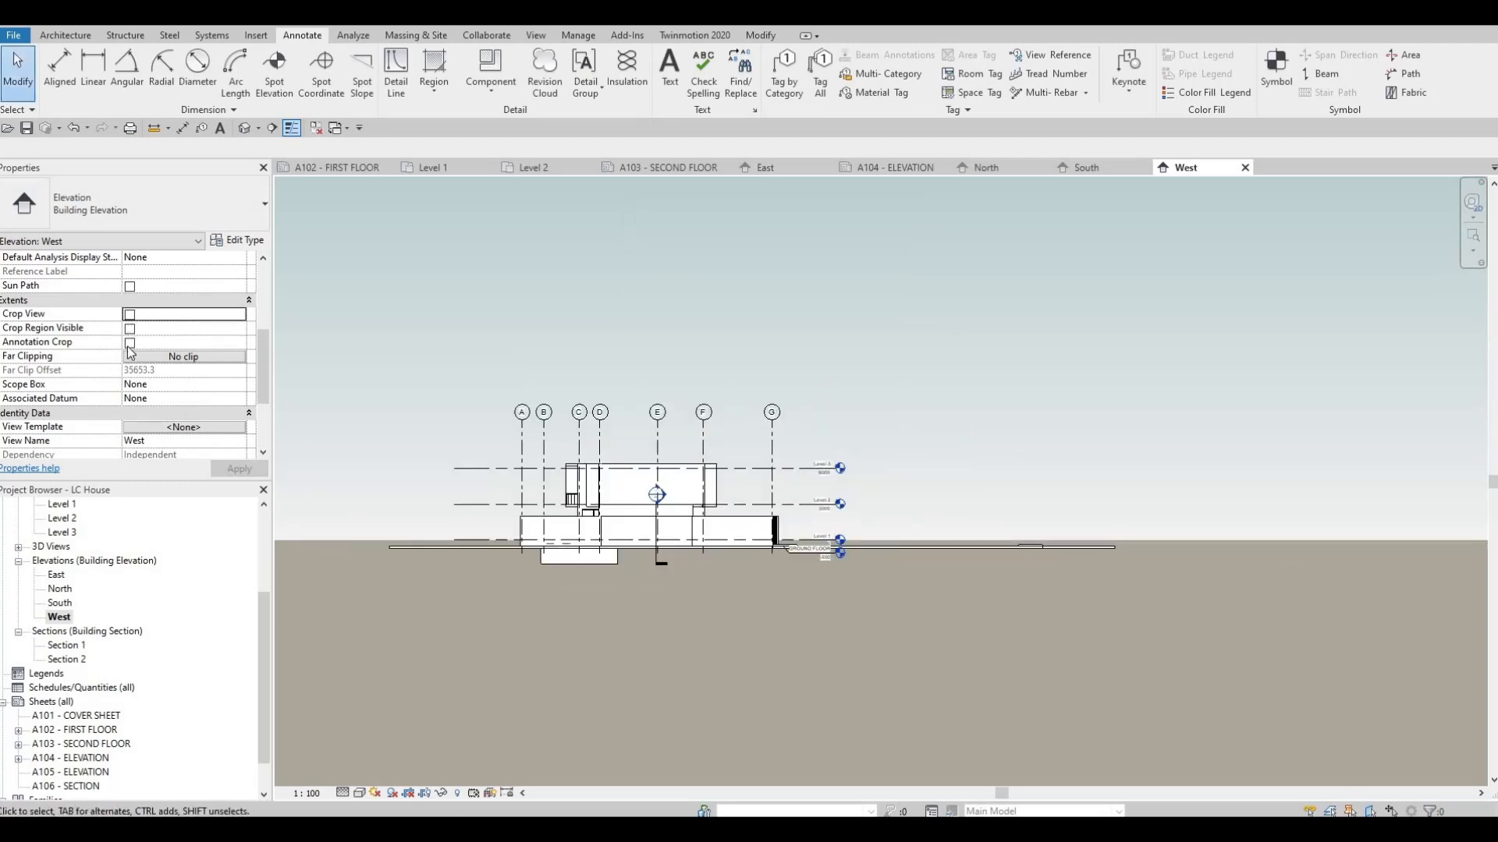
{"action": "left_click", "coordinate": [129, 314]}
{"action": "left_click", "coordinate": [129, 328]}
{"action": "left_click", "coordinate": [129, 342]}
{"action": "left_click", "coordinate": [239, 469]}
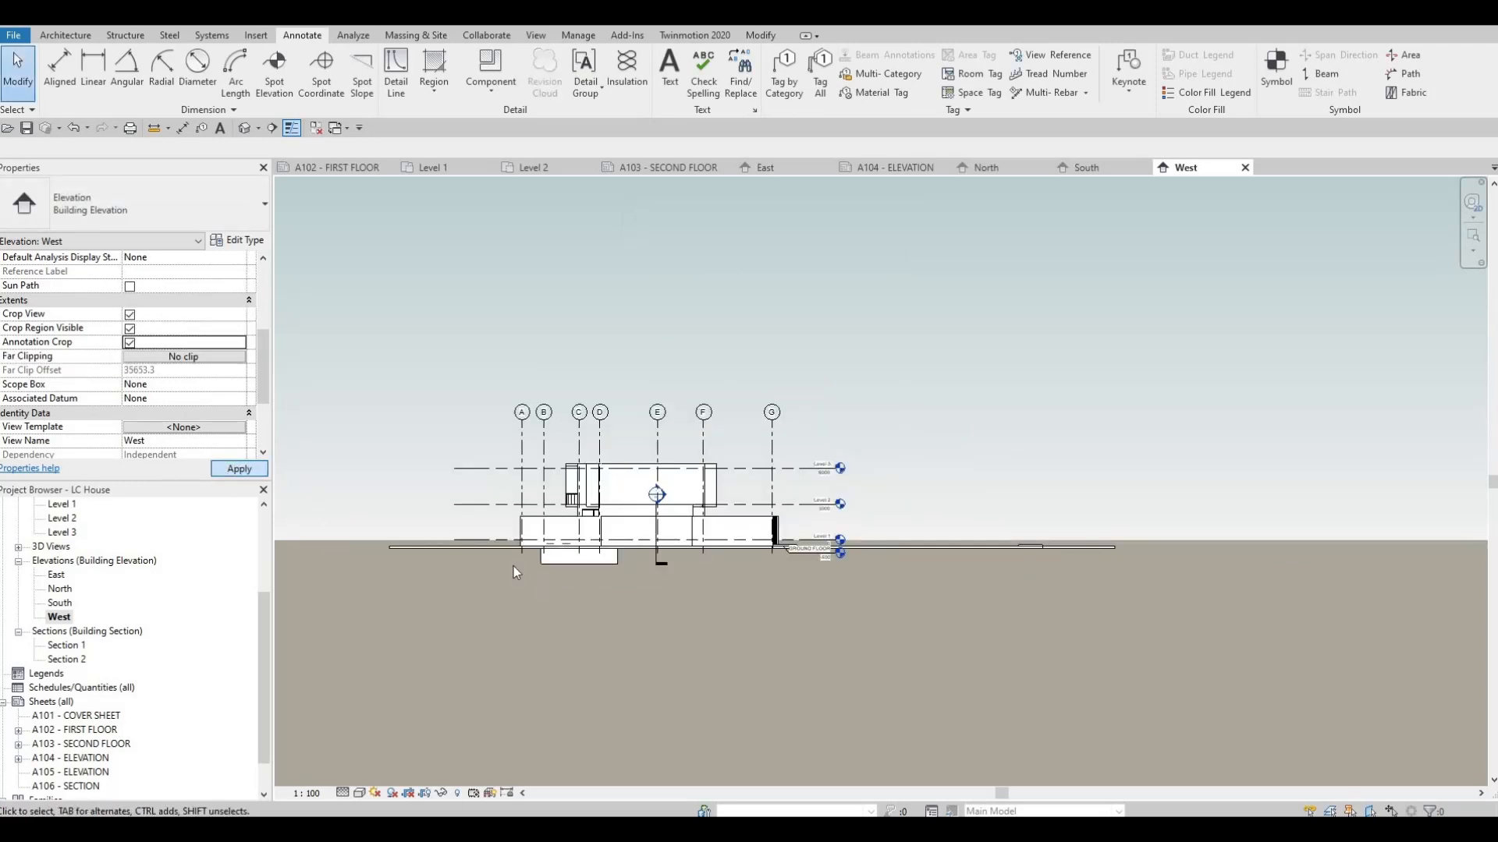
Pull in the sides of the West elevation's crop region to fit closely around the building.
{"action": "left_click", "coordinate": [382, 507]}
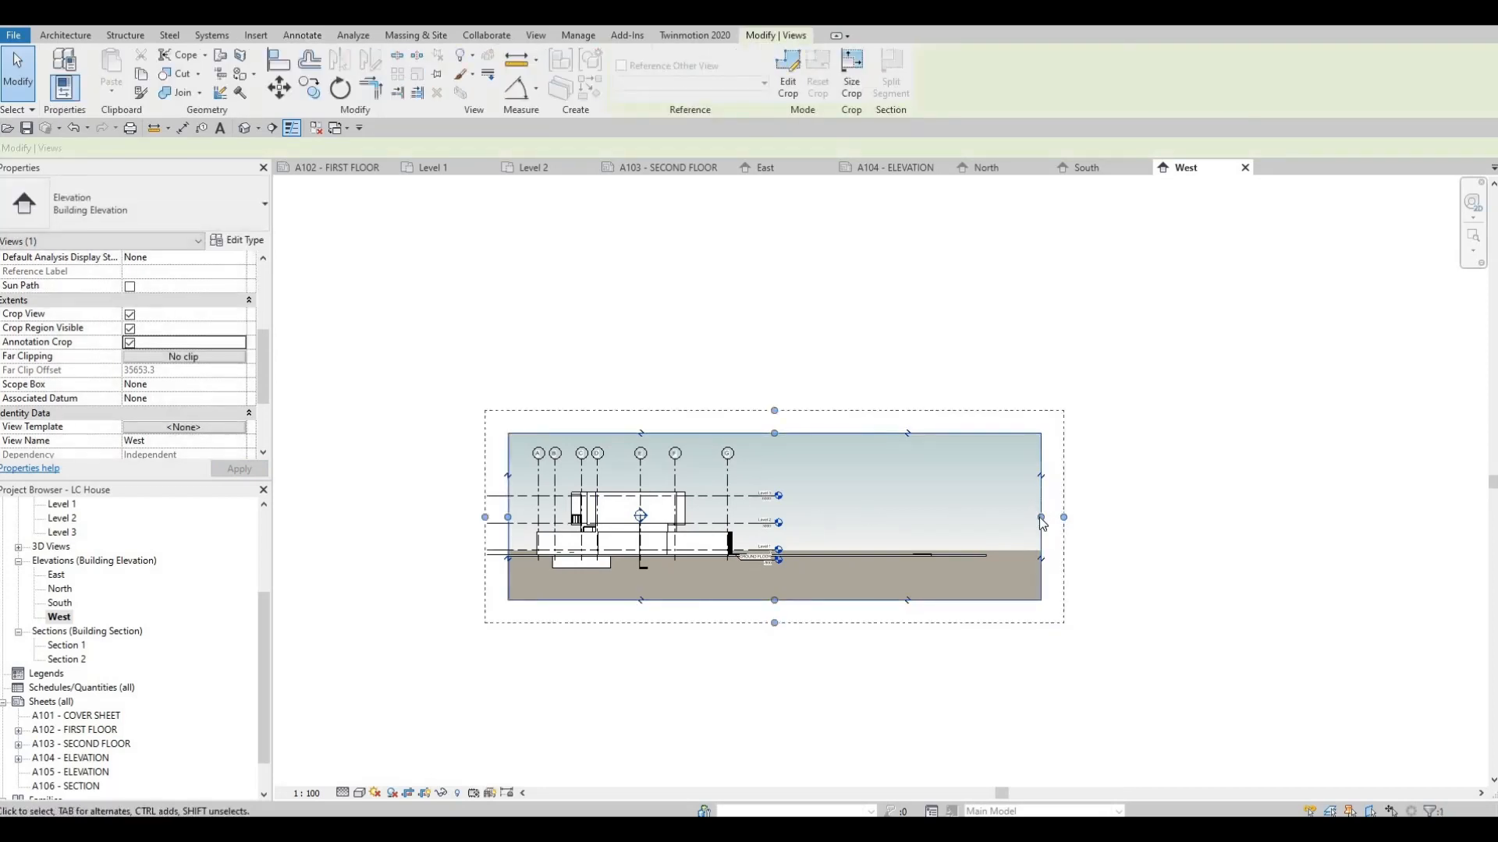
{"action": "left_click_drag", "start_coordinate": [1041, 517], "coordinate": [831, 506]}
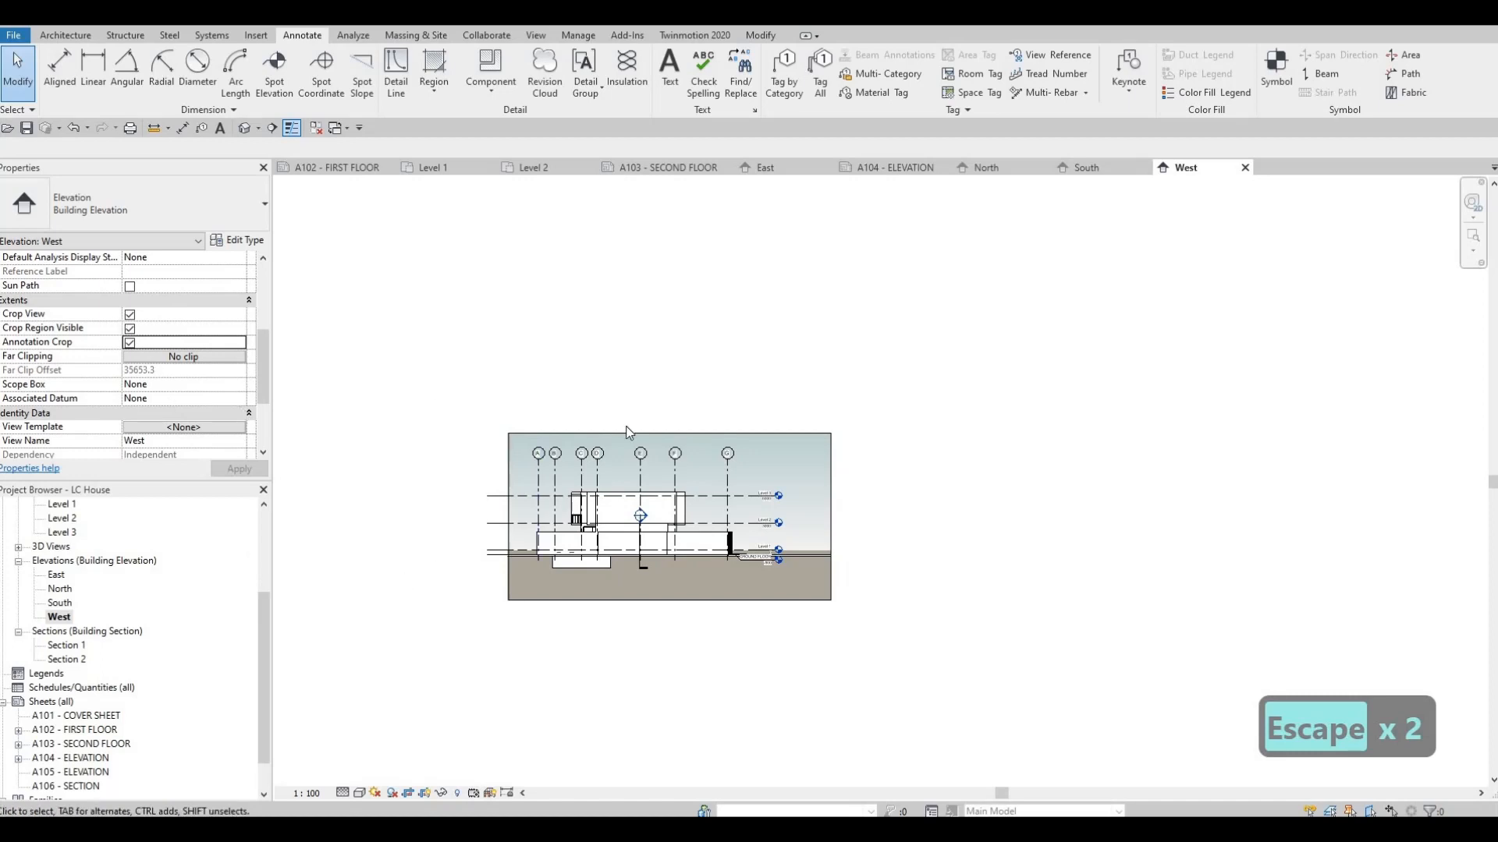
{"action": "middle_click_drag", "start_coordinate": [832, 492], "coordinate": [975, 452]}
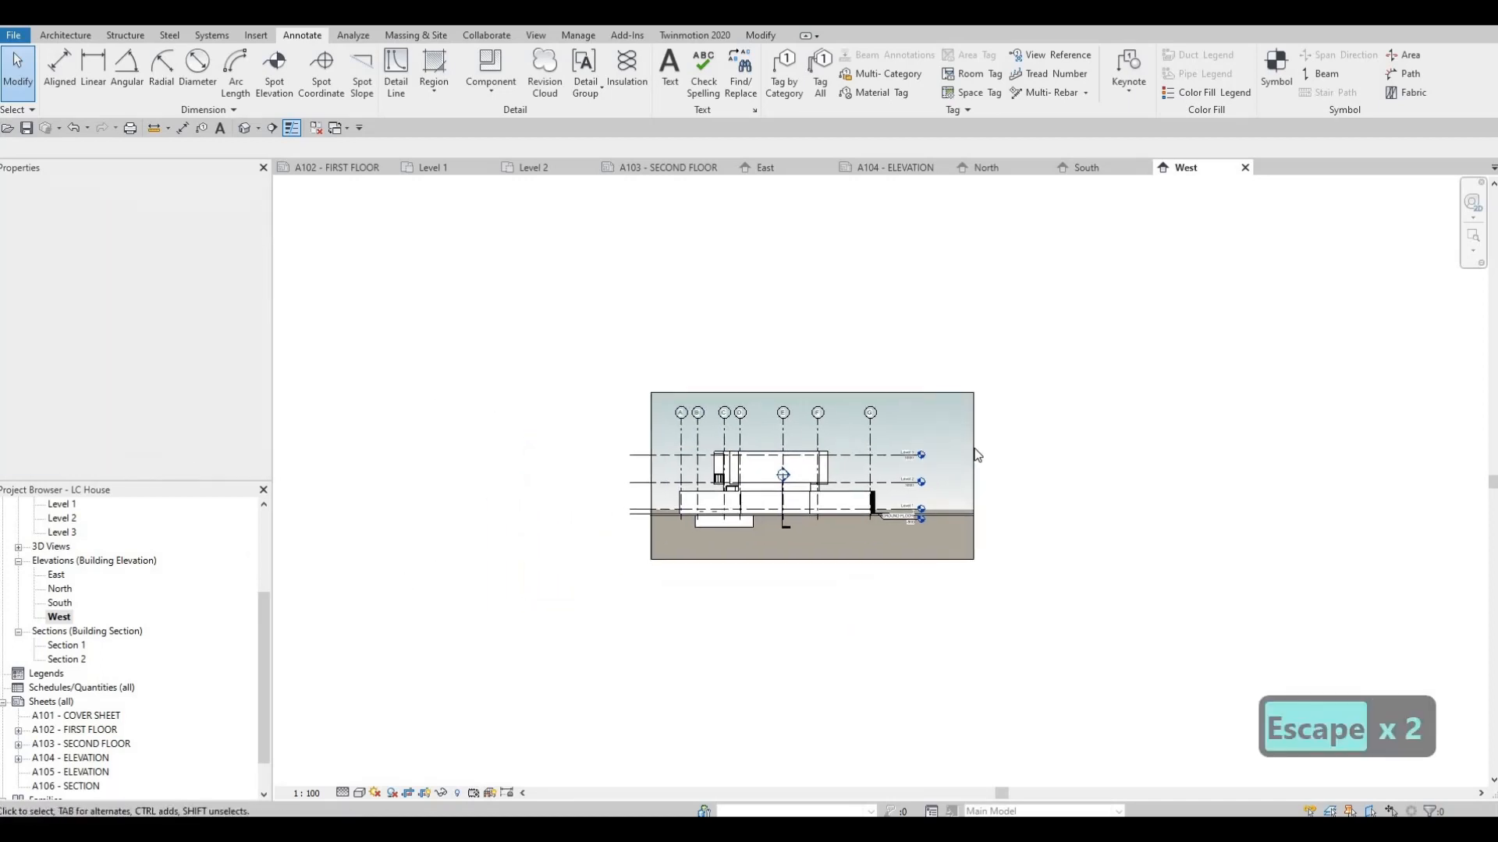
{"action": "left_click", "coordinate": [975, 450]}
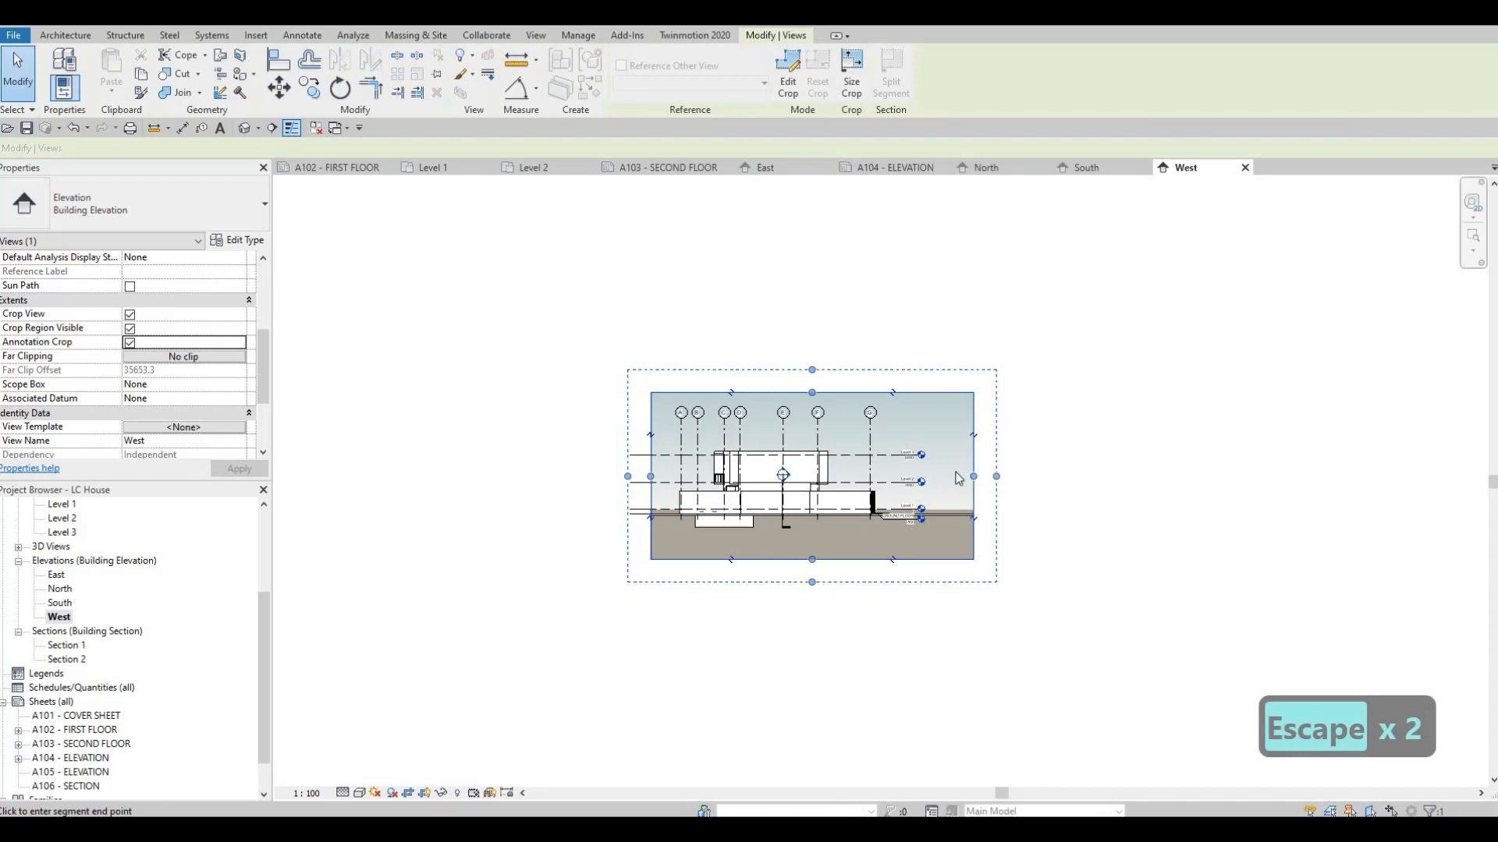
{"action": "left_click_drag", "start_coordinate": [959, 479], "coordinate": [956, 478]}
{"action": "key", "text": "Escape"}
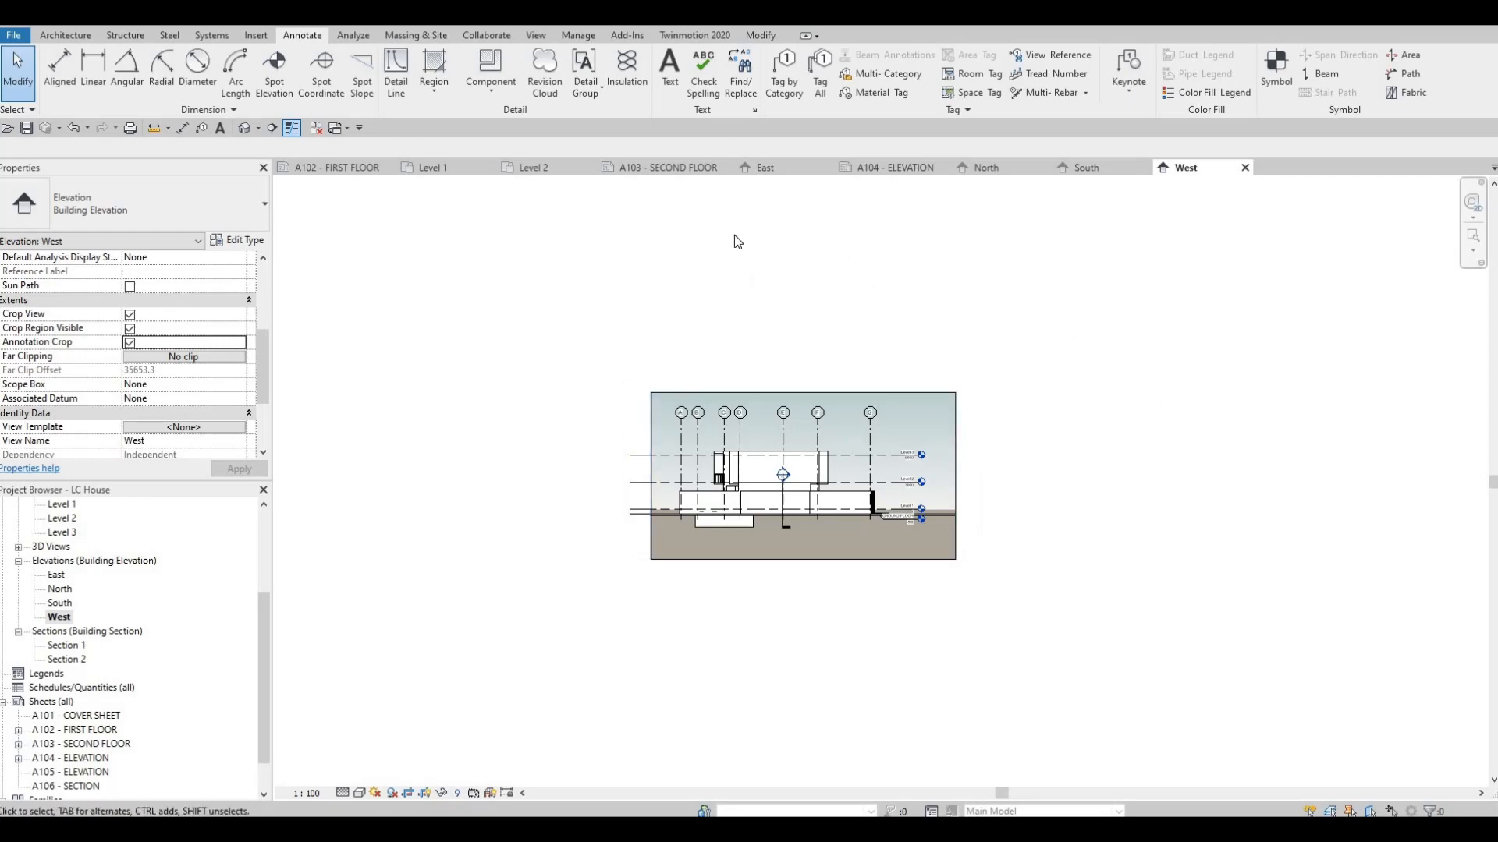
Open sheet A104 - ELEVATION, shorten the East view's title line and move the title directly beneath its viewport.
{"action": "left_click", "coordinate": [545, 168]}
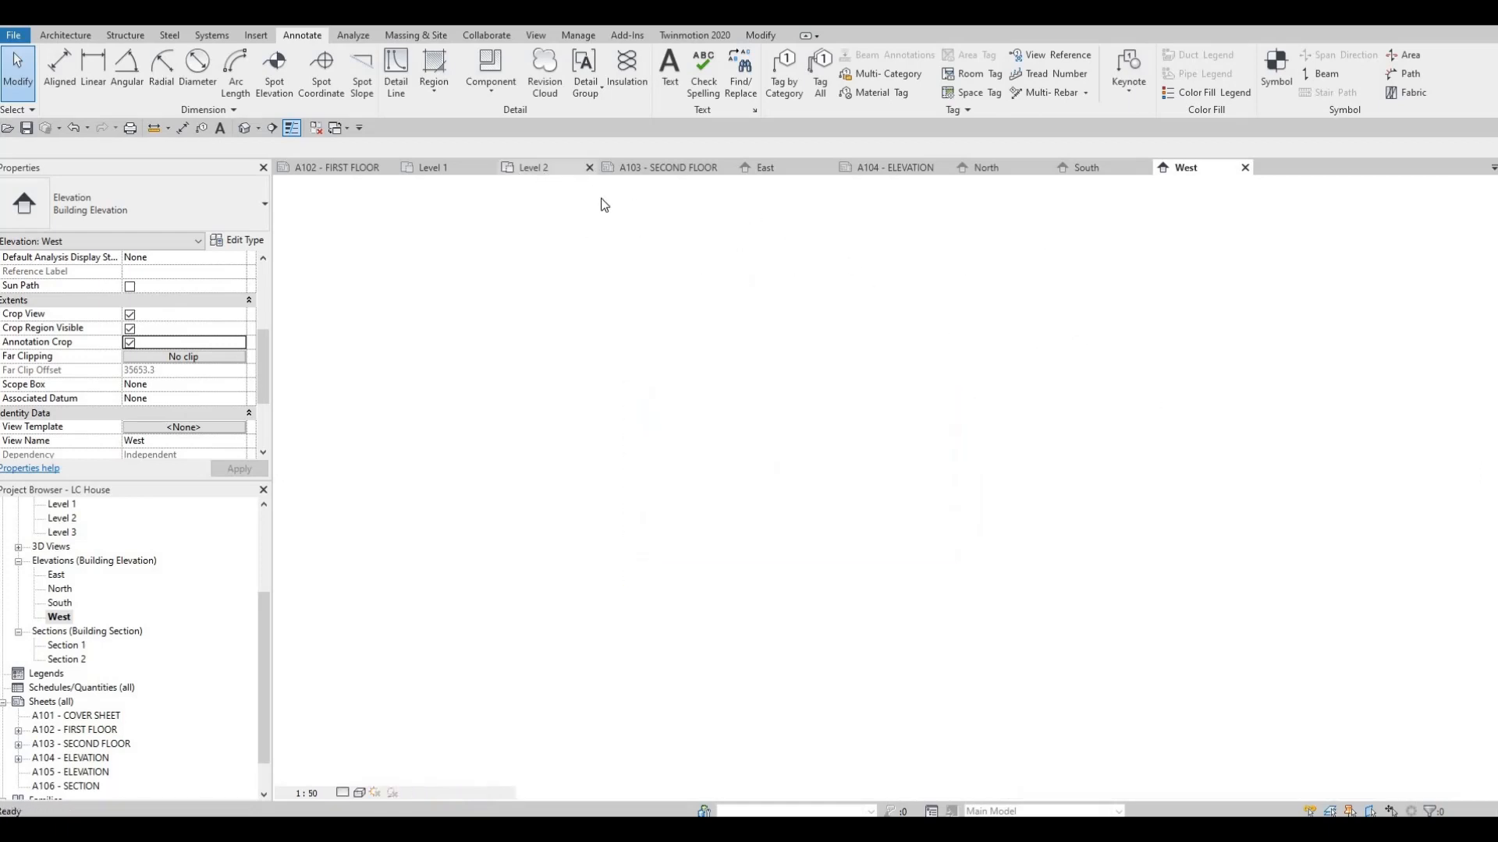
{"action": "left_click", "coordinate": [677, 168]}
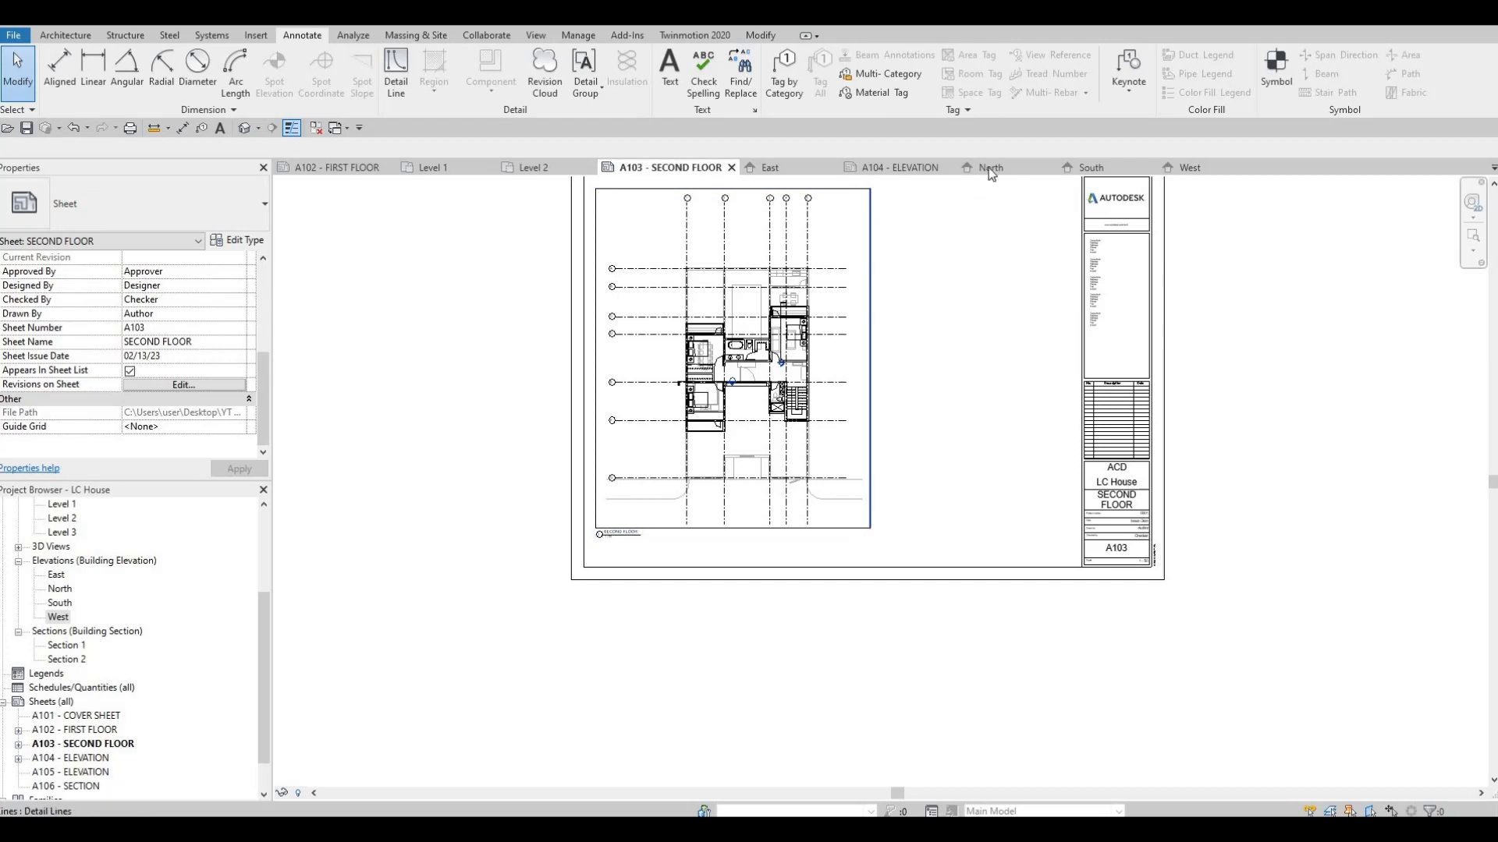
{"action": "left_click", "coordinate": [897, 167]}
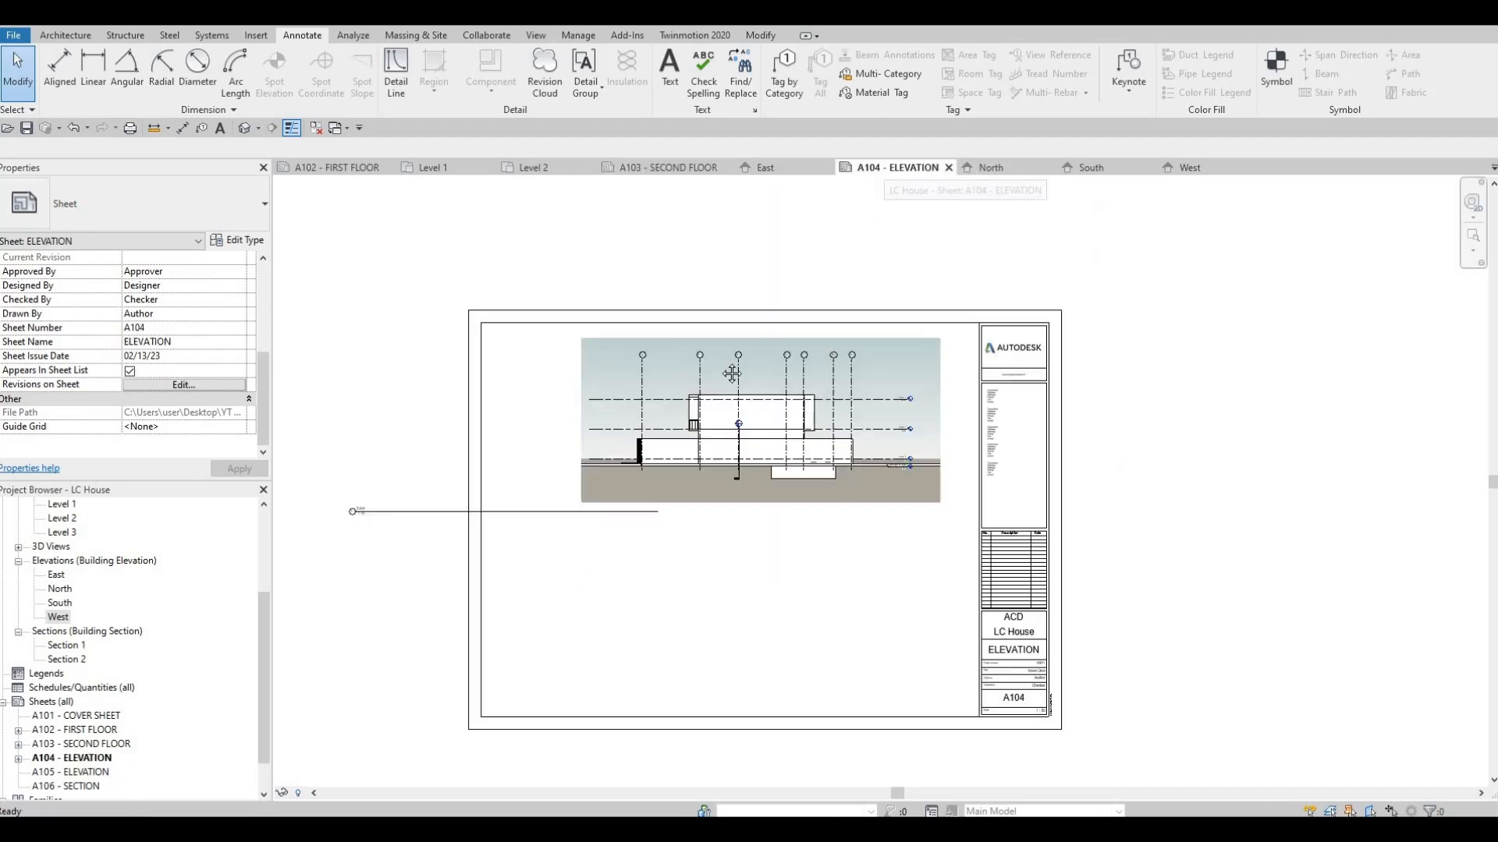
{"action": "key", "text": "Escape"}
{"action": "scroll", "coordinate": [822, 345], "scroll_direction": "down", "scroll_amount": 2}
{"action": "left_click", "coordinate": [622, 454]}
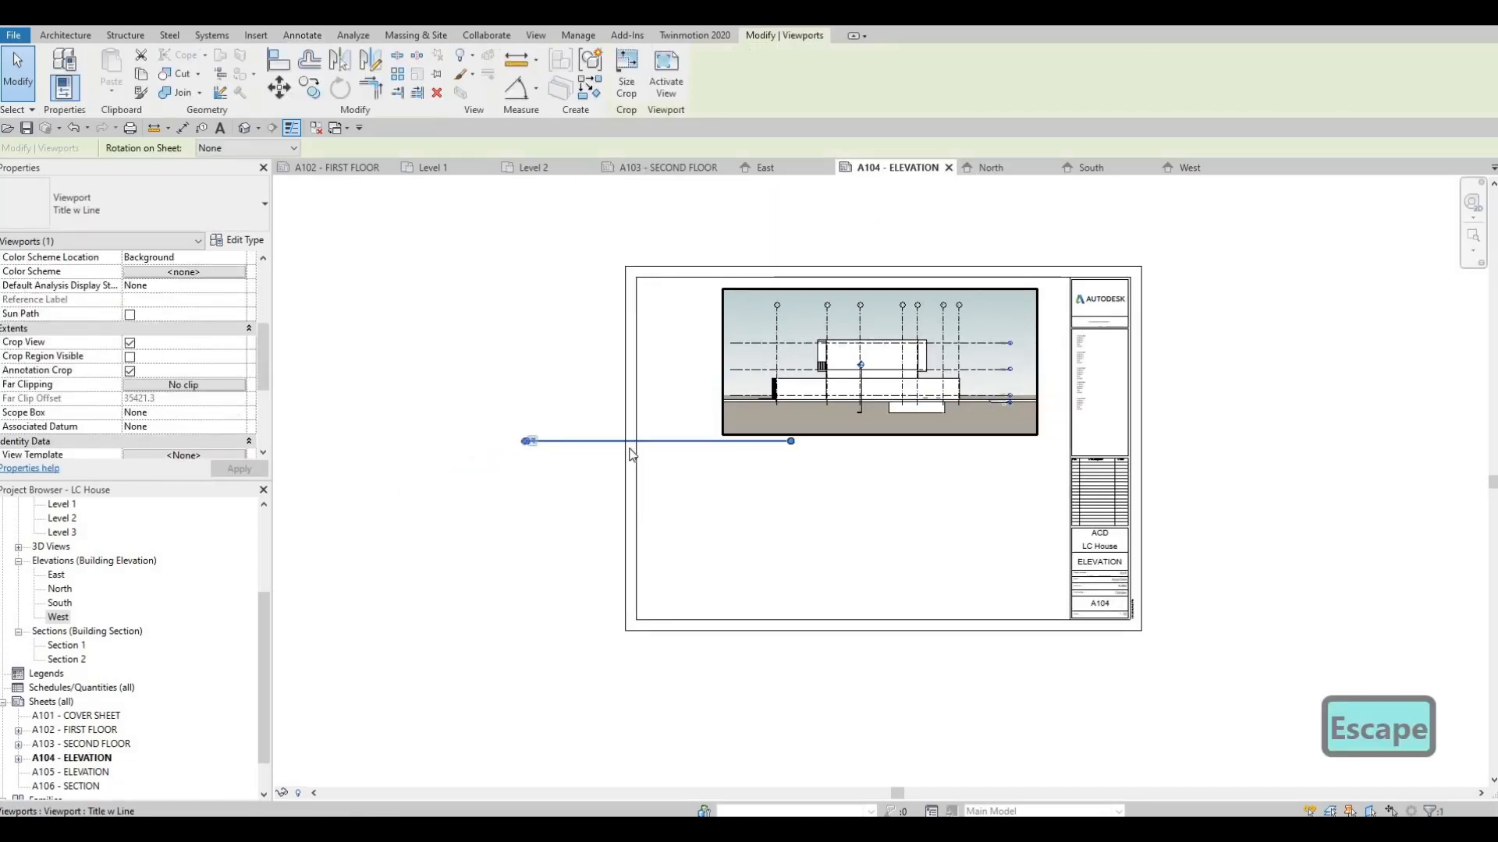
{"action": "scroll", "coordinate": [627, 447], "scroll_direction": "up", "scroll_amount": 2}
{"action": "key", "text": "Escape"}
{"action": "left_click_drag", "start_coordinate": [563, 438], "coordinate": [1180, 458]}
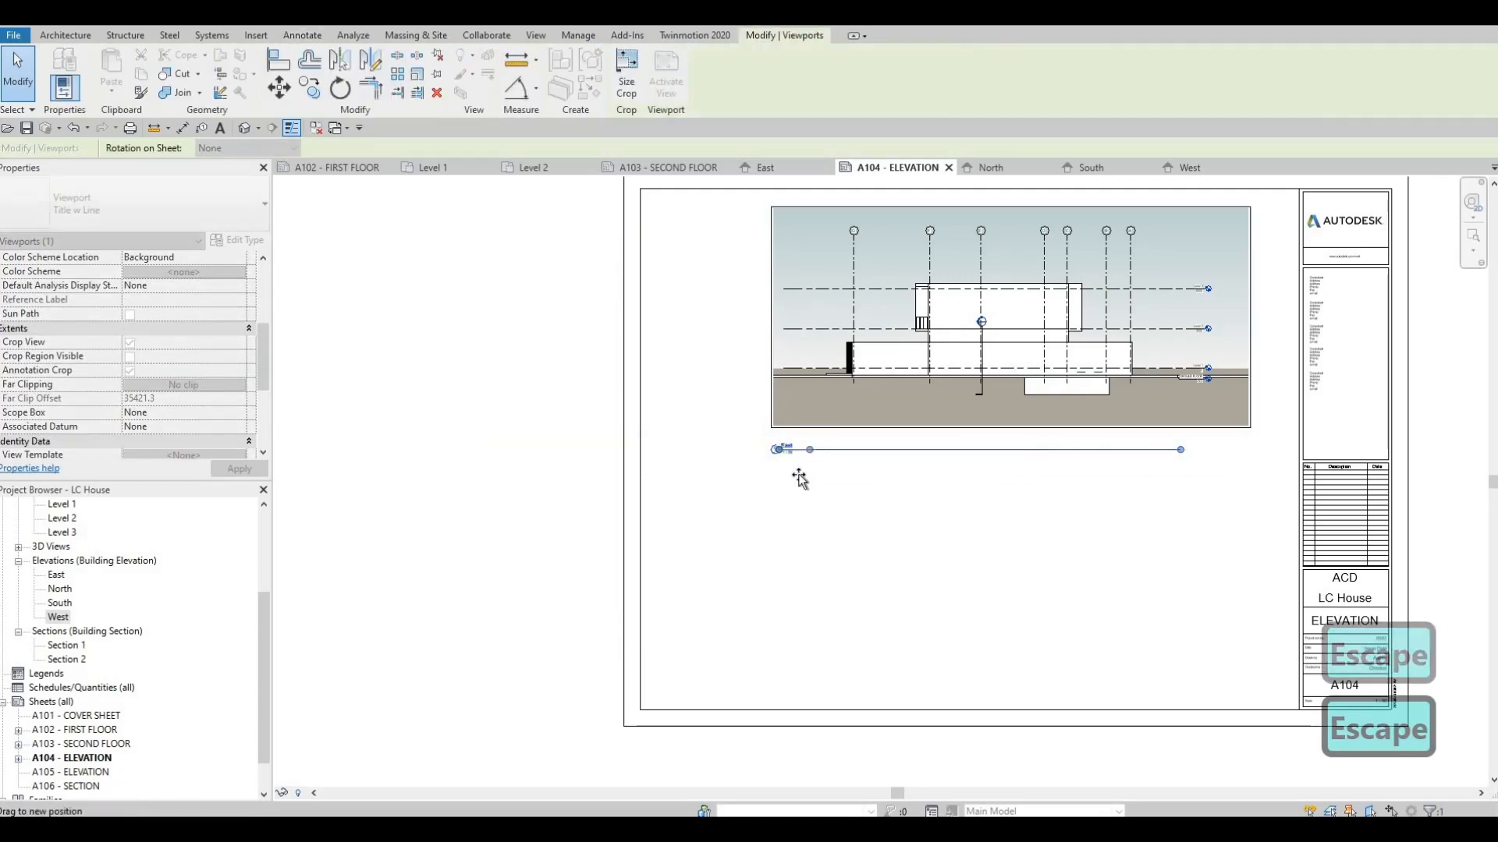
{"action": "key", "text": "Escape"}
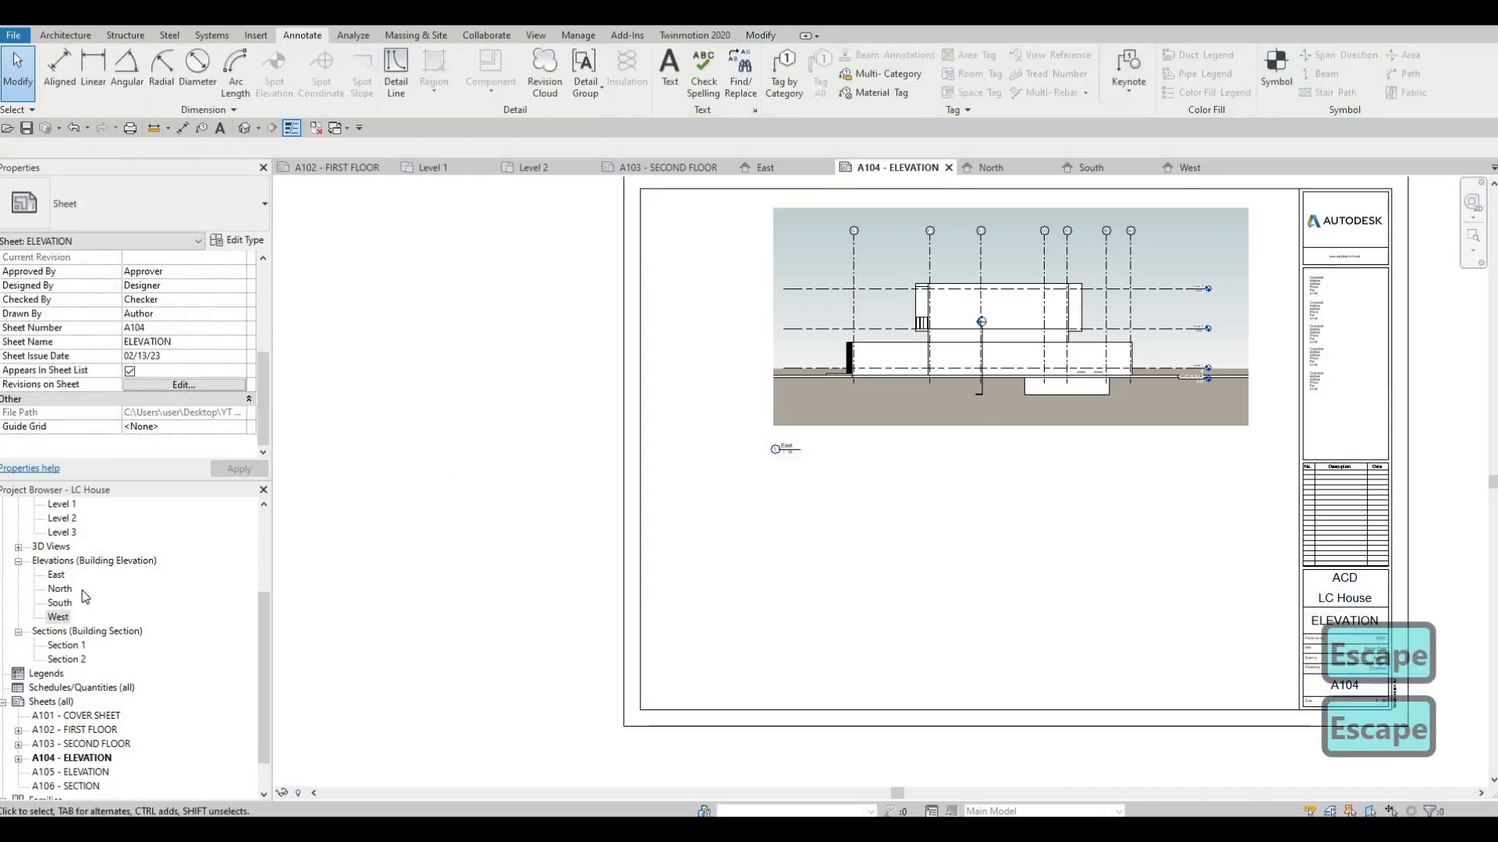
Place the North elevation below the East elevation on sheet A104 and nudge it slightly left and up.
{"action": "left_click", "coordinate": [61, 590]}
{"action": "left_click_drag", "start_coordinate": [957, 566], "coordinate": [959, 568]}
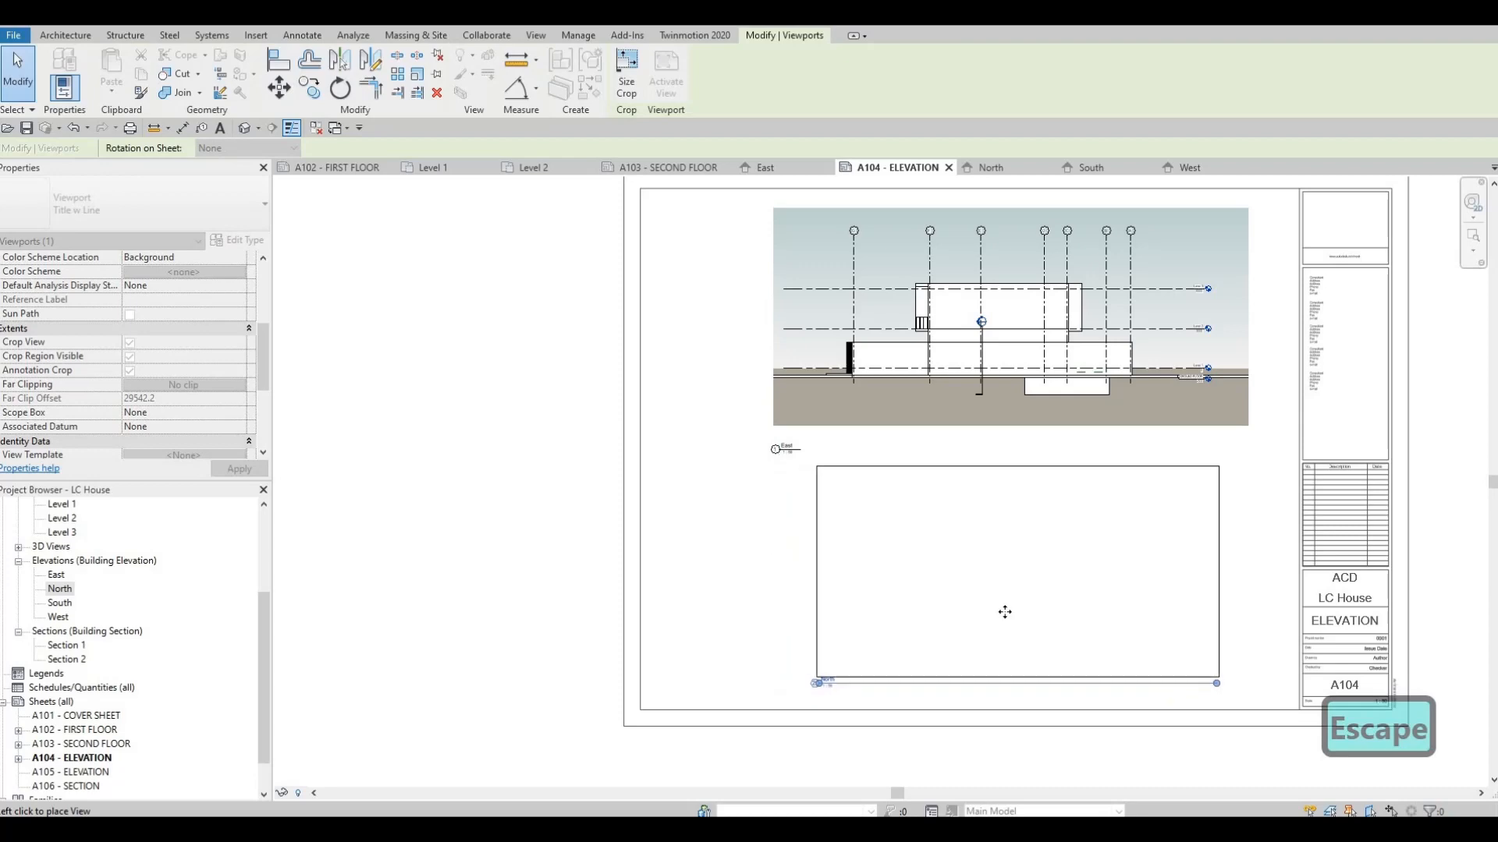
{"action": "left_click", "coordinate": [1031, 579]}
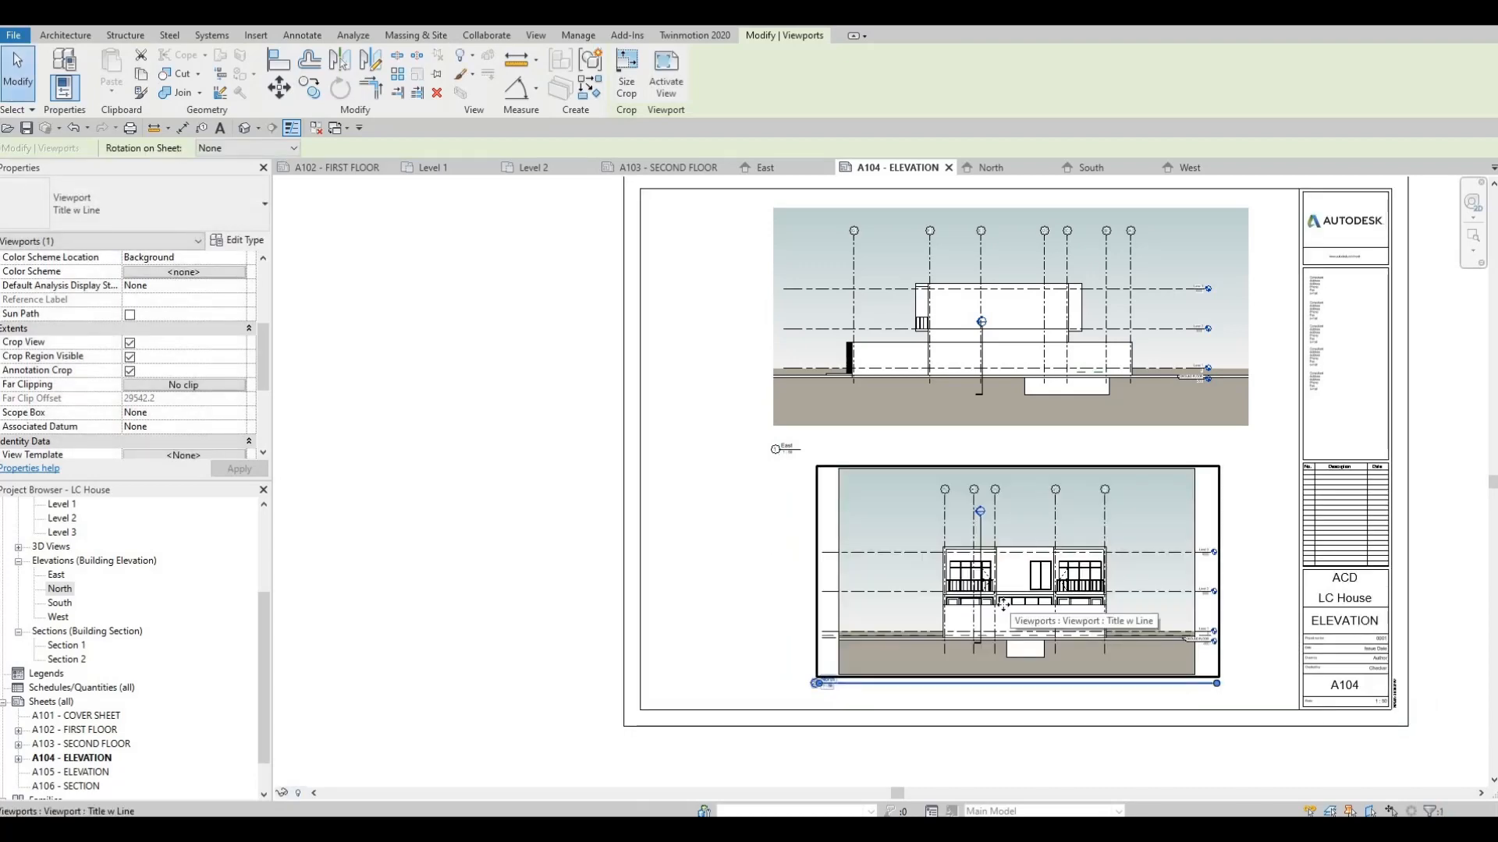
{"action": "key", "text": "Left"}
{"action": "key", "text": "Up"}
{"action": "key", "text": "Left"}
{"action": "key", "text": "Up"}
{"action": "key", "text": "Up"}
{"action": "key", "text": "Up"}
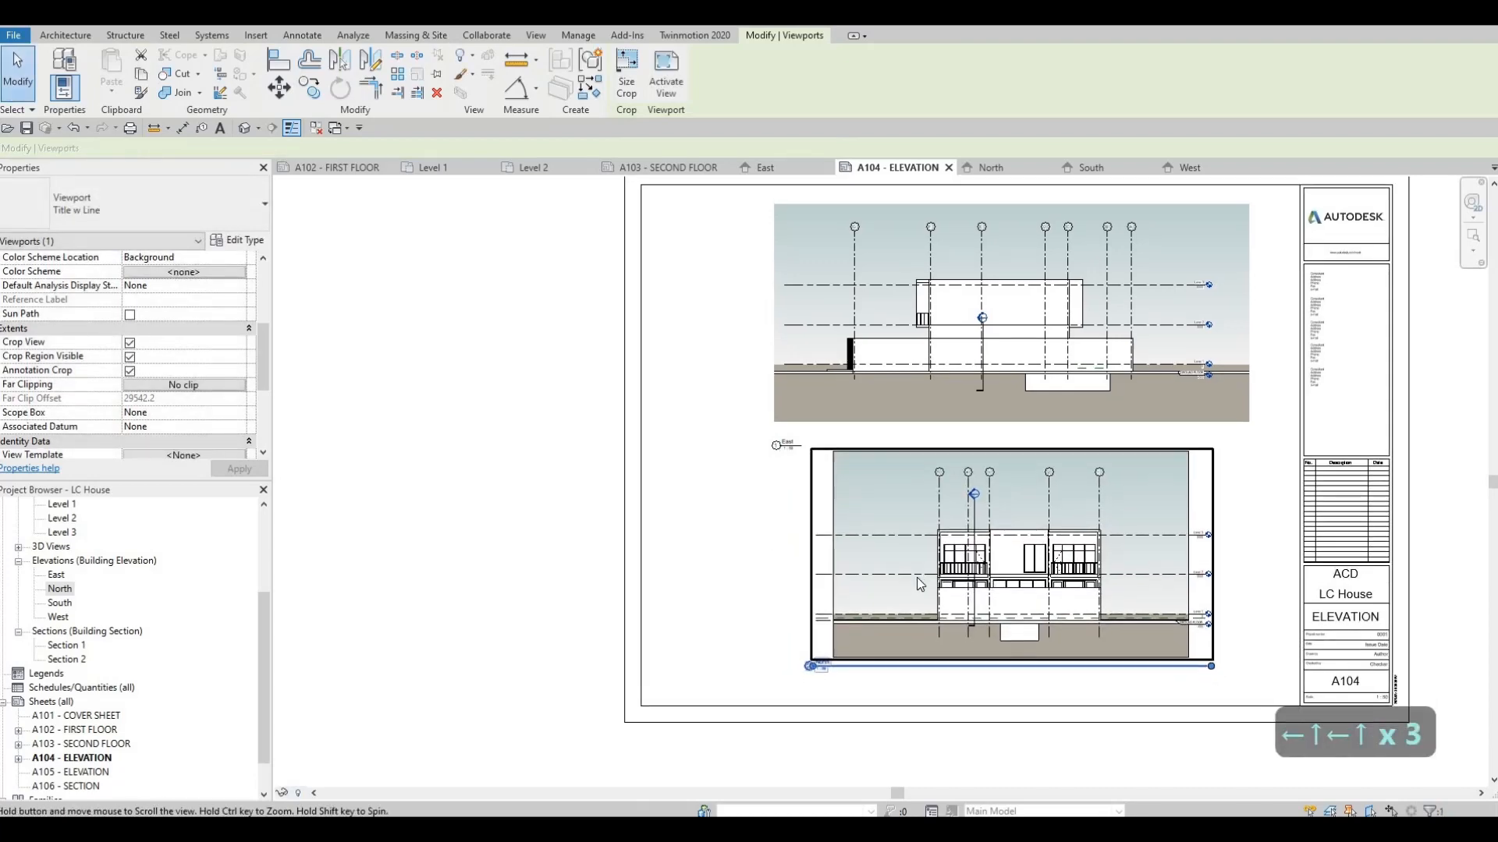
{"action": "key", "text": "Escape"}
{"action": "key", "text": "Escape"}
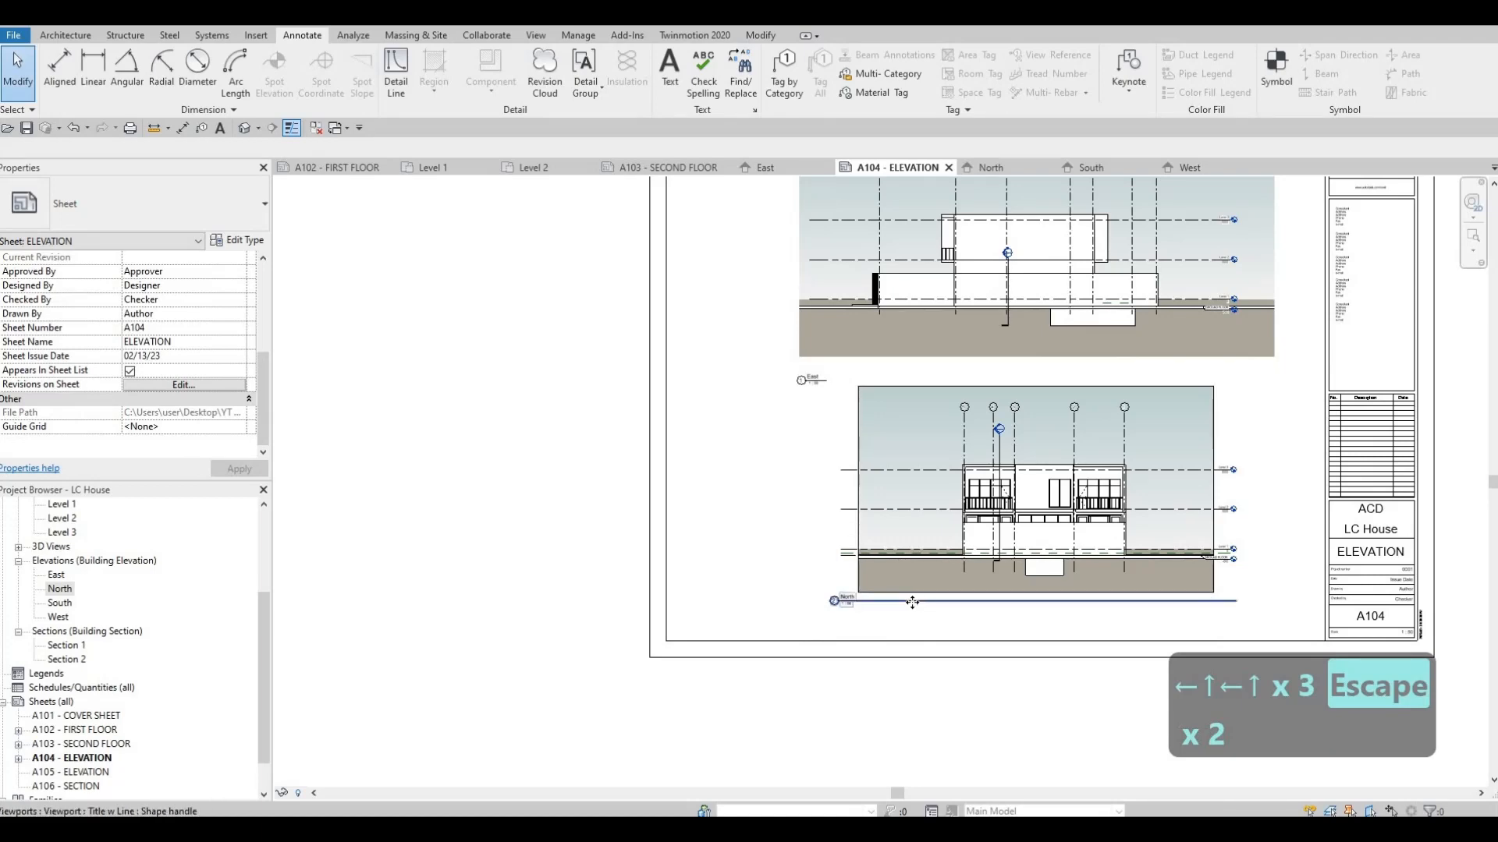
Move the North view title under the lower-left corner of the cropped North elevation.
{"action": "left_click", "coordinate": [911, 602]}
{"action": "left_click_drag", "start_coordinate": [950, 613], "coordinate": [965, 602]}
{"action": "key", "text": "Escape"}
Move the East view title rightward to line up vertically with the North view title.
{"action": "left_click", "coordinate": [814, 379]}
{"action": "scroll", "coordinate": [822, 377], "scroll_direction": "up", "scroll_amount": 1}
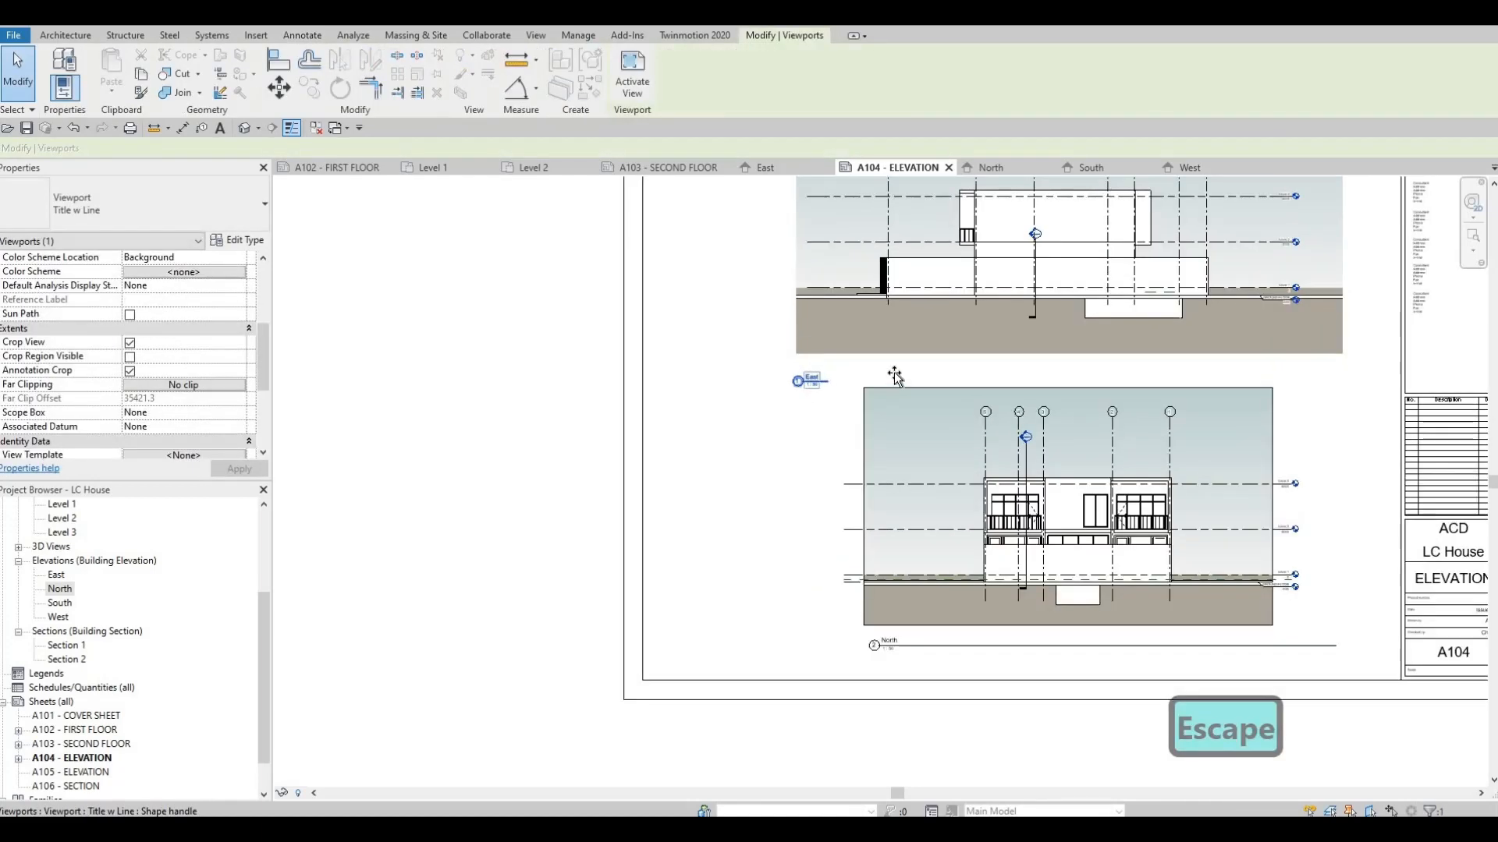
{"action": "scroll", "coordinate": [823, 378], "scroll_direction": "up", "scroll_amount": 1}
{"action": "left_click_drag", "start_coordinate": [820, 380], "coordinate": [918, 368]}
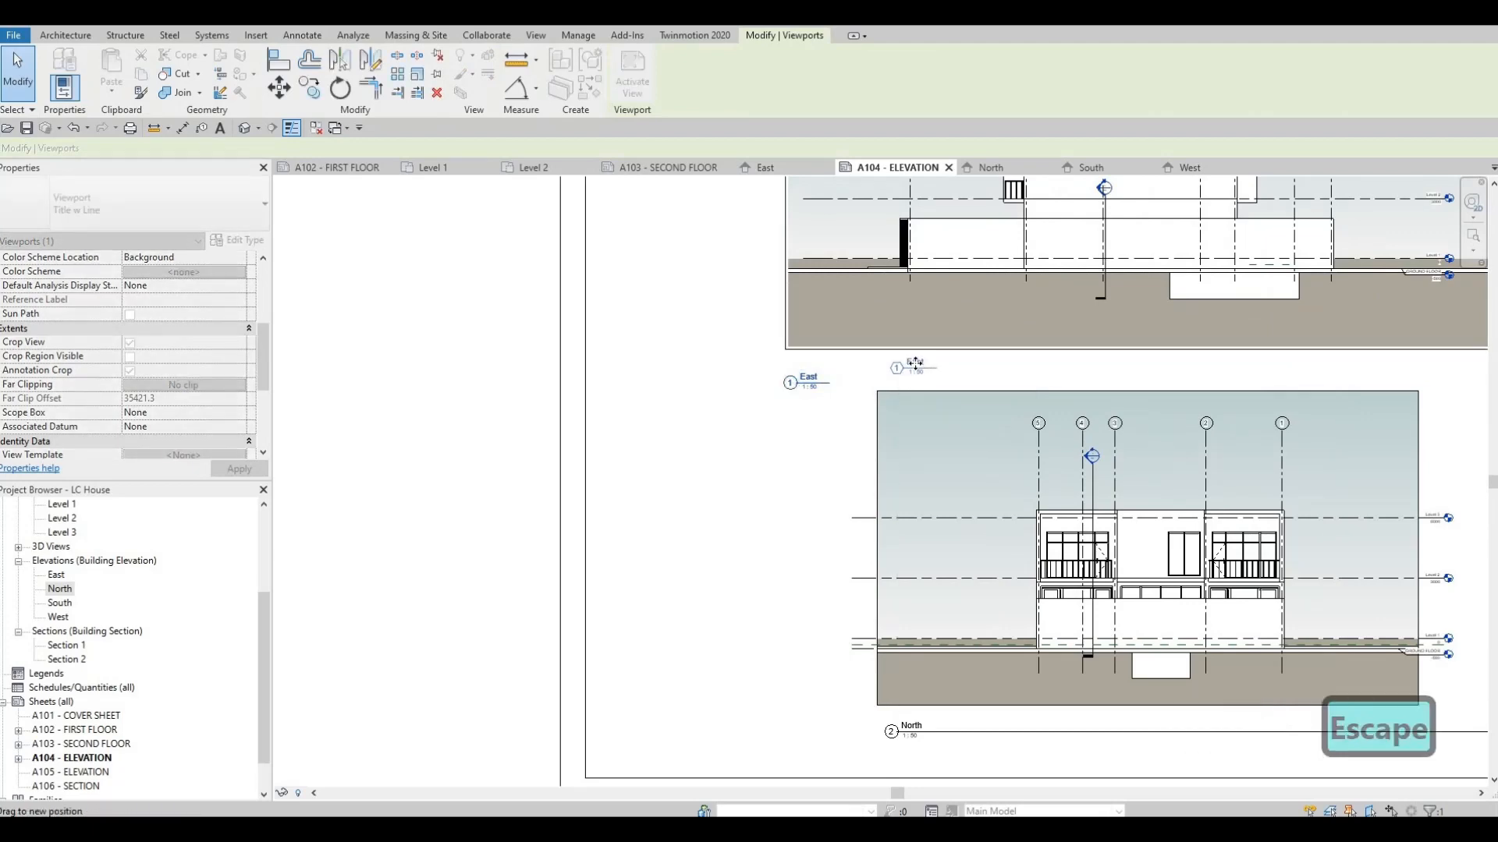
{"action": "key", "text": "Escape"}
{"action": "key", "text": "Escape"}
{"action": "scroll", "coordinate": [1136, 518], "scroll_direction": "down", "scroll_amount": 1}
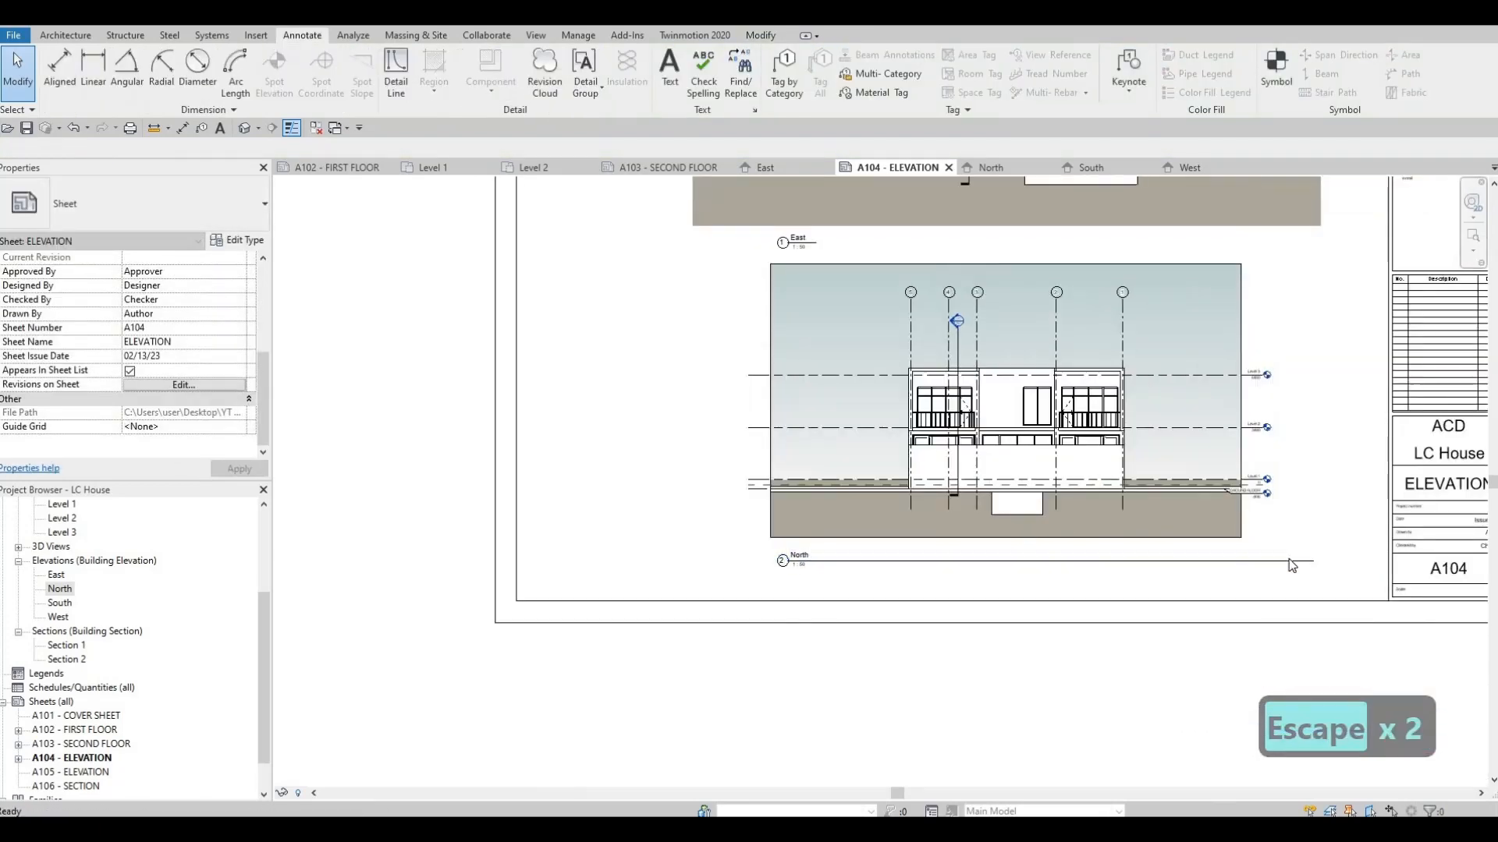
{"action": "key", "text": "Escape"}
Shorten the North view's title line to match the length of the East title line.
{"action": "left_click", "coordinate": [795, 558]}
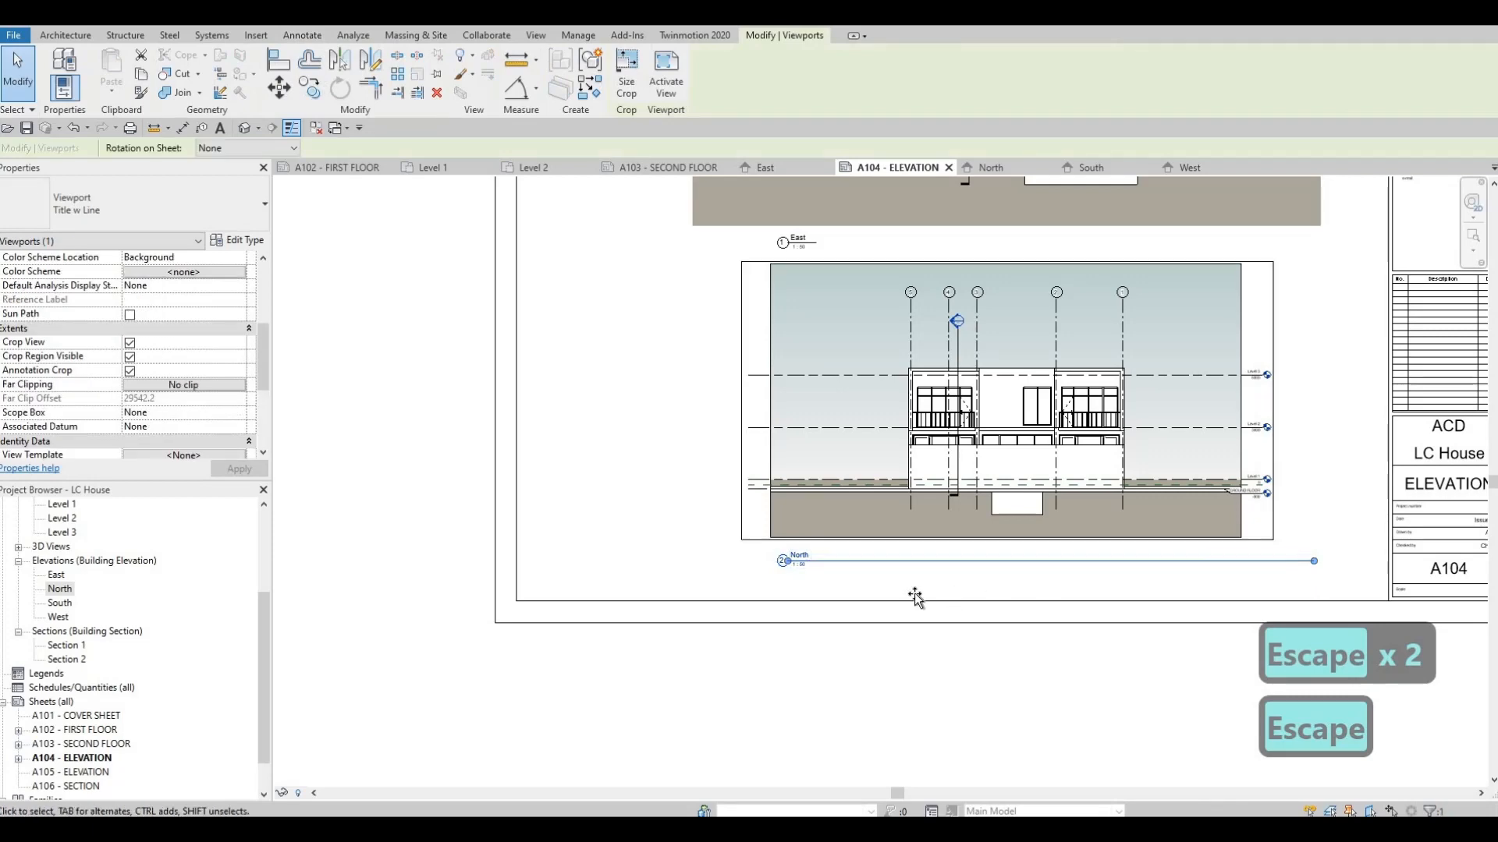
{"action": "left_click_drag", "start_coordinate": [815, 597], "coordinate": [814, 595]}
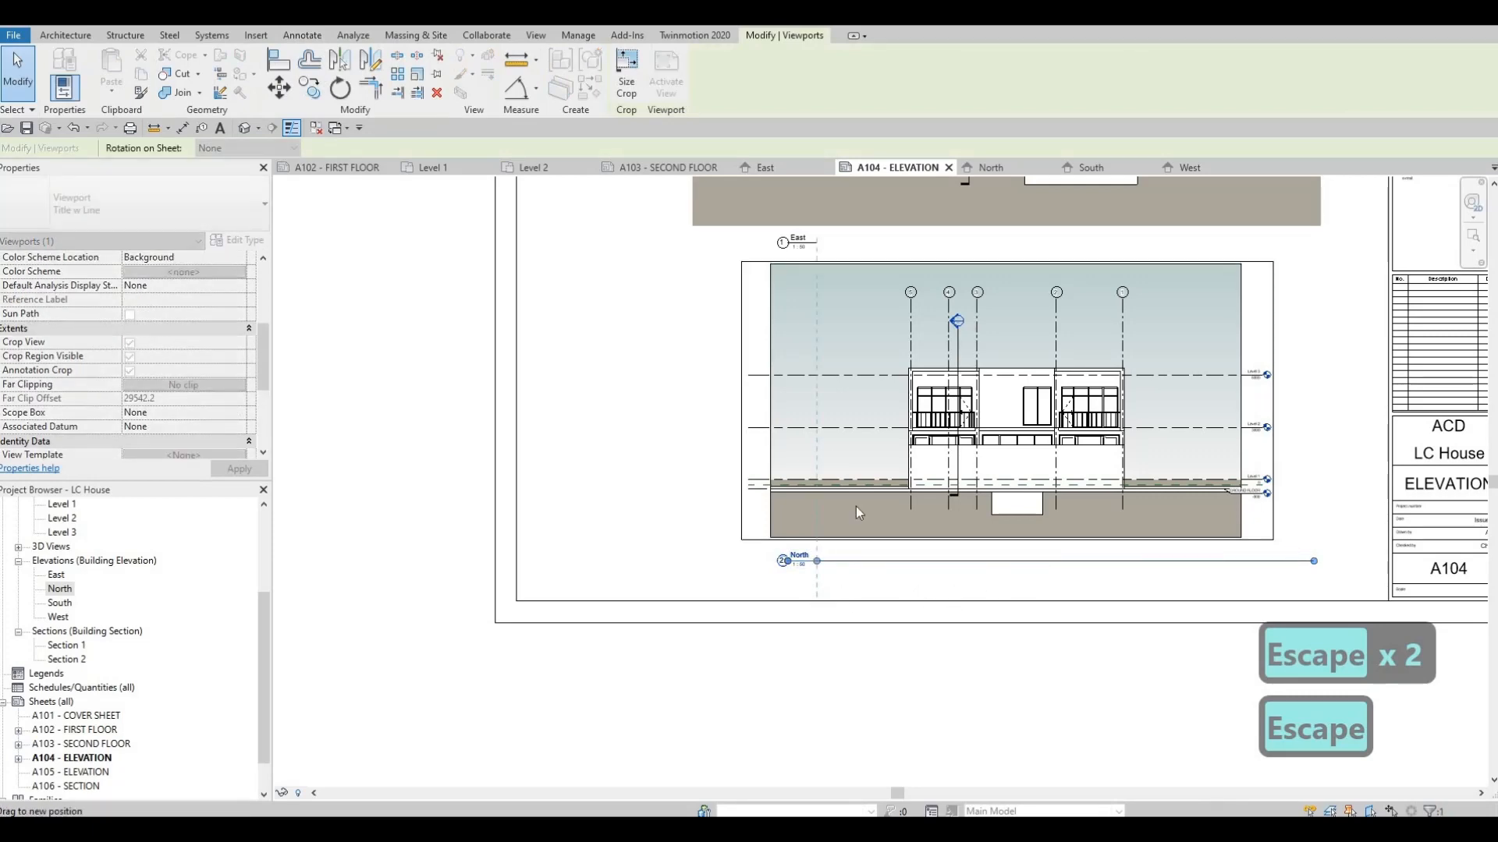
{"action": "key", "text": "Escape"}
{"action": "scroll", "coordinate": [855, 513], "scroll_direction": "down", "scroll_amount": 2}
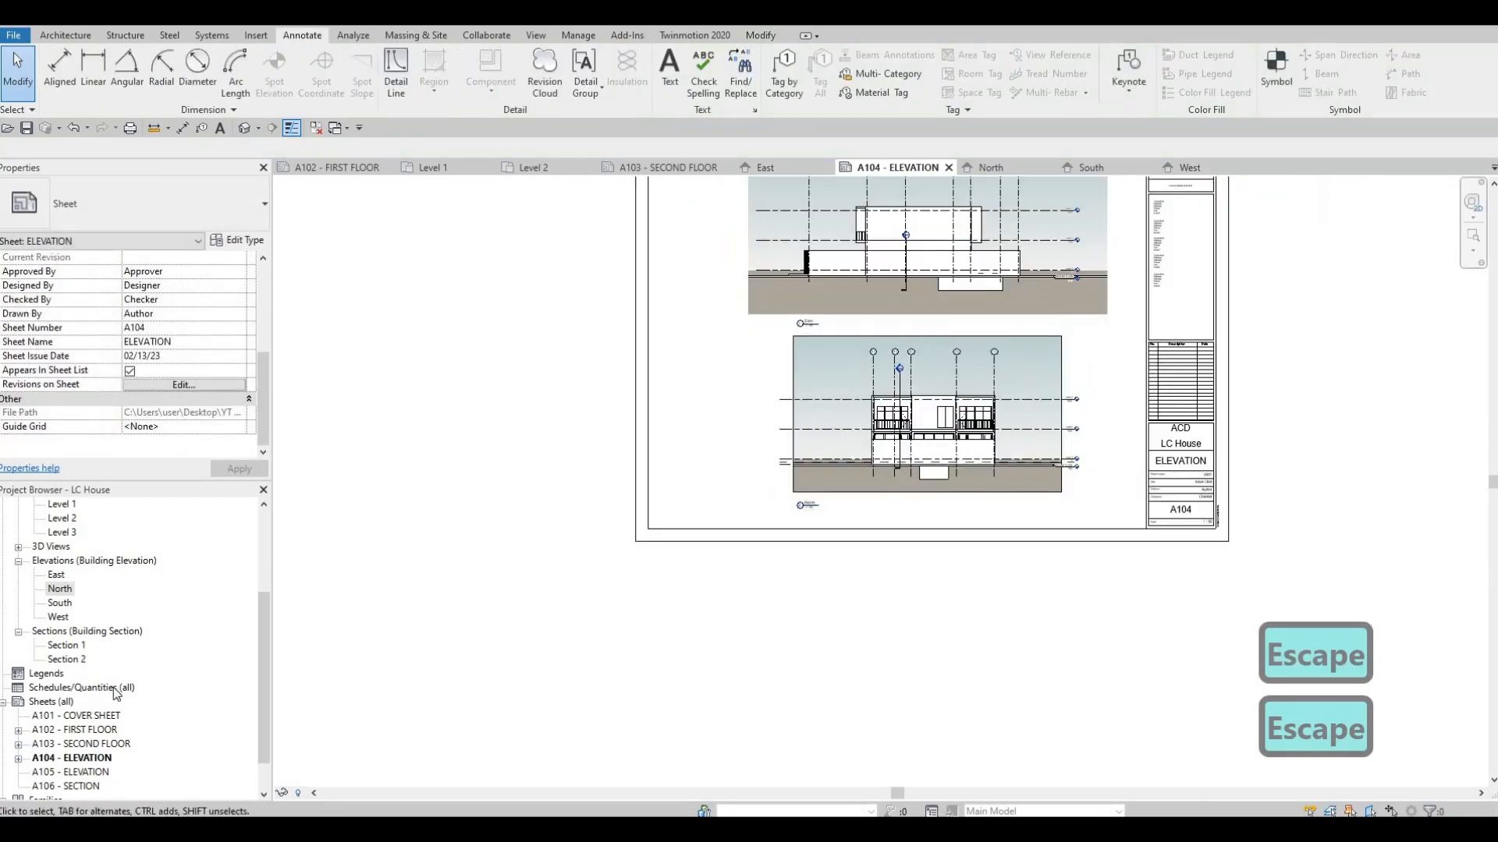
Open sheet A105 - ELEVATION and place the South elevation in the upper half of the sheet.
{"action": "scroll", "coordinate": [78, 733], "scroll_direction": "down", "scroll_amount": 1}
{"action": "double_click", "coordinate": [70, 729]}
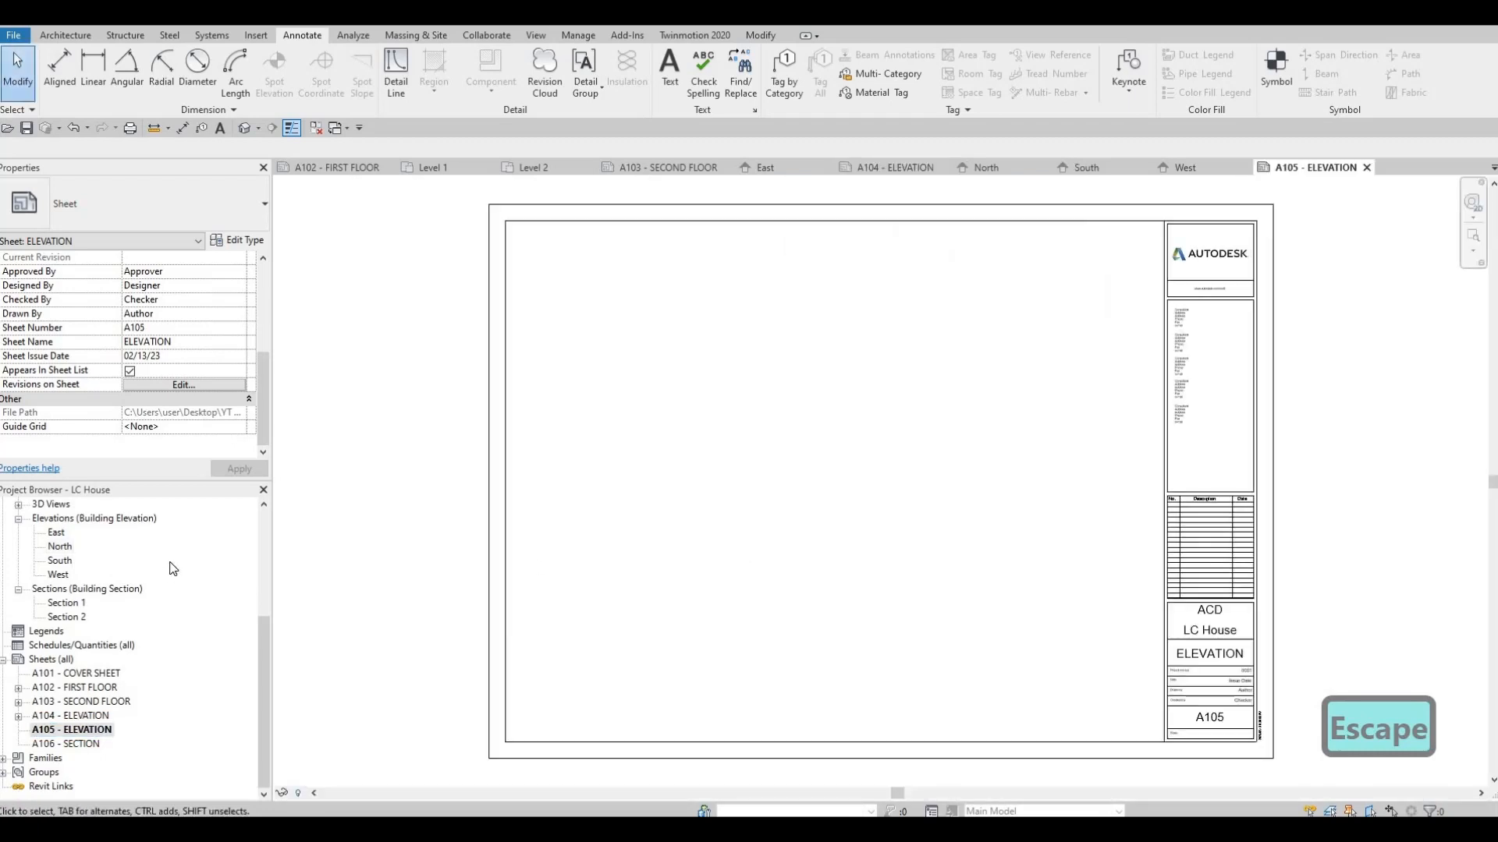
{"action": "left_click_drag", "start_coordinate": [59, 561], "coordinate": [668, 407]}
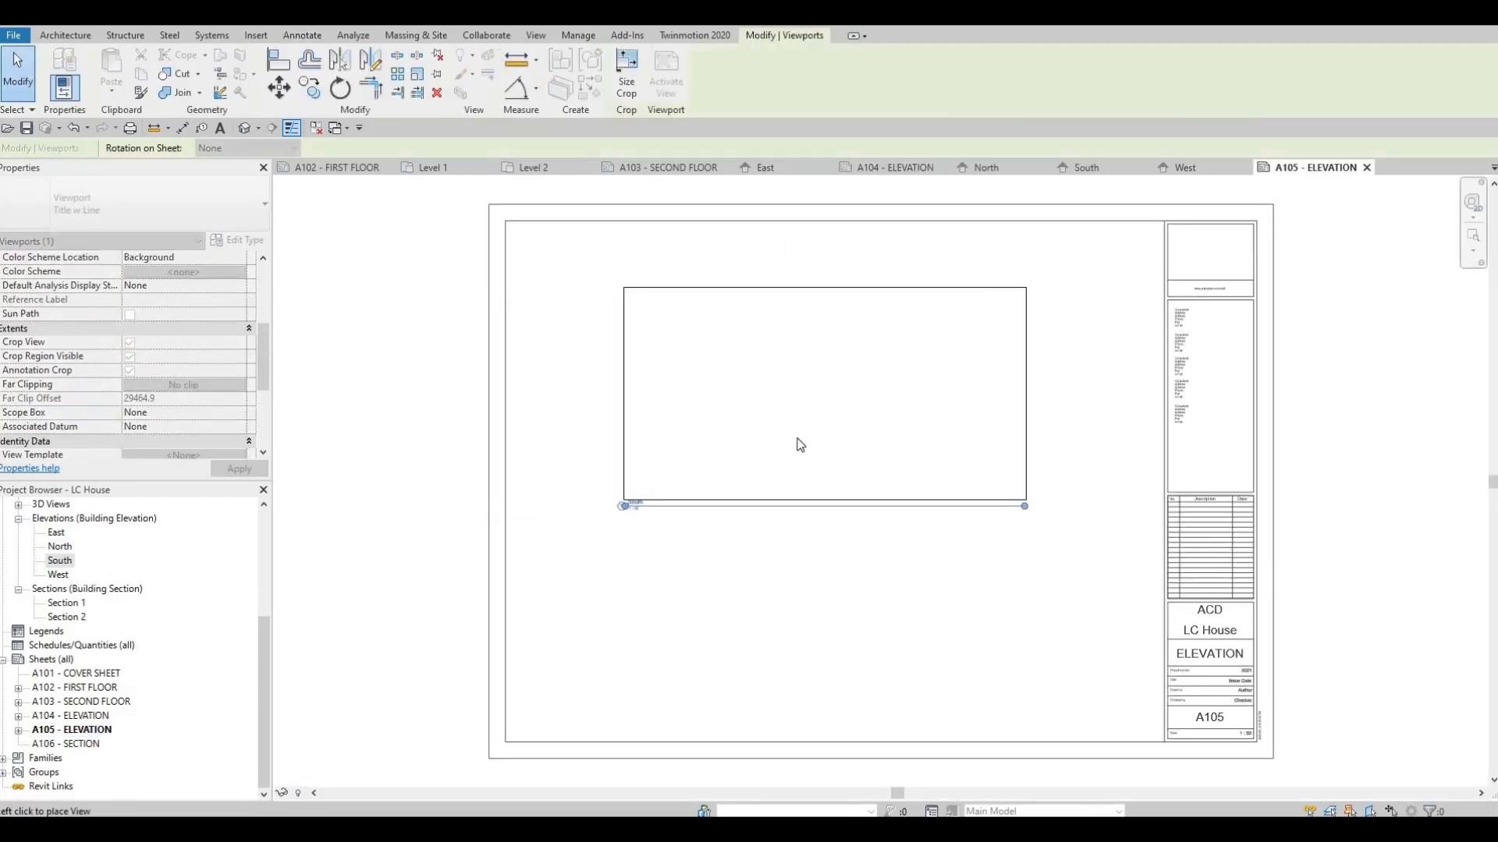
{"action": "left_click", "coordinate": [819, 406]}
{"action": "key", "text": "Escape"}
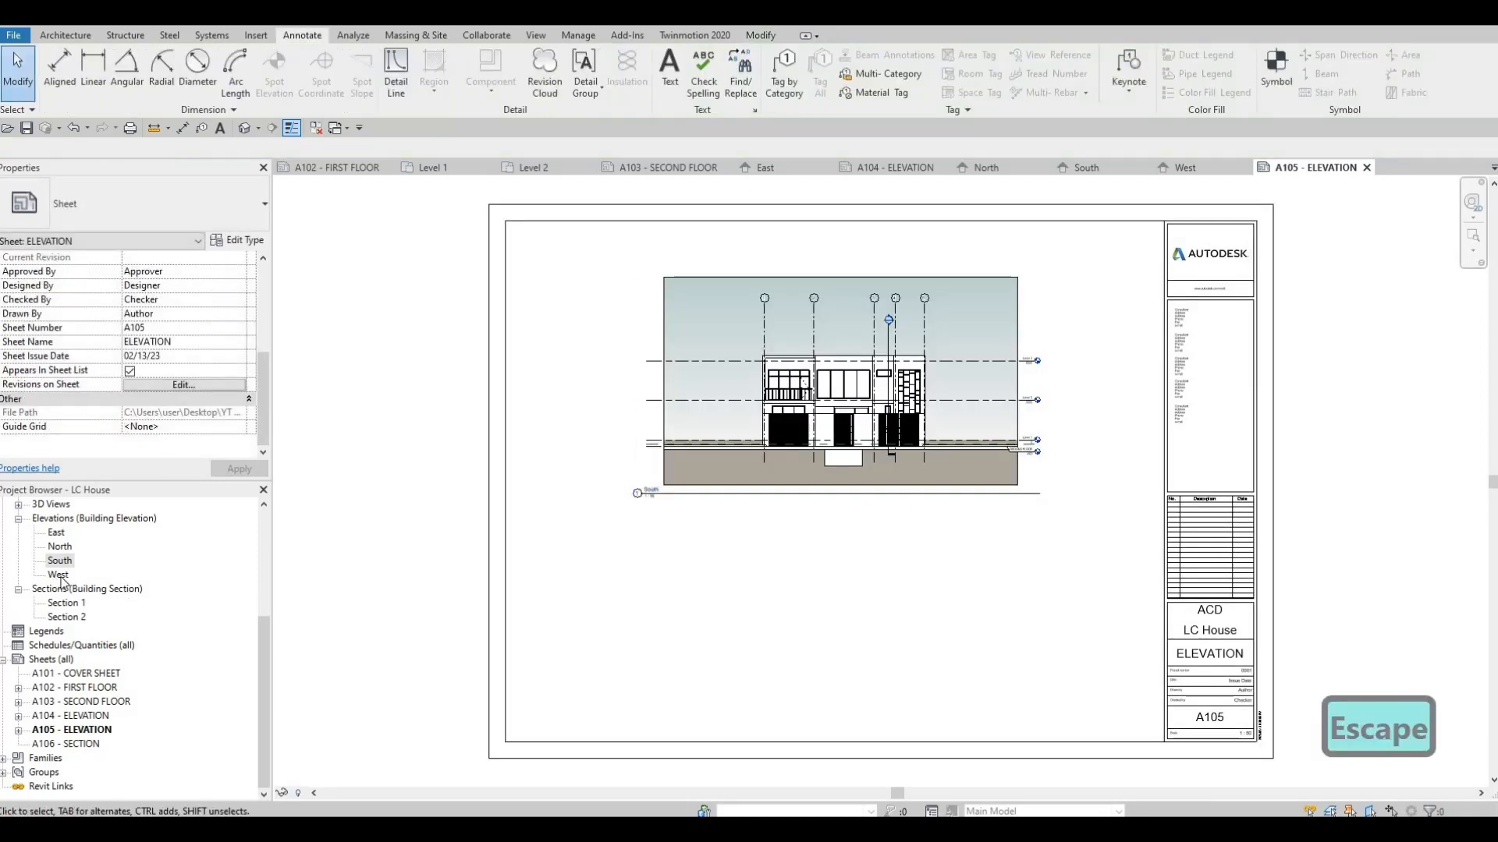
Place the West elevation on sheet A105 centred below the South elevation.
{"action": "left_click_drag", "start_coordinate": [60, 575], "coordinate": [797, 617]}
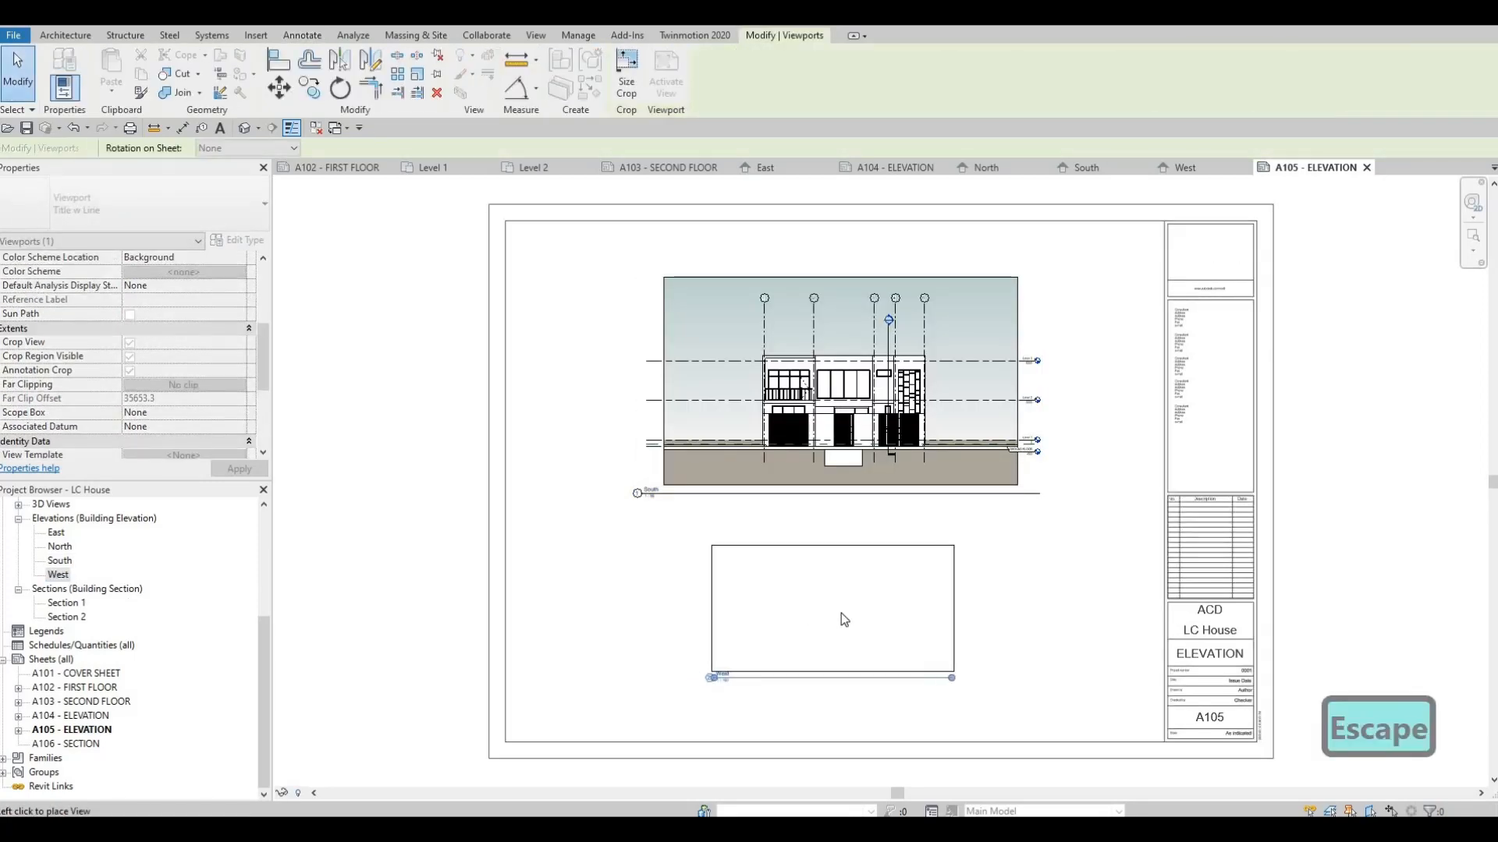
{"action": "left_click", "coordinate": [850, 609]}
{"action": "scroll", "coordinate": [736, 527], "scroll_direction": "up", "scroll_amount": 2}
{"action": "key", "text": "Escape"}
{"action": "key", "text": "Escape"}
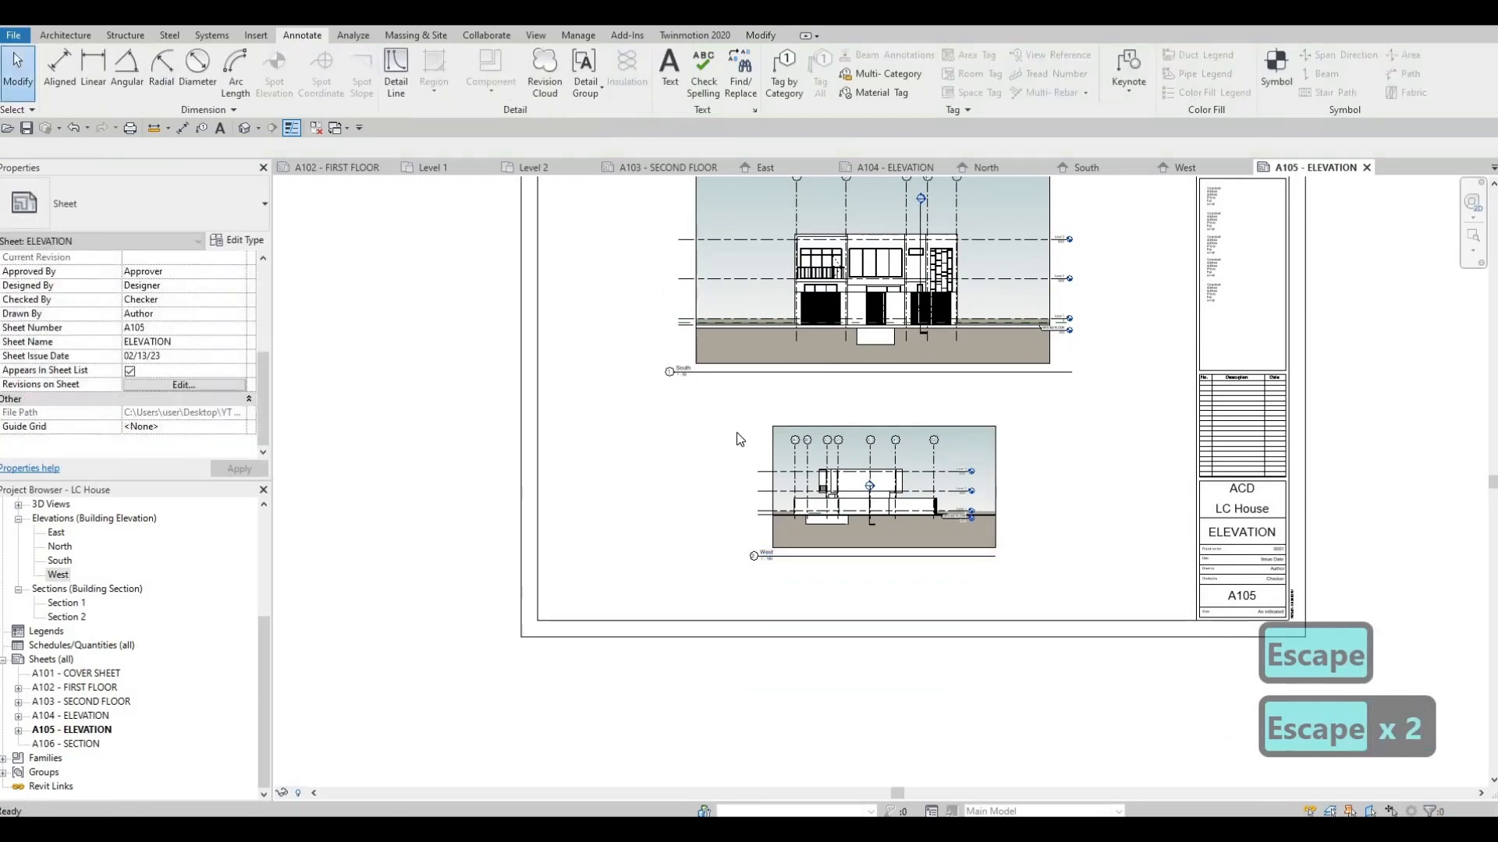
Move the South view title rightward beneath its elevation and shorten its title line to just past the name.
{"action": "left_click", "coordinate": [726, 327]}
{"action": "left_click_drag", "start_coordinate": [725, 327], "coordinate": [859, 339]}
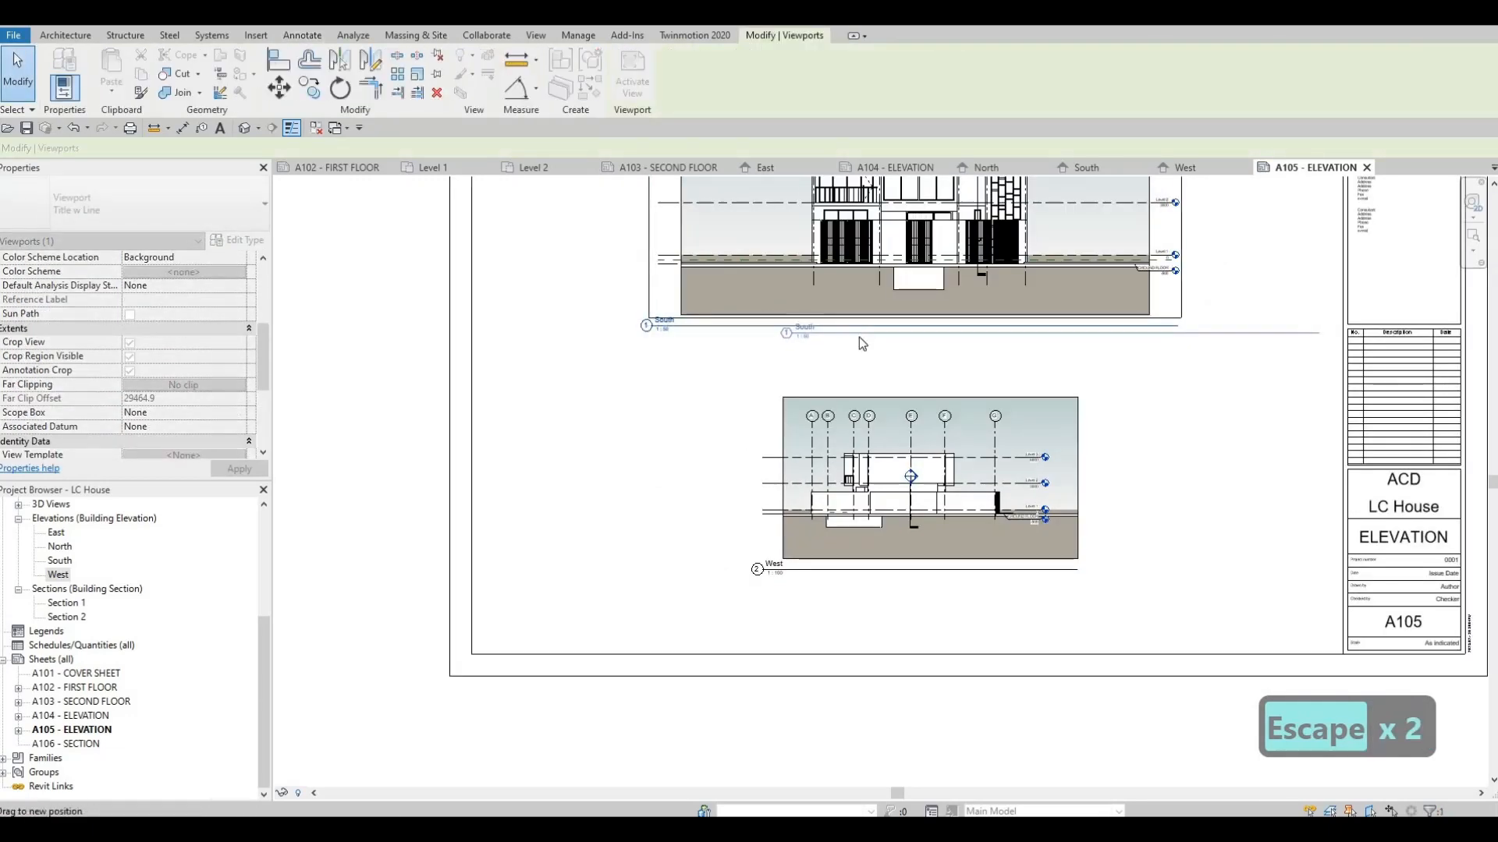
{"action": "key", "text": "Escape"}
{"action": "scroll", "coordinate": [858, 339], "scroll_direction": "down", "scroll_amount": 3}
{"action": "left_click", "coordinate": [1092, 337]}
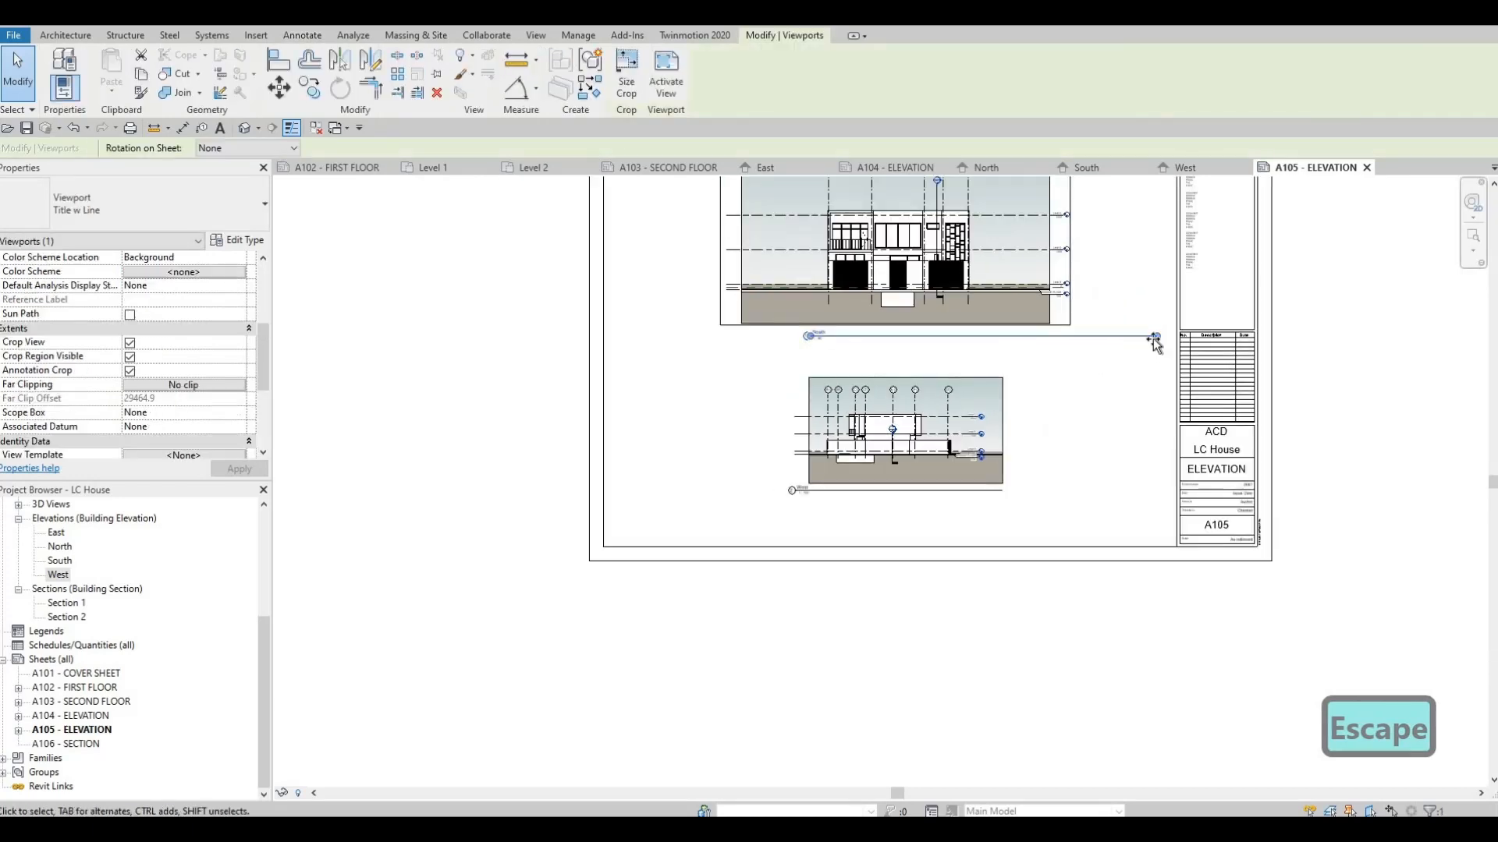
{"action": "left_click_drag", "start_coordinate": [836, 380], "coordinate": [829, 378]}
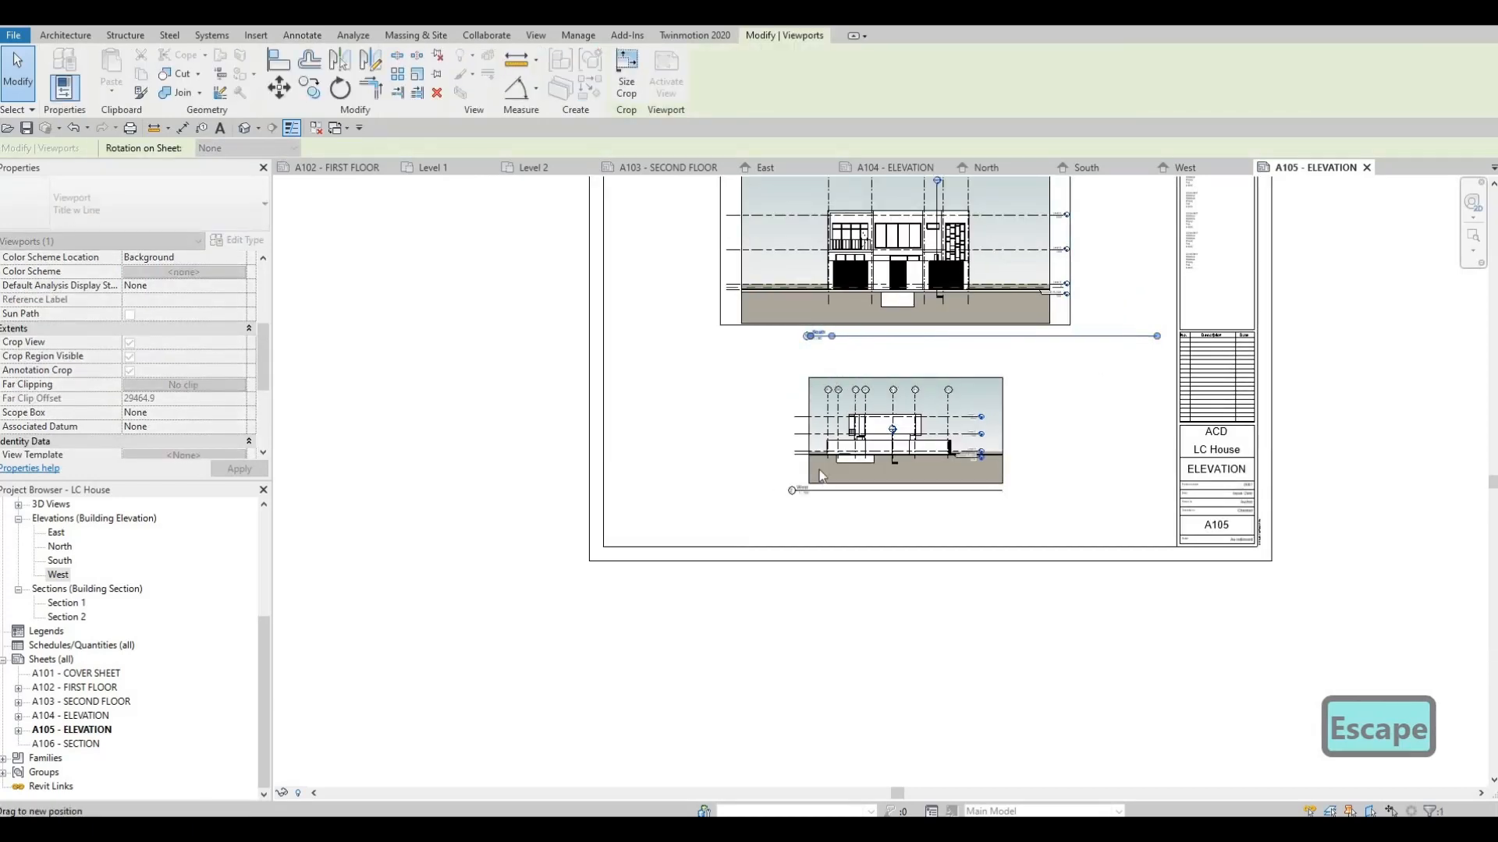
{"action": "key", "text": "Escape"}
Align the West view title vertically with the South title and shorten its title line to match.
{"action": "left_click", "coordinate": [828, 490]}
{"action": "scroll", "coordinate": [829, 503], "scroll_direction": "up", "scroll_amount": 2}
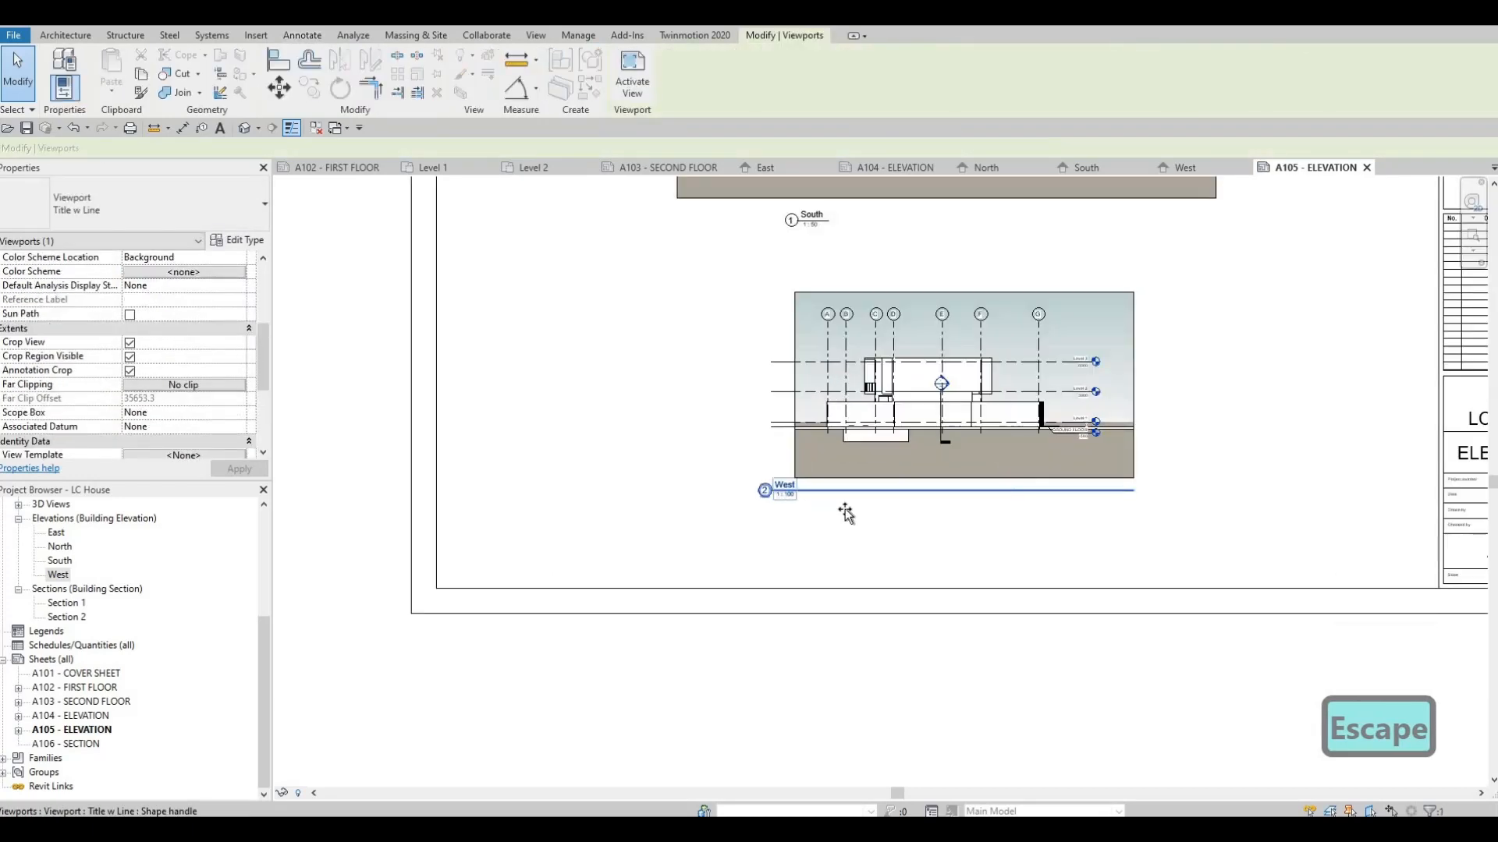
{"action": "left_click_drag", "start_coordinate": [845, 513], "coordinate": [843, 506]}
{"action": "key", "text": "Escape"}
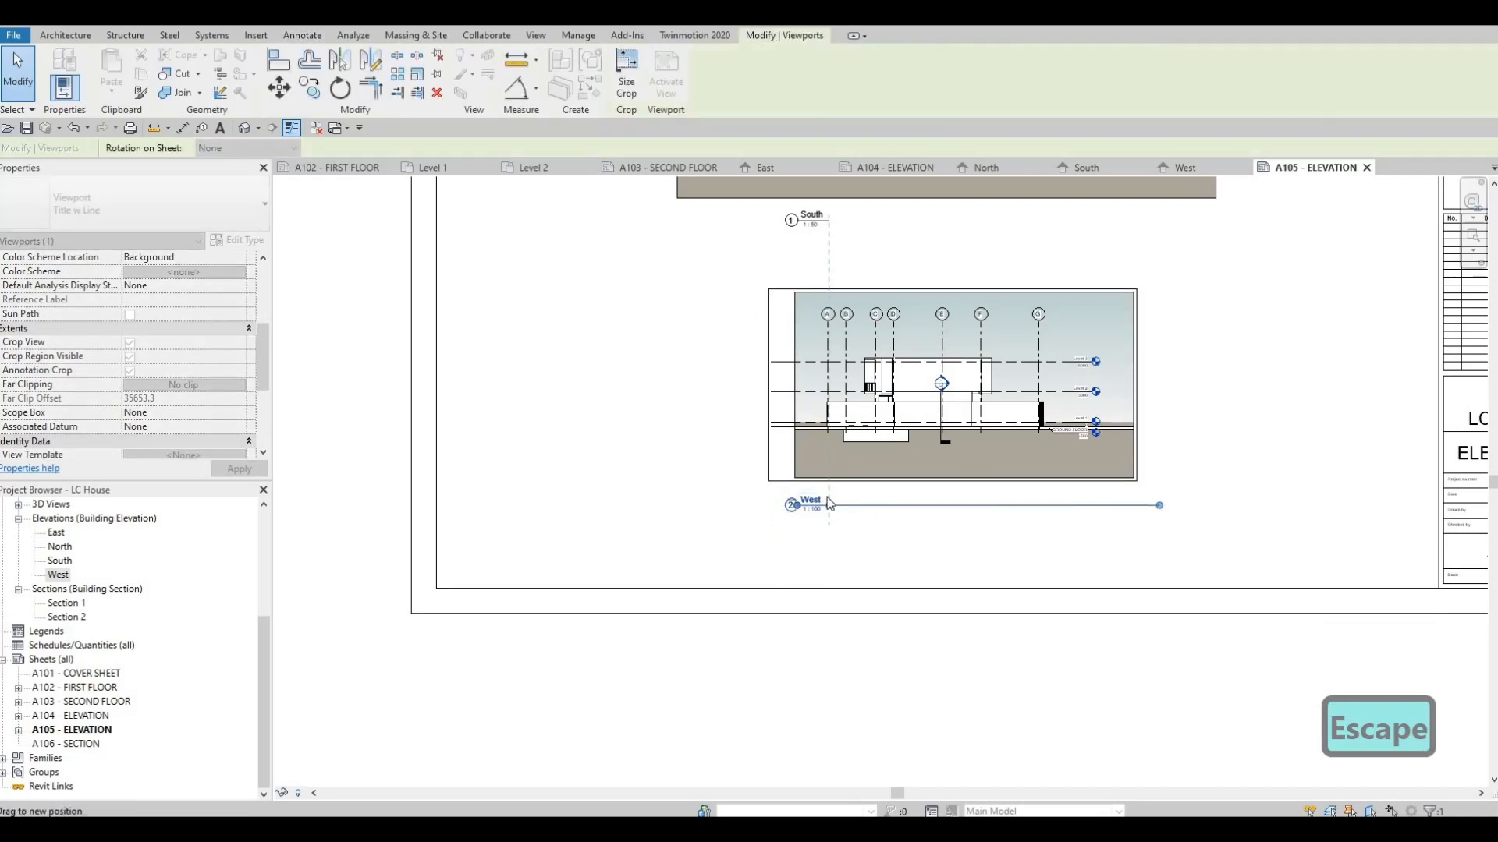
{"action": "key", "text": "Escape"}
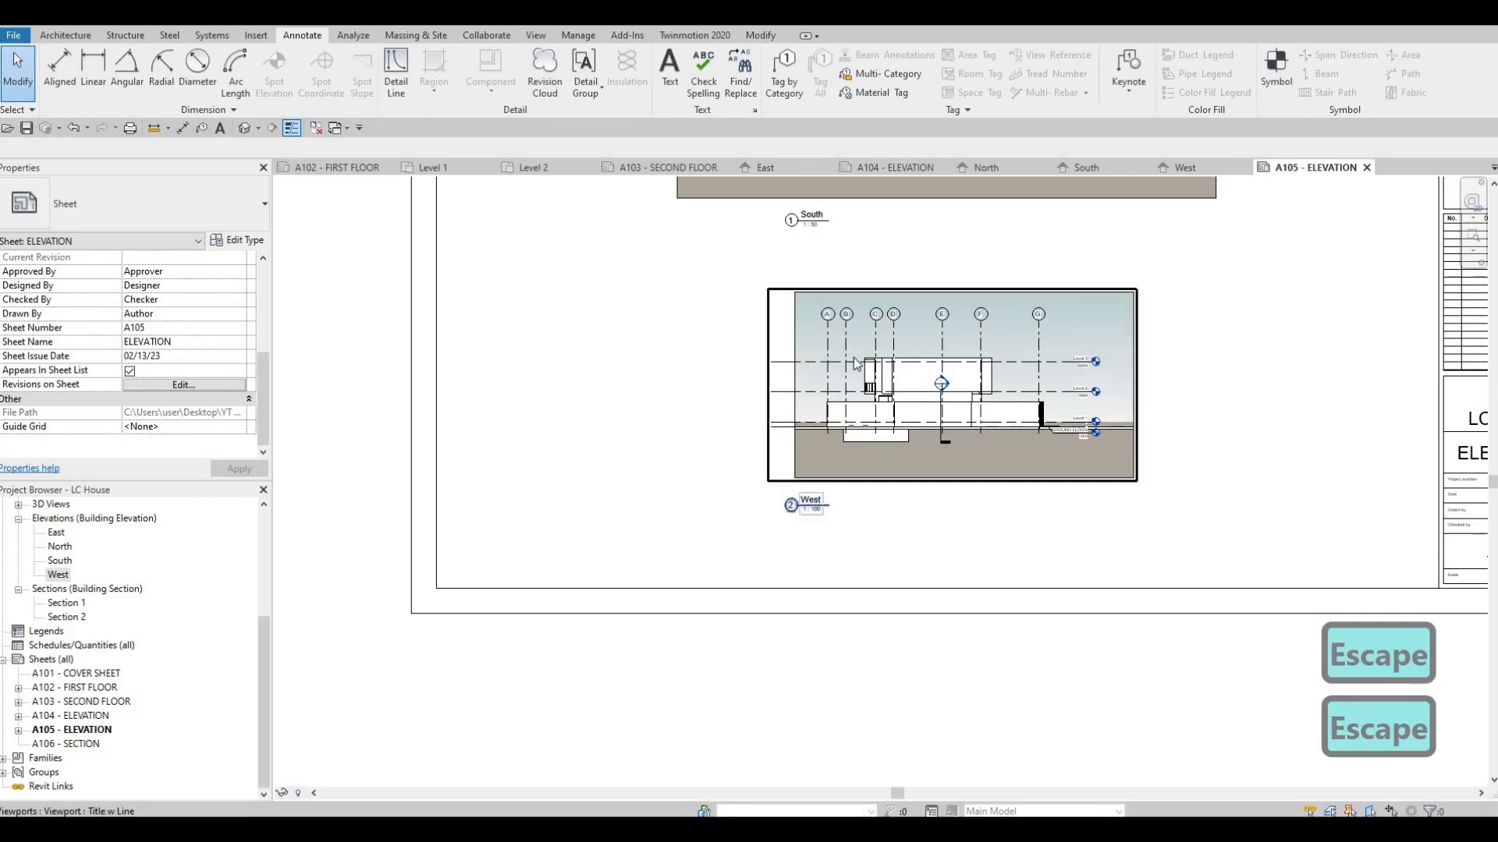
{"action": "middle_click_drag", "start_coordinate": [854, 358], "coordinate": [850, 468]}
{"action": "scroll", "coordinate": [793, 452], "scroll_direction": "down", "scroll_amount": 2}
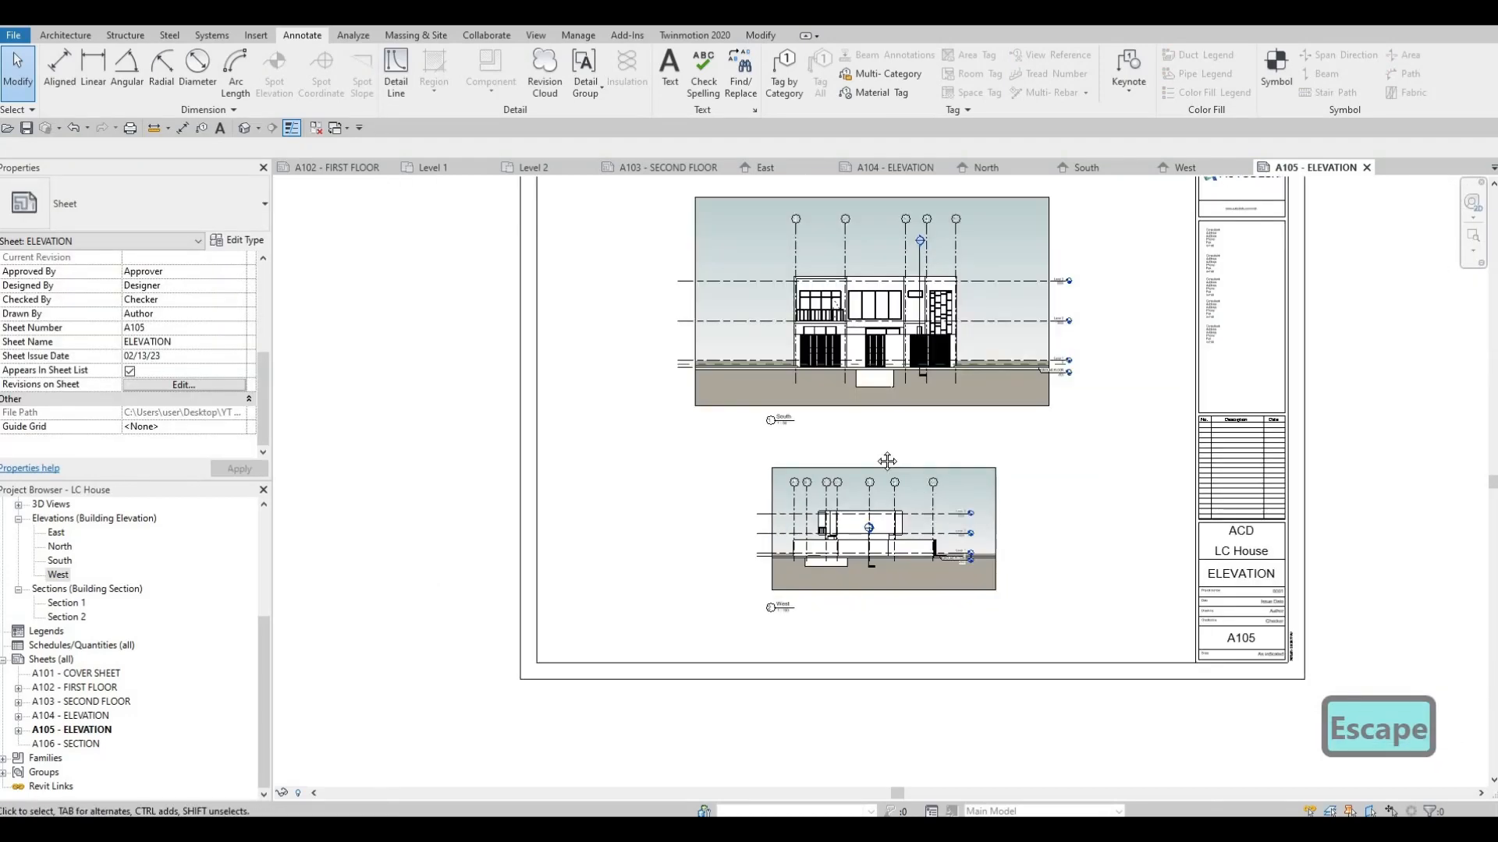
{"action": "key", "text": "Escape"}
{"action": "scroll", "coordinate": [850, 484], "scroll_direction": "down", "scroll_amount": 2}
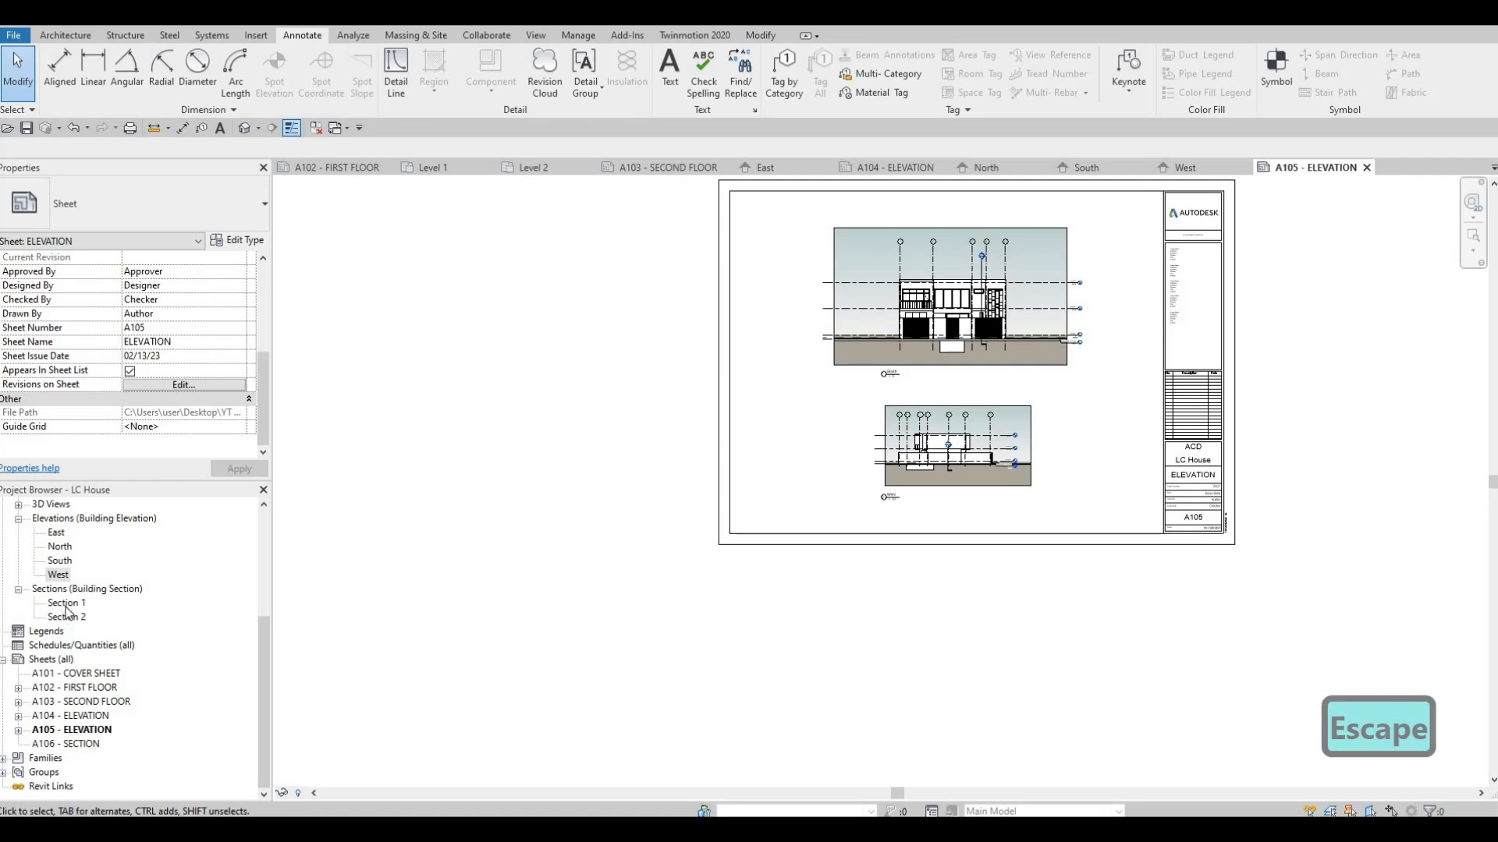
{"action": "scroll", "coordinate": [78, 603], "scroll_direction": "up", "scroll_amount": 3}
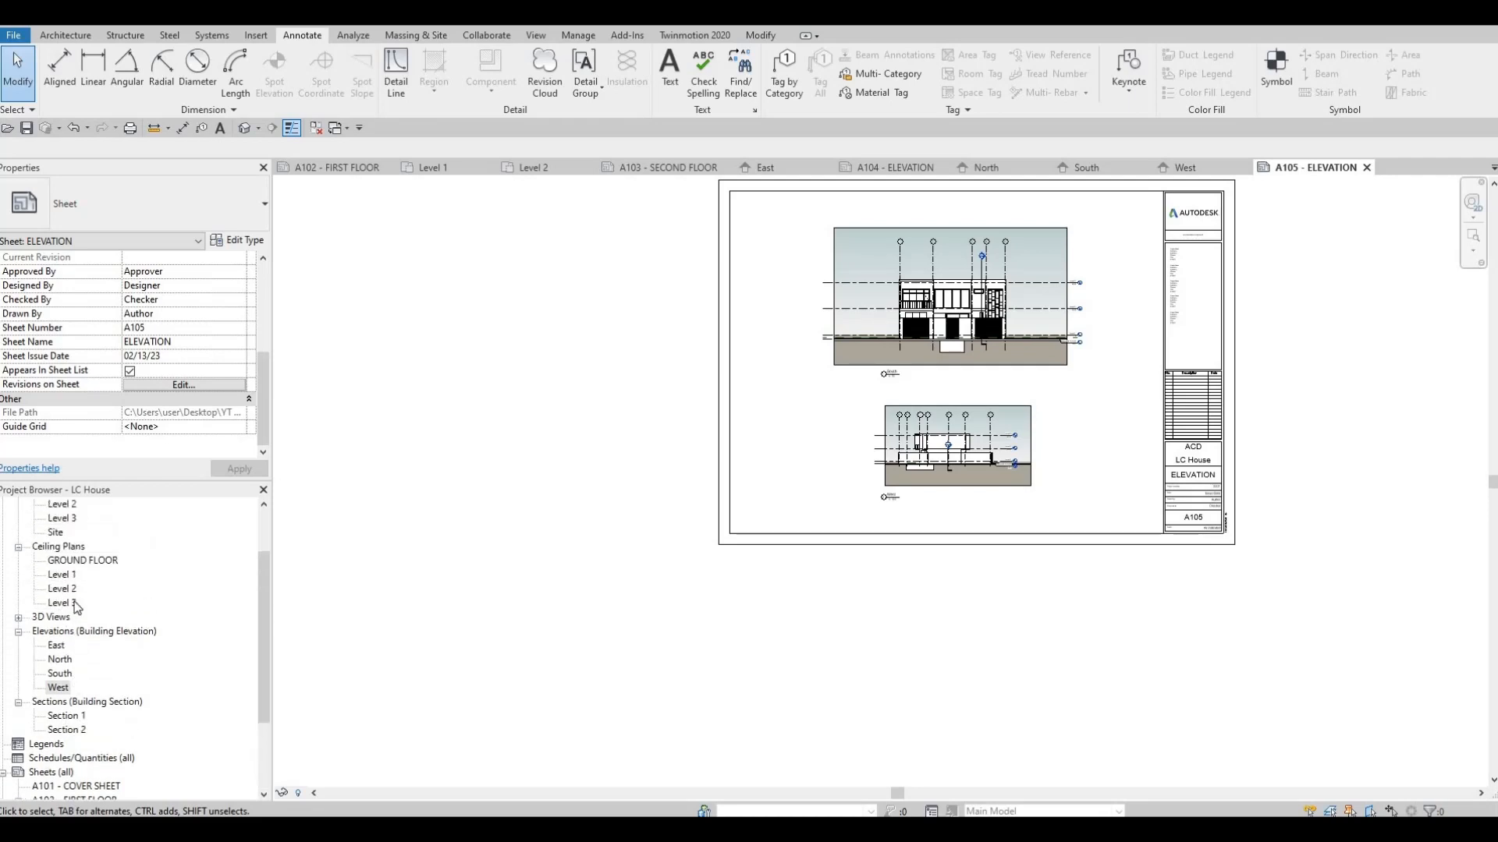
On the Level 1 floor plan, move the Section 2 line just above grid E and extend it past the house's right exterior wall.
{"action": "scroll", "coordinate": [76, 607], "scroll_direction": "up", "scroll_amount": 2}
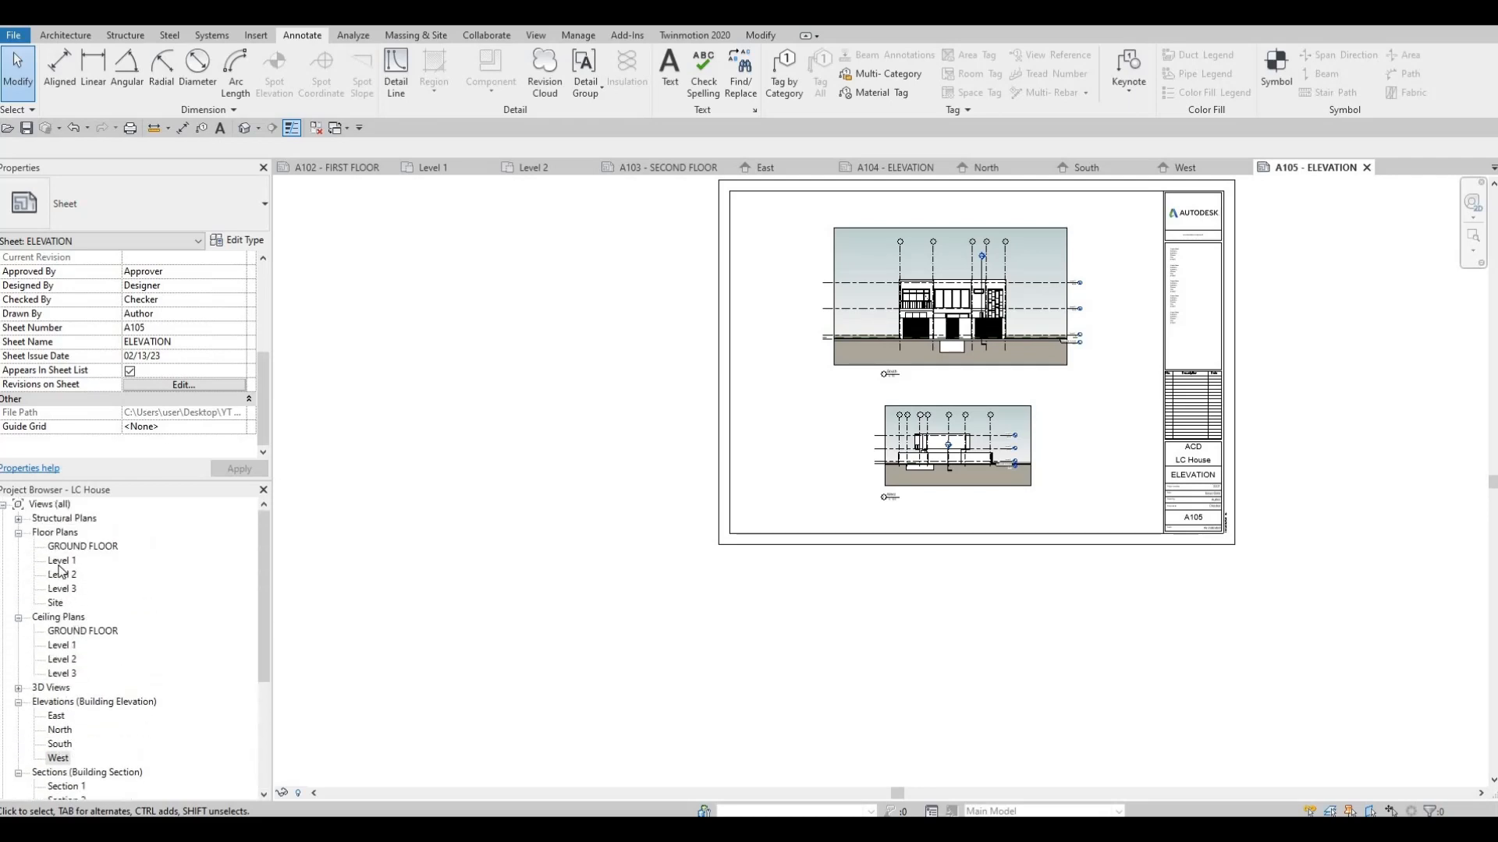
{"action": "double_click", "coordinate": [61, 562]}
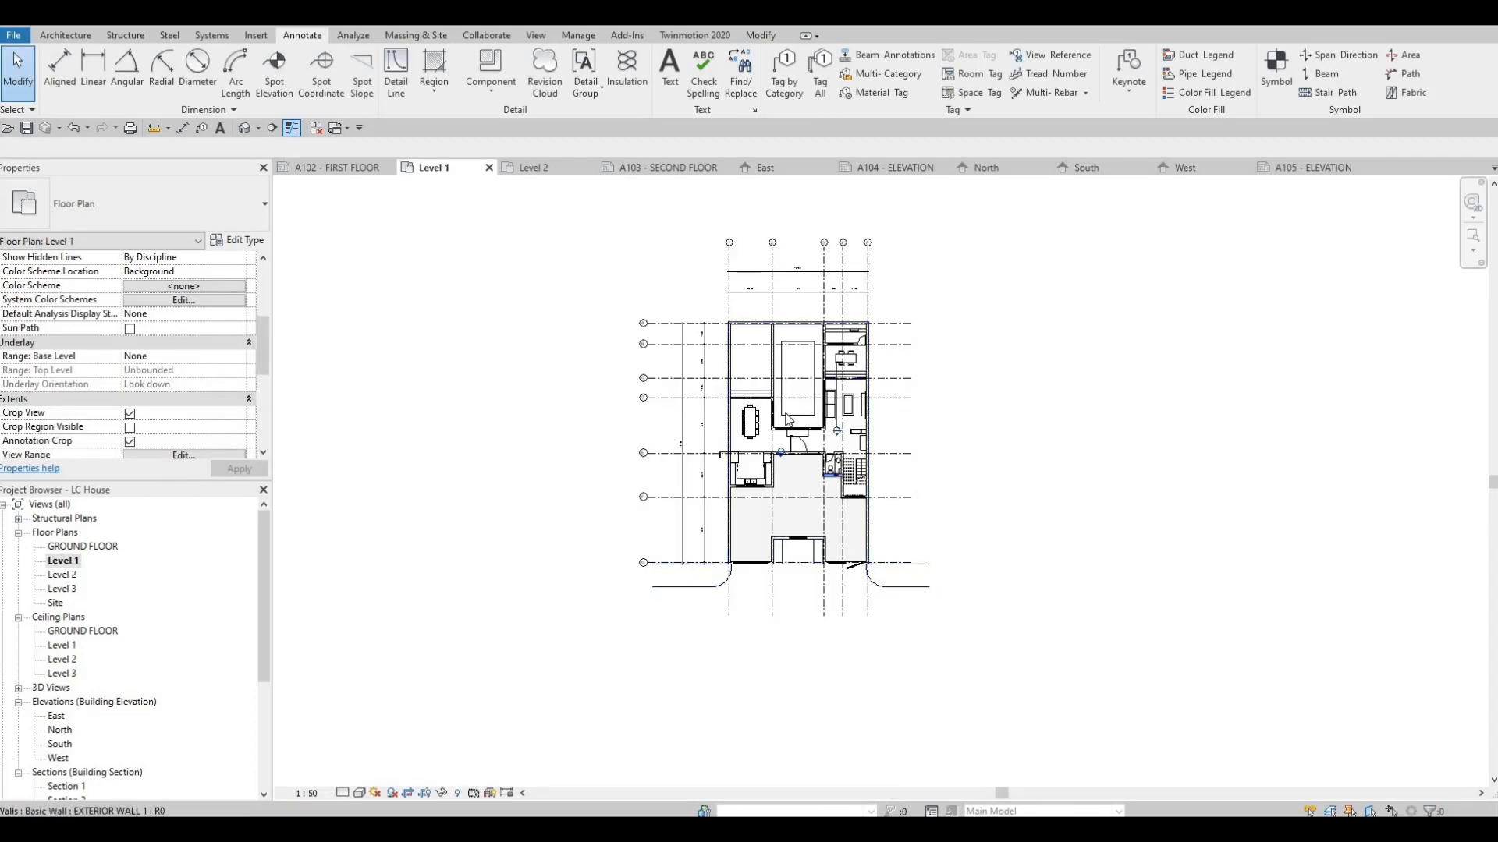
{"action": "scroll", "coordinate": [787, 419], "scroll_direction": "up", "scroll_amount": 5}
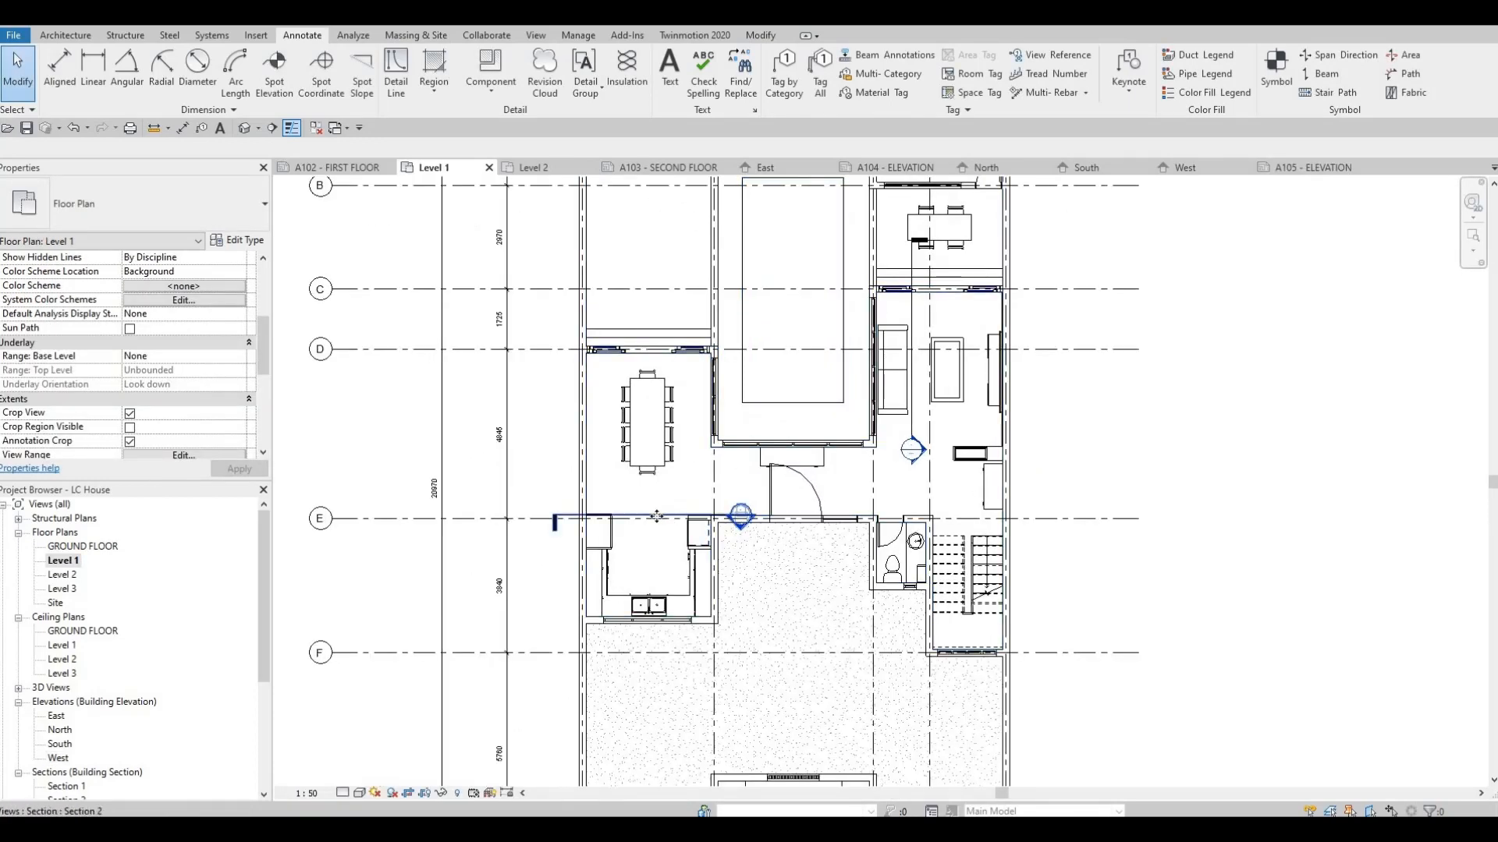
{"action": "left_click", "coordinate": [657, 516]}
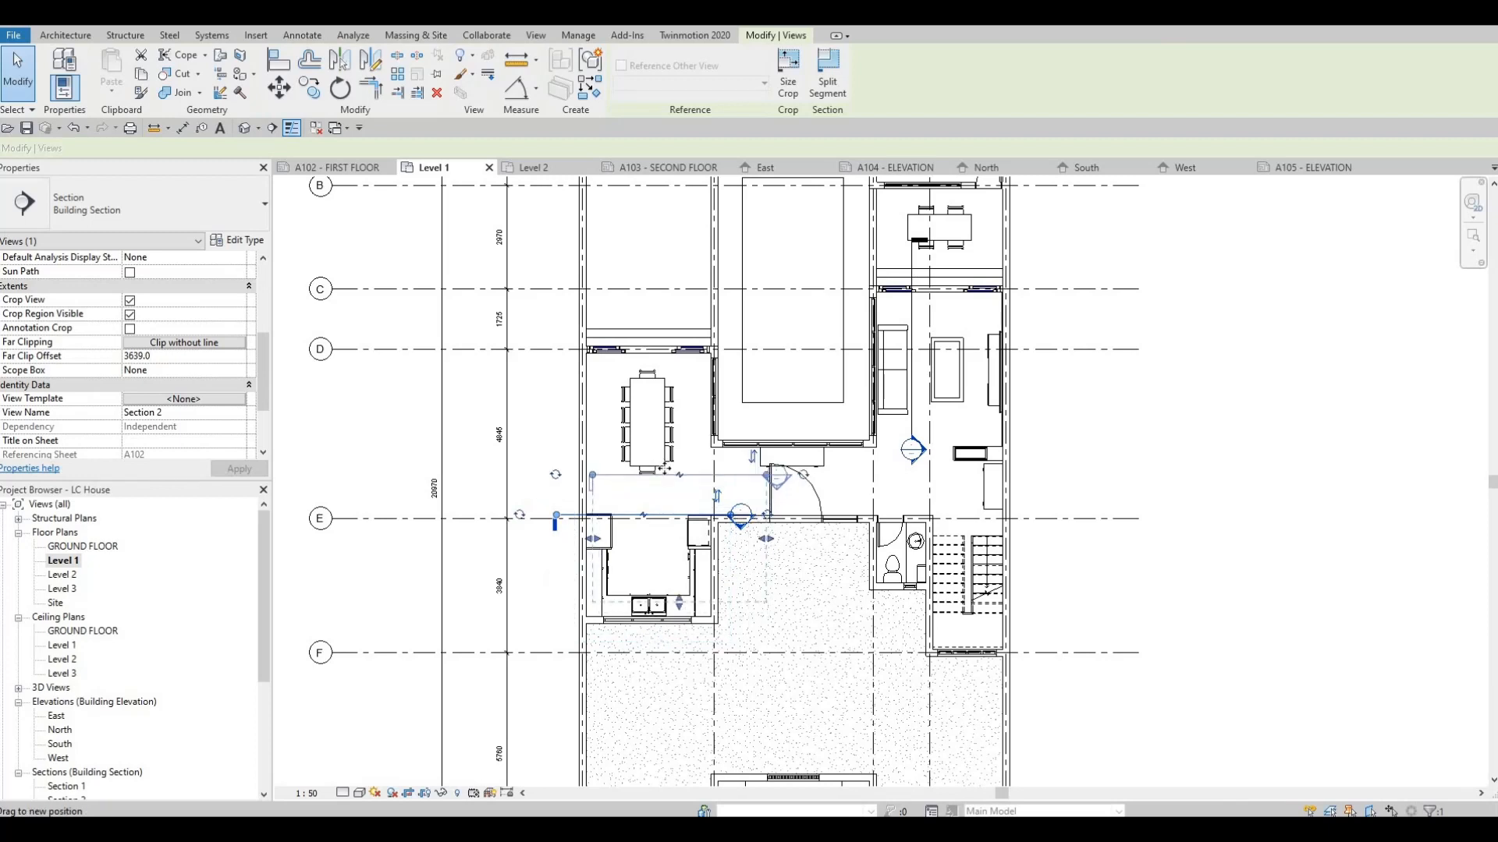
{"action": "left_click_drag", "start_coordinate": [647, 517], "coordinate": [647, 466]}
{"action": "left_click_drag", "start_coordinate": [1014, 490], "coordinate": [1025, 490]}
{"action": "left_click_drag", "start_coordinate": [740, 534], "coordinate": [1023, 527]}
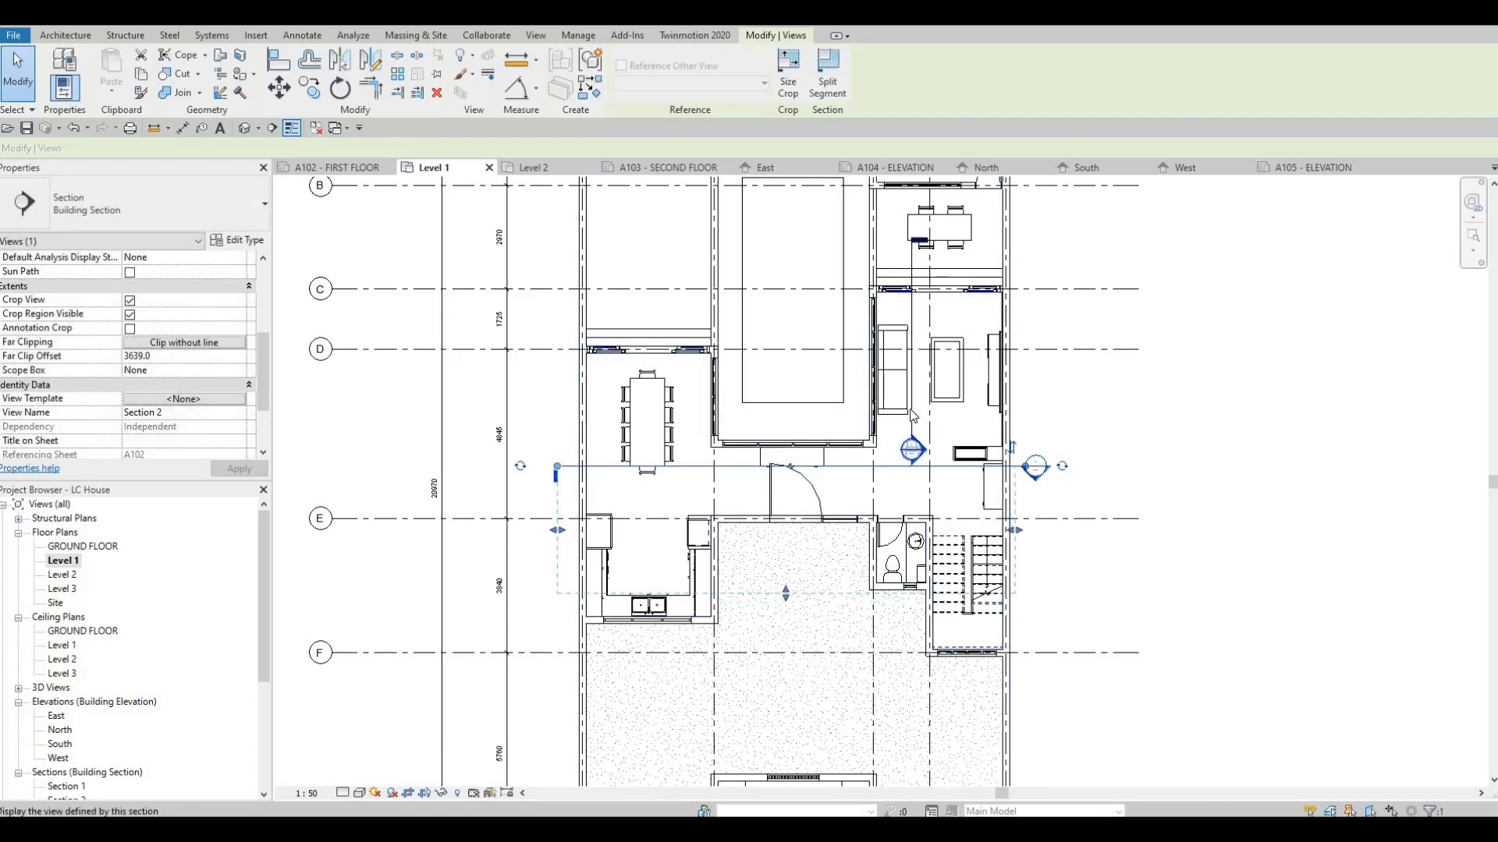
{"action": "scroll", "coordinate": [913, 415], "scroll_direction": "down", "scroll_amount": 1}
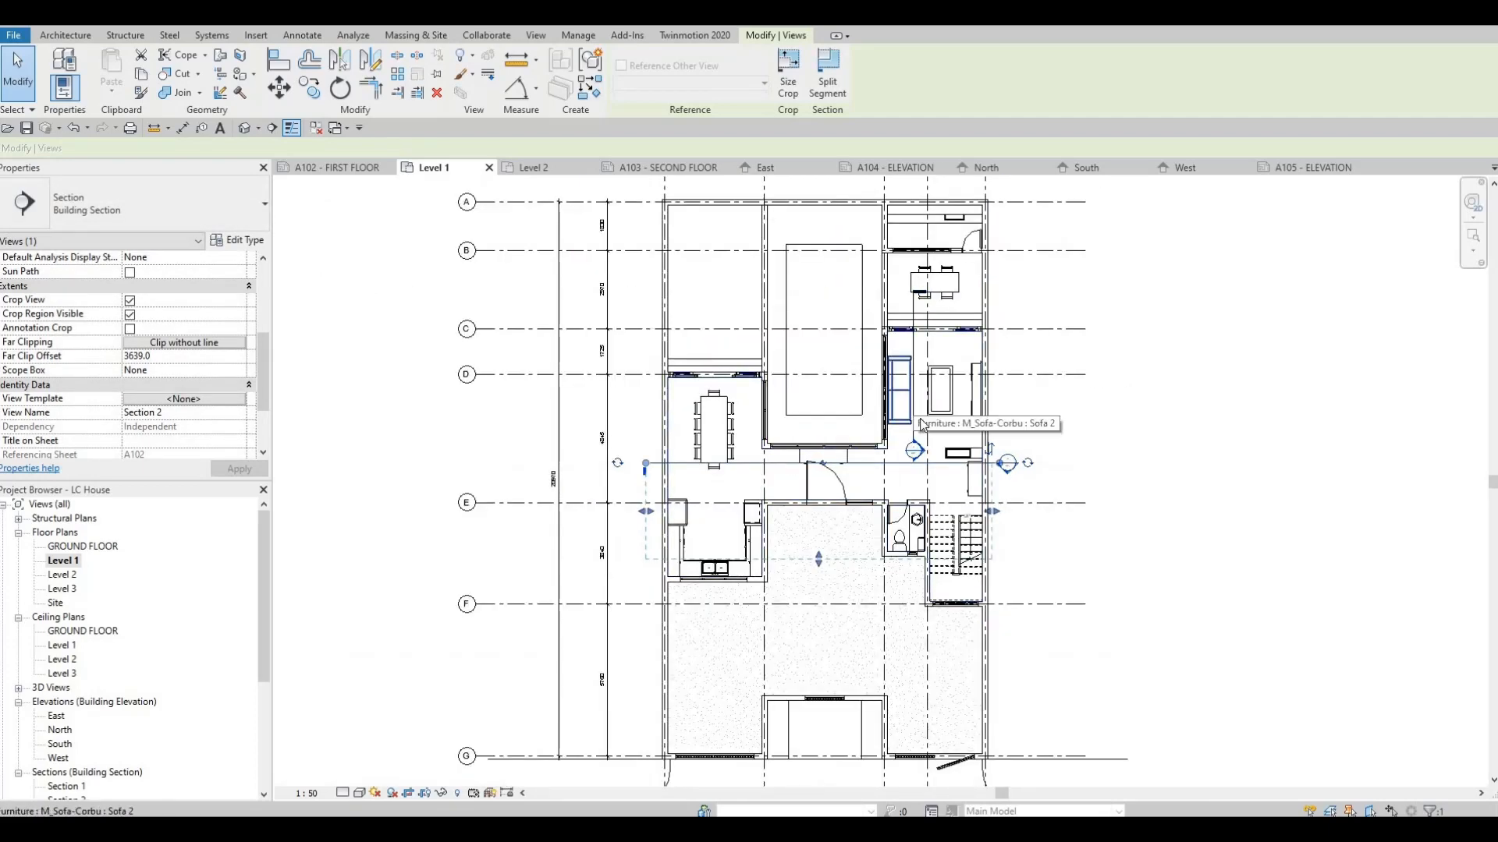
{"action": "left_click", "coordinate": [919, 390]}
{"action": "key", "text": "Escape"}
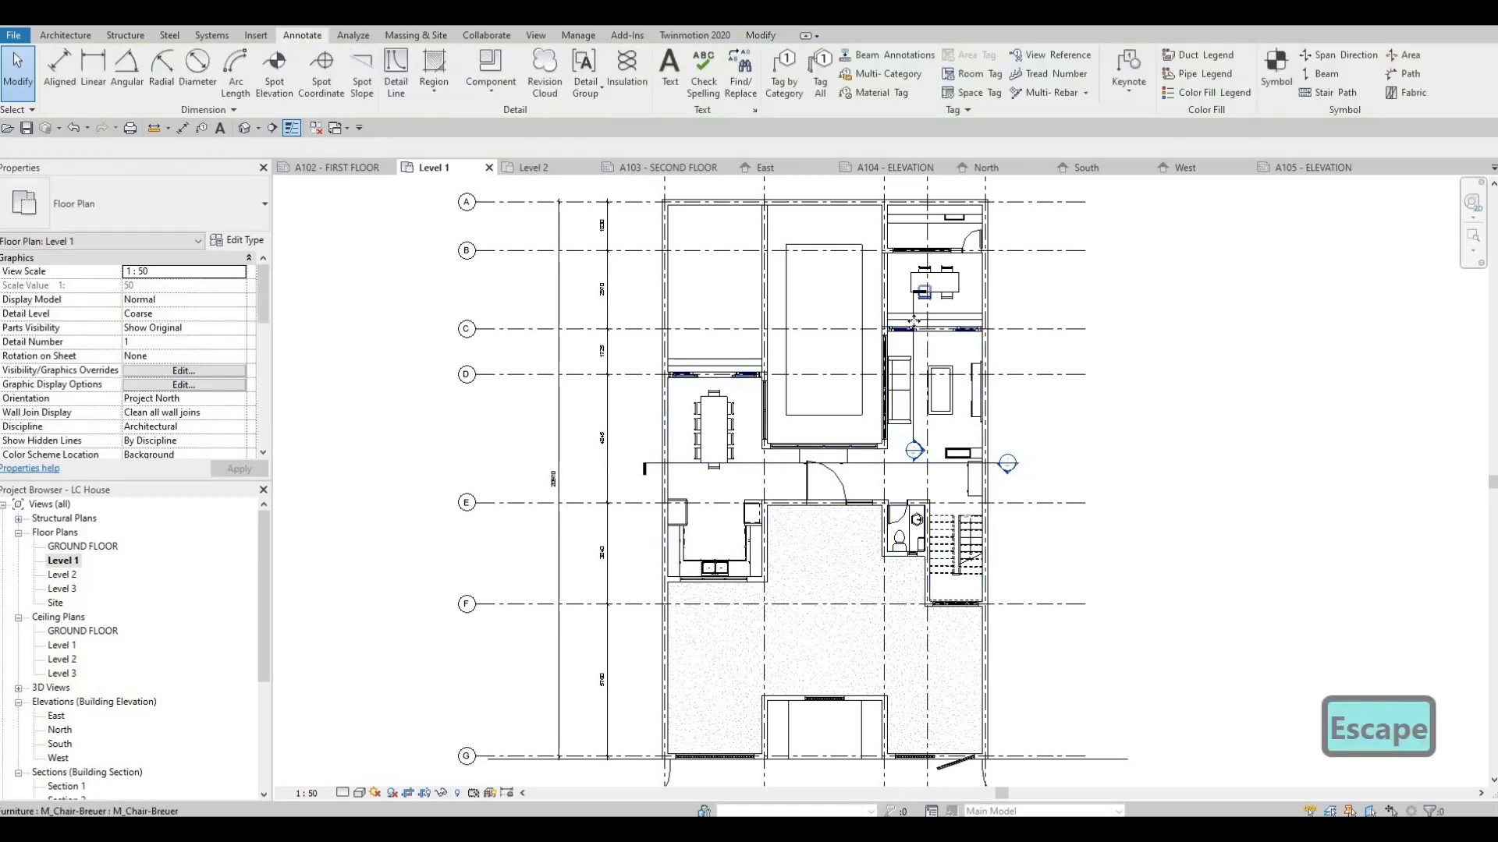
Move the Section 1 line over the staircase and extend its tail upward beyond grid A so it cuts the whole house lengthwise.
{"action": "left_click", "coordinate": [901, 431]}
{"action": "left_click", "coordinate": [901, 432]}
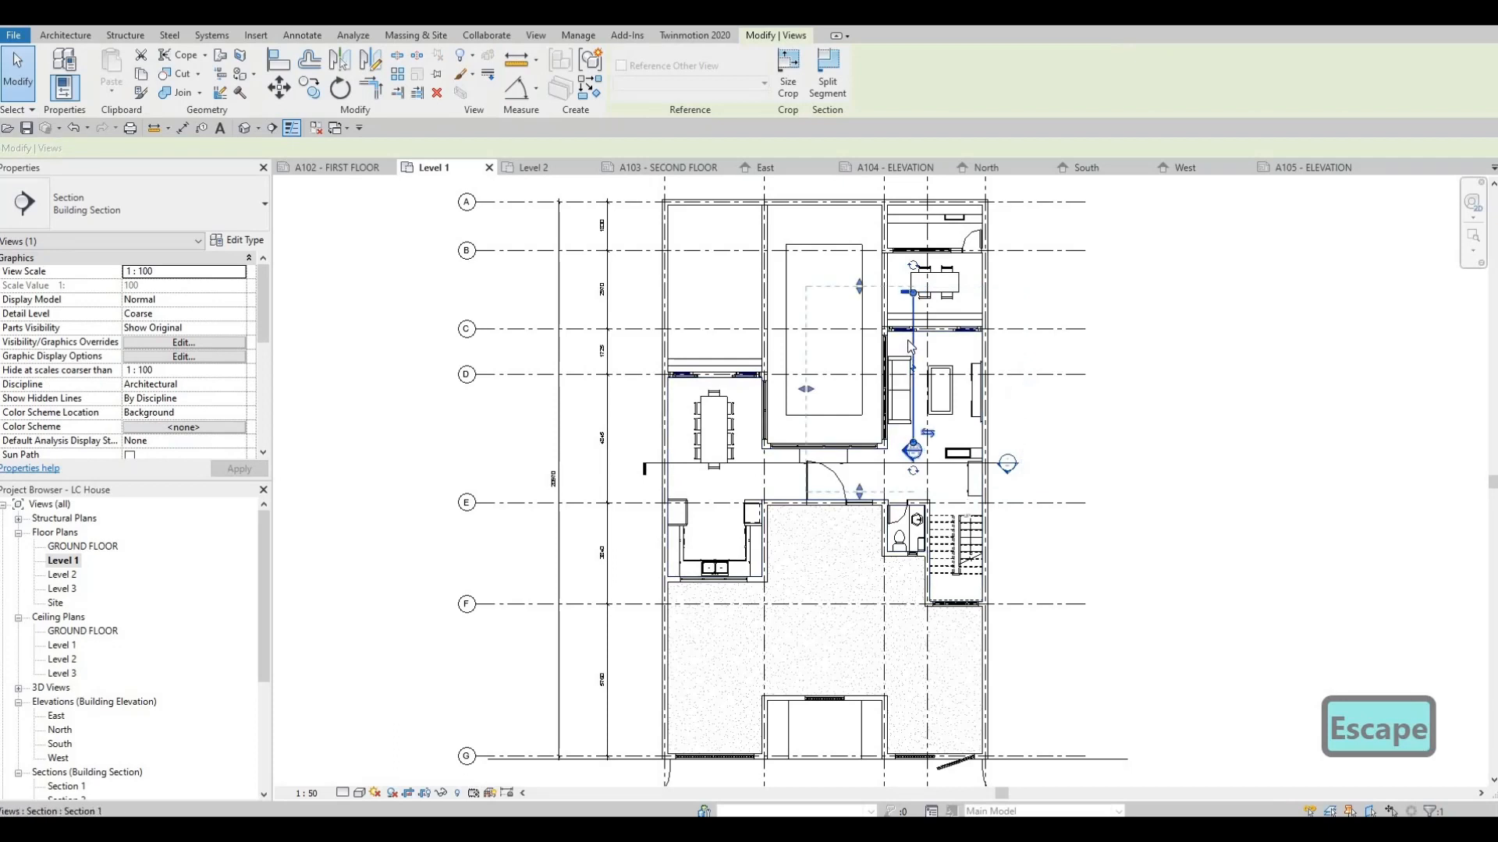
{"action": "left_click_drag", "start_coordinate": [949, 393], "coordinate": [957, 503]}
{"action": "left_click_drag", "start_coordinate": [901, 644], "coordinate": [956, 630]}
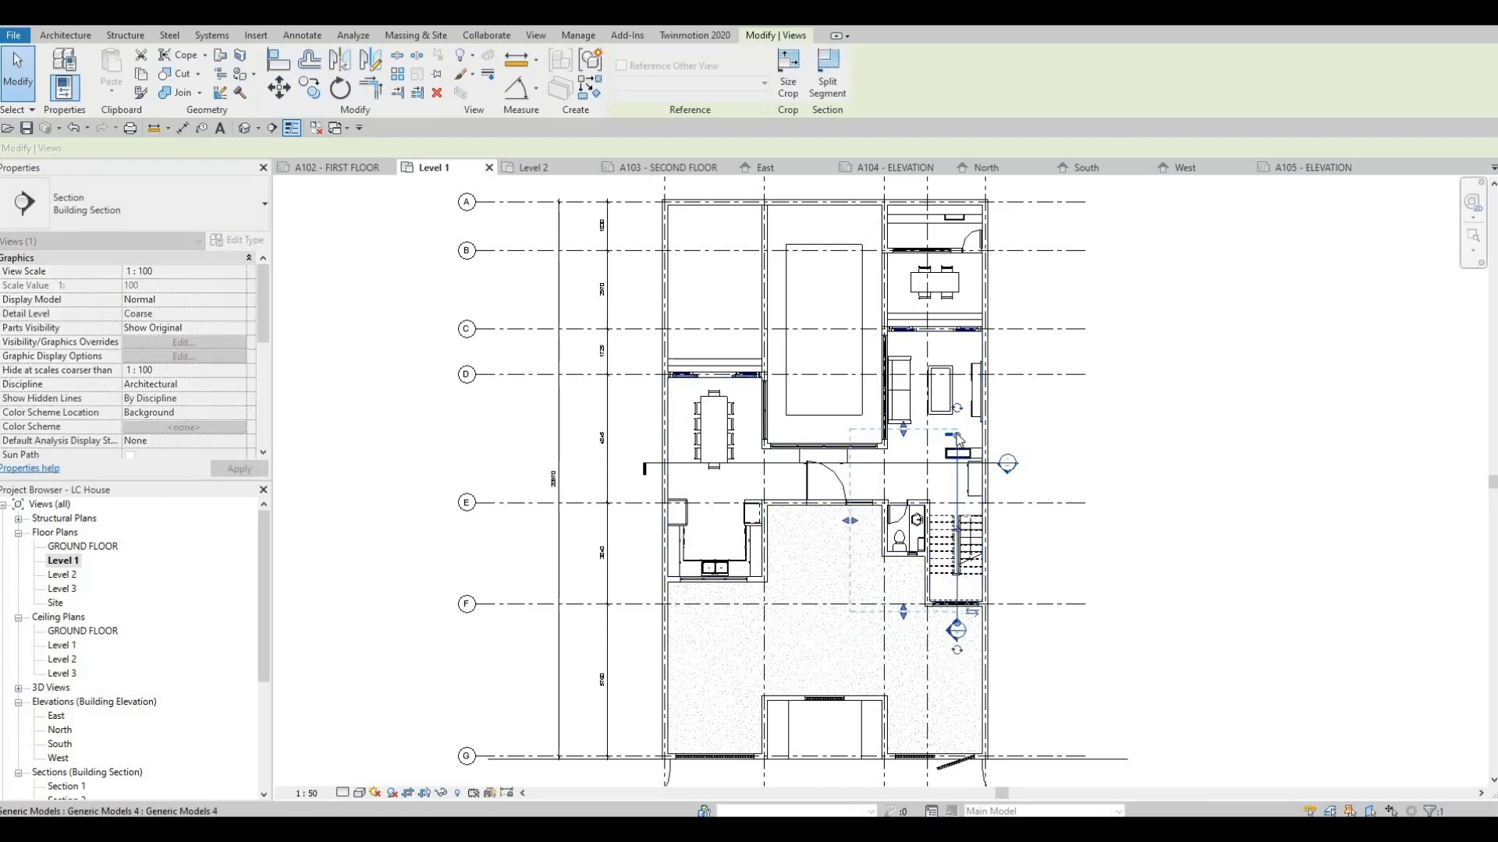
{"action": "left_click_drag", "start_coordinate": [957, 436], "coordinate": [951, 300]}
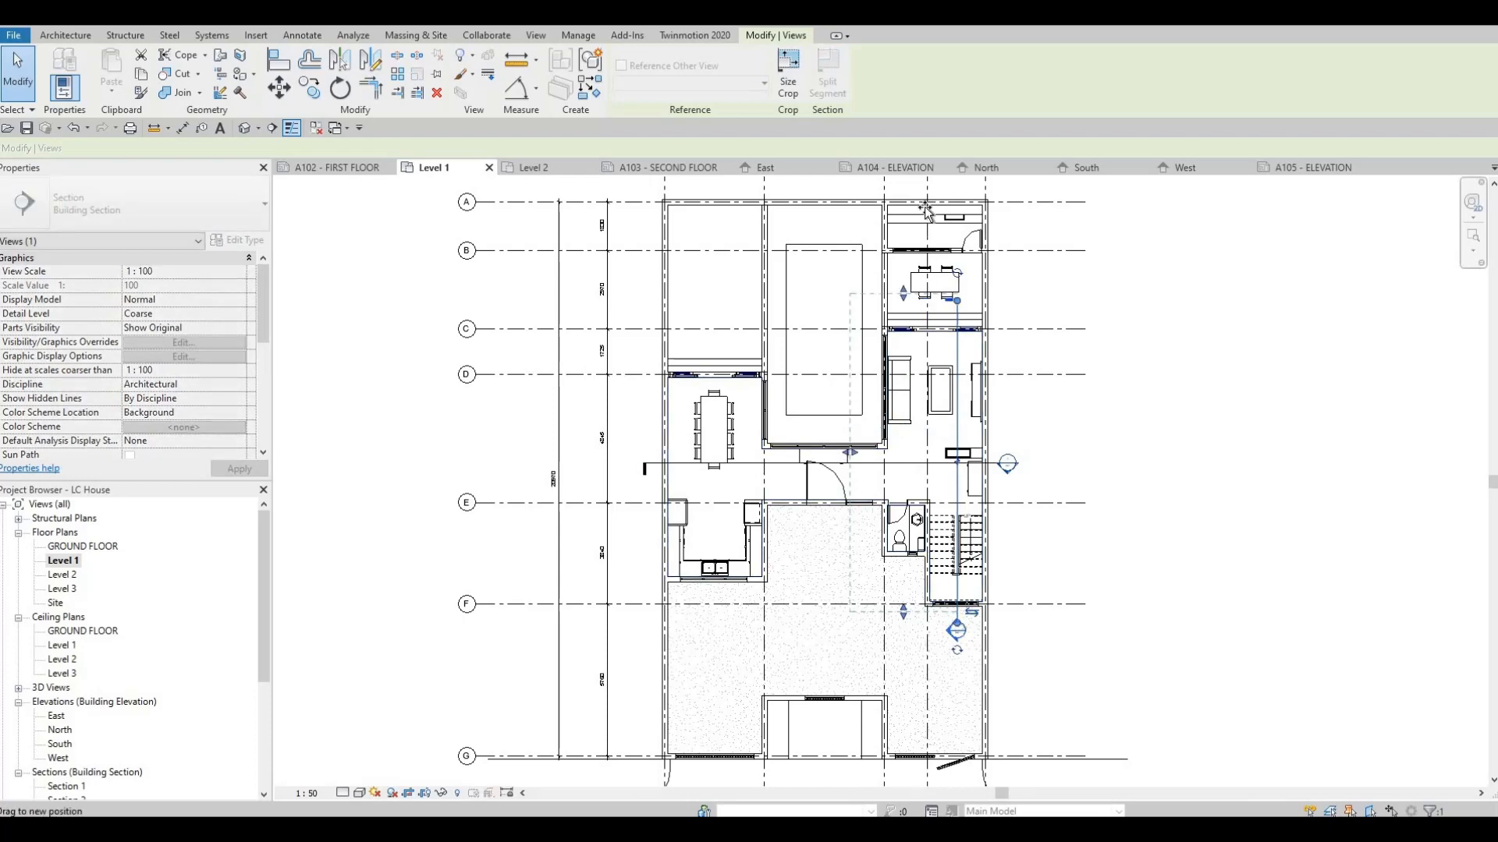
{"action": "middle_click_drag", "start_coordinate": [939, 258], "coordinate": [970, 386]}
{"action": "left_click_drag", "start_coordinate": [981, 476], "coordinate": [984, 521]}
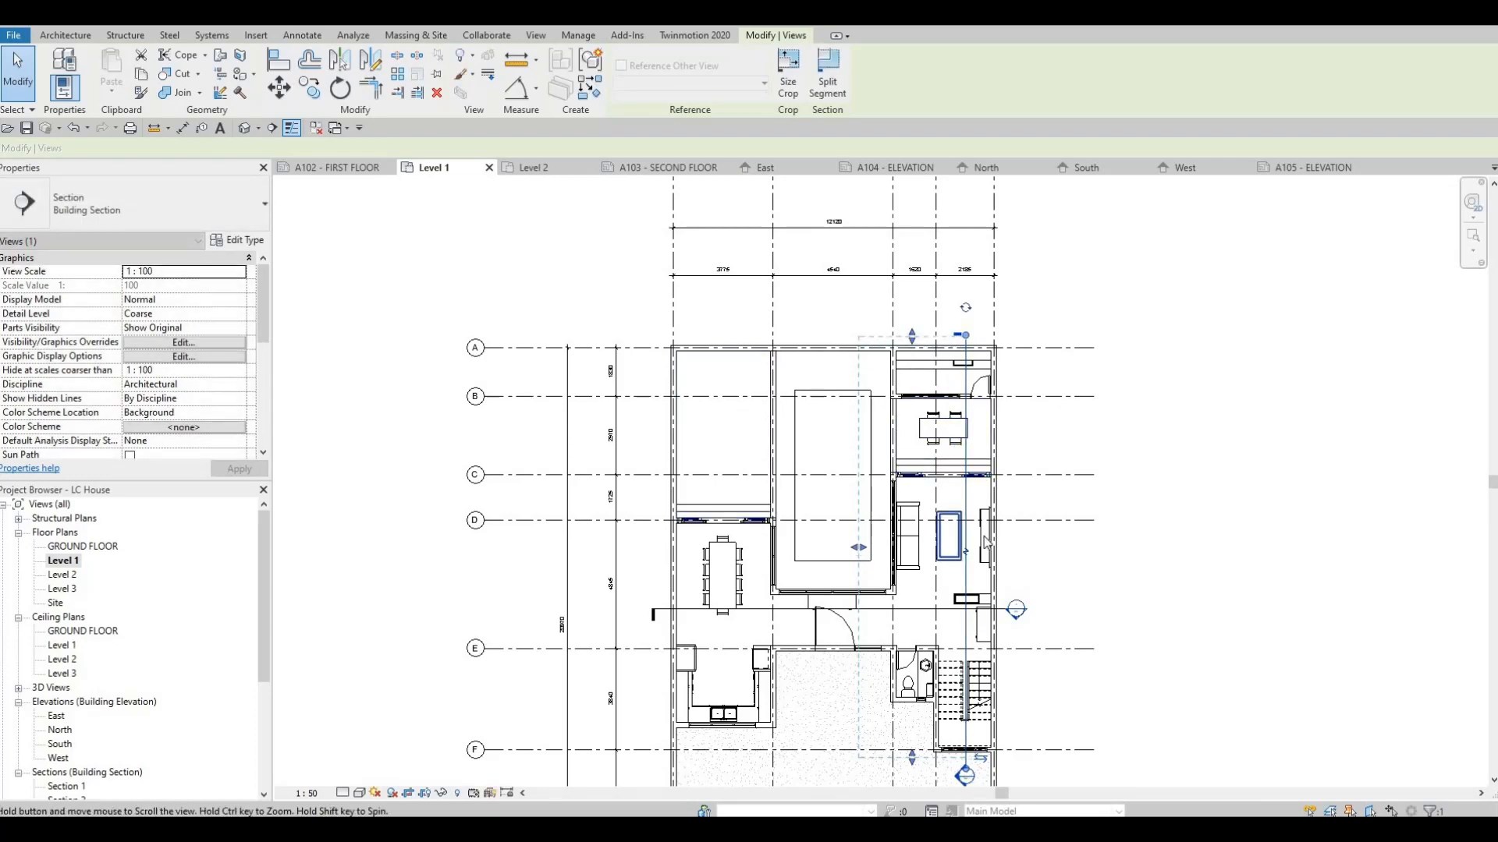
Try nudging the Section 1 line slightly leftward along the stair's central railing.
{"action": "scroll", "coordinate": [970, 686], "scroll_direction": "up", "scroll_amount": 3}
{"action": "middle_click_drag", "start_coordinate": [970, 686], "coordinate": [978, 520]}
{"action": "scroll", "coordinate": [977, 519], "scroll_direction": "up", "scroll_amount": 1}
{"action": "middle_click_drag", "start_coordinate": [973, 452], "coordinate": [973, 407]}
{"action": "scroll", "coordinate": [973, 407], "scroll_direction": "down", "scroll_amount": 1}
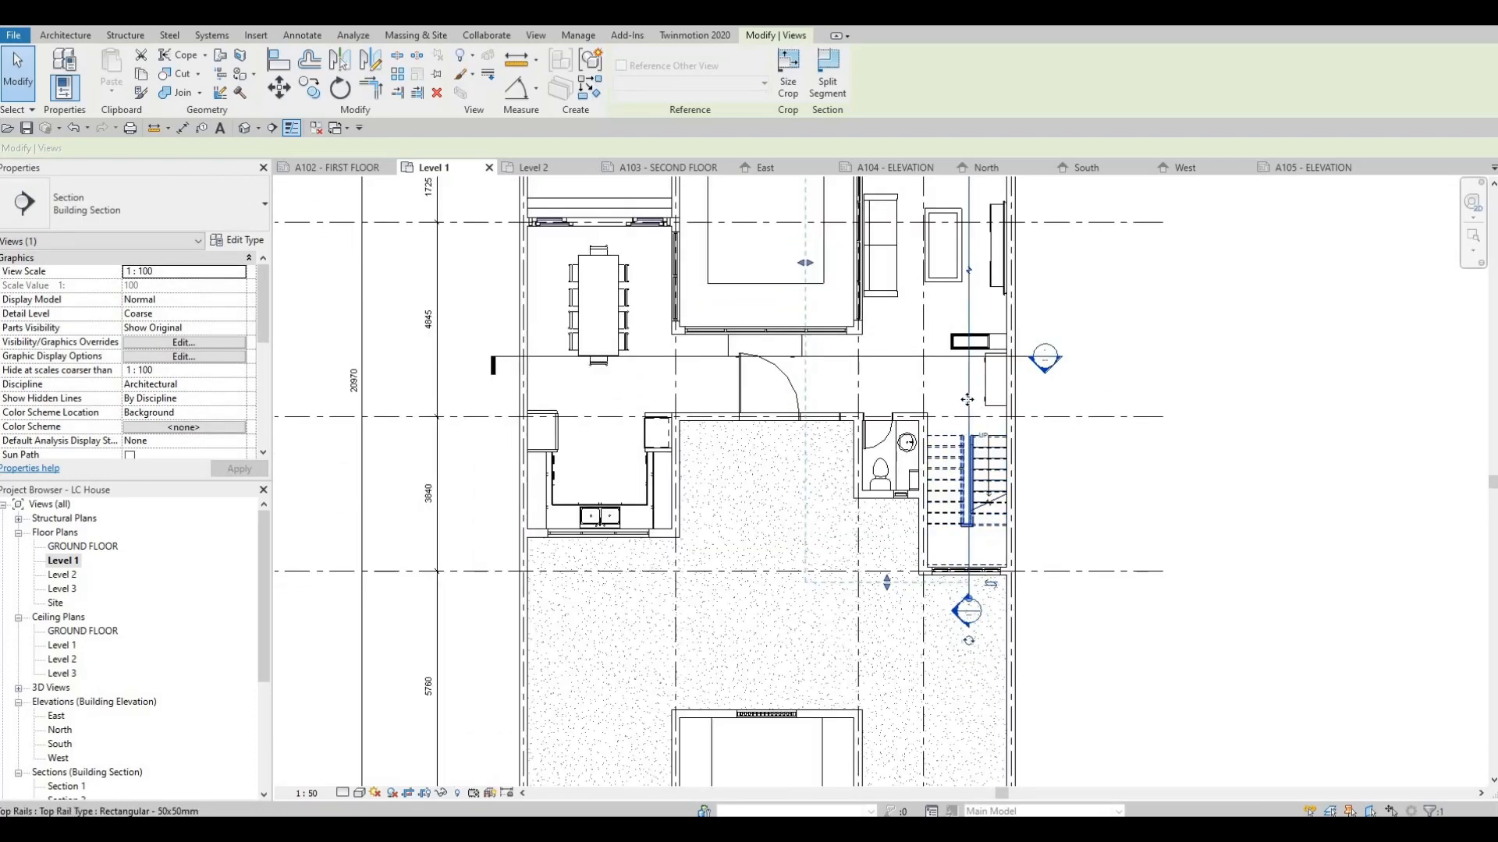
{"action": "key", "text": "Left"}
{"action": "key", "text": "Left"}
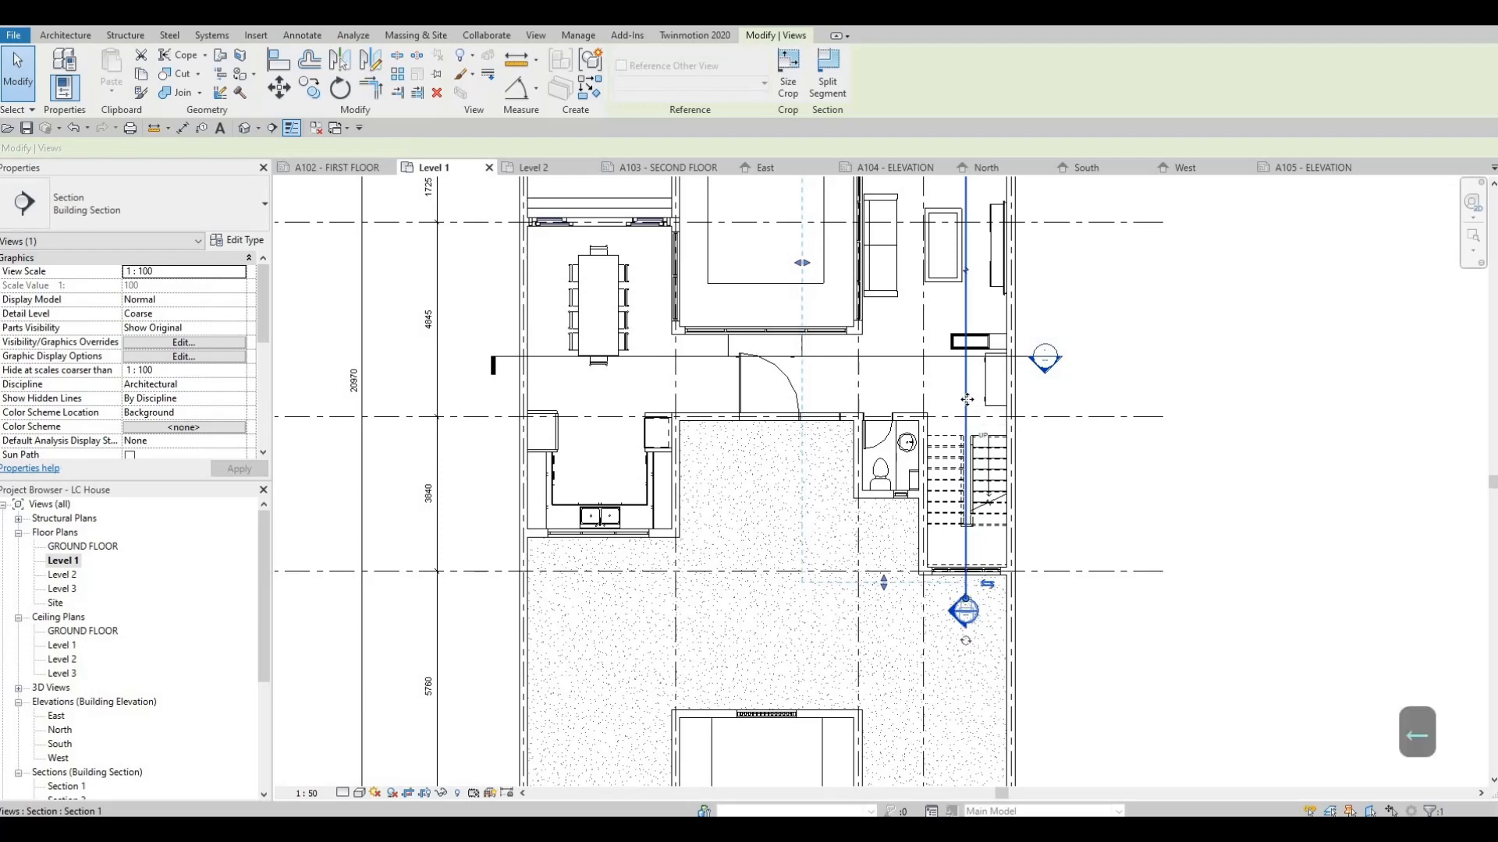
{"action": "key", "text": "Escape"}
{"action": "key", "text": "Escape"}
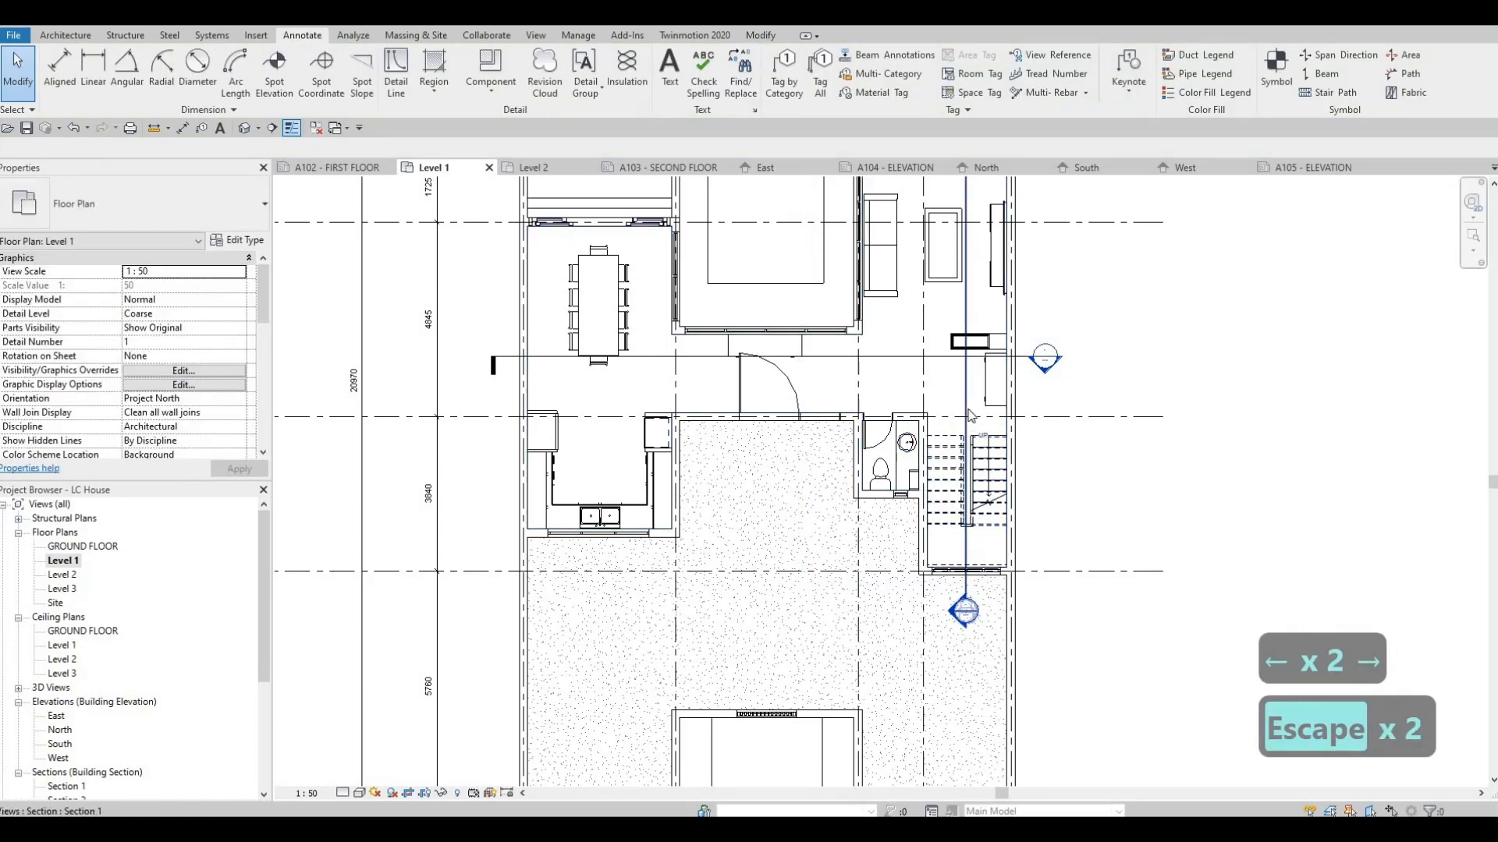
{"action": "key", "text": "Right"}
{"action": "key", "text": "Right"}
{"action": "key", "text": "Right"}
{"action": "key", "text": "Escape"}
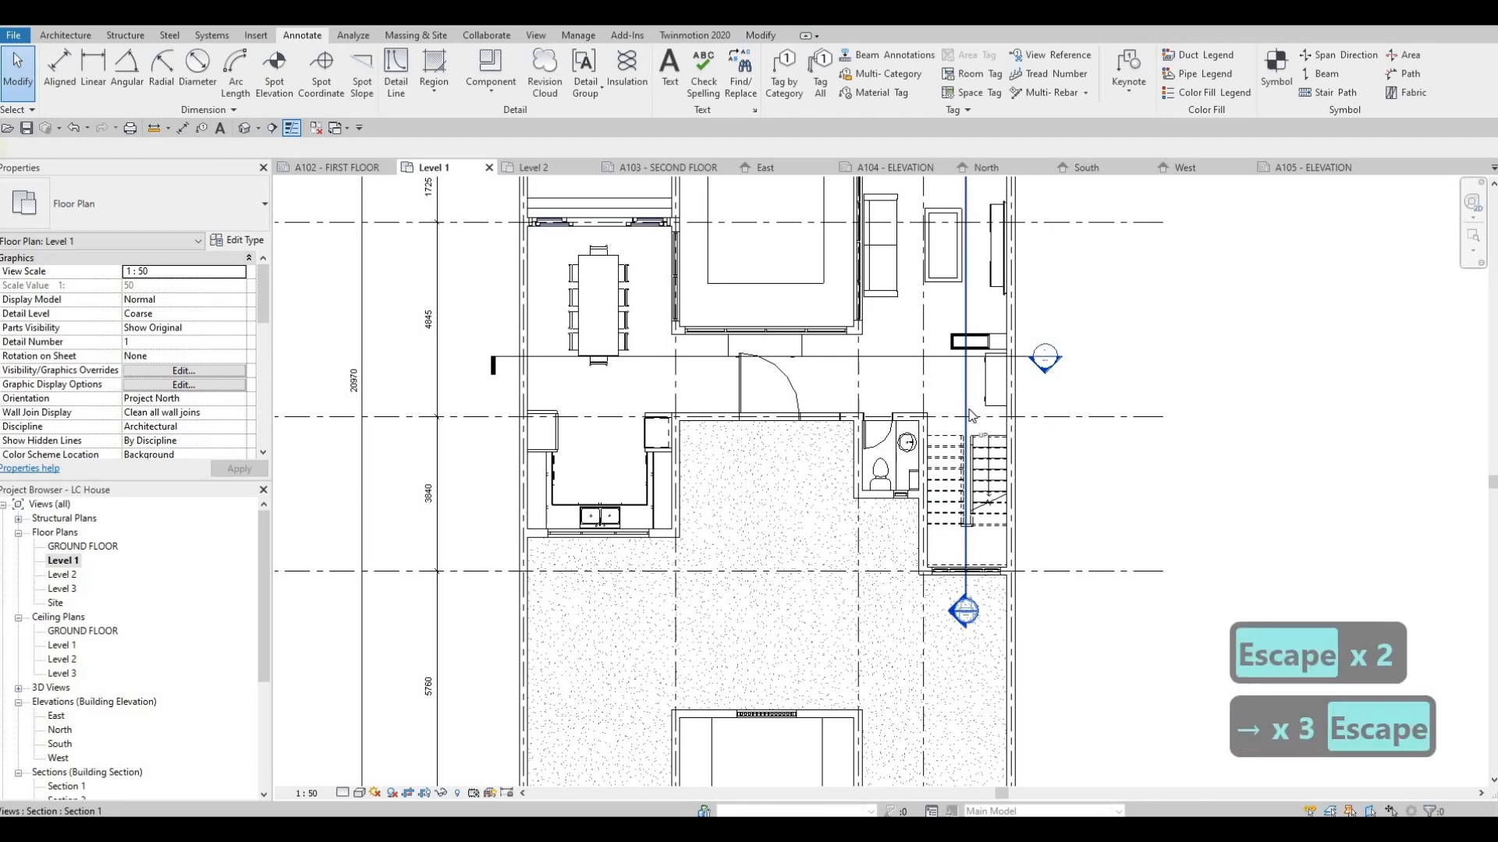
Nudge the Section 1 line rightward off the central railing so it cuts through the right-hand stair flight.
{"action": "left_click", "coordinate": [971, 415]}
{"action": "key", "text": "Right"}
{"action": "key", "text": "Right"}
{"action": "key", "text": "Right"}
{"action": "key", "text": "Right"}
{"action": "key", "text": "Escape"}
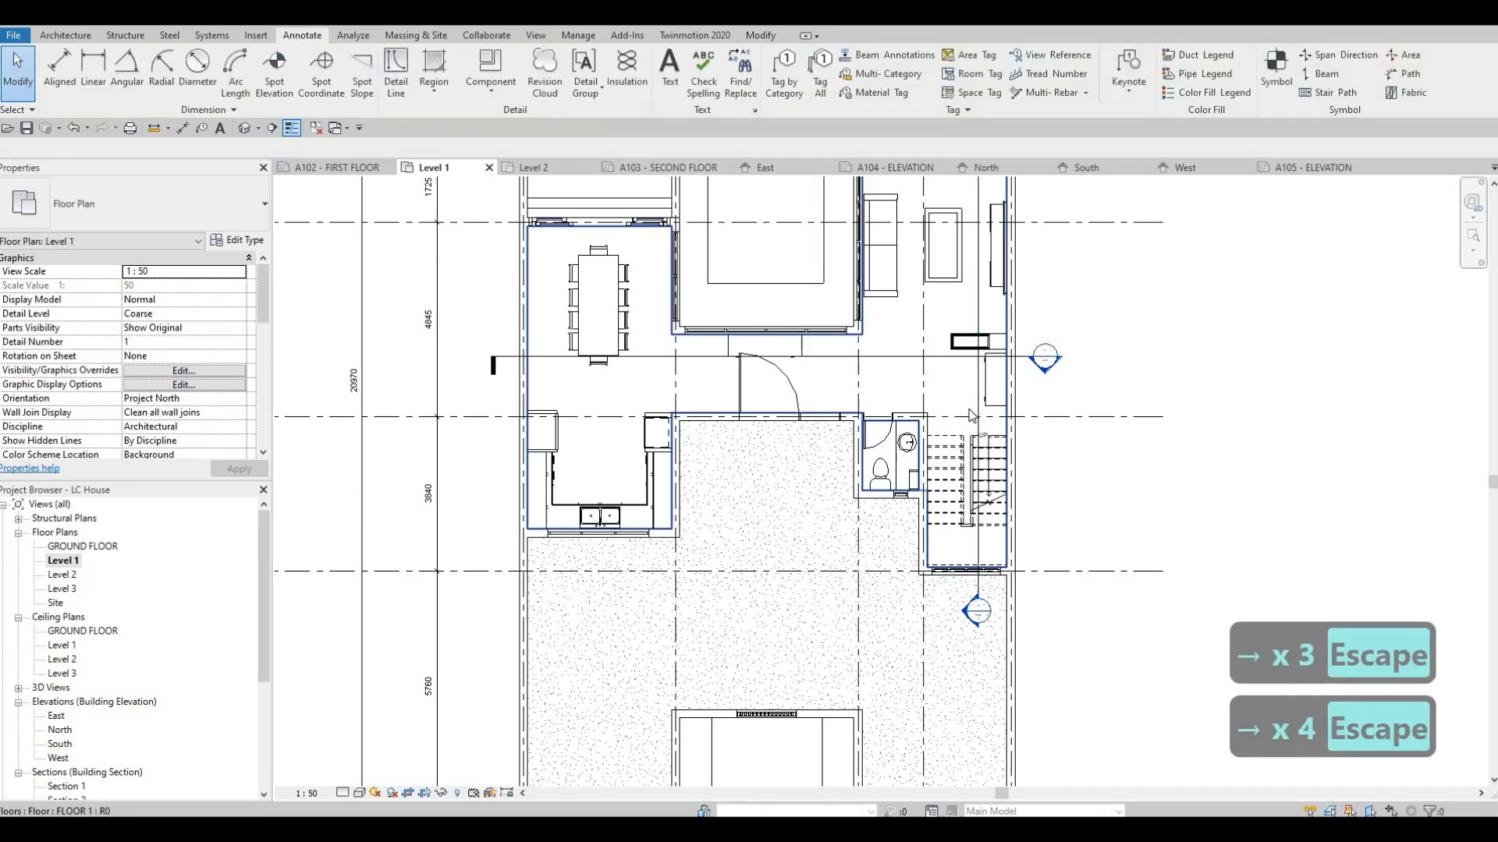
{"action": "key", "text": "Escape"}
{"action": "key", "text": "Escape"}
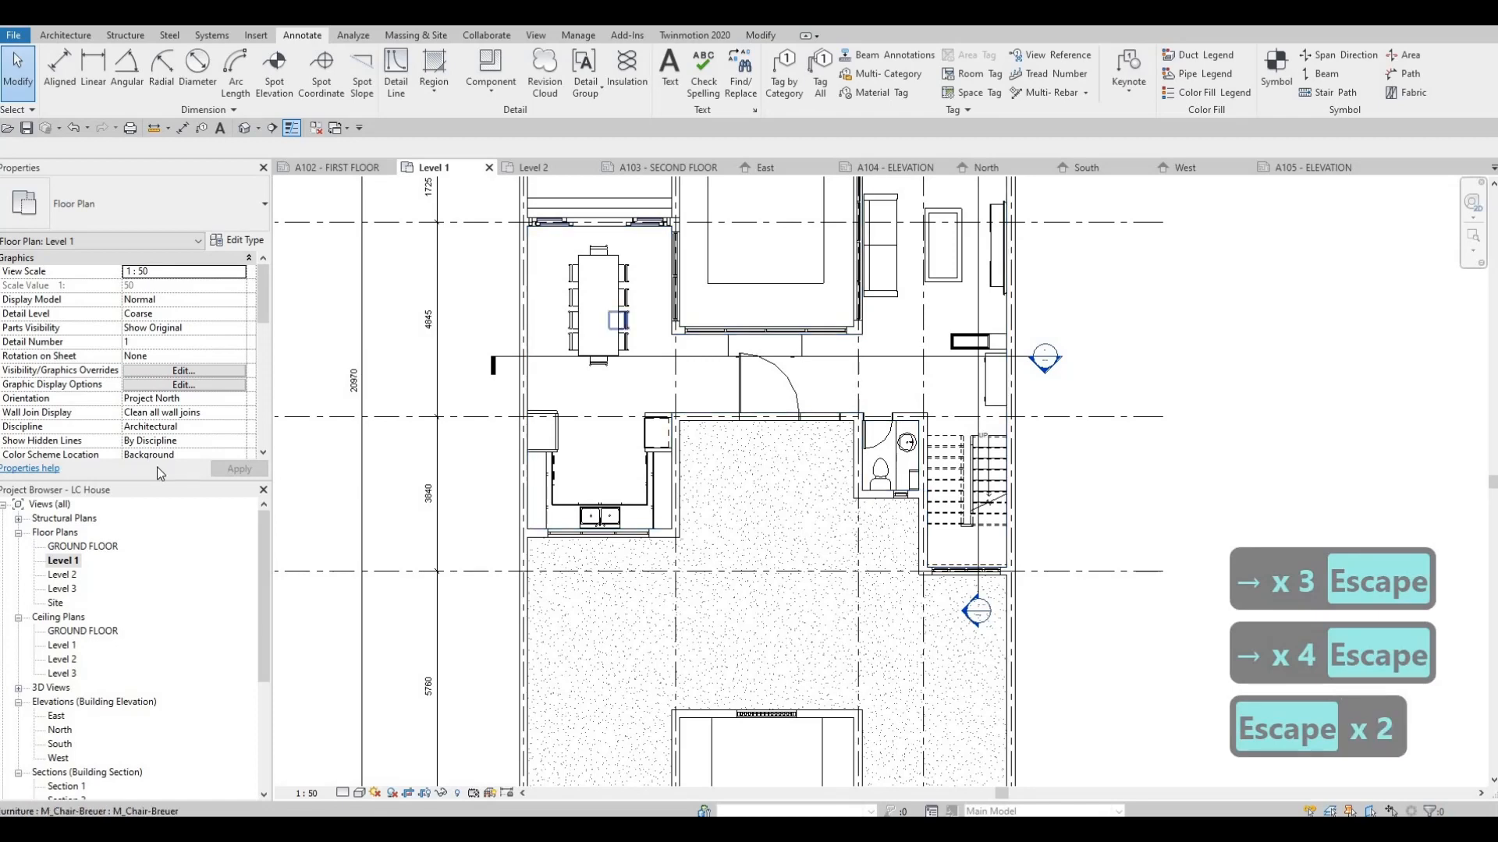
Open the Section 1 view and set its scale to 1:50, detail level to Fine and visual style to Shaded.
{"action": "scroll", "coordinate": [69, 739], "scroll_direction": "down", "scroll_amount": 2}
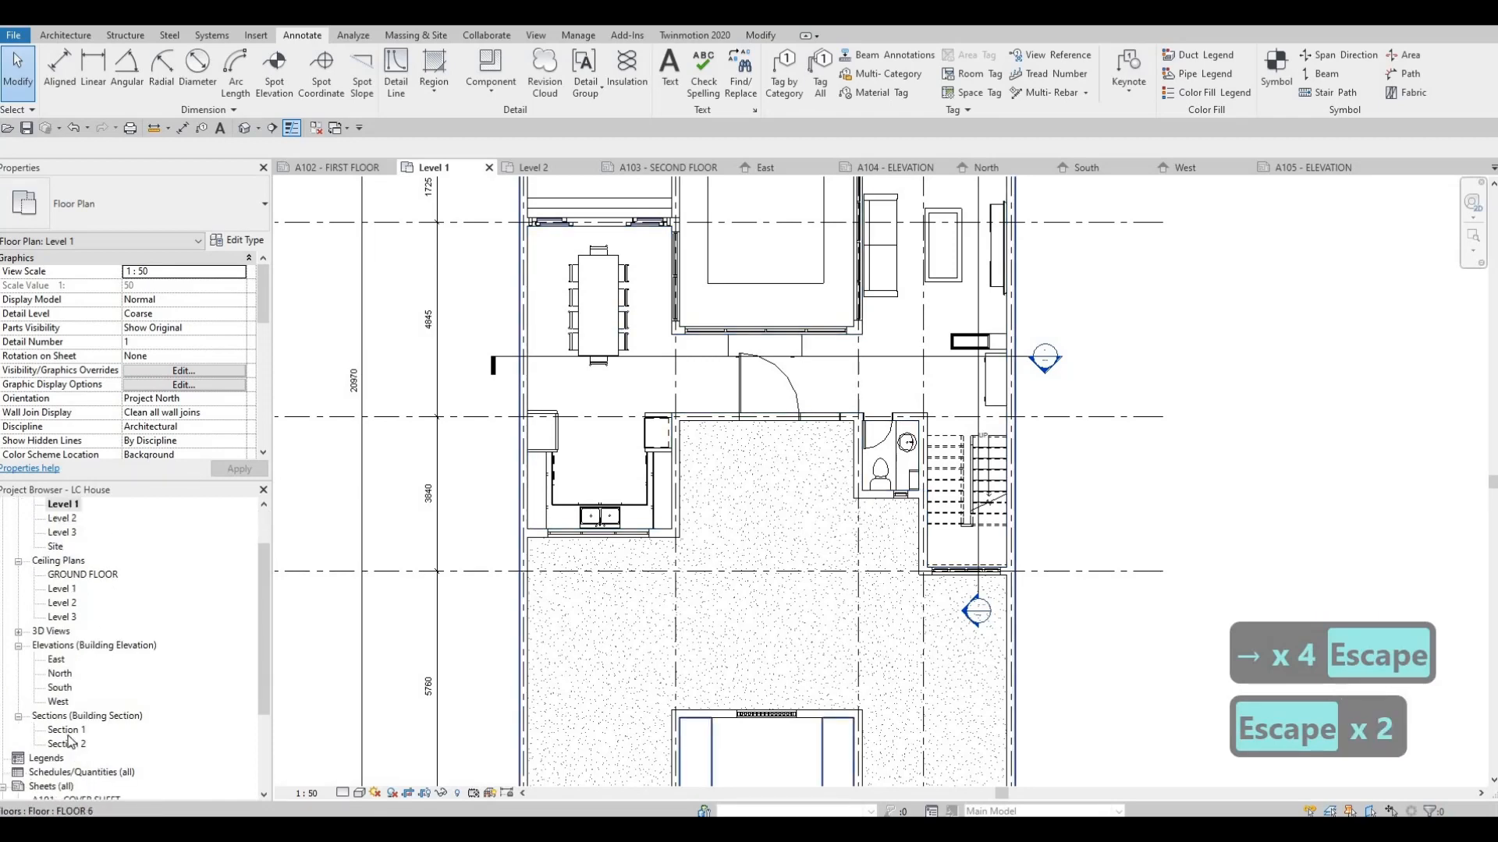
{"action": "double_click", "coordinate": [82, 730]}
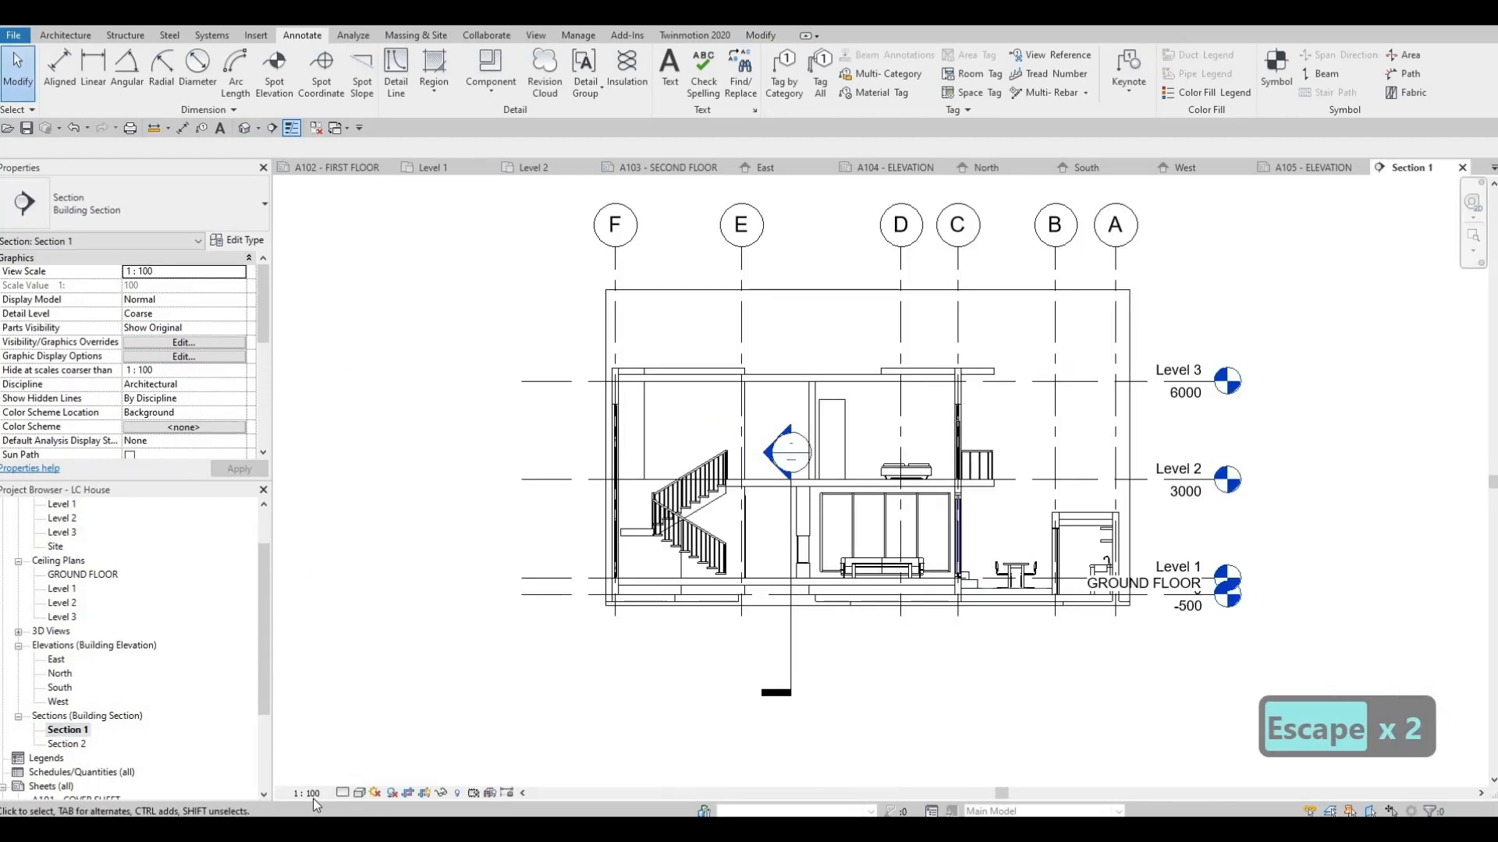
{"action": "left_click", "coordinate": [306, 793]}
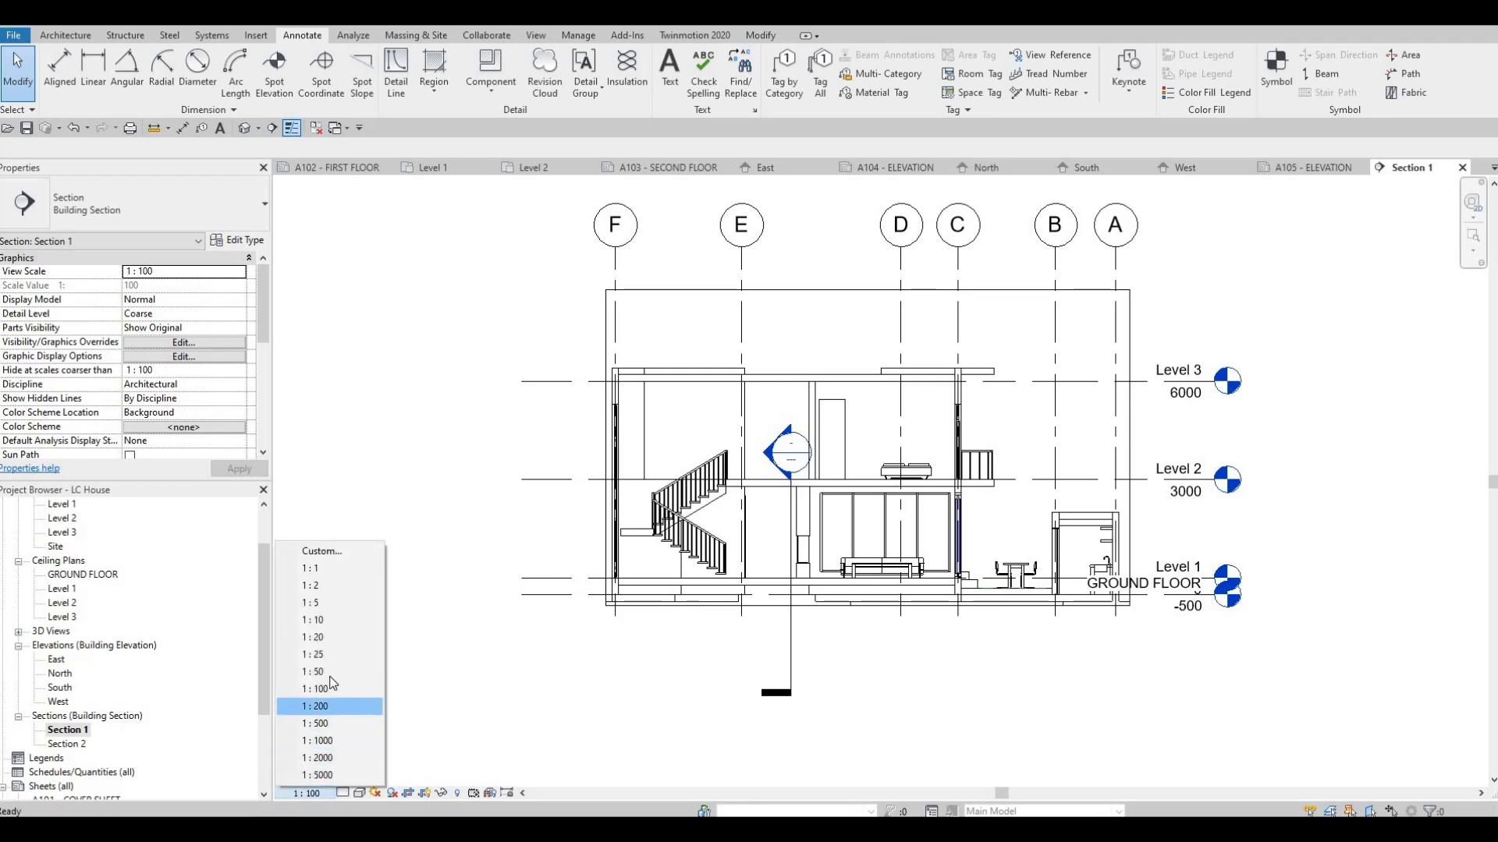
{"action": "key", "text": "Return"}
{"action": "left_click", "coordinate": [343, 794]}
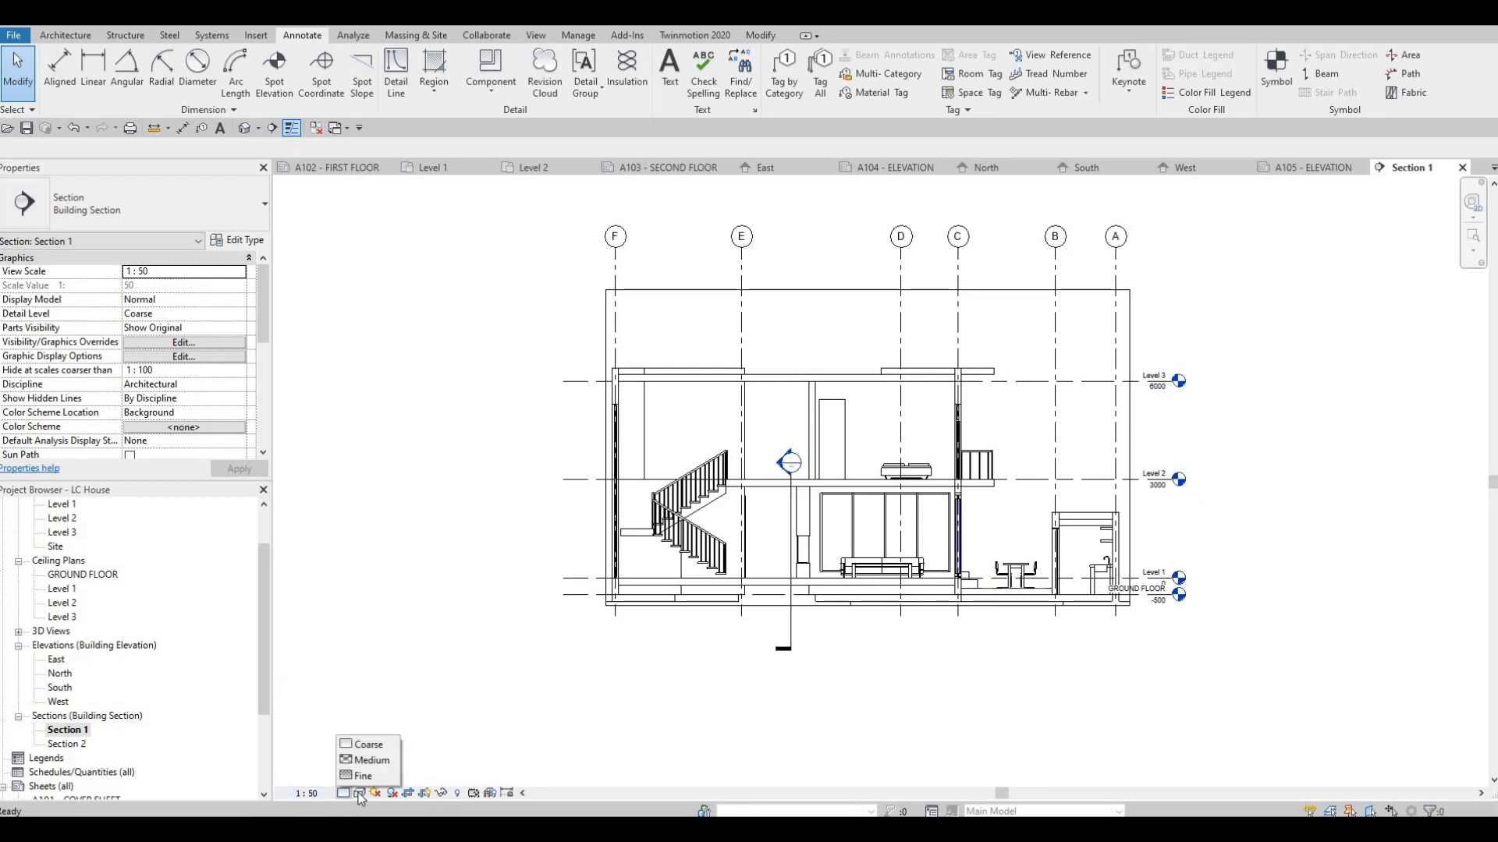
{"action": "left_click", "coordinate": [370, 777]}
{"action": "left_click", "coordinate": [360, 794]}
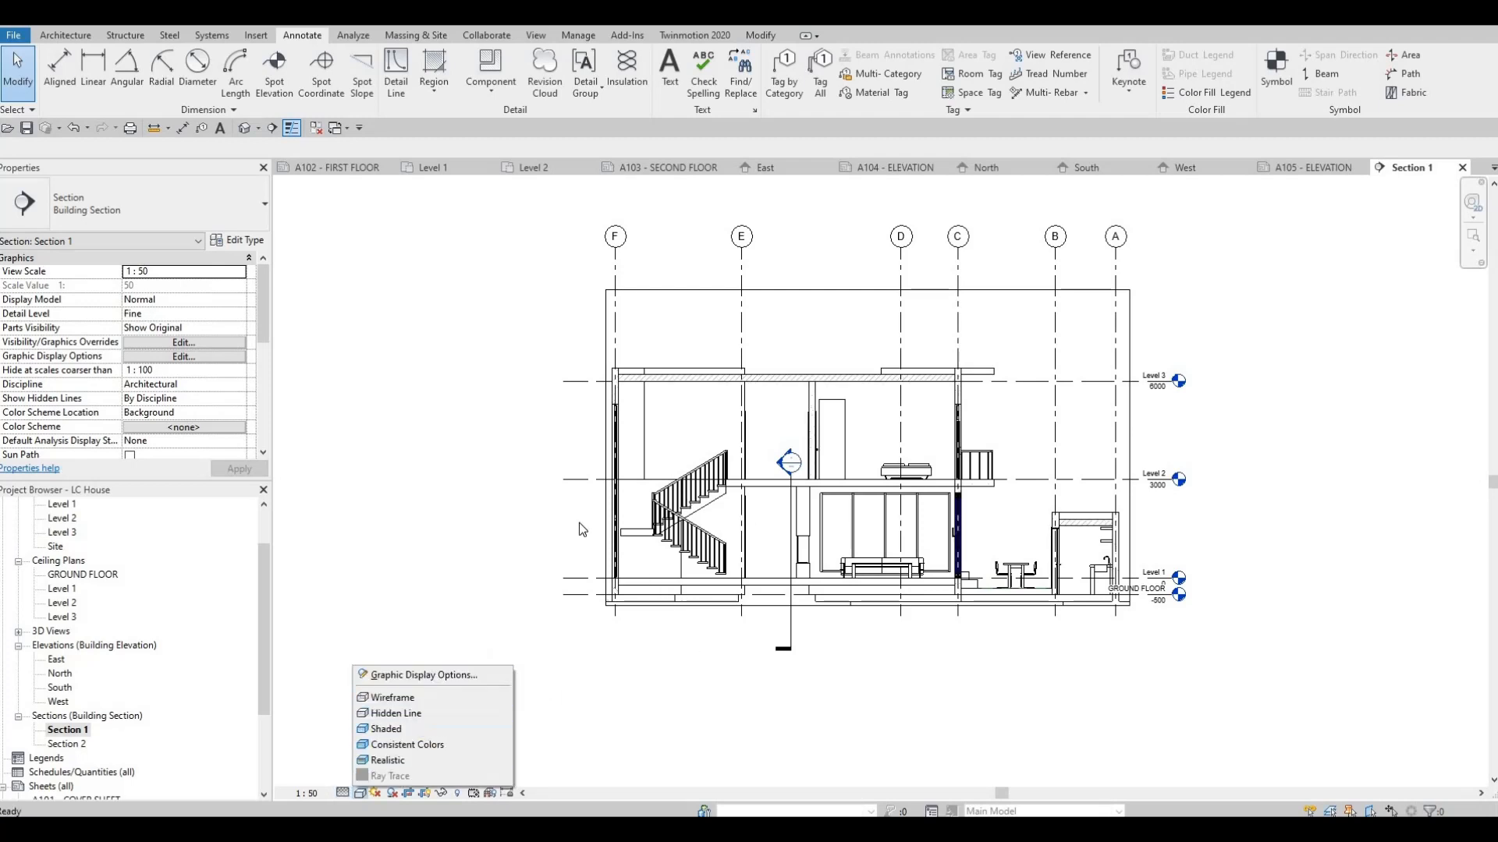
{"action": "left_click", "coordinate": [404, 730]}
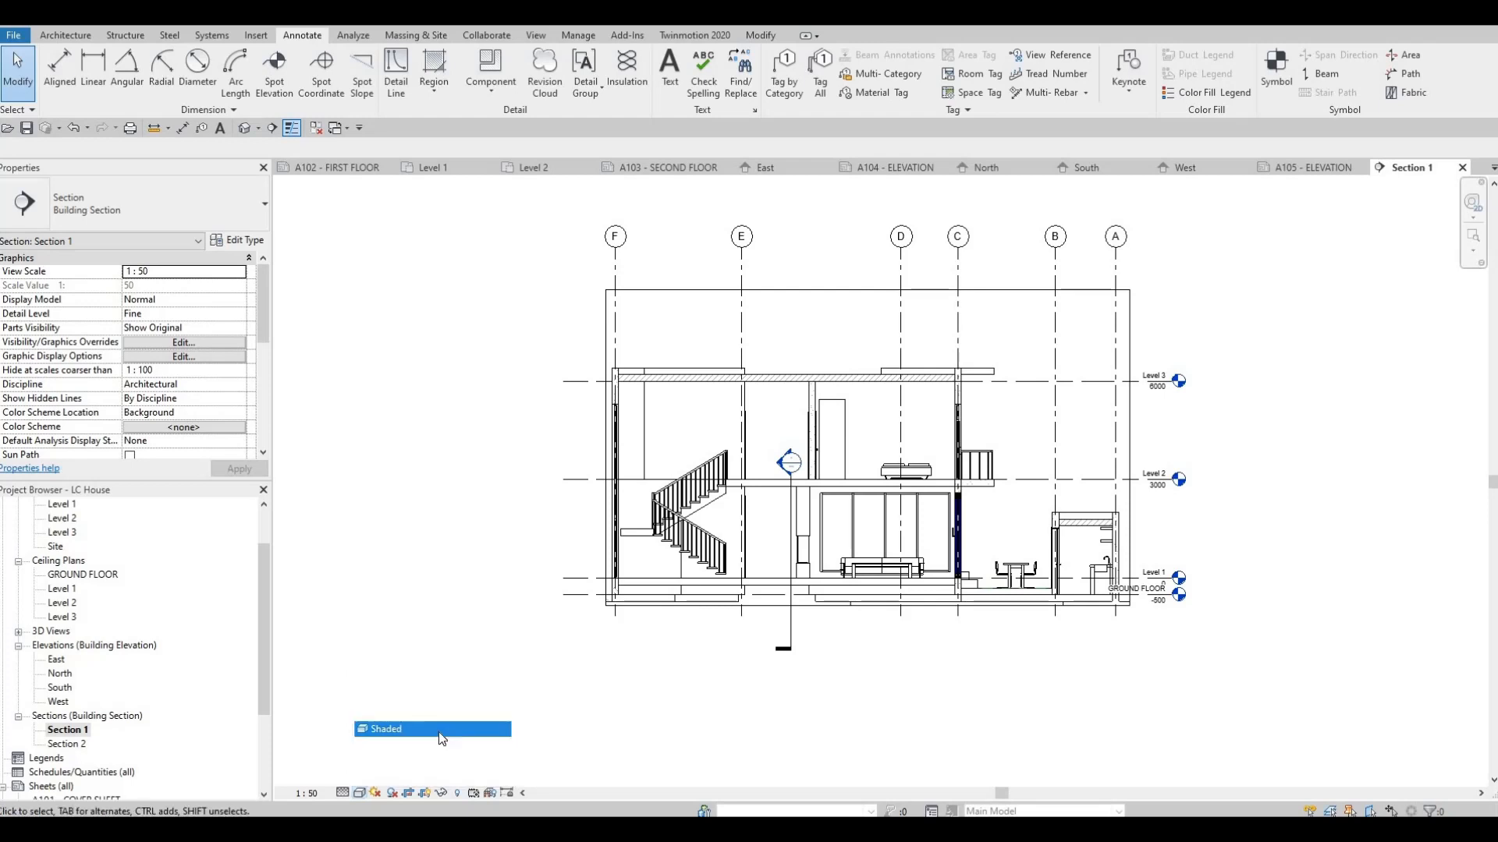
Apply a Gradient background to the Section 1 view in its graphic display options.
{"action": "left_click", "coordinate": [359, 793]}
{"action": "left_click", "coordinate": [421, 673]}
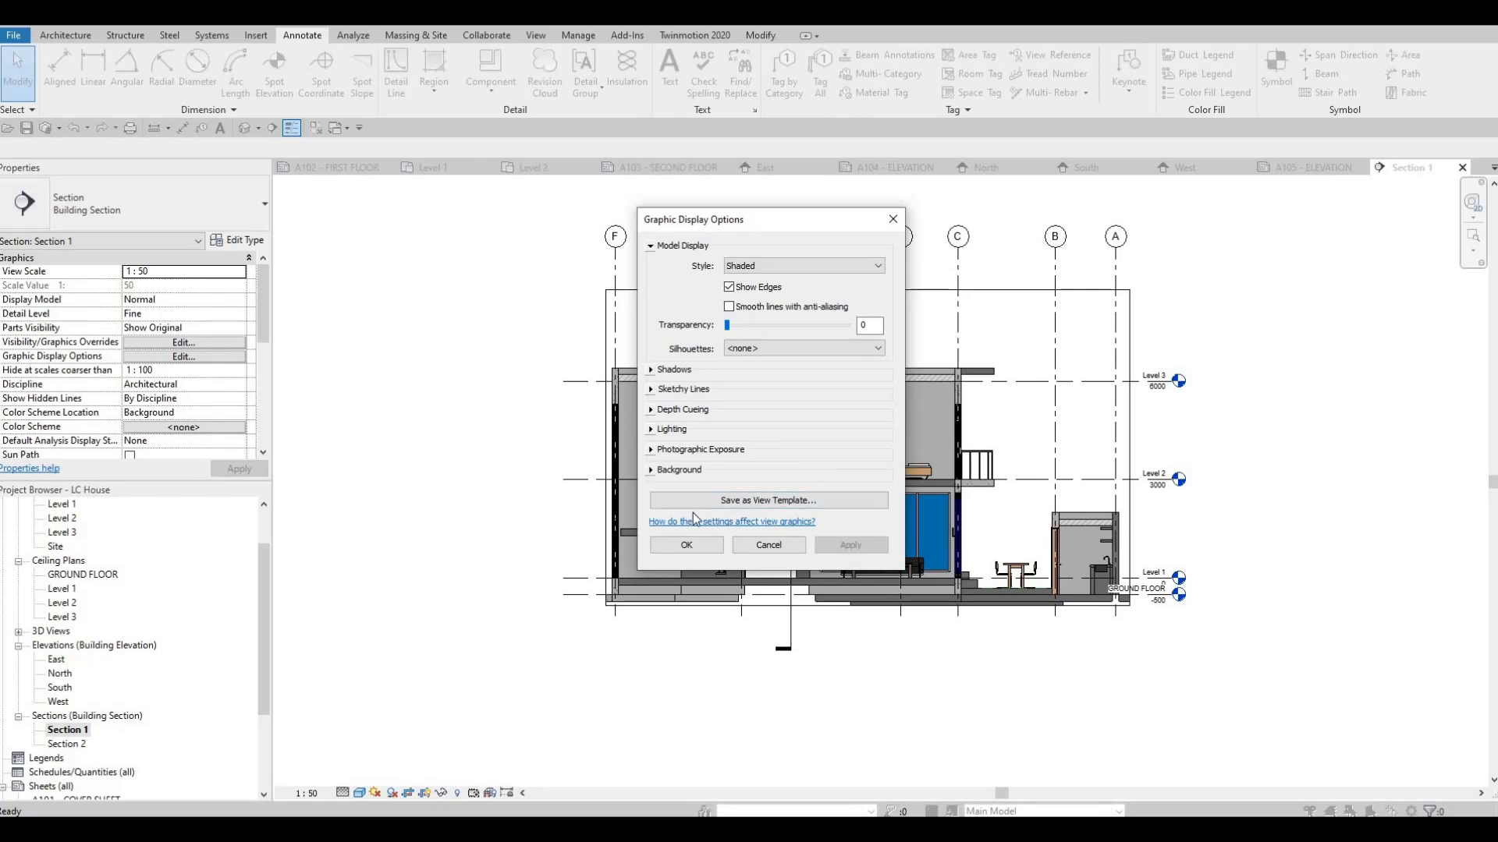
{"action": "left_click", "coordinate": [677, 469]}
{"action": "left_click", "coordinate": [772, 493]}
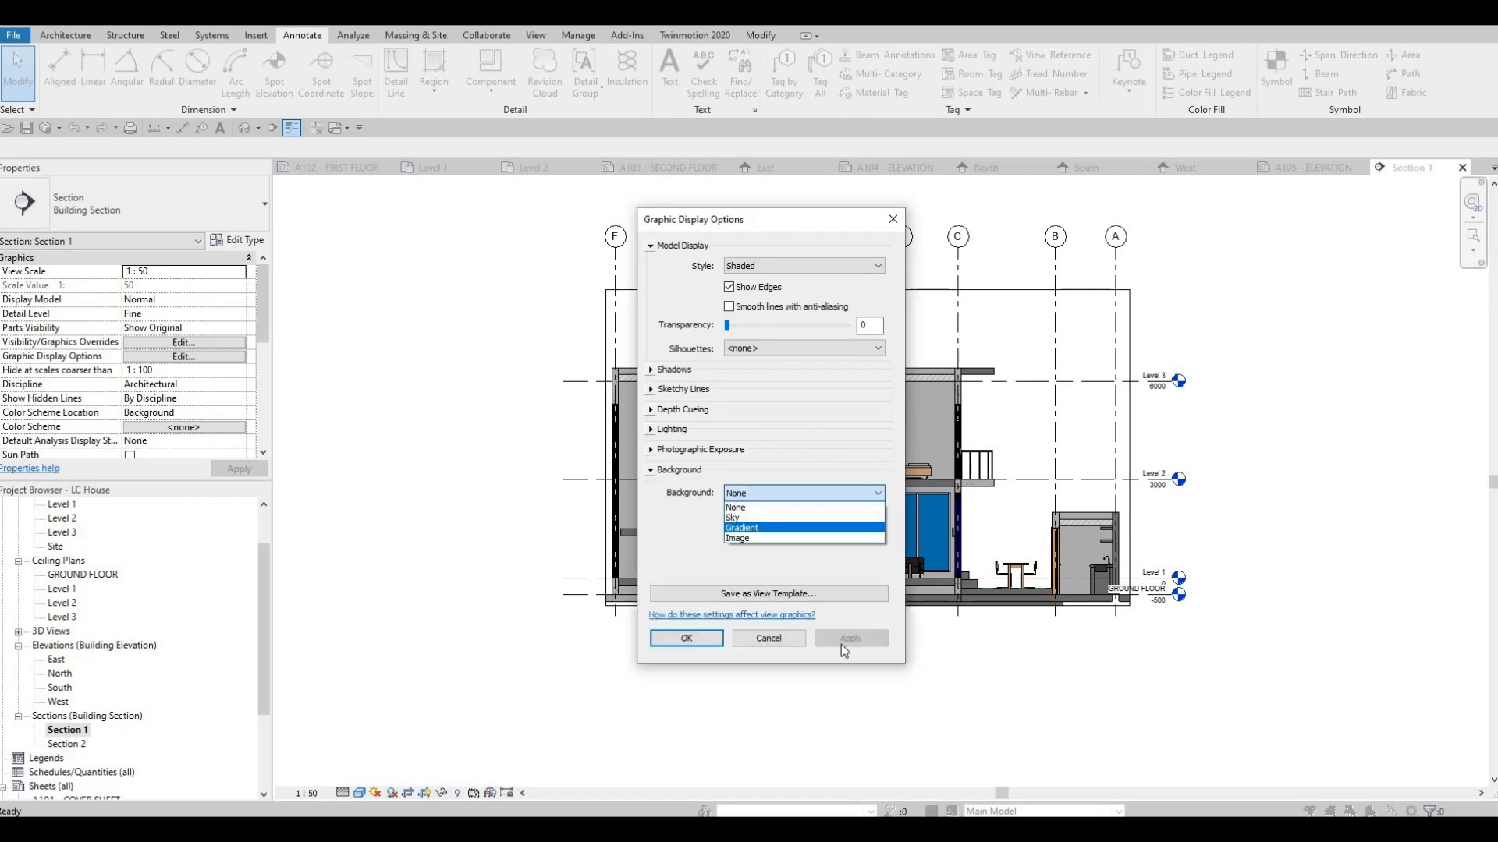
{"action": "key", "text": "Return"}
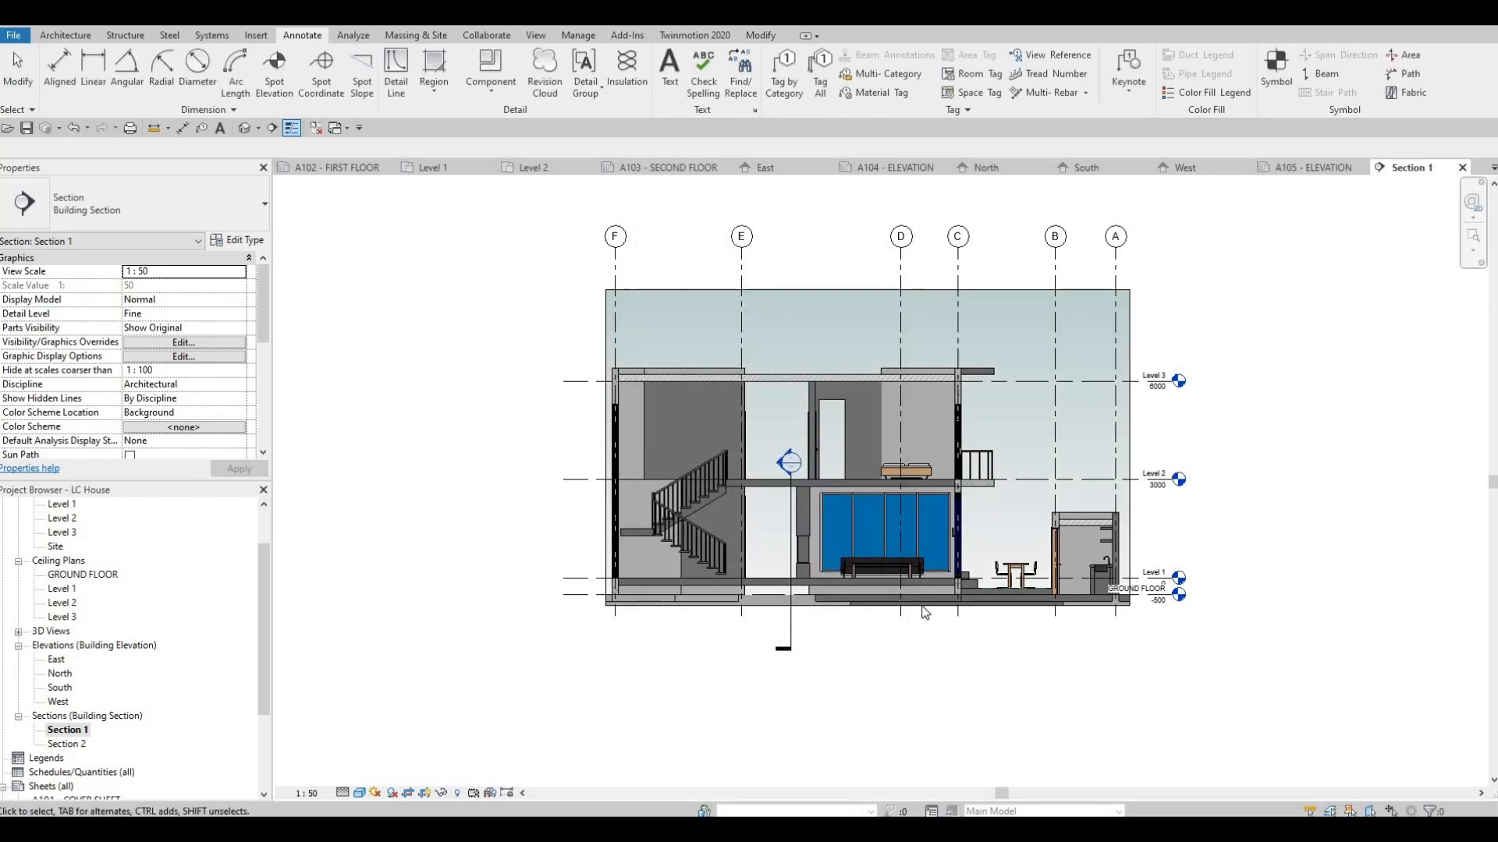
{"action": "middle_click_drag", "start_coordinate": [923, 611], "coordinate": [1074, 593]}
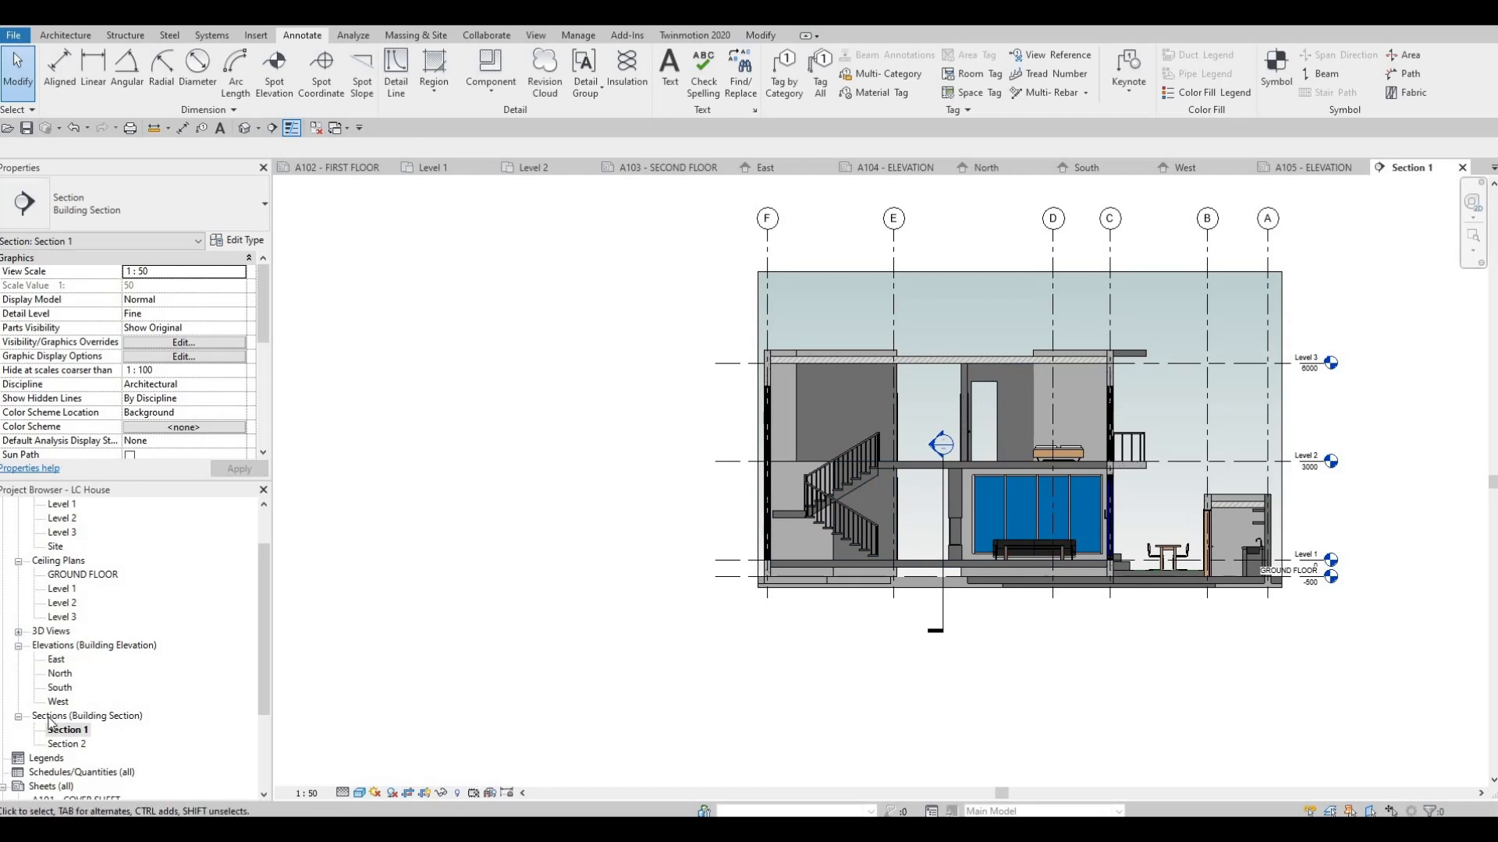
Open the Section 2 view and set its scale to 1:50, detail level to Fine and visual style to Shaded.
{"action": "double_click", "coordinate": [62, 745]}
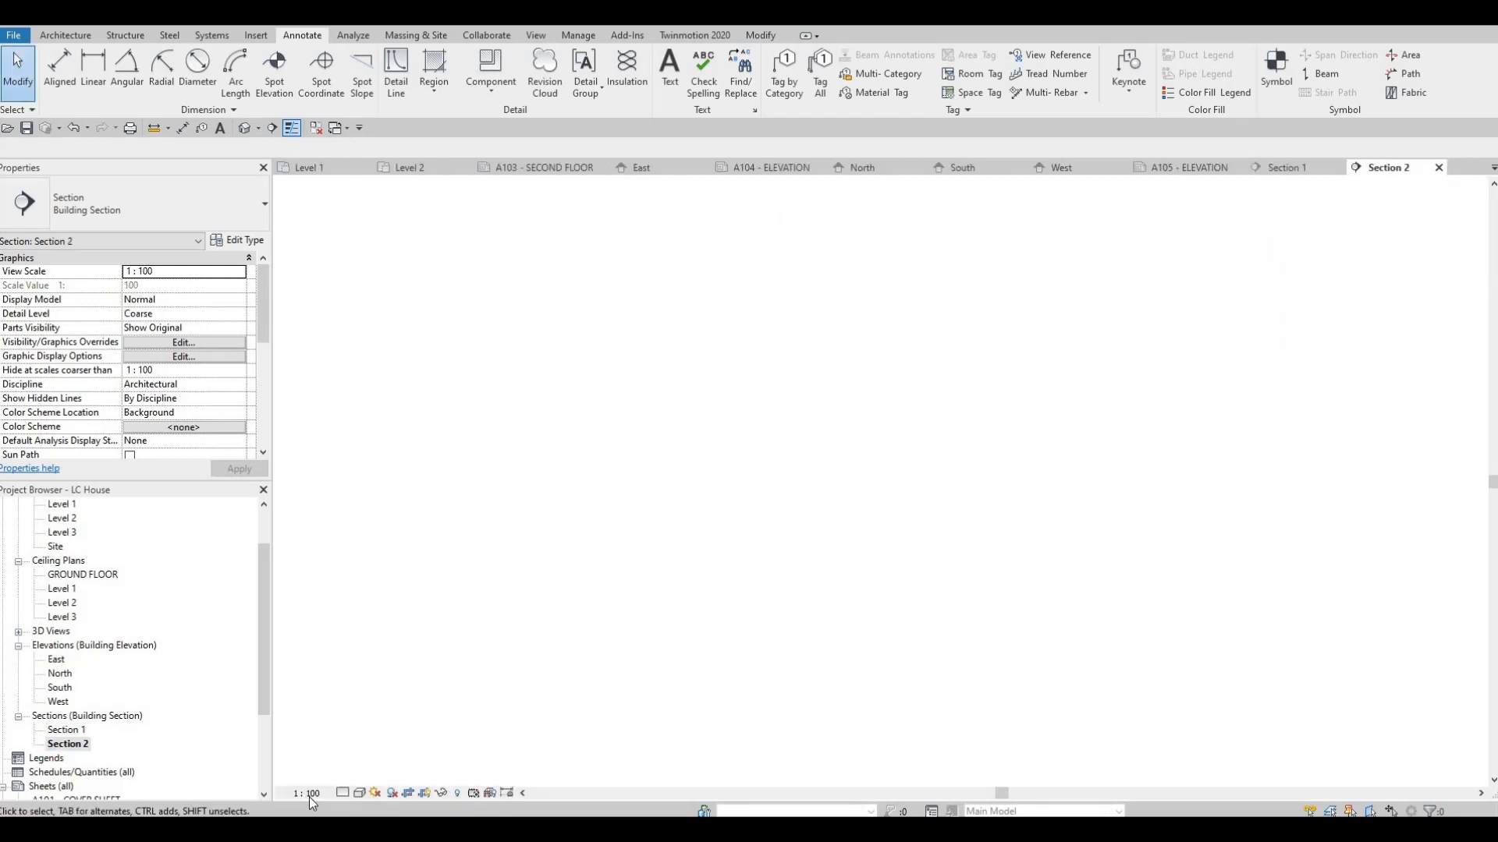
{"action": "left_click", "coordinate": [307, 793]}
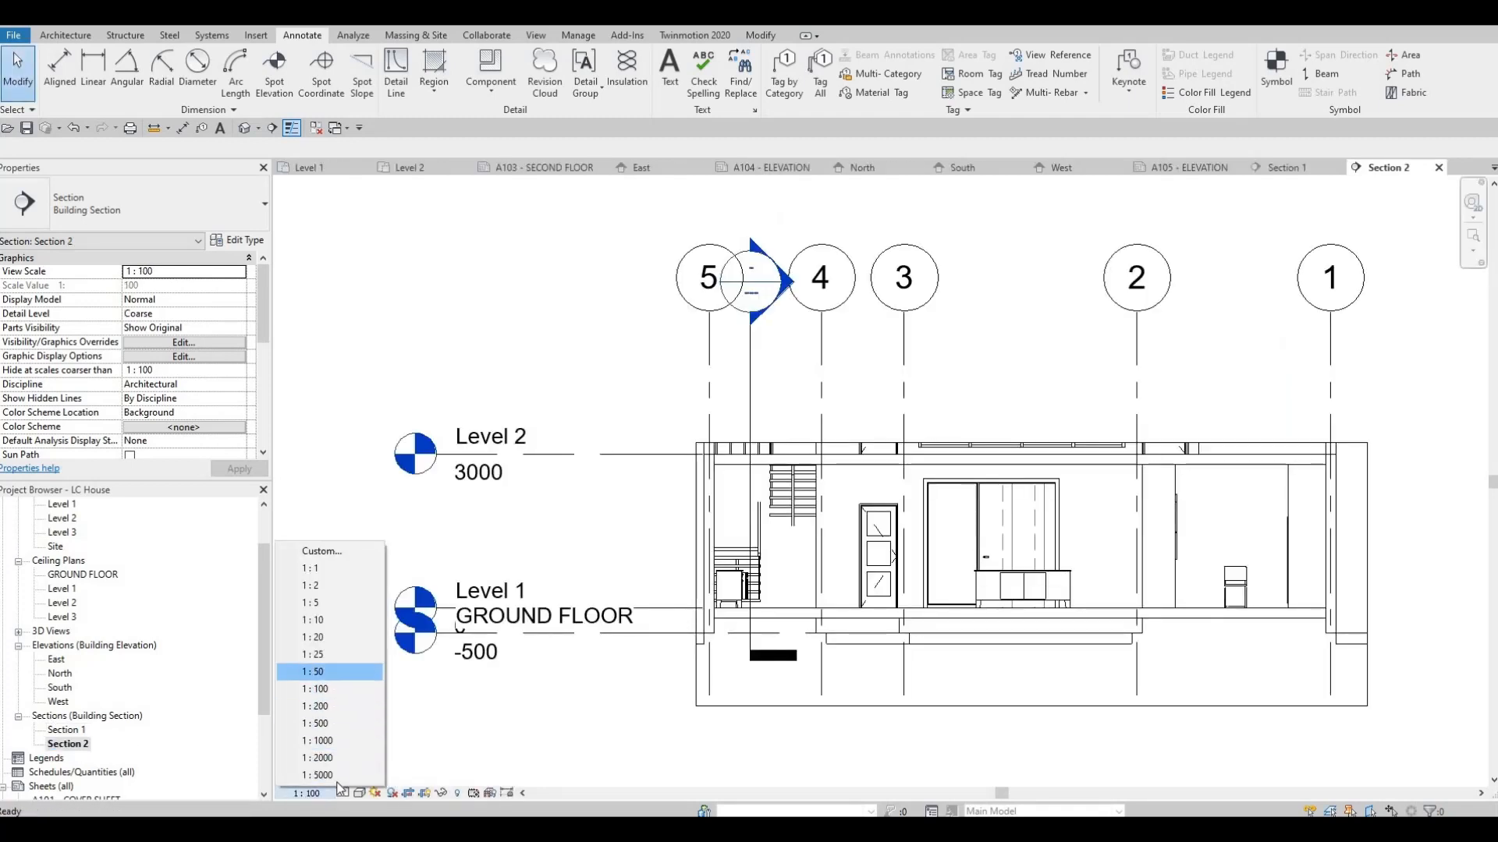
{"action": "left_click", "coordinate": [316, 671]}
{"action": "left_click", "coordinate": [344, 792]}
{"action": "left_click", "coordinate": [362, 776]}
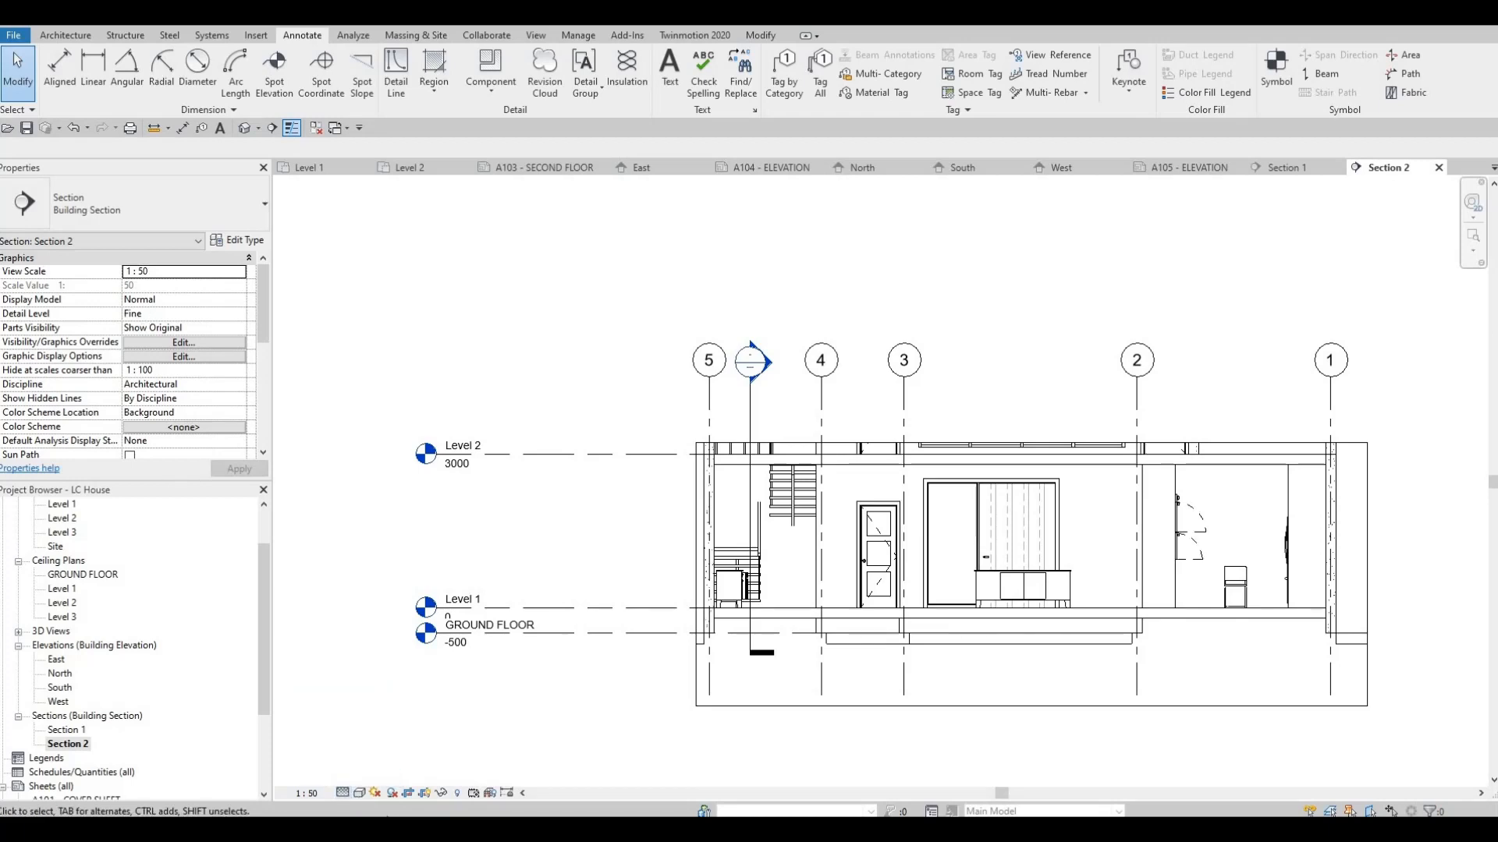
{"action": "left_click", "coordinate": [360, 793]}
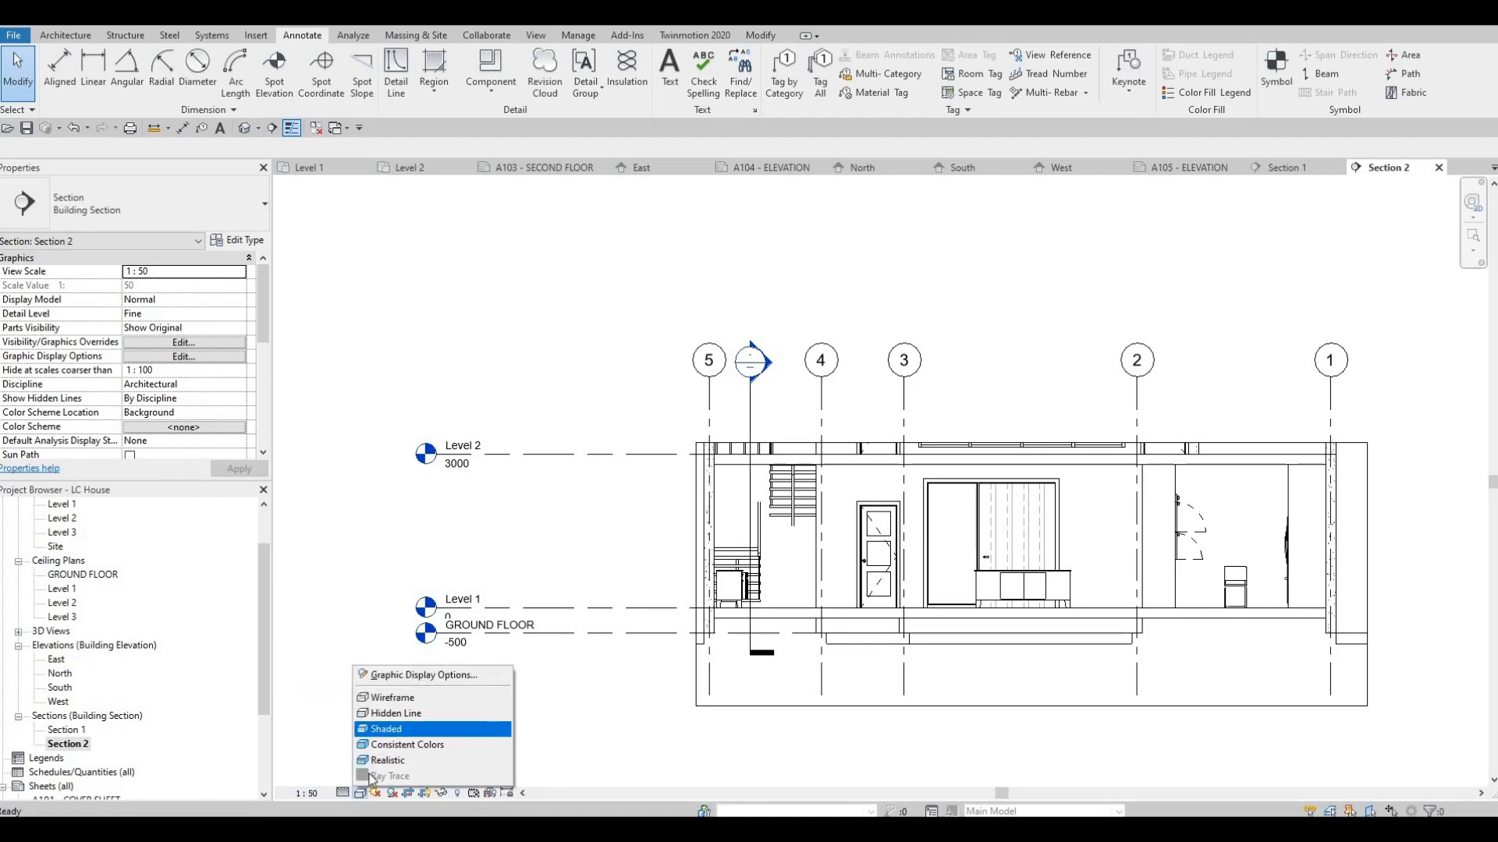
{"action": "left_click", "coordinate": [401, 745]}
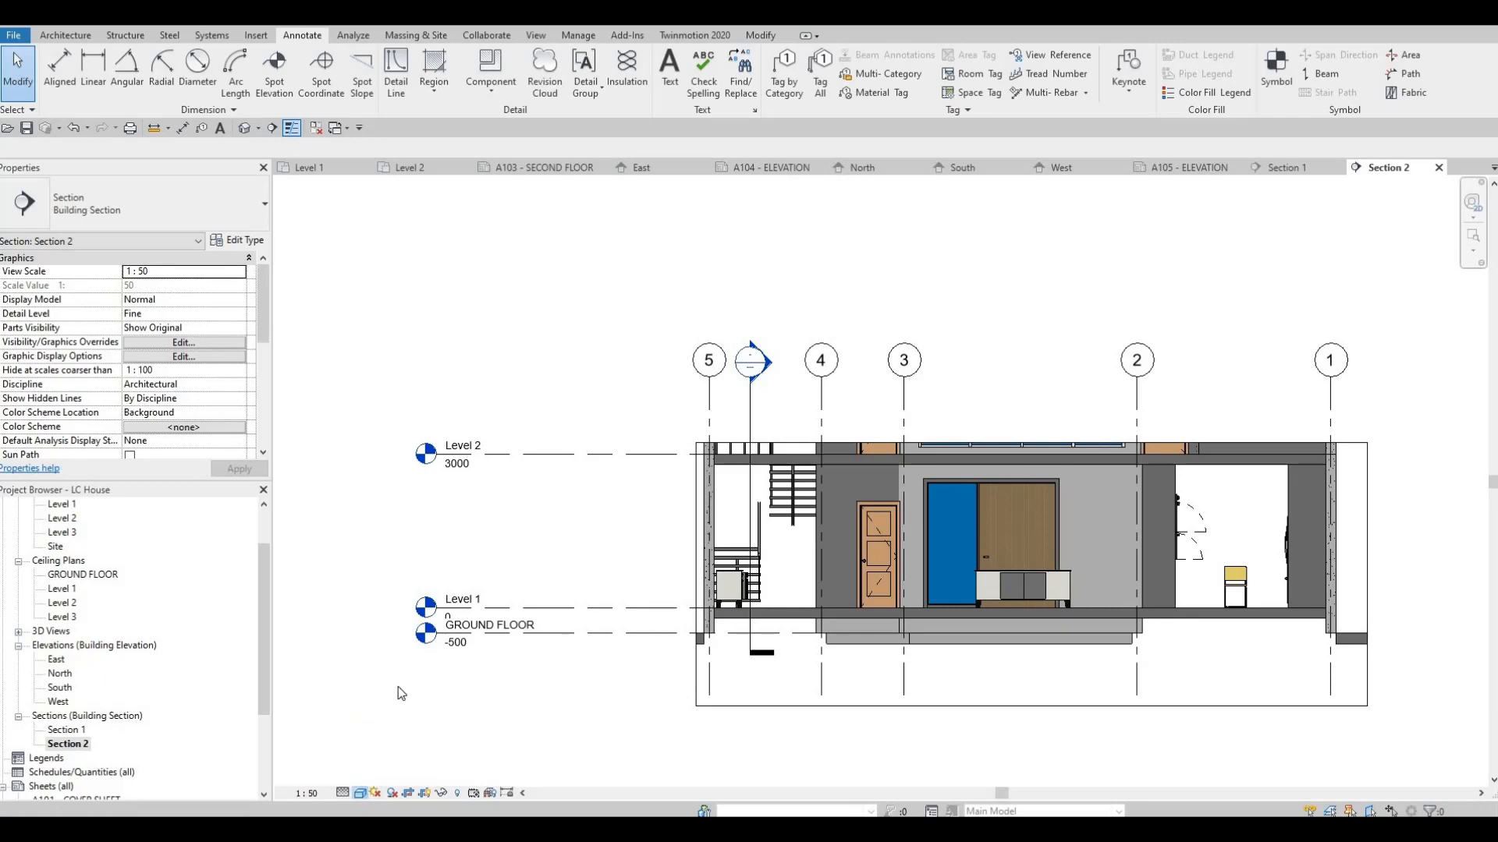
Apply a Gradient background to the Section 2 view in its graphic display options.
{"action": "left_click", "coordinate": [359, 793]}
{"action": "left_click", "coordinate": [437, 675]}
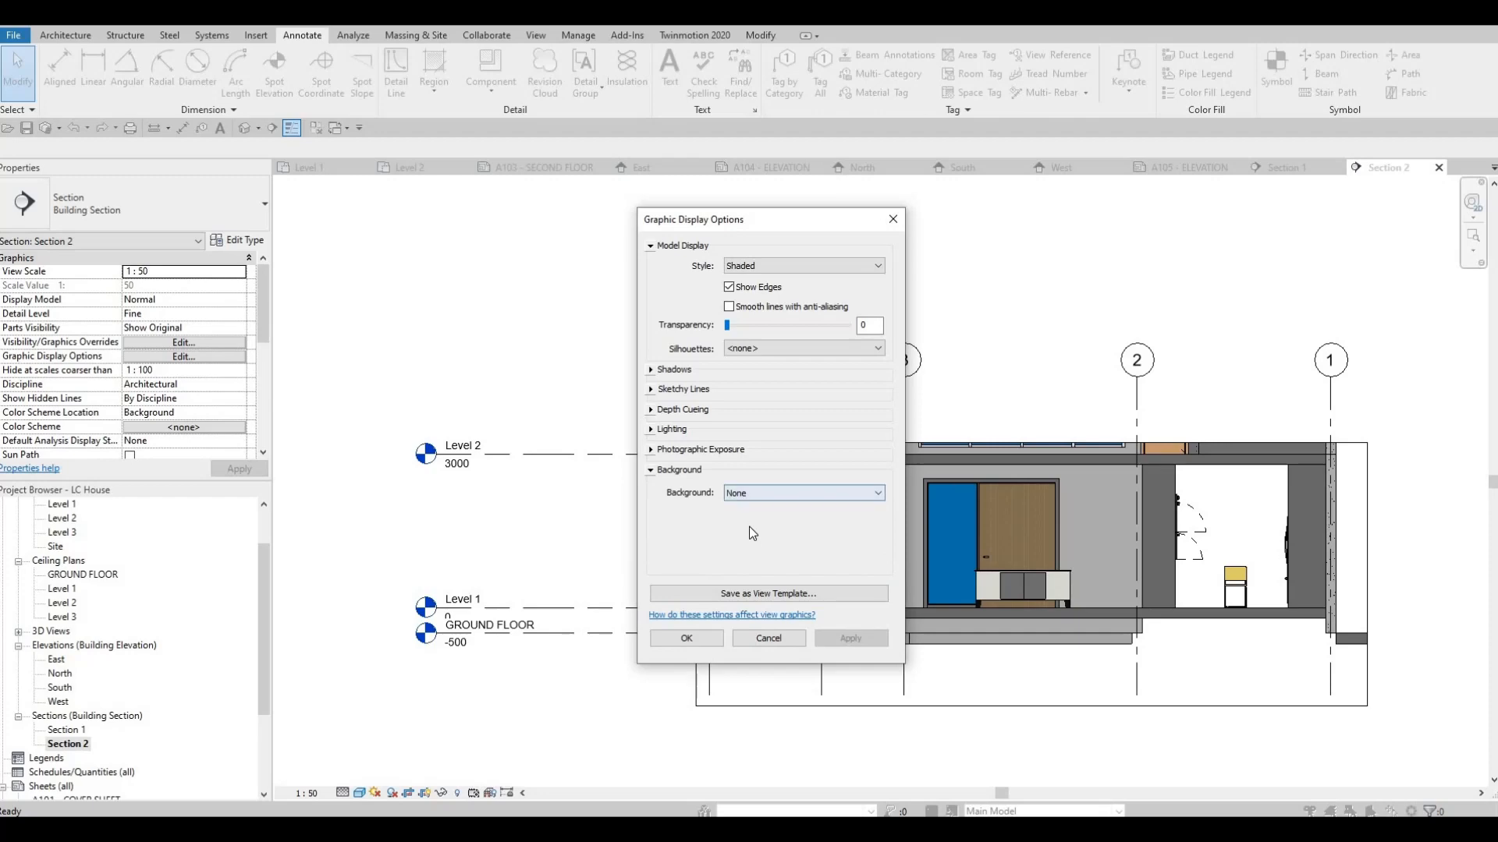
{"action": "left_click", "coordinate": [804, 493]}
{"action": "left_click", "coordinate": [780, 516]}
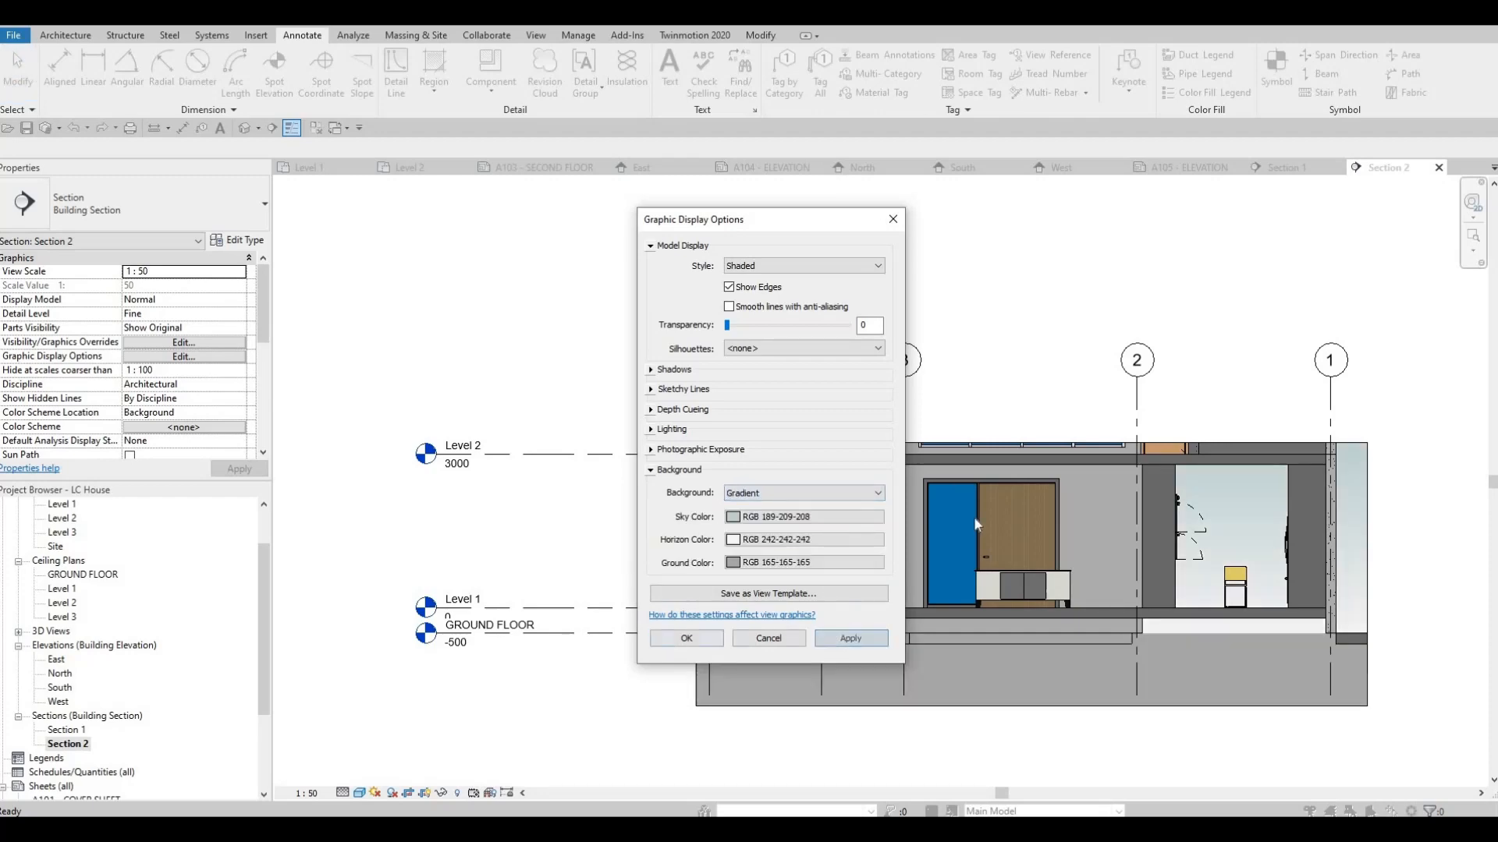
{"action": "left_click", "coordinate": [687, 638]}
{"action": "scroll", "coordinate": [939, 541], "scroll_direction": "down", "scroll_amount": 2}
{"action": "key", "text": "Escape"}
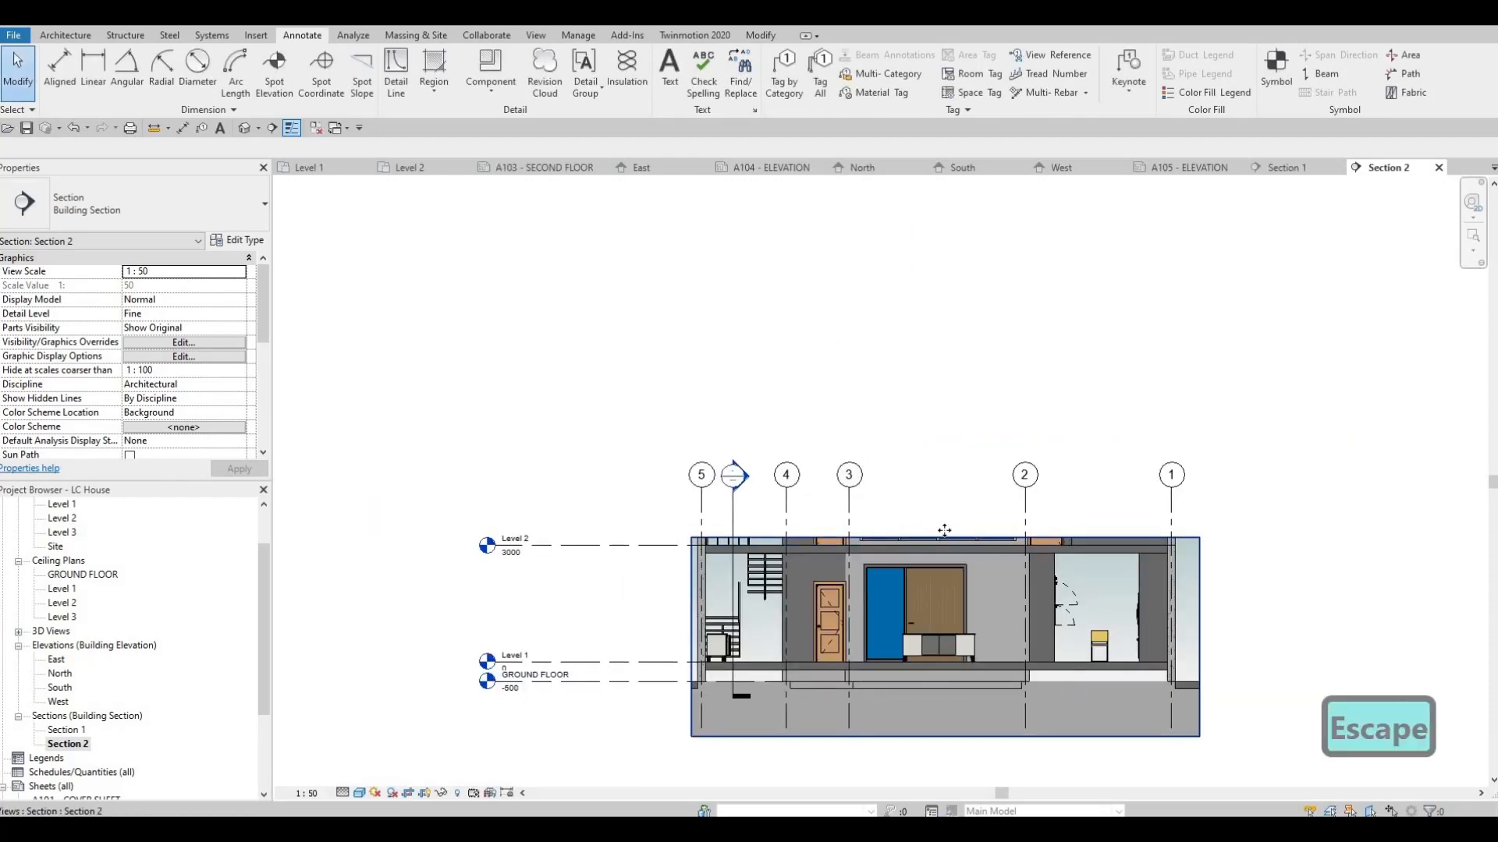
Extend the Section 2 crop region upward past Level 3 and the Section 1 crop region outward beyond grid F.
{"action": "left_click", "coordinate": [939, 540]}
{"action": "left_click_drag", "start_coordinate": [944, 540], "coordinate": [944, 399]}
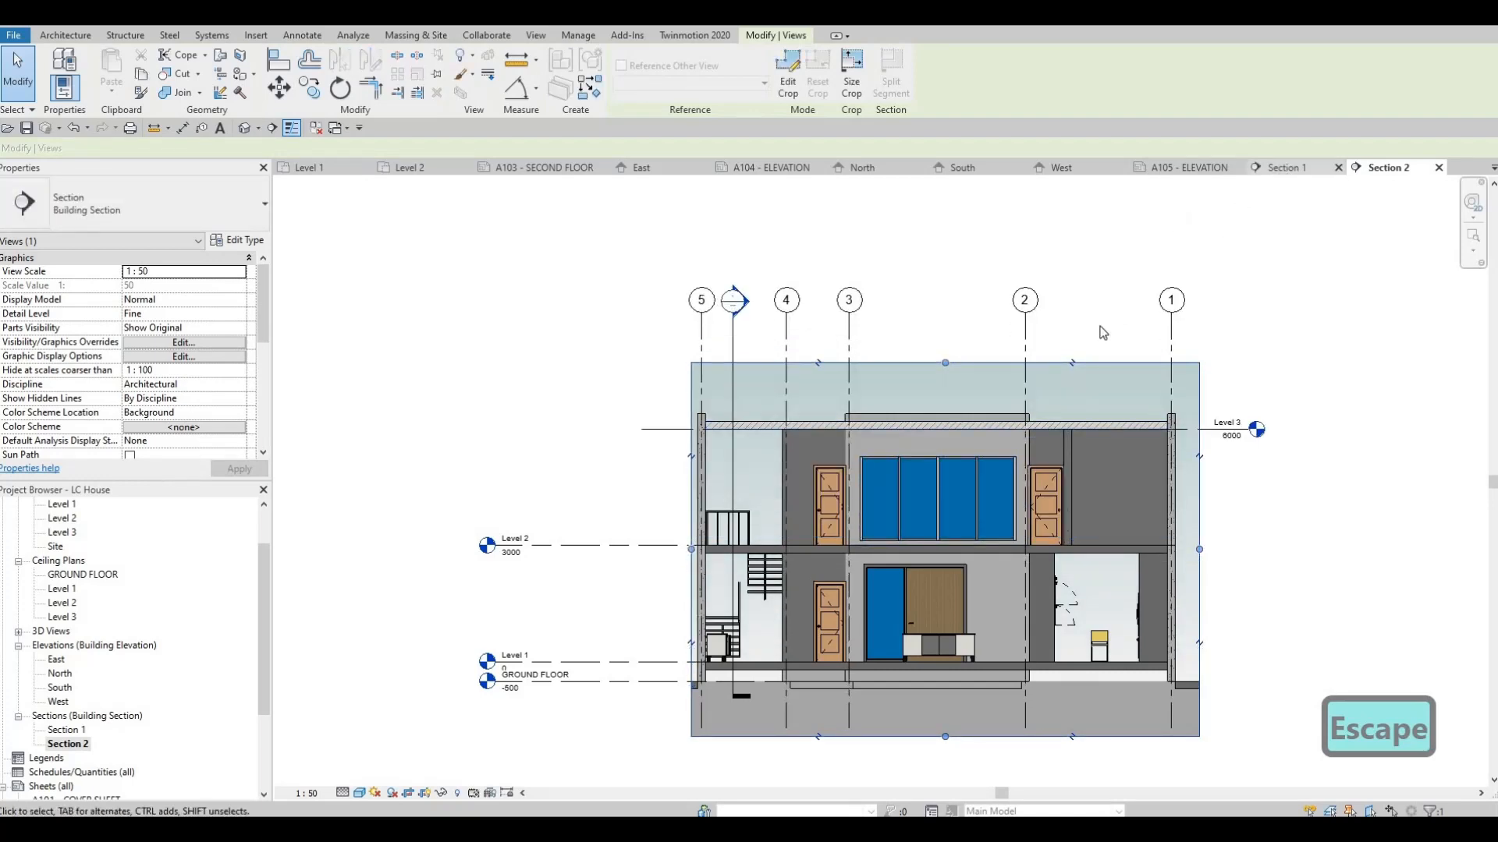
{"action": "left_click", "coordinate": [1287, 167]}
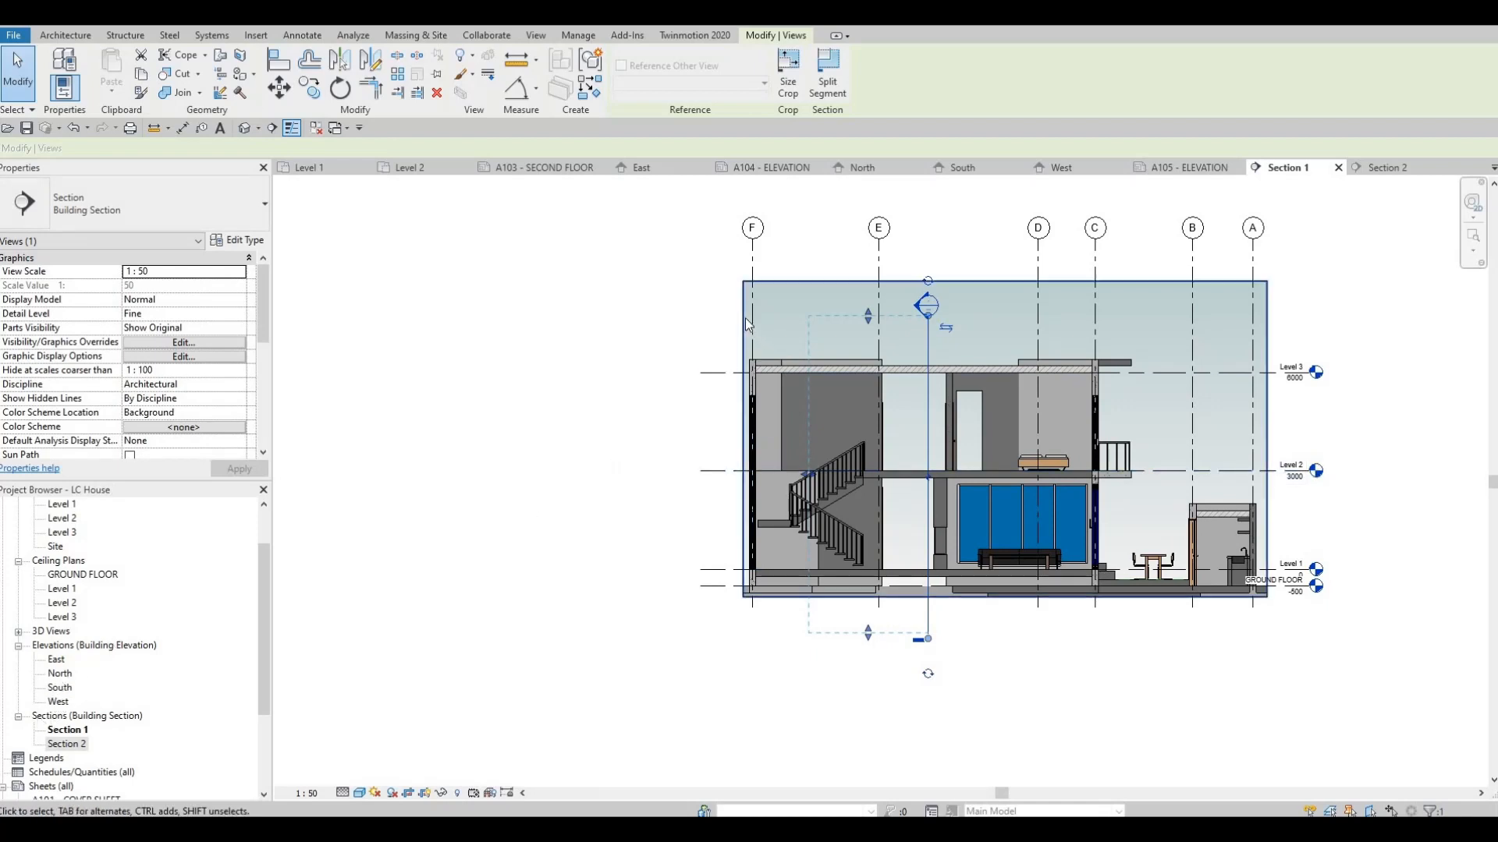
{"action": "left_click", "coordinate": [744, 438]}
{"action": "left_click_drag", "start_coordinate": [699, 462], "coordinate": [682, 490]}
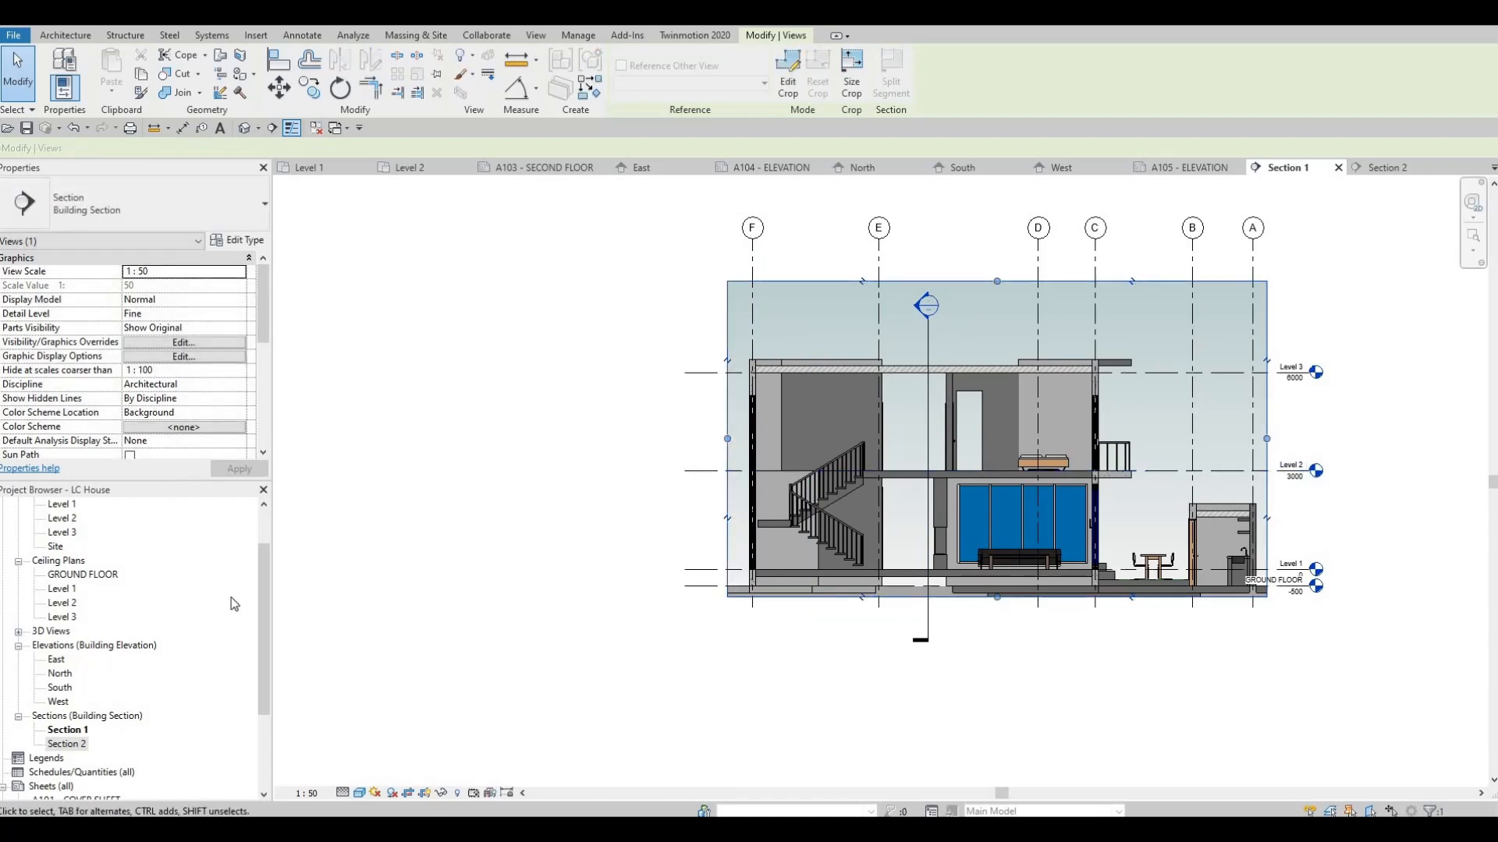
Turn on Annotation Crop for the Section 1 and Section 2 views.
{"action": "scroll", "coordinate": [129, 312], "scroll_direction": "down", "scroll_amount": 5}
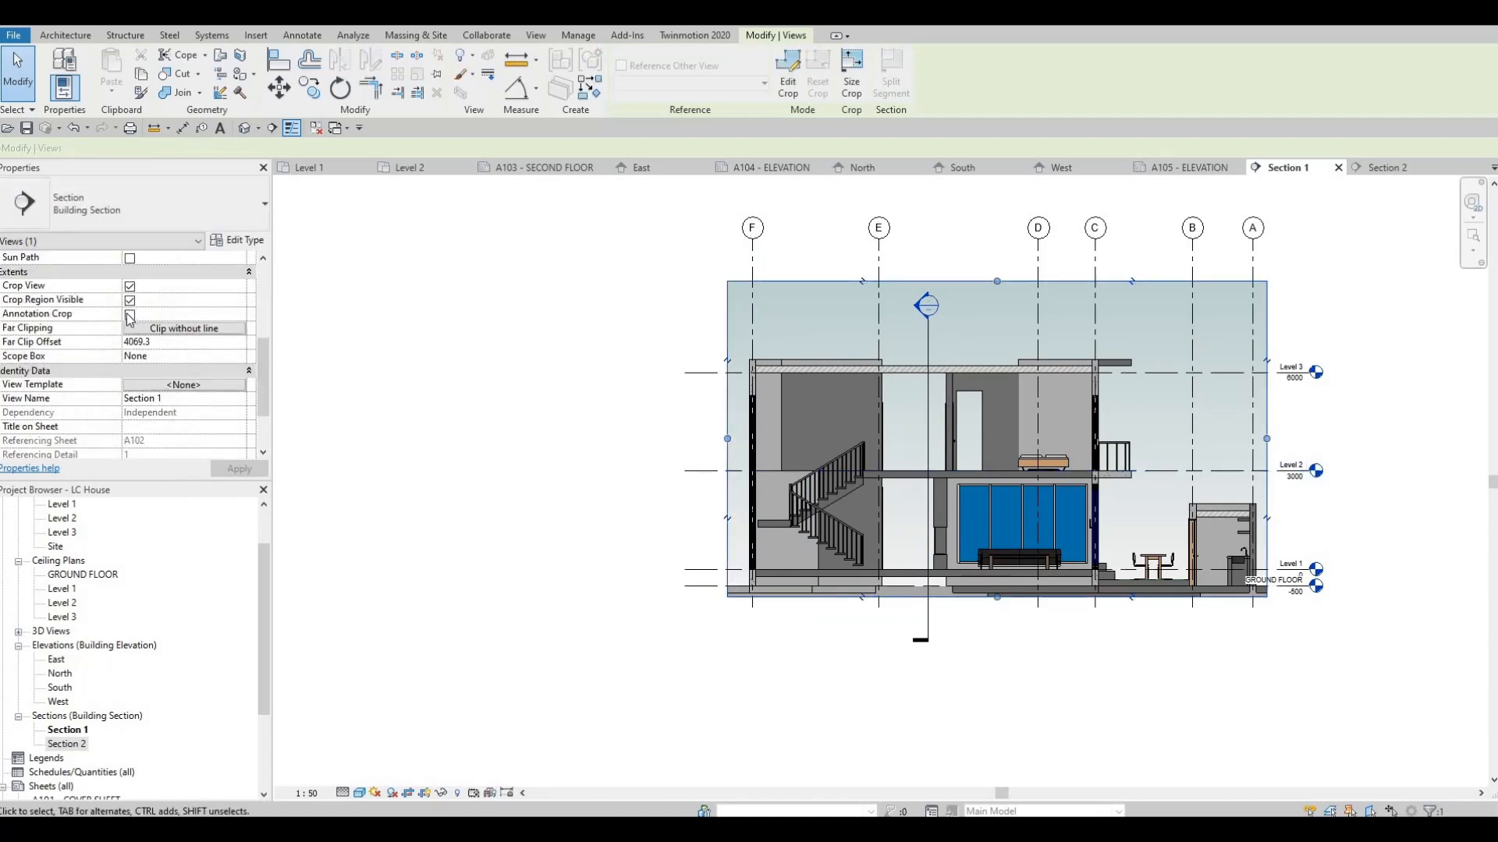
{"action": "left_click", "coordinate": [130, 316]}
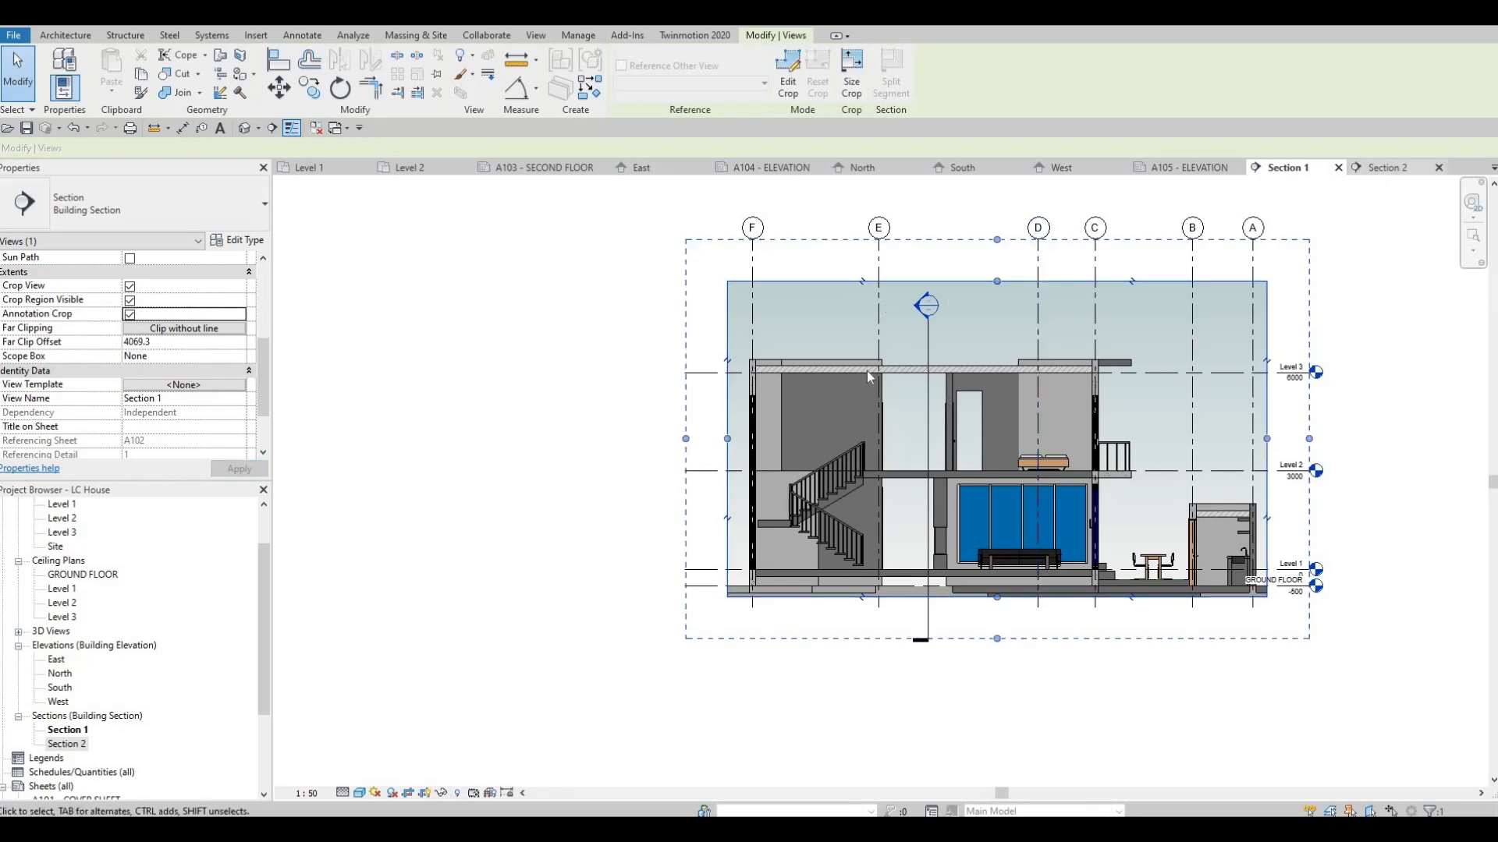
{"action": "left_click", "coordinate": [1384, 167]}
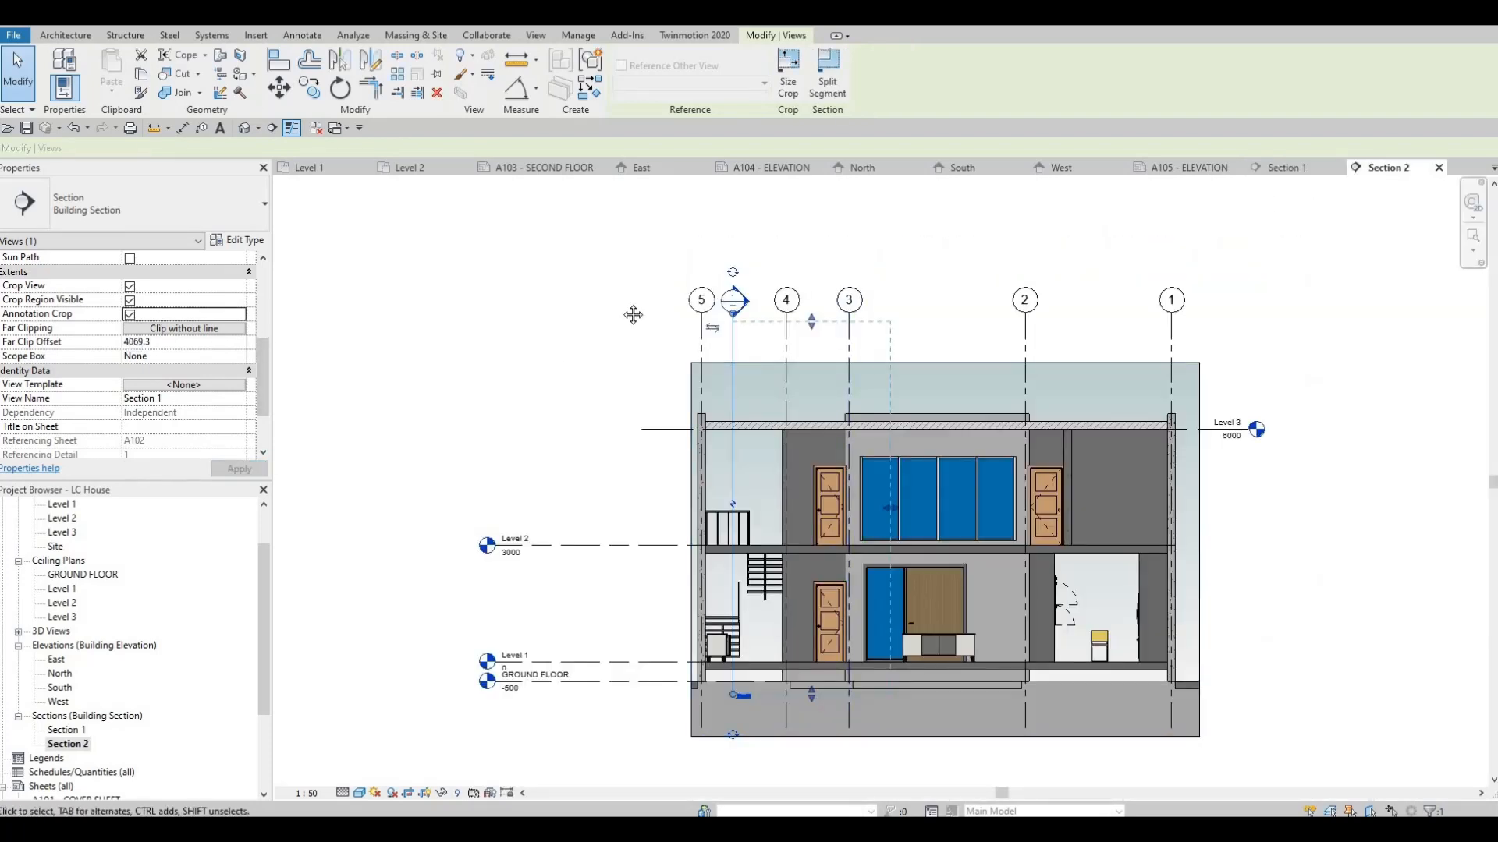
{"action": "key", "text": "Escape"}
{"action": "key", "text": "Escape"}
{"action": "middle_click_drag", "start_coordinate": [632, 314], "coordinate": [651, 305]}
{"action": "scroll", "coordinate": [651, 305], "scroll_direction": "down", "scroll_amount": 1}
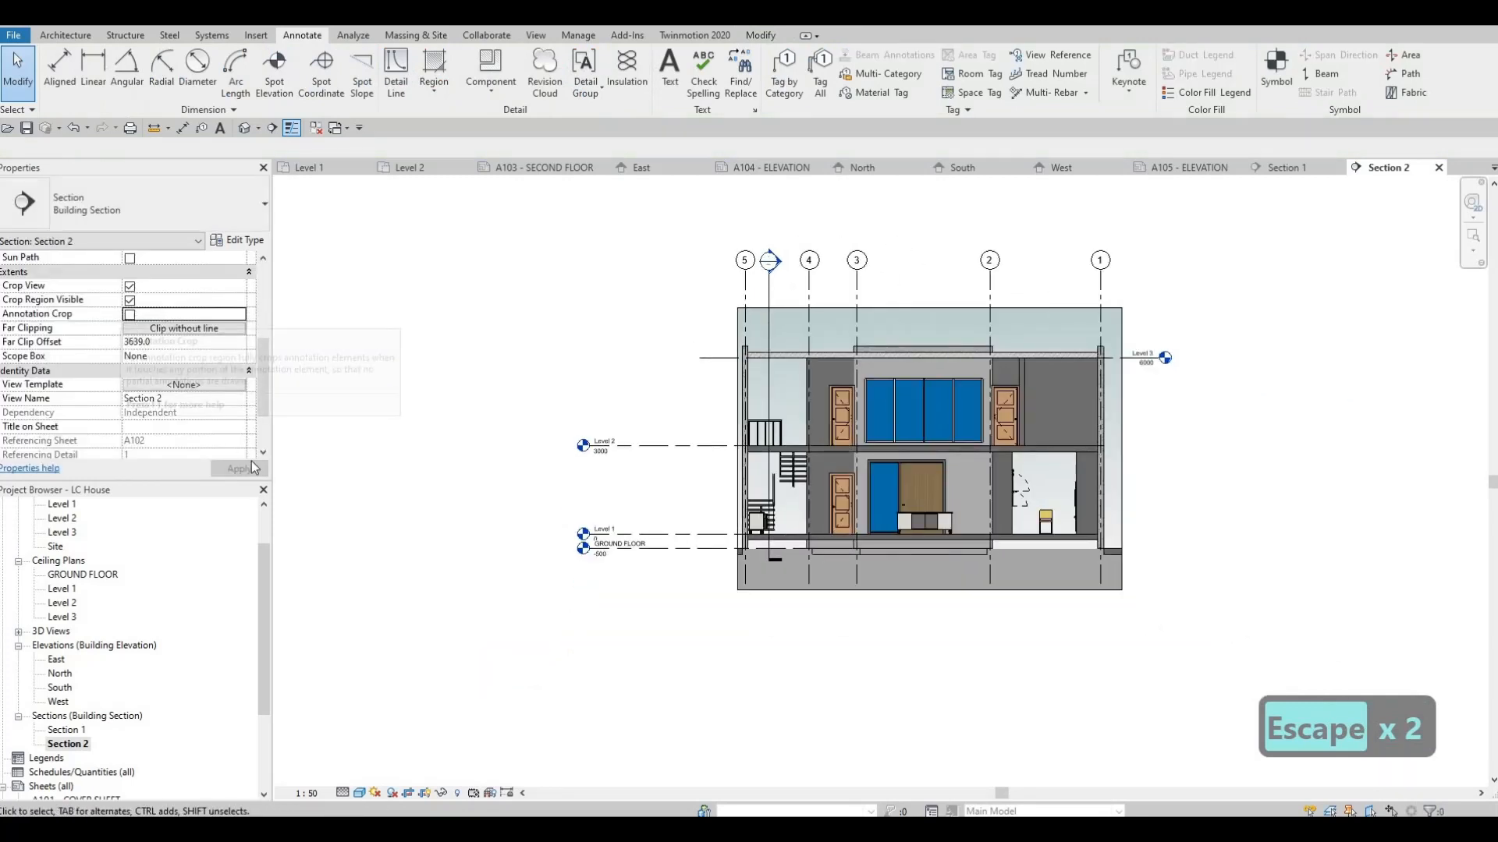
{"action": "key", "text": "Escape"}
{"action": "key", "text": "Escape"}
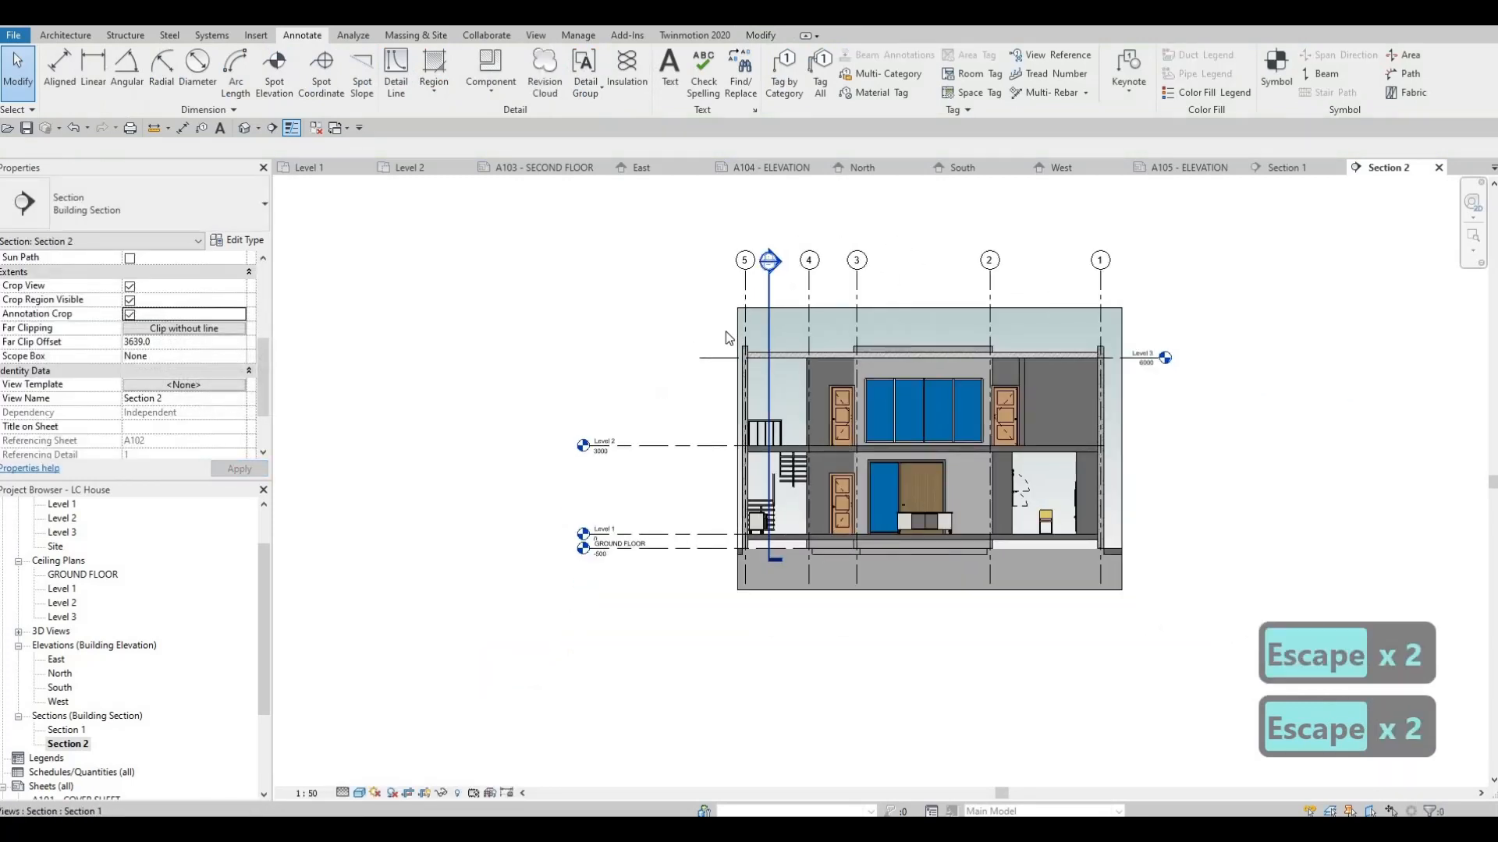
Extend the Section 2 crop region slightly outward beyond grid 5.
{"action": "left_click", "coordinate": [727, 438]}
{"action": "left_click_drag", "start_coordinate": [737, 399], "coordinate": [727, 399]}
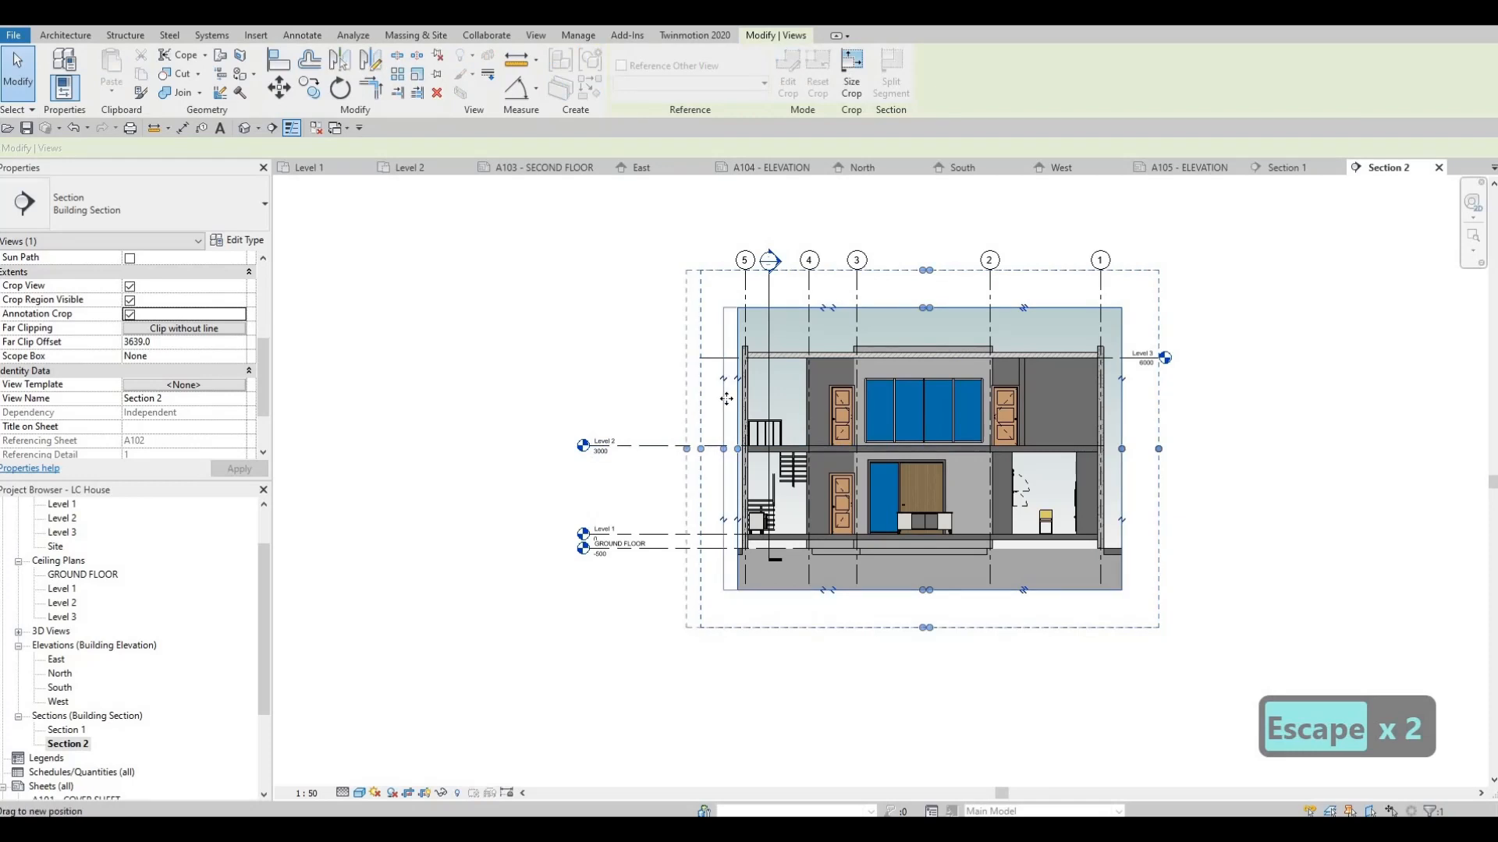
{"action": "key", "text": "Escape"}
{"action": "key", "text": "Escape"}
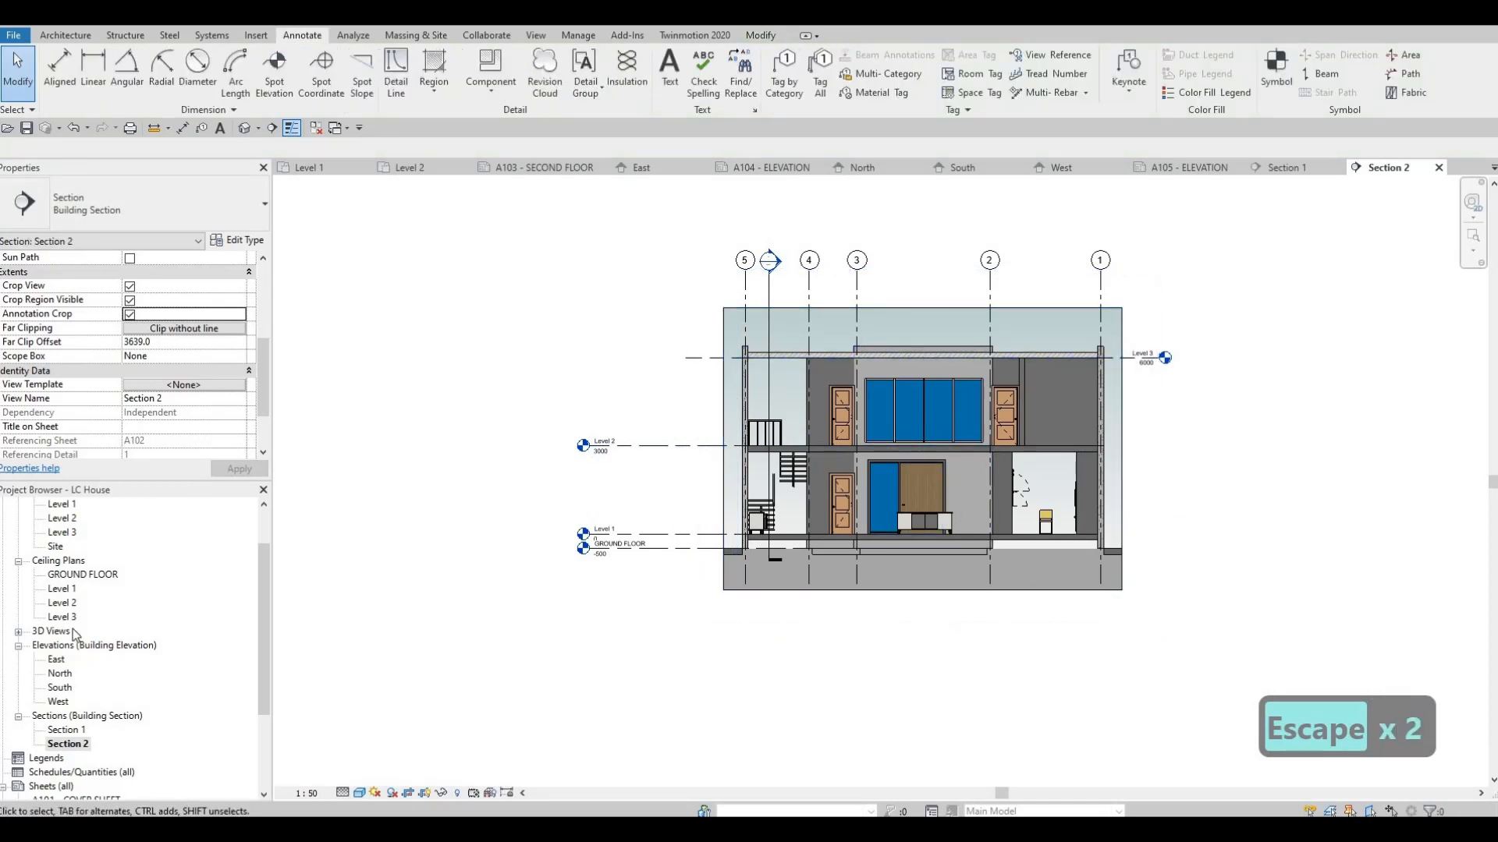
Open sheet A106 - SECTION and place the Section 1 view in the upper half of the sheet.
{"action": "scroll", "coordinate": [89, 736], "scroll_direction": "down", "scroll_amount": 3}
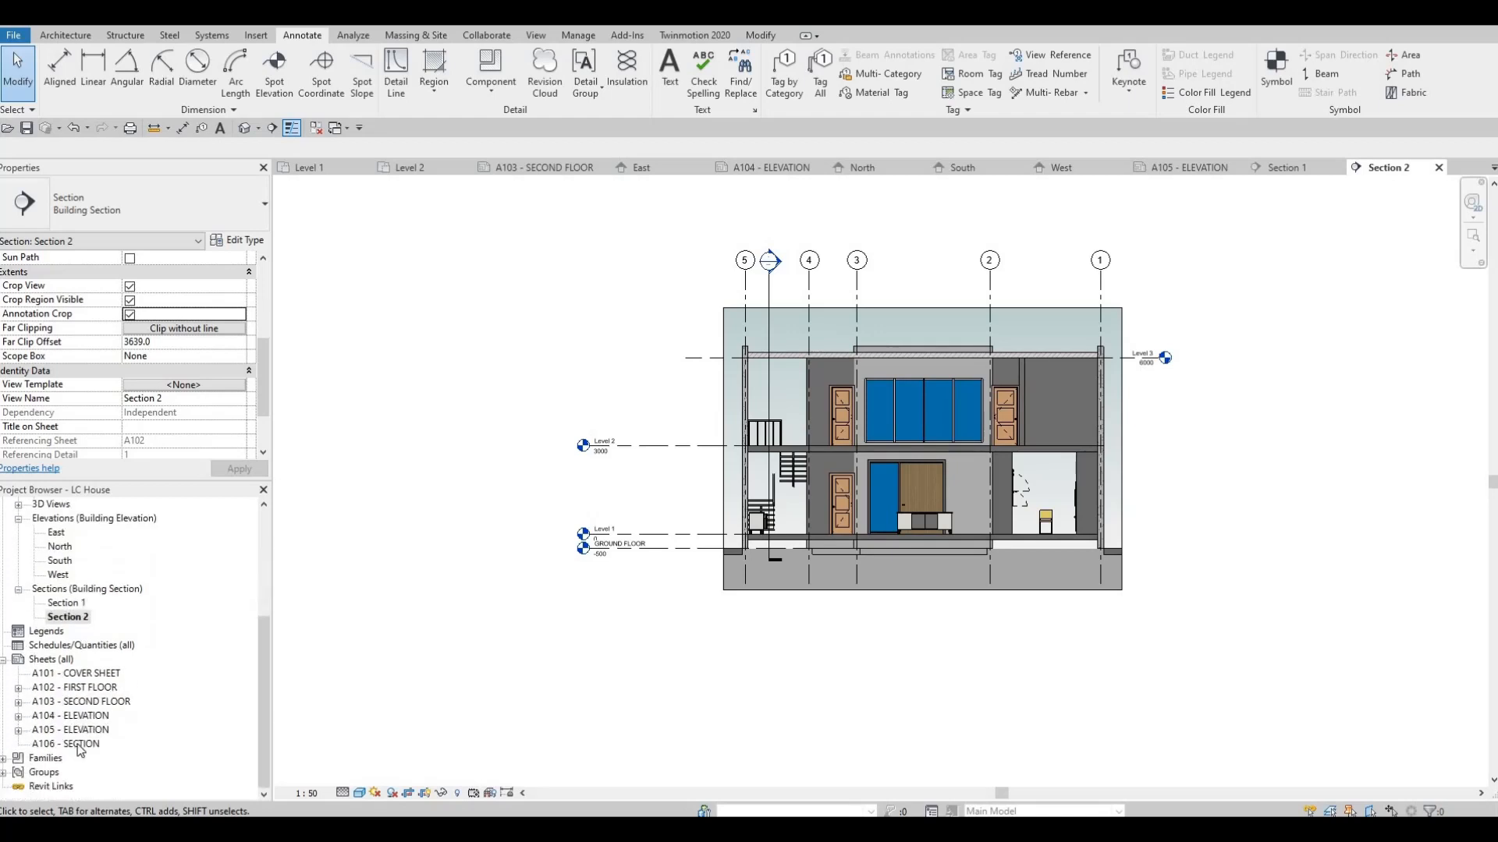
{"action": "double_click", "coordinate": [79, 745]}
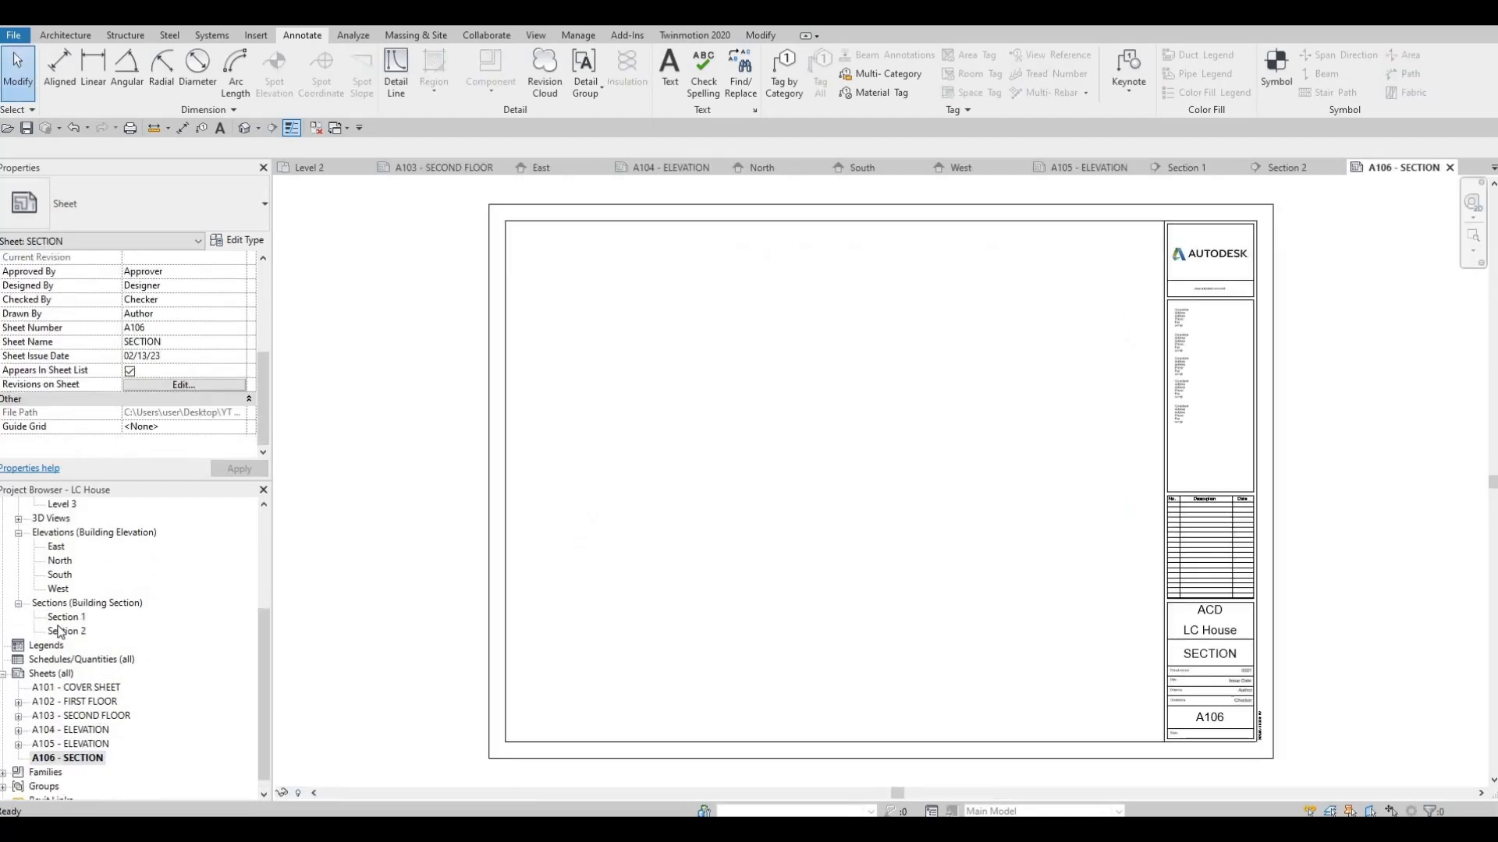
{"action": "double_click", "coordinate": [66, 617]}
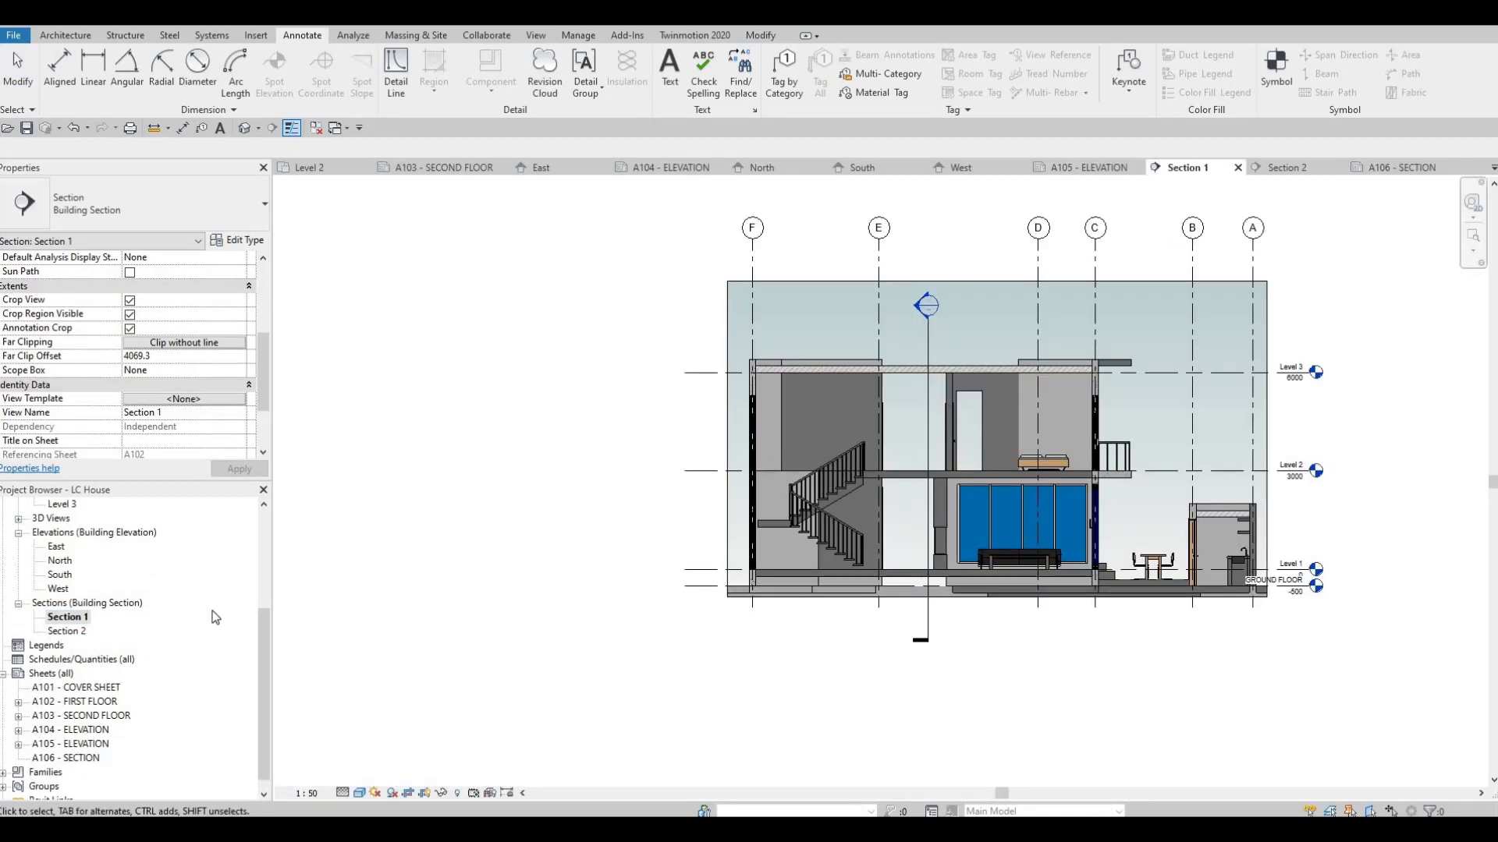
{"action": "key", "text": "ctrl+Tab"}
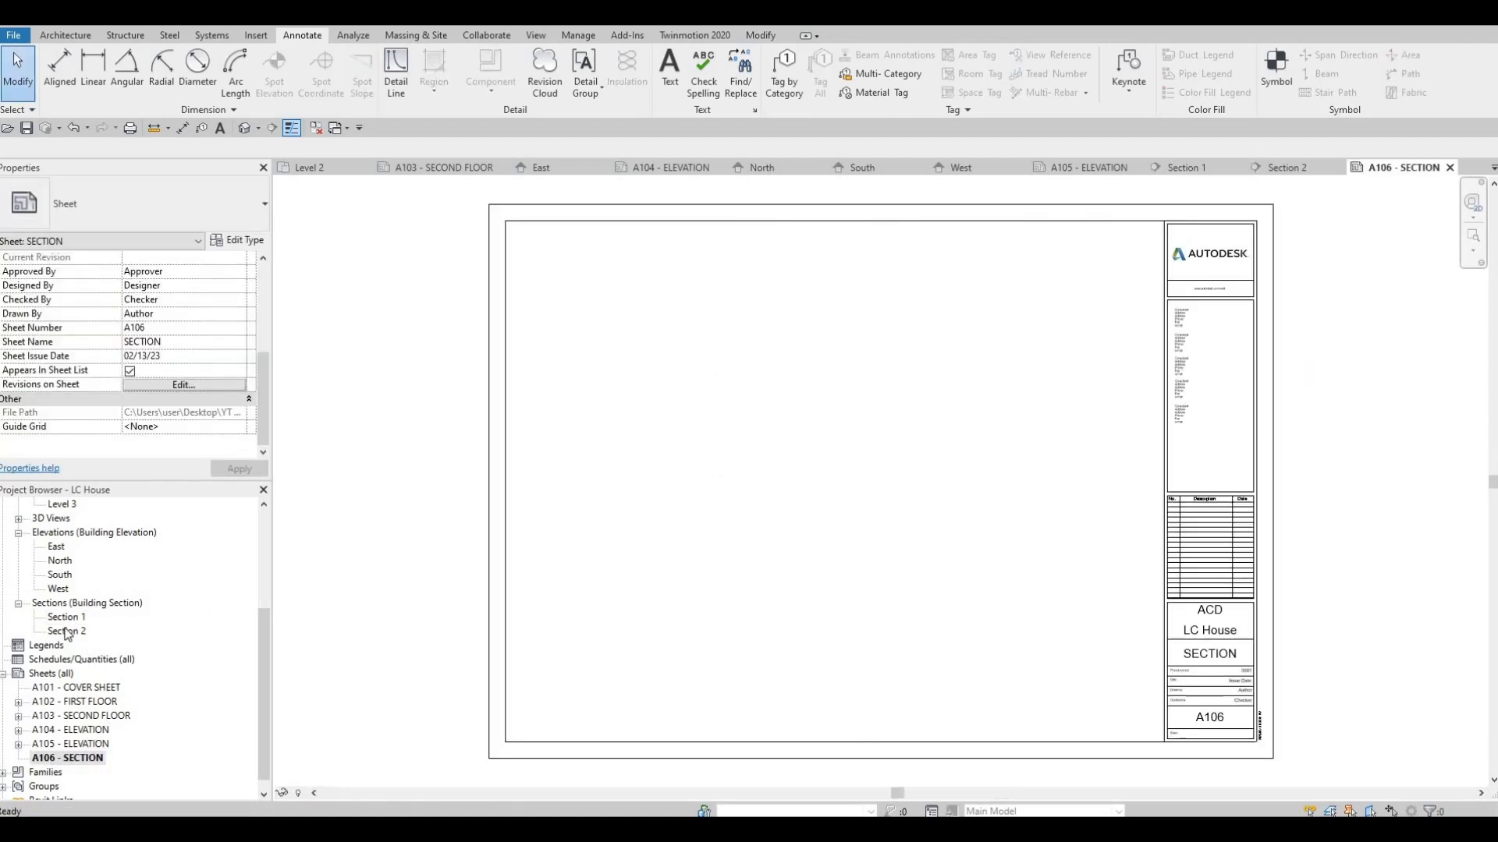
{"action": "left_click", "coordinate": [66, 618]}
{"action": "left_click_drag", "start_coordinate": [488, 554], "coordinate": [809, 391]}
{"action": "left_click", "coordinate": [892, 339]}
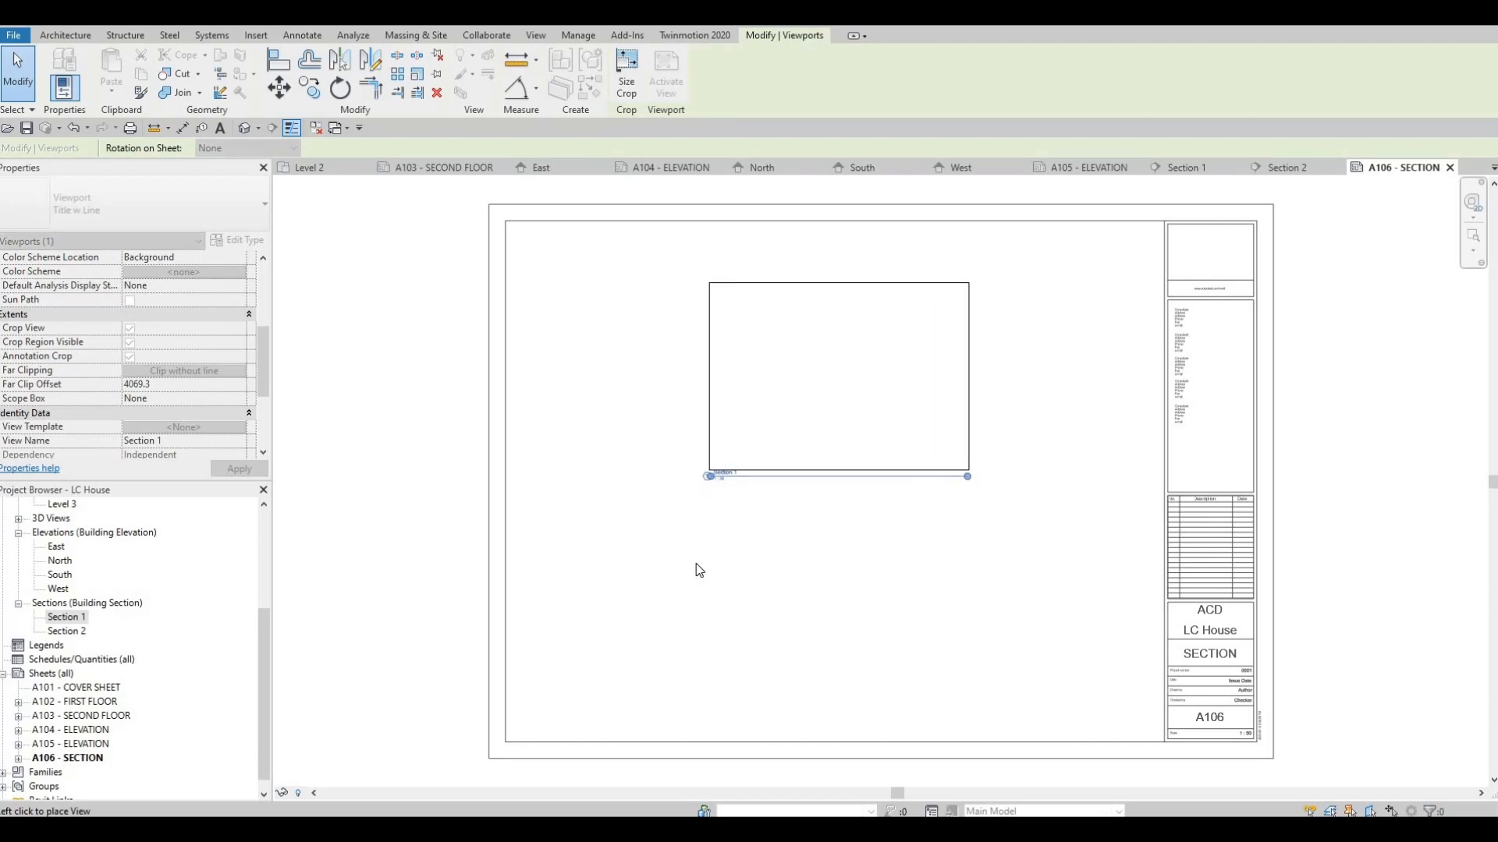
Place the Section 2 view on sheet A106 below Section 1.
{"action": "left_click", "coordinate": [74, 631]}
{"action": "left_click_drag", "start_coordinate": [837, 607], "coordinate": [860, 603]}
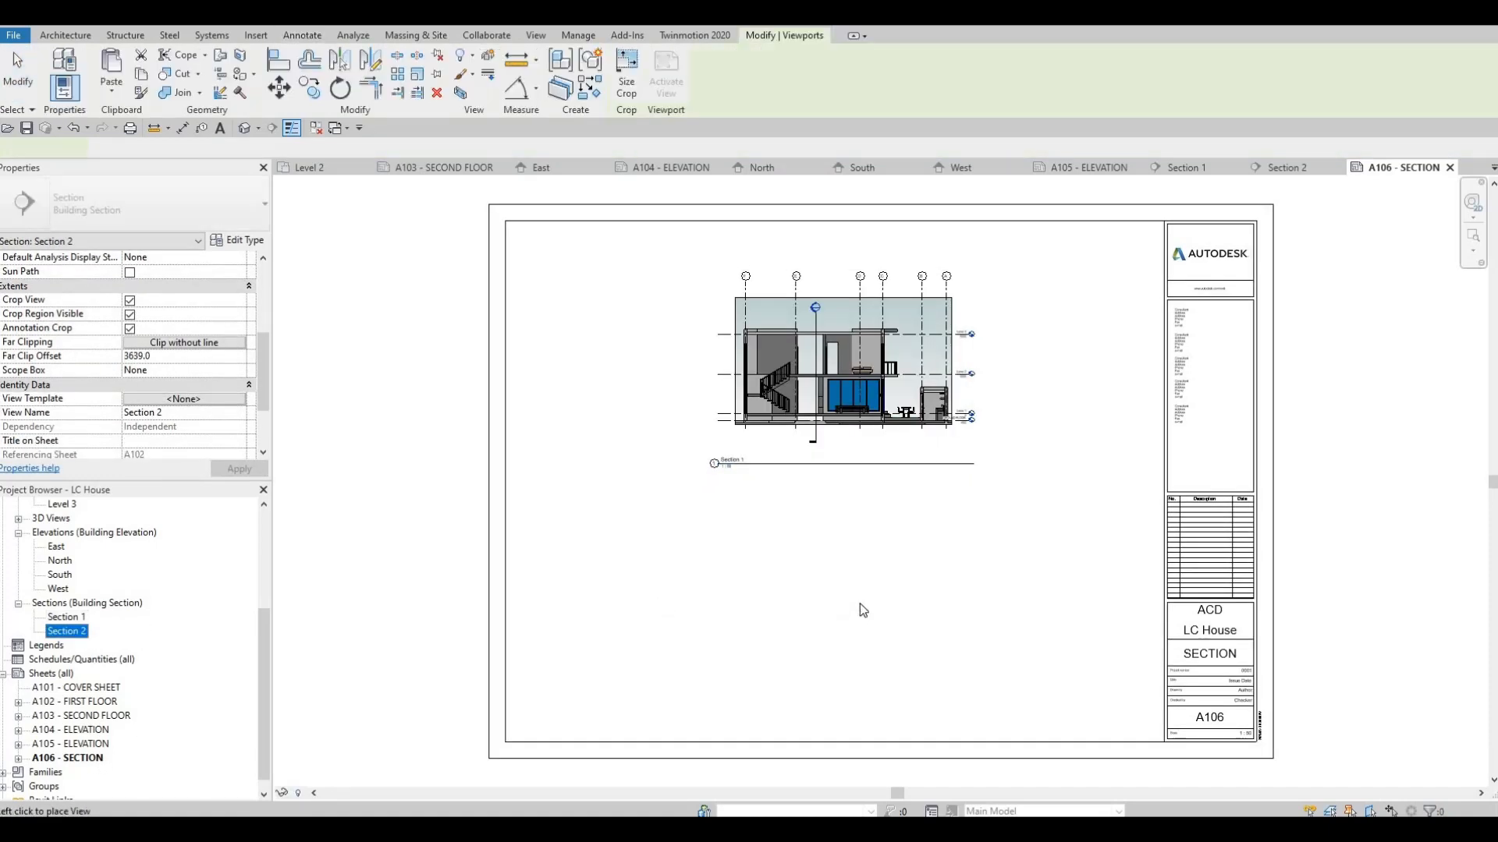
{"action": "left_click", "coordinate": [849, 459]}
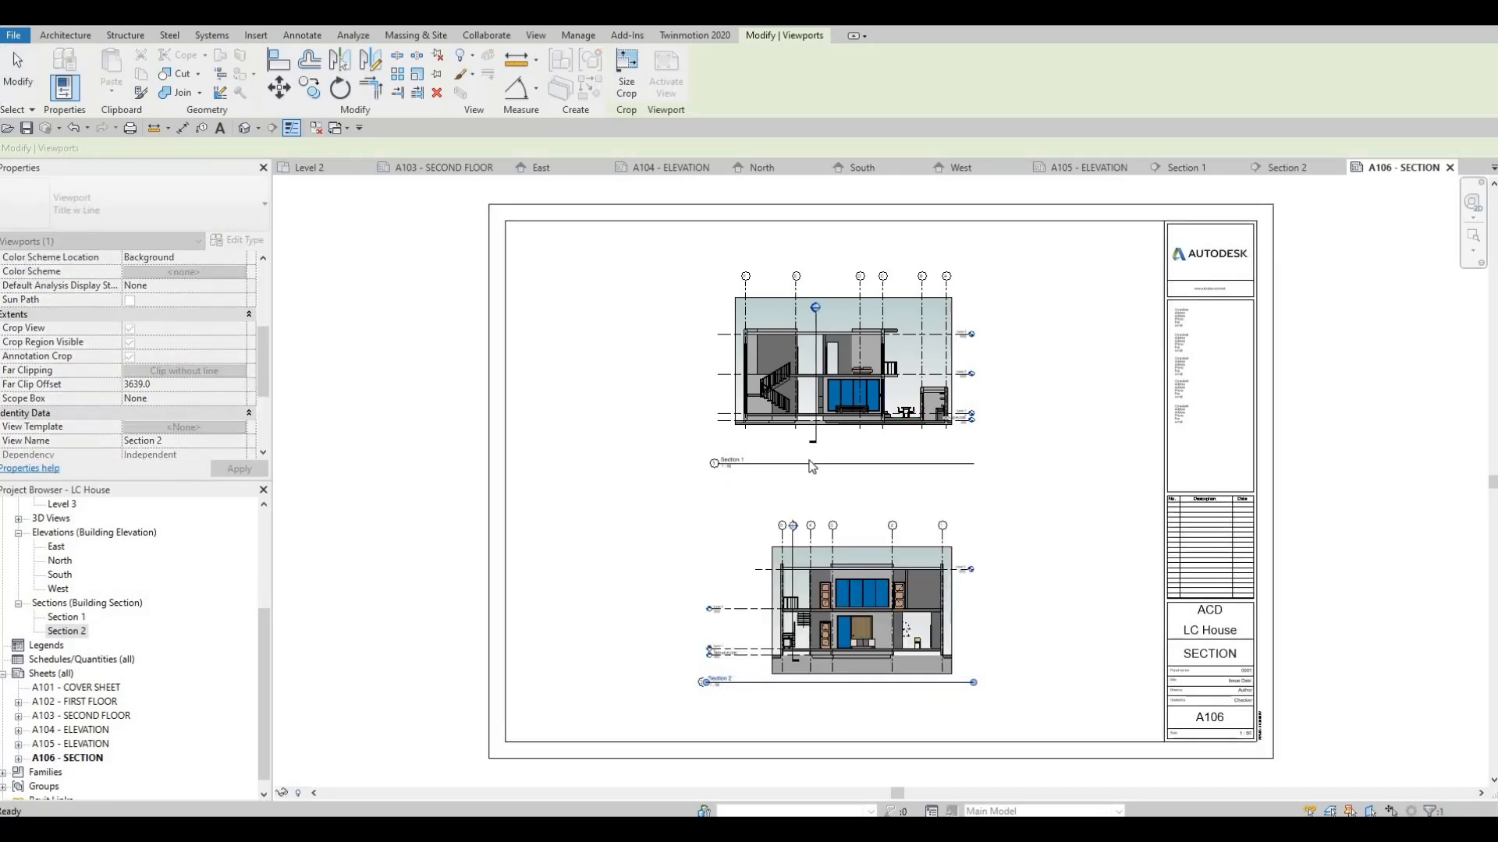
{"action": "key", "text": "Escape"}
{"action": "key", "text": "Escape"}
Move the Section 1 view title beneath its drawing on the sheet and shorten its title line.
{"action": "scroll", "coordinate": [818, 480], "scroll_direction": "up", "scroll_amount": 3}
{"action": "left_click", "coordinate": [856, 499]}
{"action": "left_click_drag", "start_coordinate": [856, 499], "coordinate": [901, 466]}
{"action": "key", "text": "Escape"}
{"action": "left_click", "coordinate": [913, 355]}
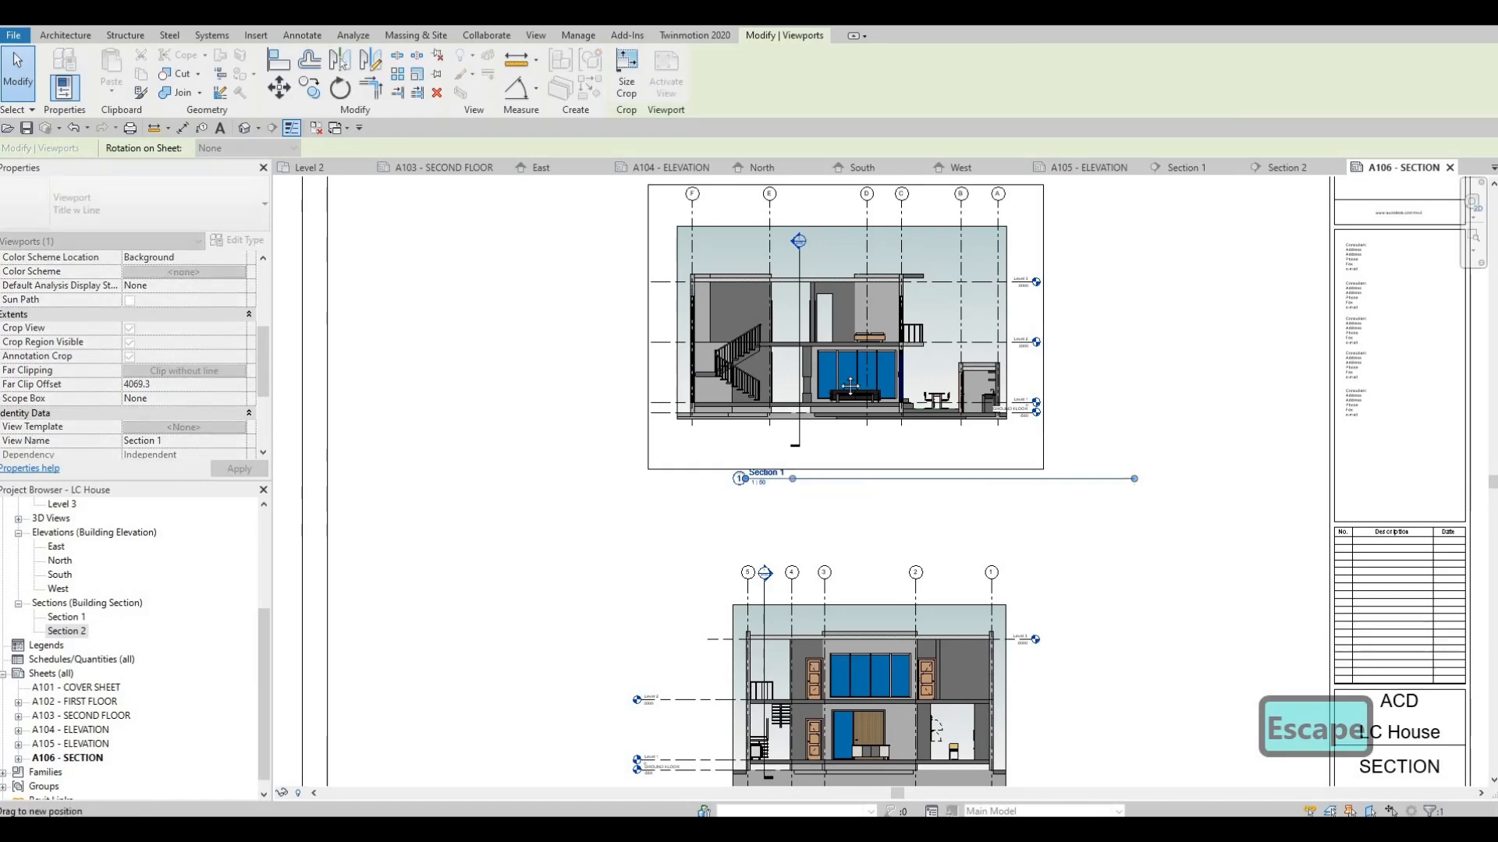
{"action": "key", "text": "Escape"}
Move the Section 2 view title beneath its drawing, in line with the Section 1 title.
{"action": "middle_click_drag", "start_coordinate": [840, 471], "coordinate": [879, 246]}
{"action": "scroll", "coordinate": [879, 247], "scroll_direction": "down", "scroll_amount": 1}
{"action": "key", "text": "Escape"}
{"action": "left_click", "coordinate": [796, 547]}
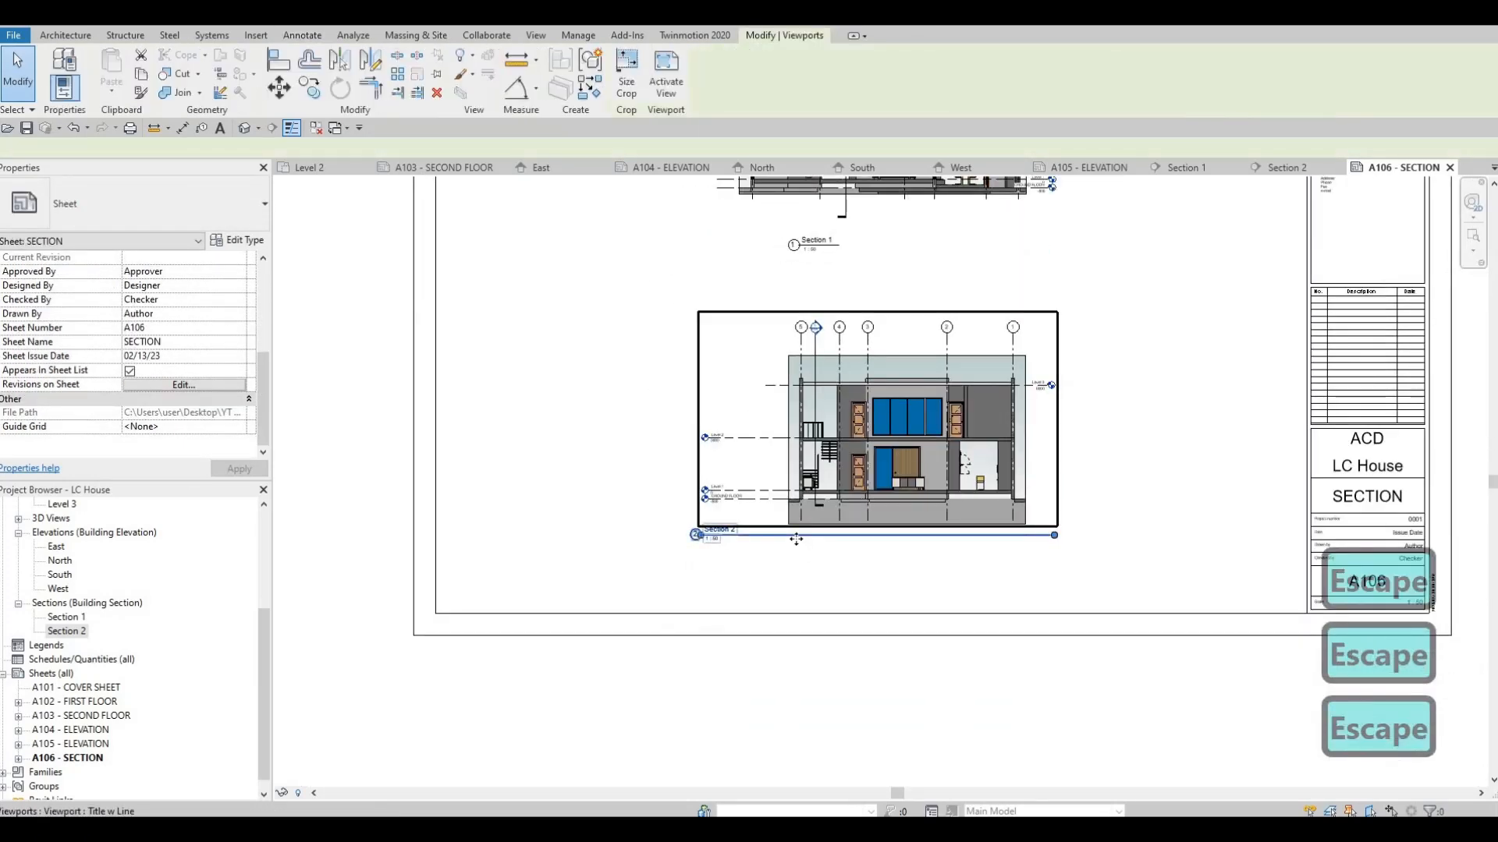
{"action": "key", "text": "Escape"}
{"action": "key", "text": "Escape"}
{"action": "left_click", "coordinate": [858, 552]}
{"action": "left_click_drag", "start_coordinate": [823, 538], "coordinate": [888, 544]}
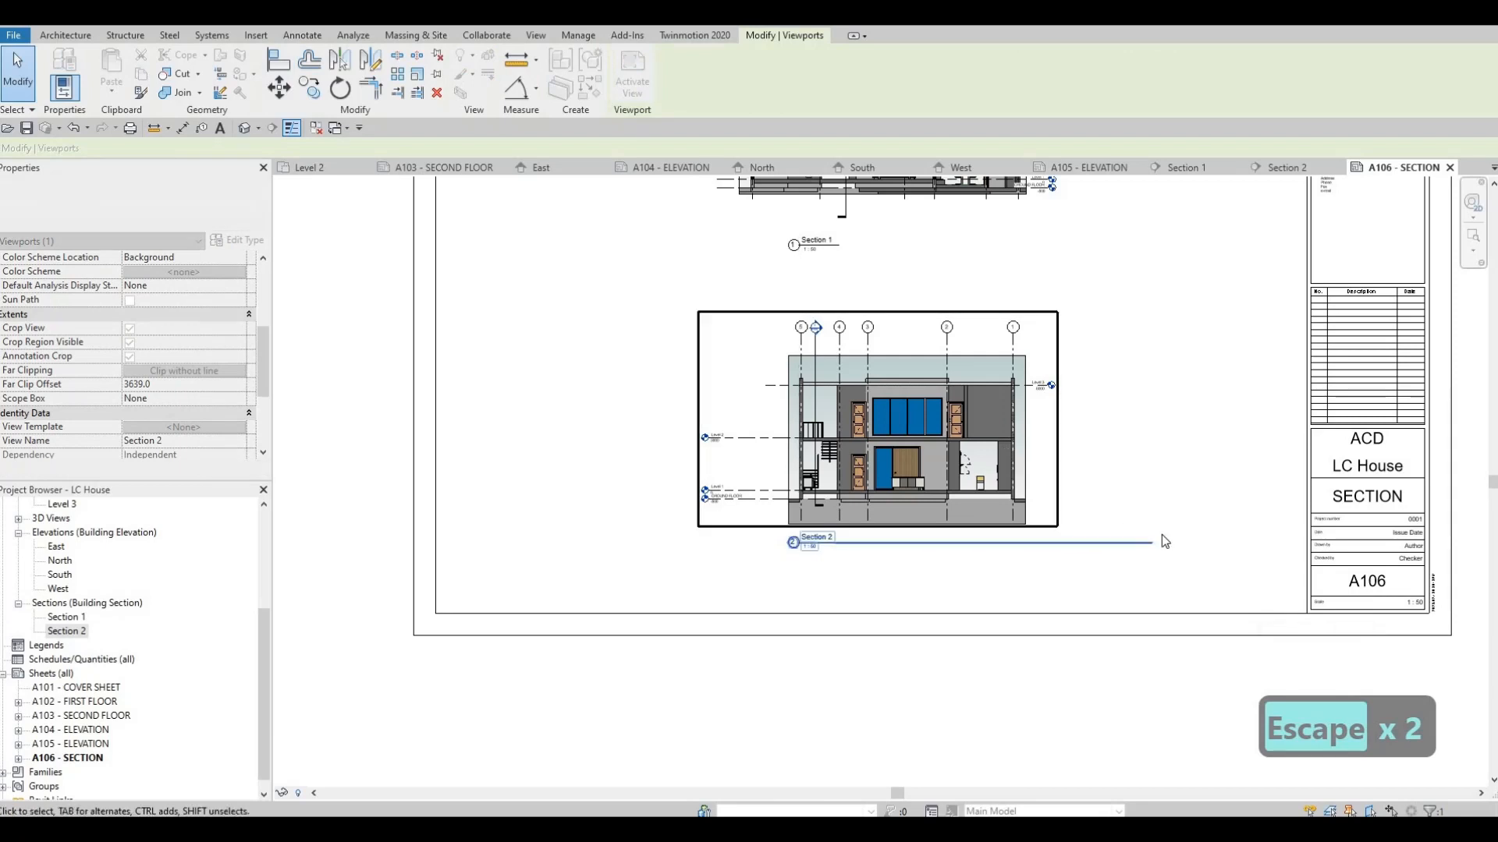
Shift the Section 2 viewport slightly down, keeping it aligned under Section 1, and shorten its title line.
{"action": "key", "text": "Escape"}
{"action": "left_click_drag", "start_coordinate": [1057, 506], "coordinate": [1078, 512]}
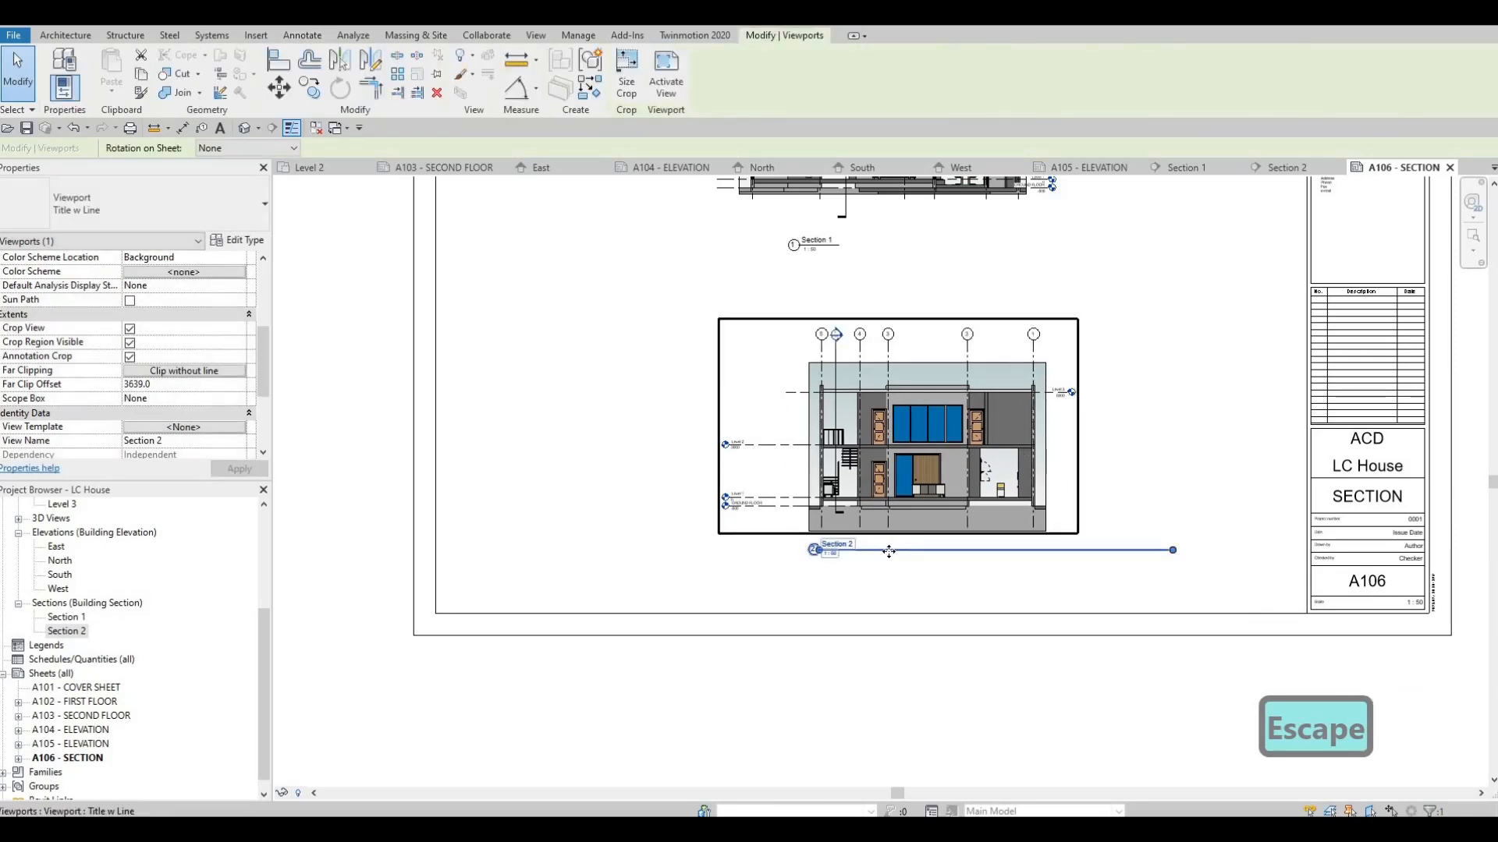
{"action": "left_click_drag", "start_coordinate": [872, 544], "coordinate": [892, 461]}
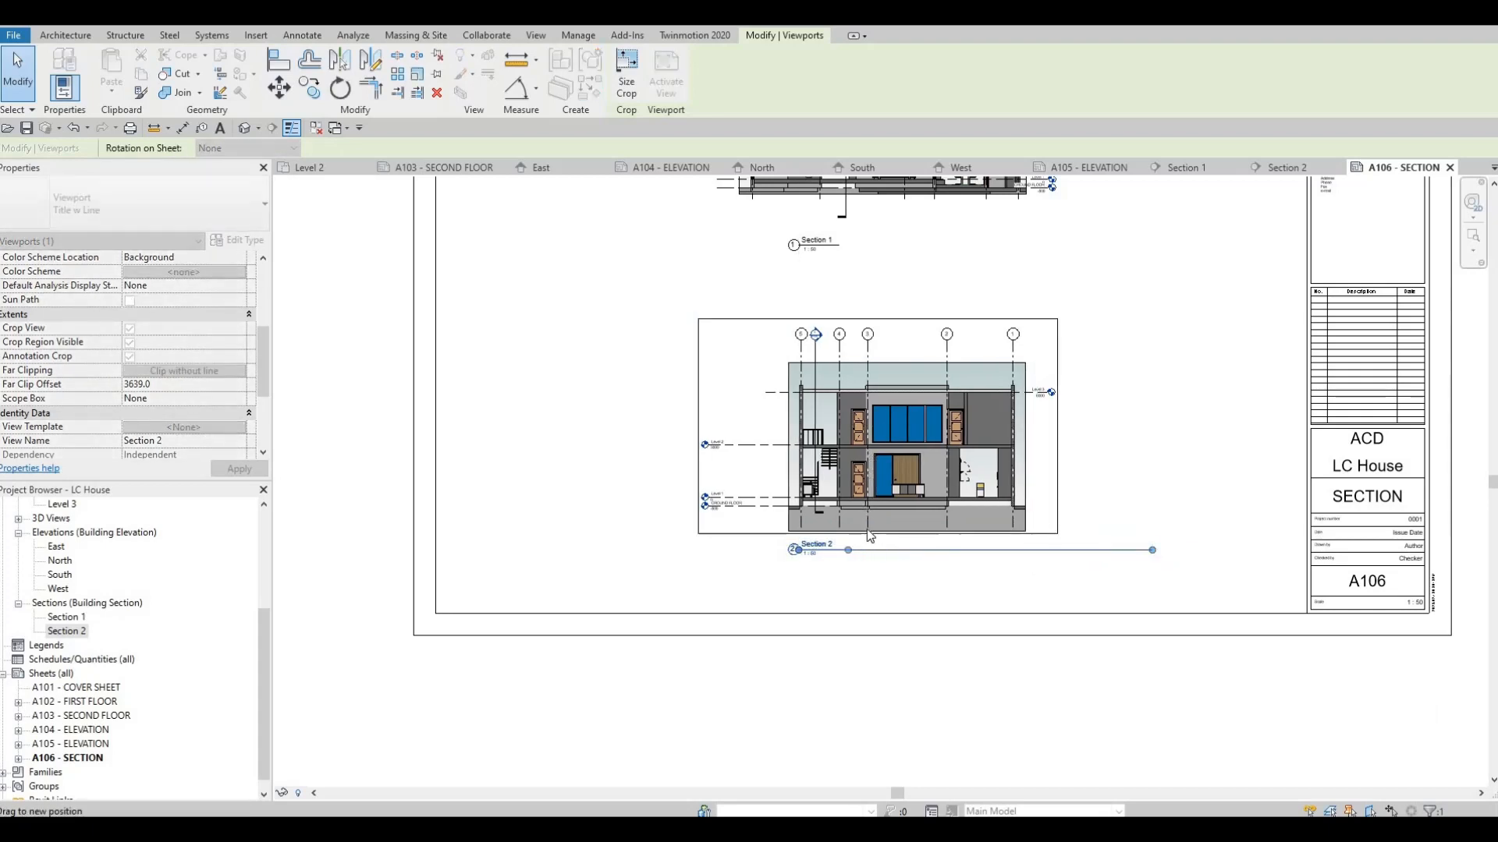
{"action": "key", "text": "Escape"}
{"action": "scroll", "coordinate": [878, 502], "scroll_direction": "down", "scroll_amount": 3}
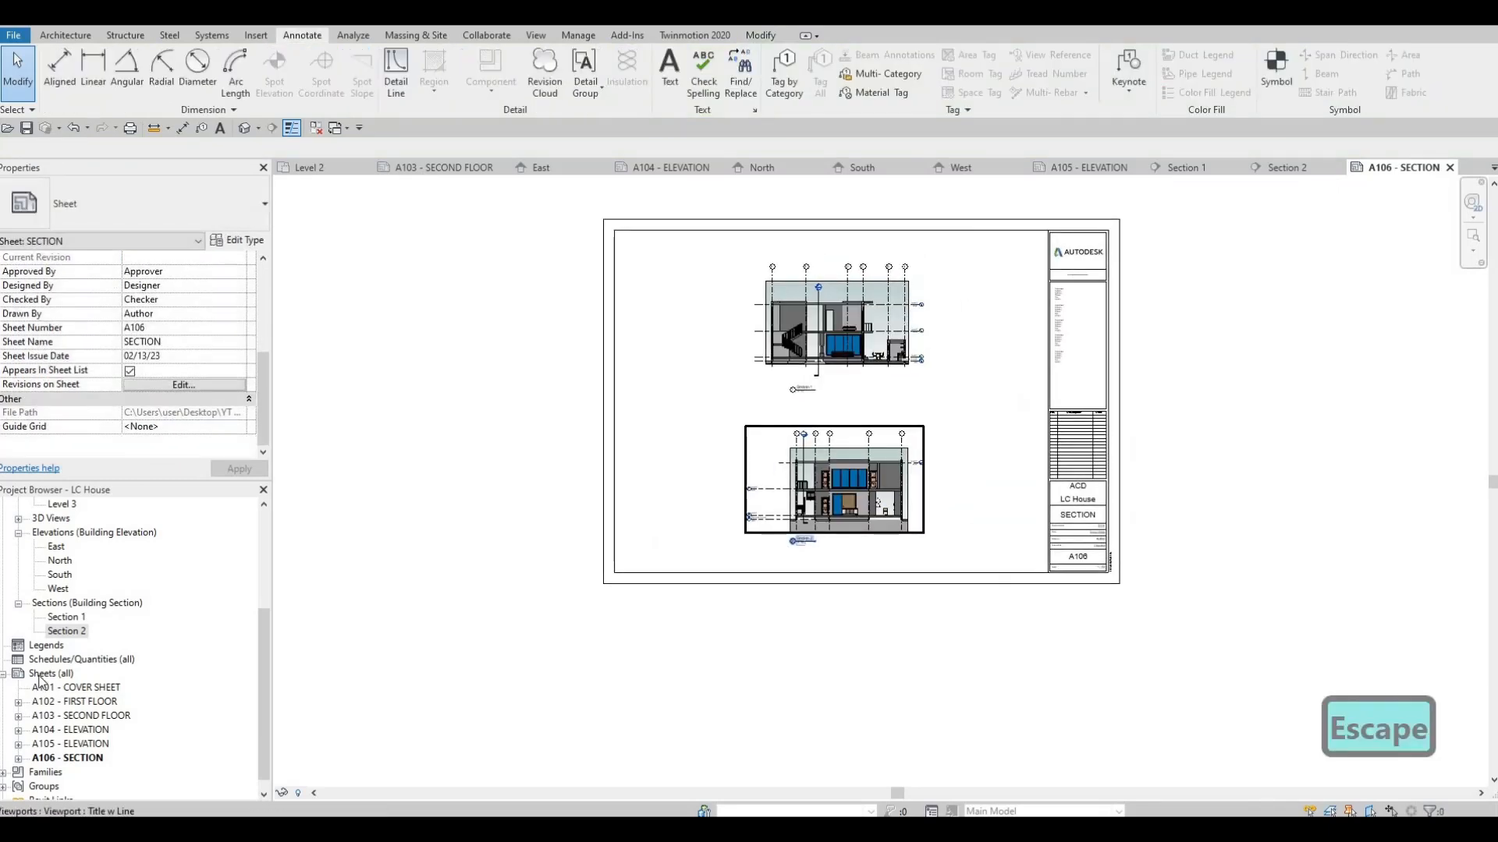
Open the A101 - COVER SHEET sheet, then open the 3D View 1 camera view.
{"action": "double_click", "coordinate": [78, 688]}
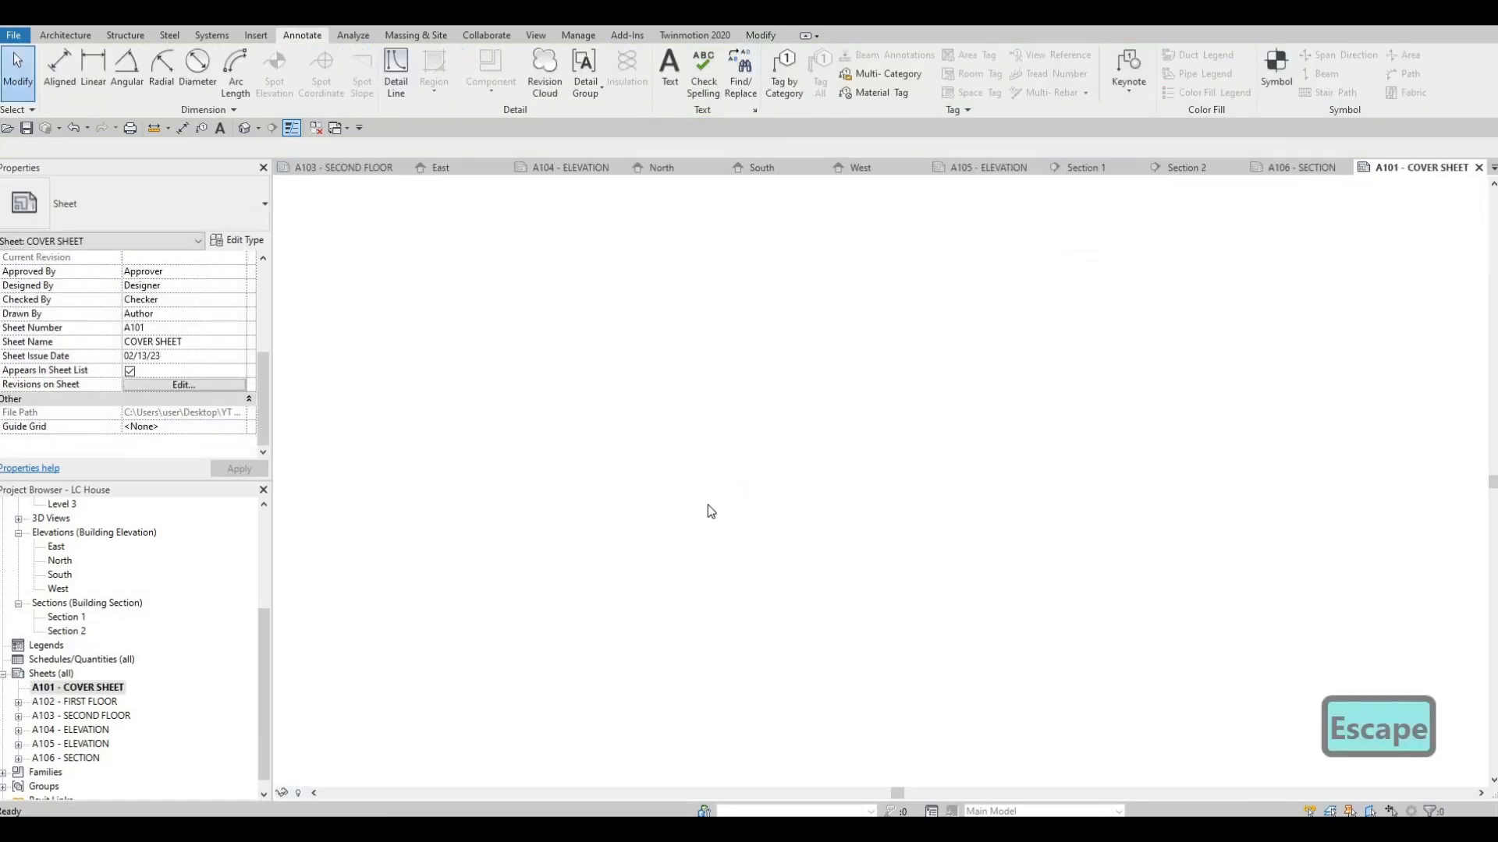
{"action": "key", "text": "Escape"}
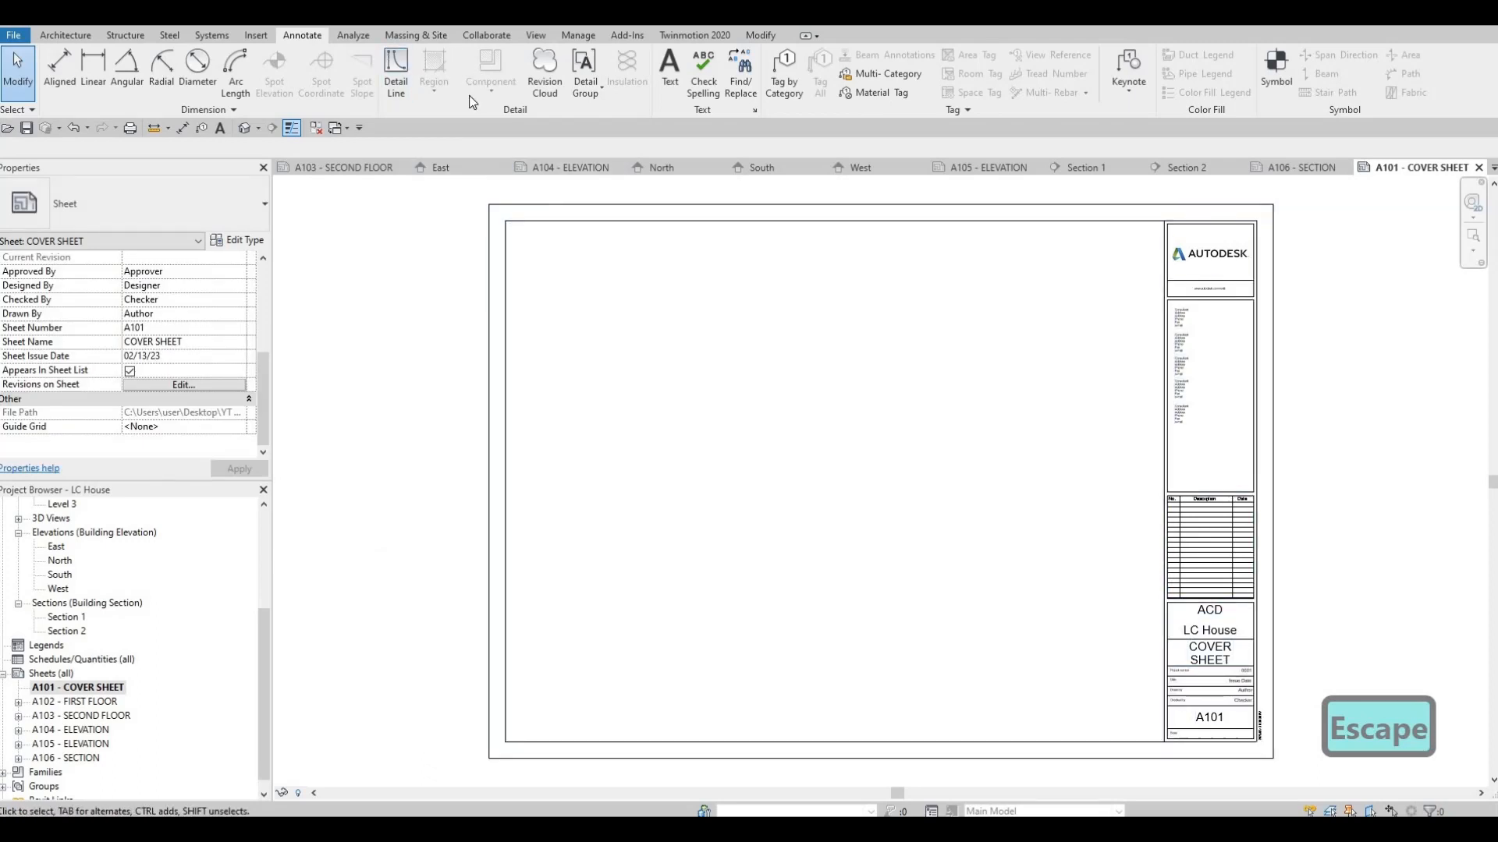
{"action": "scroll", "coordinate": [19, 568], "scroll_direction": "up", "scroll_amount": 1}
{"action": "left_click", "coordinate": [19, 547]}
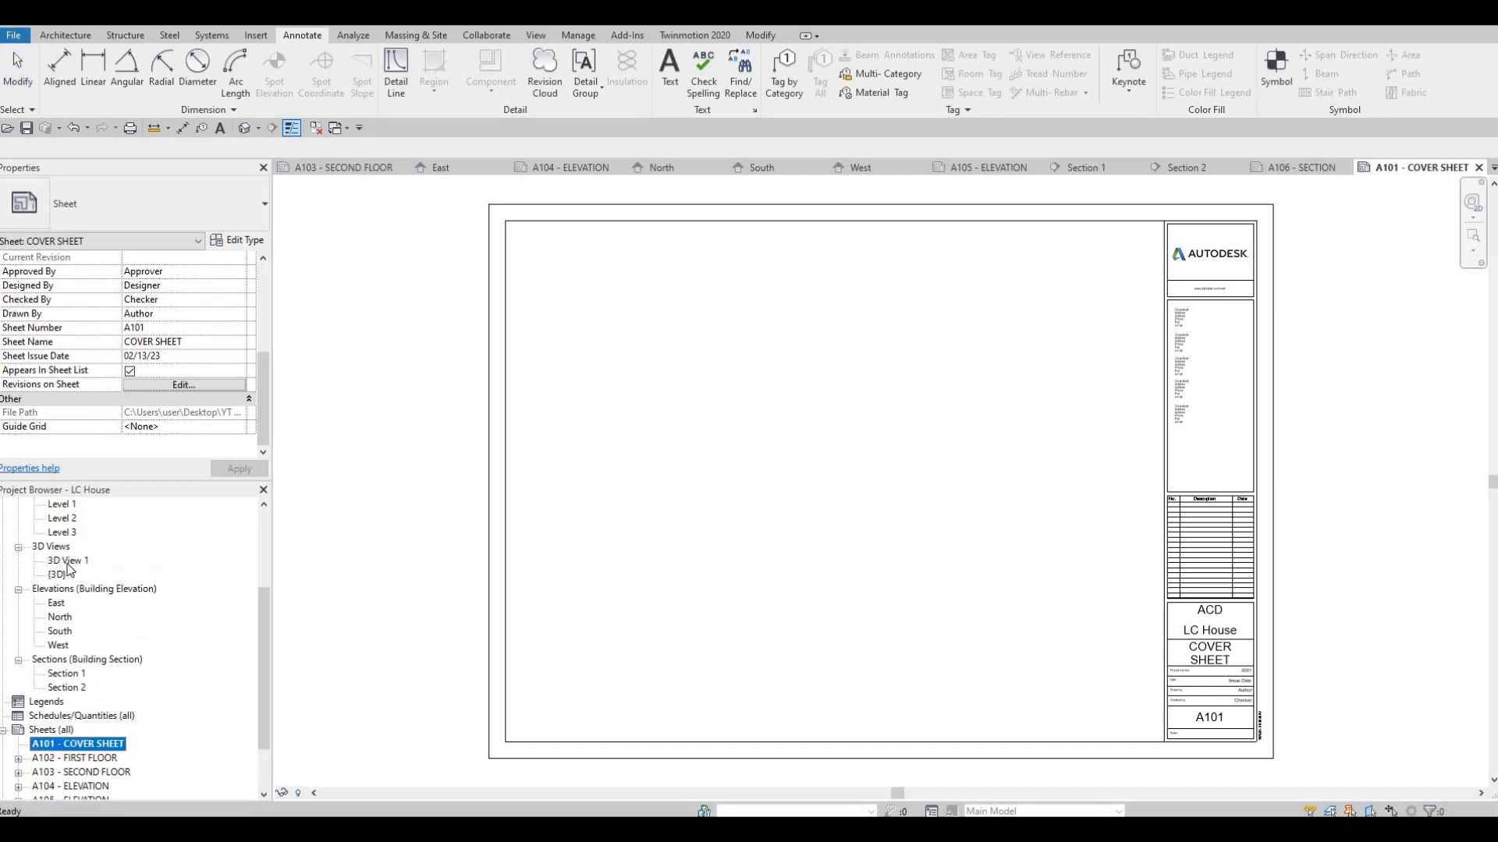
{"action": "double_click", "coordinate": [68, 561]}
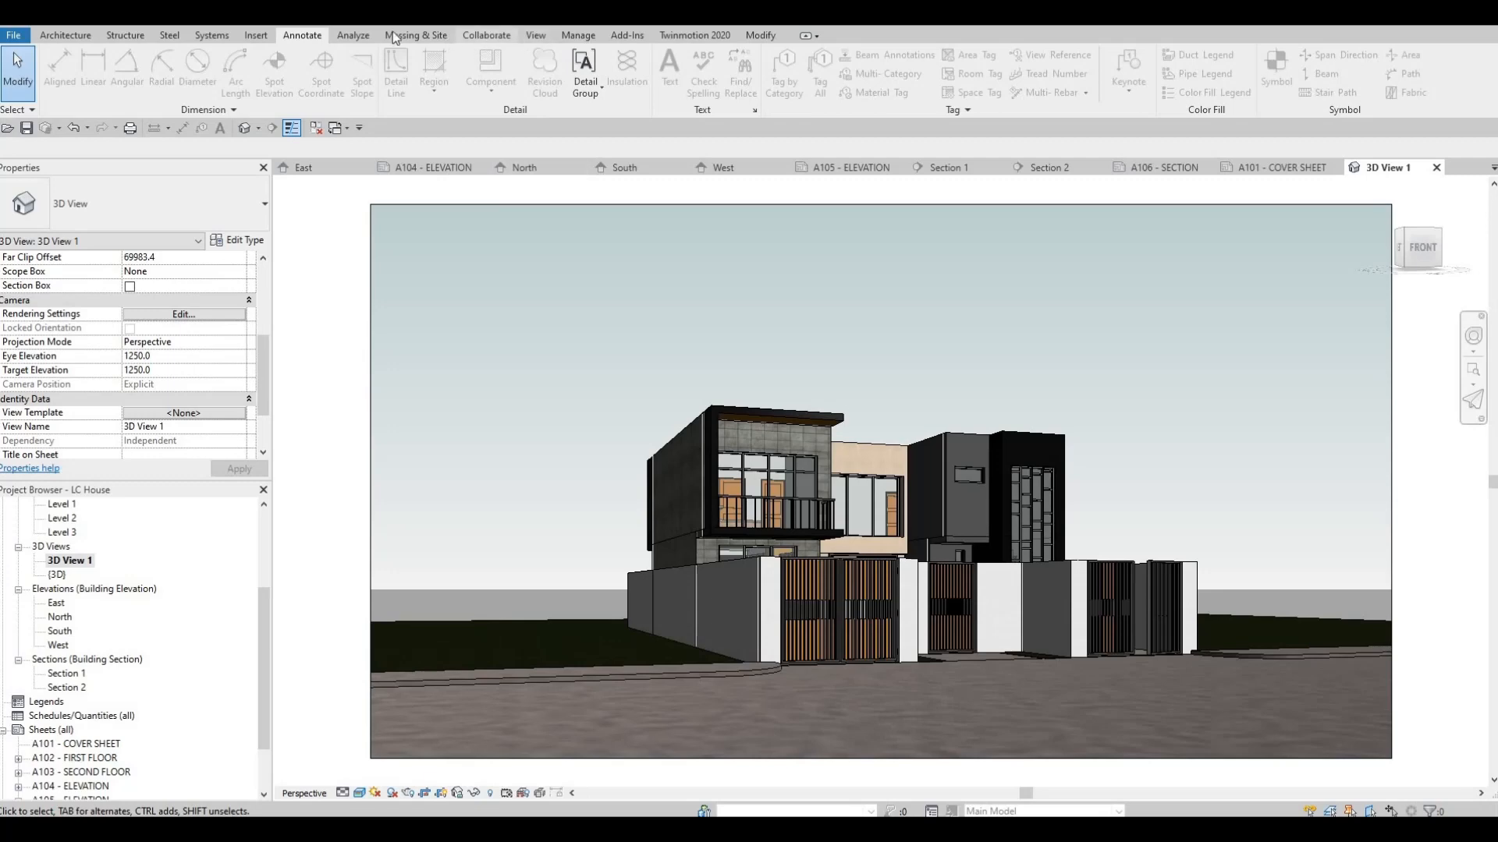
Render 3D View 1 at Draft quality and move the rendering dialog clear of the house.
{"action": "left_click", "coordinate": [534, 37]}
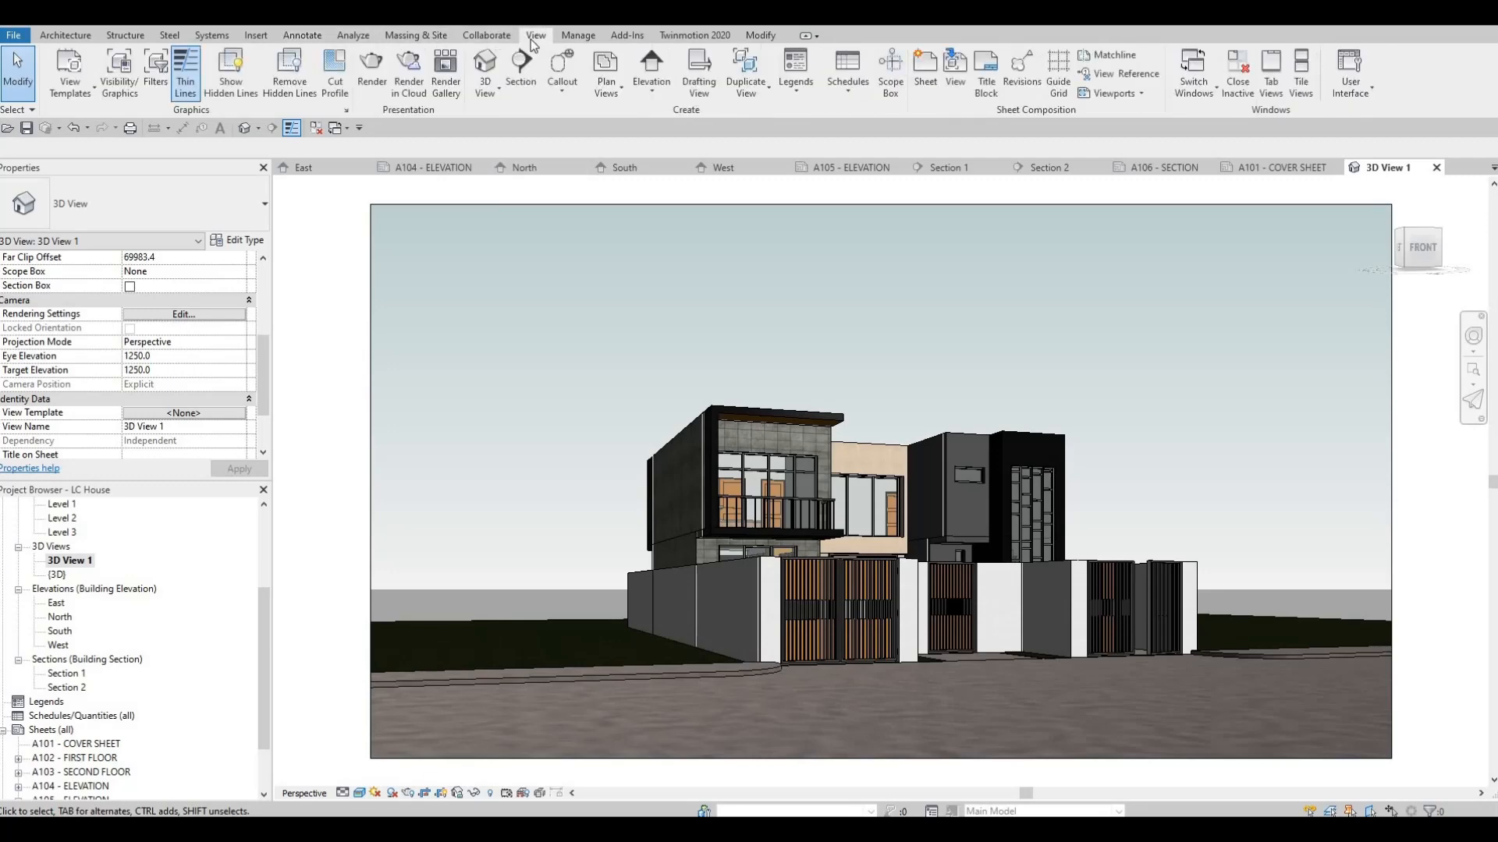
{"action": "left_click", "coordinate": [372, 70]}
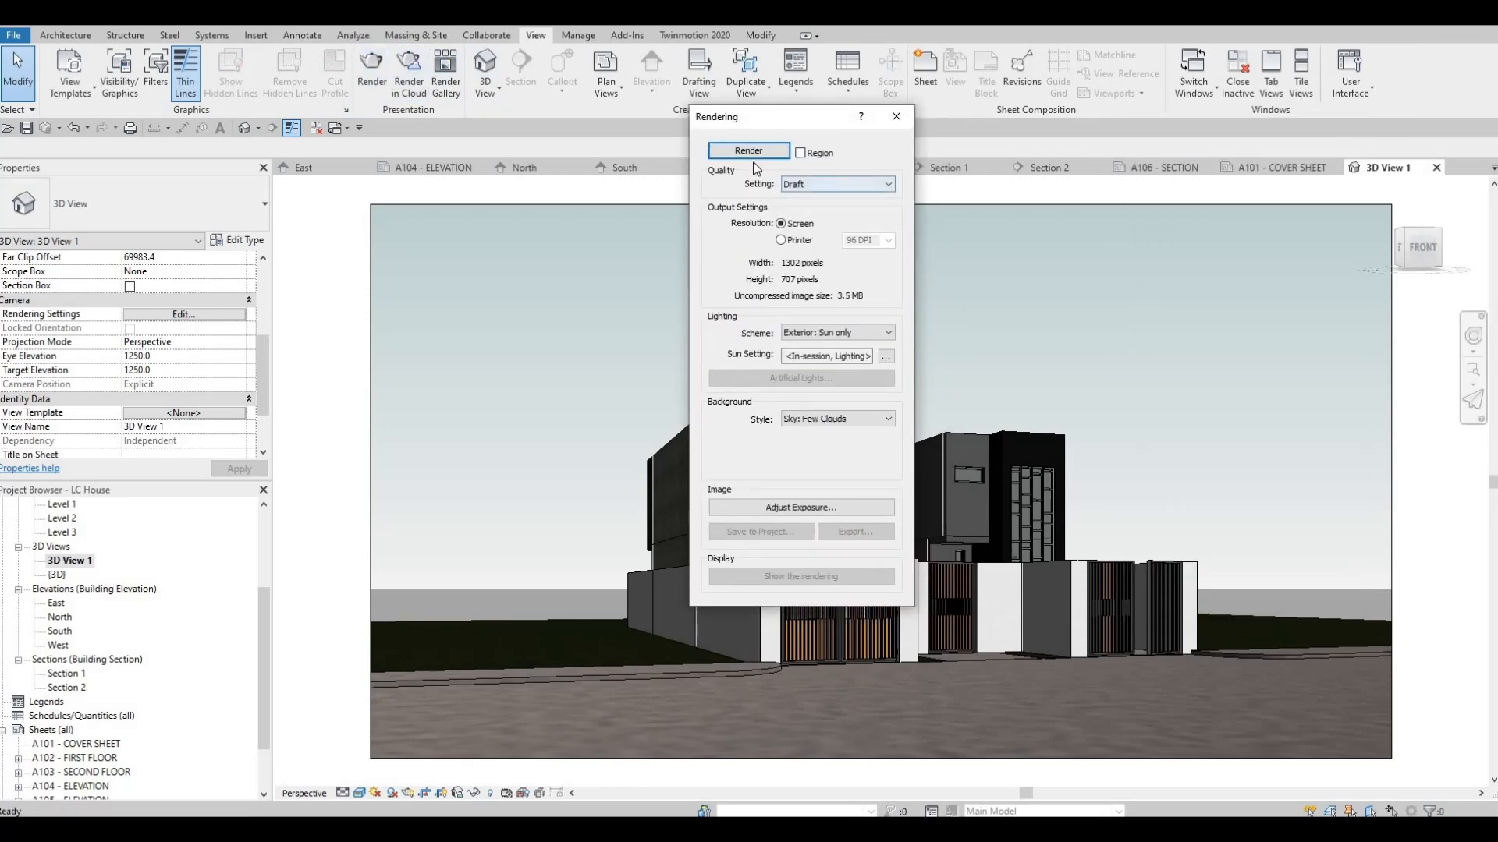
{"action": "left_click", "coordinate": [752, 149]}
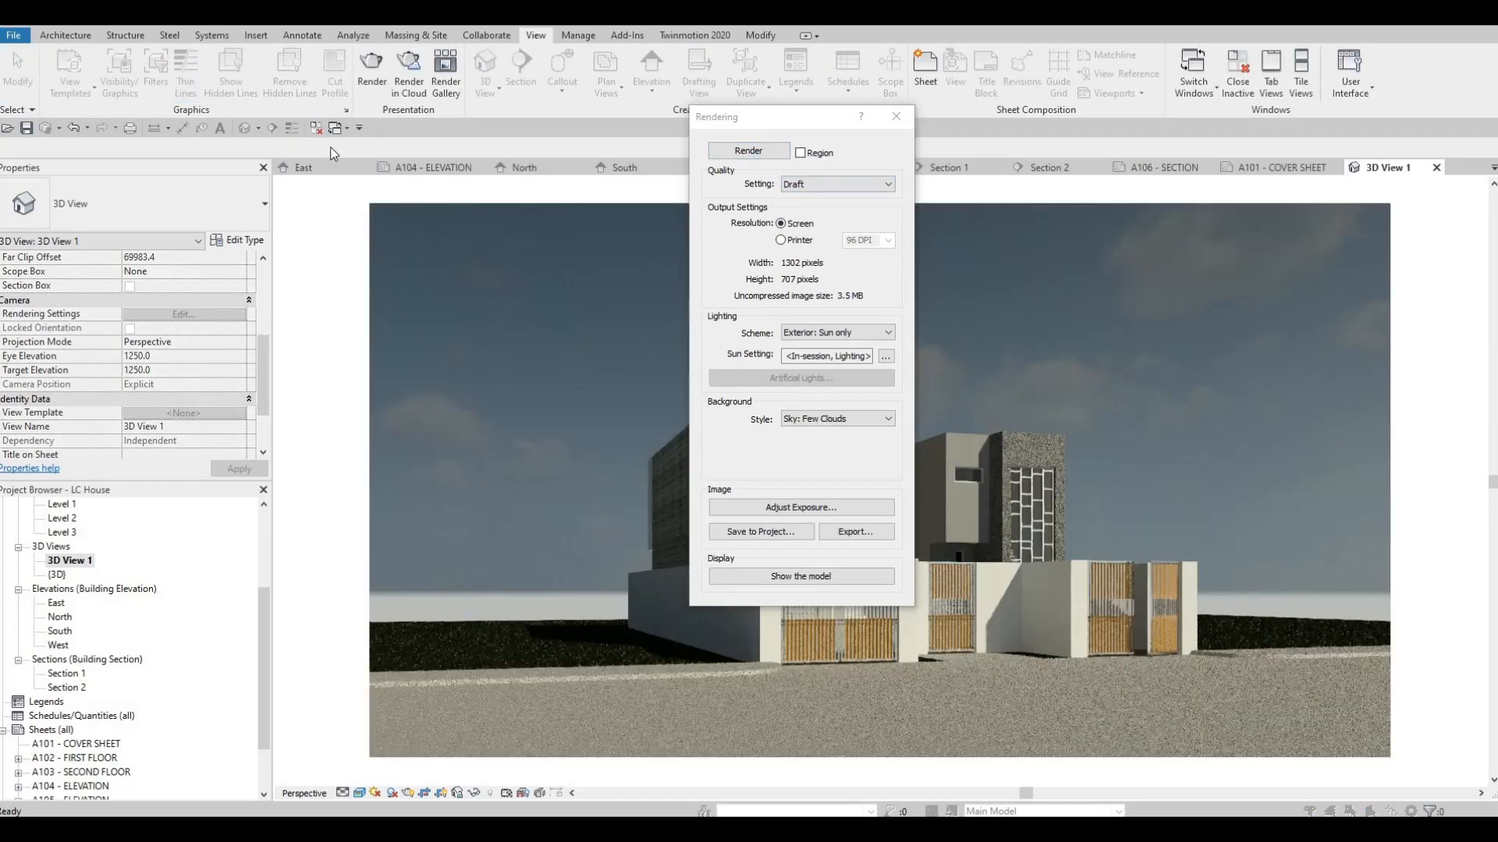
{"action": "left_click_drag", "start_coordinate": [330, 147], "coordinate": [605, 142]}
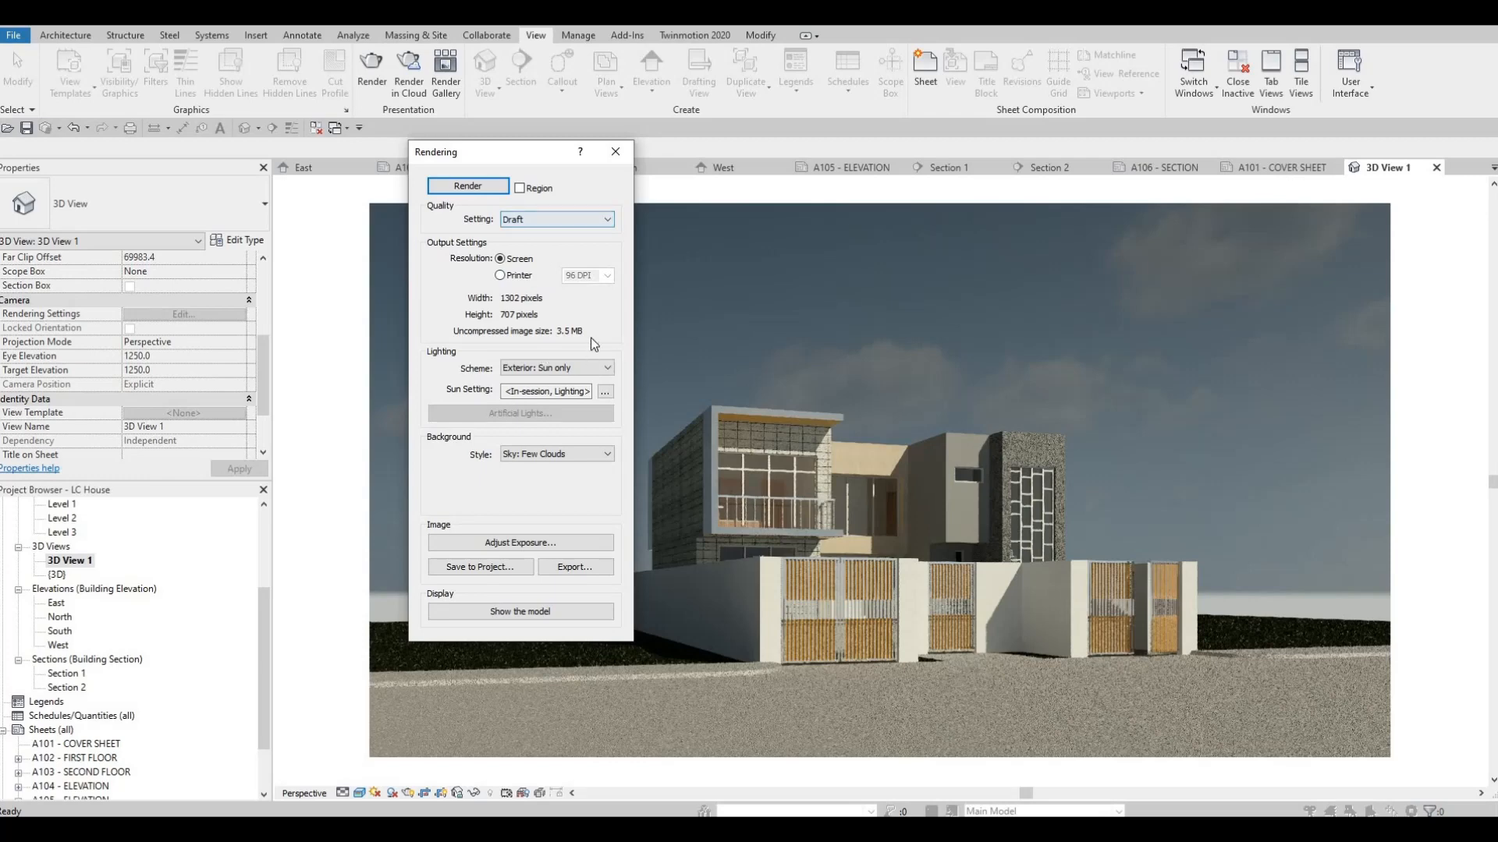
Save the rendering to the project as 3D View 1_1 and return to the A101 cover sheet.
{"action": "left_click", "coordinate": [484, 568]}
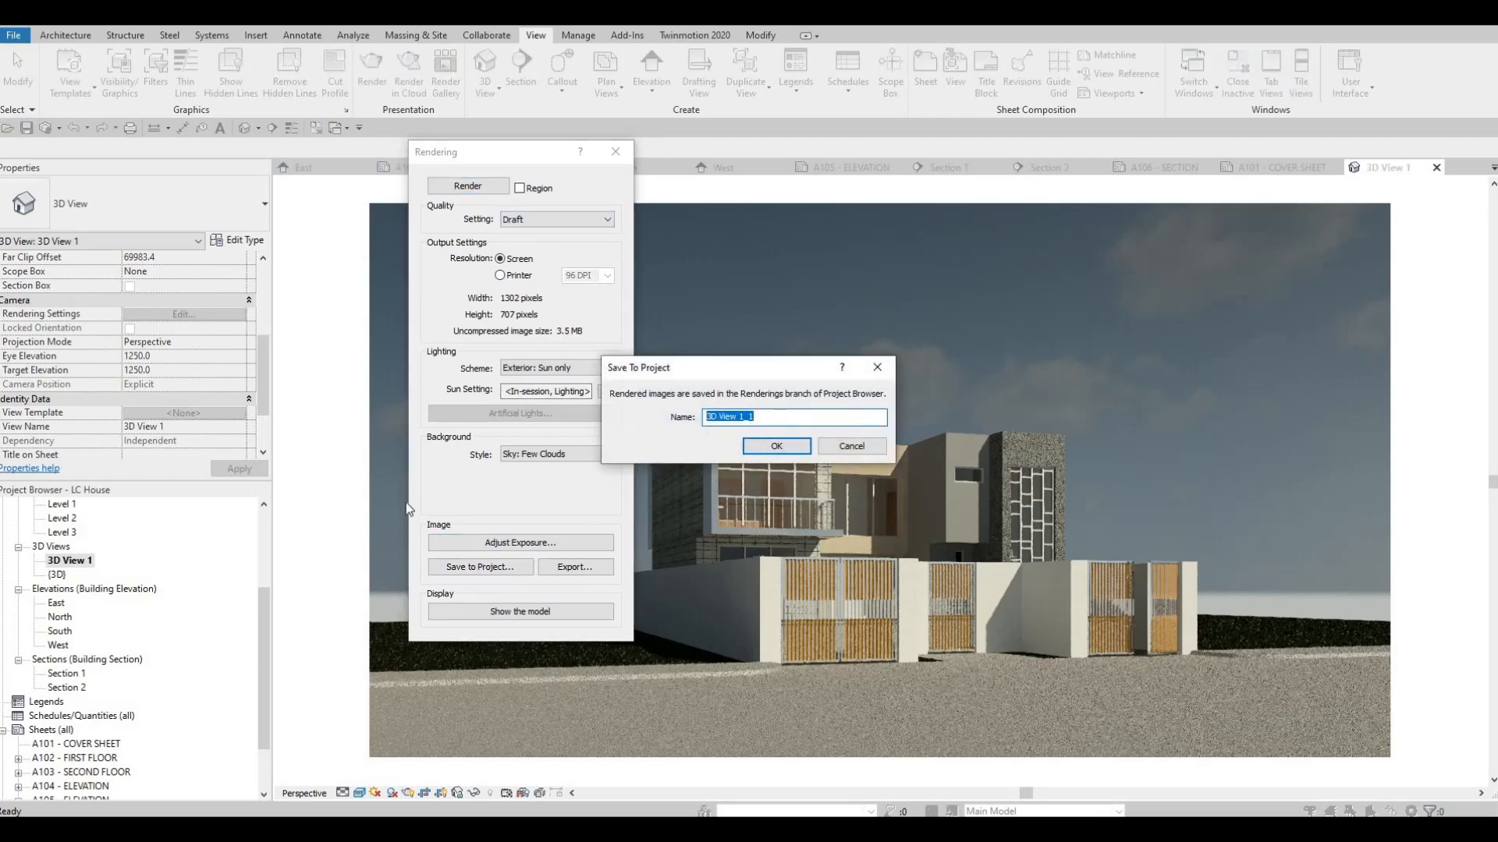
{"action": "left_click", "coordinate": [776, 446]}
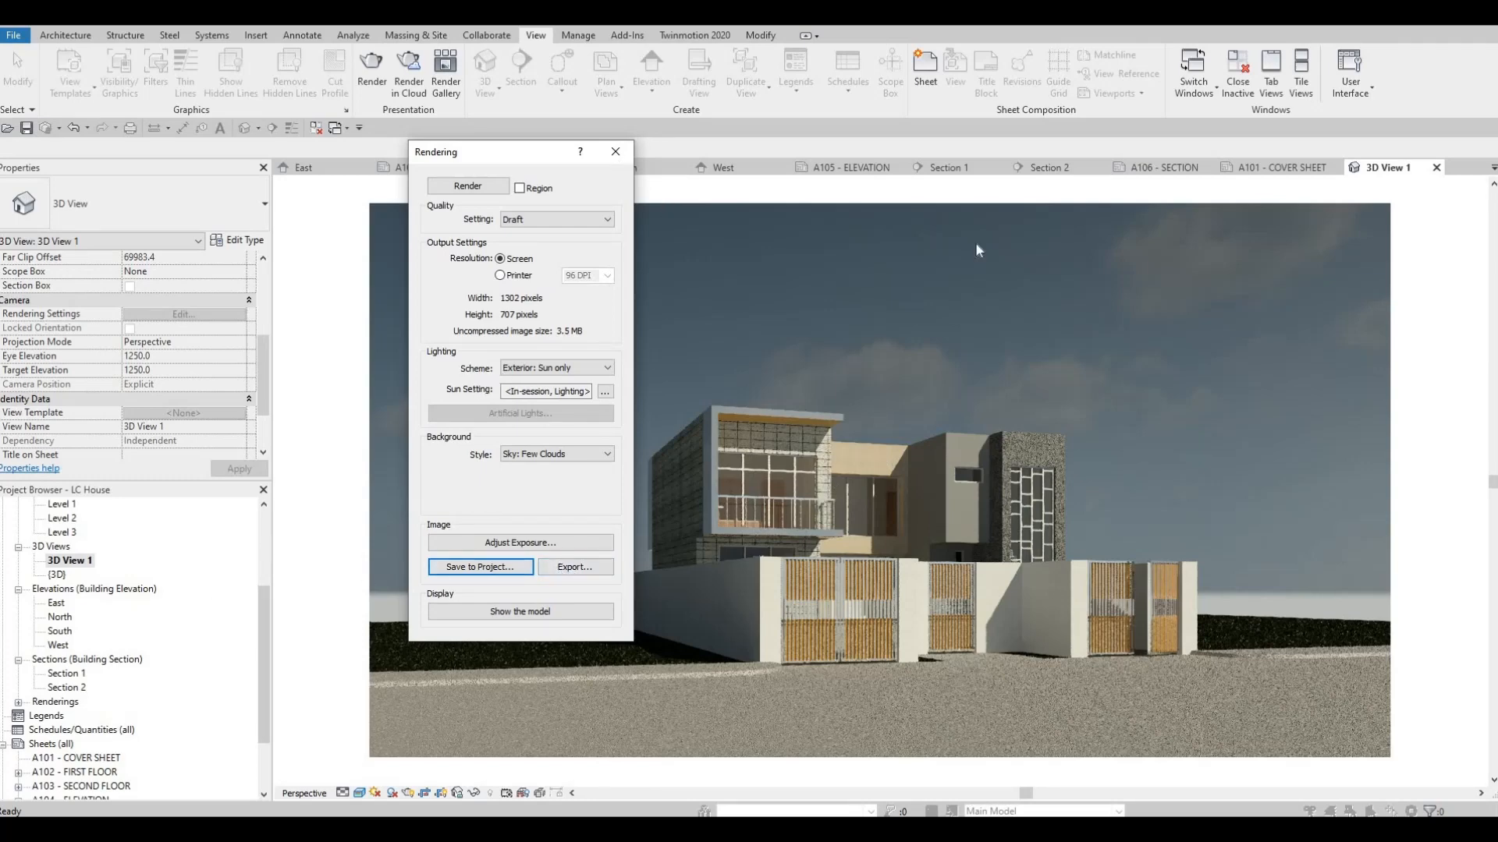
{"action": "key", "text": "Escape"}
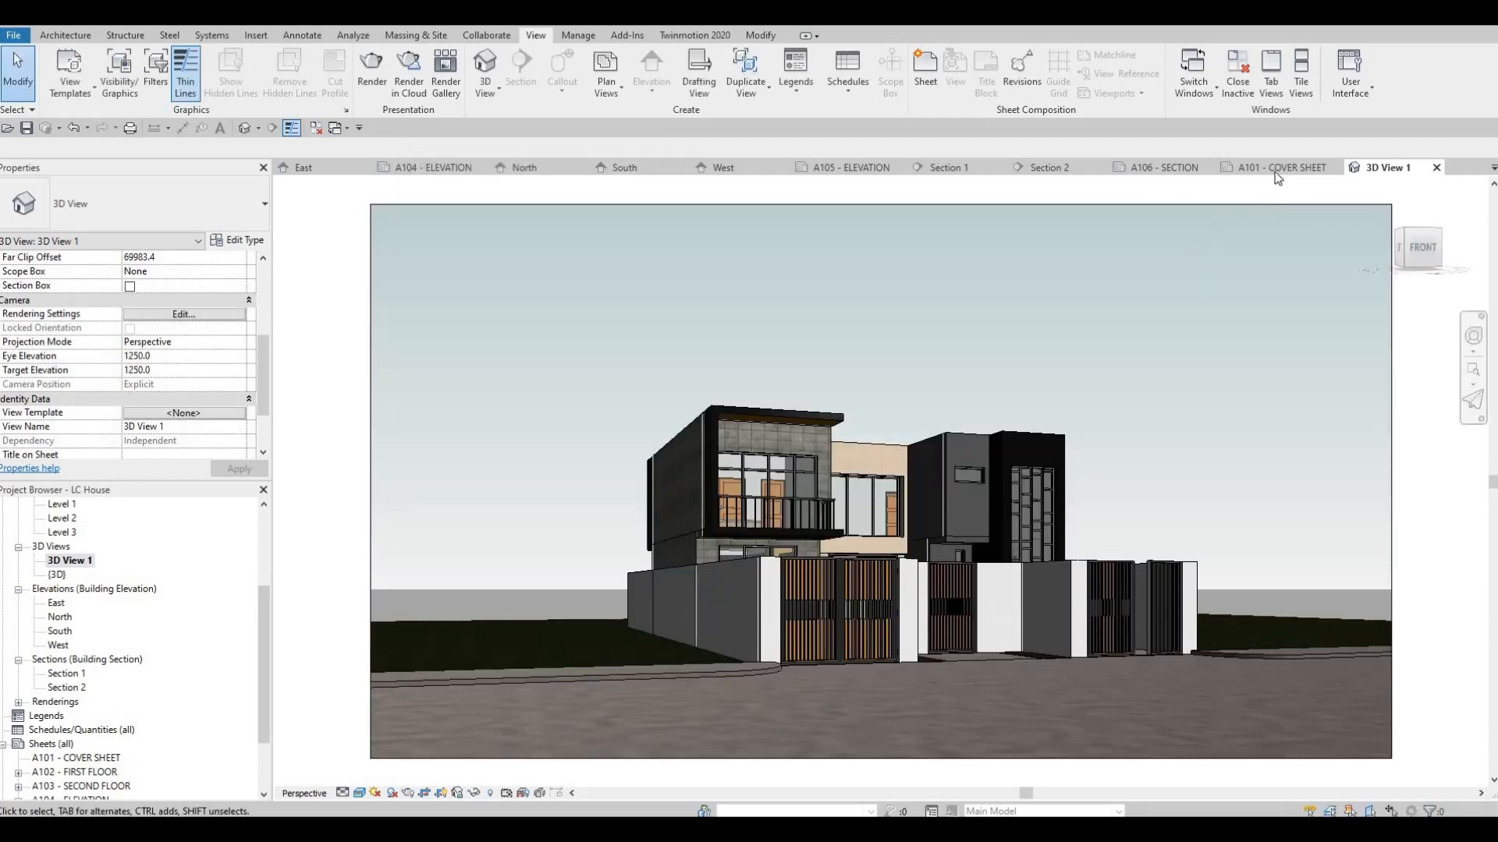
{"action": "left_click", "coordinate": [1274, 168]}
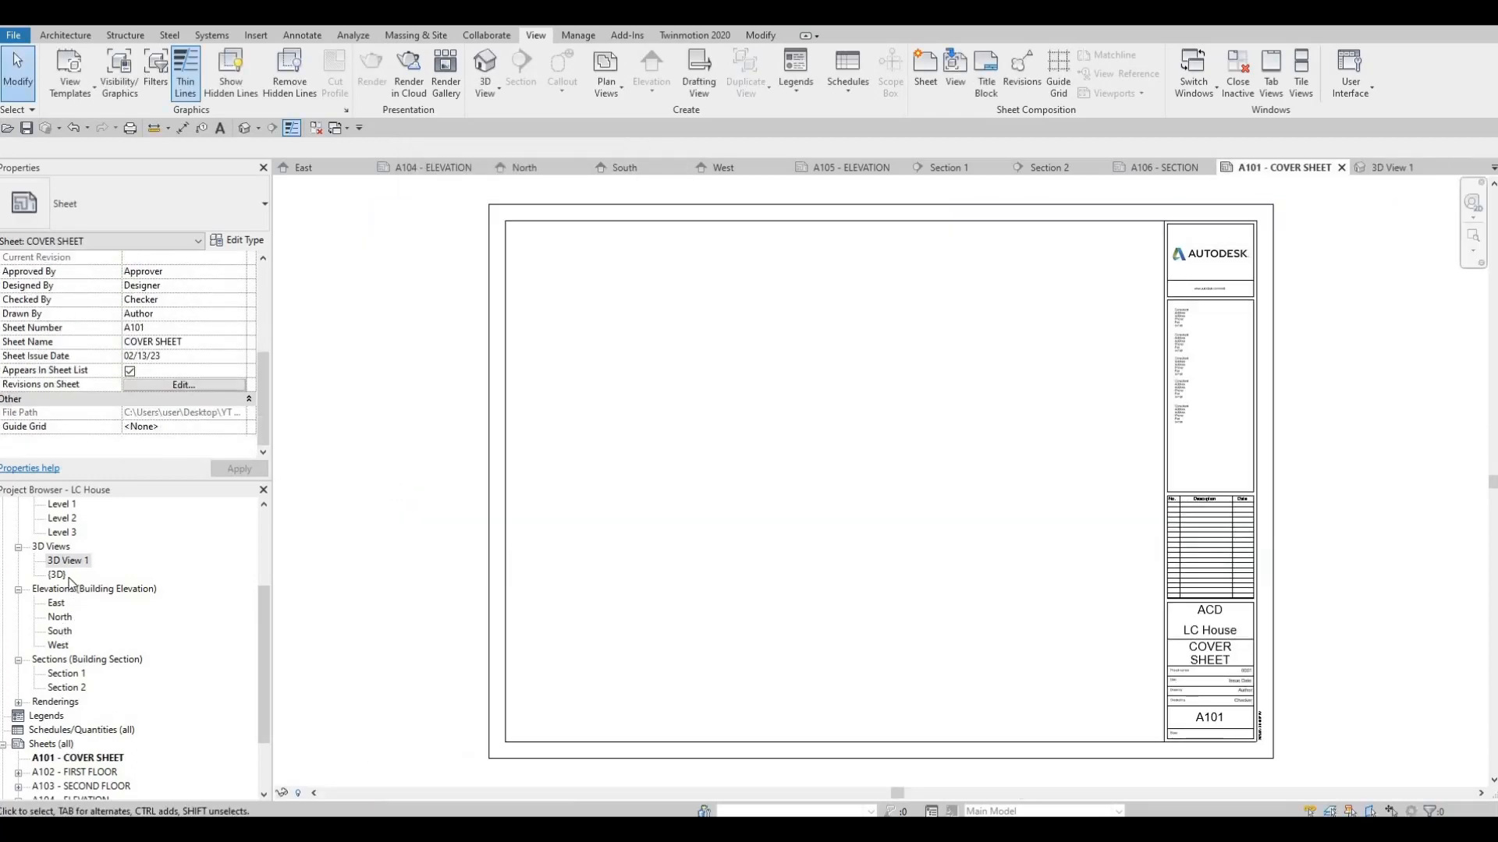
Place the 3D View 1_1 rendering on the A101 cover sheet, in the upper part of the drawing area.
{"action": "scroll", "coordinate": [31, 685], "scroll_direction": "down", "scroll_amount": 1}
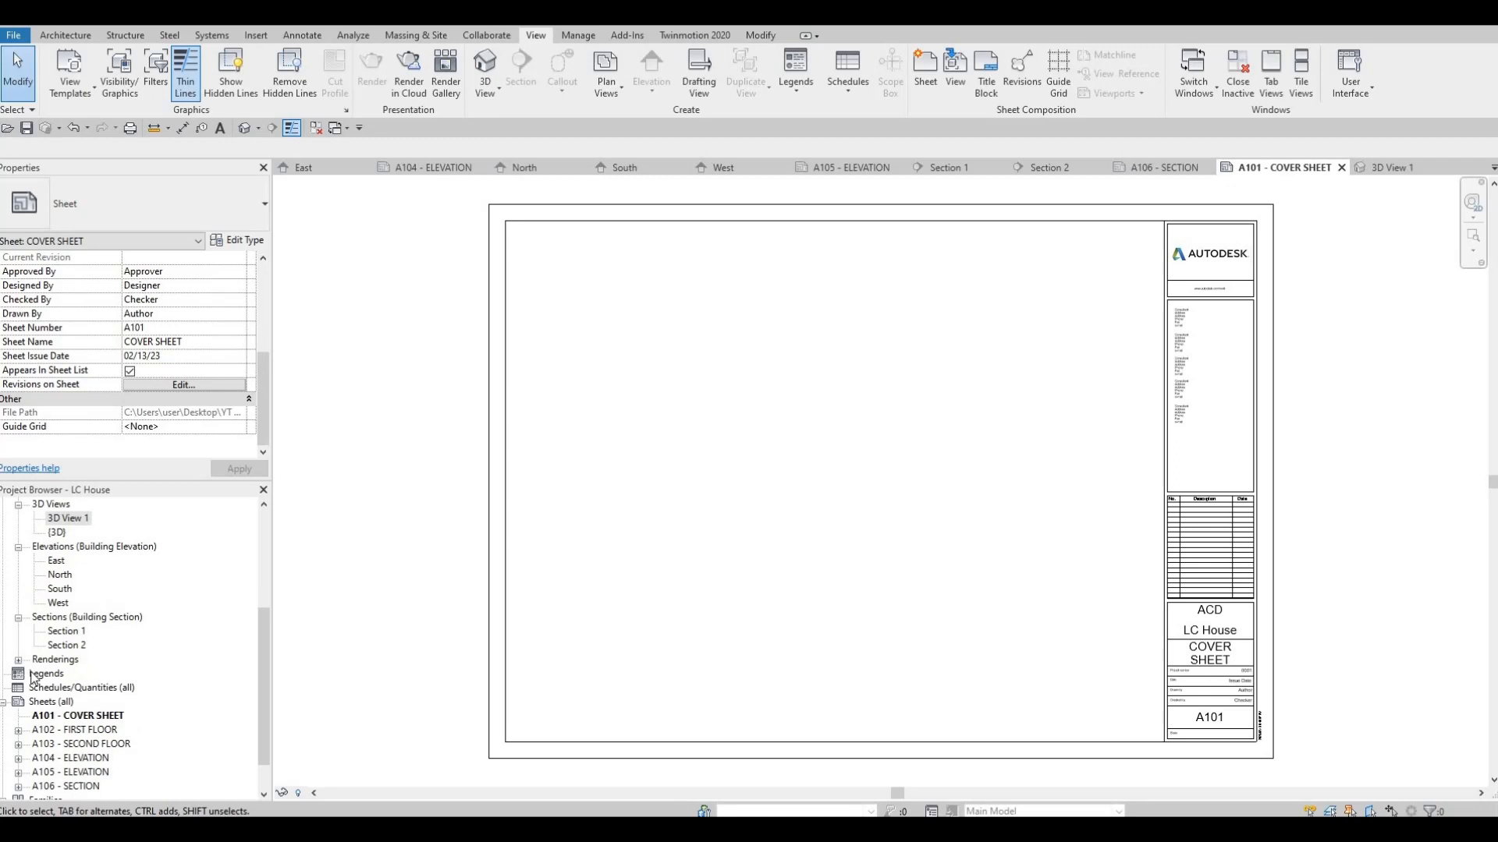
{"action": "left_click", "coordinate": [18, 660]}
{"action": "left_click", "coordinate": [74, 673]}
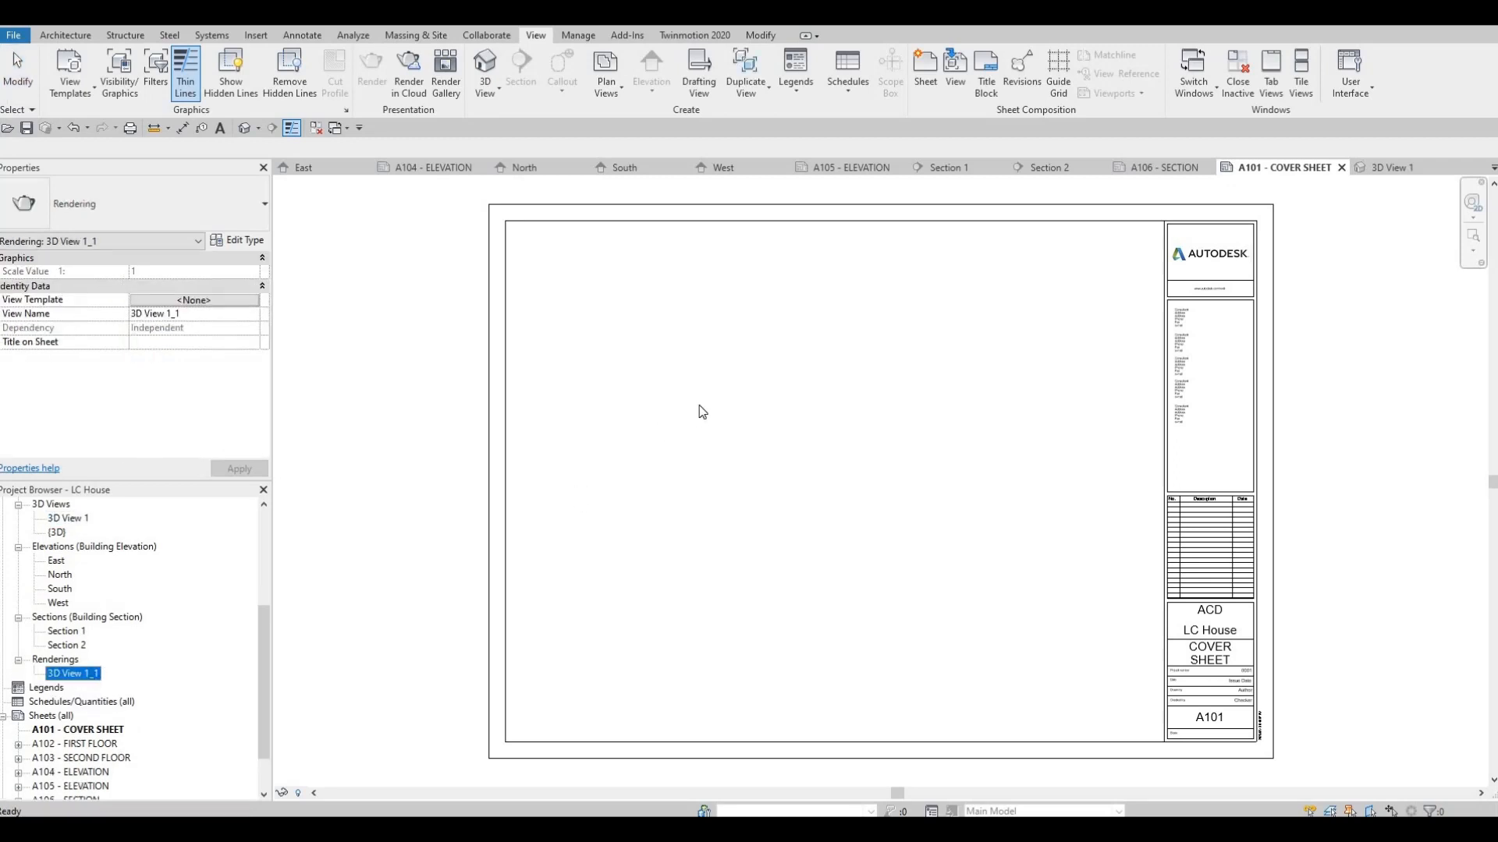
{"action": "left_click", "coordinate": [722, 352]}
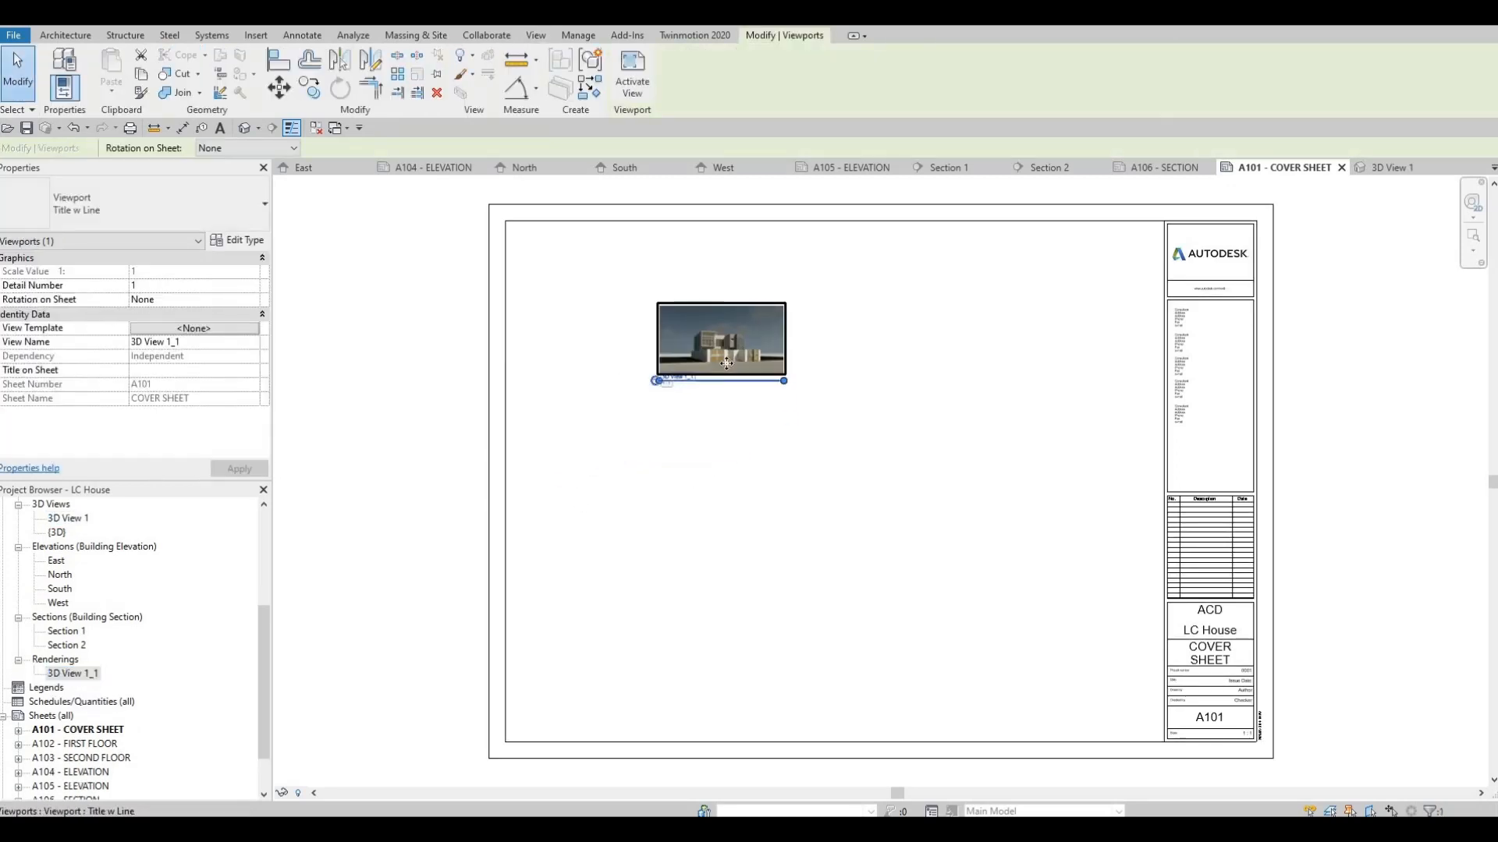
{"action": "key", "text": "Escape"}
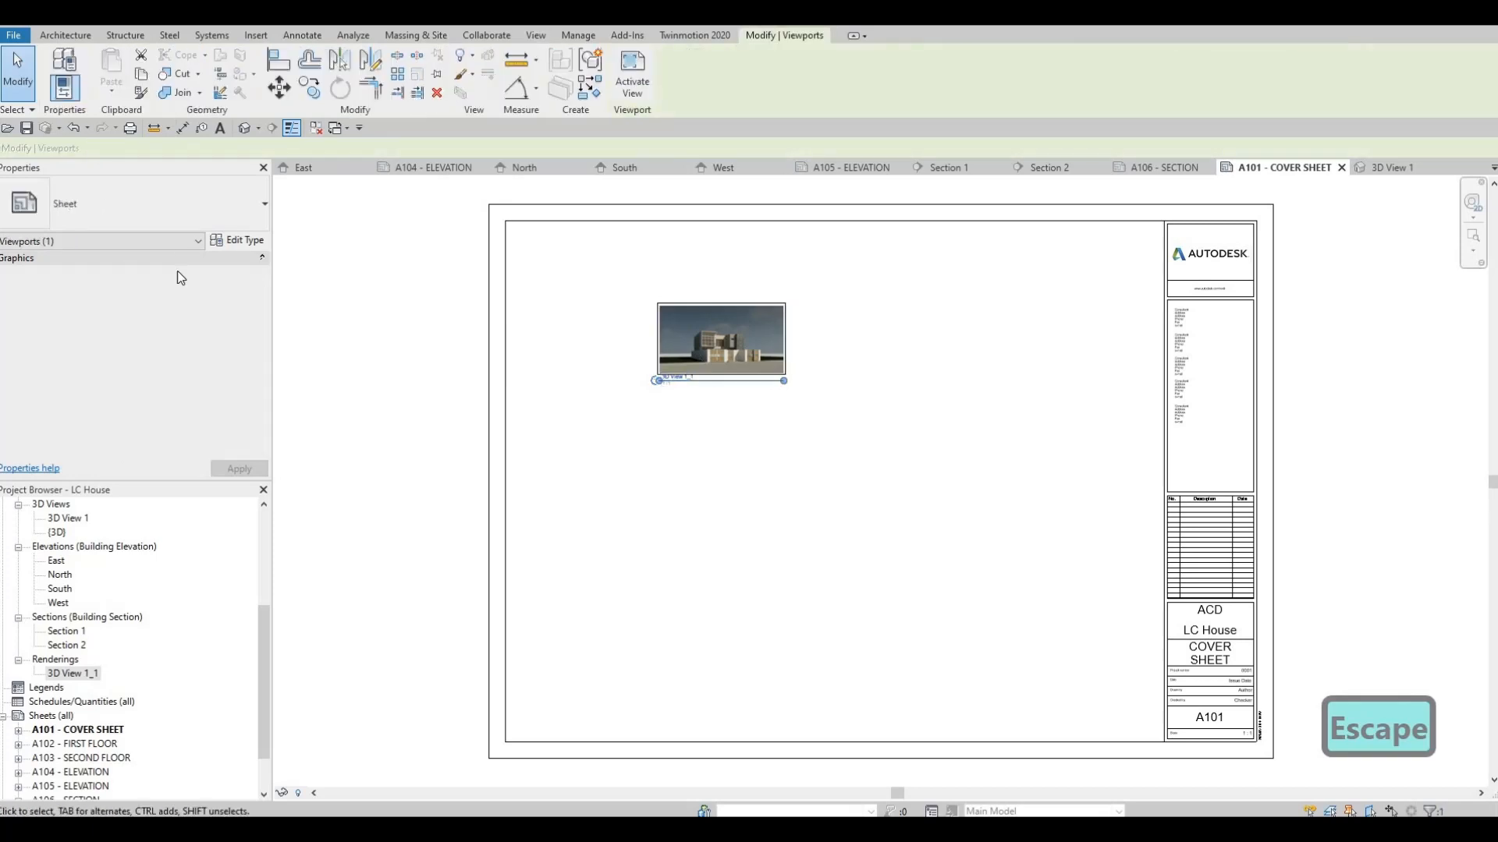
Change the rendering's viewport type to No Title.
{"action": "left_click", "coordinate": [133, 205]}
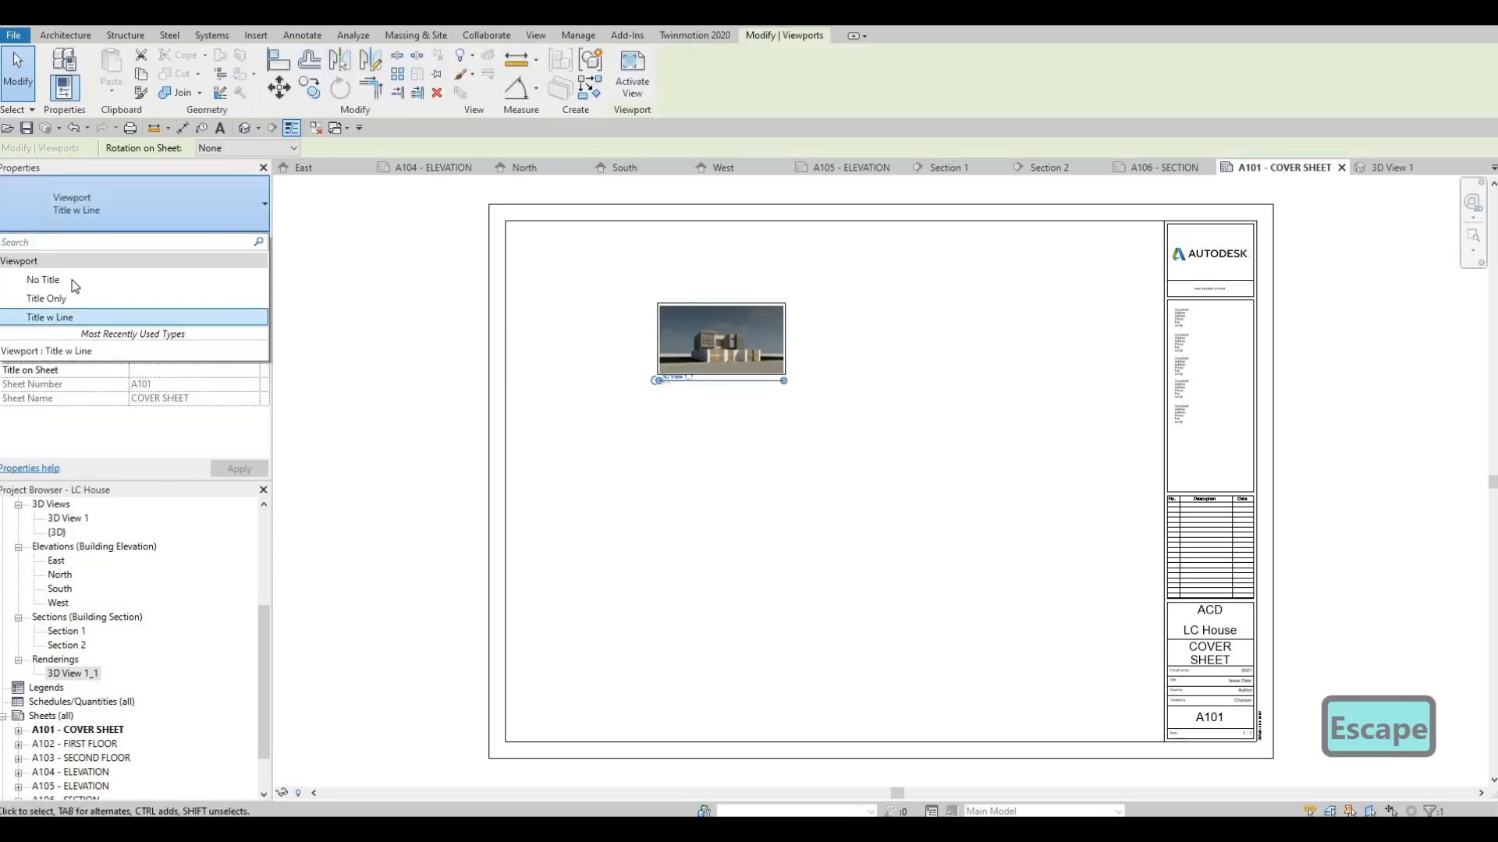
{"action": "left_click", "coordinate": [43, 280]}
{"action": "key", "text": "Escape"}
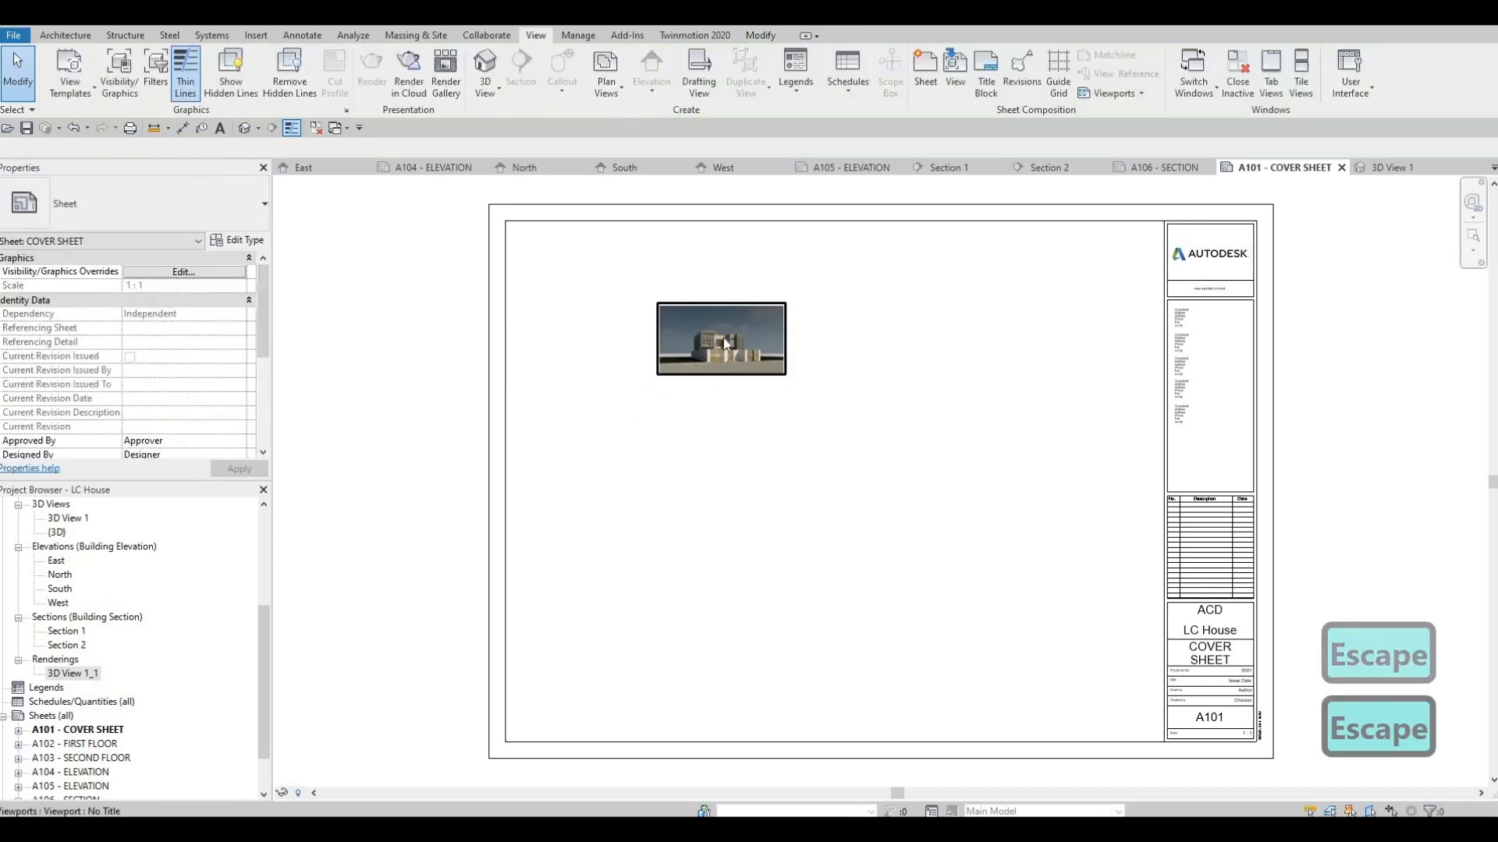
Enlarge the rendering image to about 690 wide by 375 high and position it in the sheet's upper left area.
{"action": "left_click", "coordinate": [765, 358]}
{"action": "left_click", "coordinate": [772, 363]}
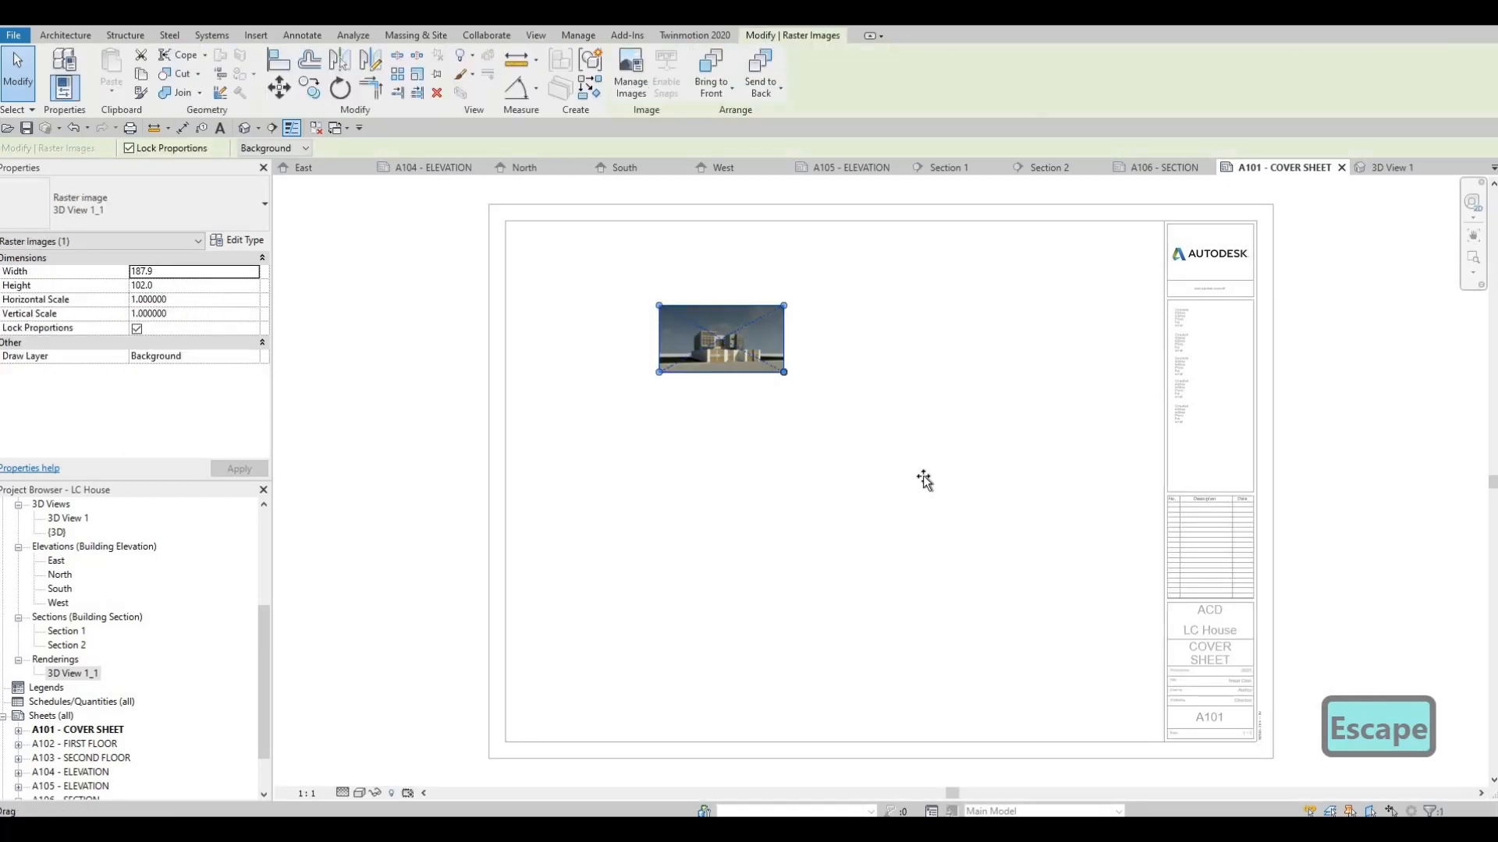
{"action": "left_click_drag", "start_coordinate": [952, 532], "coordinate": [980, 478]}
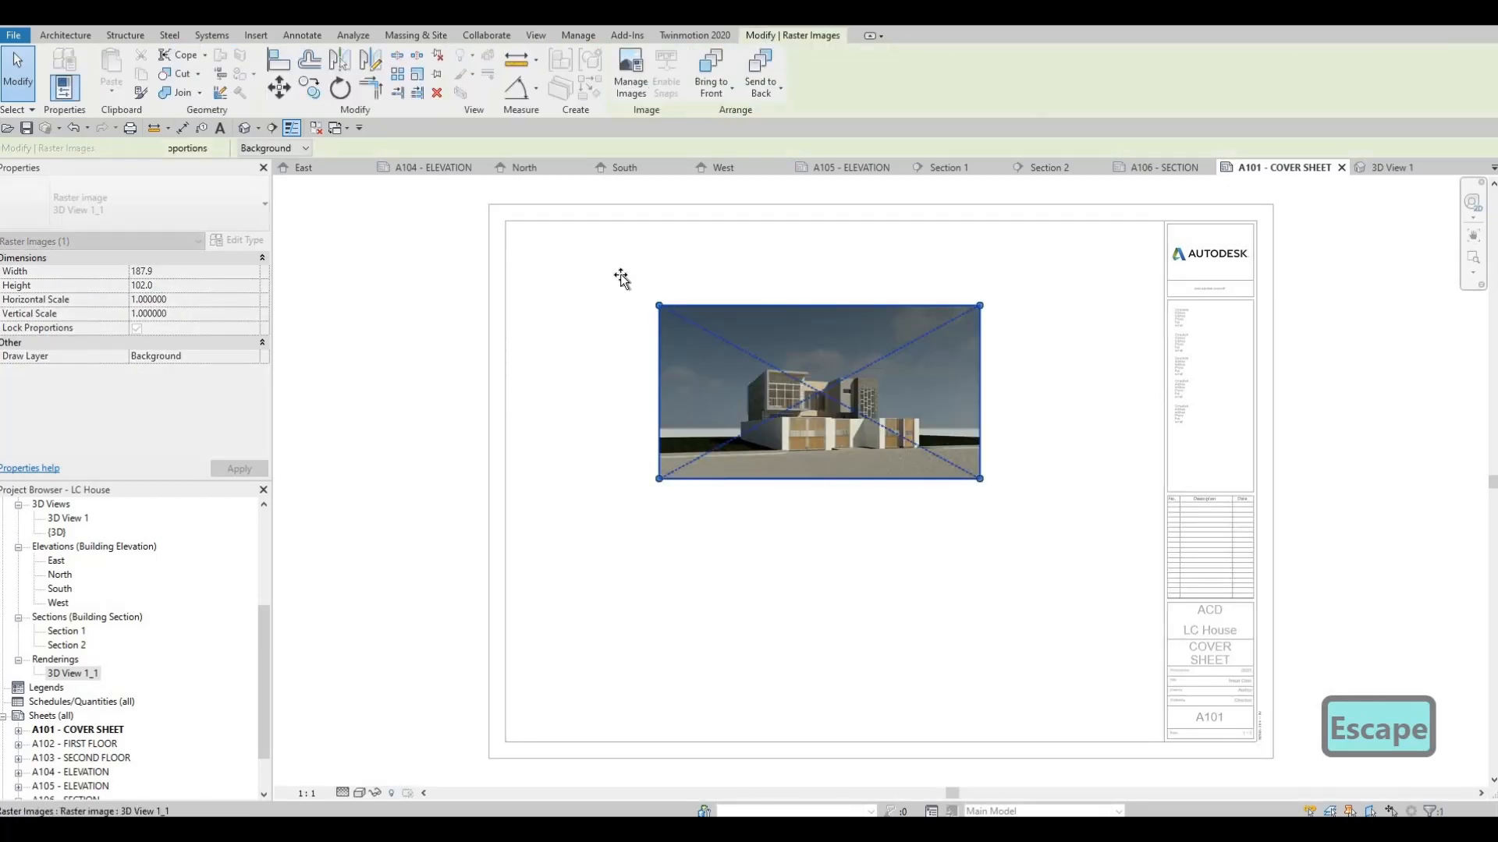
{"action": "left_click_drag", "start_coordinate": [659, 305], "coordinate": [577, 260]}
{"action": "left_click_drag", "start_coordinate": [768, 339], "coordinate": [732, 358]}
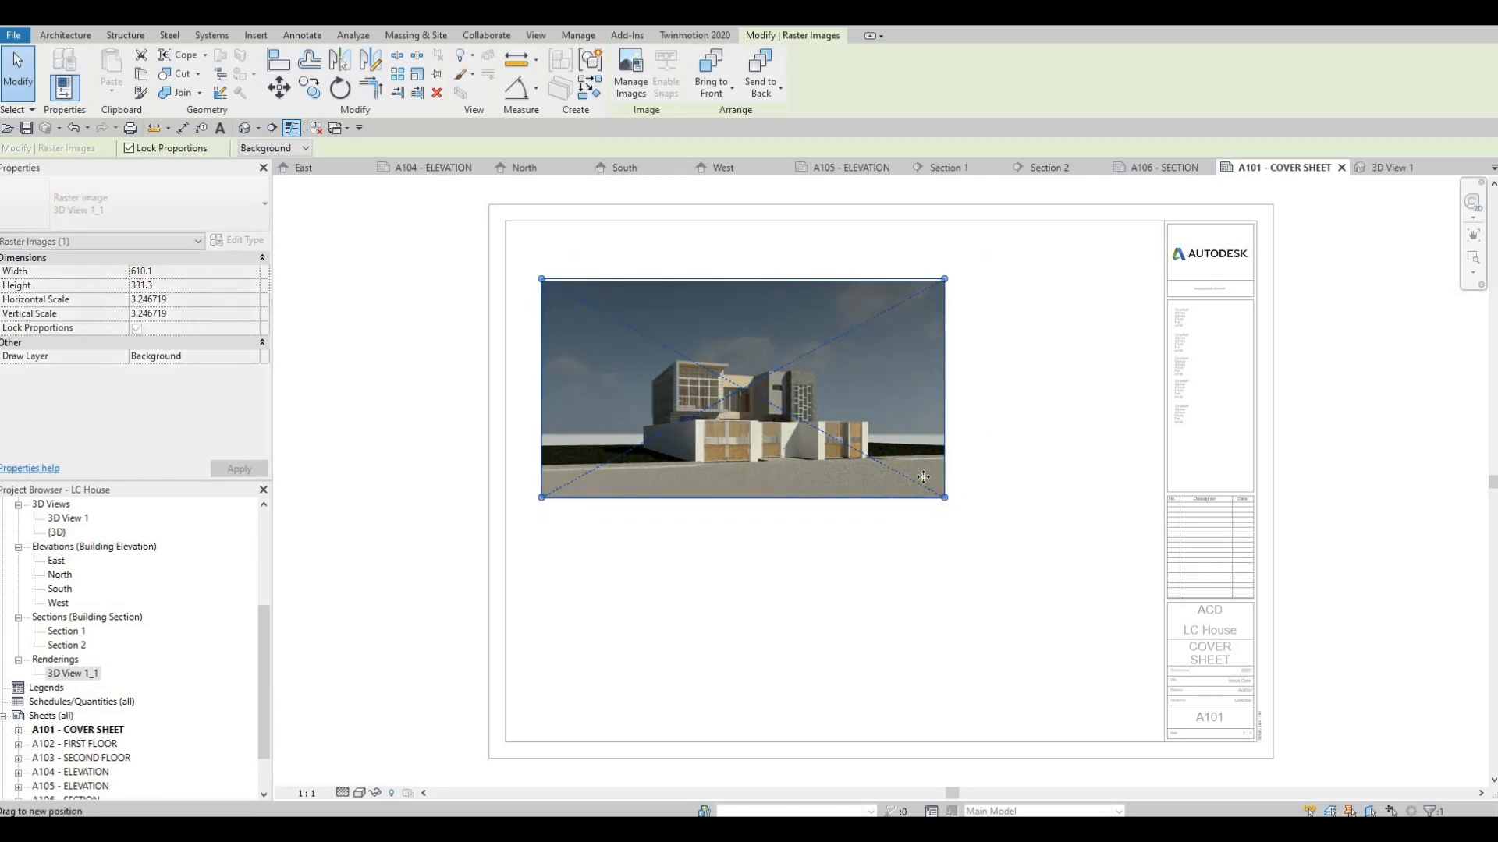
{"action": "left_click_drag", "start_coordinate": [945, 496], "coordinate": [979, 517]}
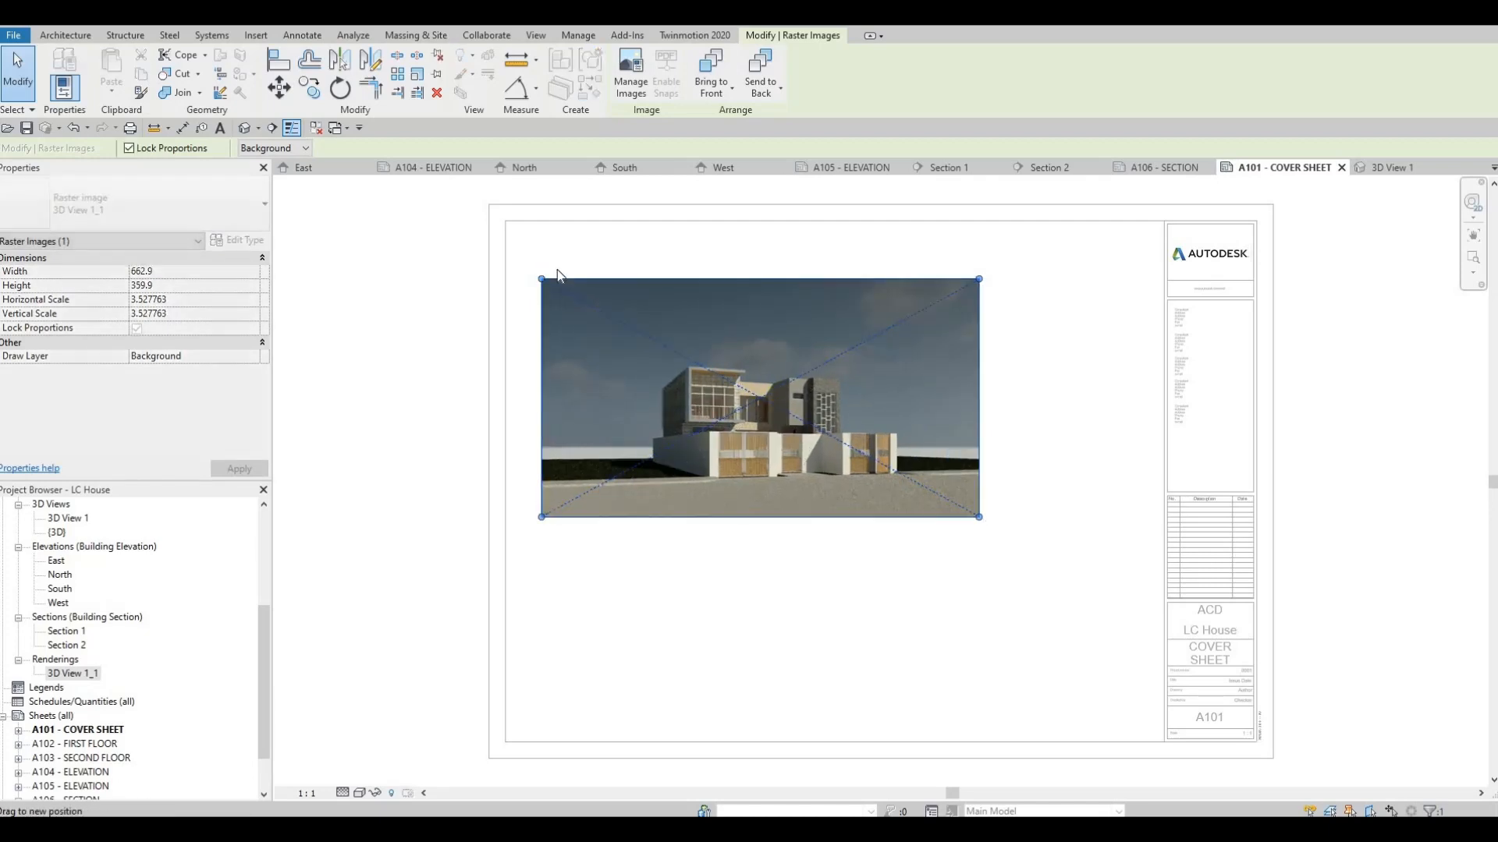
{"action": "left_click_drag", "start_coordinate": [541, 278], "coordinate": [524, 269]}
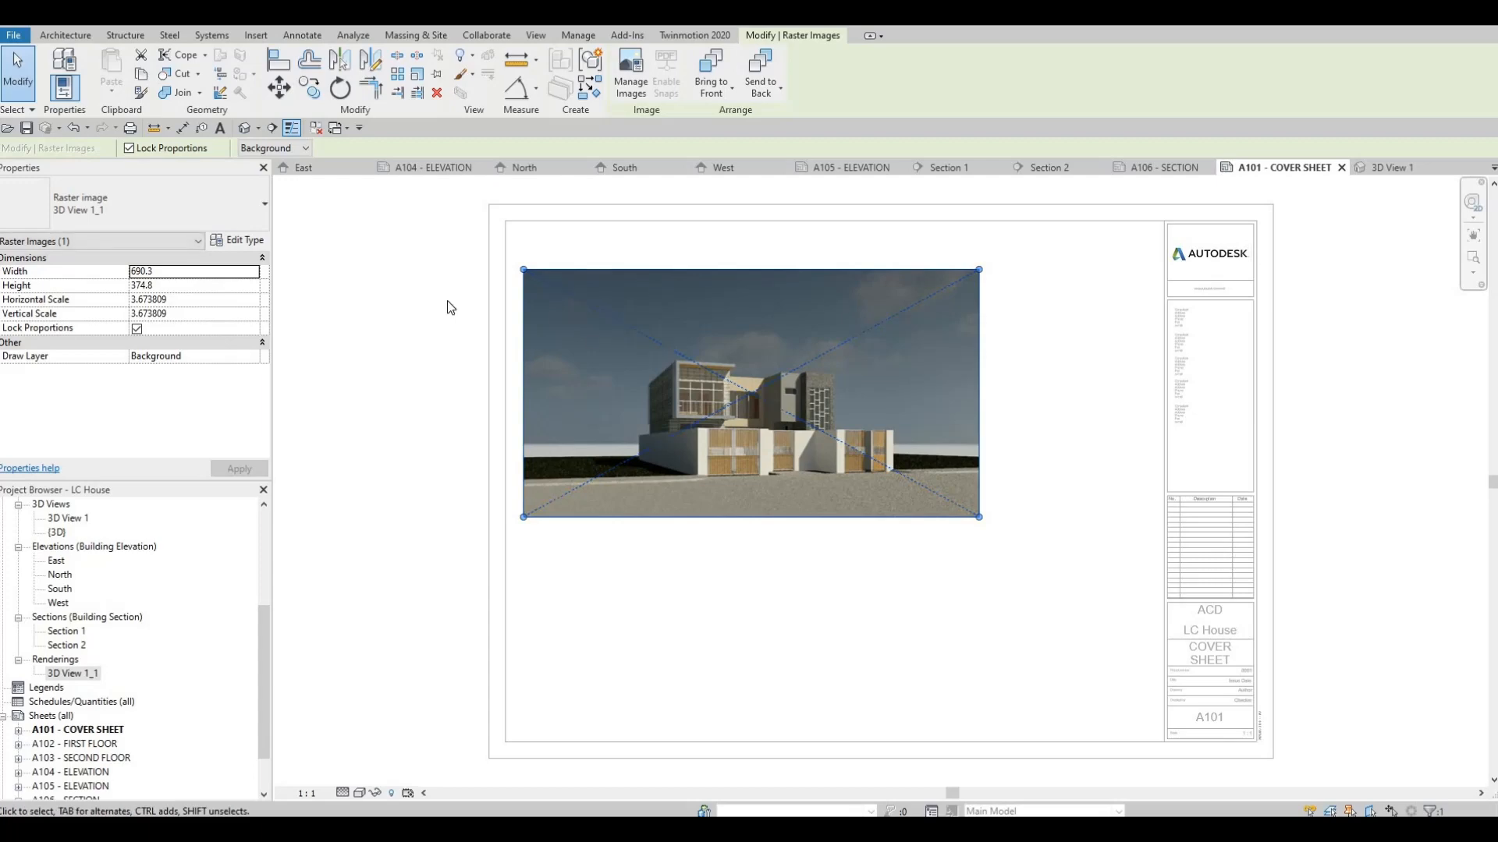
{"action": "key", "text": "Escape"}
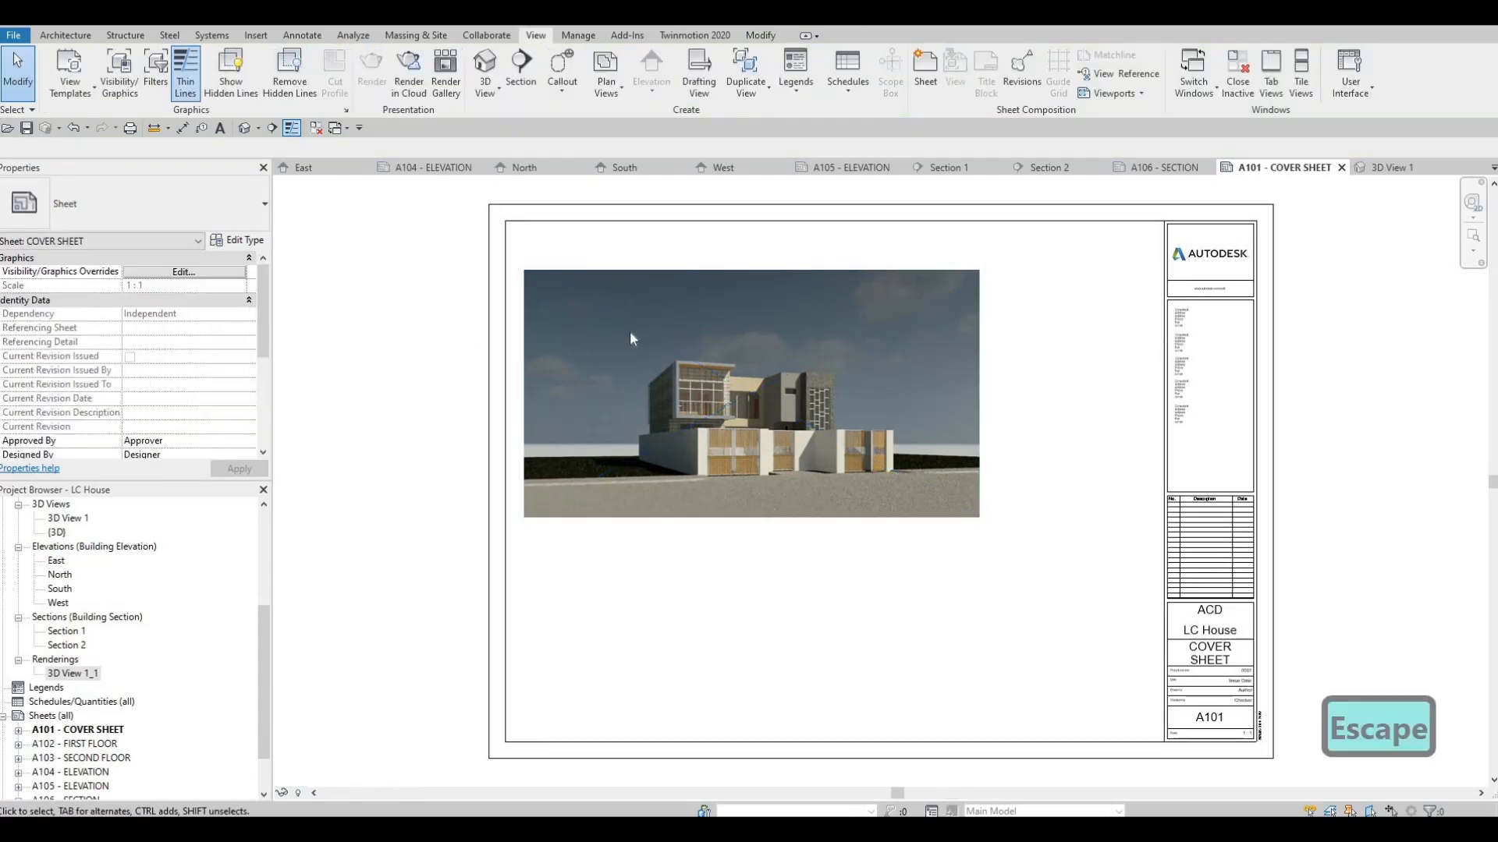
Create a new sheet list with the scheduled fields Sheet Number and Sheet Name, in that order.
{"action": "scroll", "coordinate": [630, 337], "scroll_direction": "down", "scroll_amount": 2}
{"action": "middle_click_drag", "start_coordinate": [967, 312], "coordinate": [1014, 280]}
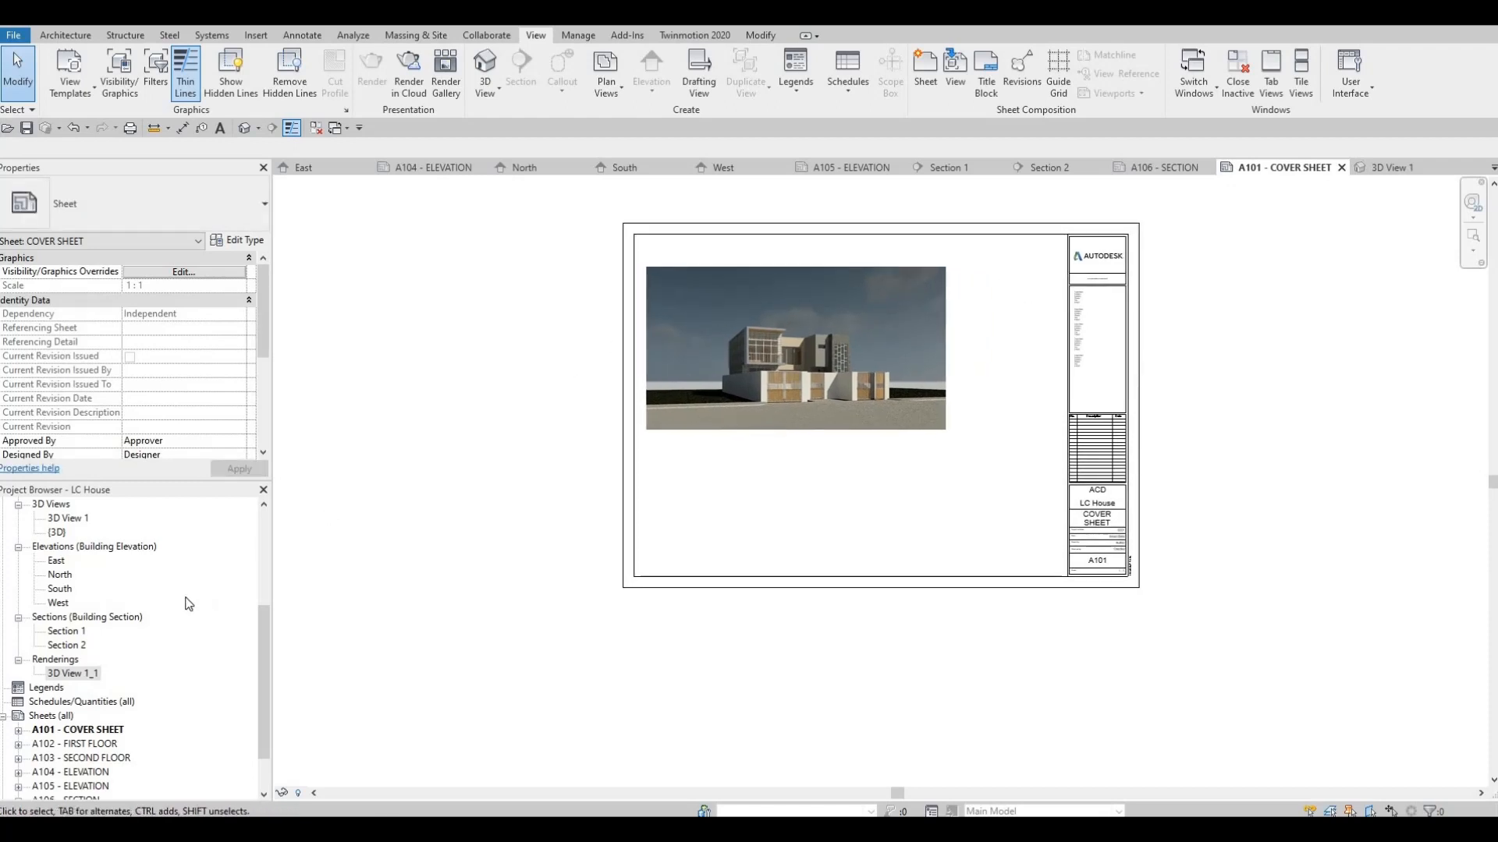
{"action": "scroll", "coordinate": [91, 687], "scroll_direction": "down", "scroll_amount": 2}
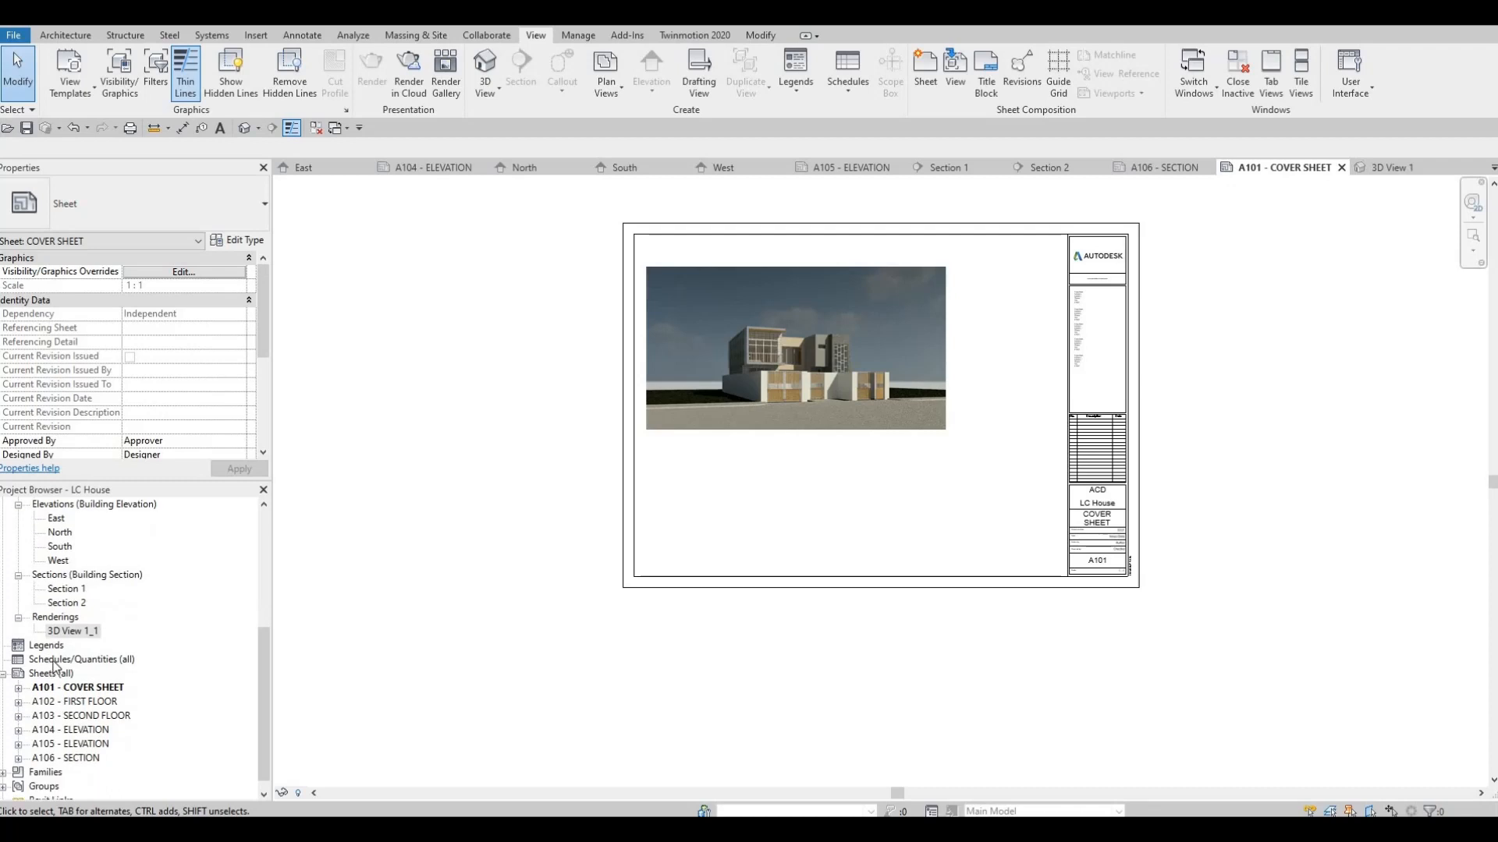
{"action": "left_click", "coordinate": [55, 663]}
{"action": "right_click", "coordinate": [53, 664]}
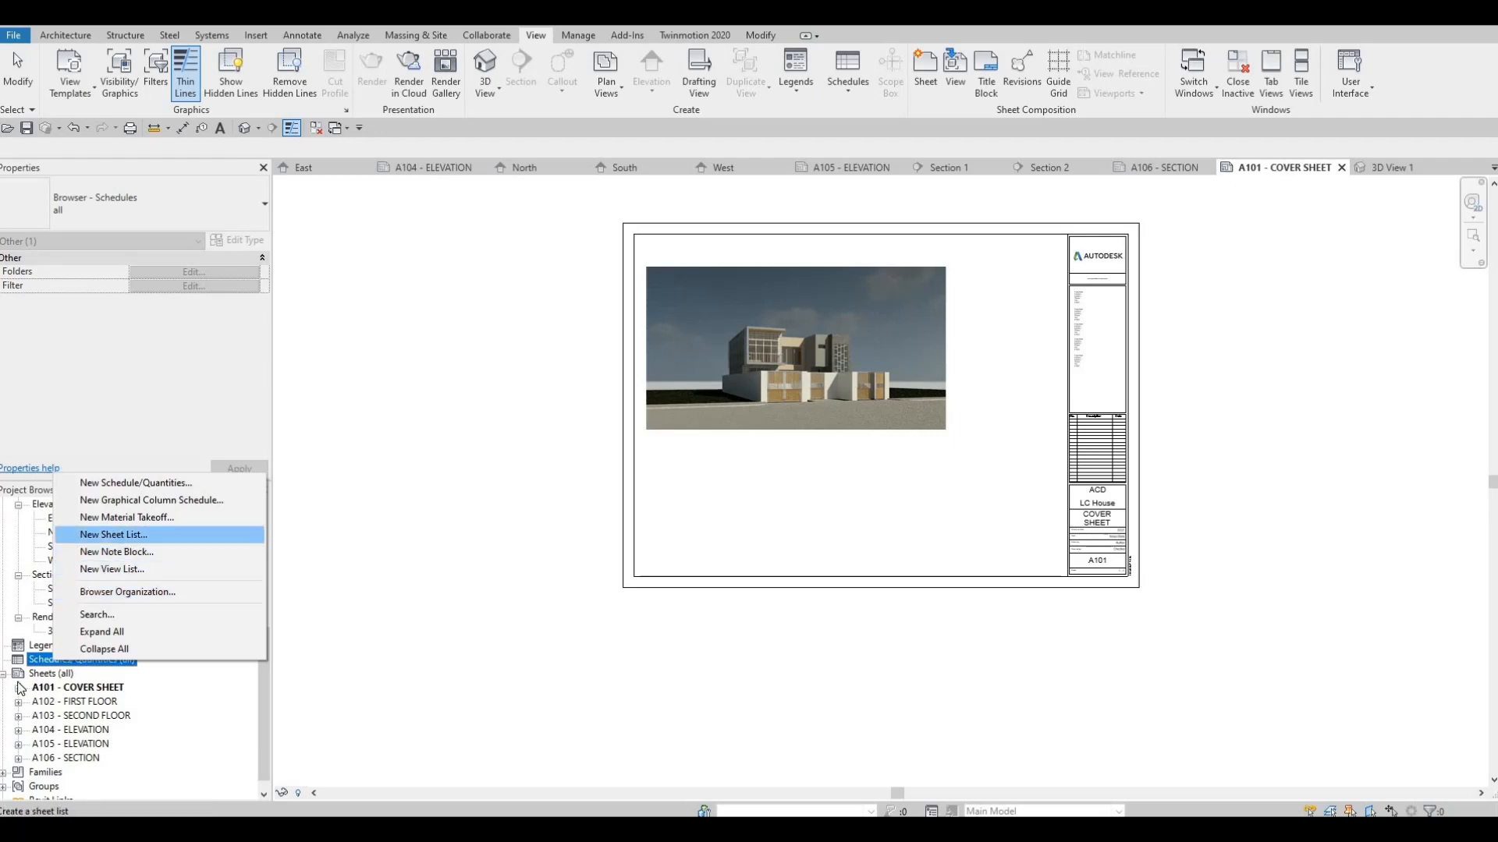
{"action": "left_click", "coordinate": [54, 670]}
{"action": "right_click", "coordinate": [53, 661]}
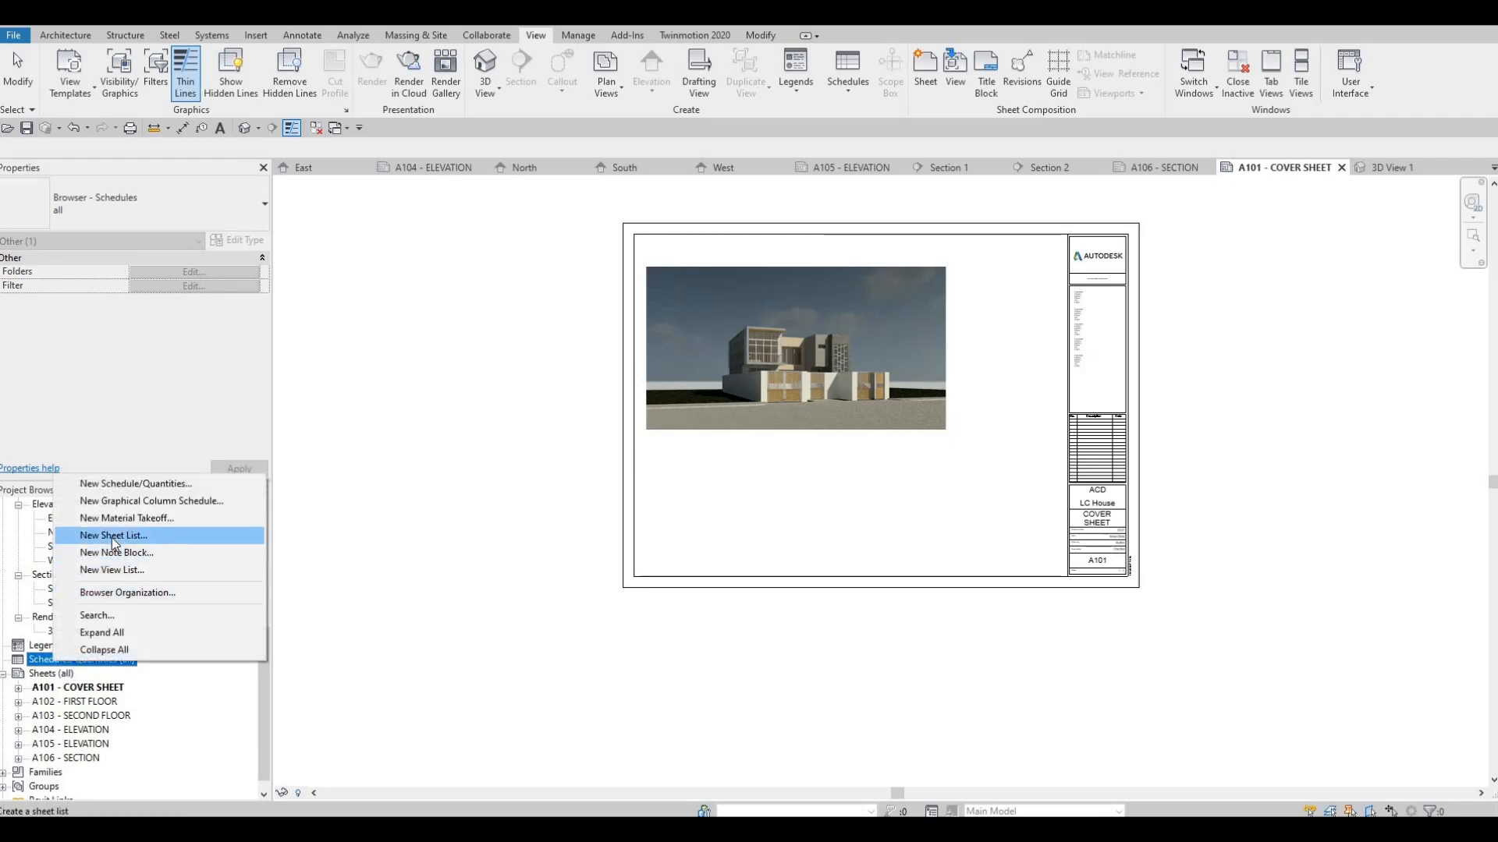
{"action": "left_click", "coordinate": [111, 536]}
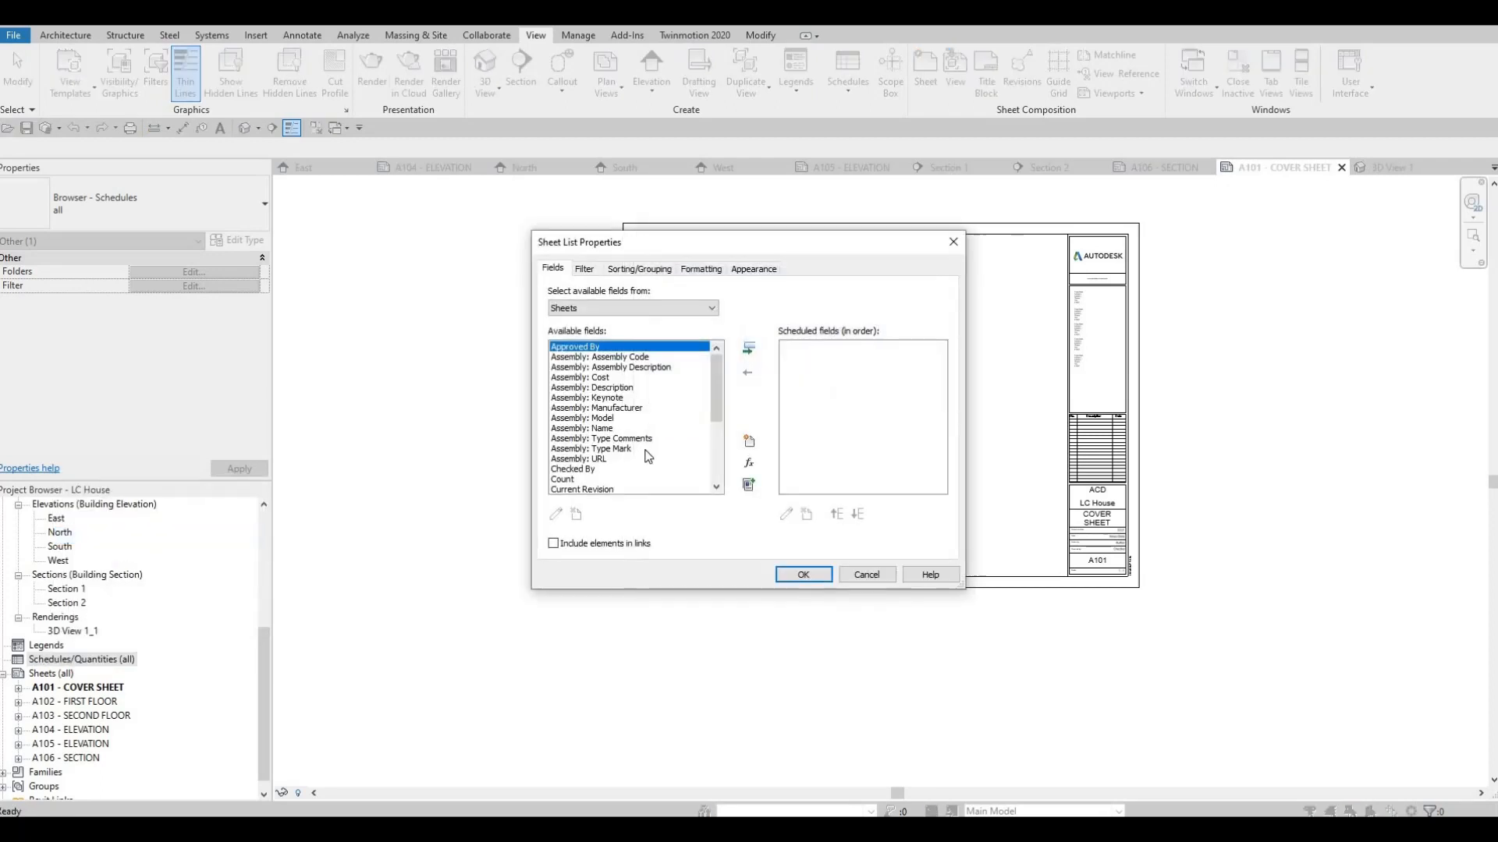
{"action": "scroll", "coordinate": [647, 456], "scroll_direction": "down", "scroll_amount": 4}
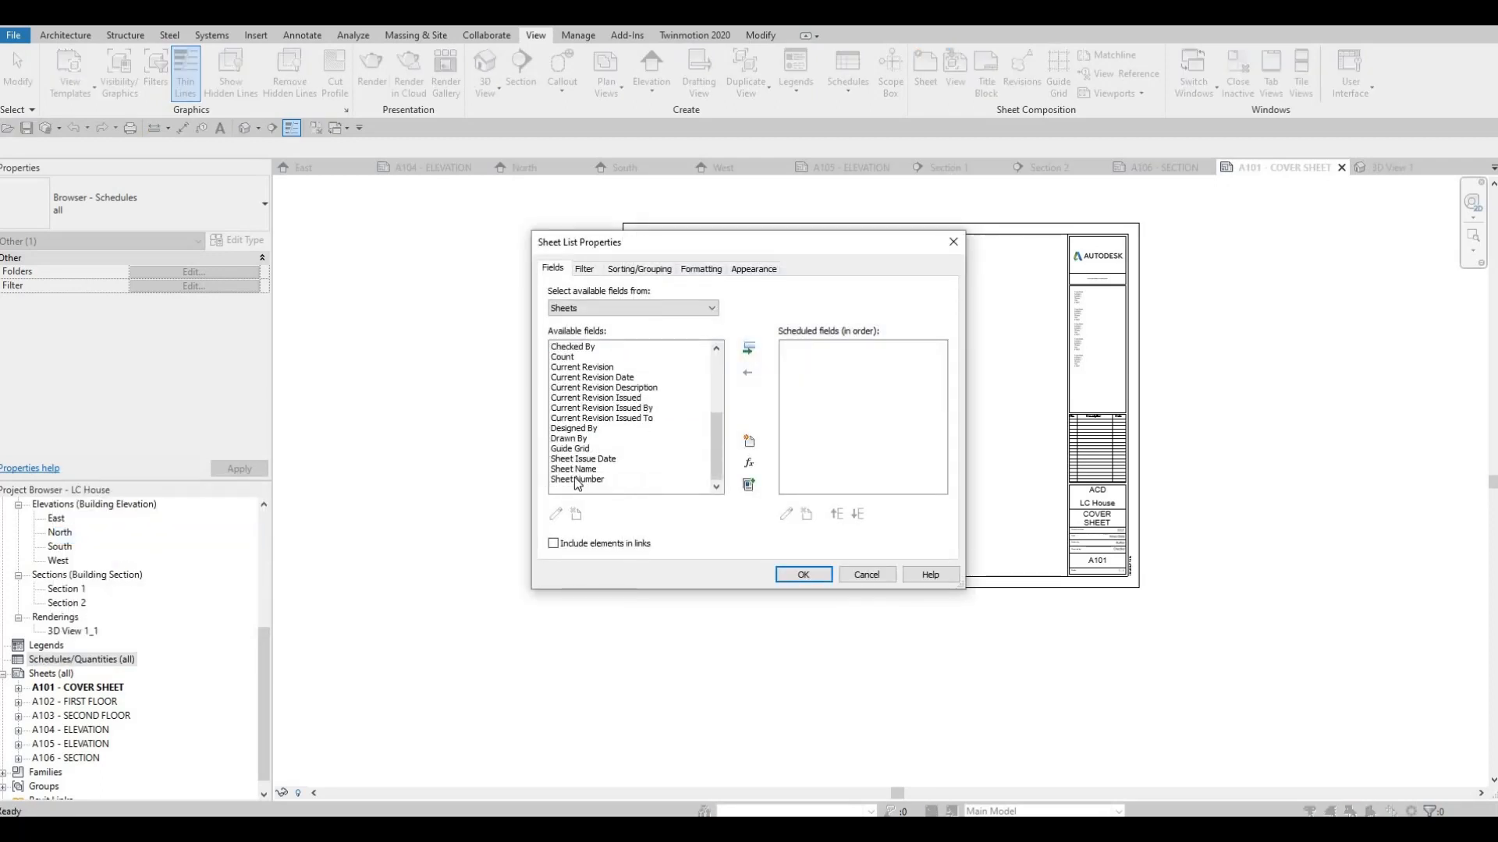
{"action": "left_click", "coordinate": [577, 480]}
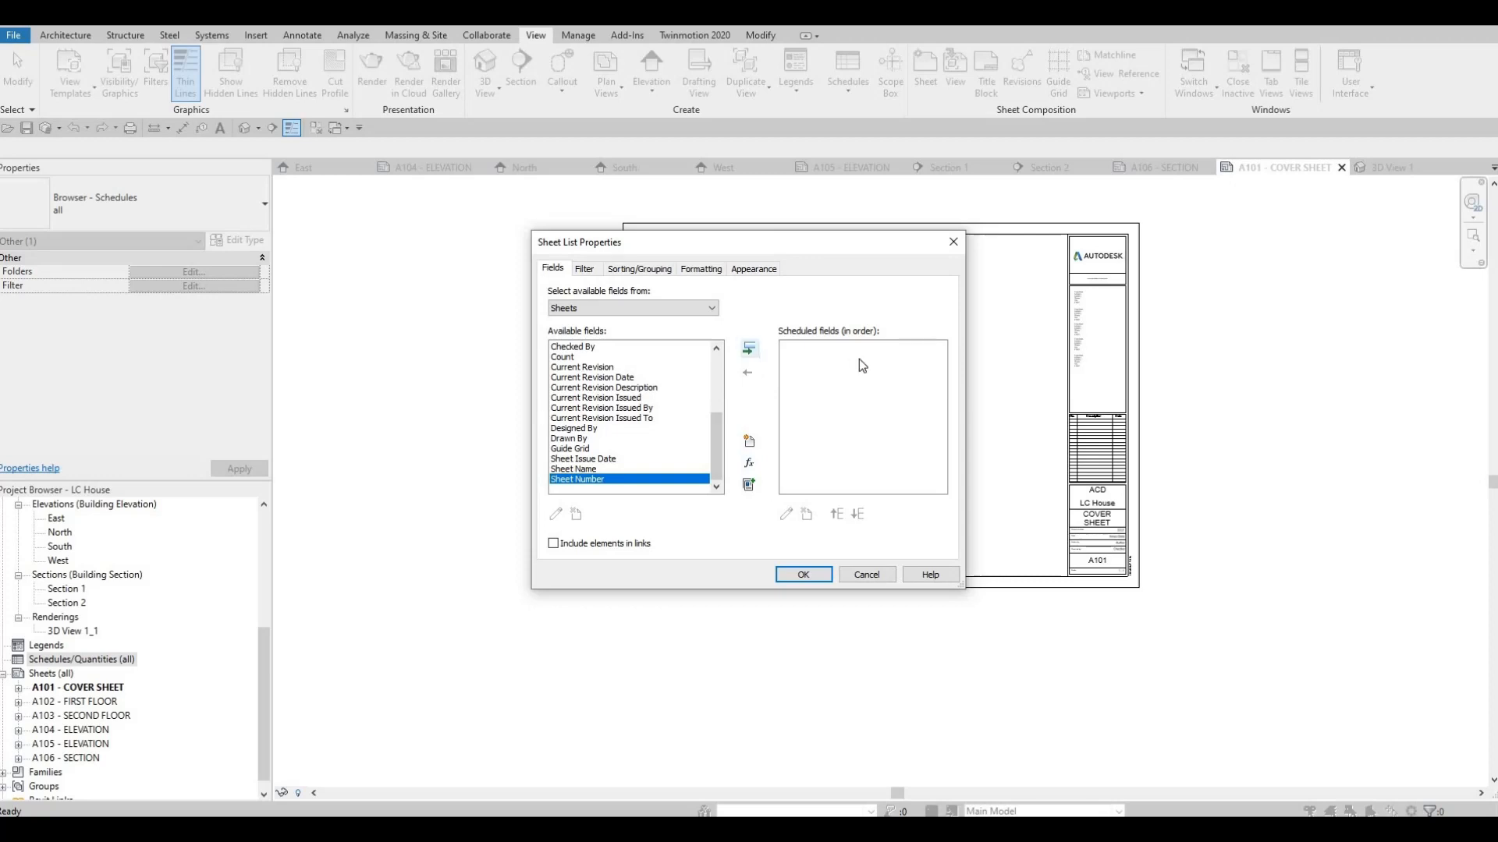
{"action": "left_click", "coordinate": [748, 349]}
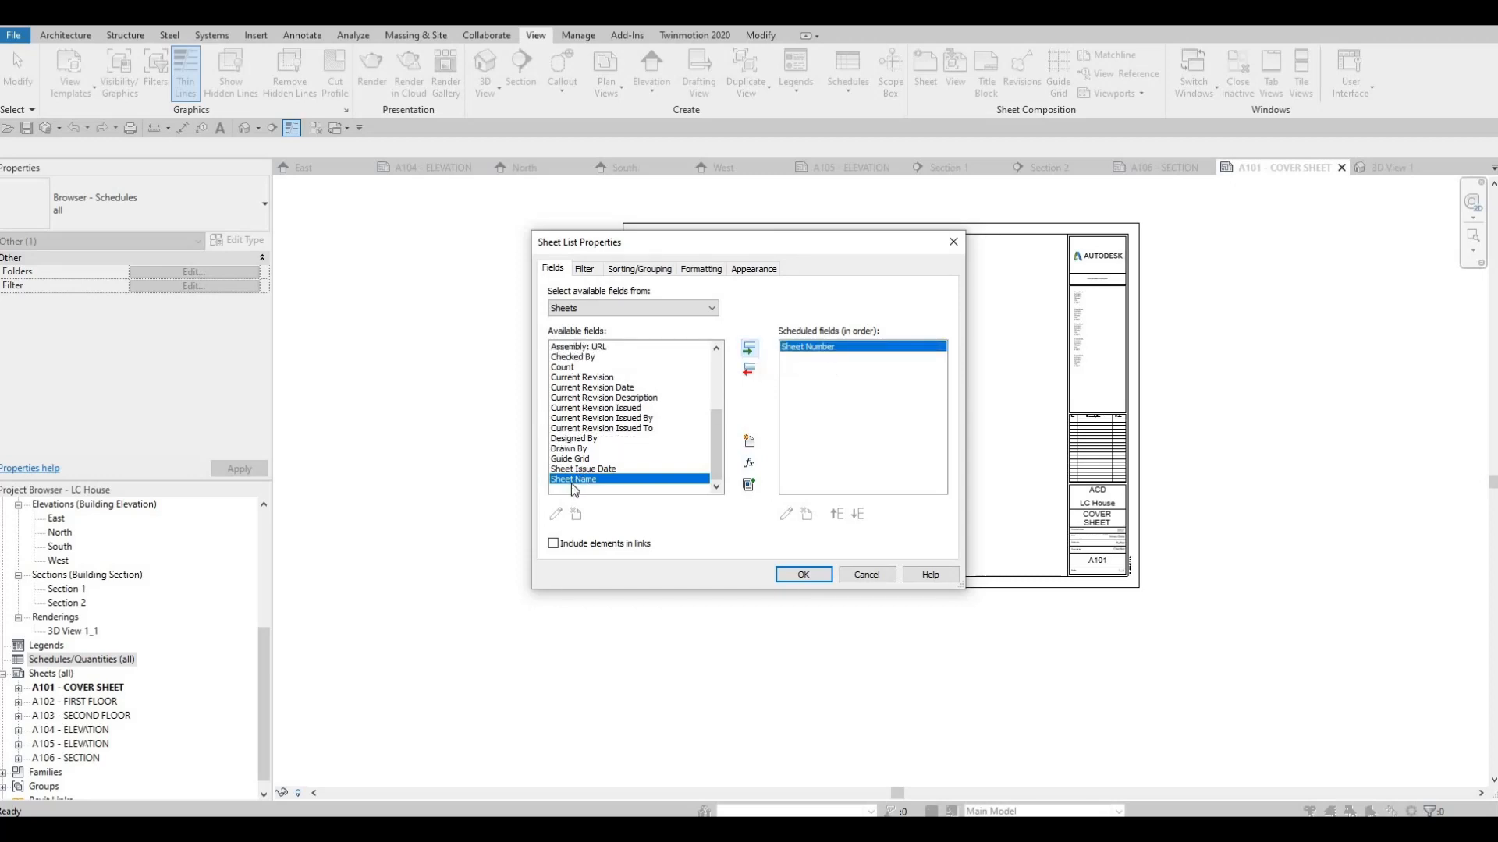
{"action": "left_click", "coordinate": [751, 351]}
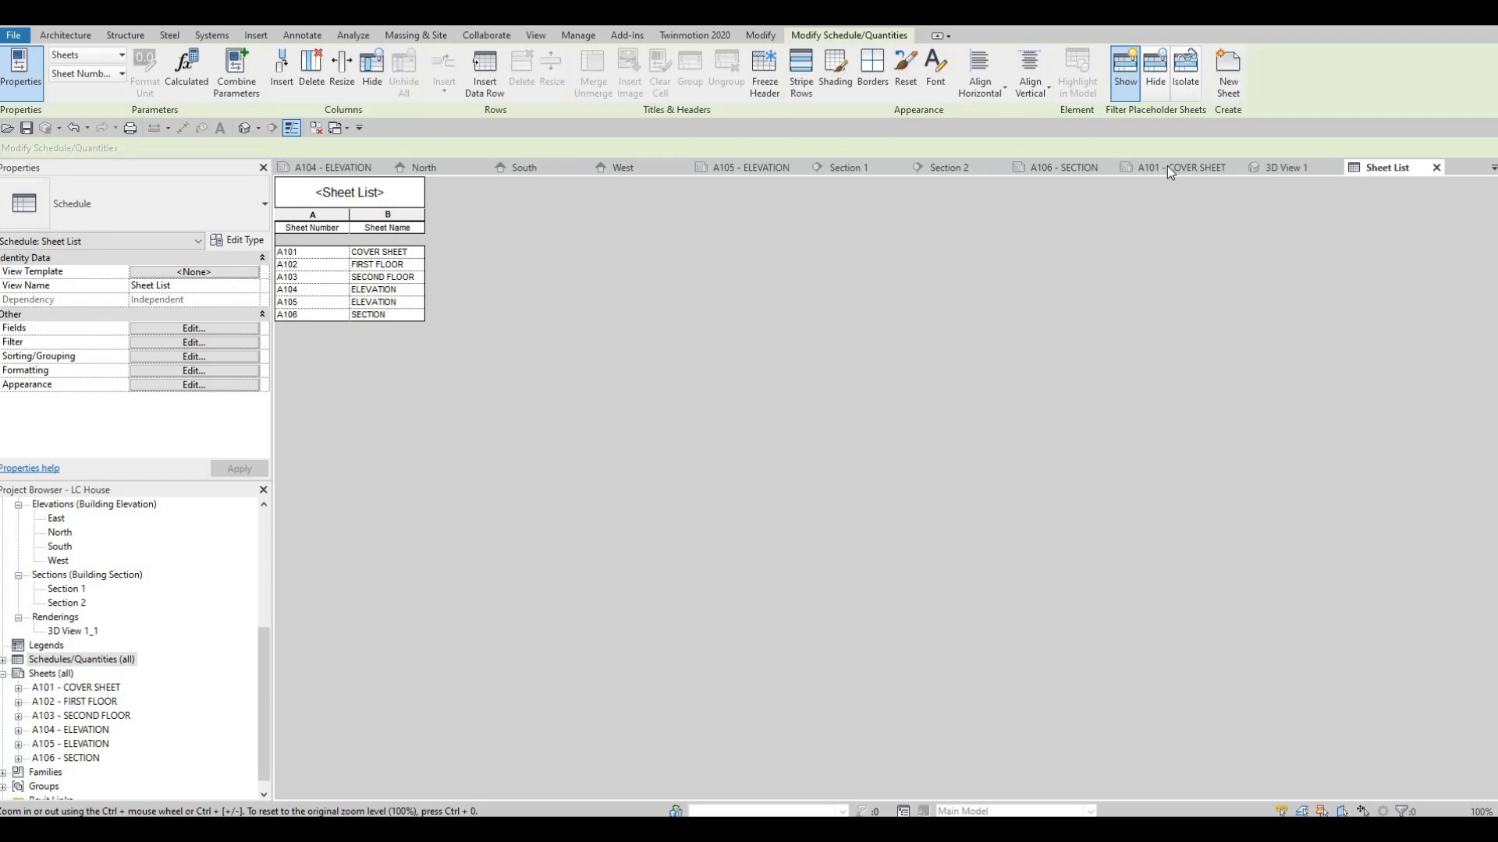
Return to the A101 cover sheet and place the Sheet List to the right of the rendering.
{"action": "left_click", "coordinate": [1163, 168]}
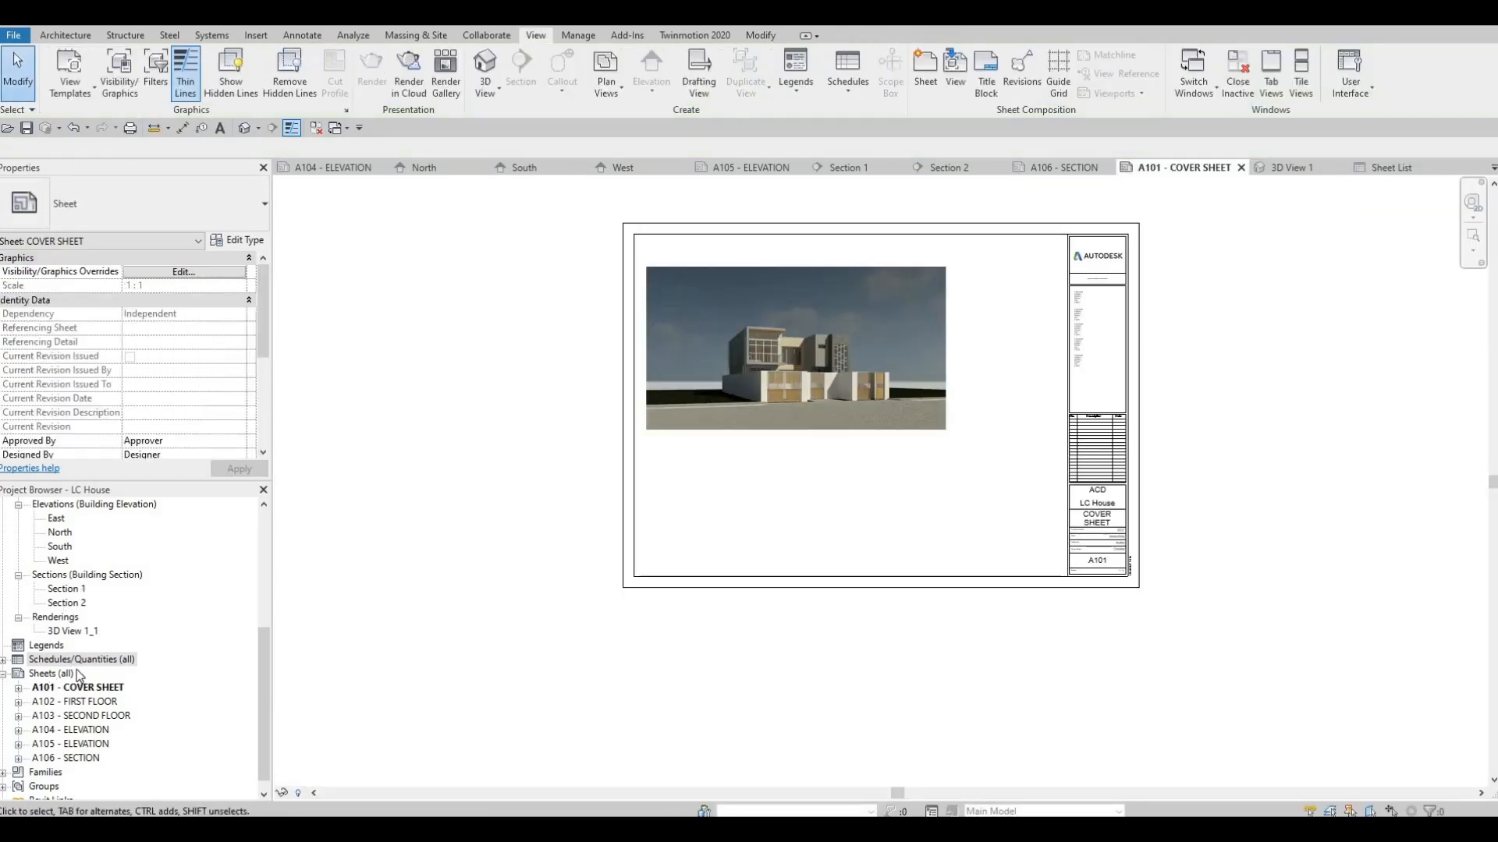
{"action": "double_click", "coordinate": [57, 660]}
{"action": "left_click", "coordinate": [58, 674]}
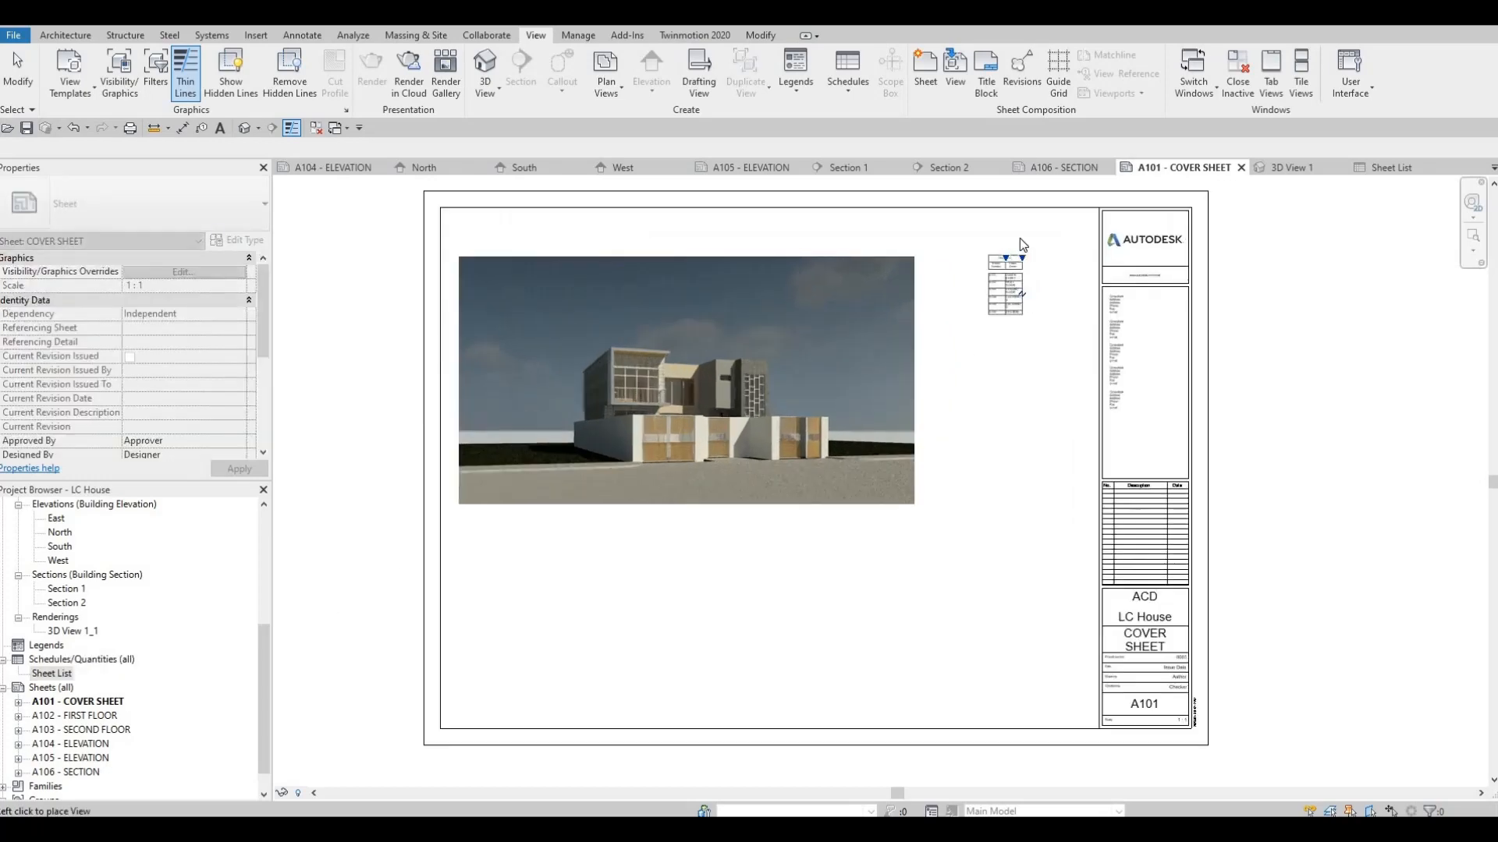
{"action": "left_click", "coordinate": [974, 295]}
Widen the placed list's Sheet Name and Sheet Number columns so each entry and header fits on one line.
{"action": "scroll", "coordinate": [1007, 271], "scroll_direction": "up", "scroll_amount": 5}
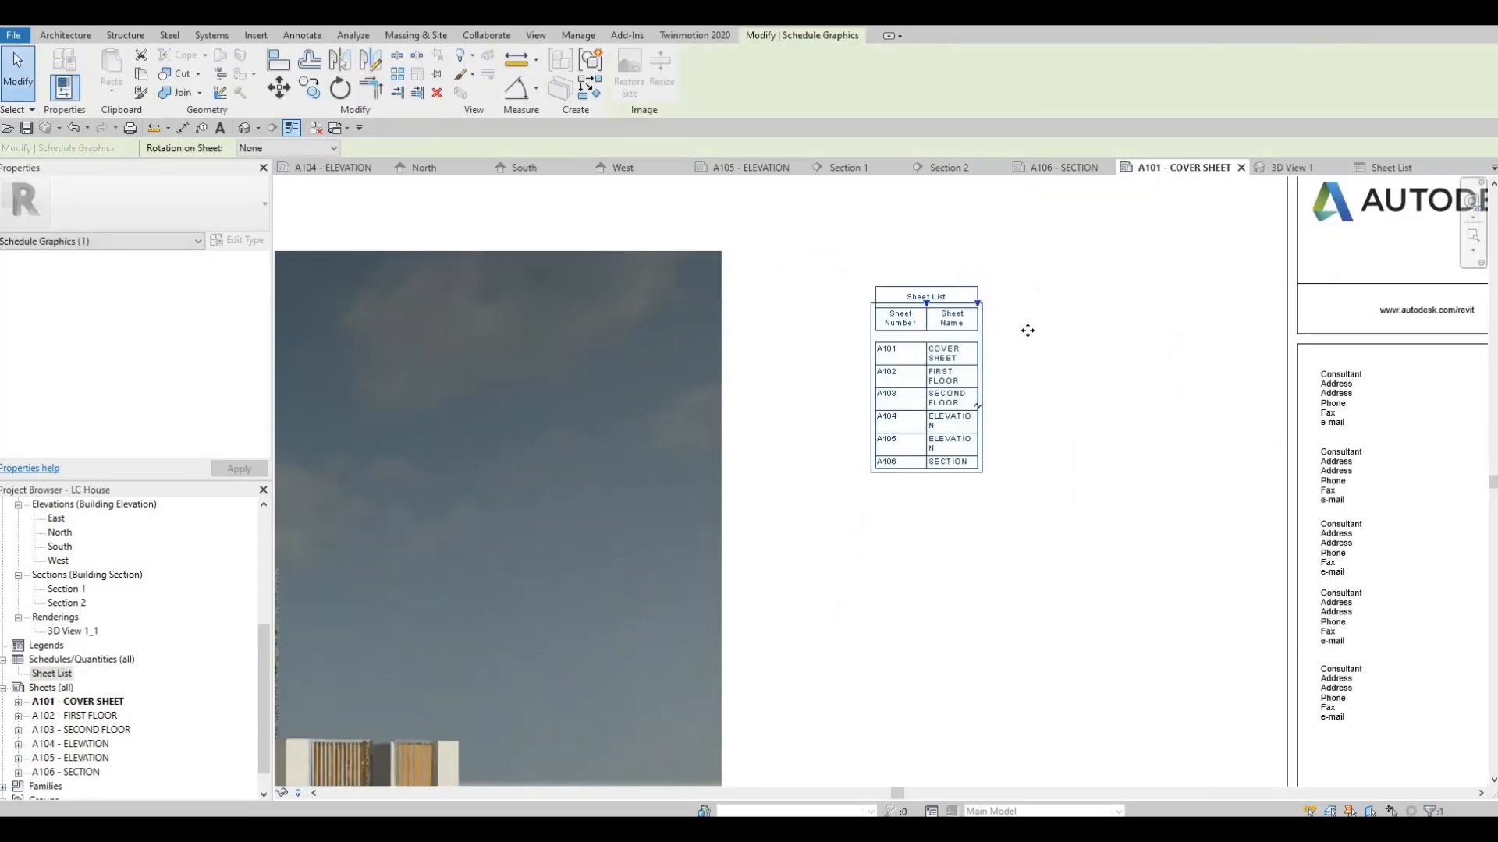
{"action": "left_click_drag", "start_coordinate": [977, 303], "coordinate": [1097, 302]}
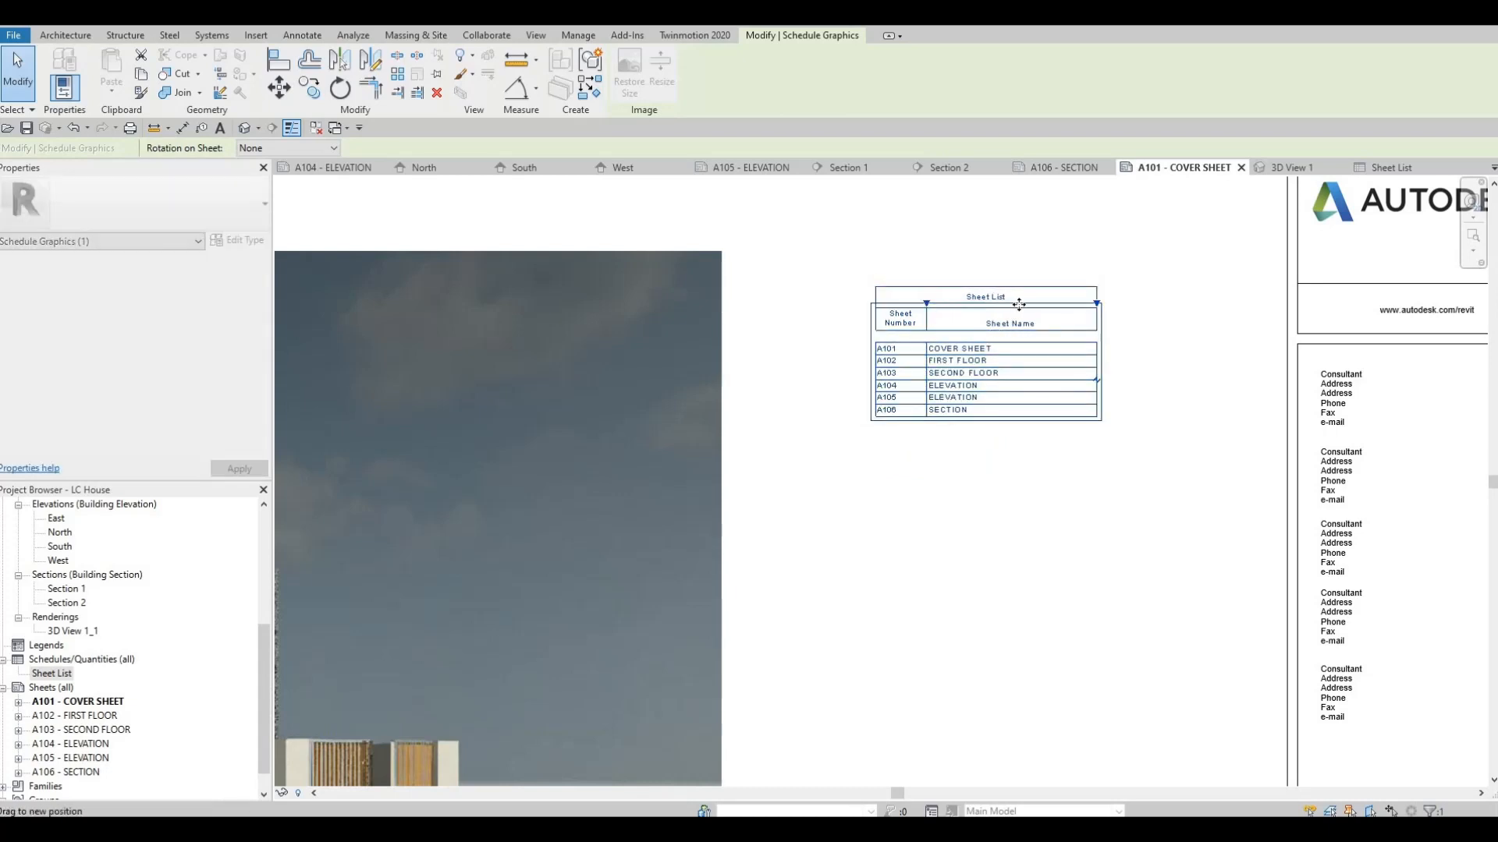
{"action": "left_click_drag", "start_coordinate": [926, 302], "coordinate": [942, 302]}
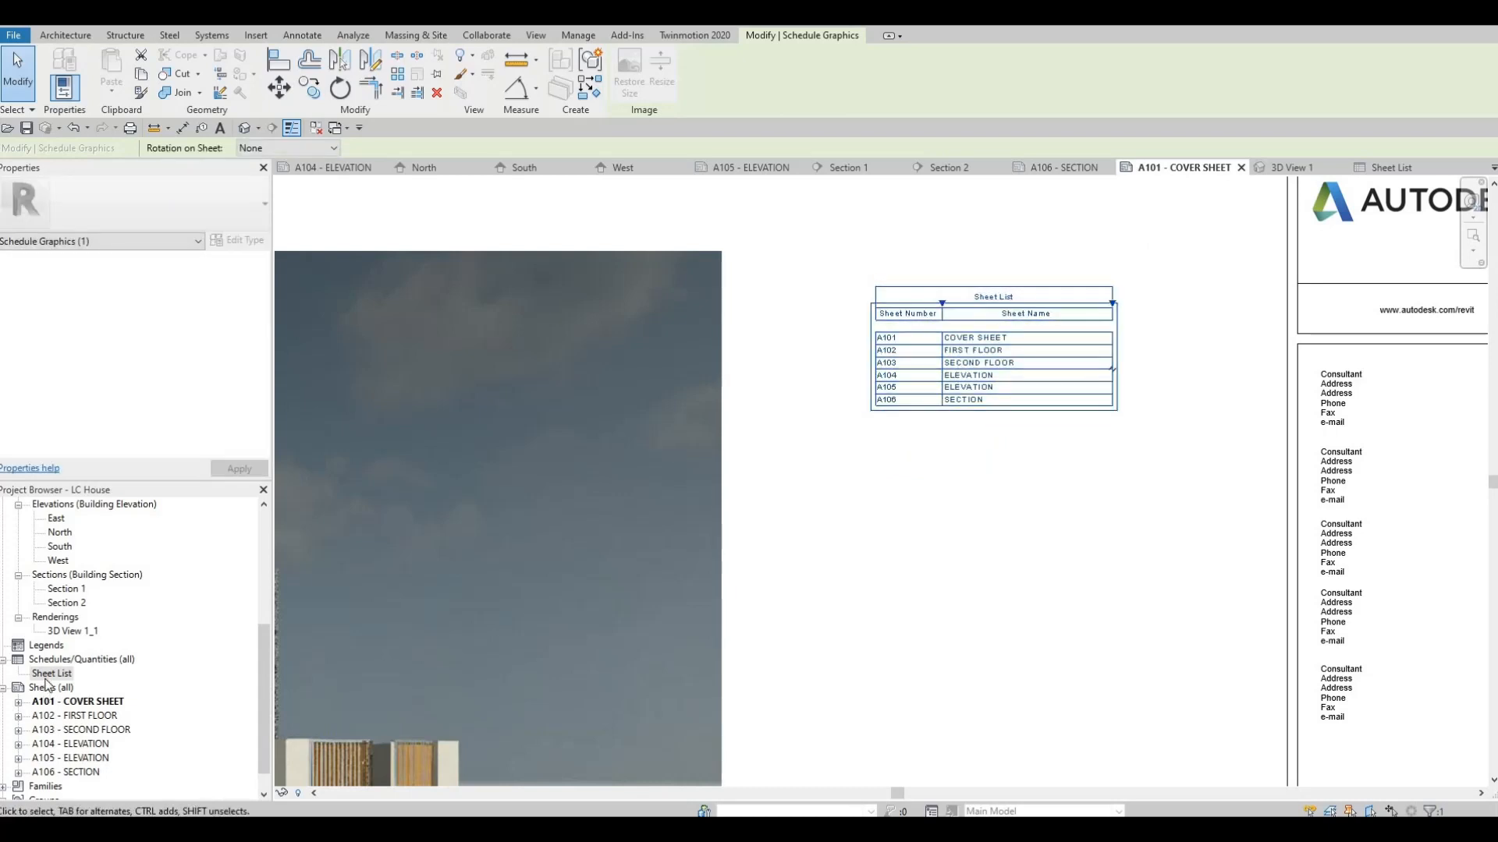
Open the Sheet List schedule and turn off the blank row before data in its appearance settings.
{"action": "double_click", "coordinate": [49, 675]}
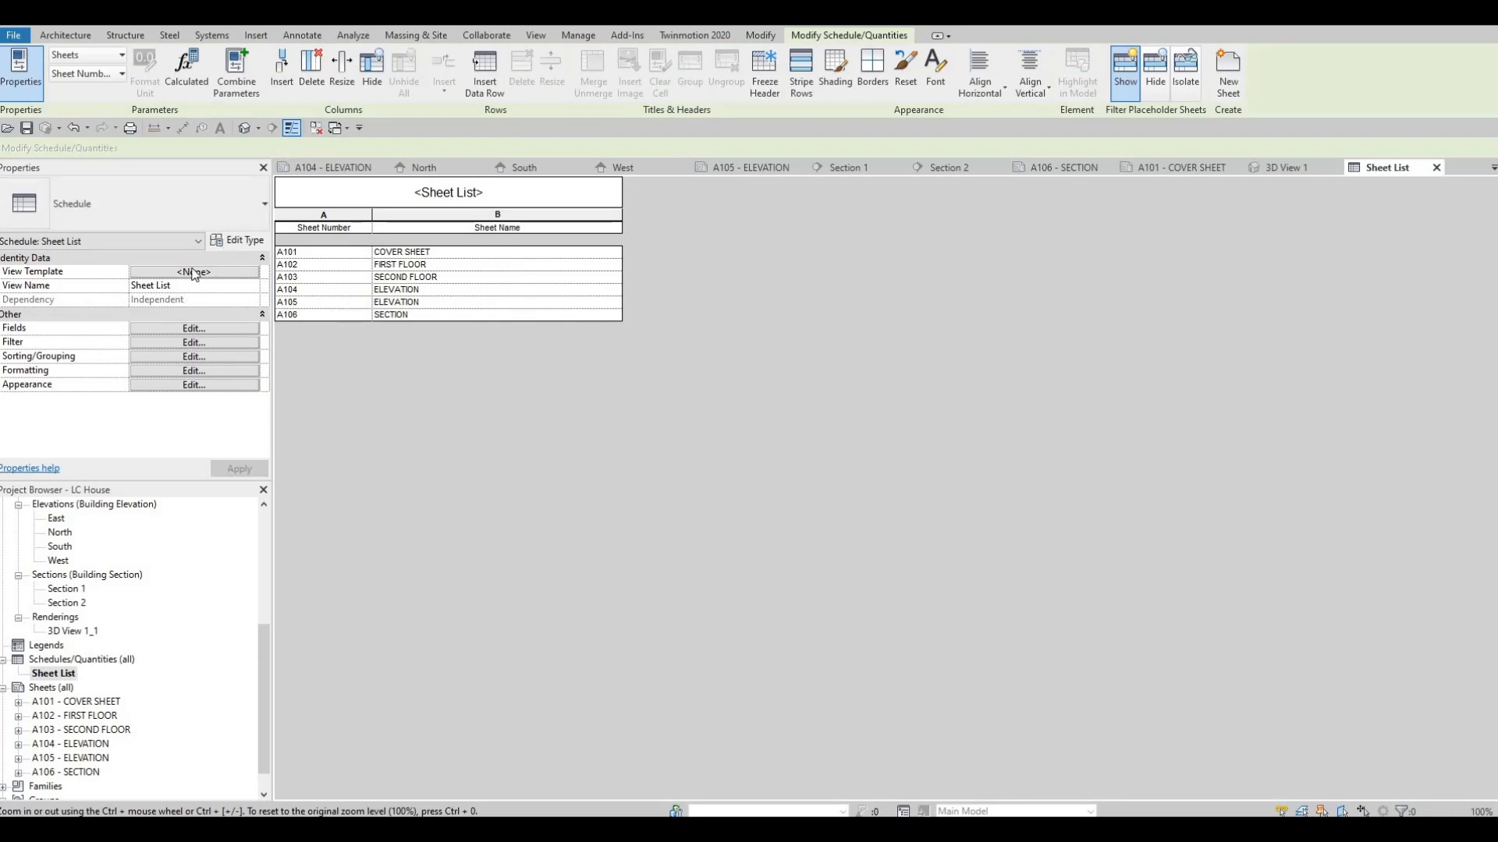
{"action": "left_click", "coordinate": [237, 241]}
{"action": "key", "text": "Escape"}
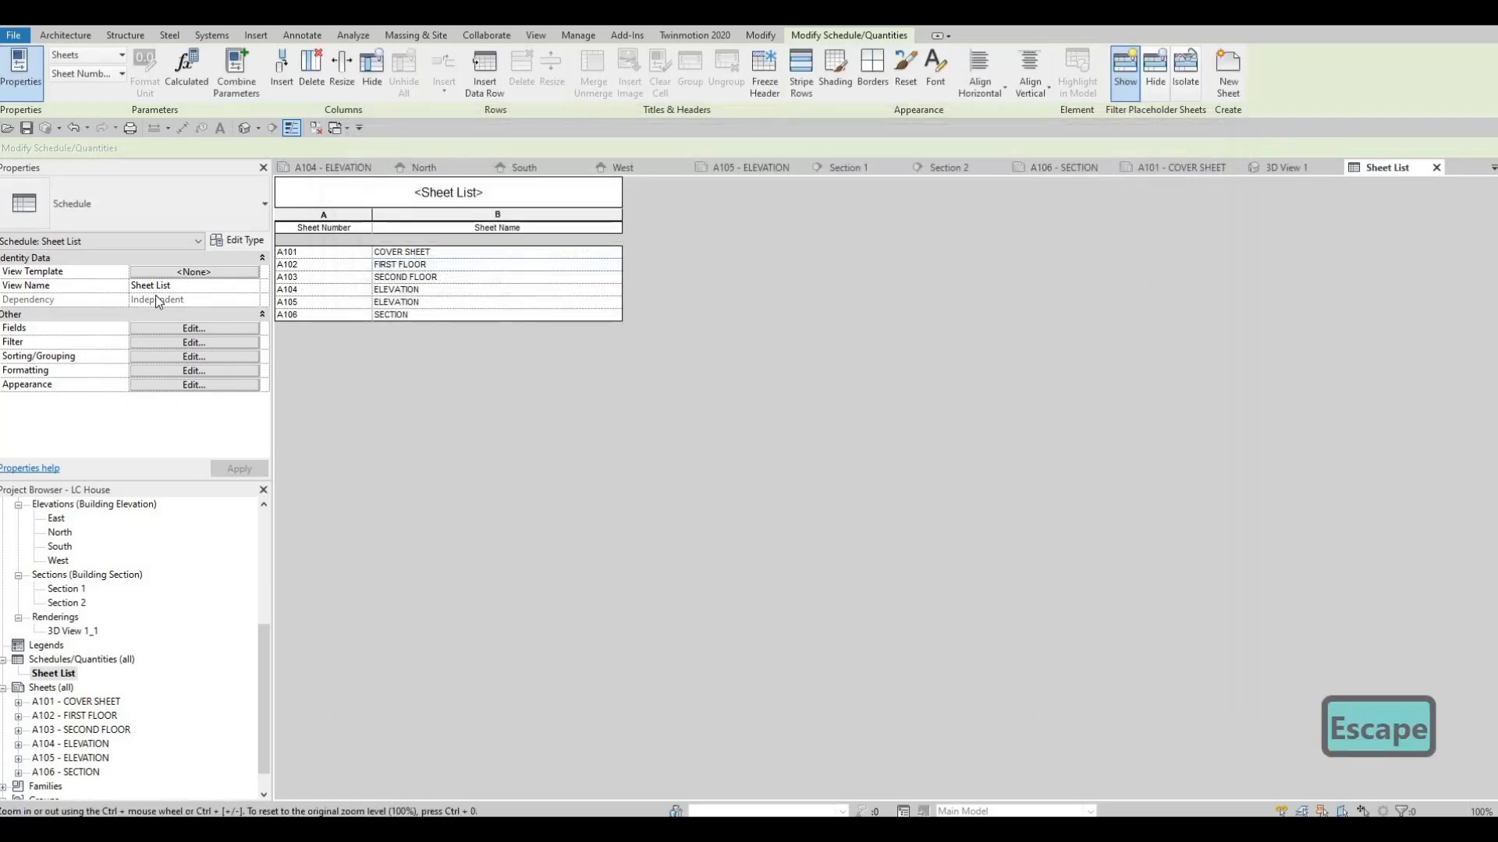
{"action": "key", "text": "Escape"}
{"action": "left_click", "coordinate": [177, 328]}
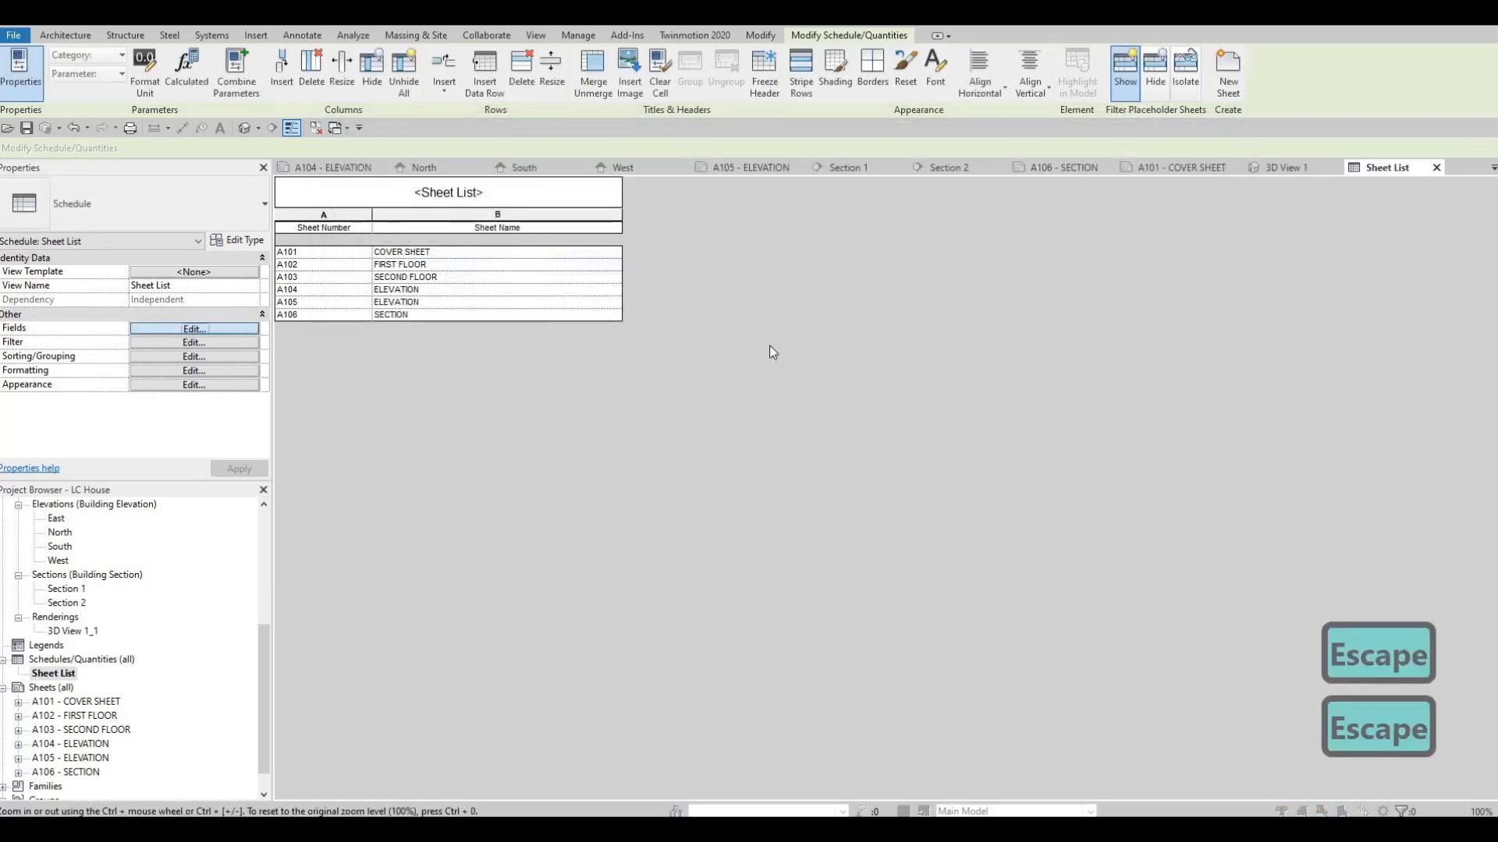
{"action": "left_click", "coordinate": [753, 269]}
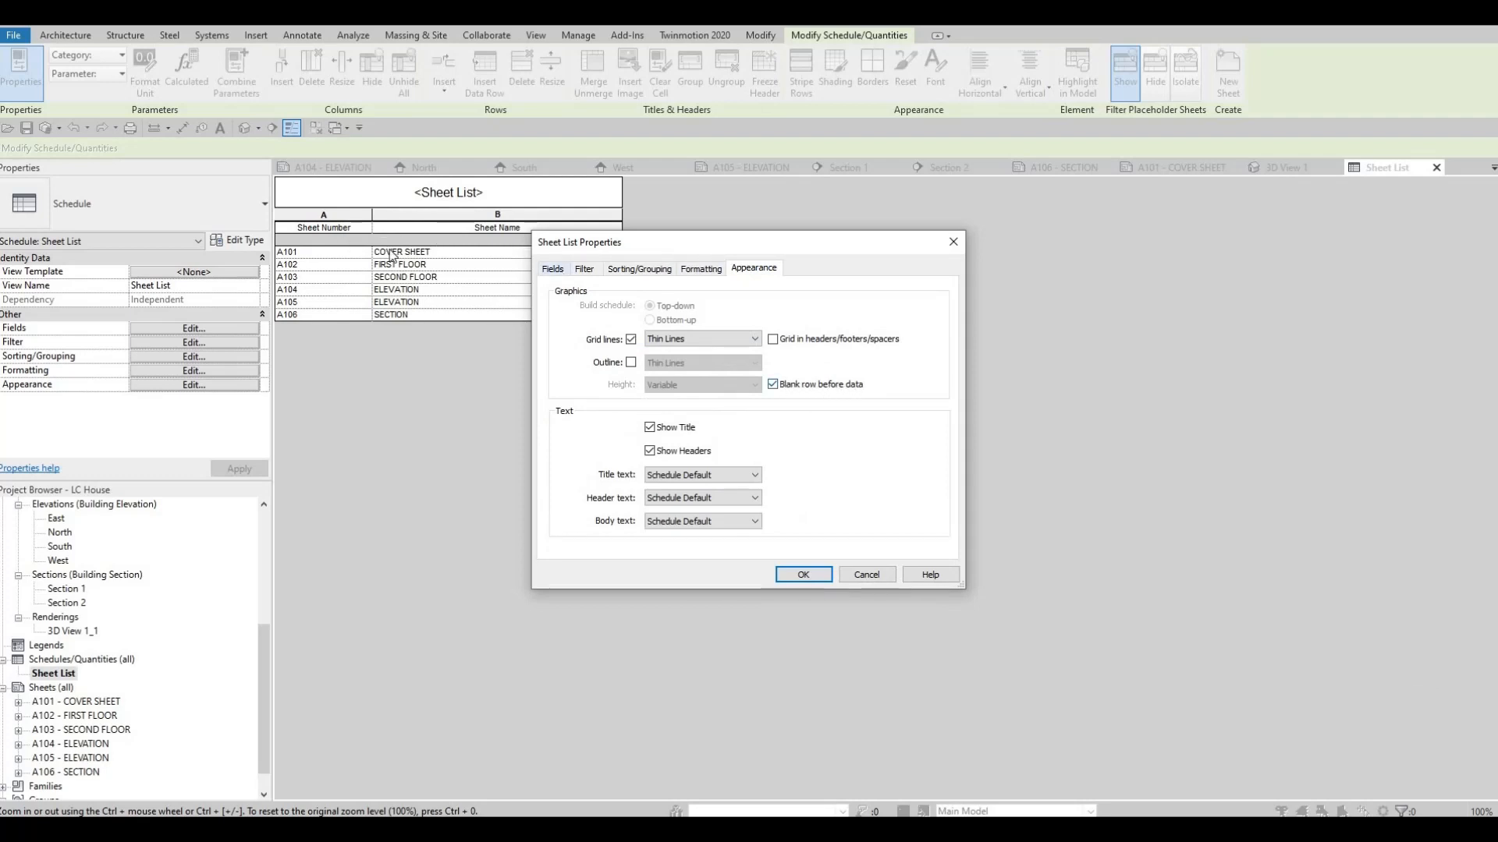
{"action": "left_click", "coordinate": [772, 384]}
{"action": "left_click", "coordinate": [804, 575]}
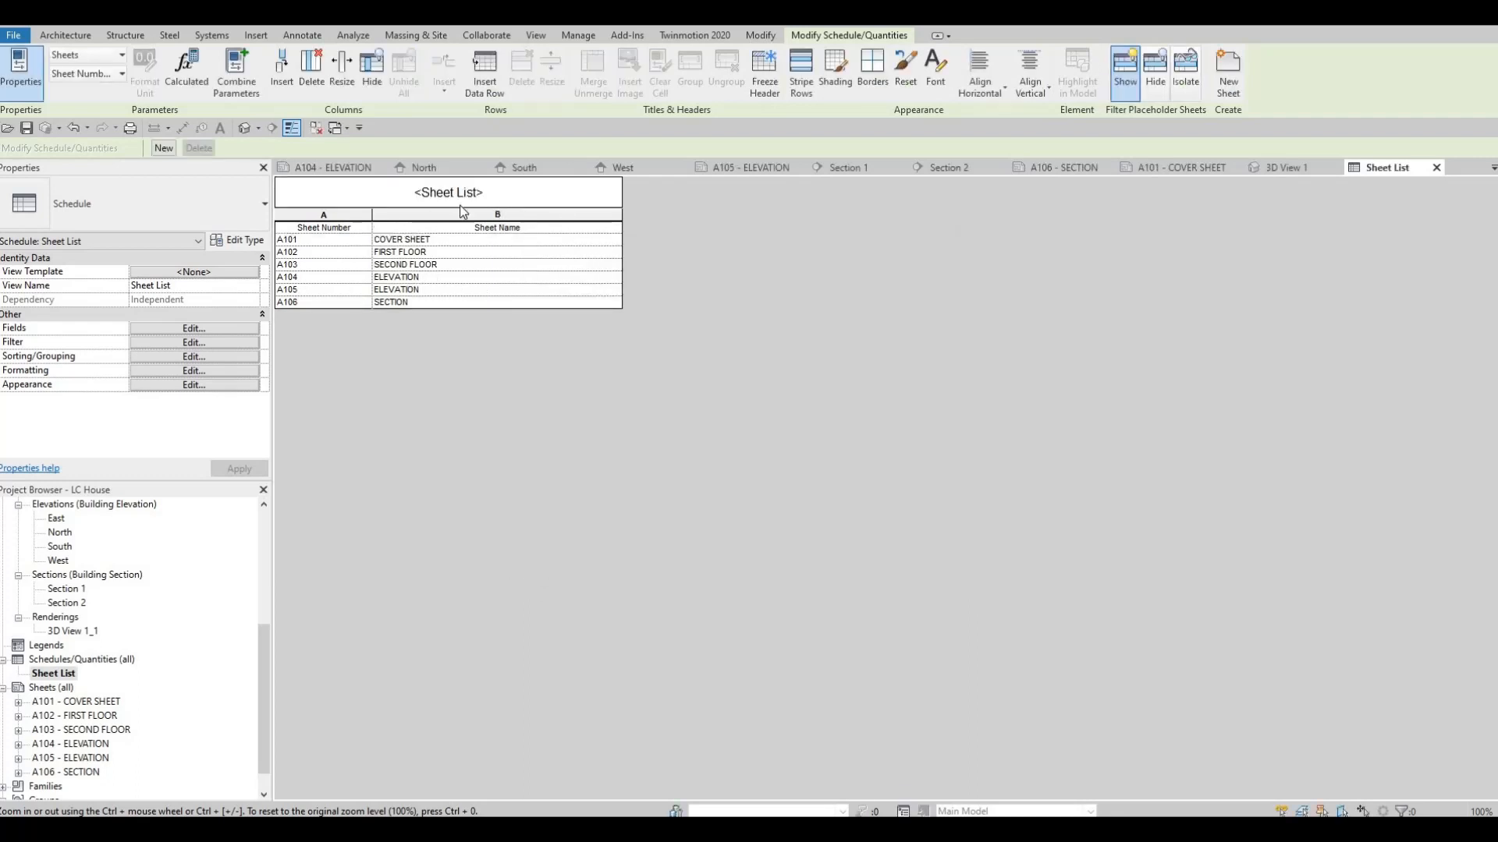
Rename the schedule title to DRAWING LIST.
{"action": "left_click", "coordinate": [486, 192]}
{"action": "left_click_drag", "start_coordinate": [486, 192], "coordinate": [375, 185]}
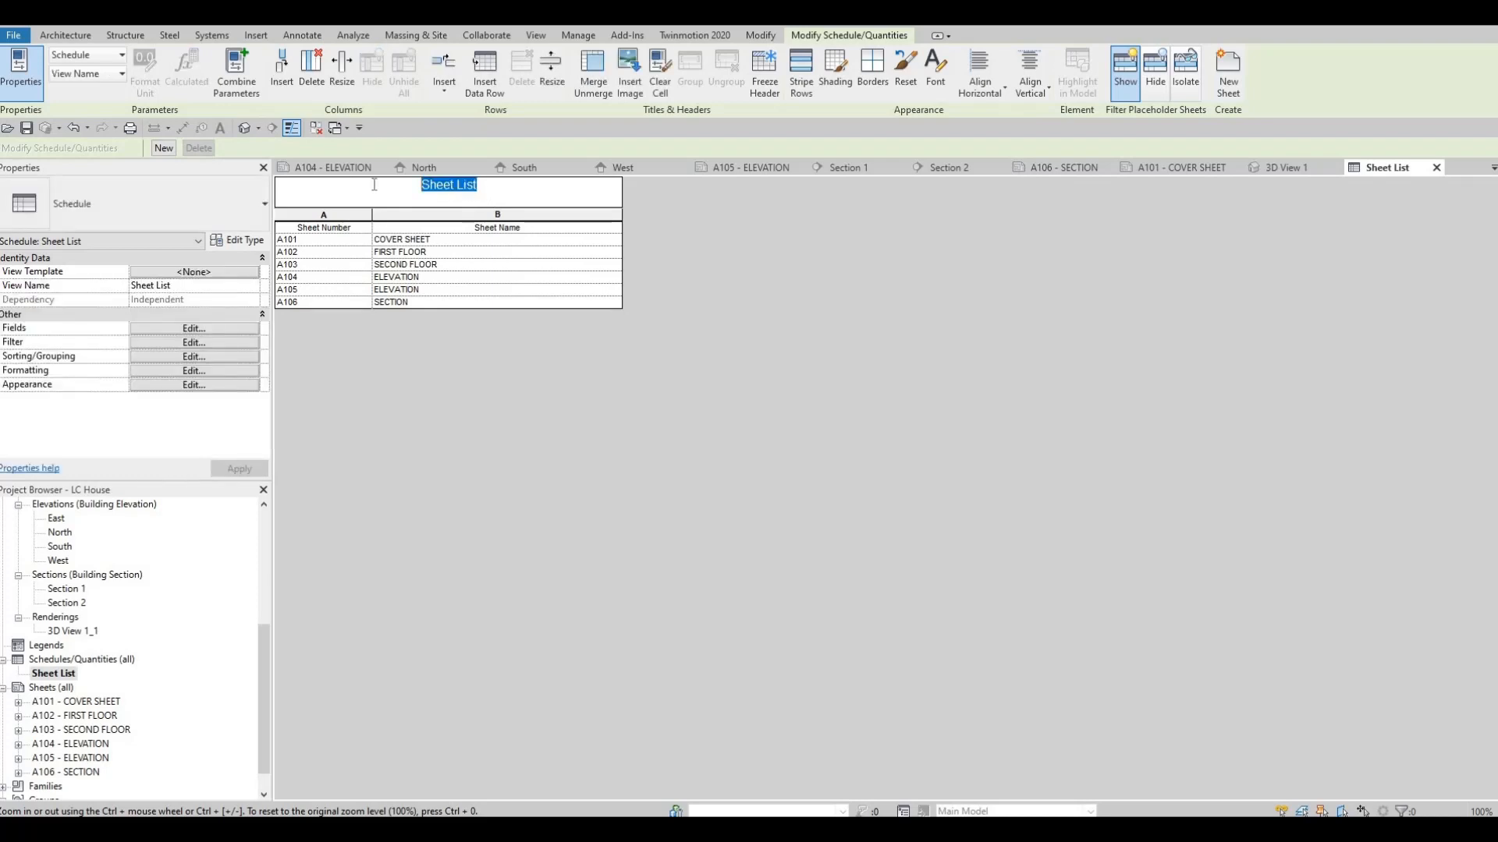
{"action": "type", "text": "D"}
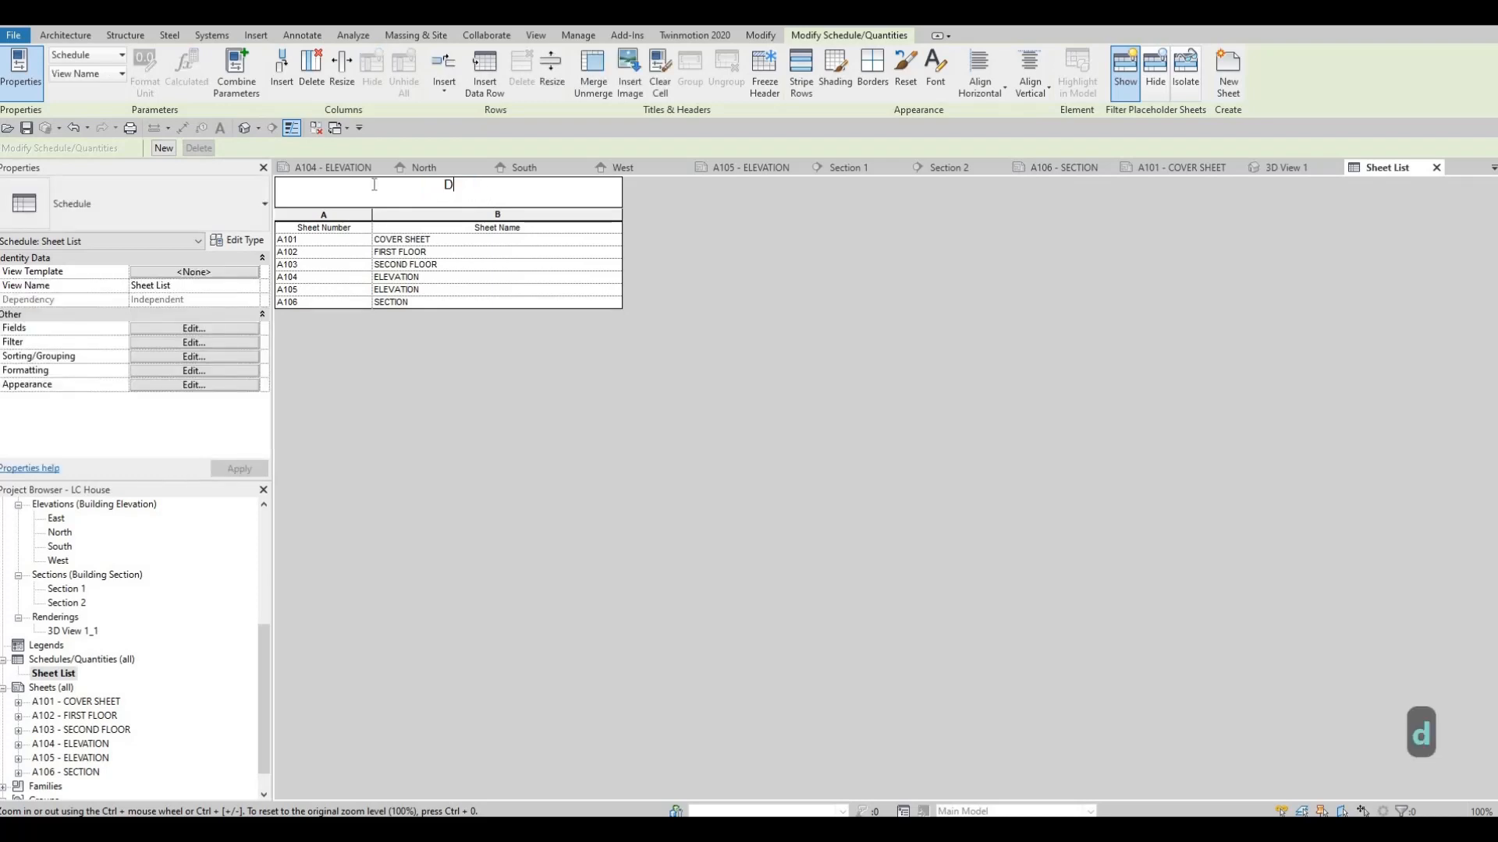
{"action": "type", "text": "RAWING LIST"}
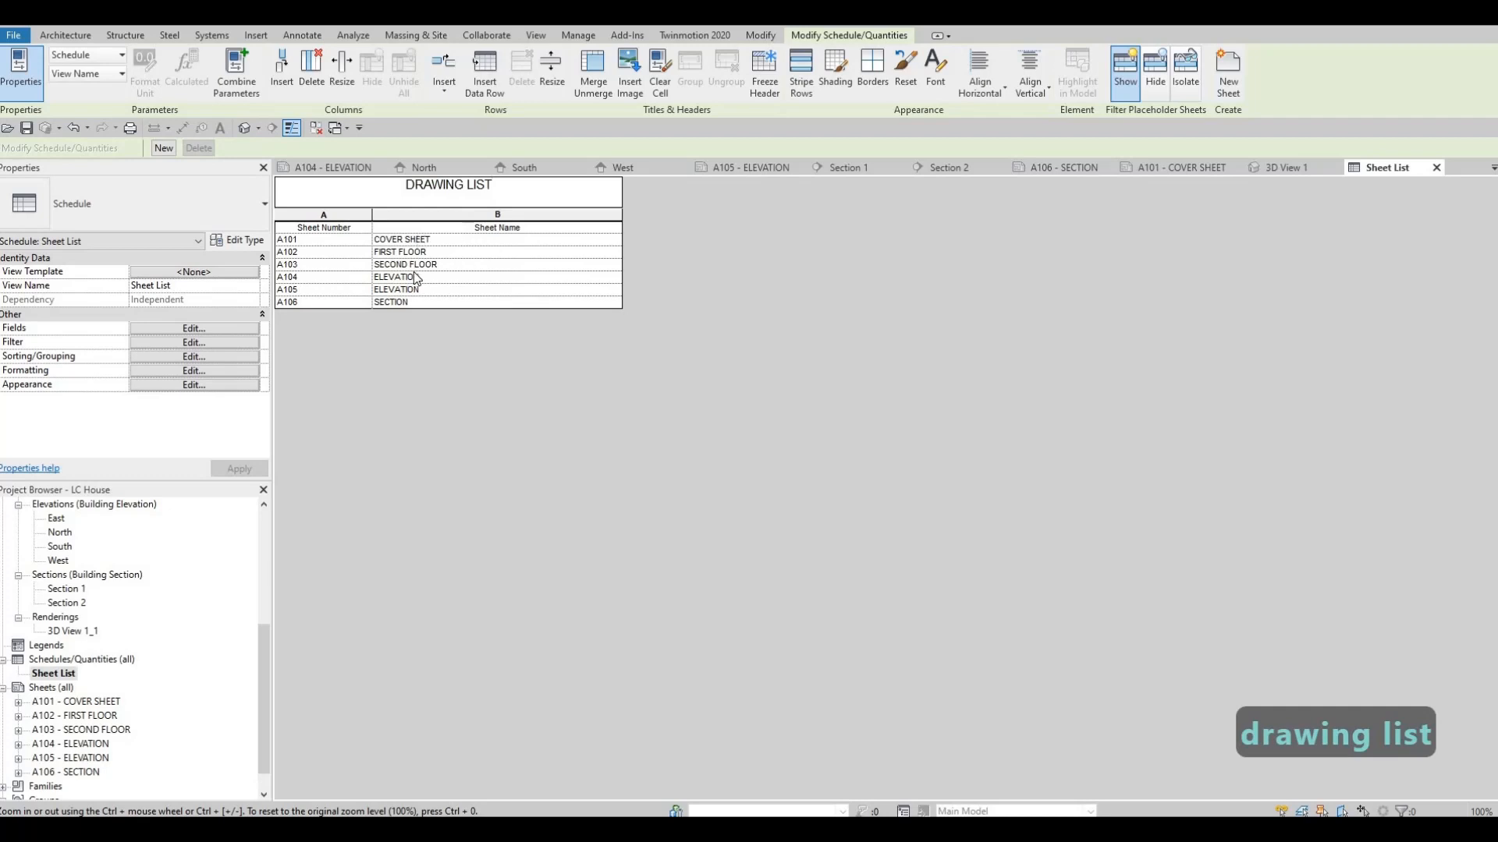
{"action": "left_click", "coordinate": [194, 356]}
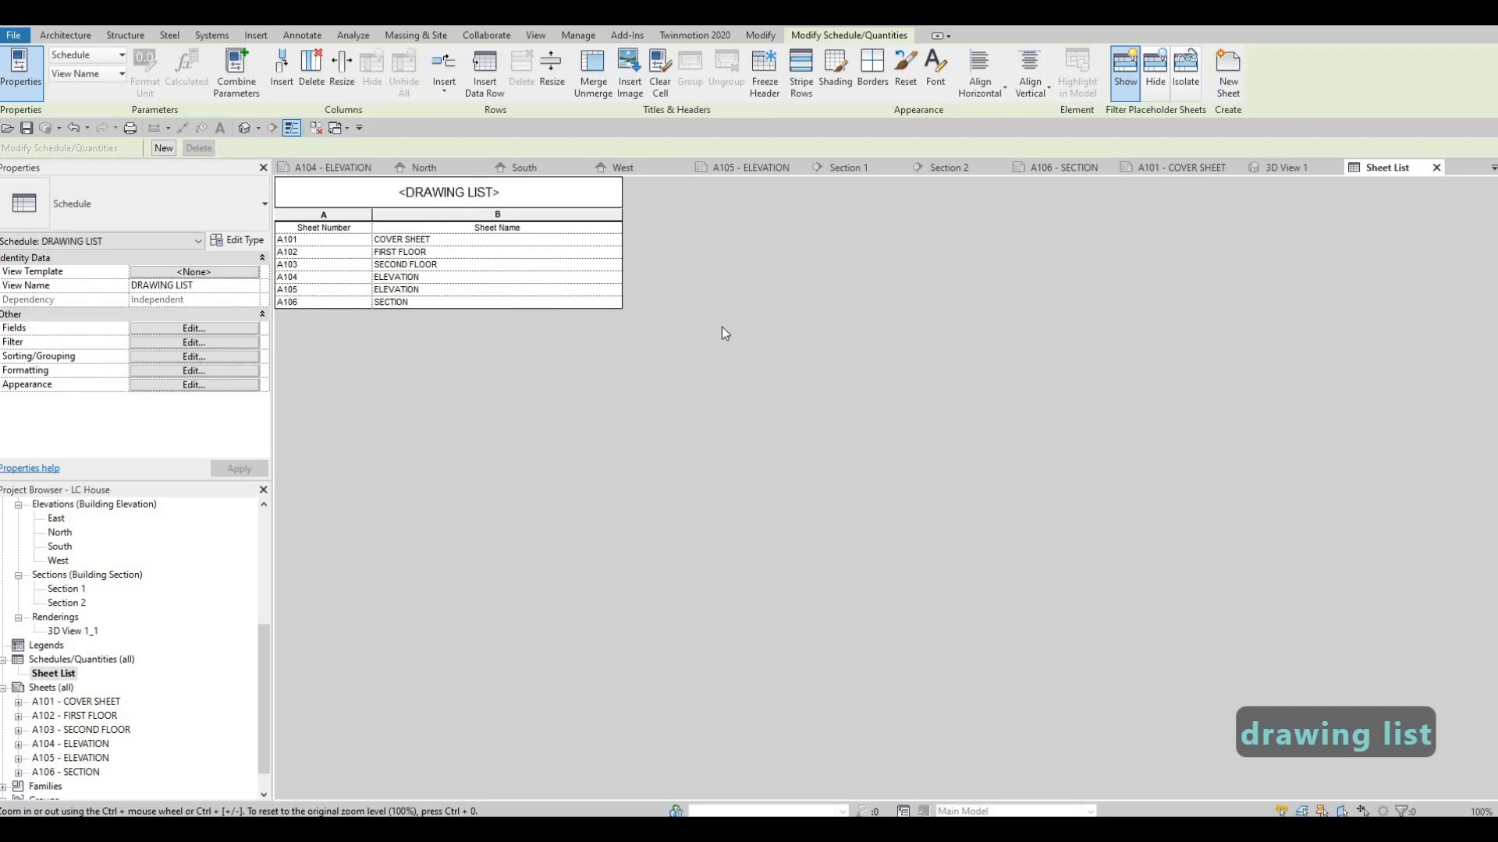
In the DRAWING LIST schedule's appearance settings, set the title text to 5mm Arial.
{"action": "left_click", "coordinate": [700, 268]}
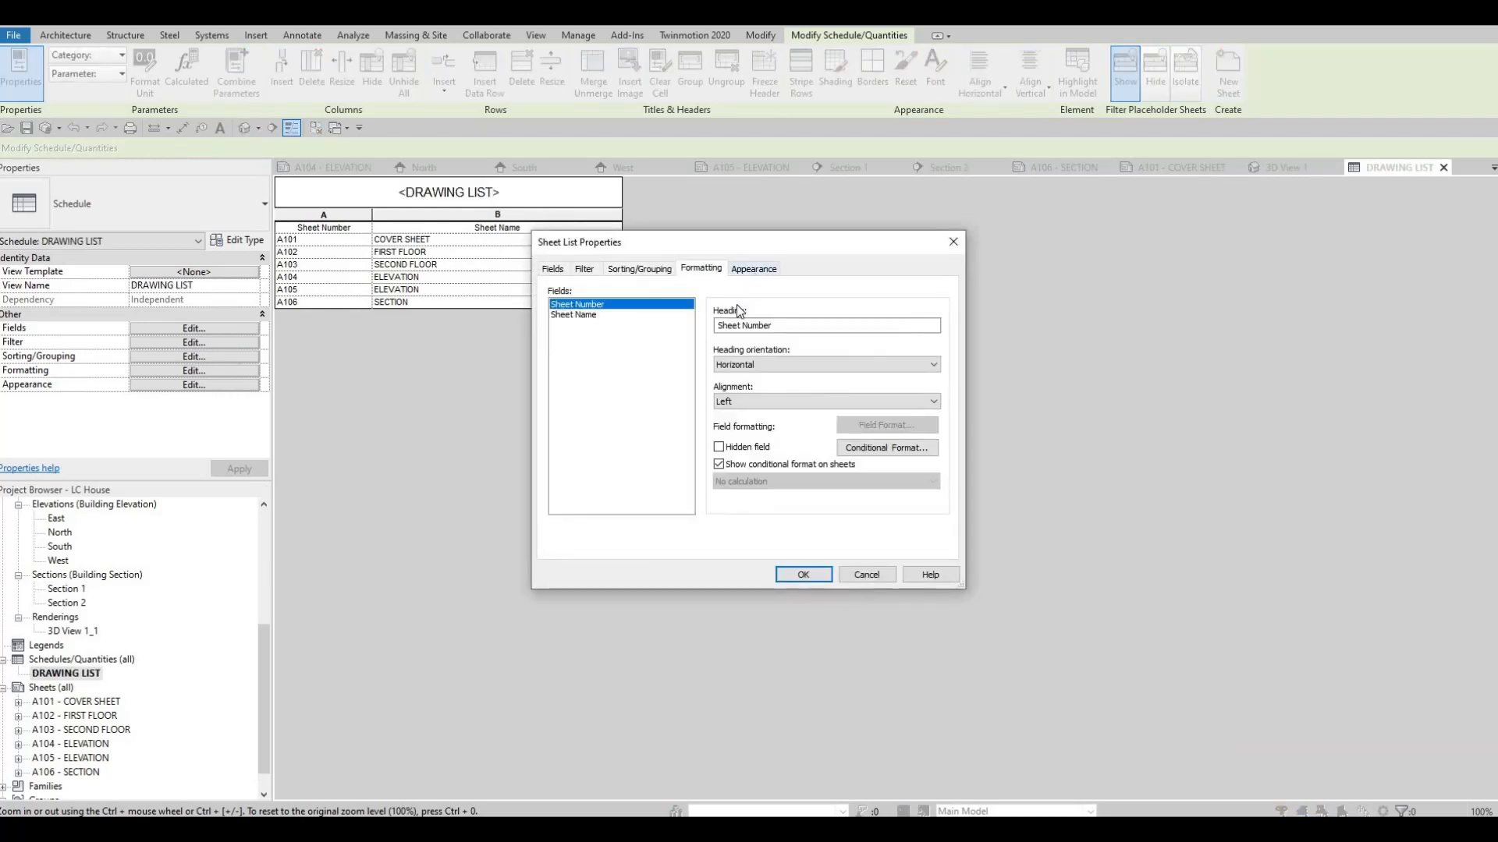
{"action": "left_click", "coordinate": [753, 268]}
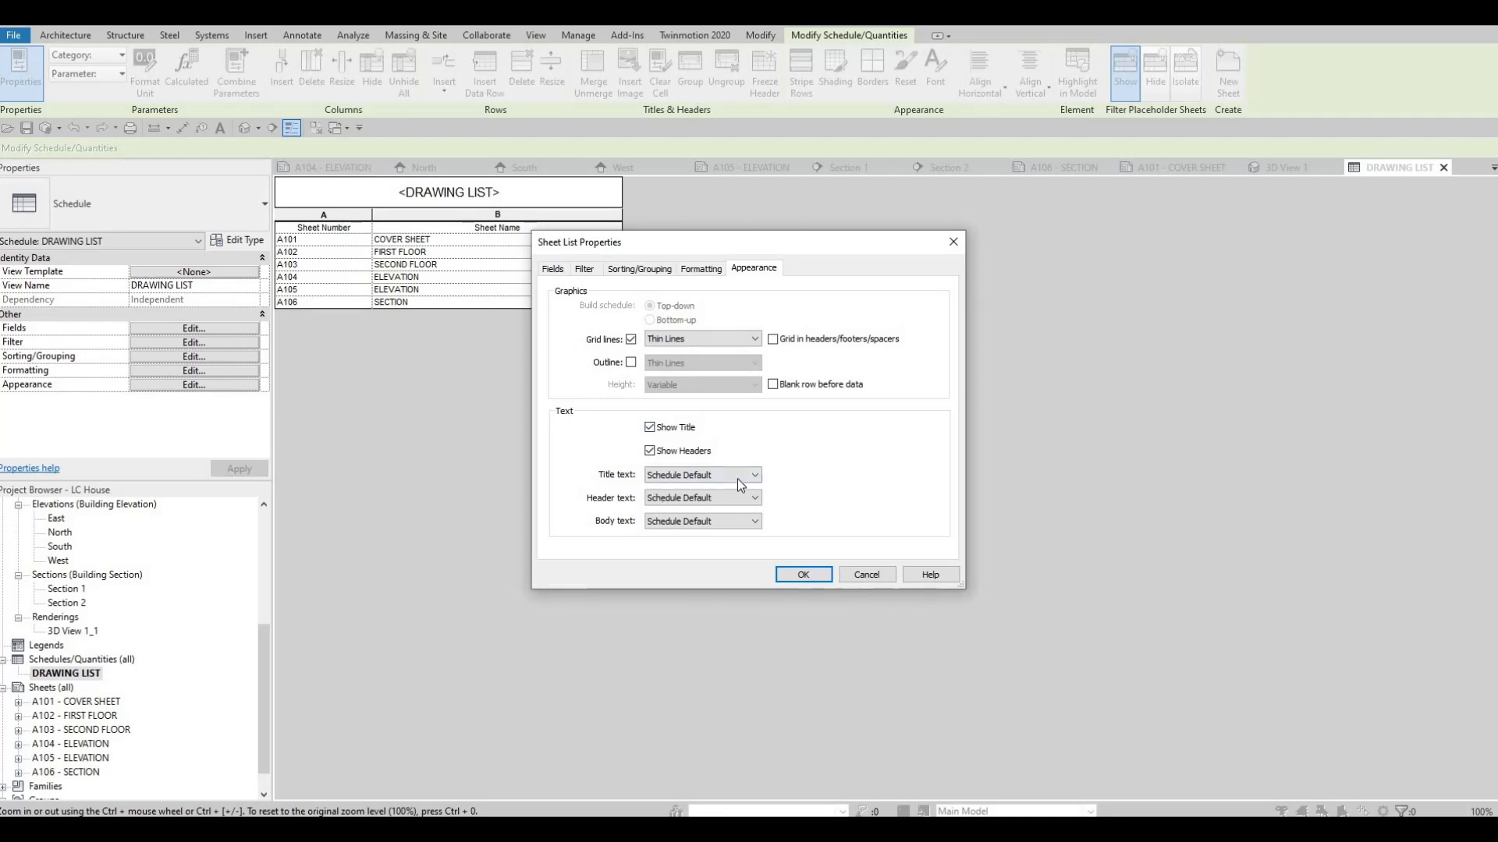
{"action": "left_click", "coordinate": [737, 476]}
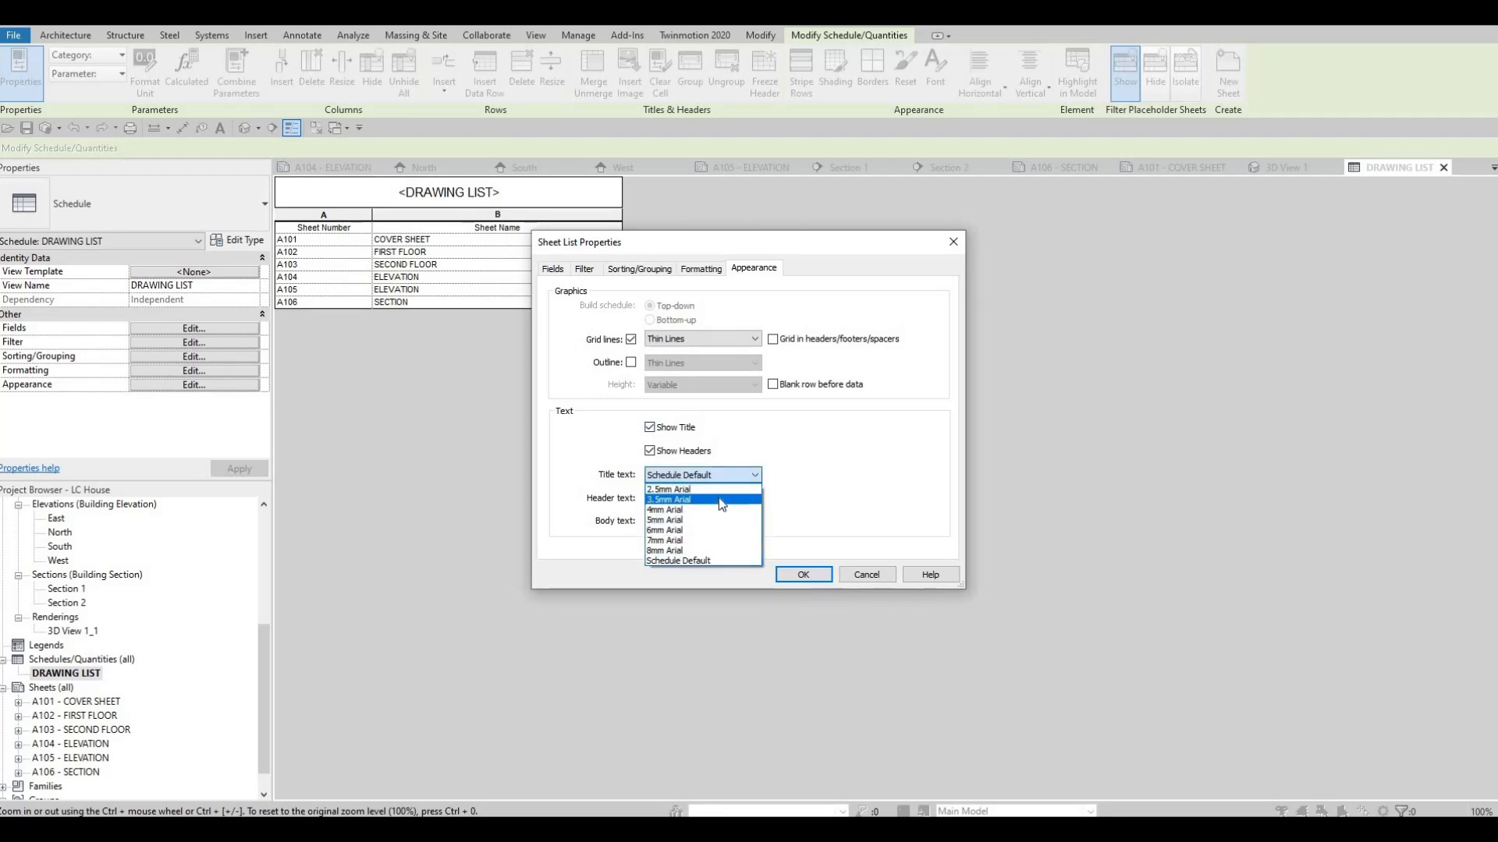
{"action": "left_click", "coordinate": [714, 499]}
{"action": "left_click", "coordinate": [714, 496]}
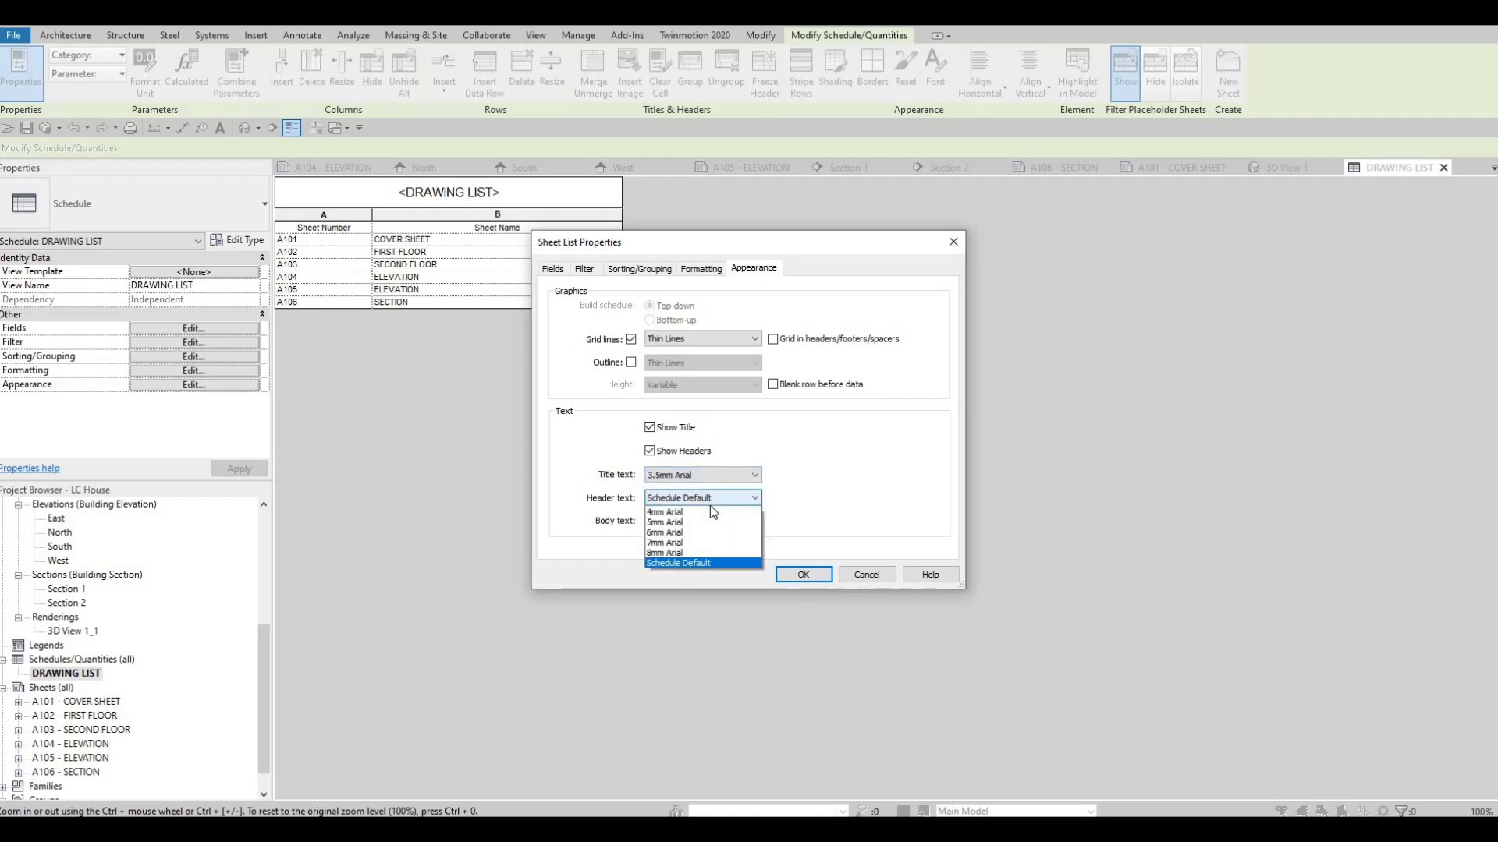
{"action": "left_click", "coordinate": [713, 478]}
{"action": "left_click", "coordinate": [713, 478]}
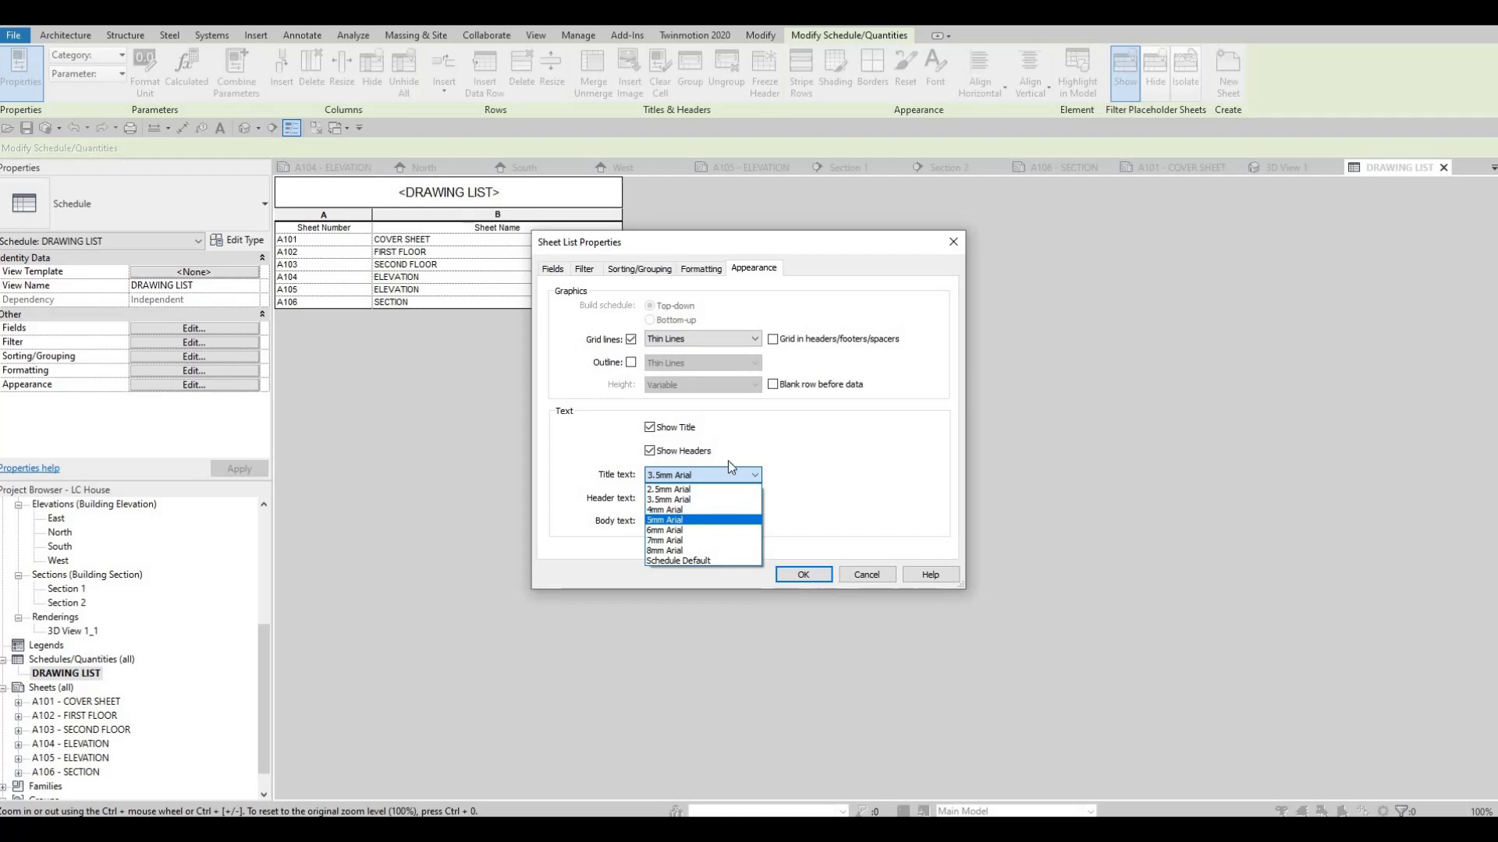
{"action": "left_click", "coordinate": [685, 519]}
Set the schedule's header text to 3.5mm Arial and its body text to 2.5mm Arial, and apply the settings.
{"action": "left_click", "coordinate": [685, 502]}
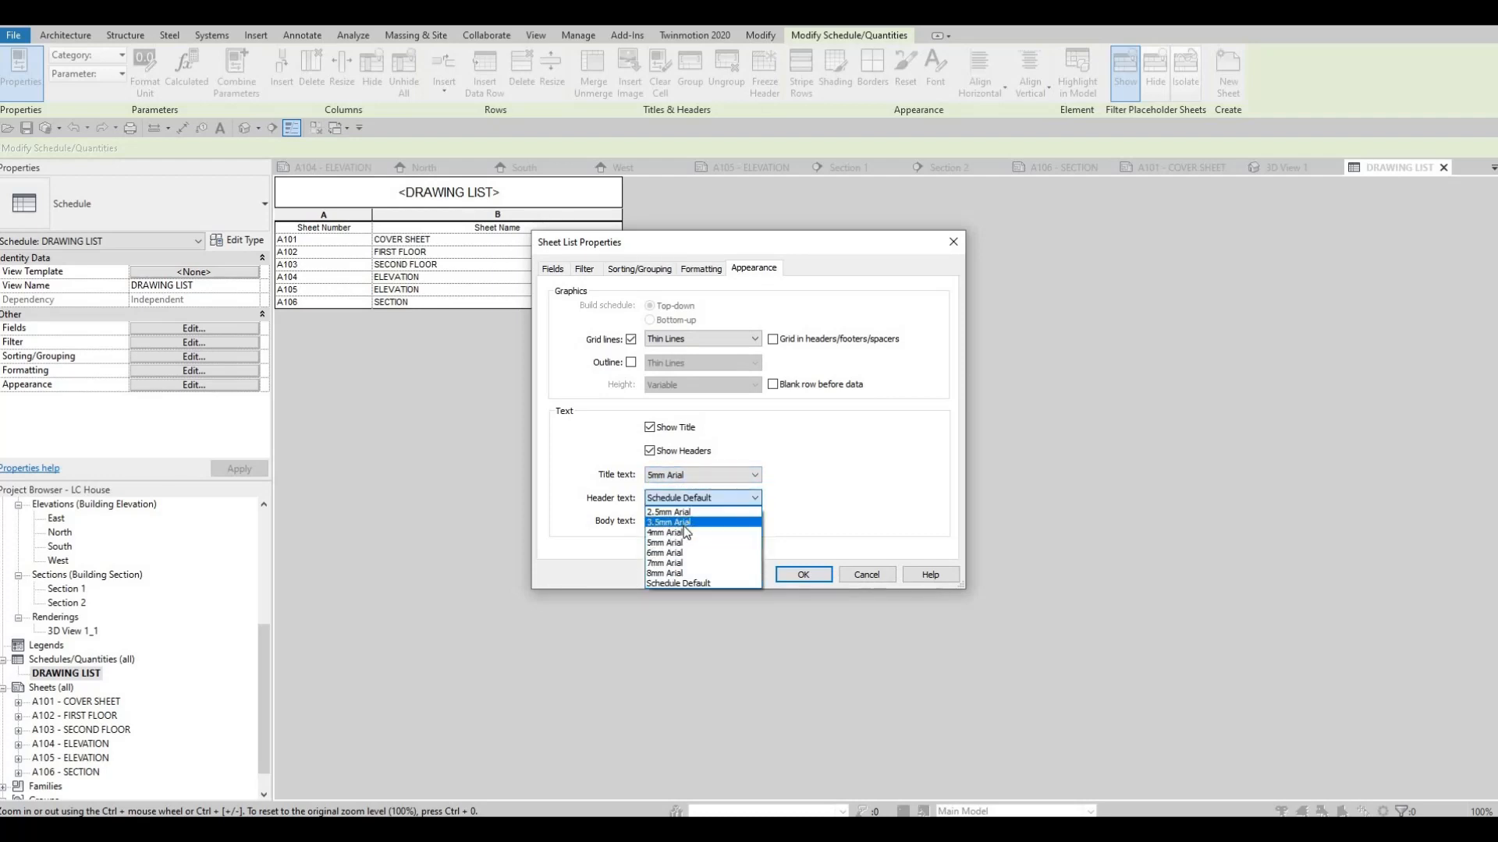
{"action": "left_click", "coordinate": [686, 521]}
{"action": "left_click", "coordinate": [702, 521]}
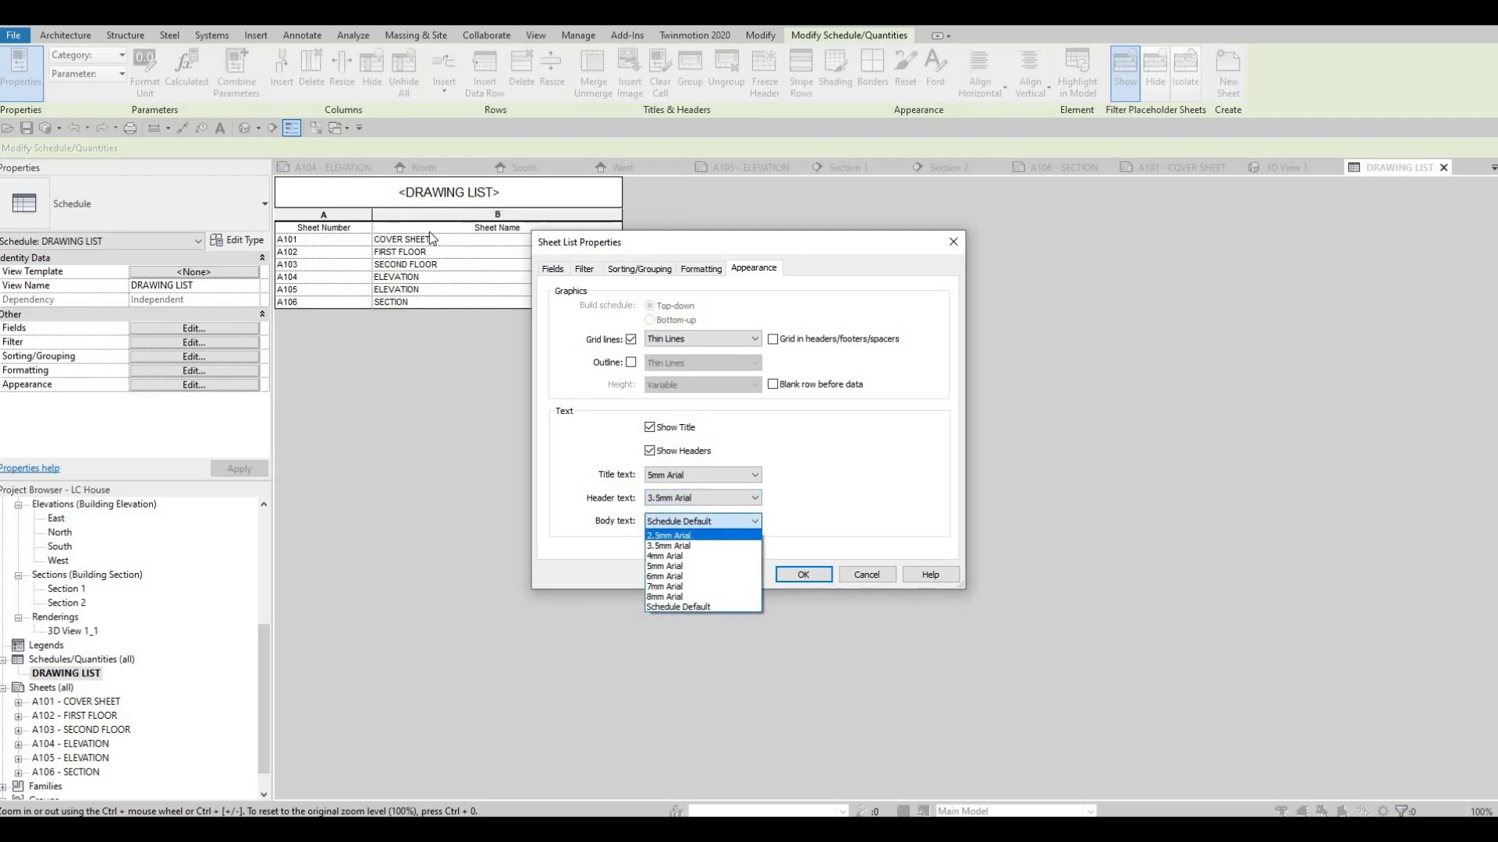
{"action": "left_click", "coordinate": [659, 536]}
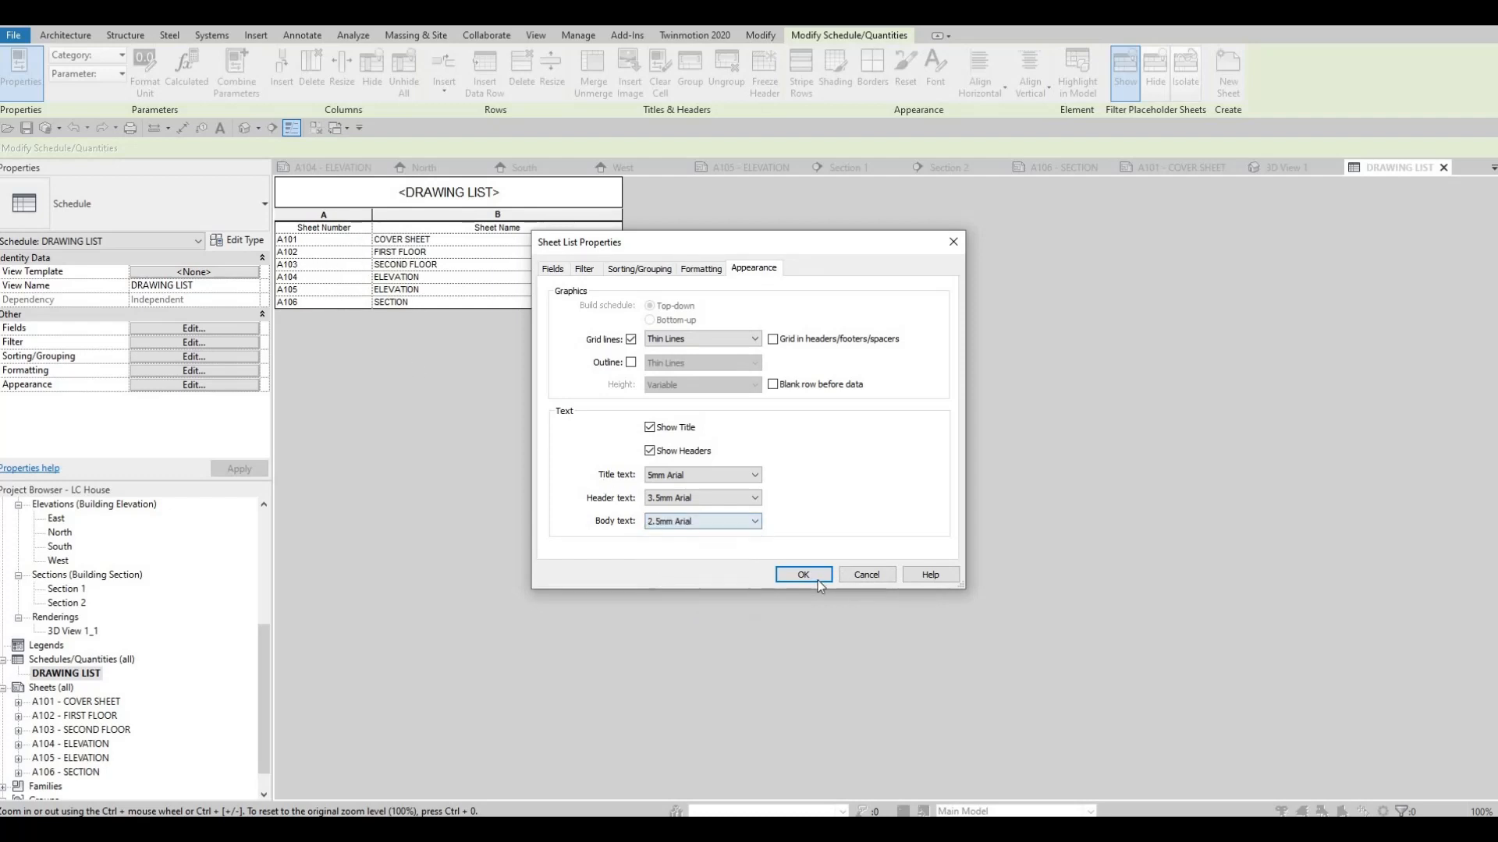
{"action": "left_click", "coordinate": [803, 575]}
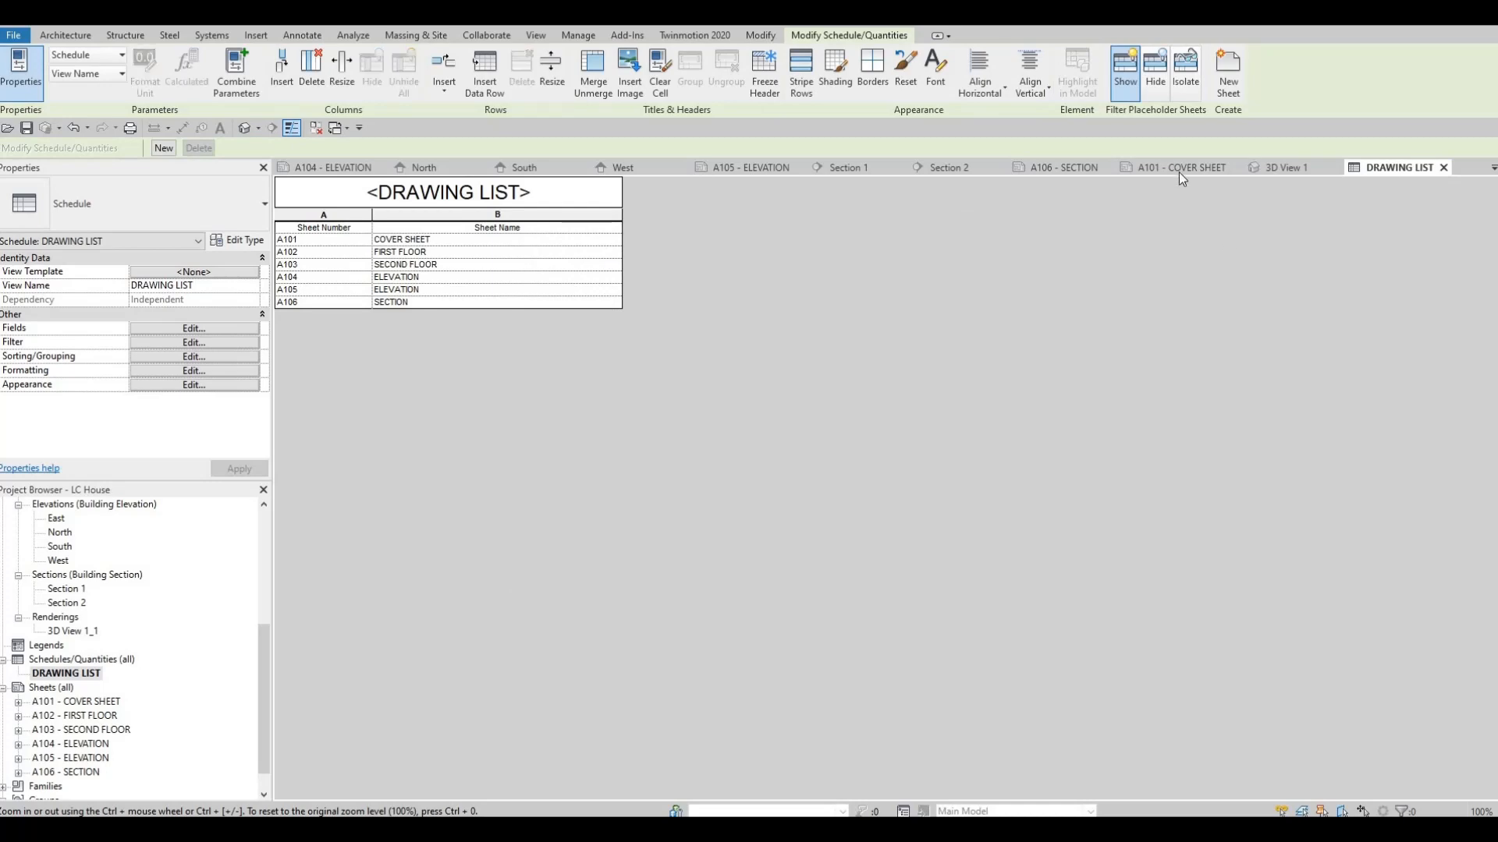
Return to the A101 cover sheet and widen the drawing list's columns so the Sheet Number header fits on one line.
{"action": "left_click", "coordinate": [1148, 172]}
{"action": "scroll", "coordinate": [1080, 288], "scroll_direction": "up", "scroll_amount": 2}
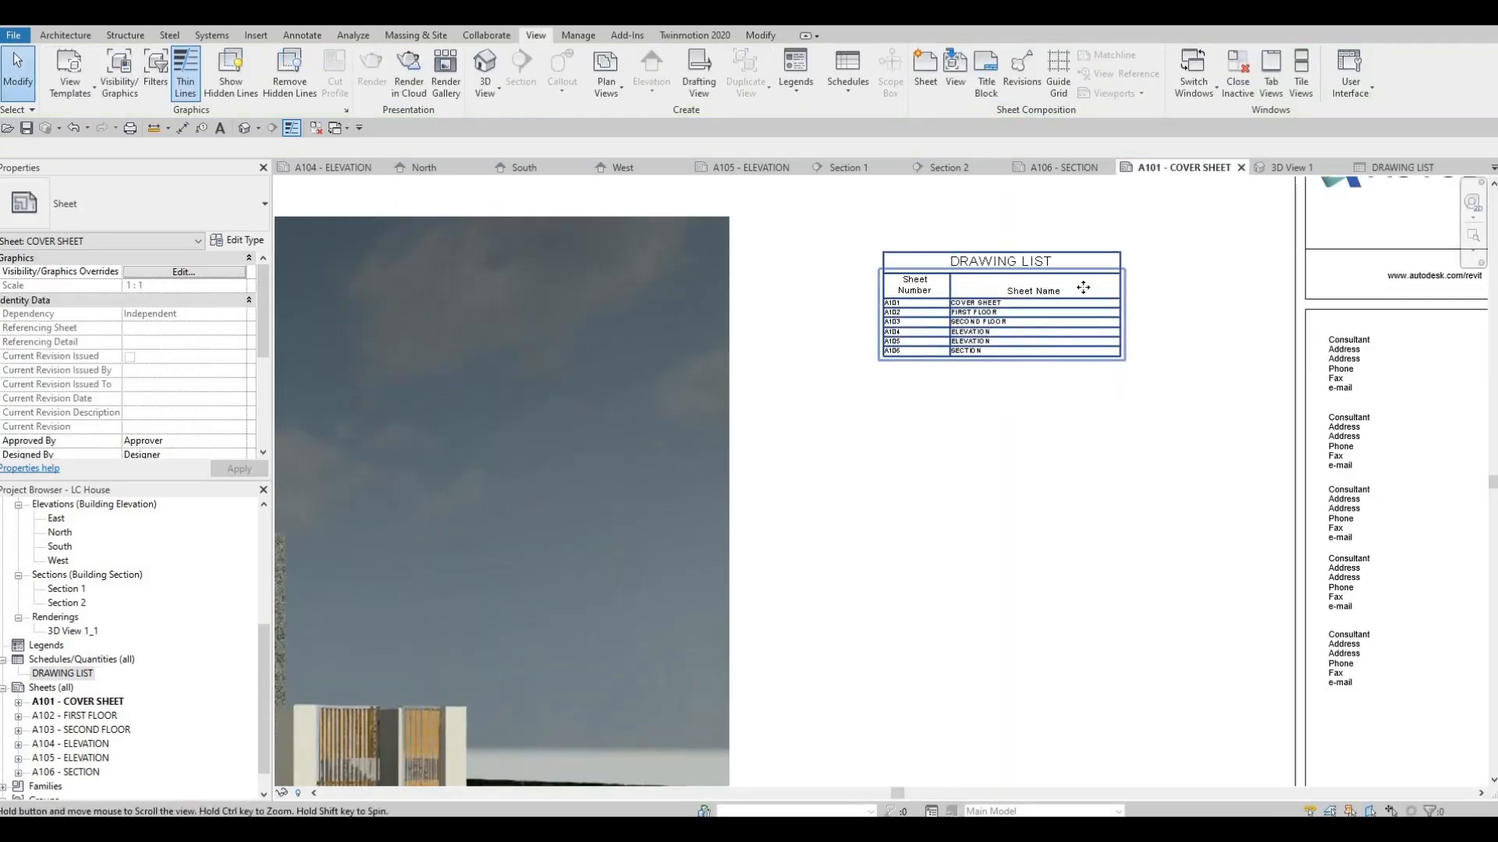
{"action": "key", "text": "Escape"}
{"action": "left_click", "coordinate": [1114, 304]}
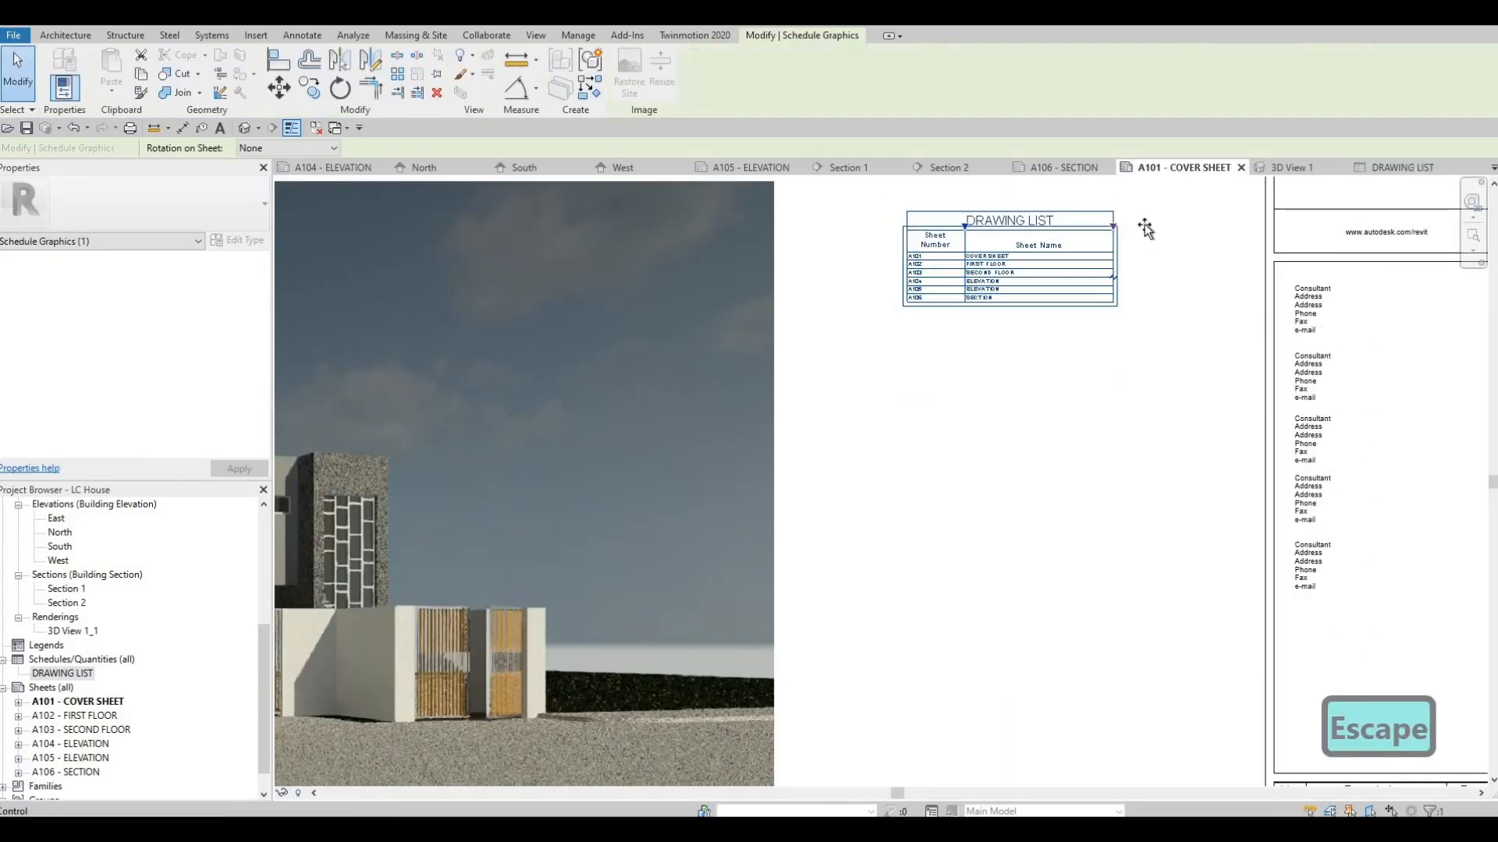
{"action": "left_click_drag", "start_coordinate": [968, 235], "coordinate": [977, 235]}
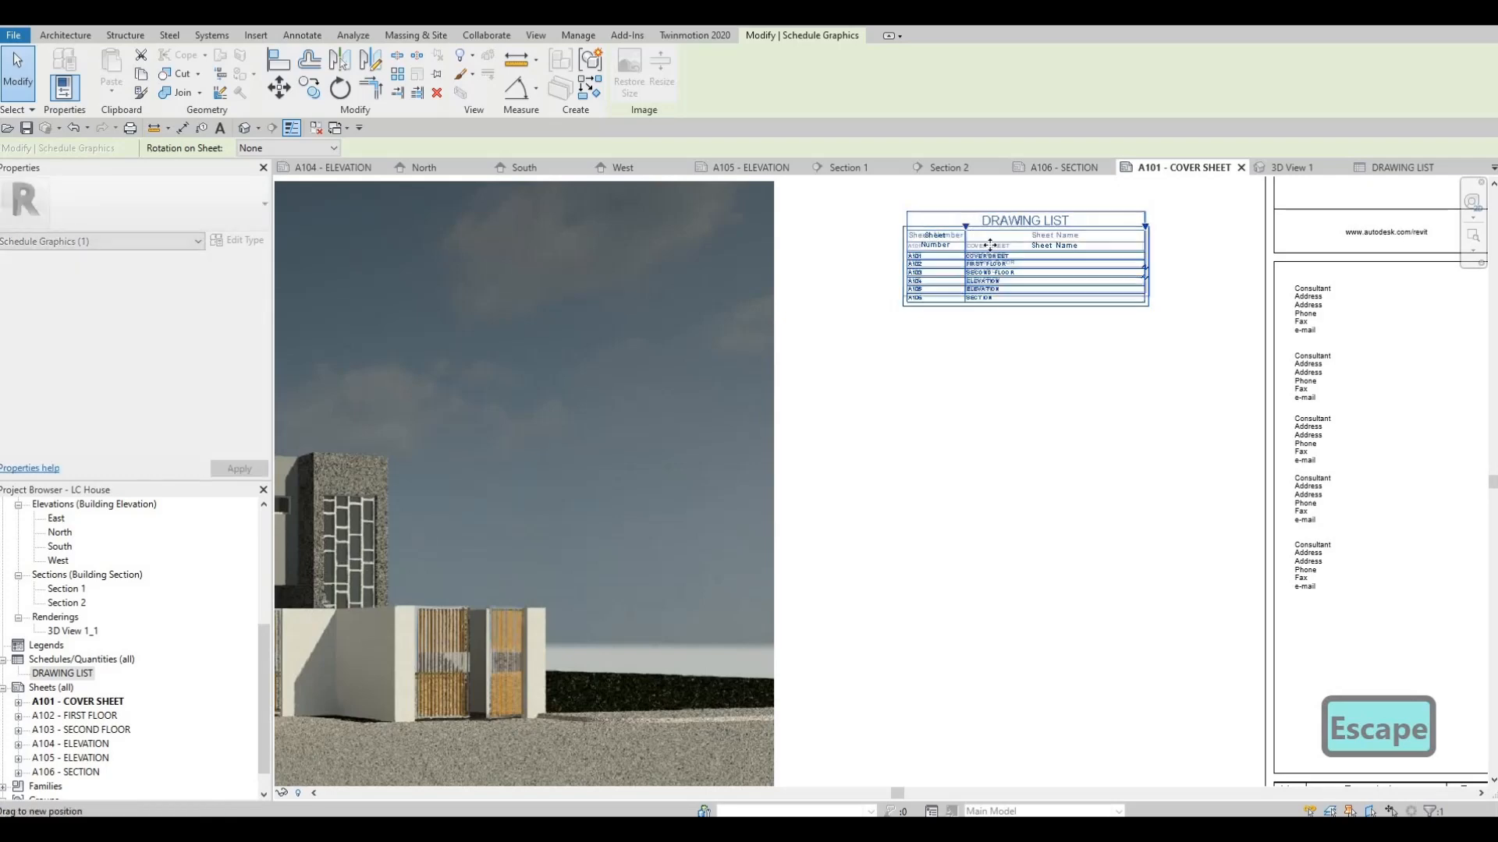
{"action": "left_click", "coordinate": [962, 438]}
{"action": "scroll", "coordinate": [952, 344], "scroll_direction": "down", "scroll_amount": 3}
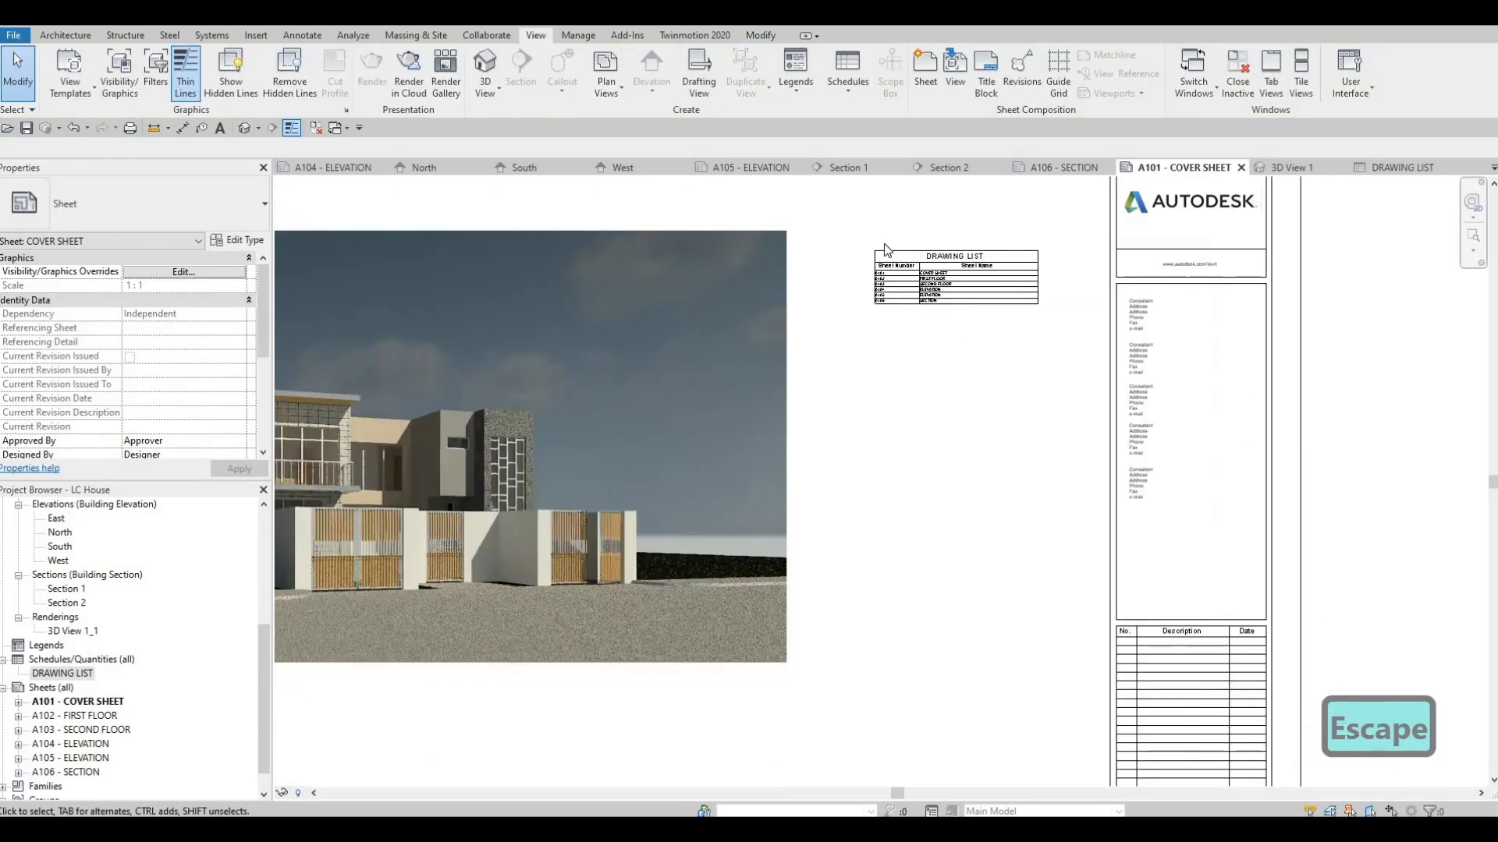
{"action": "scroll", "coordinate": [915, 277], "scroll_direction": "up", "scroll_amount": 4}
{"action": "scroll", "coordinate": [922, 363], "scroll_direction": "down", "scroll_amount": 9}
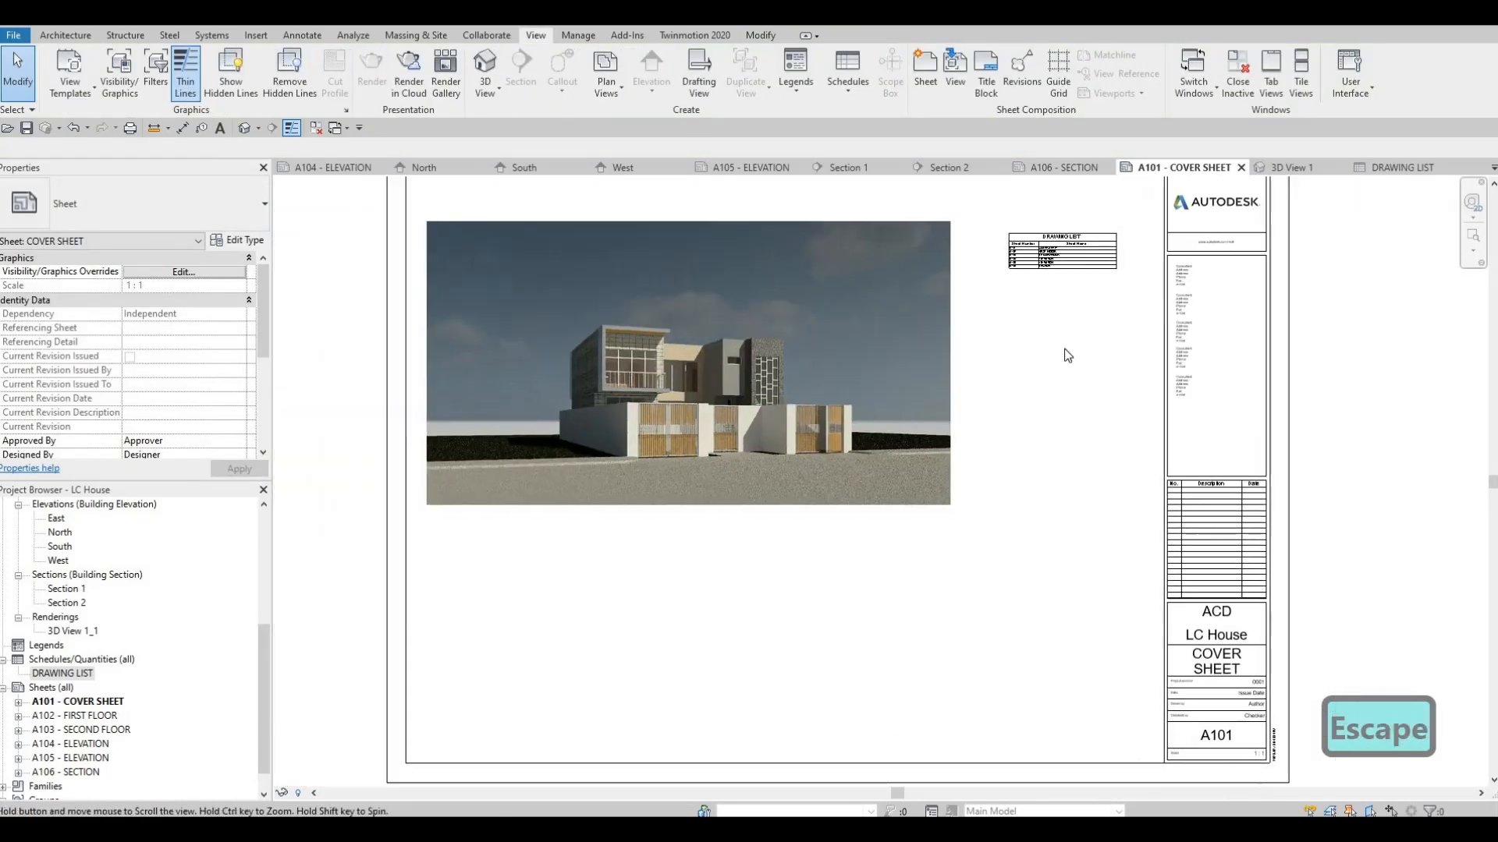
{"action": "middle_click_drag", "start_coordinate": [540, 458], "coordinate": [488, 468]}
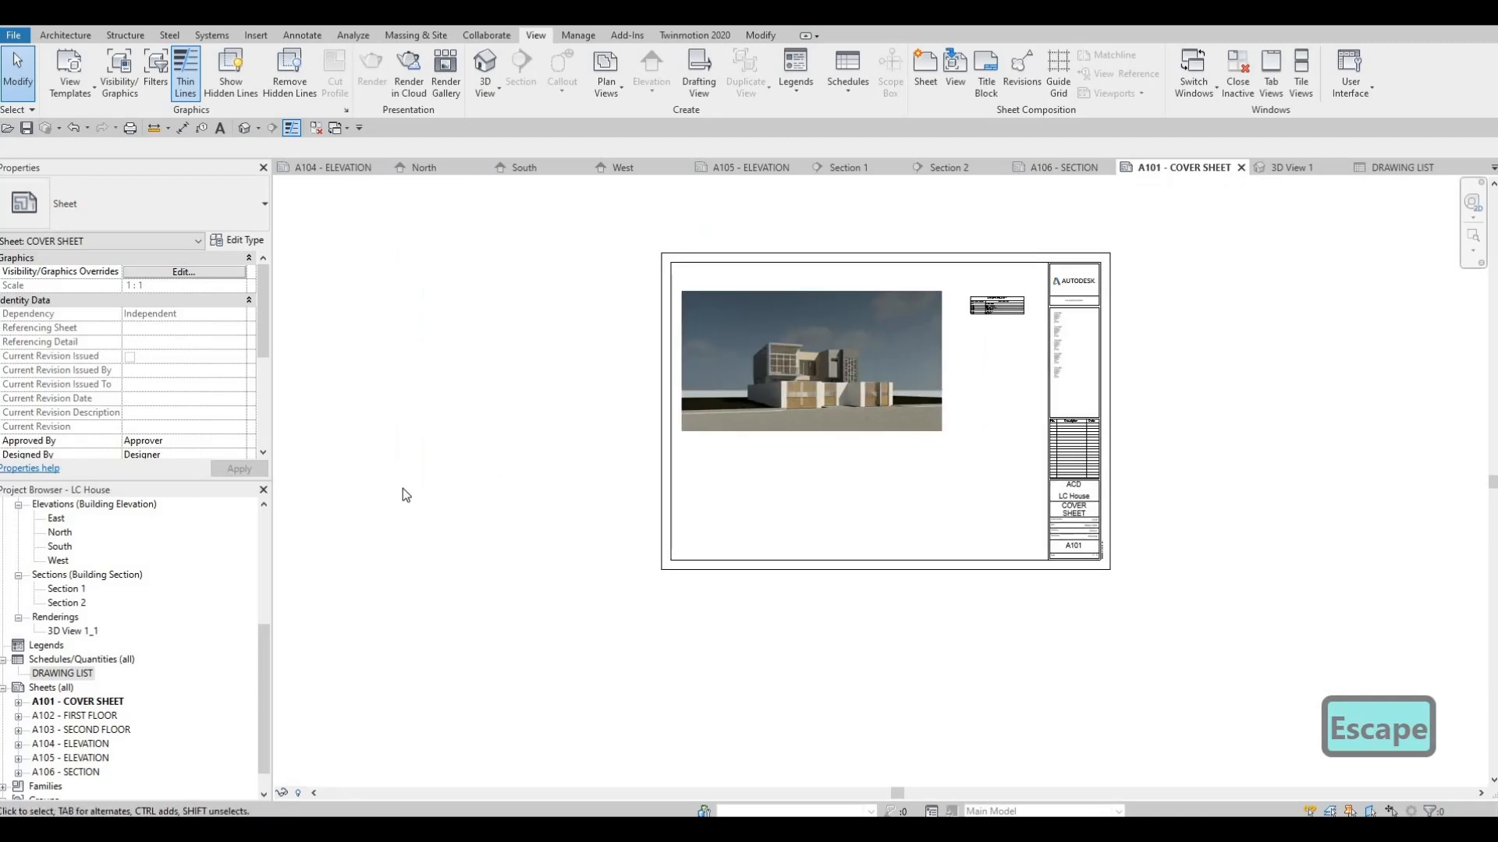
Set up a print of selected views/sheets, combined into a single file.
{"action": "left_click", "coordinate": [131, 127]}
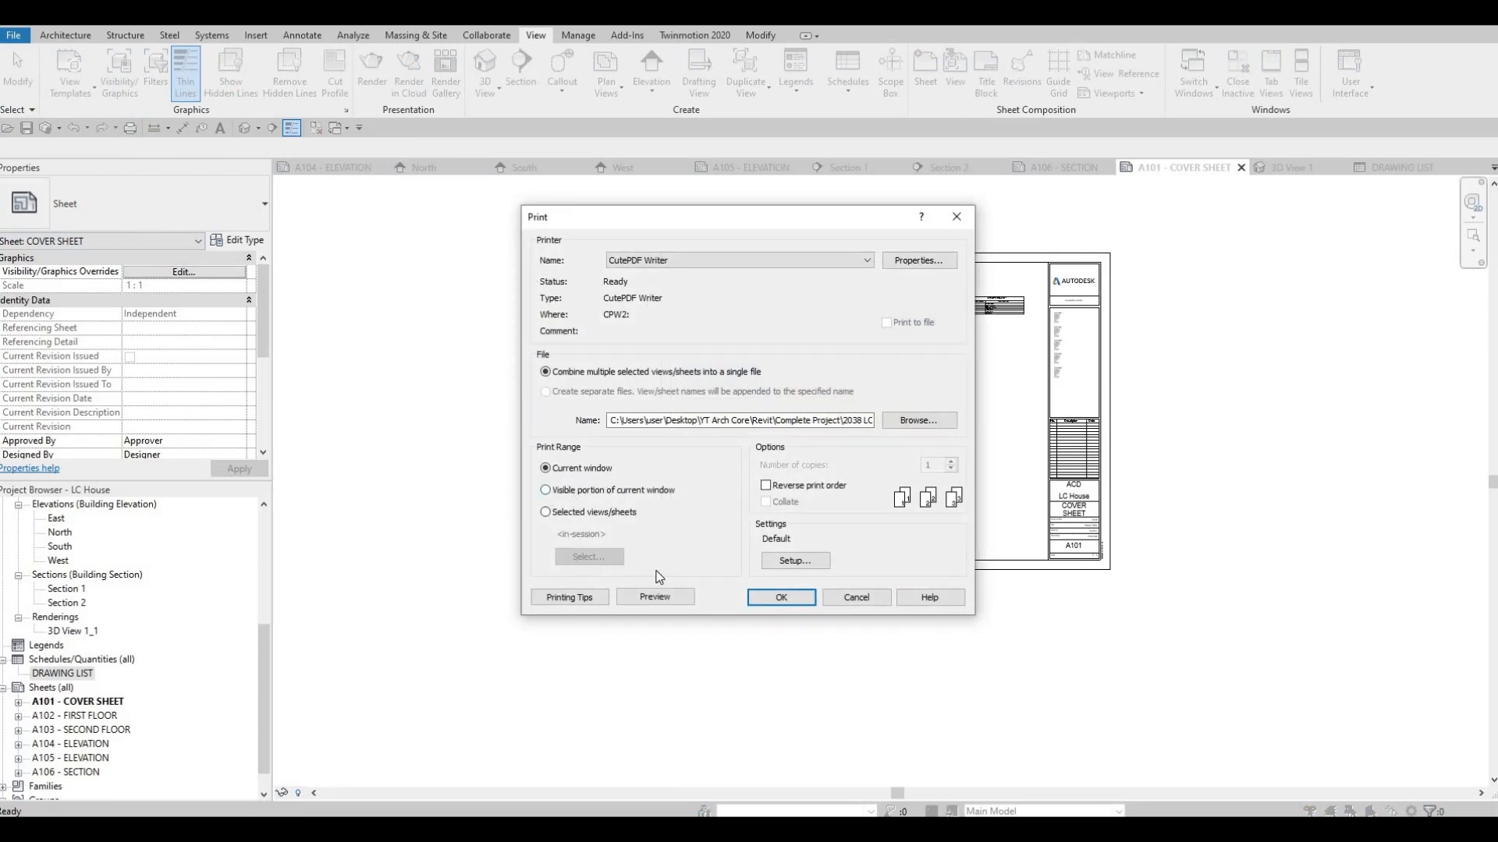
{"action": "left_click", "coordinate": [546, 513]}
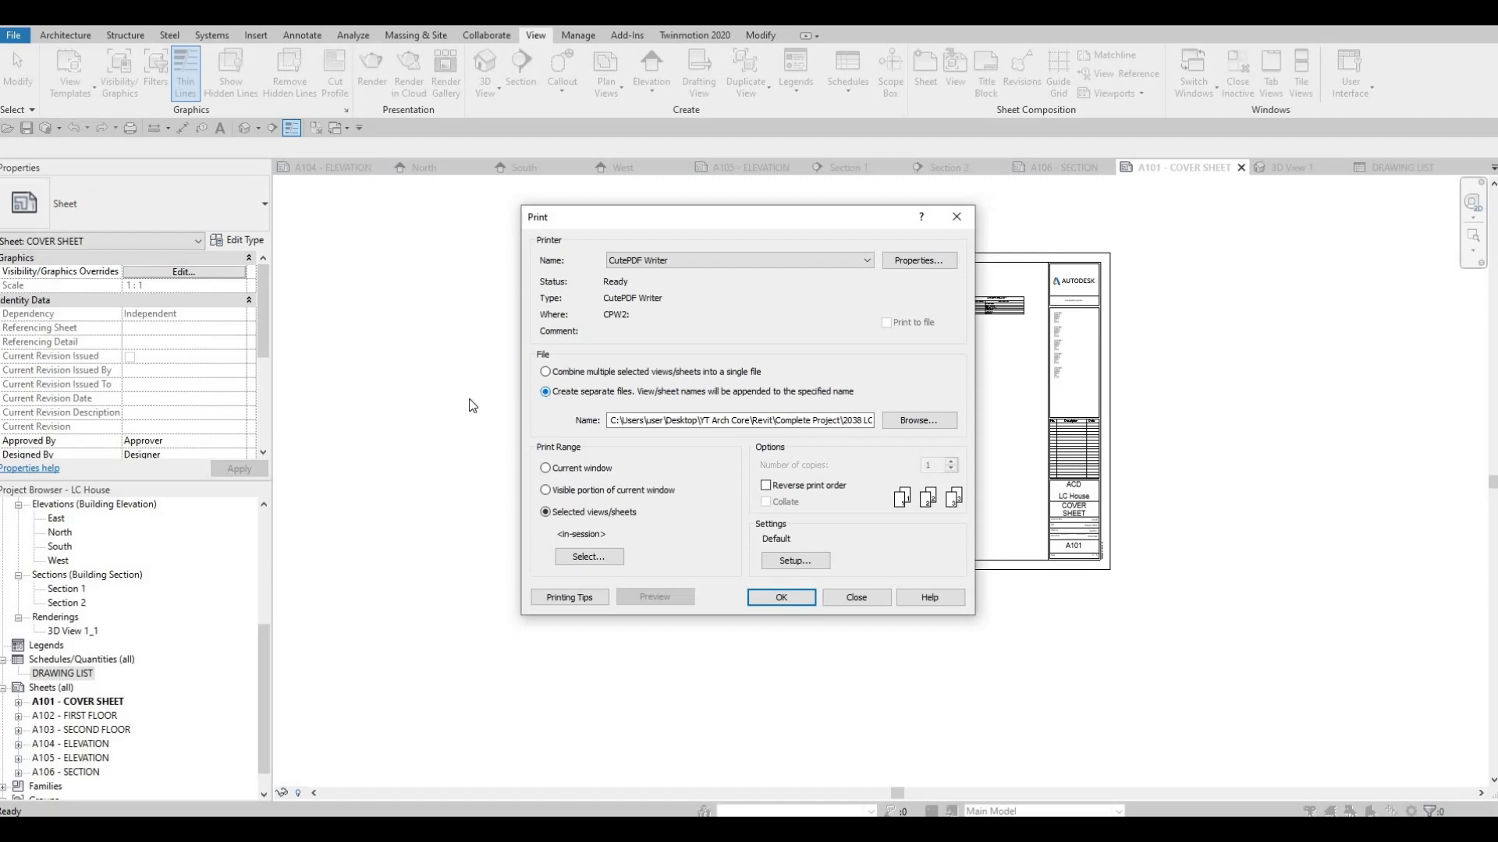
{"action": "left_click", "coordinate": [546, 372]}
Include all sheets from A101 to A106 without views in the print selection and save it as a set named FULL SET.
{"action": "left_click", "coordinate": [581, 557]}
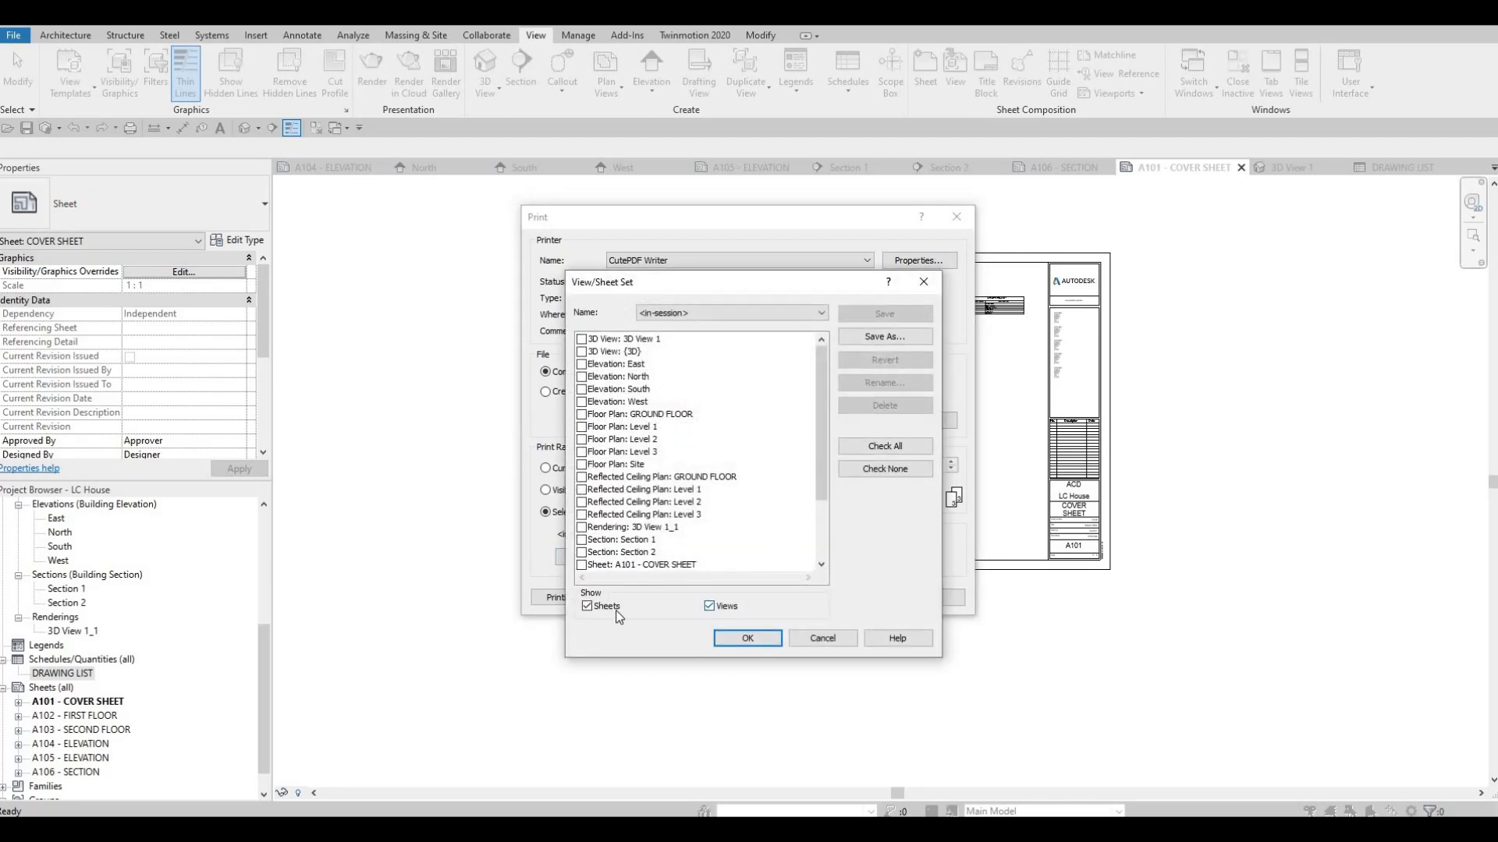
{"action": "left_click", "coordinate": [709, 606]}
{"action": "left_click", "coordinate": [881, 447]}
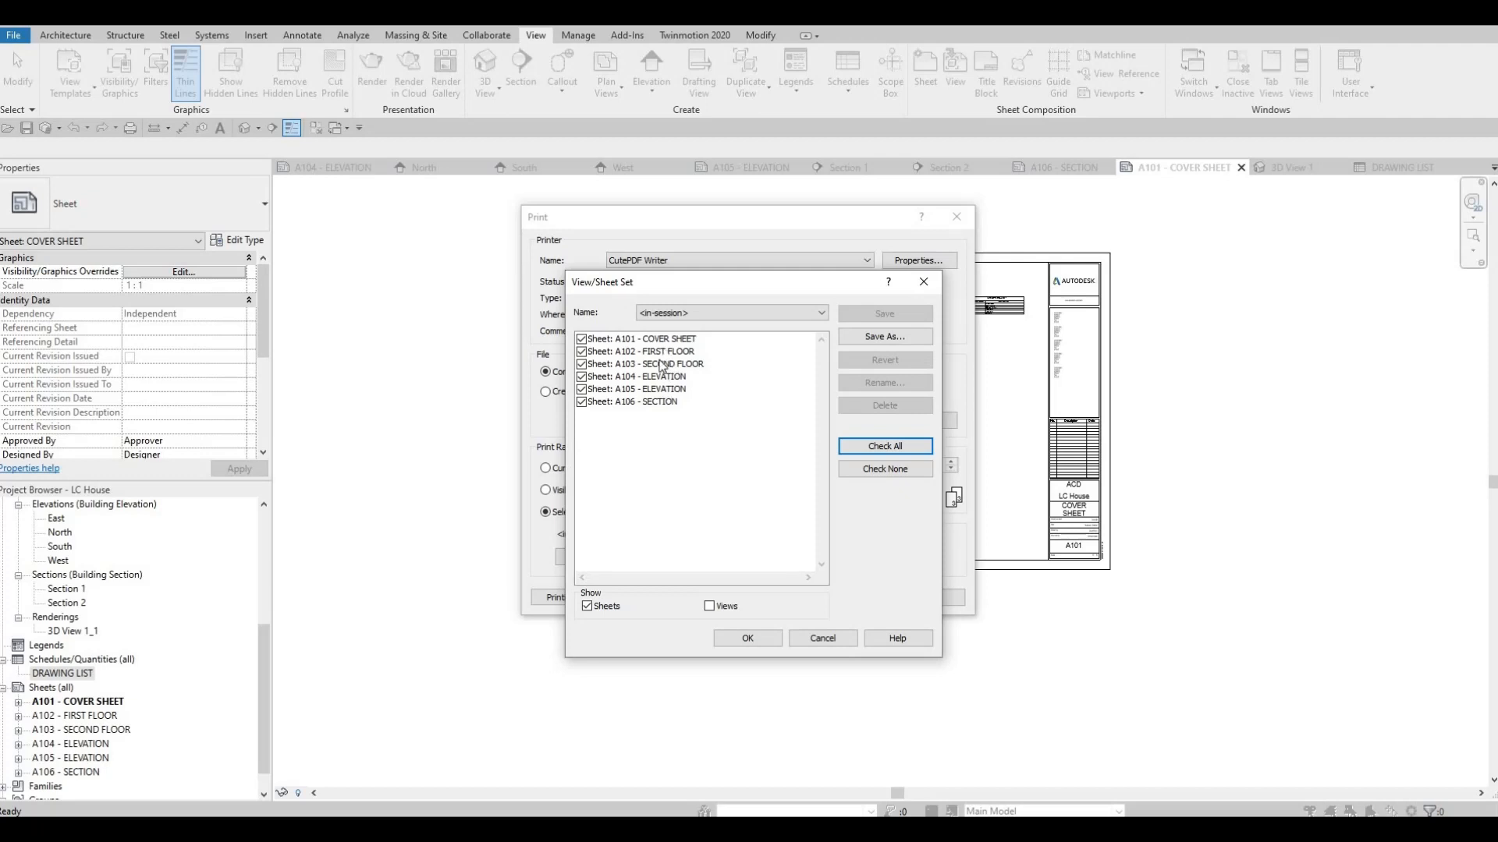
{"action": "left_click", "coordinate": [885, 336]}
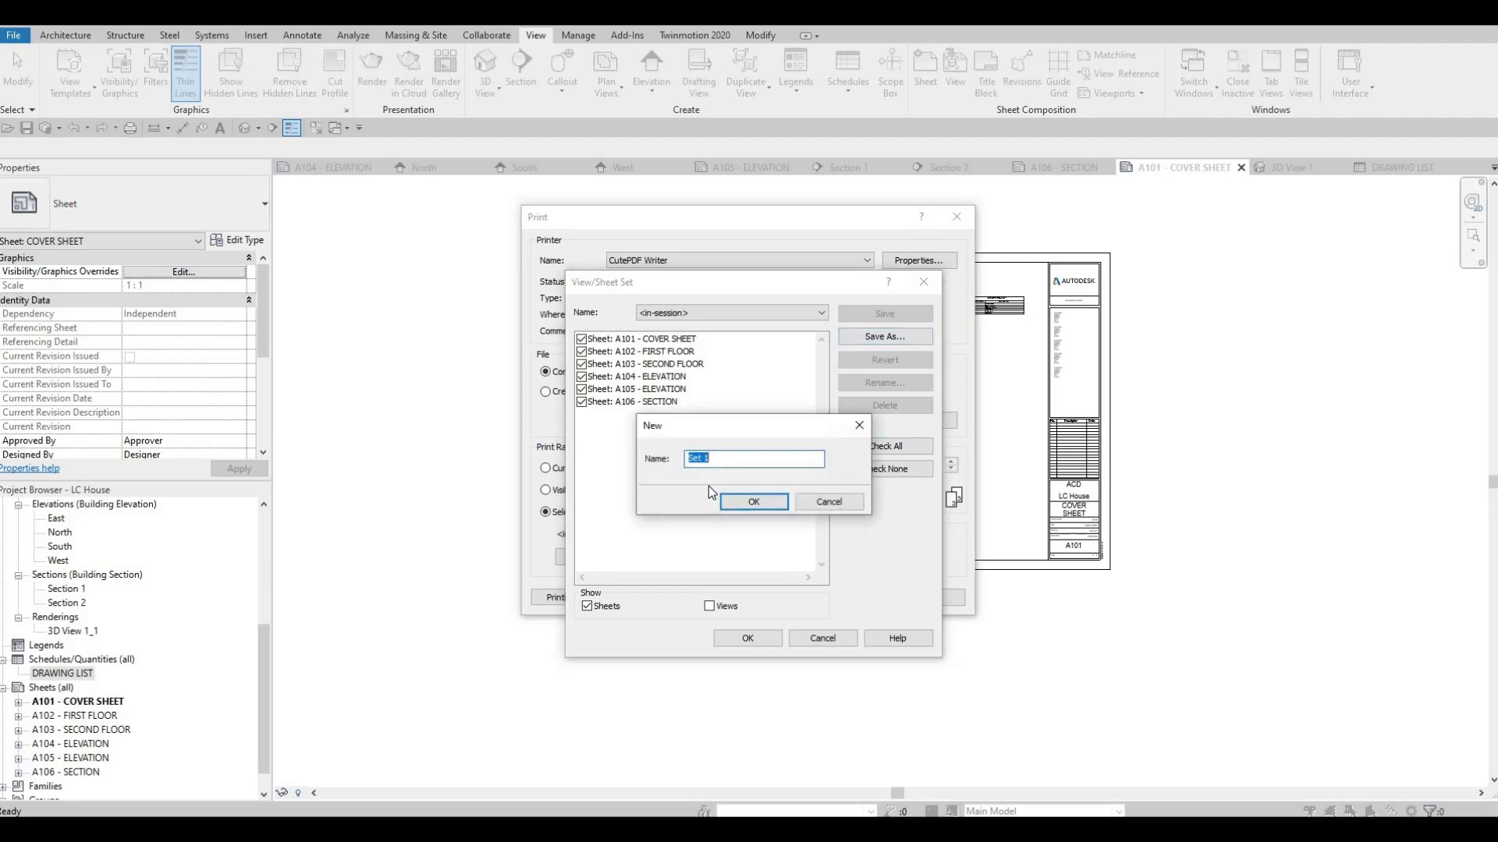
{"action": "type", "text": "FULL SET"}
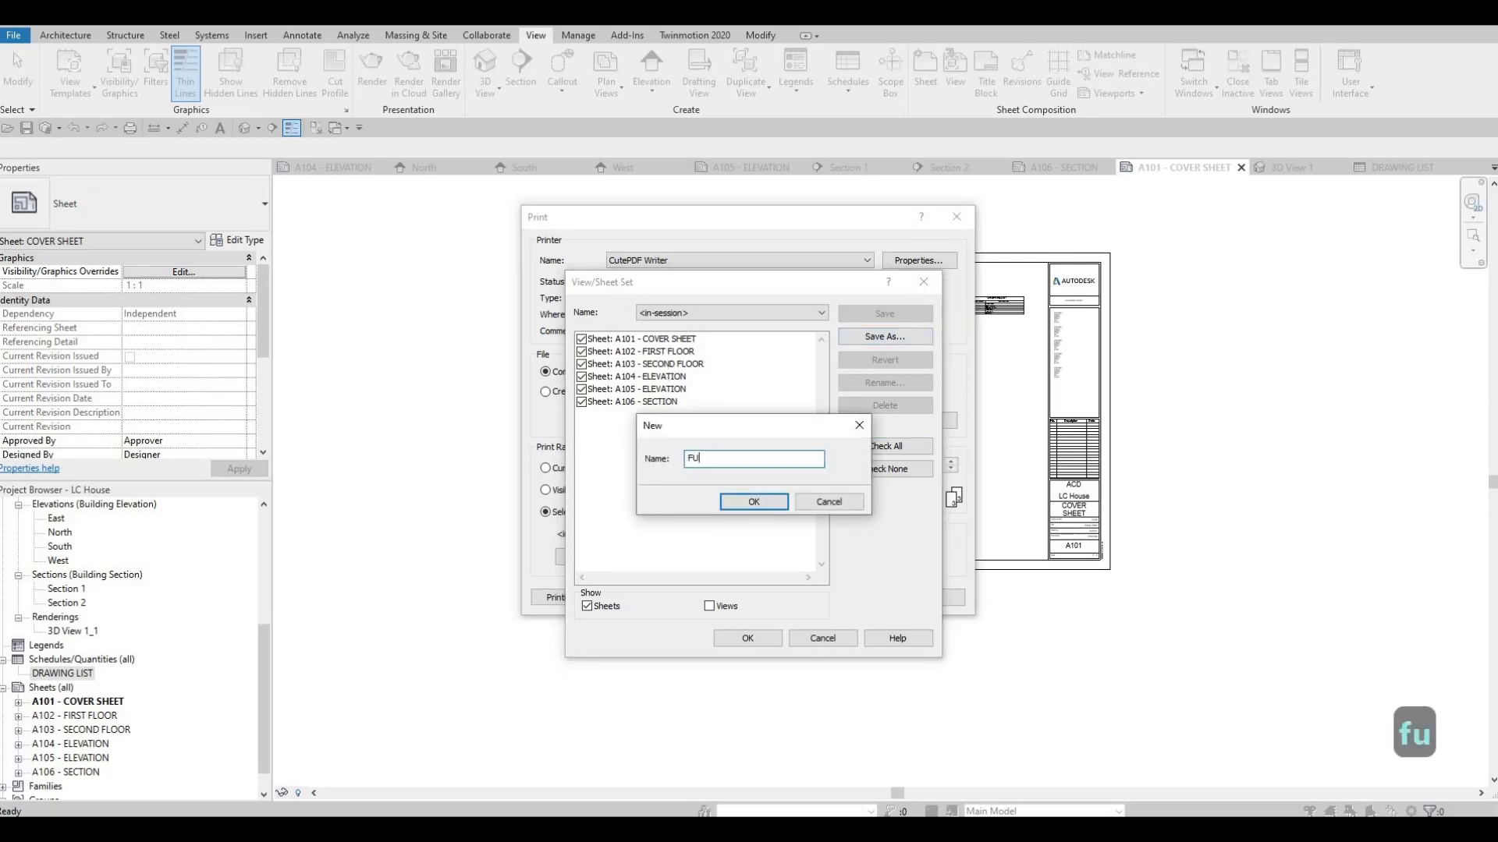
{"action": "left_click", "coordinate": [762, 504]}
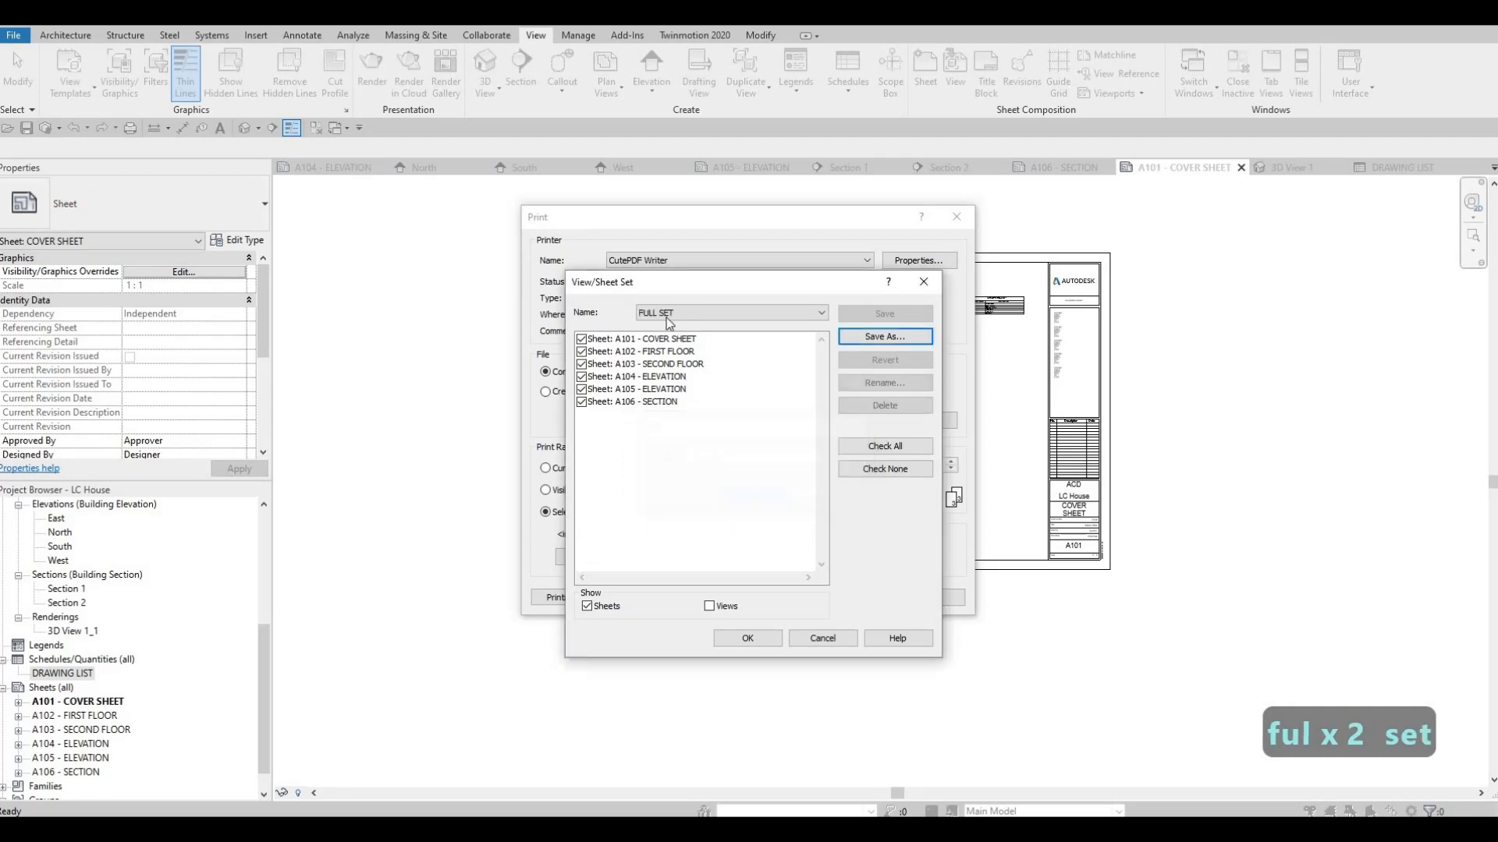
Choose FULL SET as the set of sheets and print it to a PDF.
{"action": "left_click", "coordinate": [741, 313]}
{"action": "left_click", "coordinate": [715, 334]}
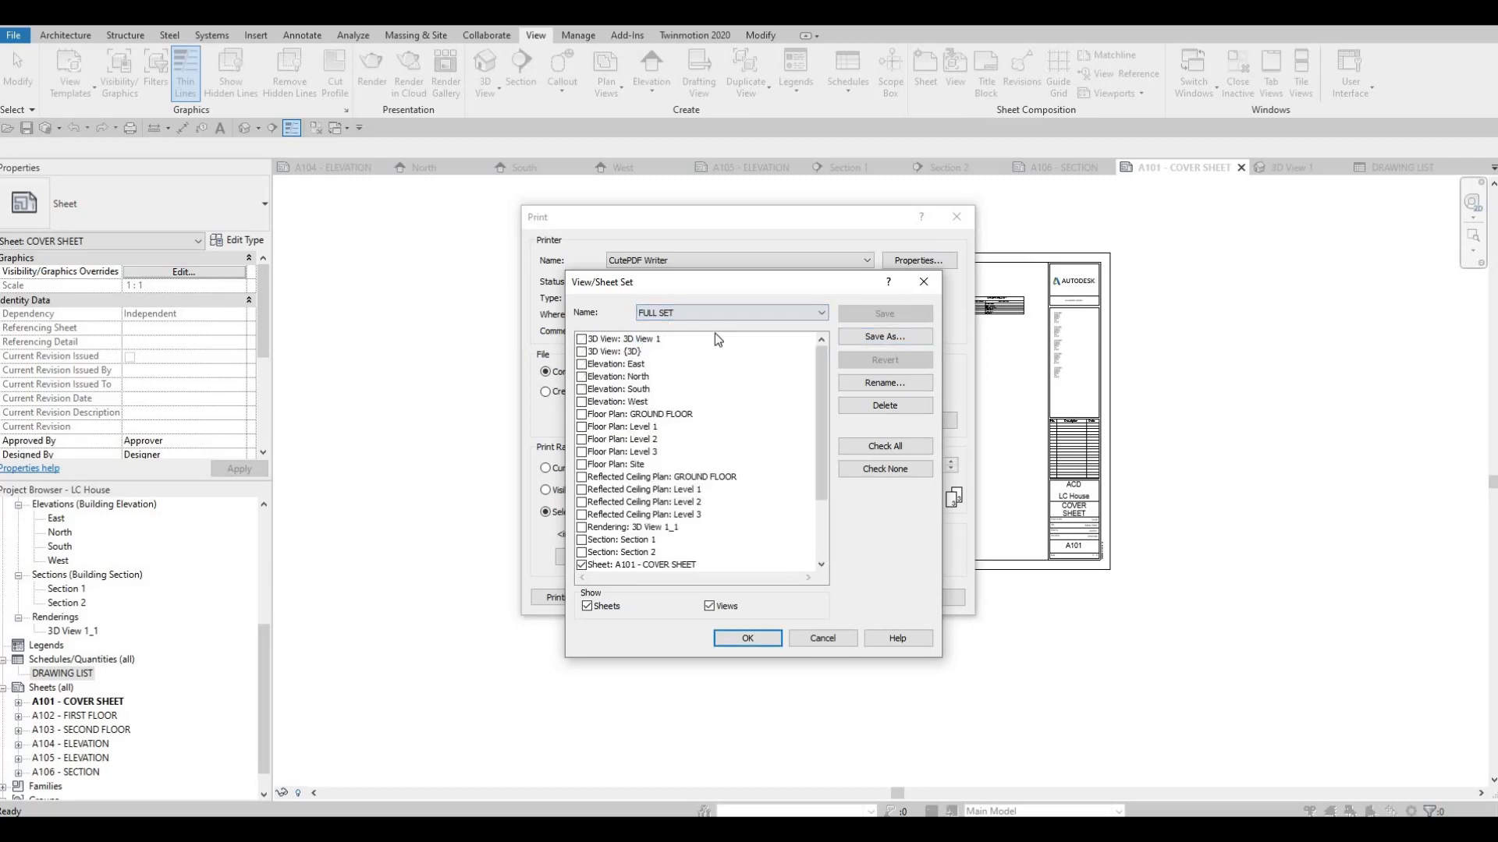
{"action": "left_click", "coordinate": [709, 606]}
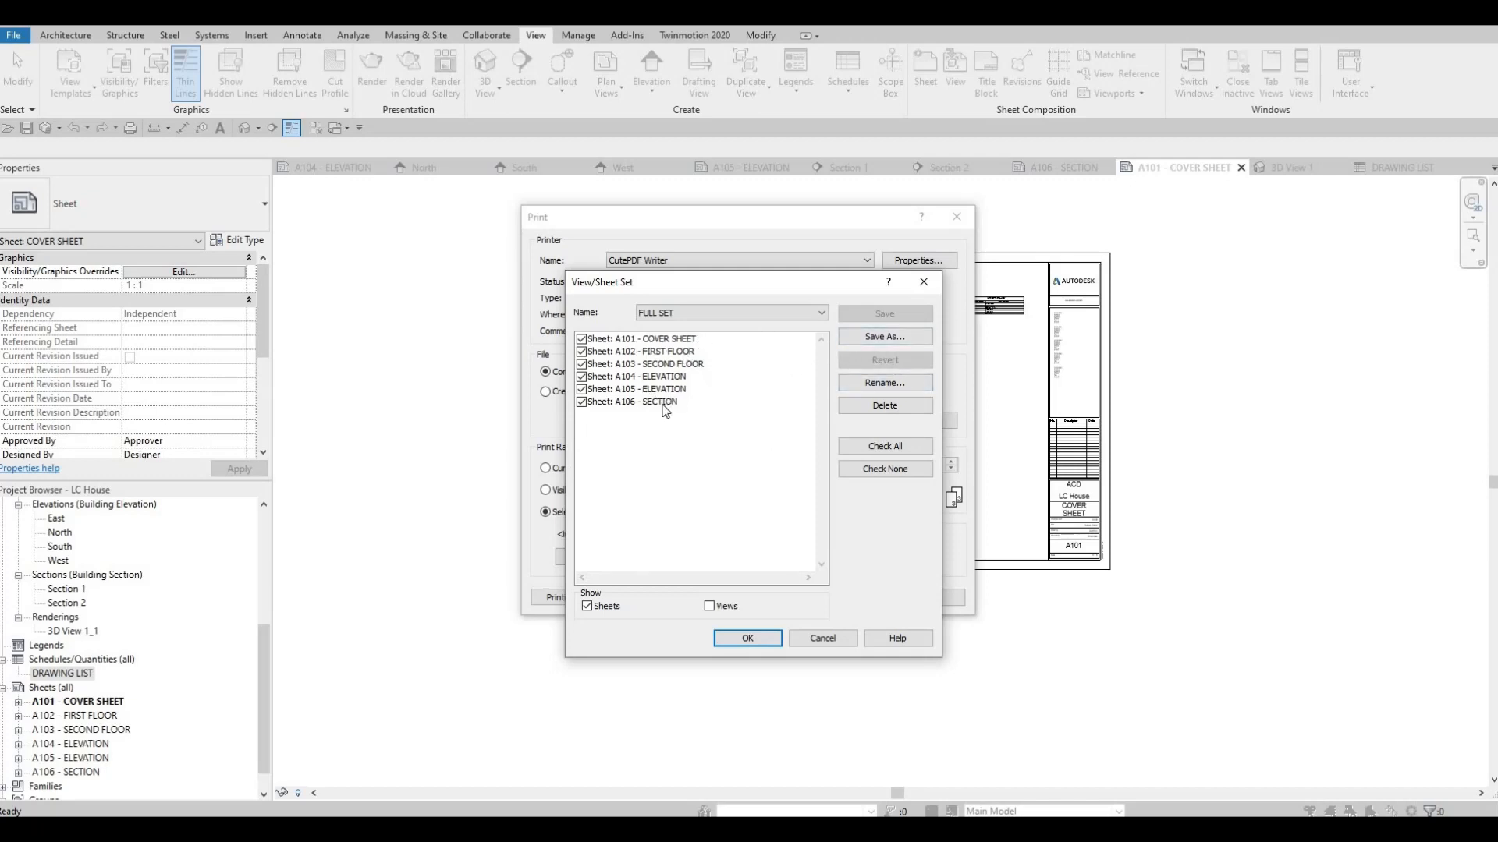
{"action": "left_click", "coordinate": [694, 313]}
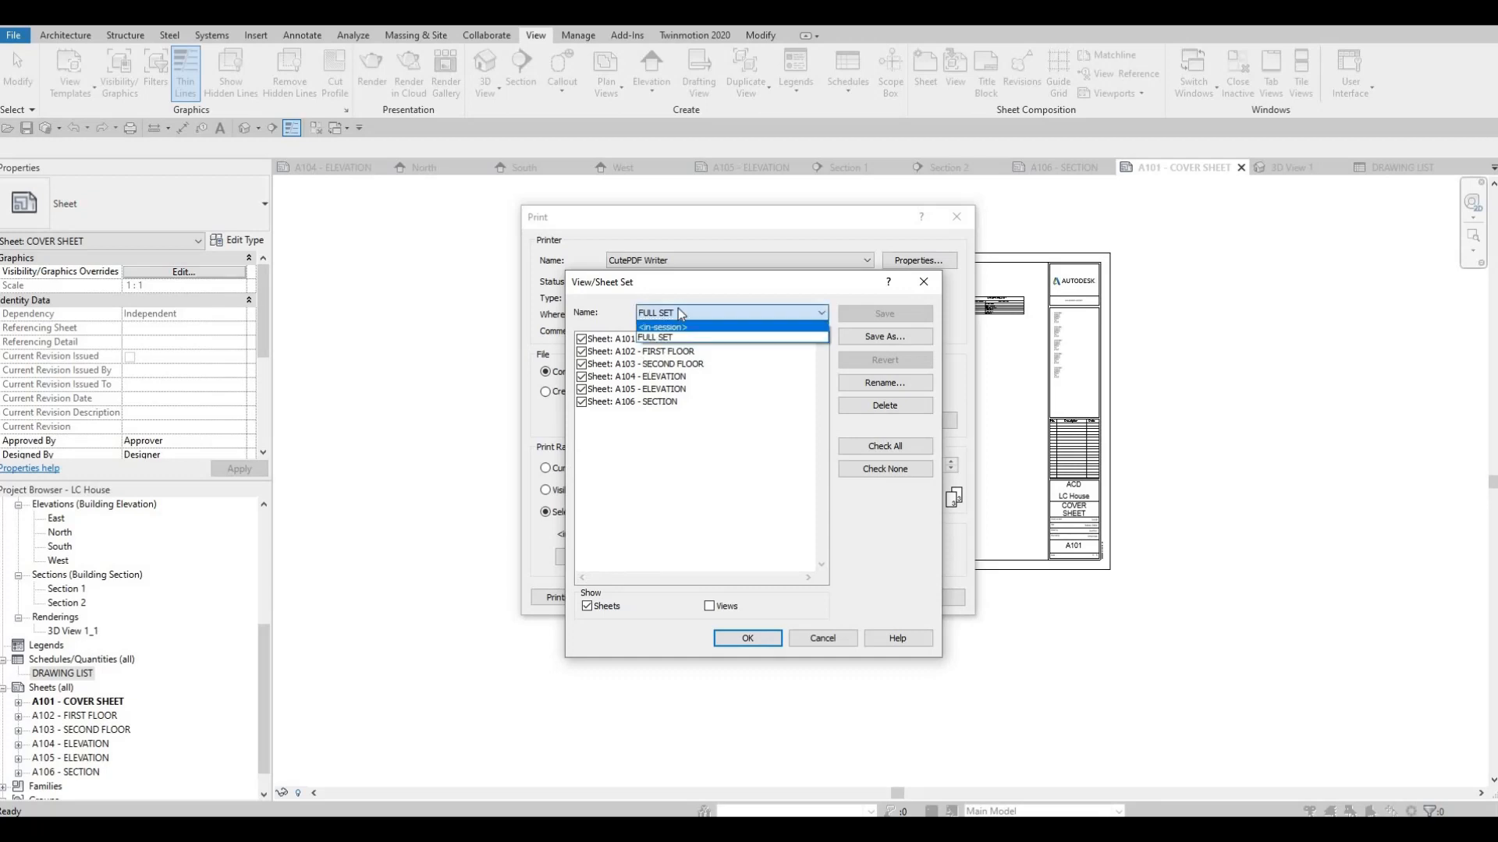
{"action": "left_click", "coordinate": [708, 337]}
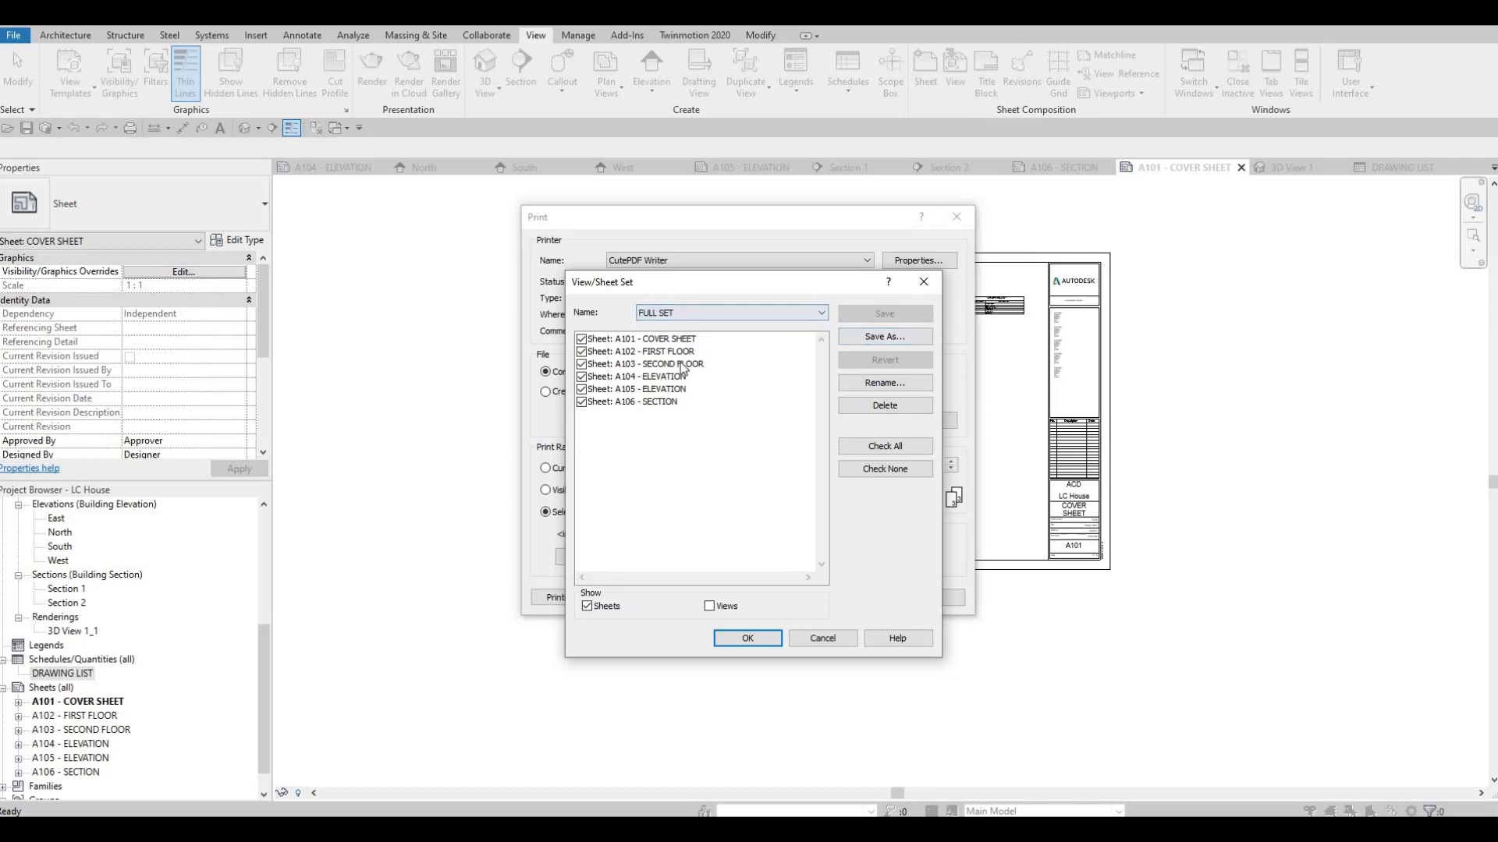
{"action": "left_click", "coordinate": [763, 637]}
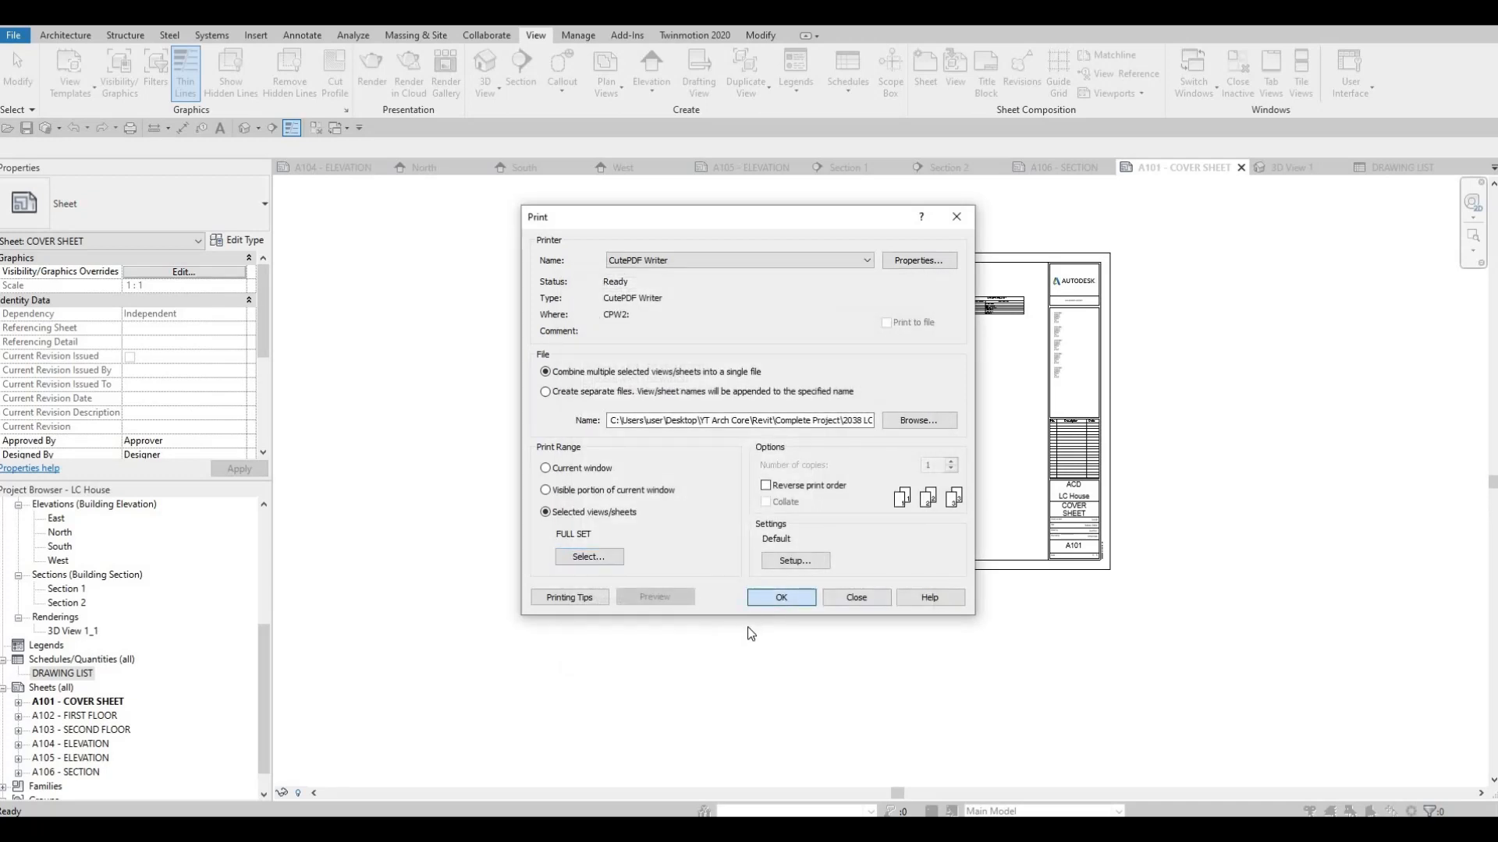
{"action": "key", "text": "Return"}
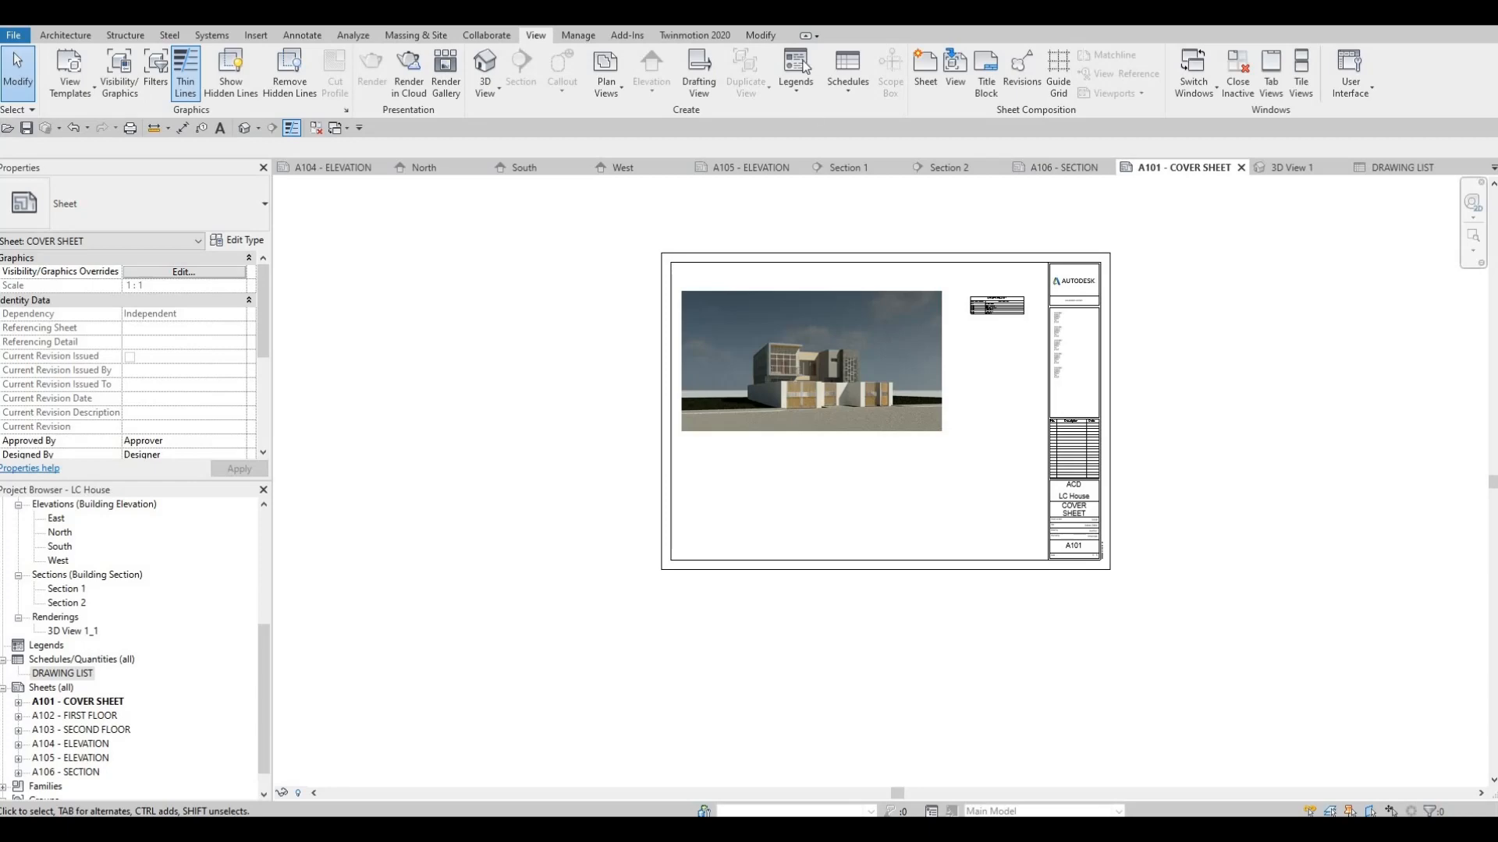
Switch to Adobe Acrobat Reader, enlarge the LC House.pdf window and review the printed sheets through to A106.
{"action": "key", "text": "F1"}
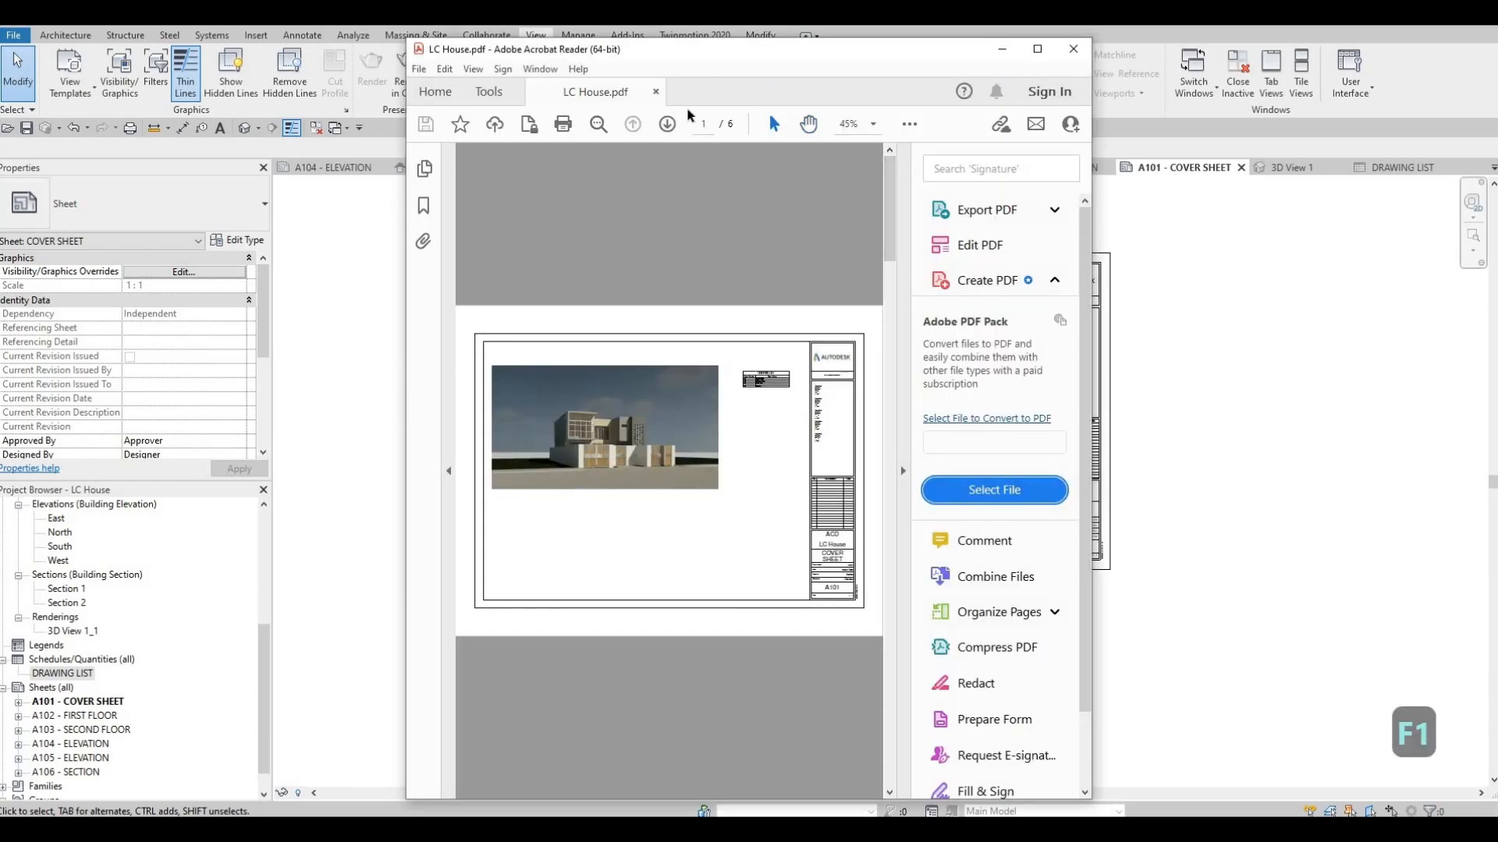
{"action": "left_click_drag", "start_coordinate": [687, 50], "coordinate": [591, 16]}
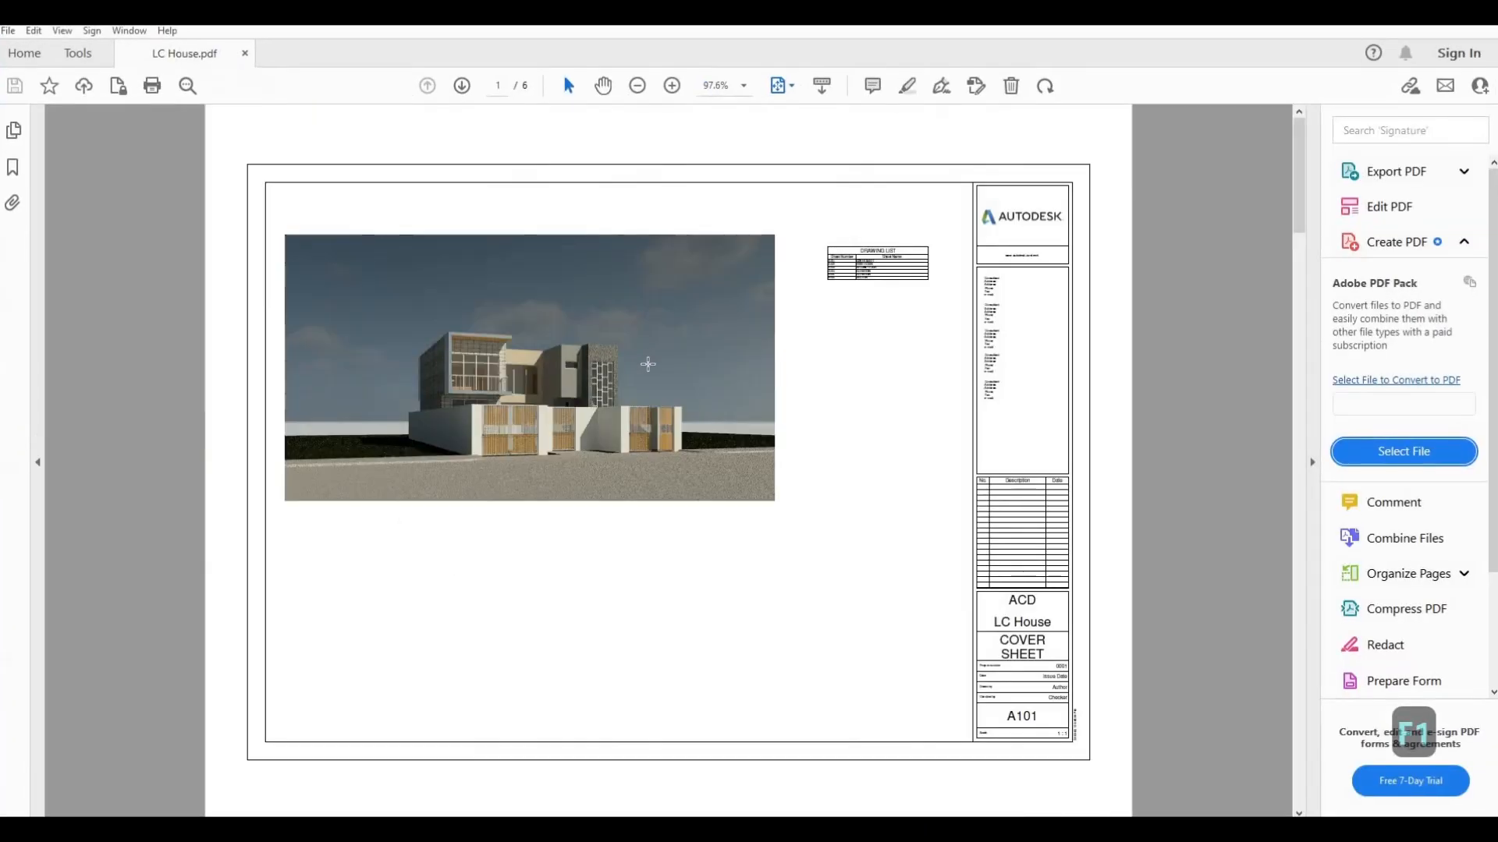
{"action": "scroll", "coordinate": [647, 364], "scroll_direction": "down", "scroll_amount": 1}
{"action": "scroll", "coordinate": [647, 365], "scroll_direction": "down", "scroll_amount": 3}
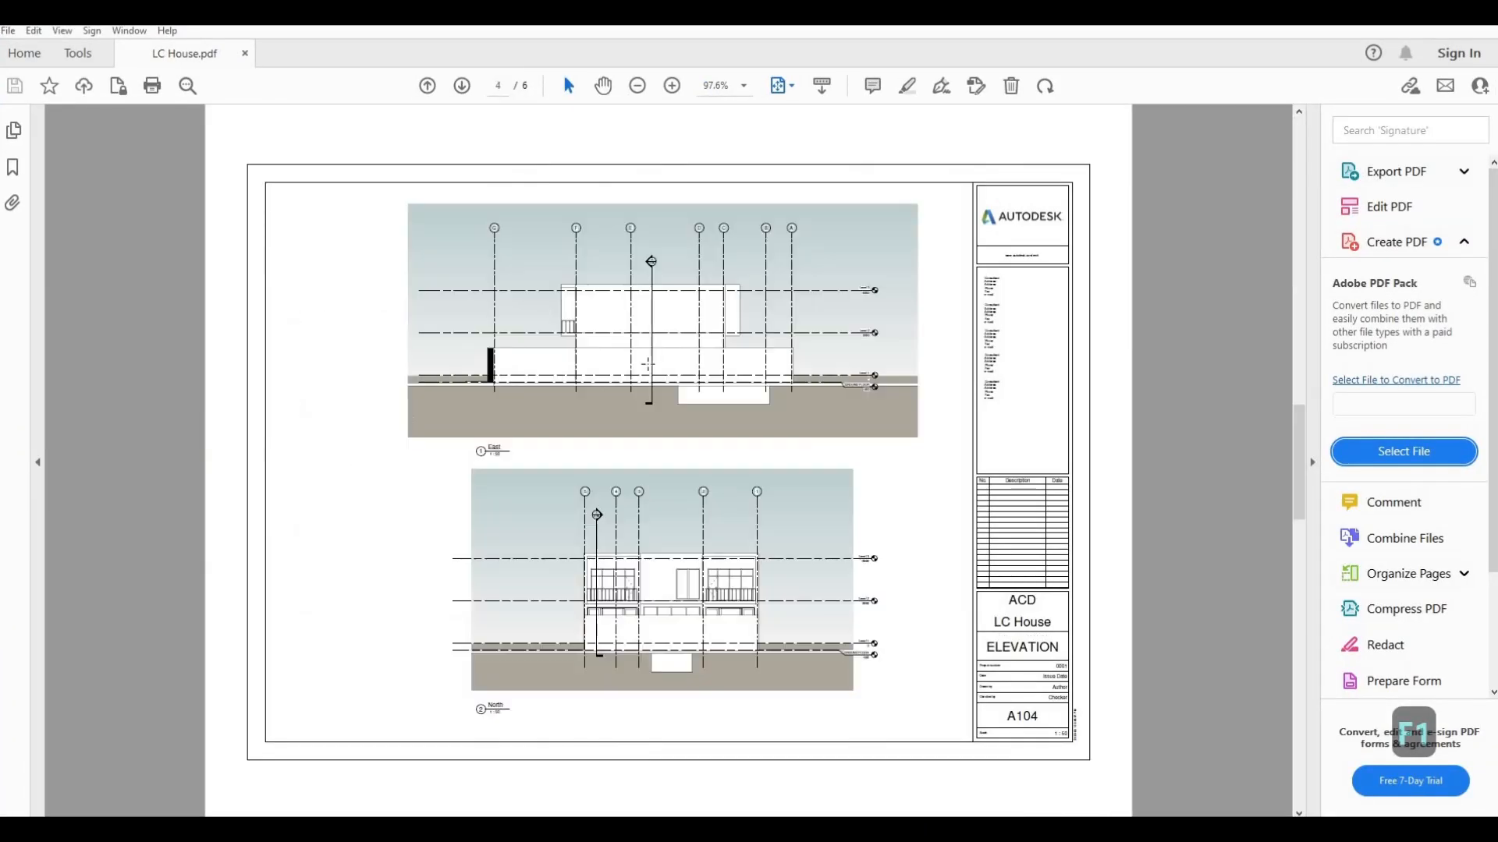
{"action": "scroll", "coordinate": [647, 364], "scroll_direction": "down", "scroll_amount": 1}
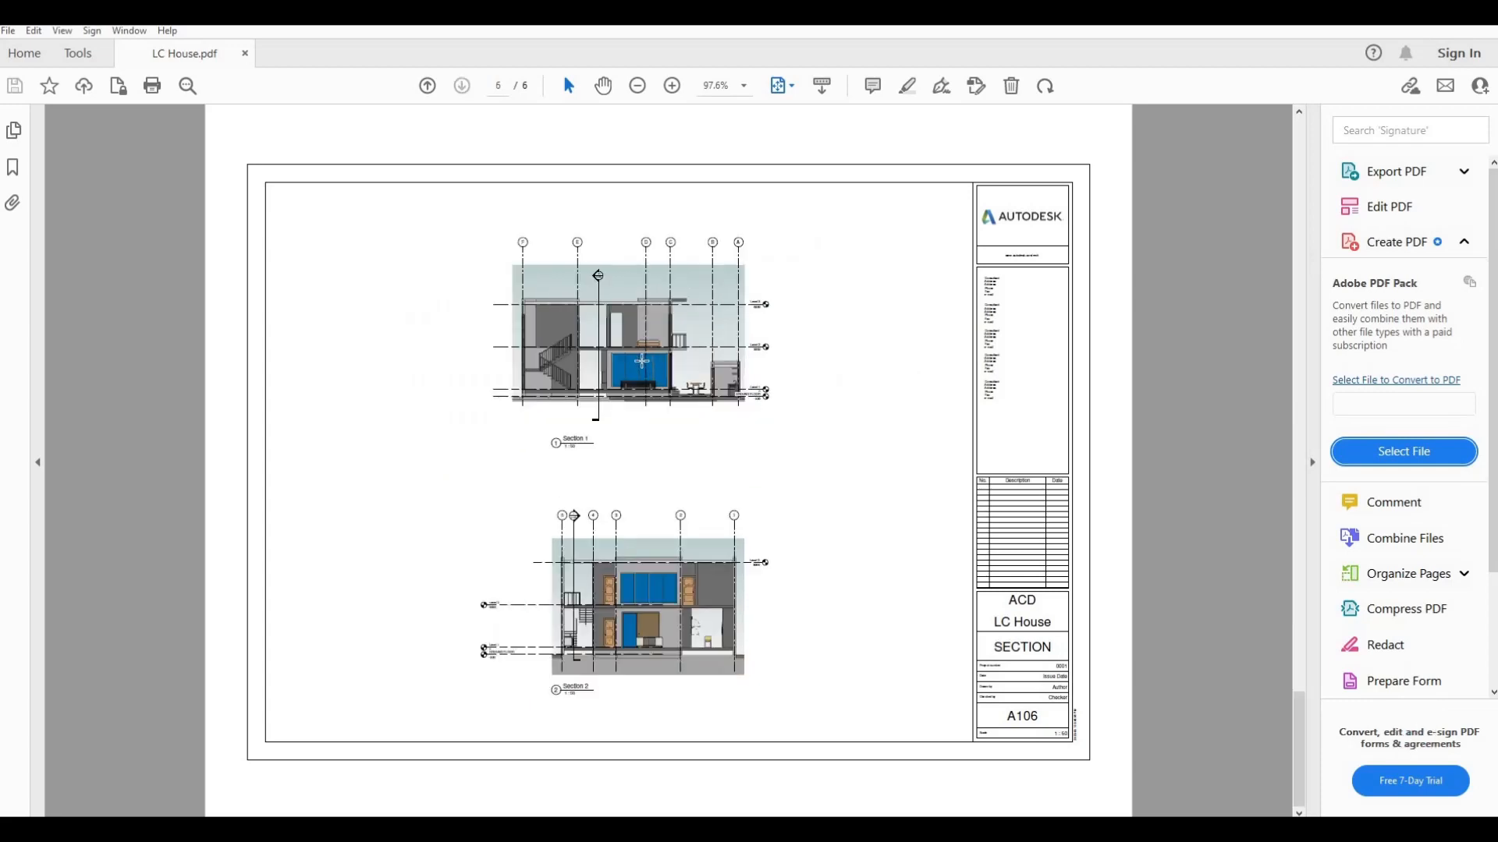